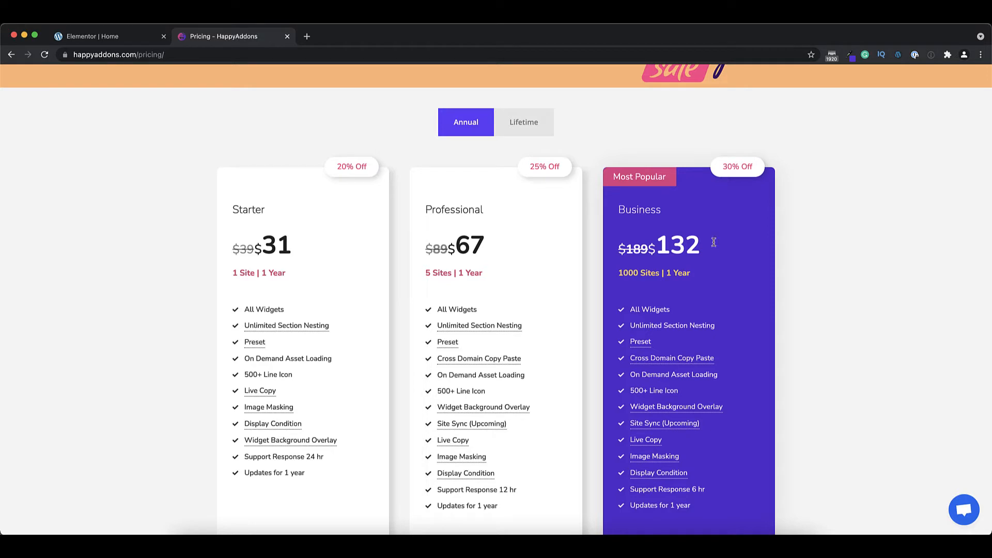
Show the lifetime pricing for the HappyAddons plans
click(528, 130)
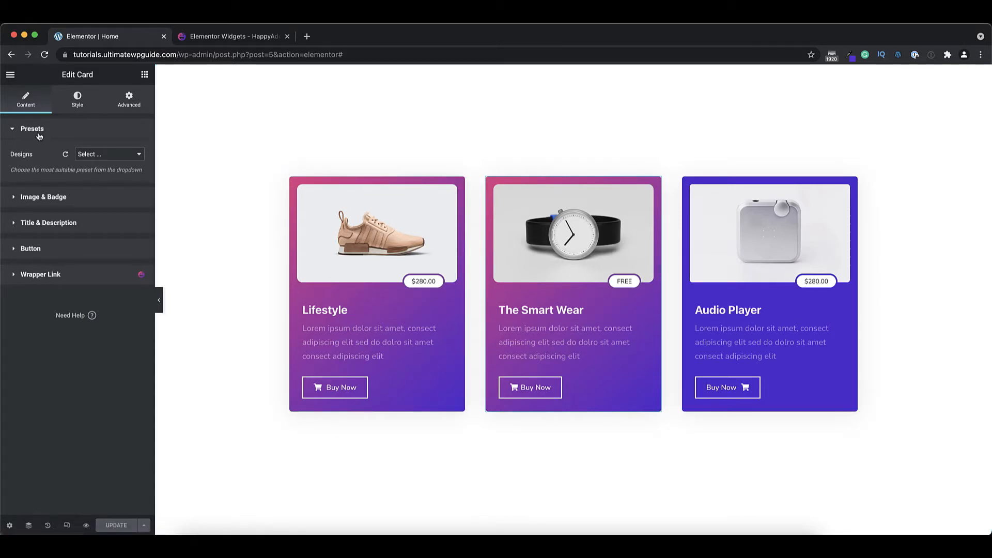
Try the Design 1 and Design 2 presets on the Smart Wear card
click(140, 158)
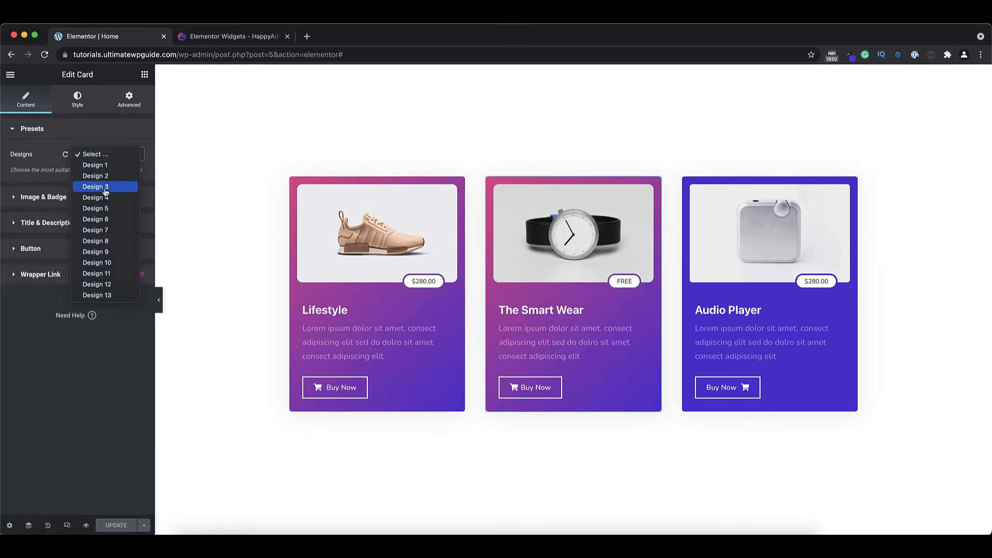
click(98, 165)
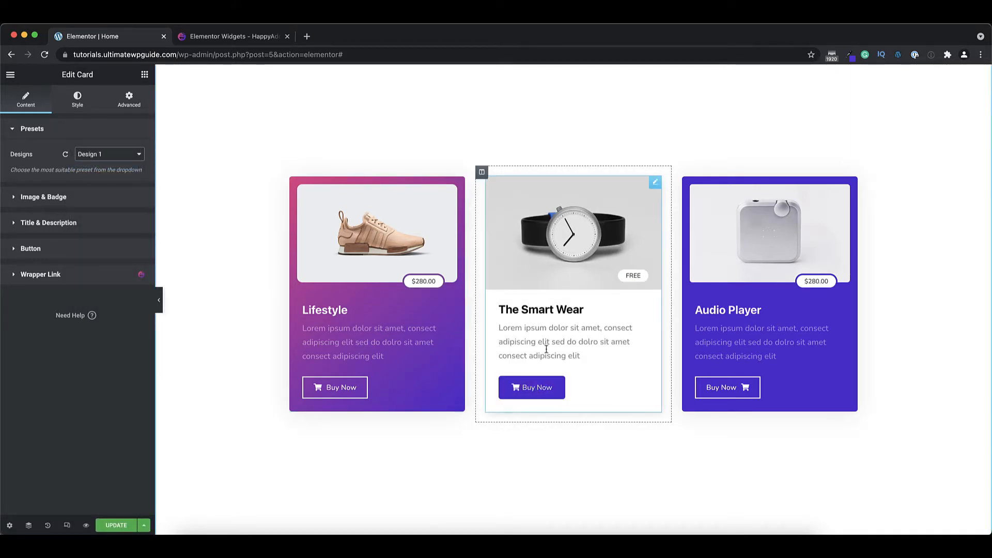
click(139, 154)
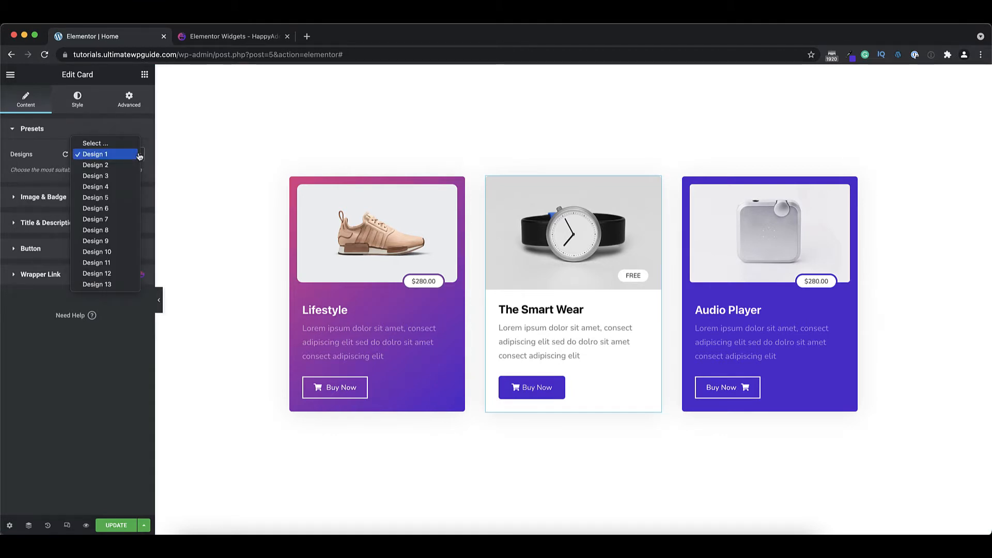
click(110, 165)
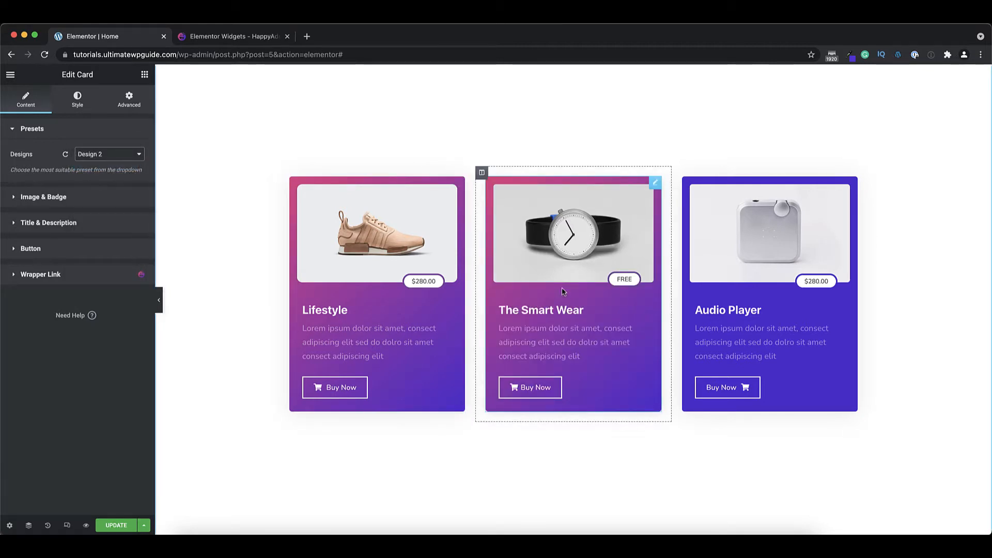
Apply the Design 13 preset to the Smart Wear card
click(110, 154)
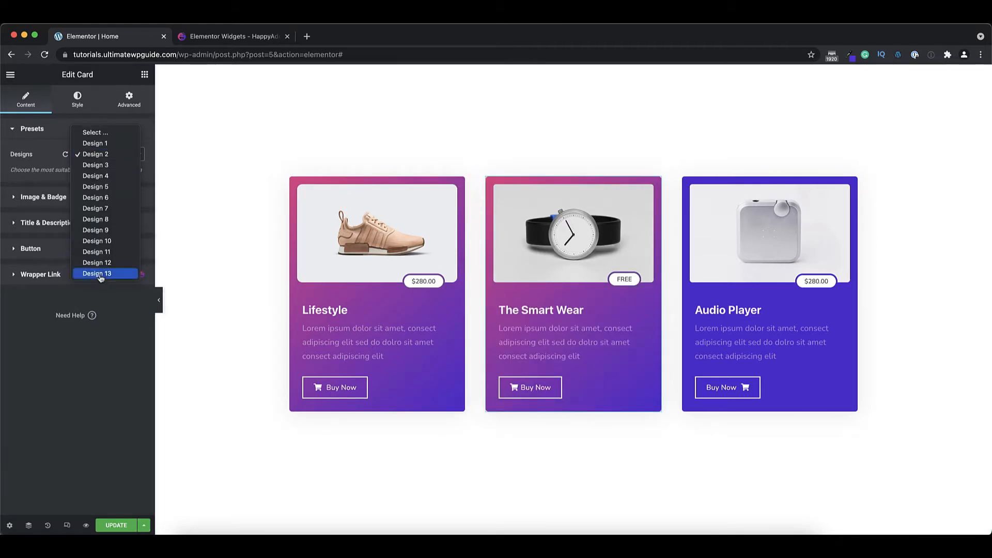
click(97, 274)
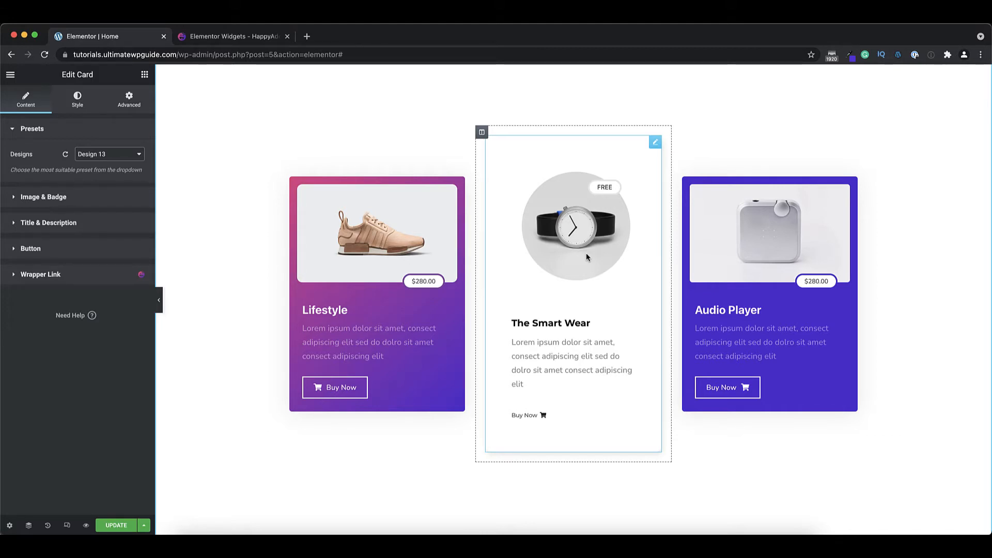
Open the image and badge settings of the Lifestyle card
click(458, 185)
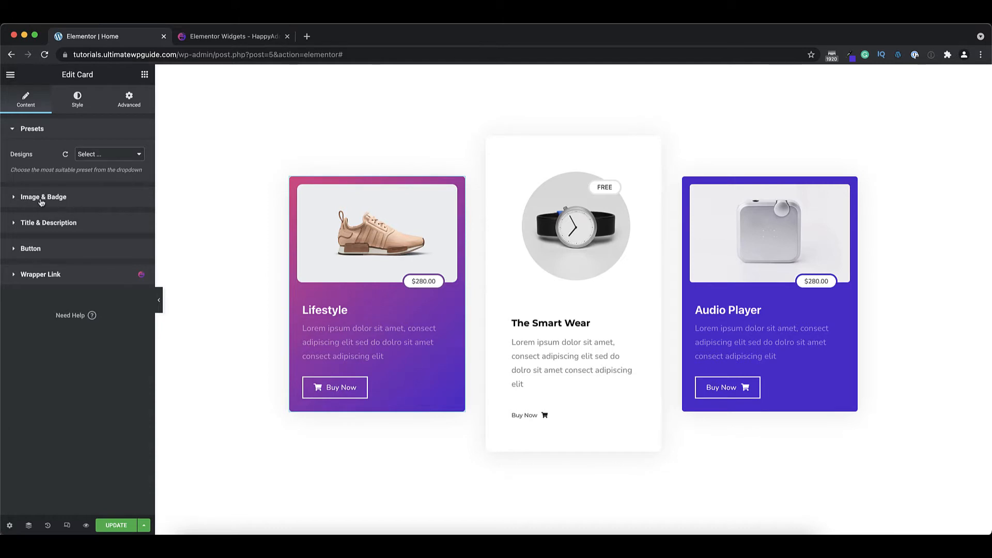
click(79, 200)
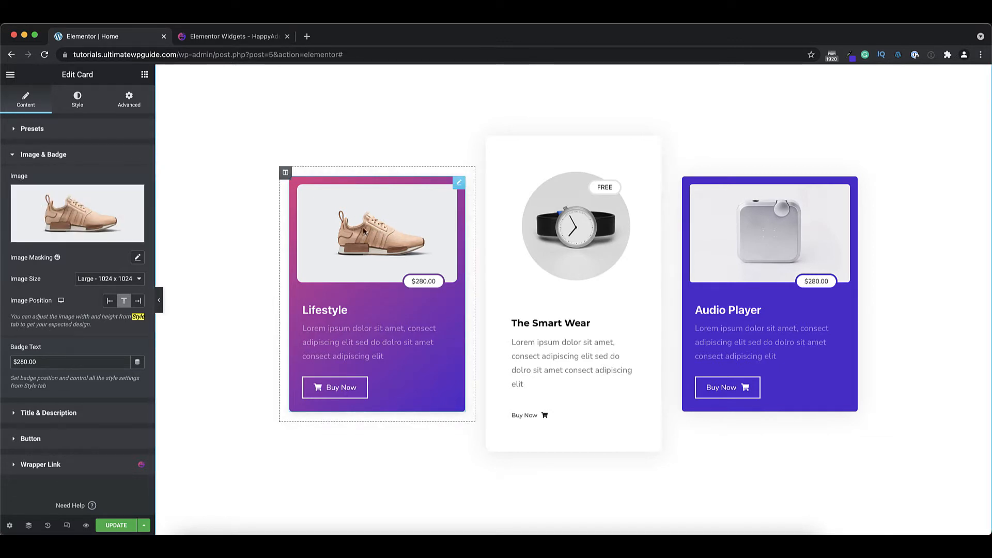
Try masking the Lifestyle card's image with Shape 2, and reset the image masking
click(138, 257)
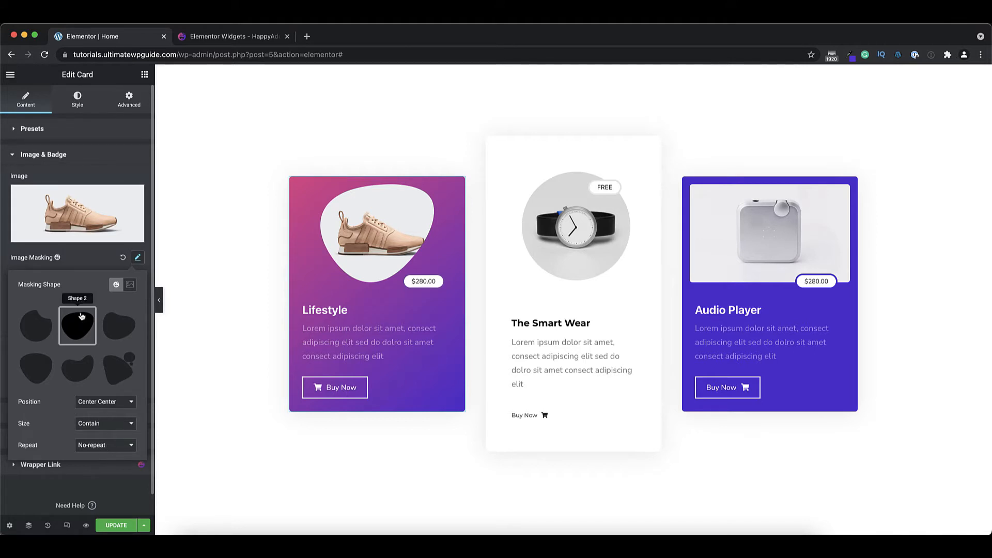
click(100, 264)
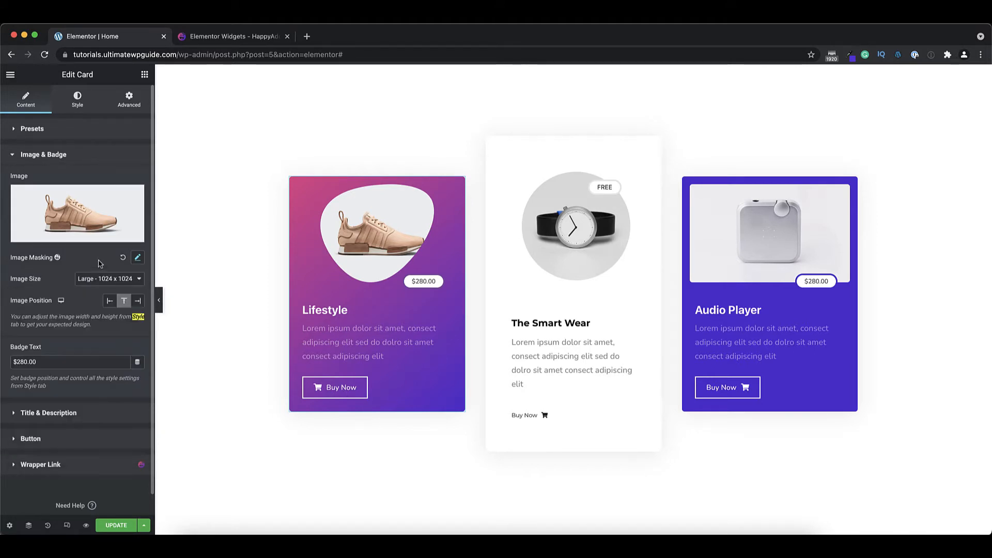
click(124, 259)
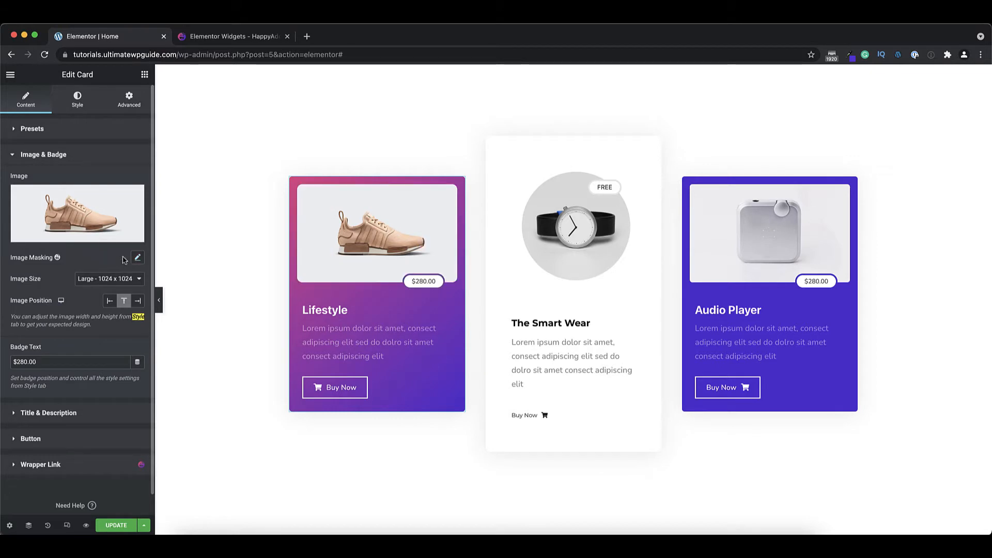
Look through the image size options, and try the left image position on the Lifestyle card before restoring the top position
click(137, 279)
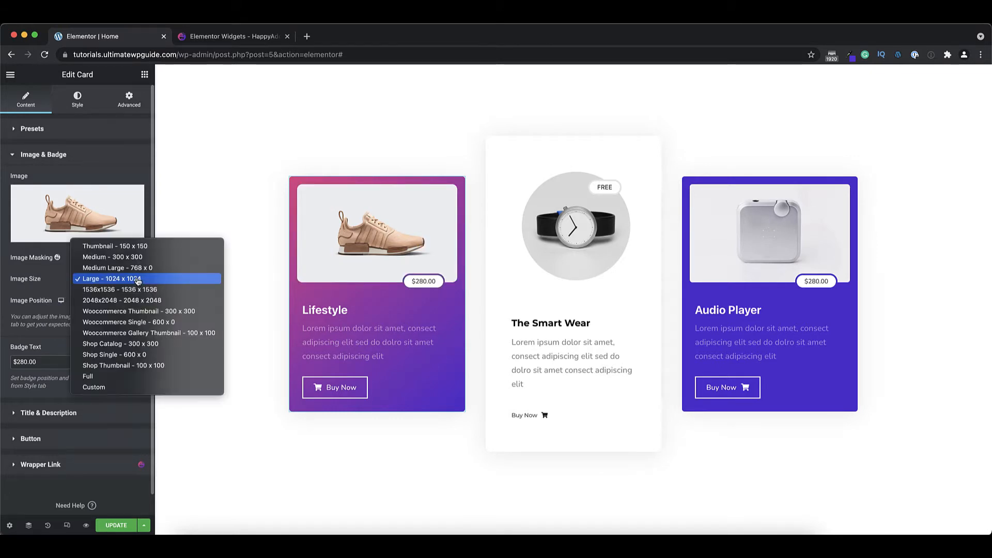
click(43, 277)
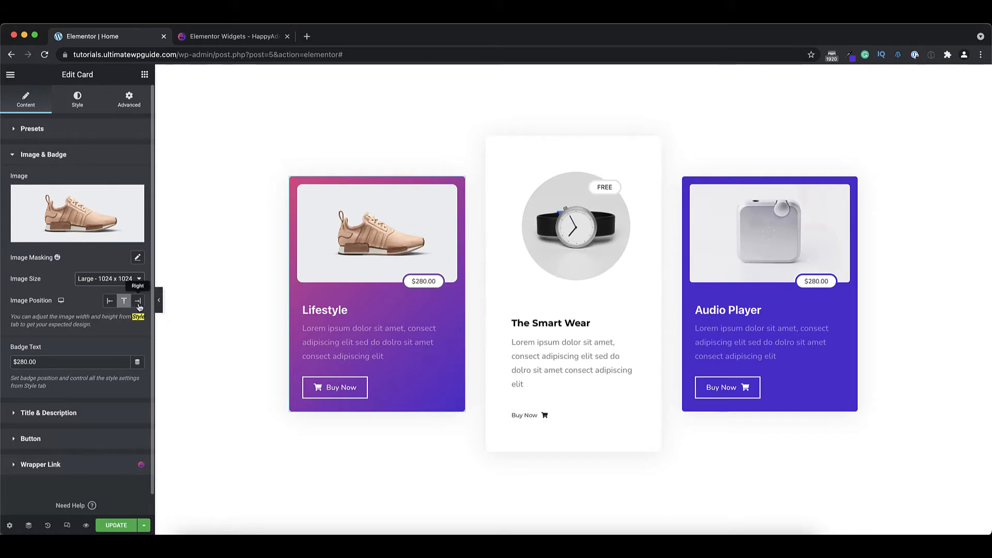
click(110, 301)
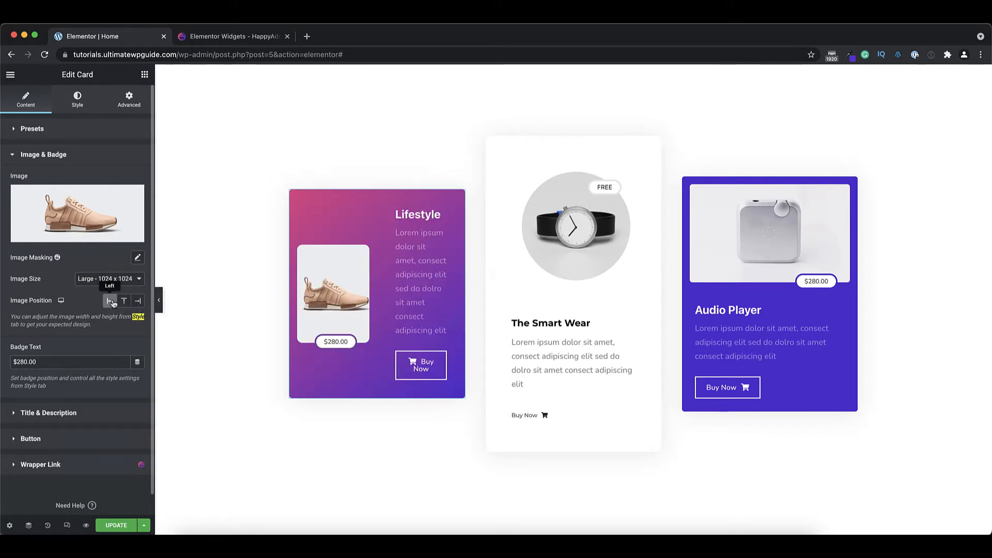
click(124, 301)
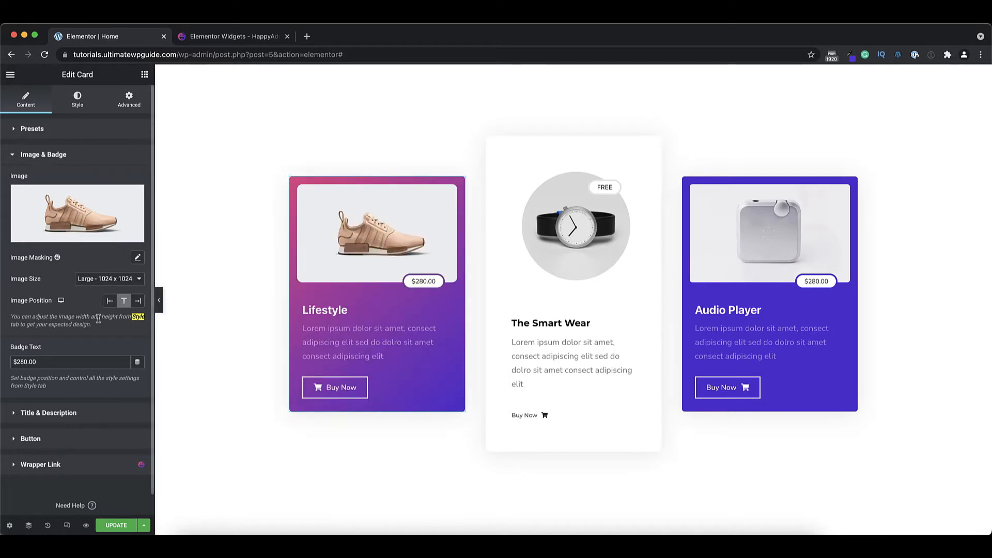
Examine the Lifestyle card's badge text and its title and description fields
scroll(67, 333, down, 1)
drag(42, 341, 11, 340)
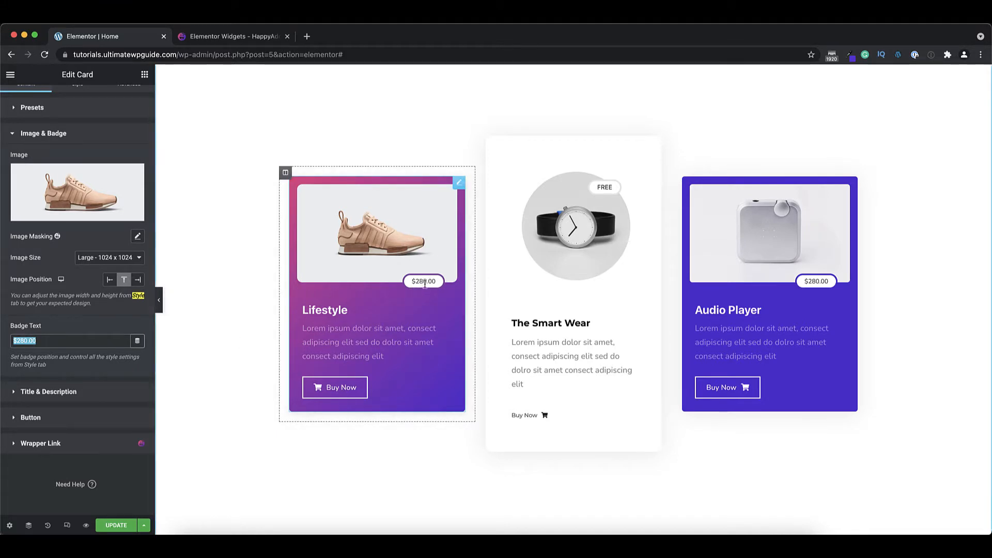
click(22, 391)
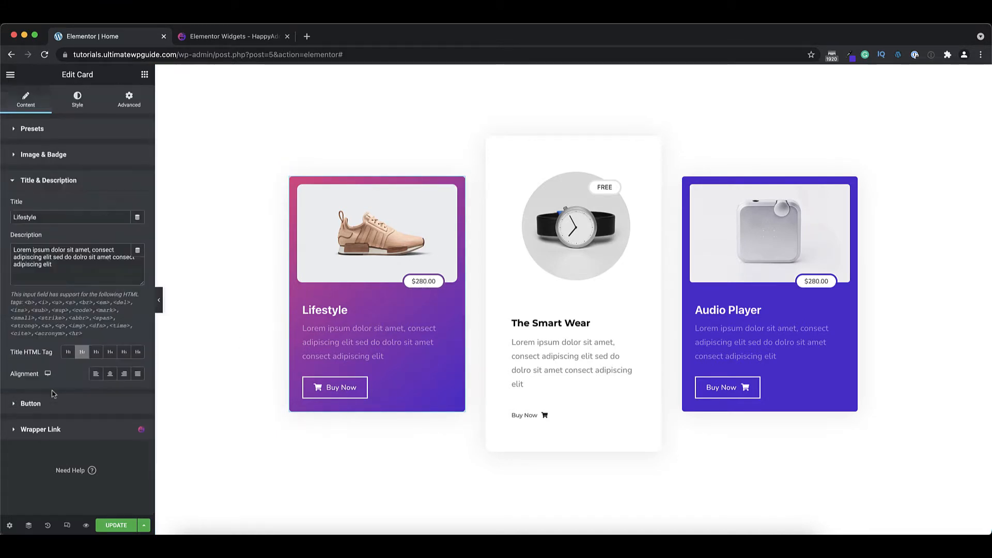
drag(44, 217, 5, 218)
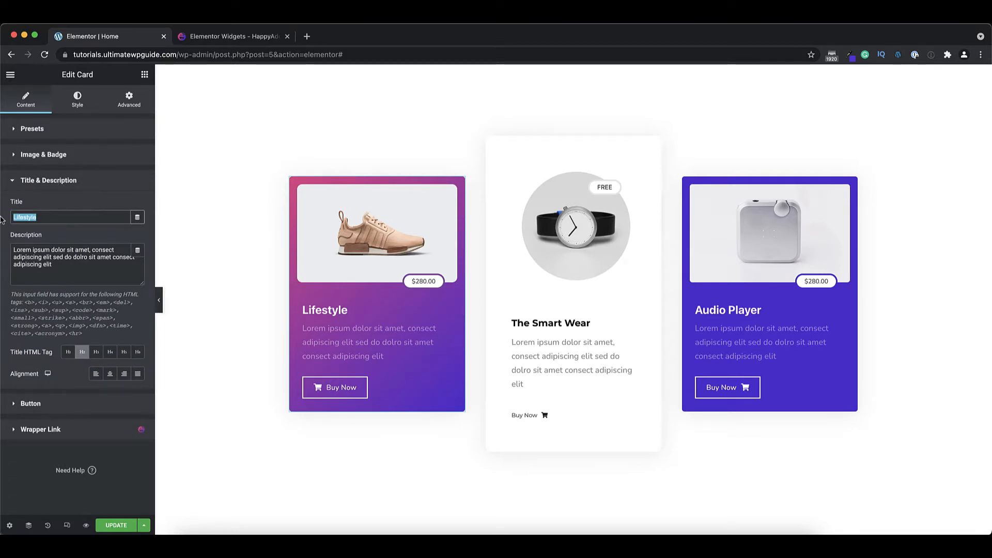
drag(54, 266, 12, 248)
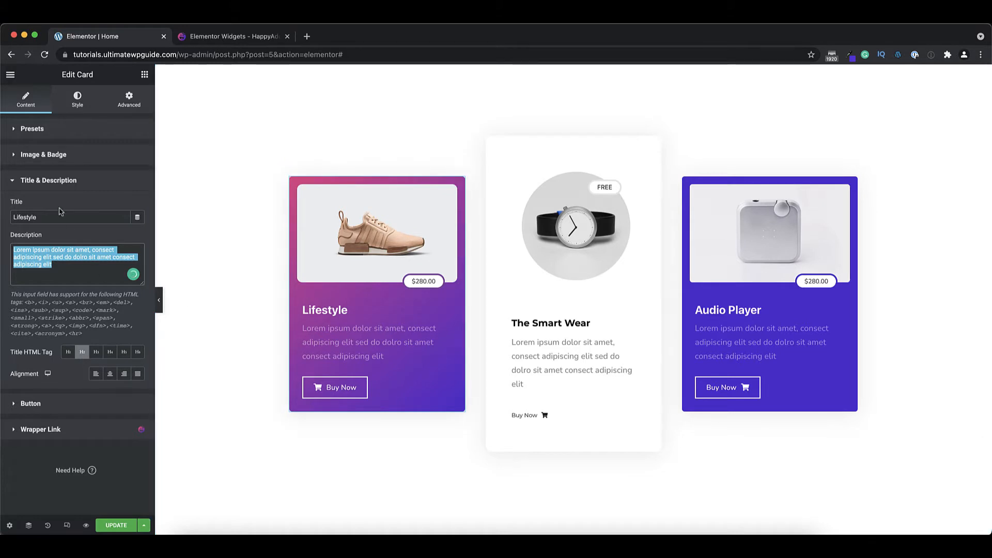
Open the Lifestyle card's button settings and examine the button text, link and additional link options
click(45, 181)
click(47, 208)
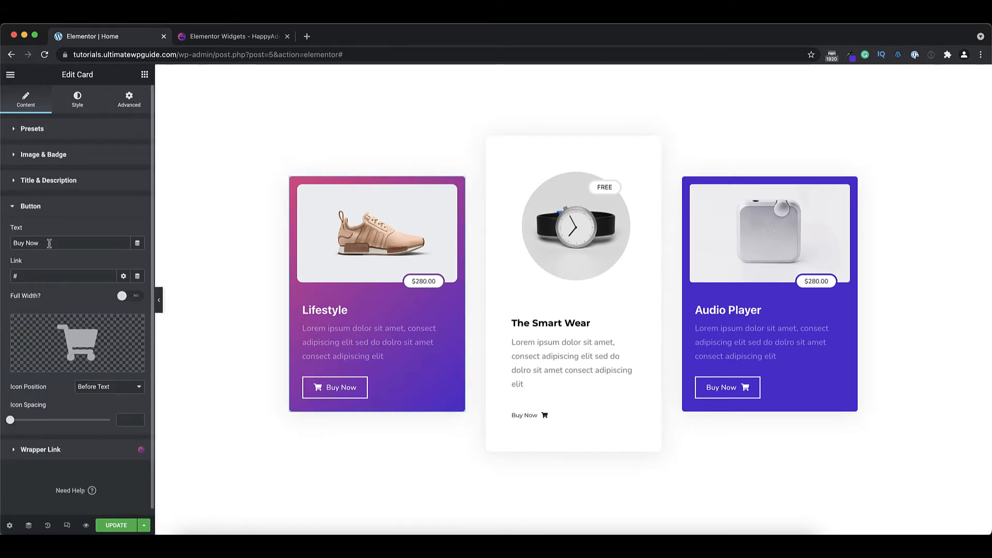
drag(50, 243, 12, 245)
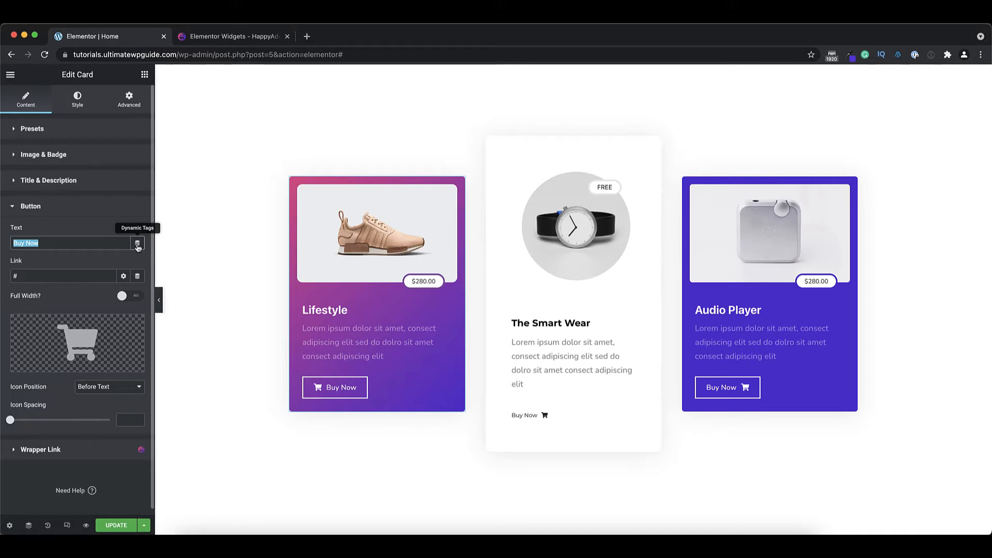
click(21, 277)
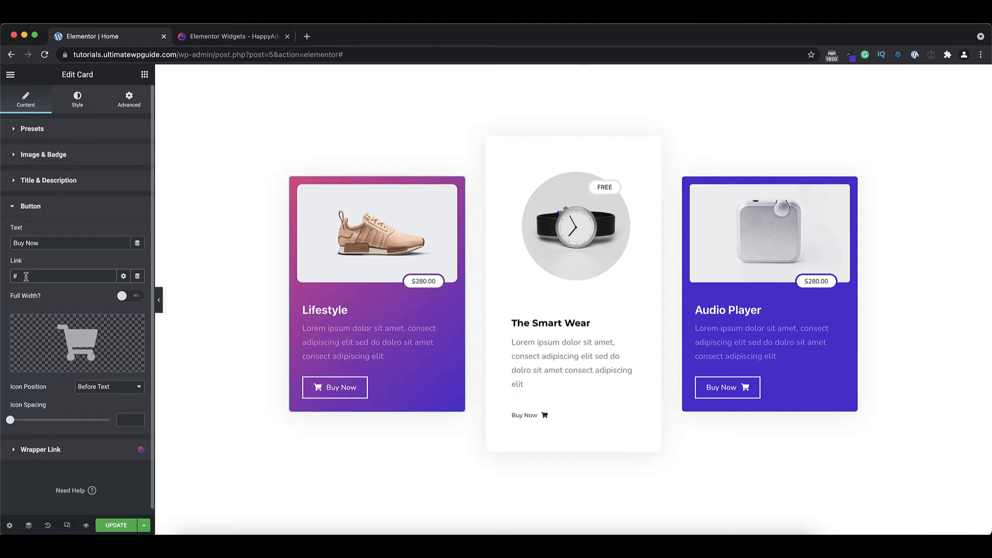
click(123, 276)
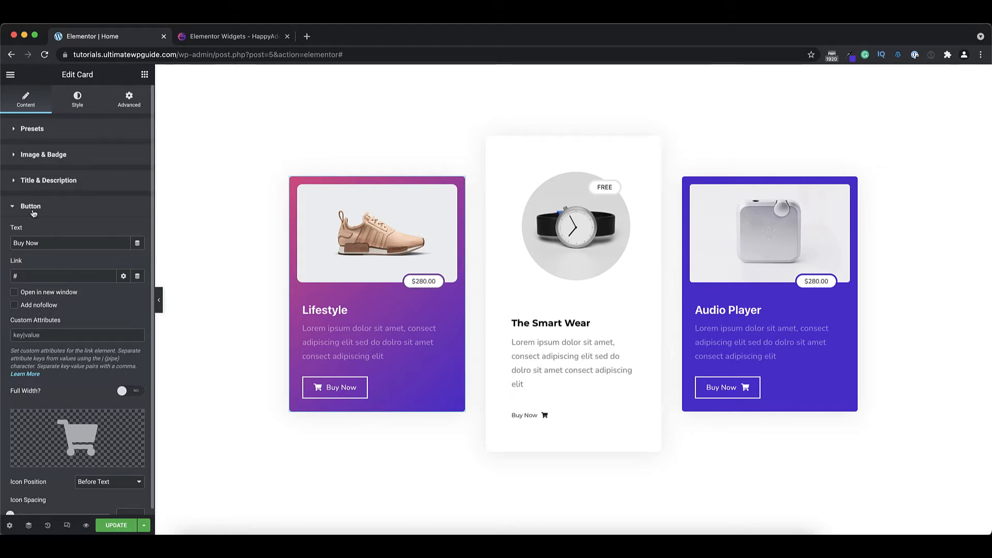
Try a full-width button on the Lifestyle card with left, stretch and center alignment, and turn full width off again
scroll(87, 330, down, 2)
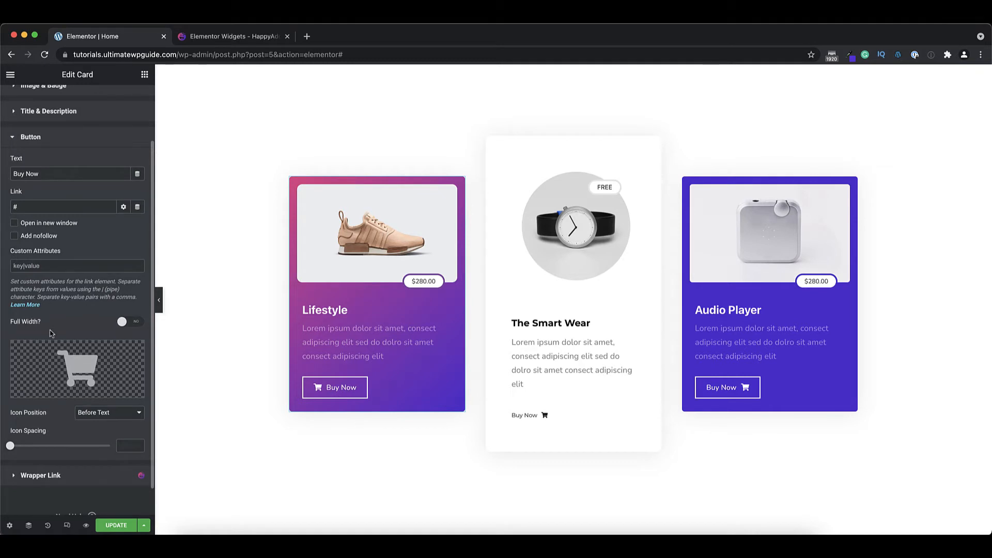
click(128, 322)
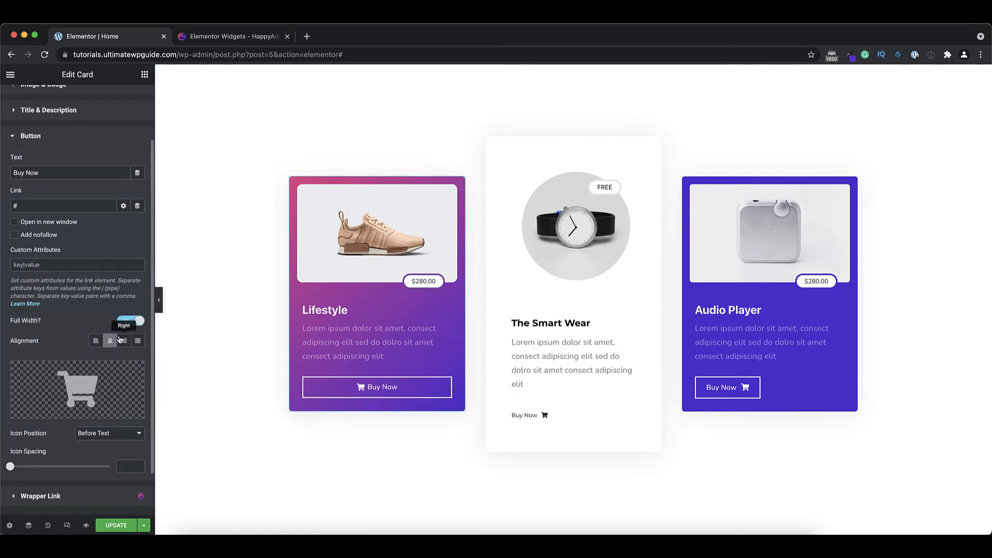
click(95, 342)
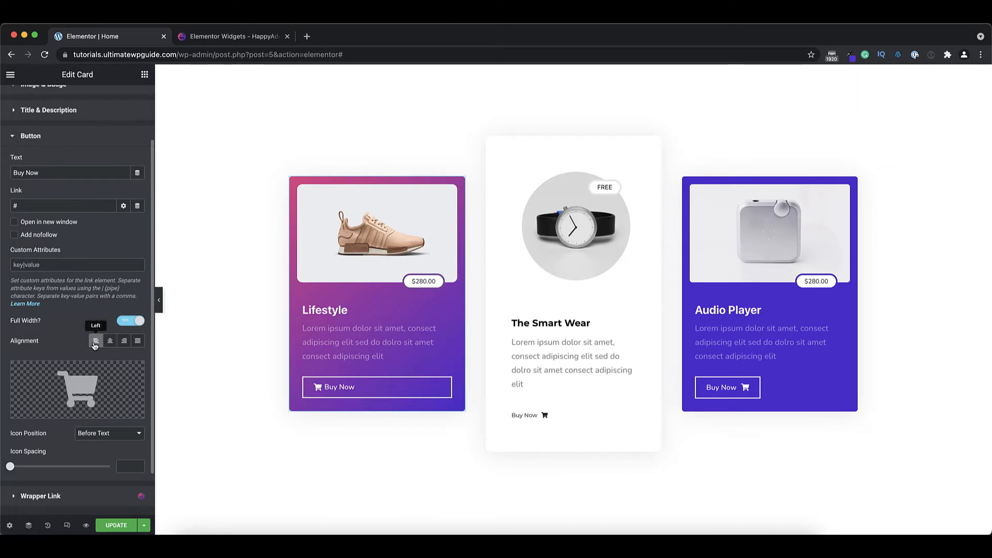
click(138, 342)
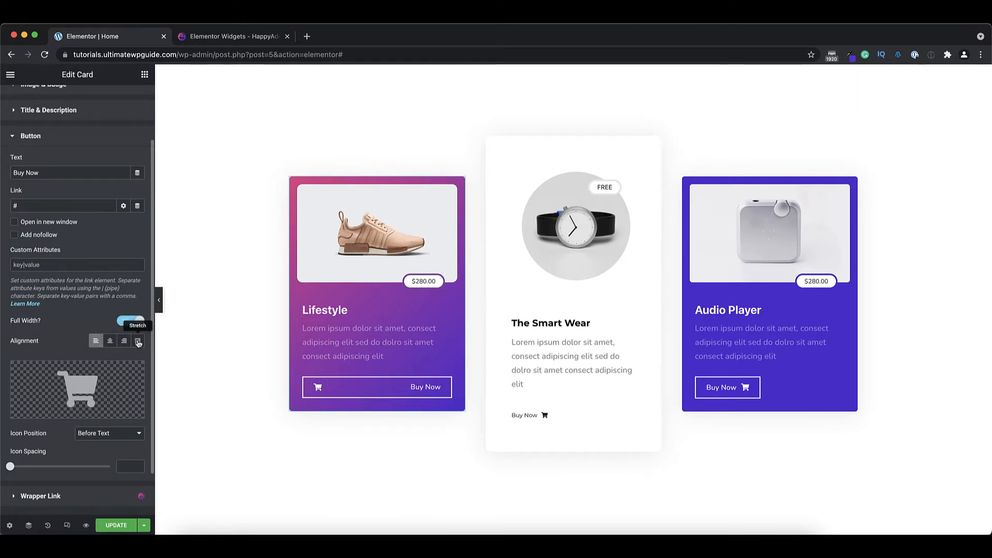
click(110, 342)
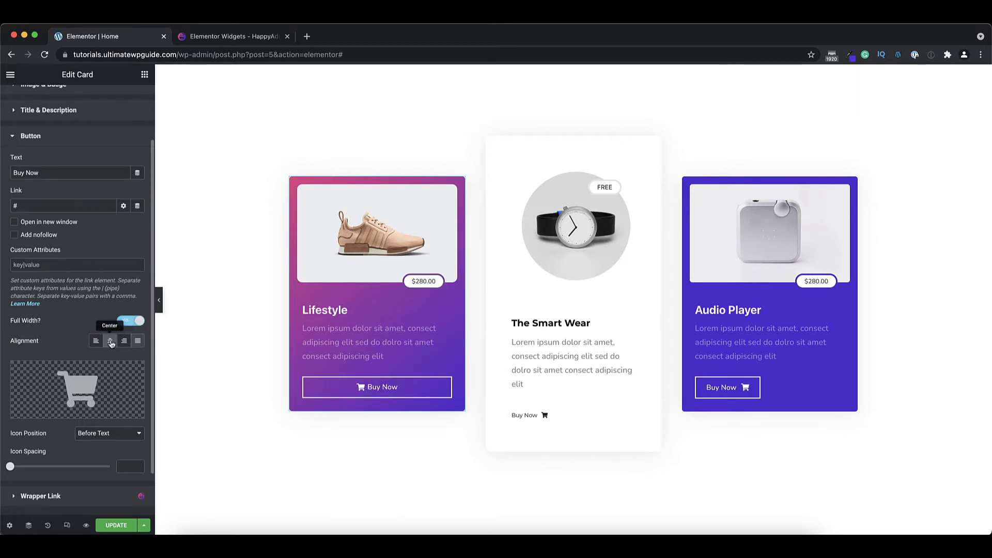
click(130, 322)
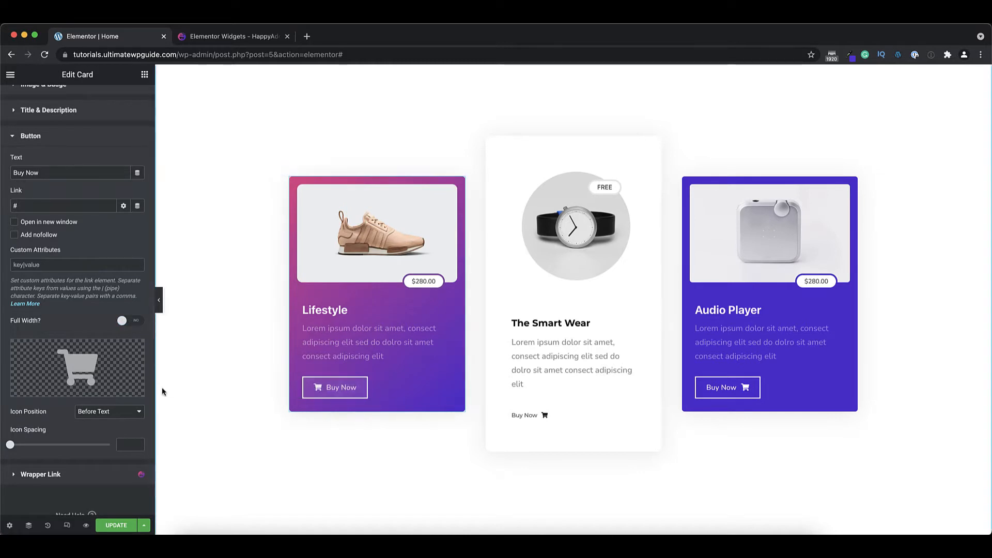
Place the cart icon after the text on the Lifestyle card's button
mouse_move(87, 361)
scroll(87, 361, down, 1)
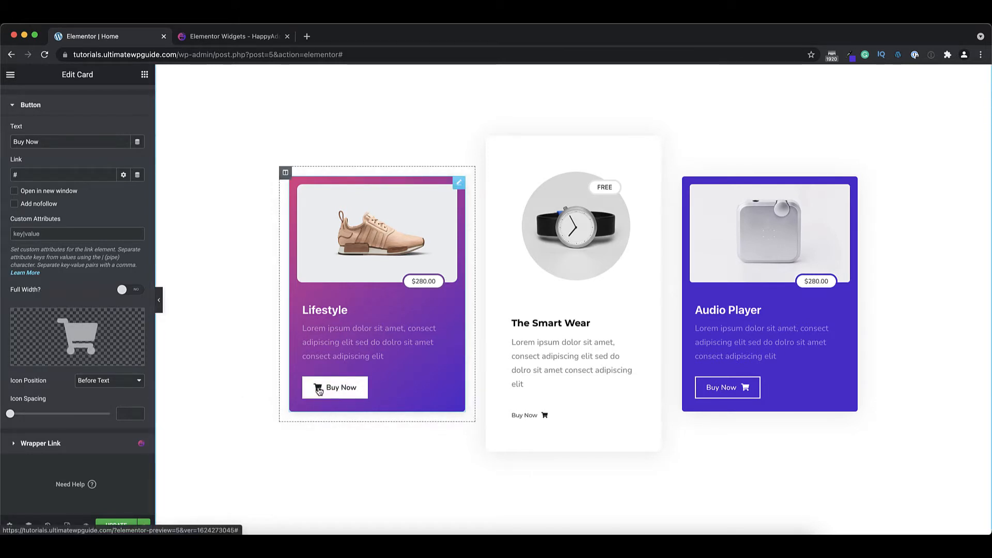
click(101, 380)
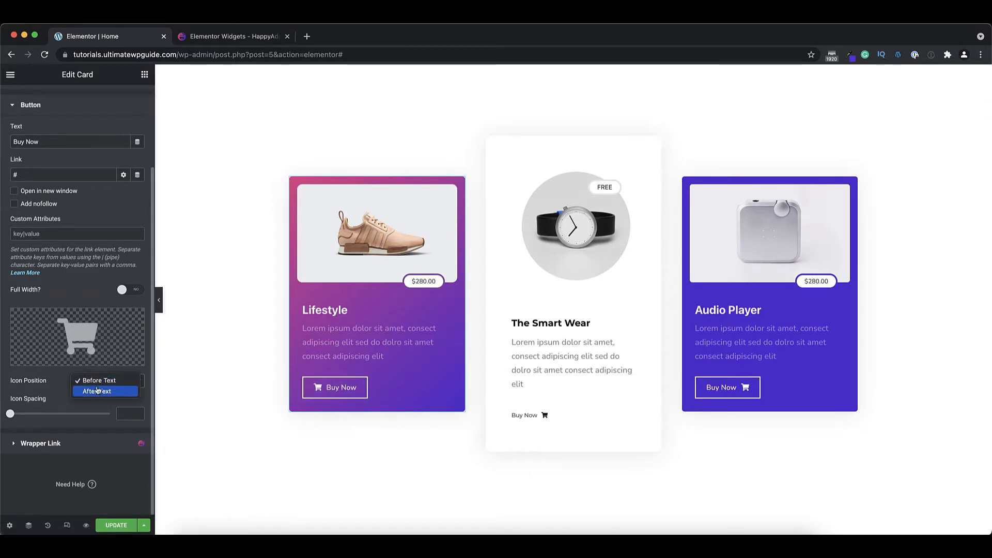
click(110, 392)
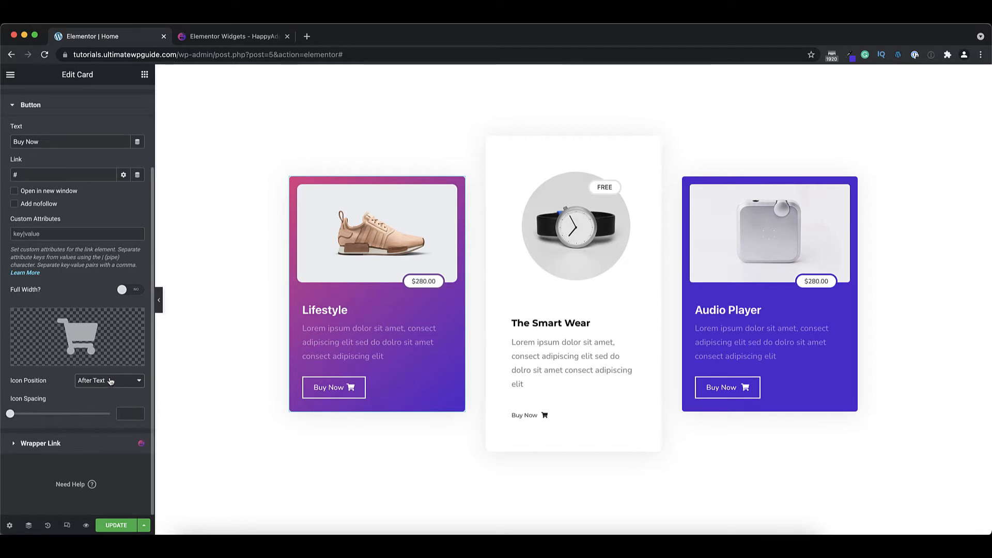
click(110, 381)
Set the icon spacing of the Lifestyle card's button to 20 and place the icon before the text
click(13, 417)
drag(10, 414, 30, 415)
click(107, 381)
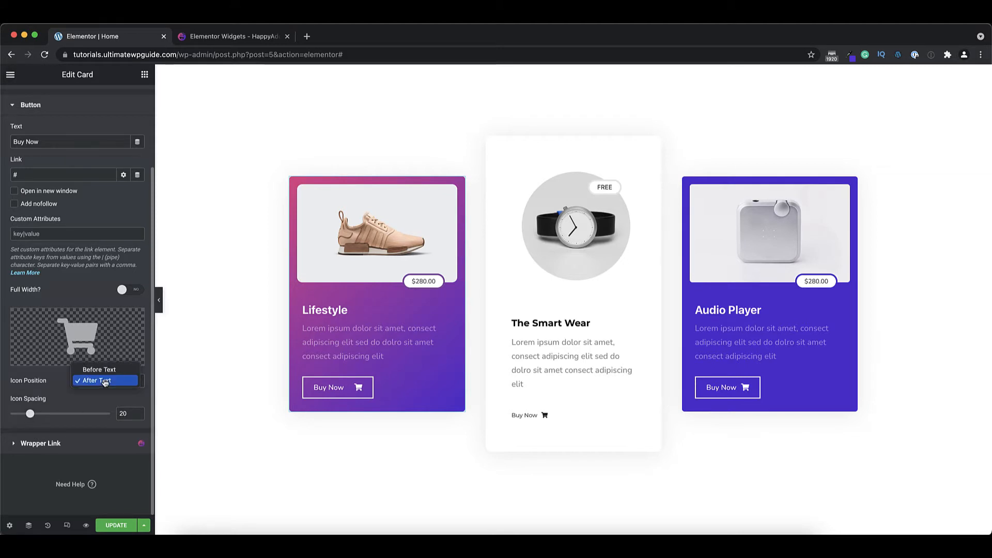
click(105, 371)
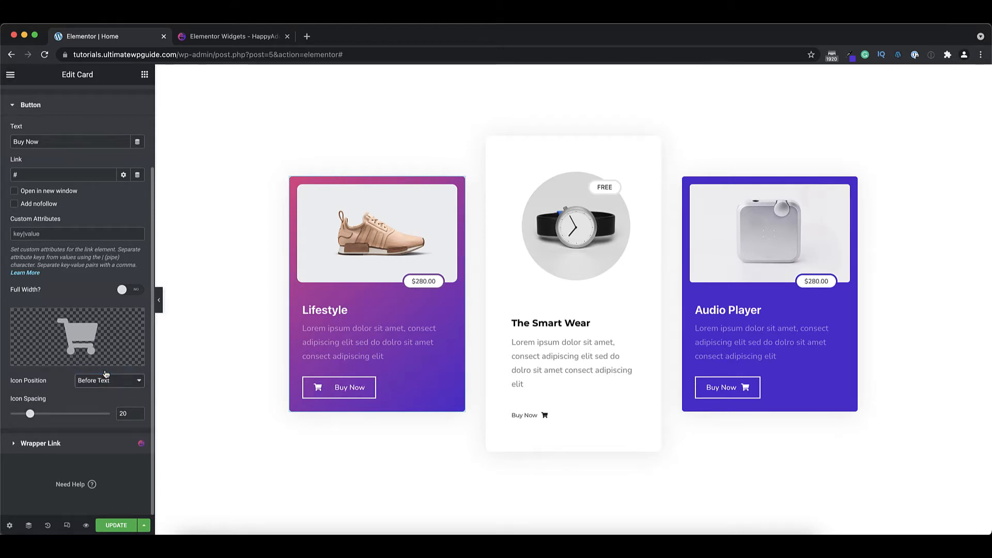
Try an image offset of -12 left and -122 top in the Lifestyle card's style settings, and reset the offset
scroll(84, 171, up, 3)
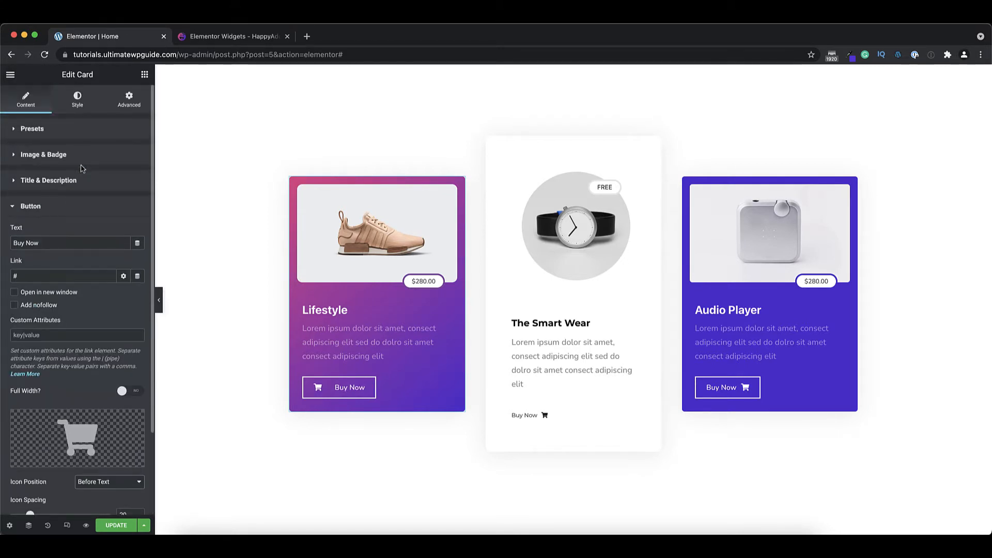
click(78, 106)
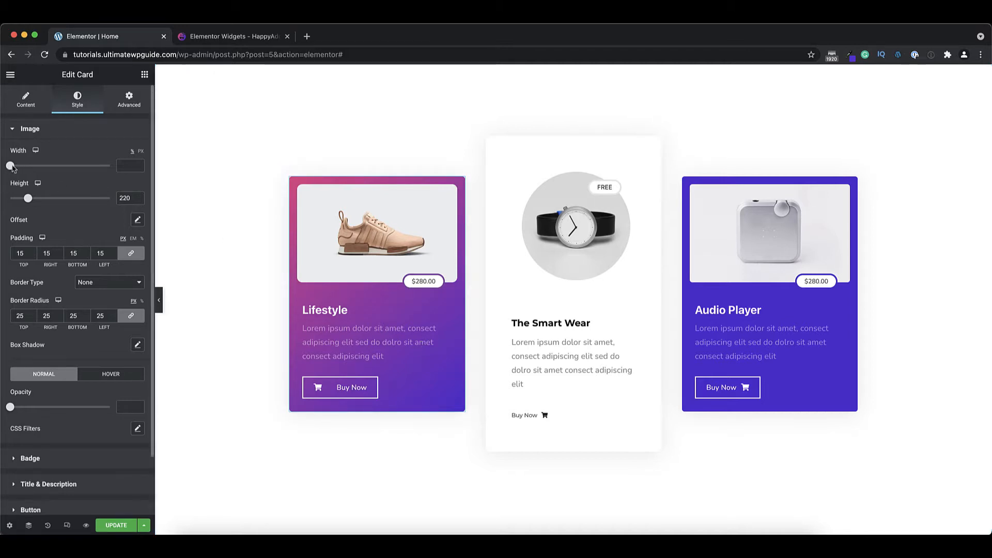
click(137, 219)
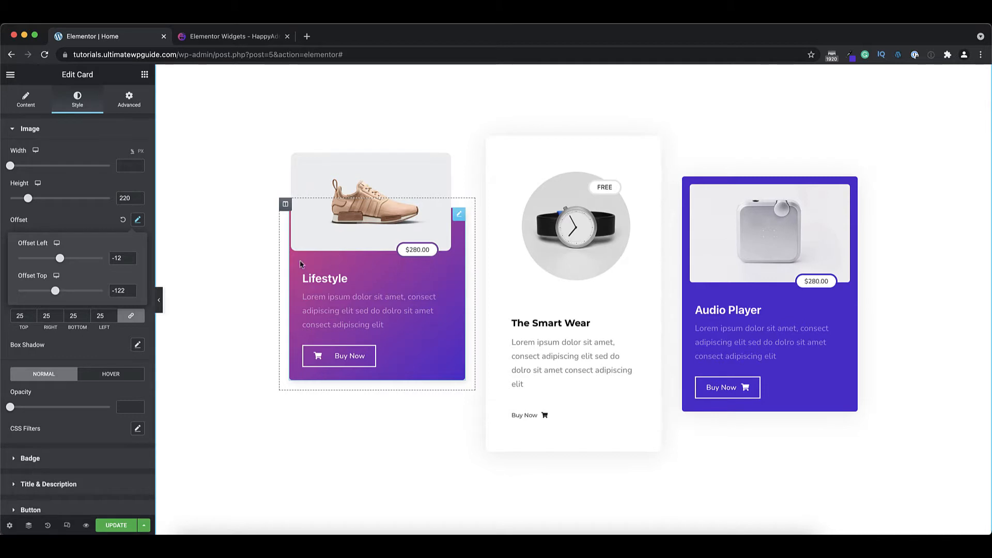
click(93, 221)
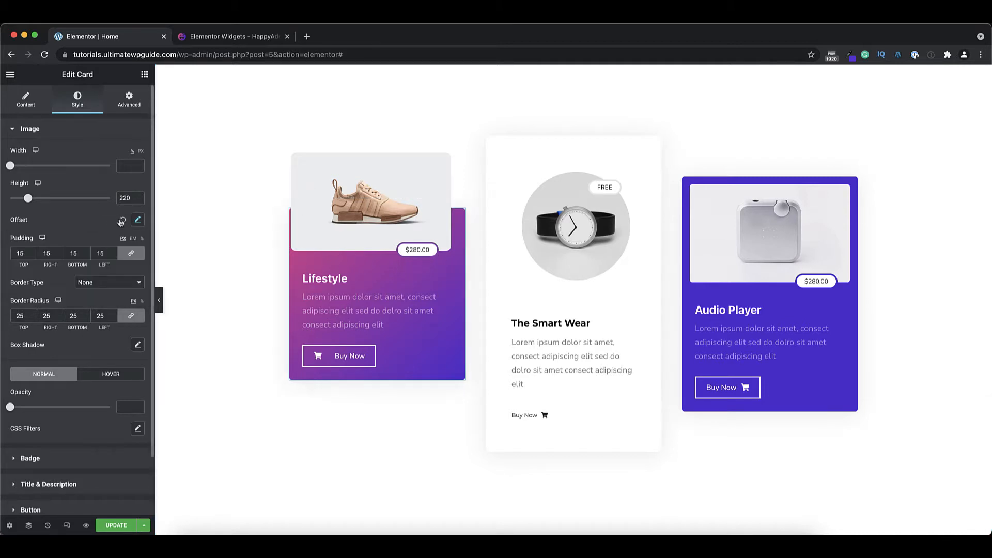
click(123, 222)
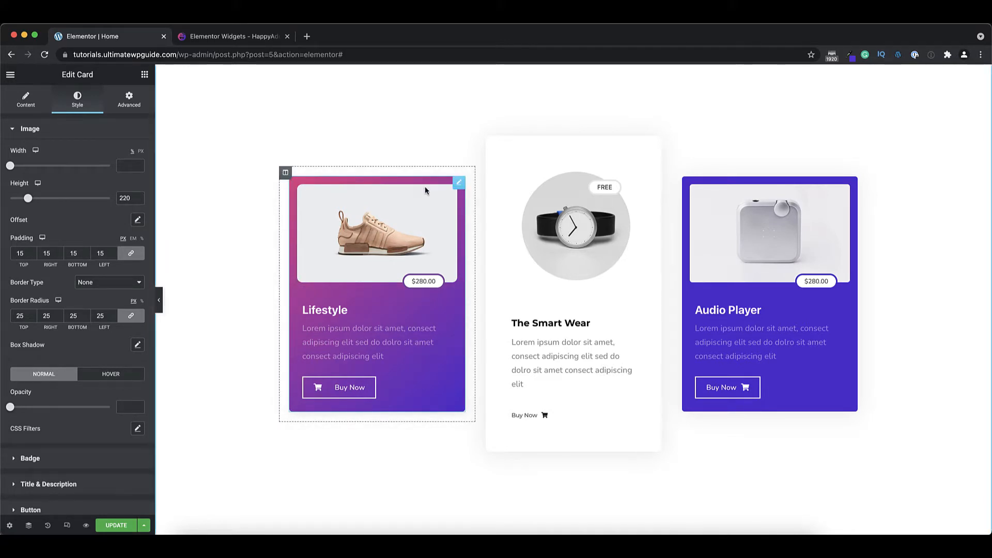
Check the border type options for the Lifestyle card's image, and try a box shadow with blur 10 before removing it
click(102, 284)
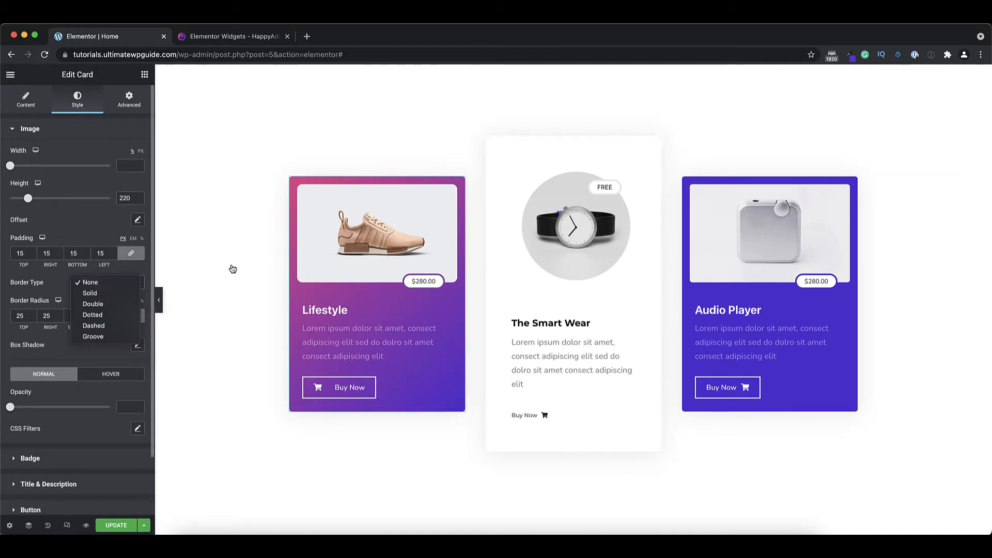
click(90, 284)
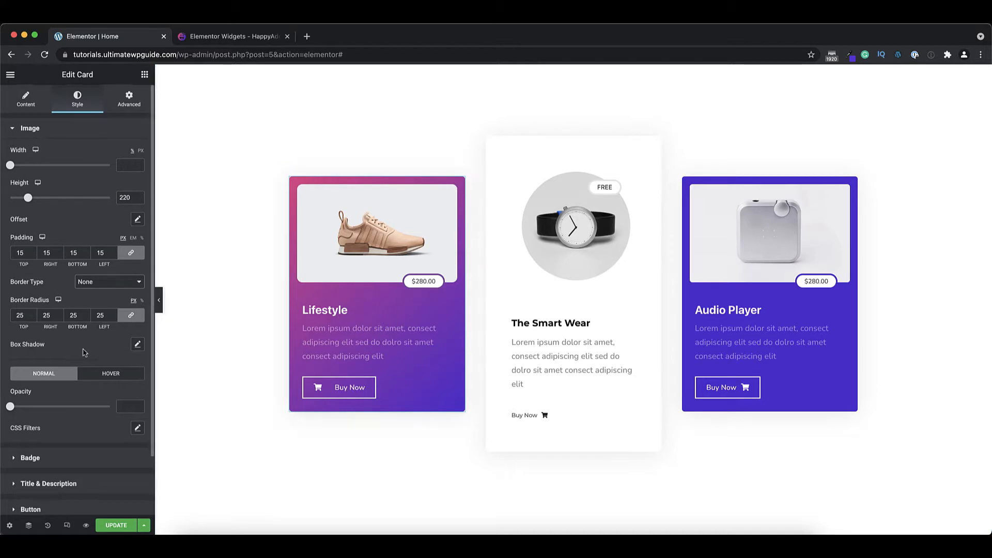
scroll(86, 349, down, 1)
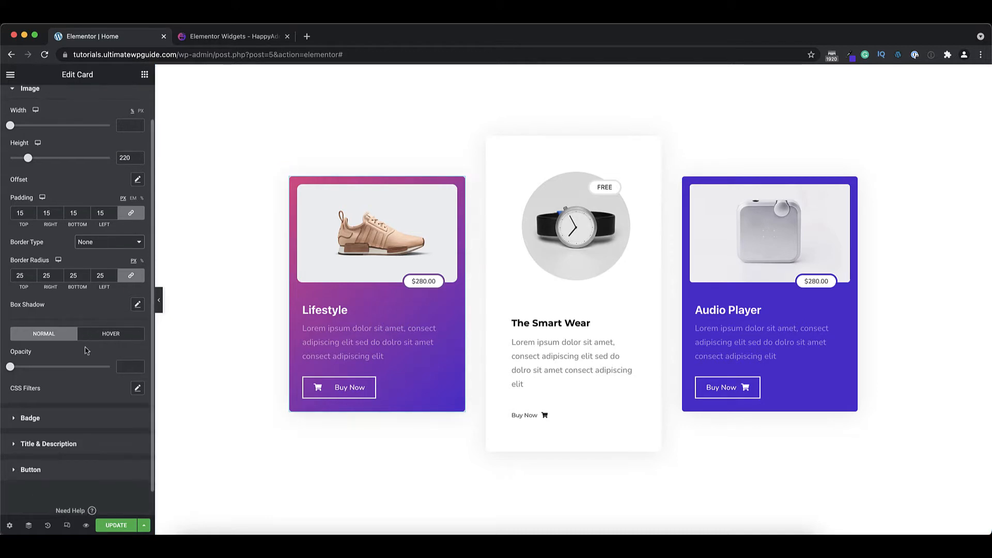
click(137, 305)
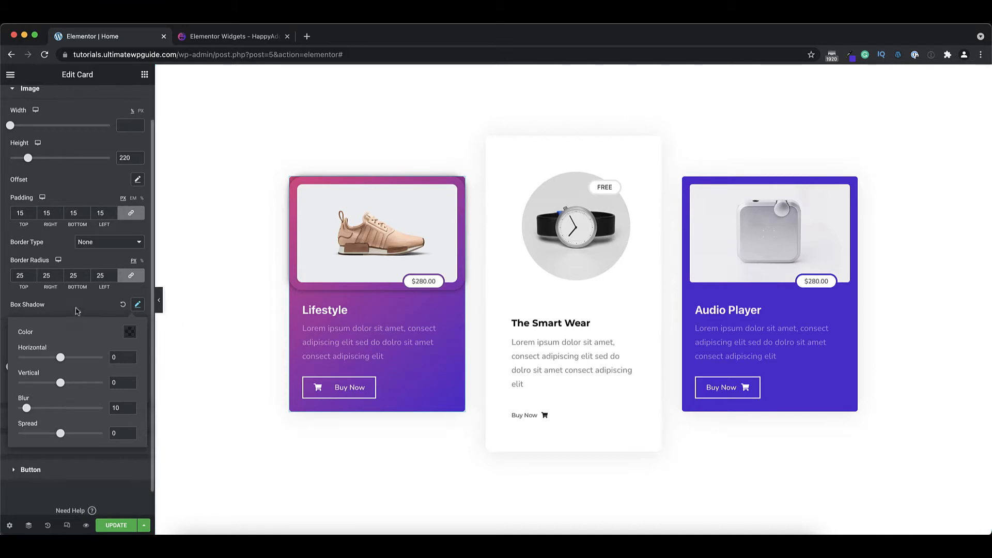
click(137, 304)
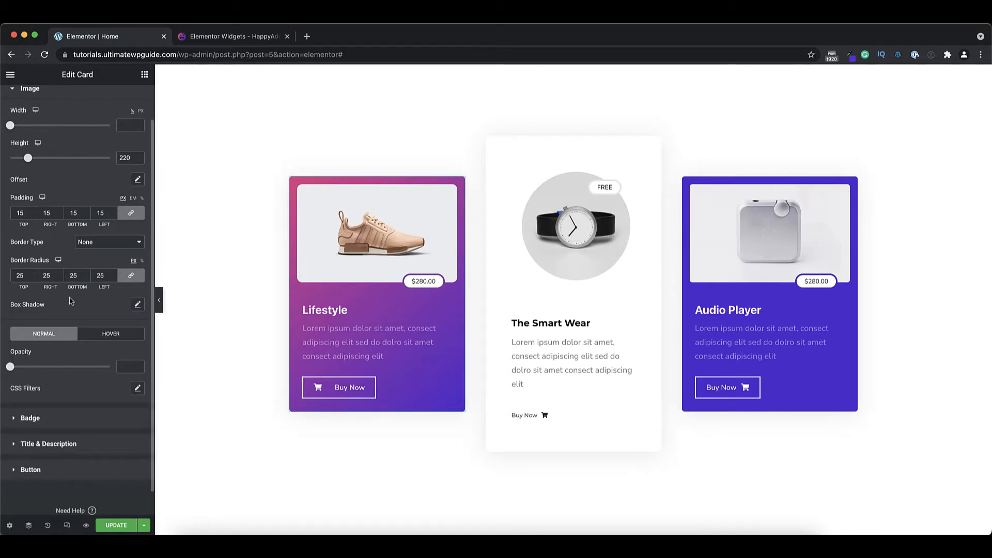
Try a hover opacity of 0.77 on the Lifestyle card's image and set it back to 1
scroll(69, 297, down, 1)
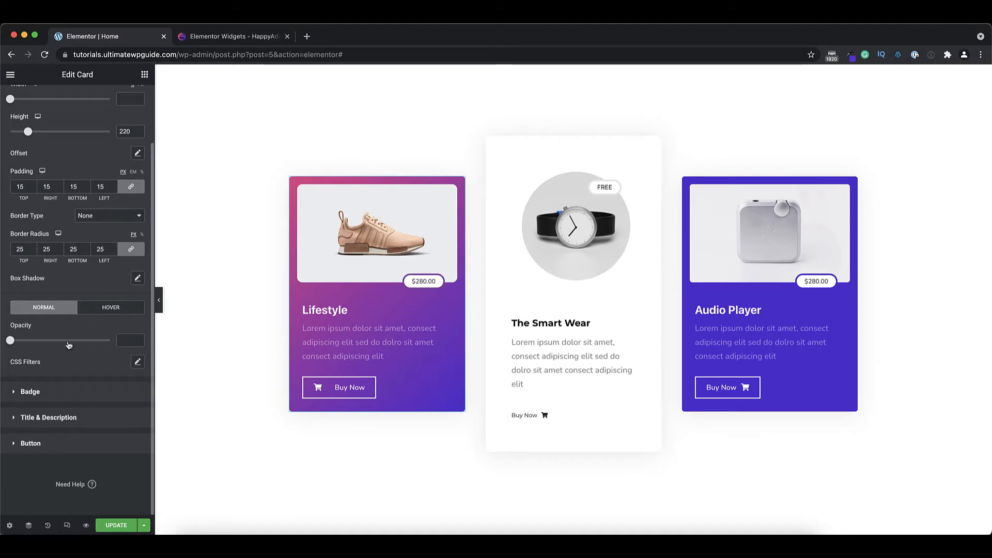
click(111, 308)
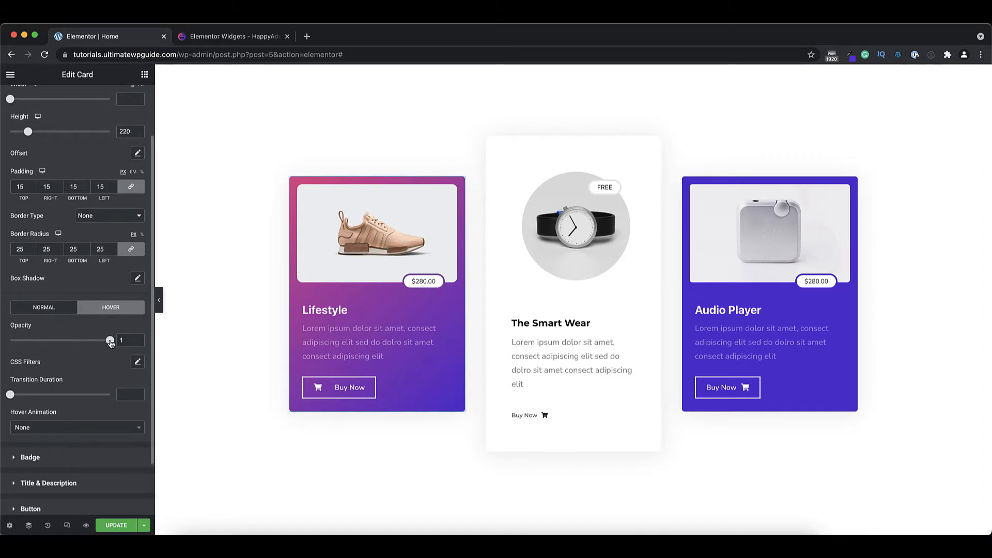
drag(110, 340, 88, 344)
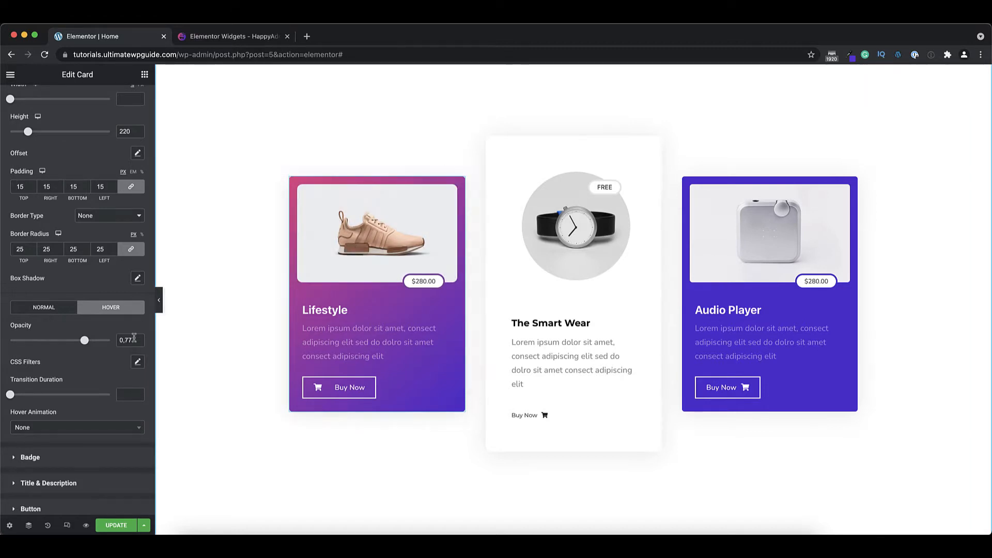
drag(84, 340, 123, 342)
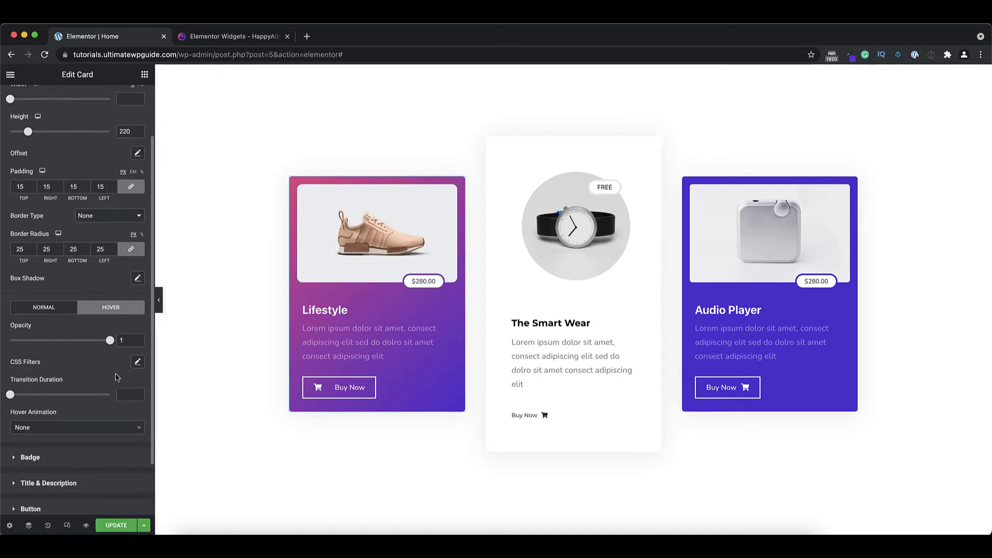
Examine the blur, brightness, contrast, saturation and hue filters for the Lifestyle image's hover state
click(138, 364)
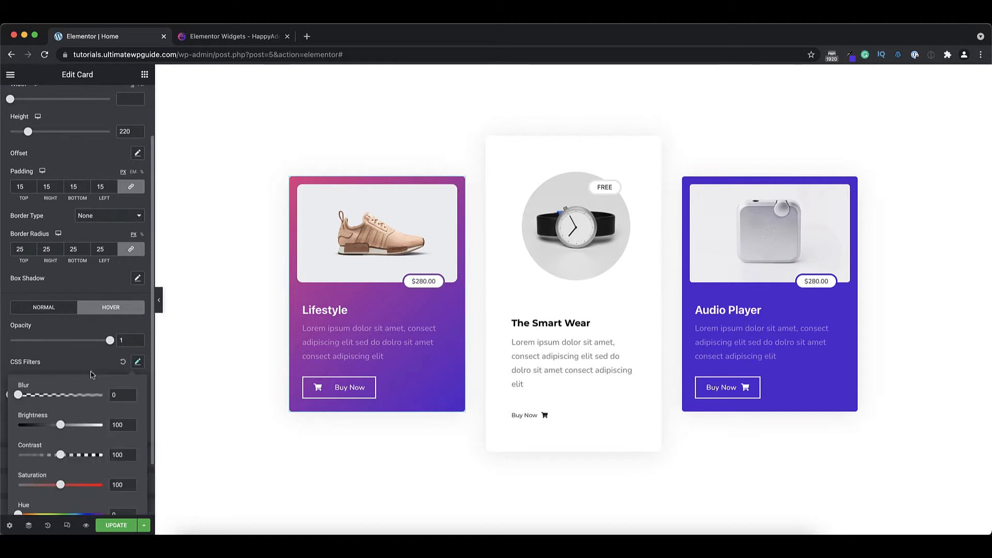
scroll(88, 370, down, 3)
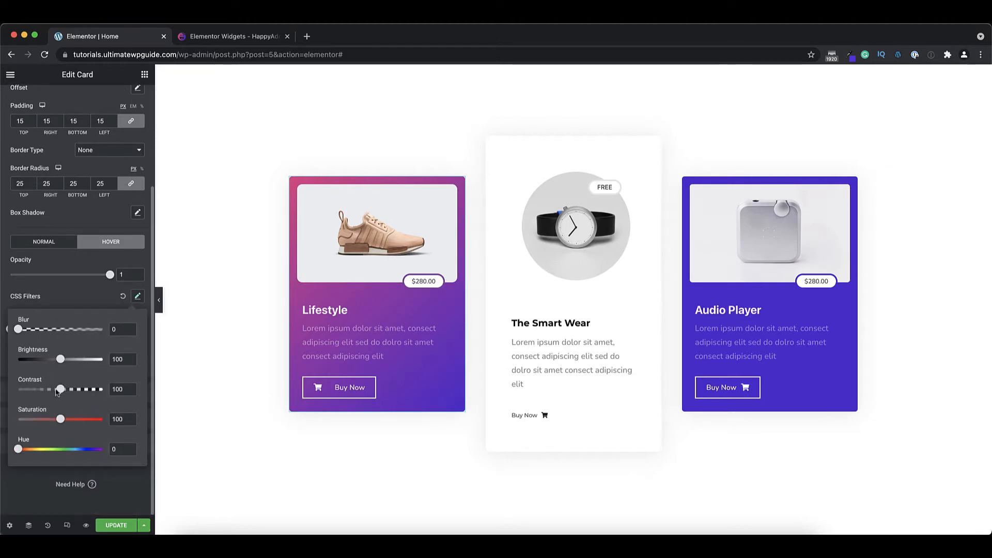
click(79, 298)
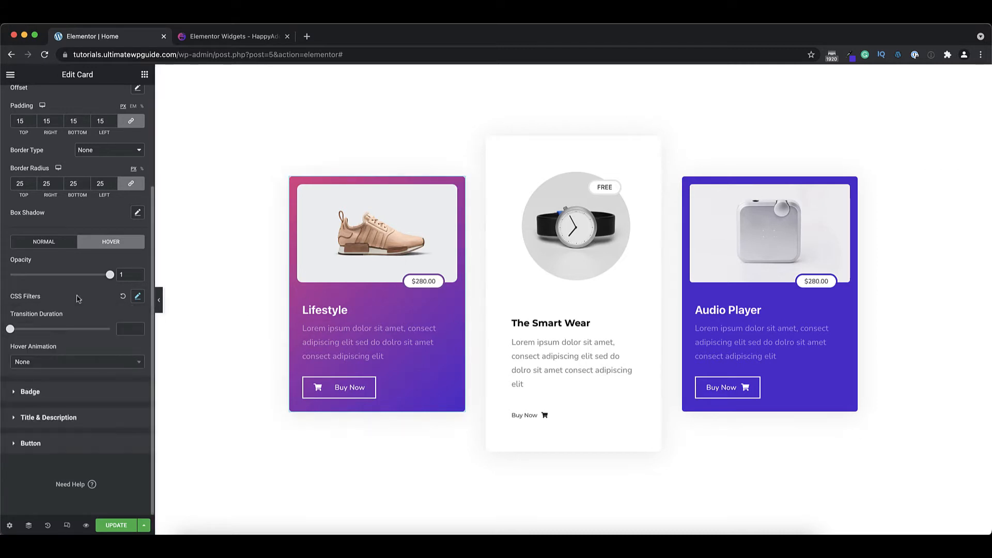
Try the Grow and Pulse hover animations on the Lifestyle card's image, and clear the hover animation again
click(46, 365)
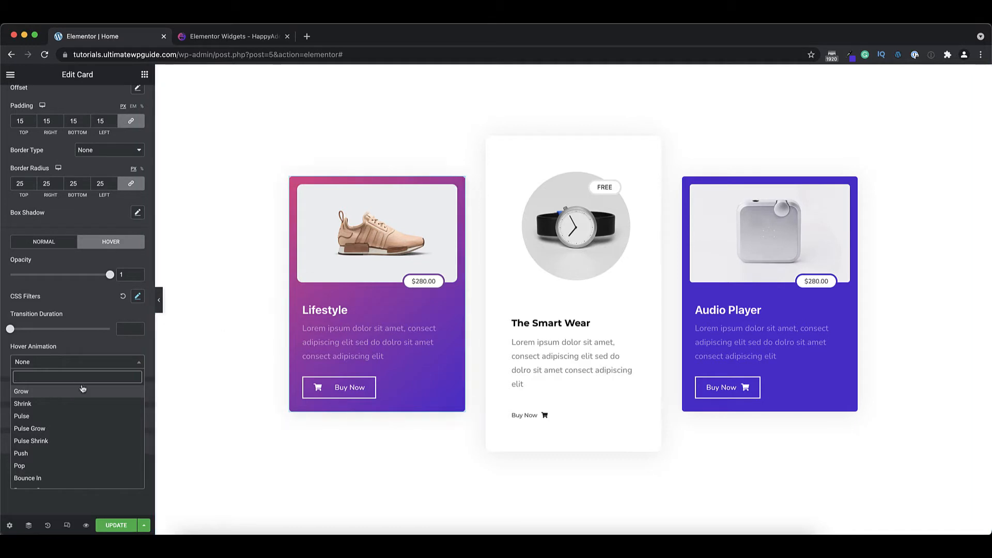
click(24, 393)
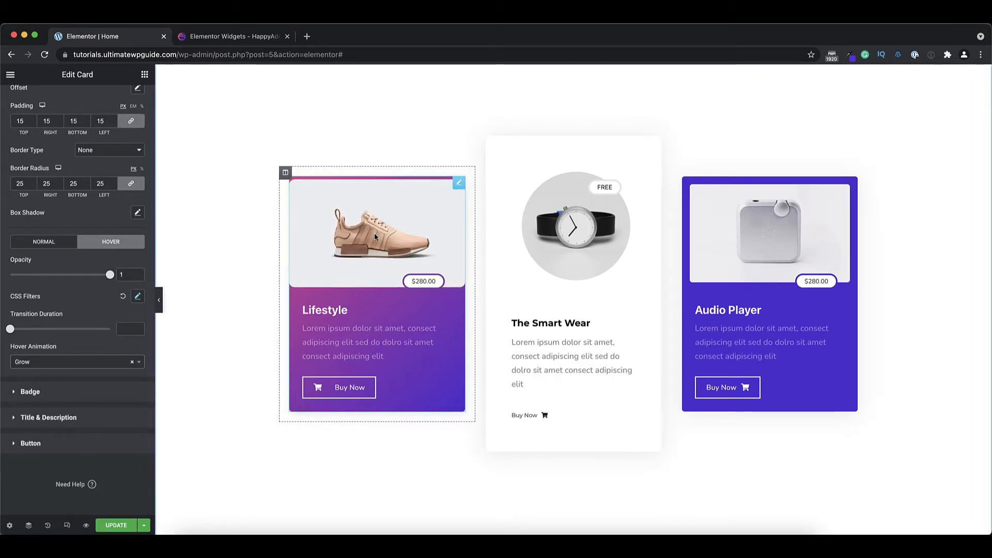
click(45, 363)
click(25, 415)
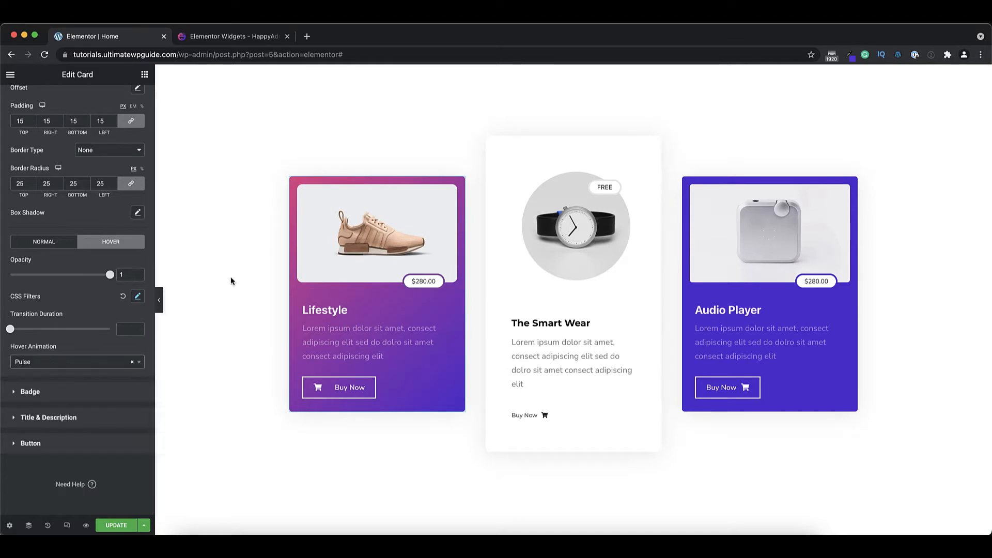
click(133, 364)
click(52, 365)
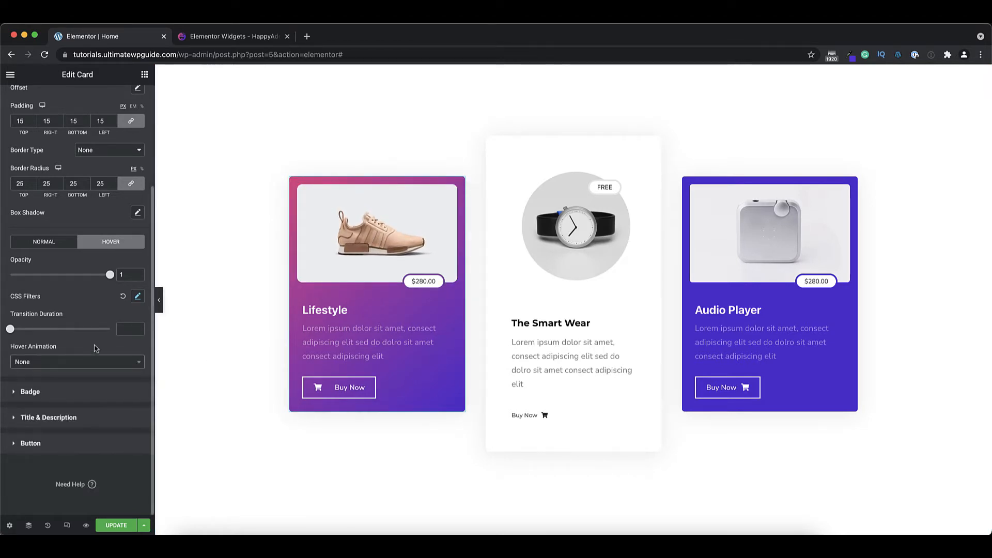
Open the Lifestyle card's badge style settings and examine the position options, keeping Bottom Right
click(49, 395)
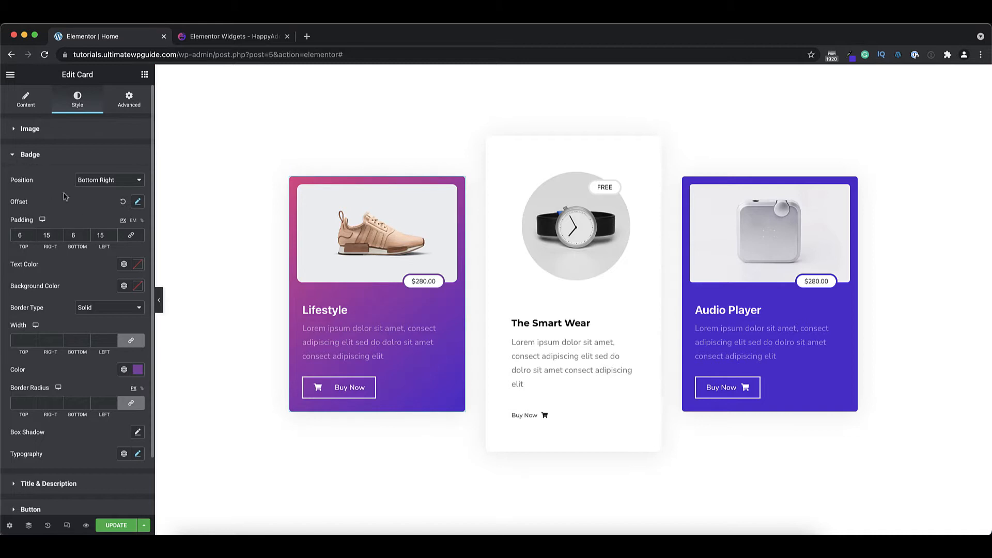
click(127, 181)
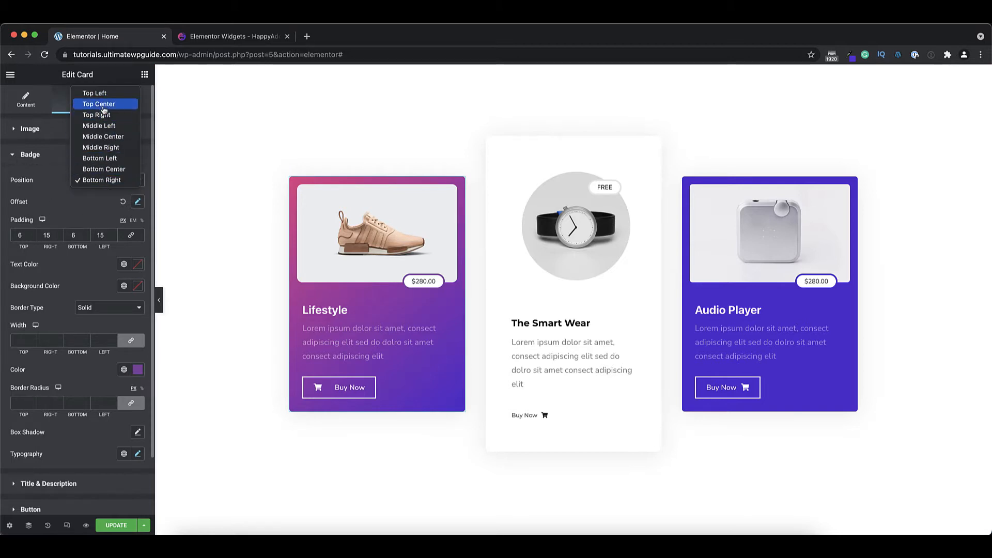
click(93, 180)
Set the left offset of the Lifestyle card's price badge to -63
click(137, 201)
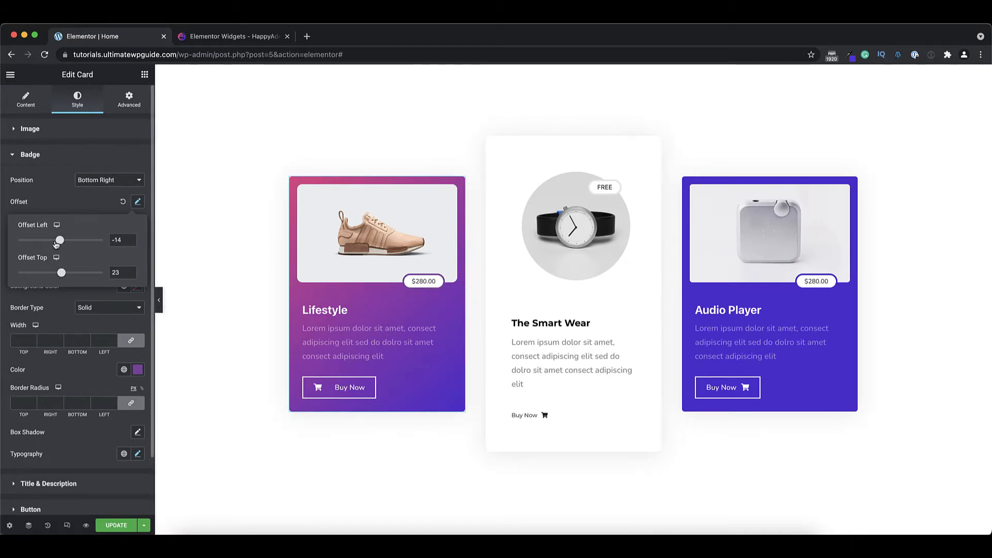
drag(56, 244, 59, 244)
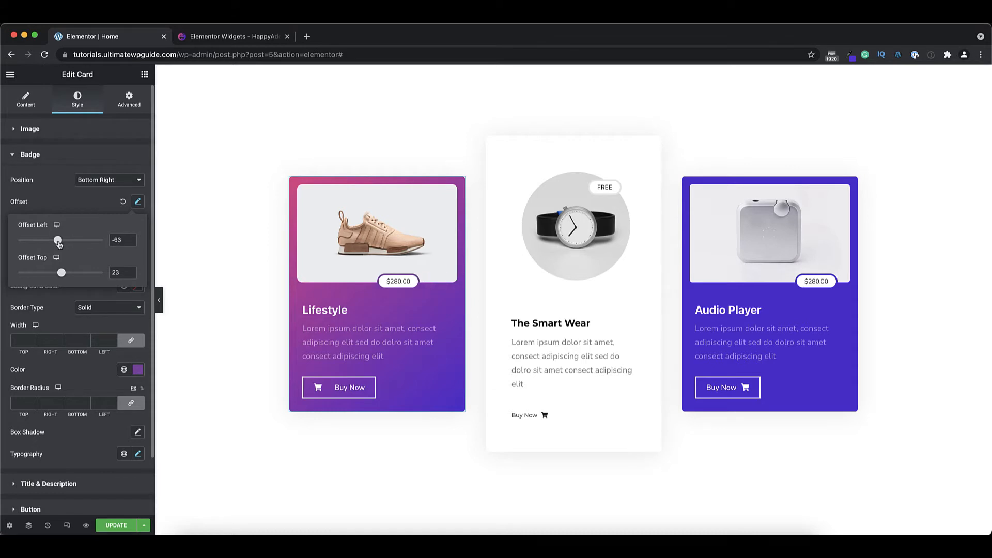
click(70, 209)
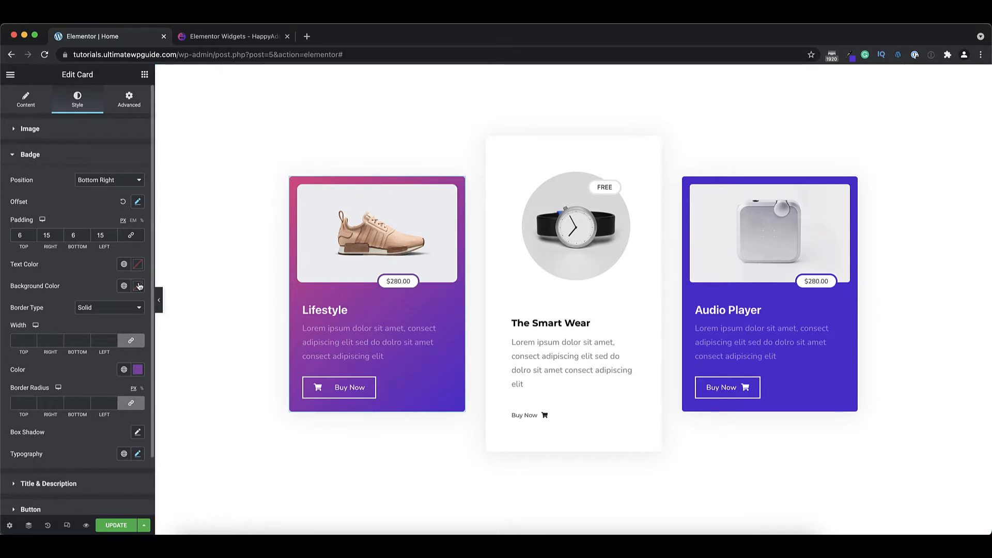
Keep the Lifestyle badge's border type Solid, try a border width of 1, and set it to 3 on all sides
click(136, 305)
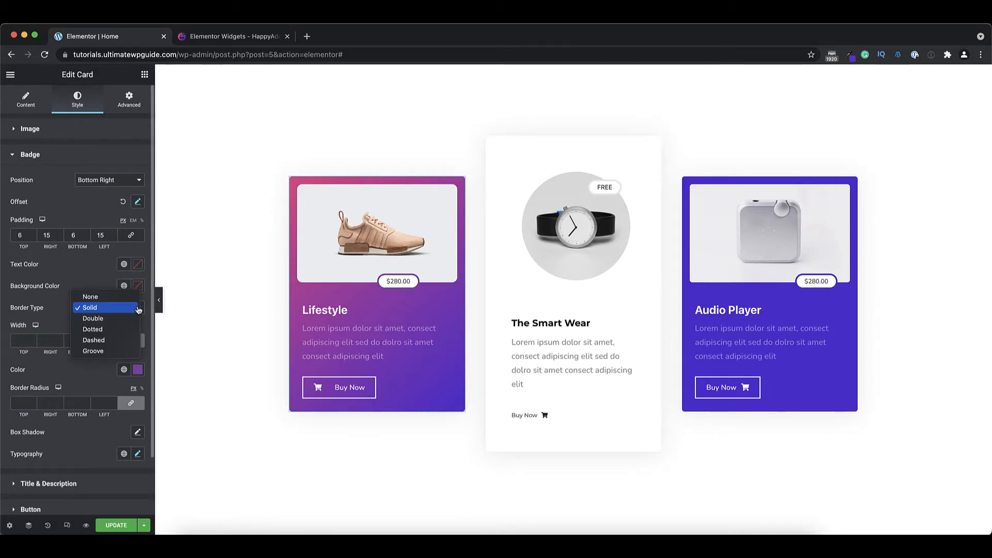
click(103, 309)
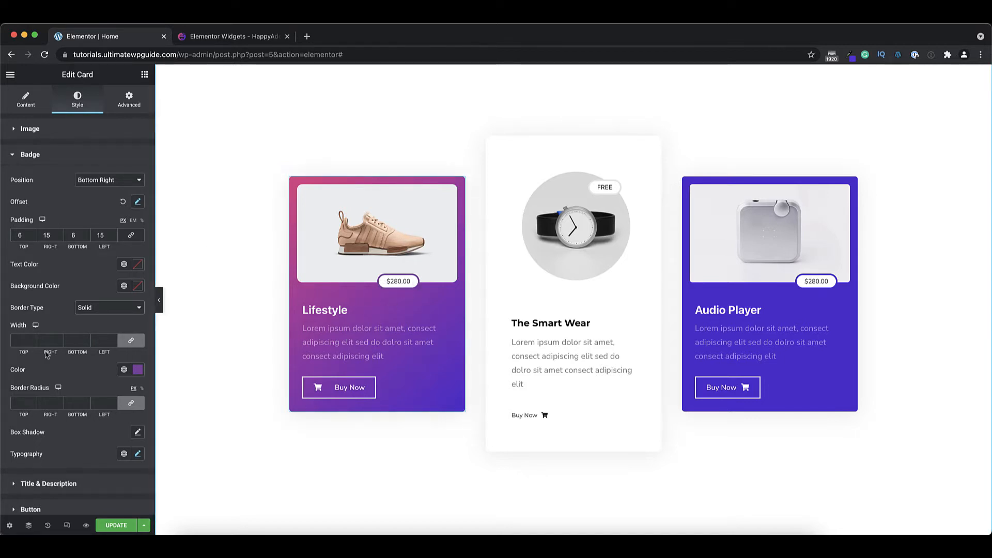
click(25, 341)
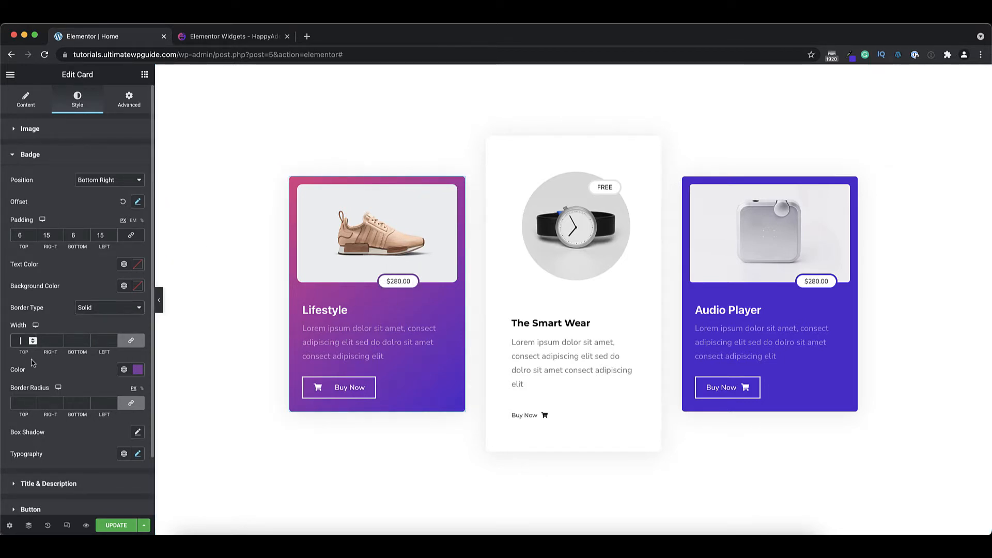
text(1)
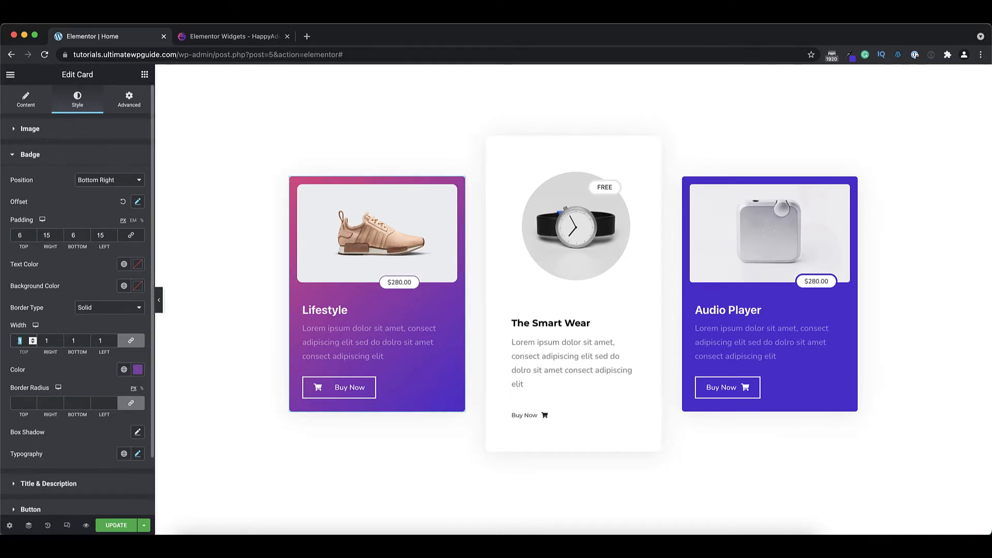
text(3)
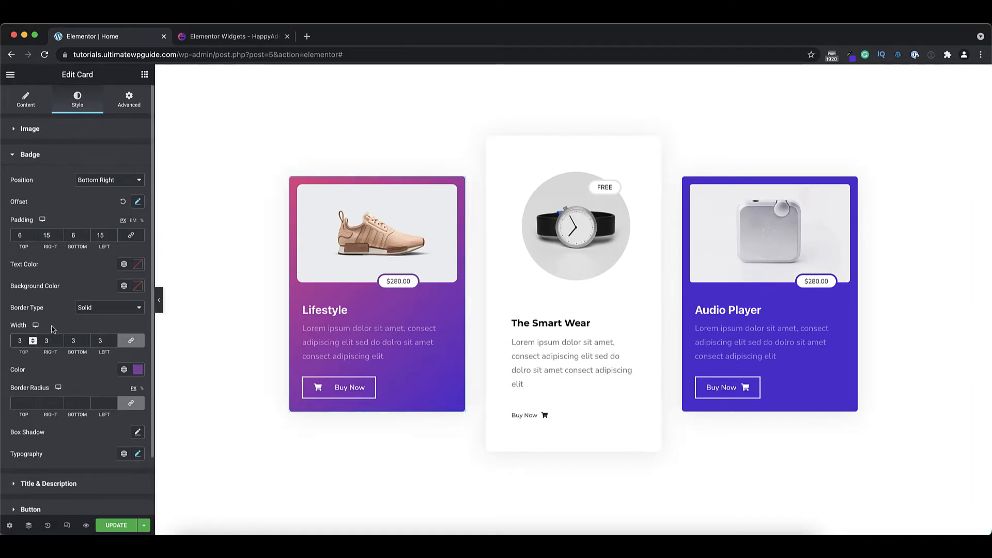
Examine the global colors and the color picker for the Lifestyle badge's border without changing the color
scroll(71, 337, down, 2)
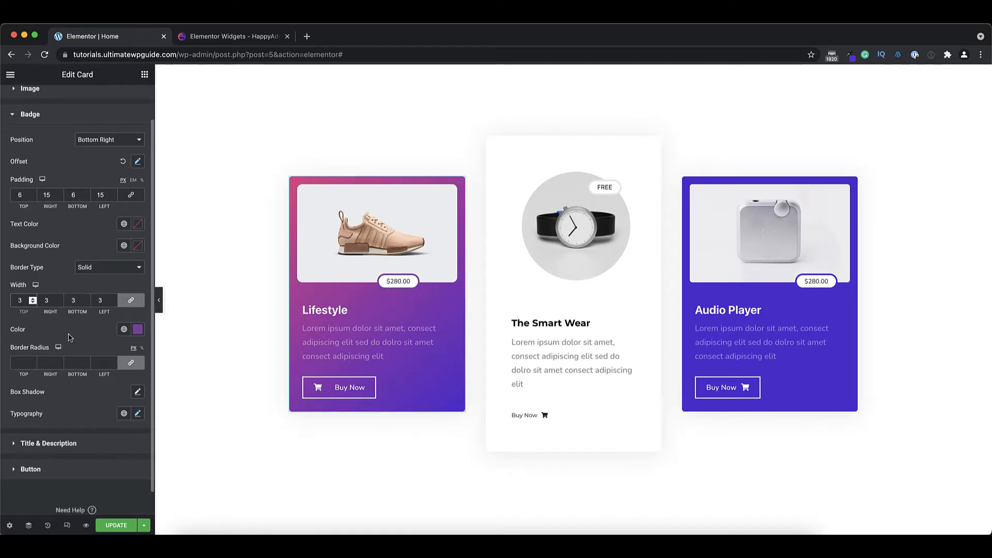
click(124, 328)
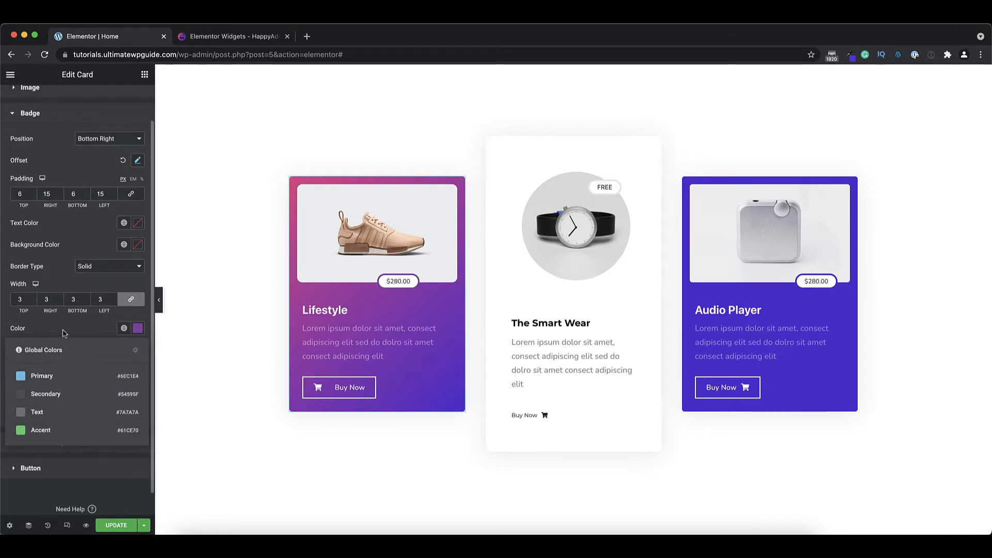
click(64, 334)
click(138, 329)
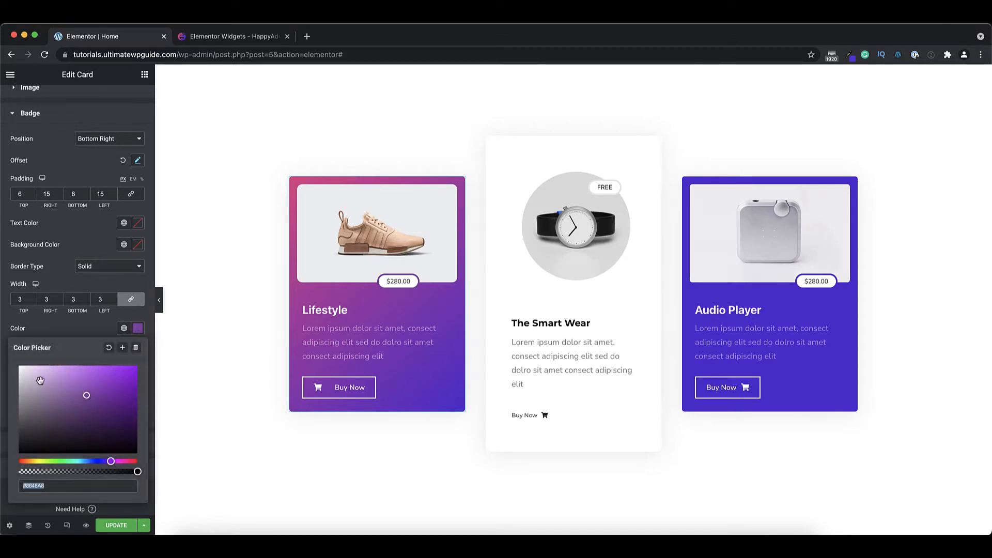
click(90, 331)
scroll(90, 331, down, 1)
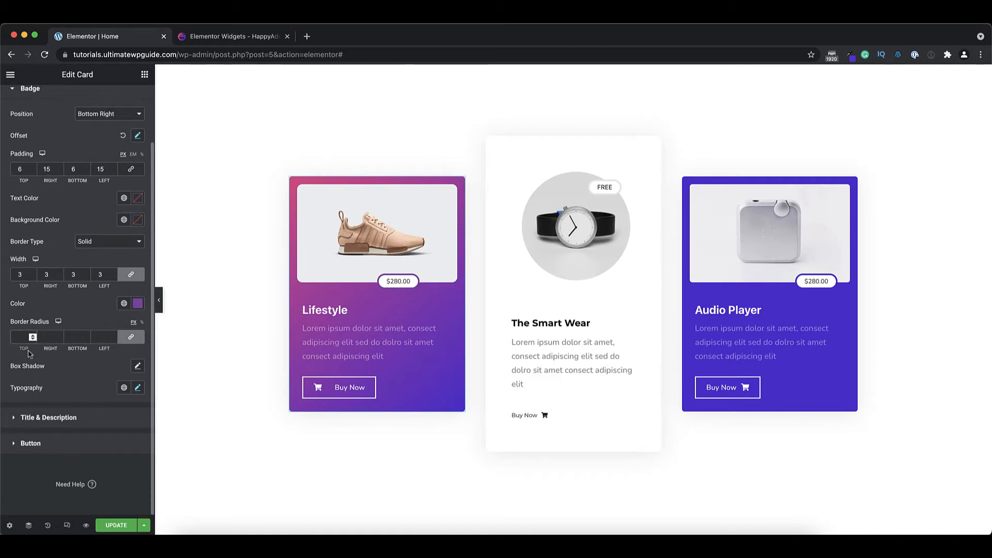
Set the border radius of the Lifestyle card's price badge to 15 on all sides
text(5)
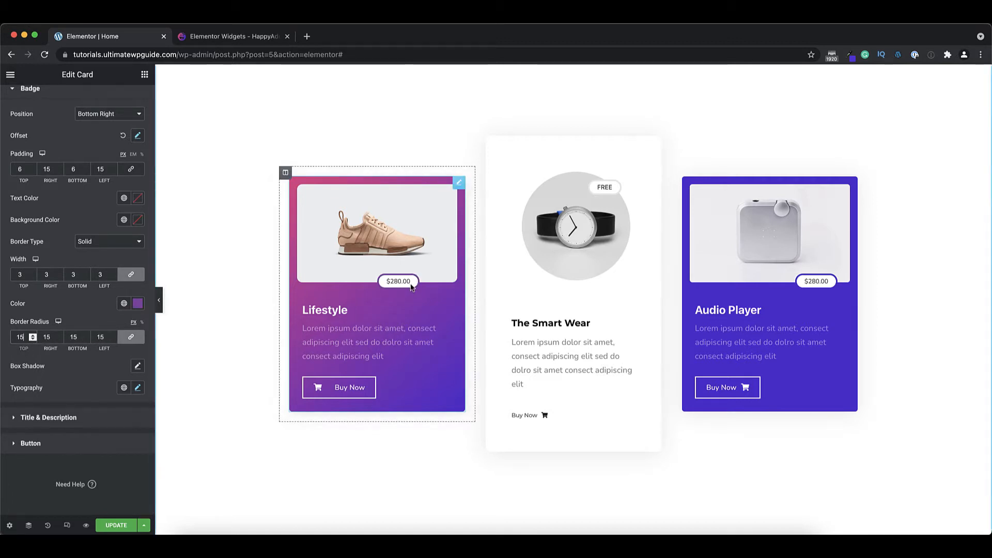
drag(24, 338, 8, 341)
text(515)
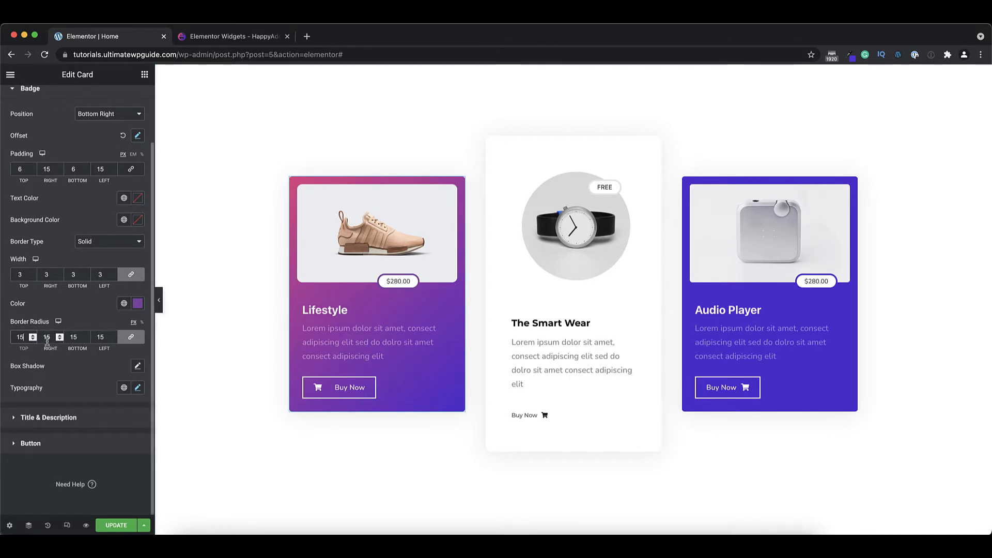
Try the default box shadow on the Lifestyle badge, reset it, and examine the badge's typography options
click(138, 366)
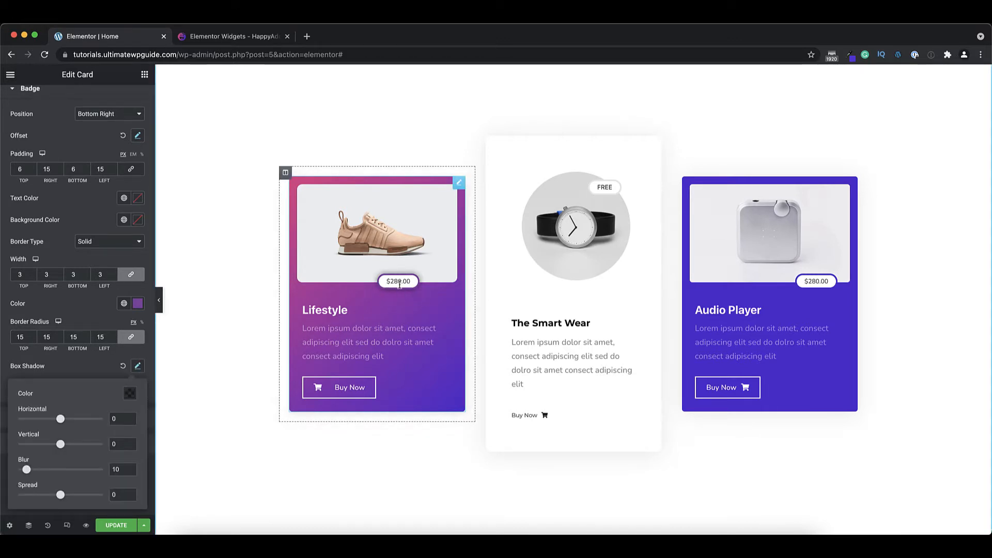
click(123, 365)
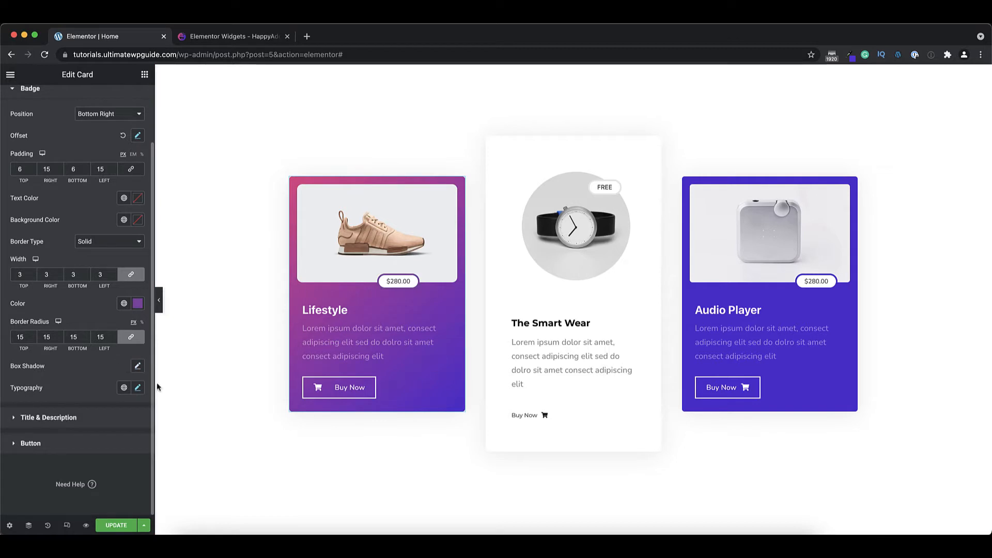
click(139, 388)
scroll(83, 373, down, 3)
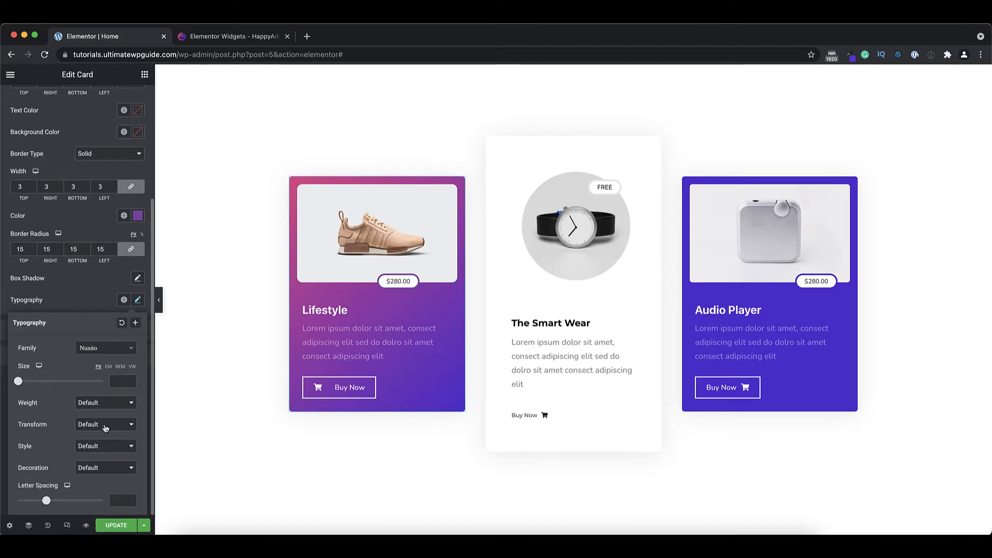
click(69, 308)
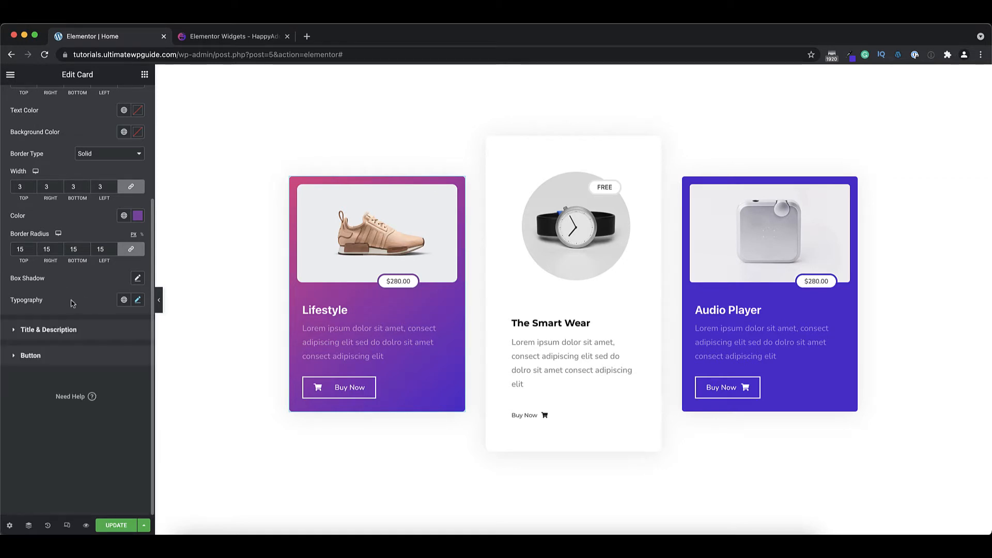
Open the Lifestyle card's title and description style settings and set the description's bottom spacing to 30
click(59, 334)
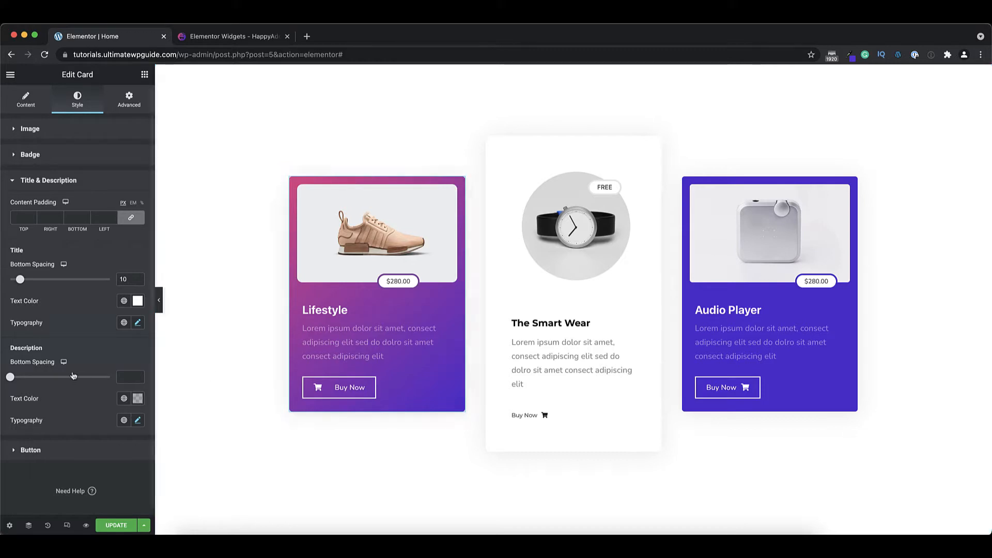
drag(10, 378, 41, 379)
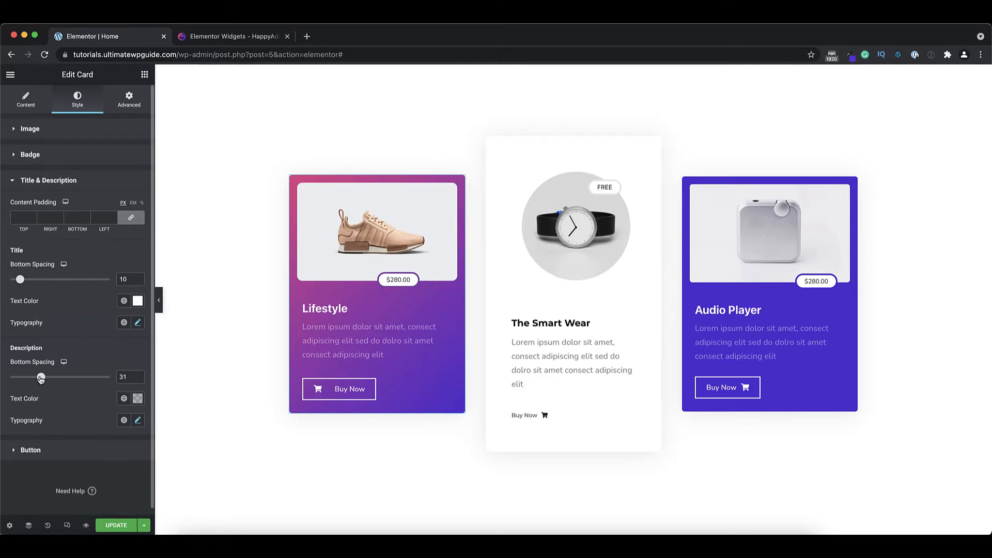
click(138, 380)
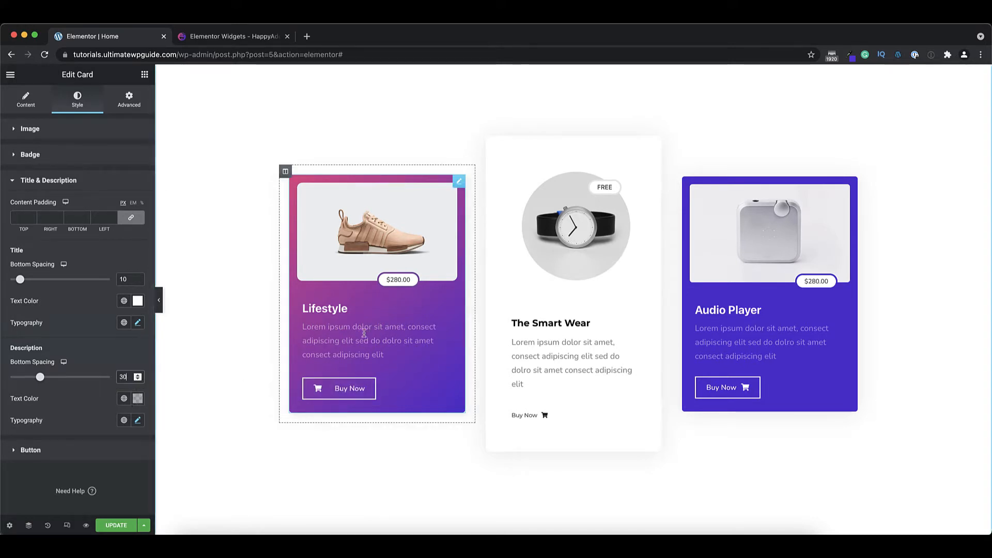
Try a fully opaque description text color on the Lifestyle card, and settle on the translucent white #FFFFFFC2
click(137, 398)
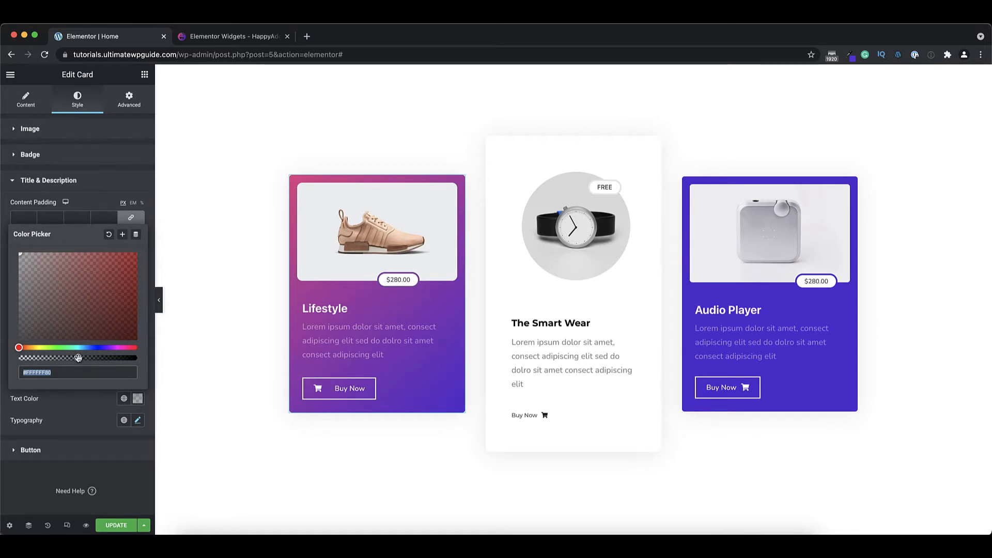
drag(78, 358, 139, 360)
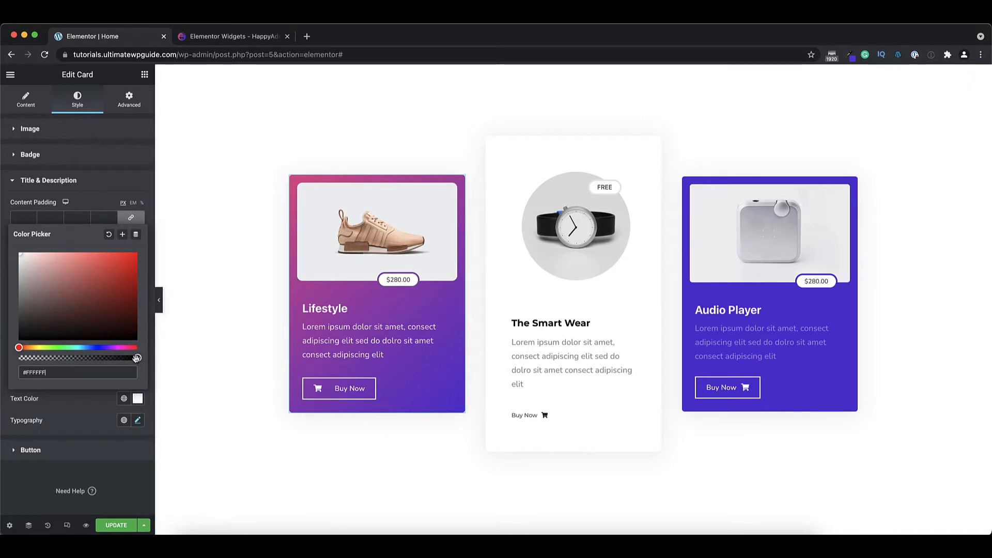
drag(137, 358, 108, 358)
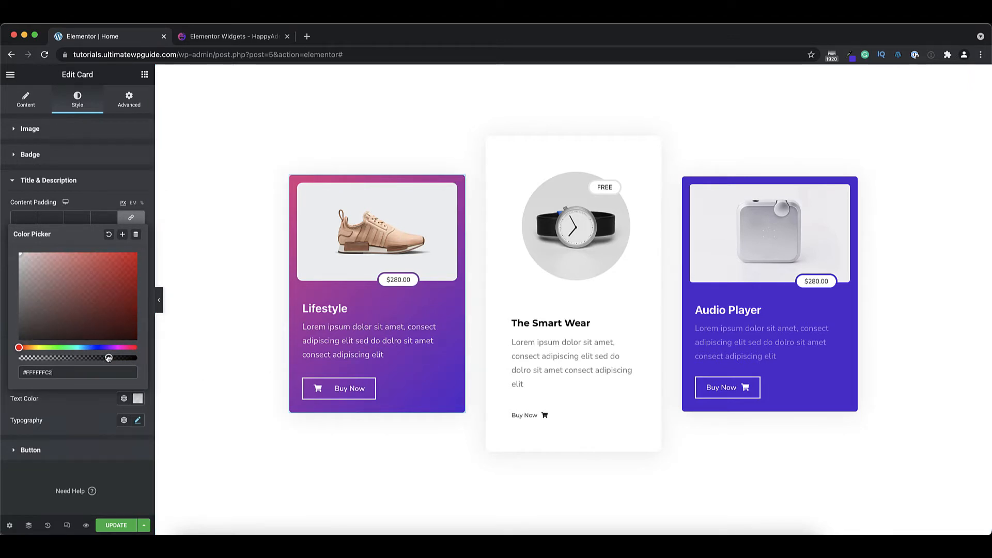
click(82, 196)
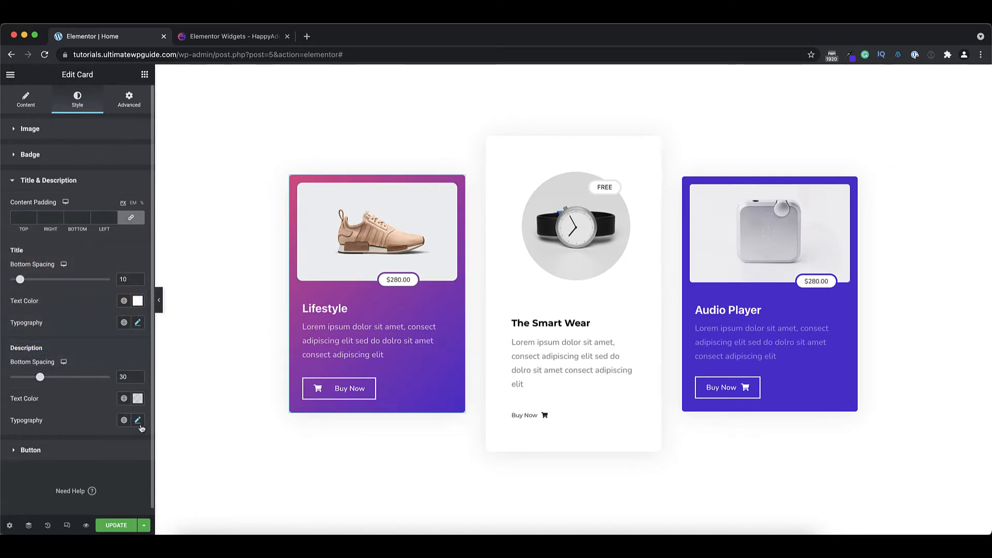
Examine the Lifestyle card's button style settings, including the background color picker and the hover state options
click(54, 455)
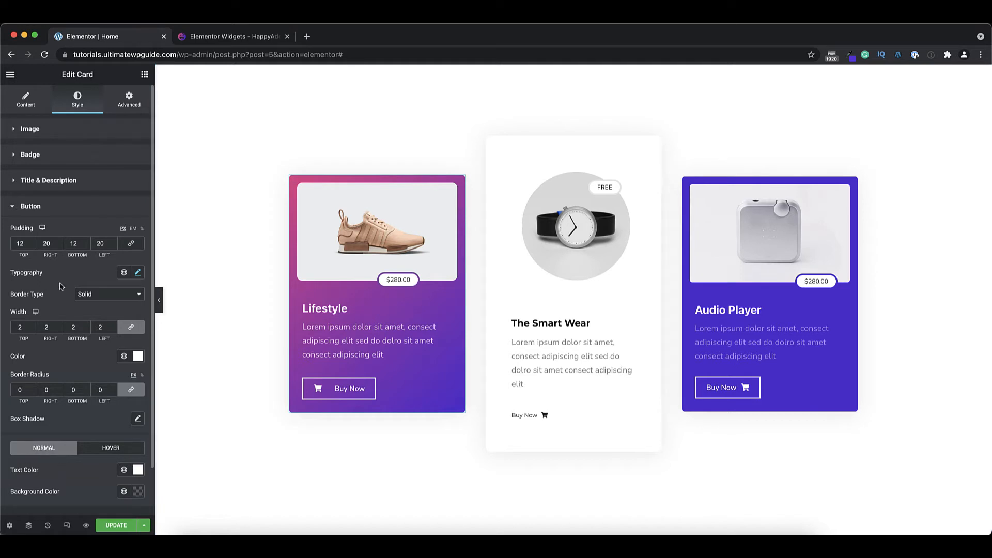
scroll(60, 286, down, 1)
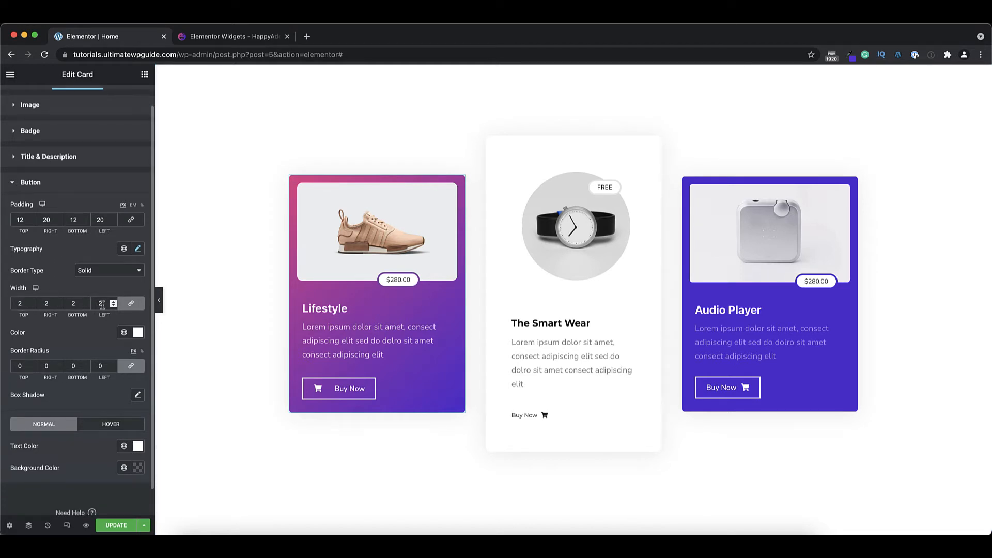
scroll(98, 313, down, 1)
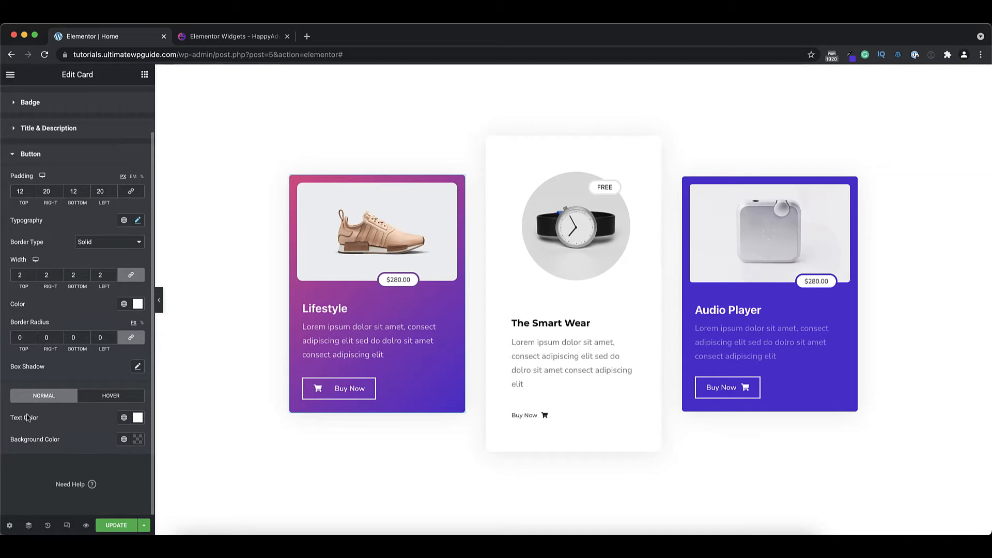
click(137, 440)
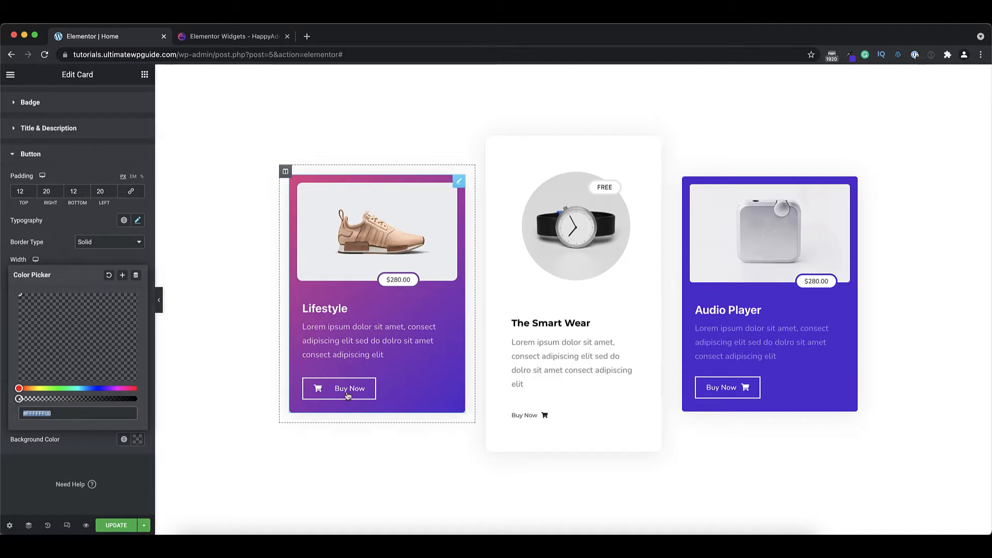
click(63, 258)
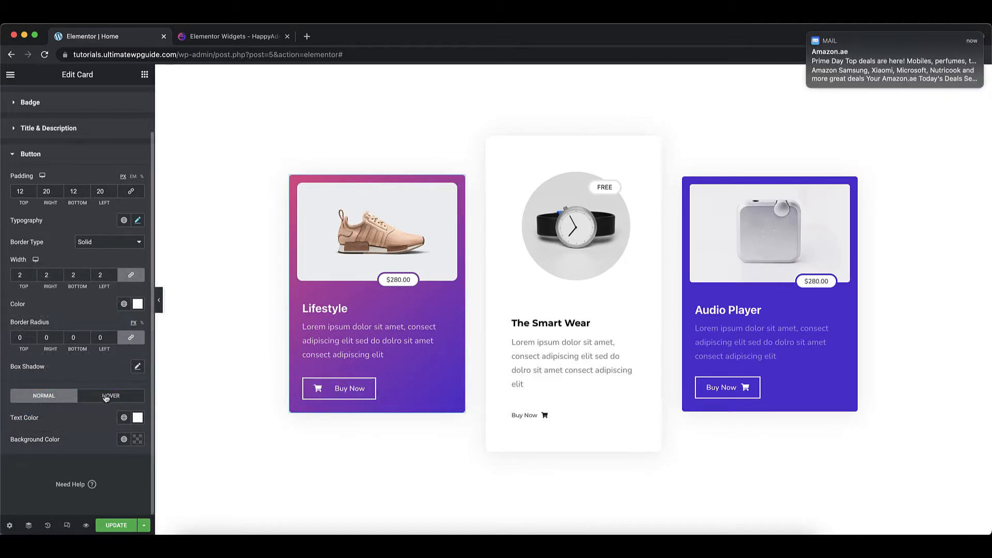
click(106, 395)
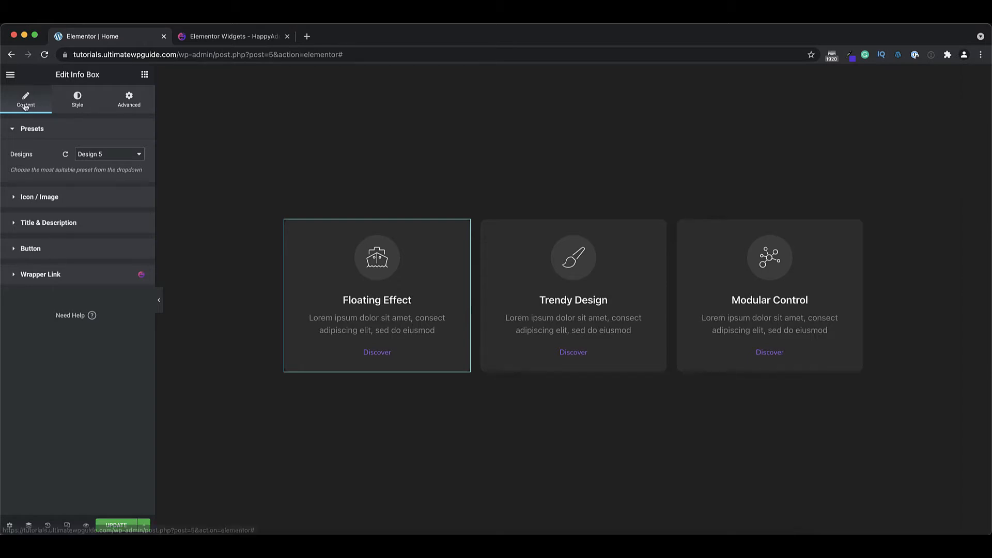
Apply the Design 6 preset to the Floating Effect info box and review the list of other presets
click(139, 155)
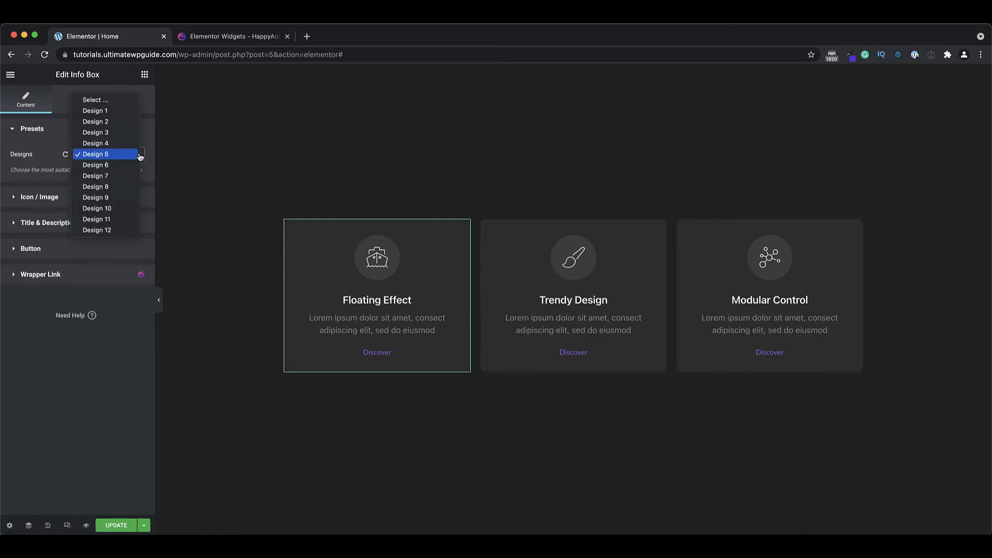
click(103, 165)
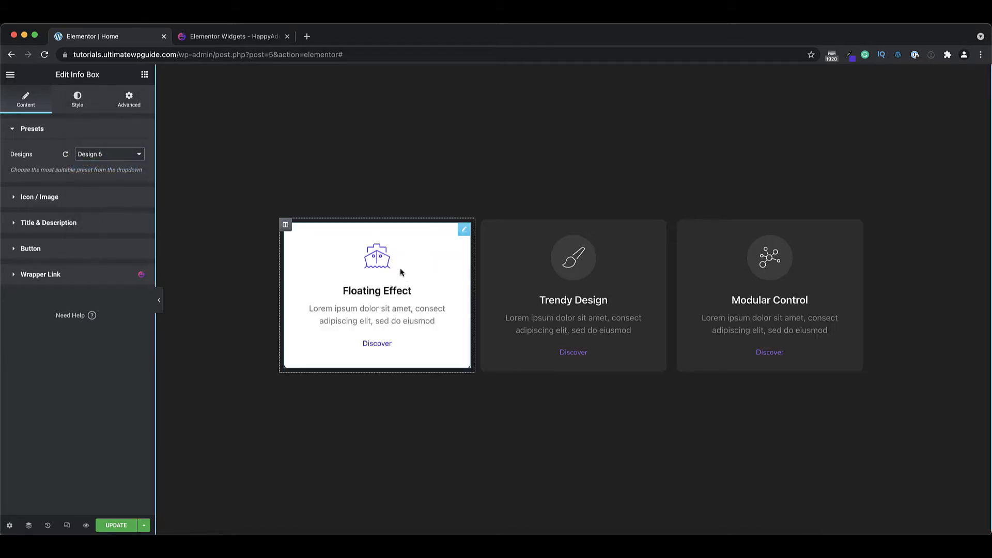
click(131, 159)
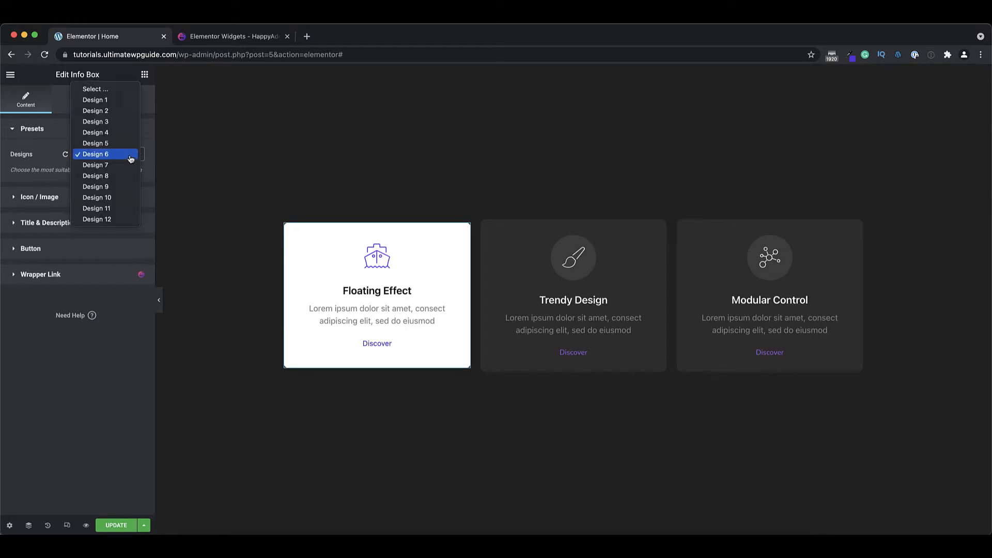
click(153, 162)
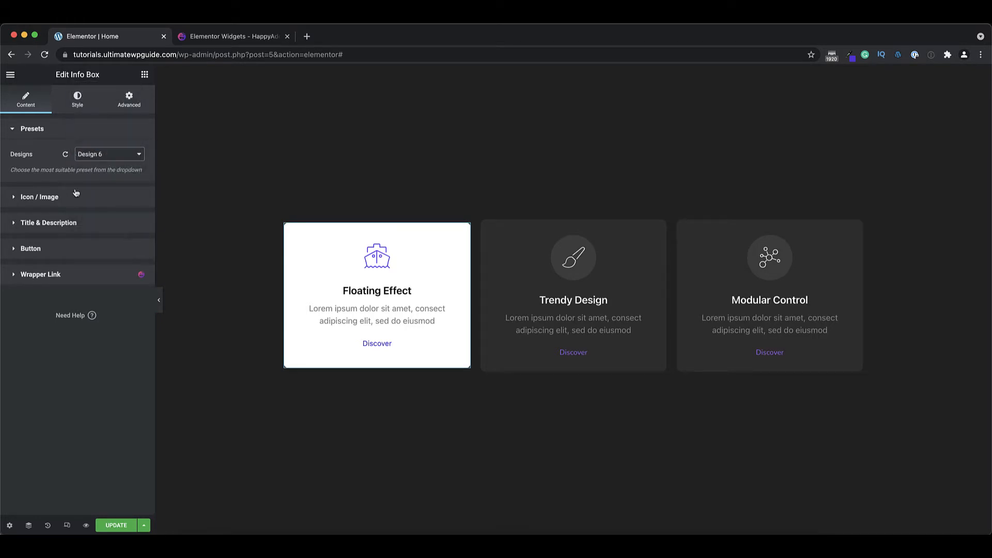
Try the image media type in the Floating Effect info box's icon settings, and switch back to the icon
click(69, 202)
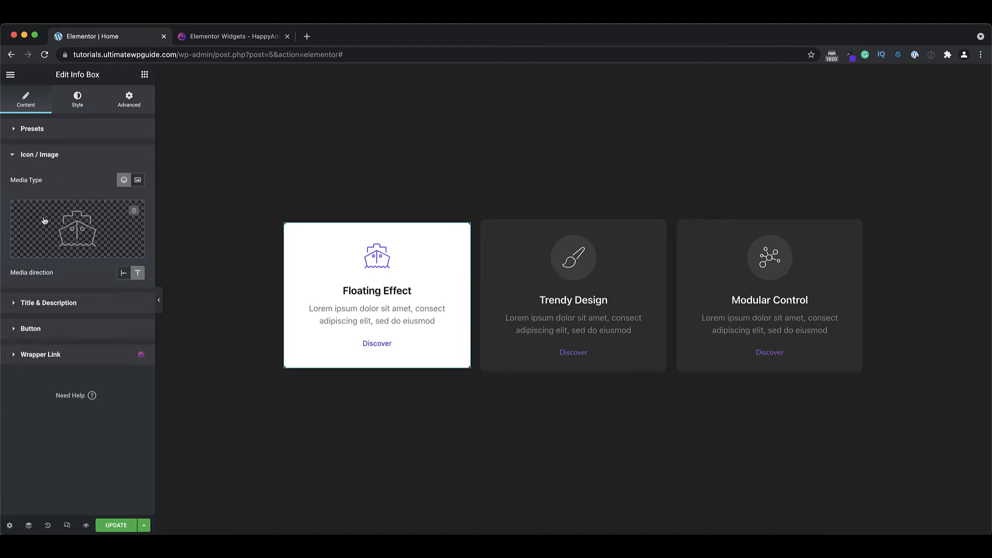
click(138, 180)
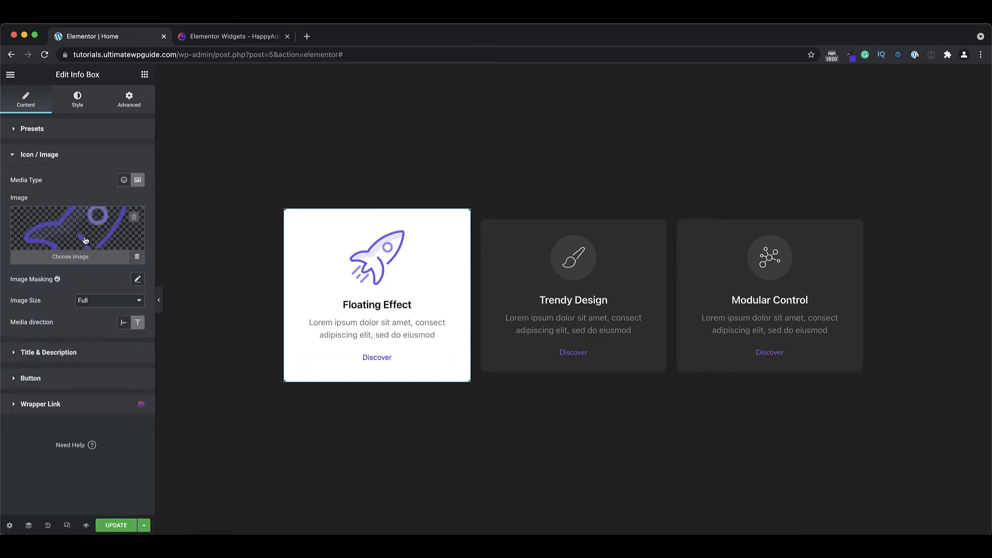
click(124, 179)
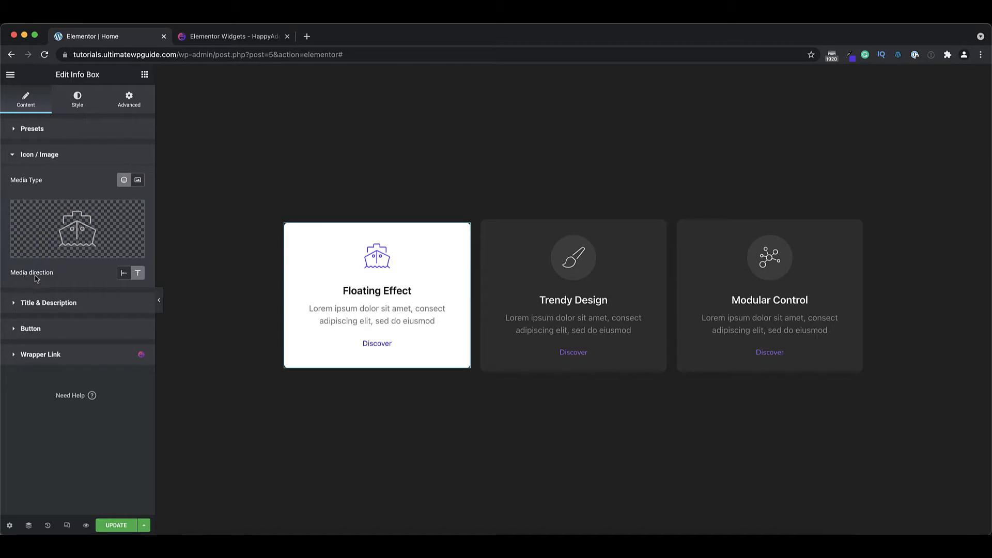
Try the Left media direction with middle, bottom and top vertical alignment on the Floating Effect box, and return the direction to Top
click(124, 274)
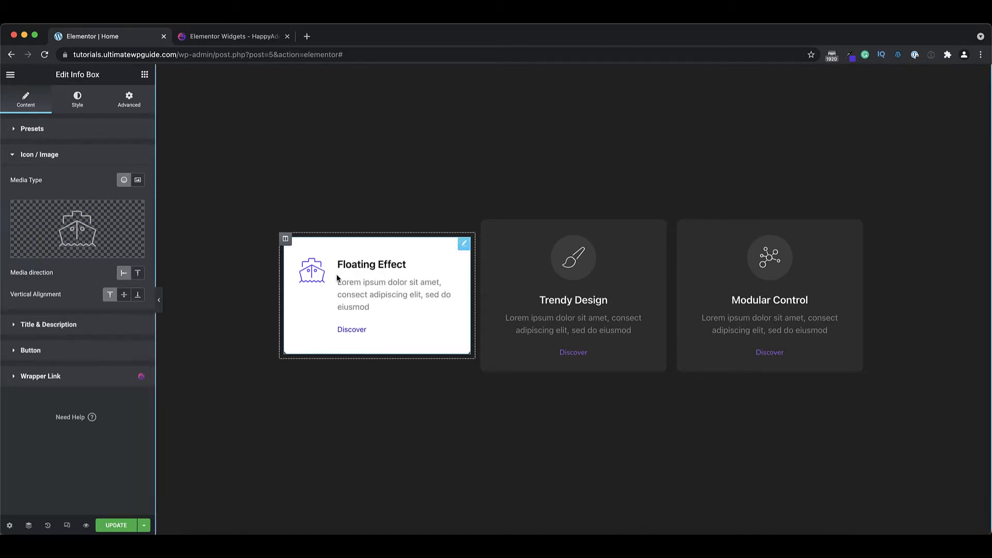
click(138, 274)
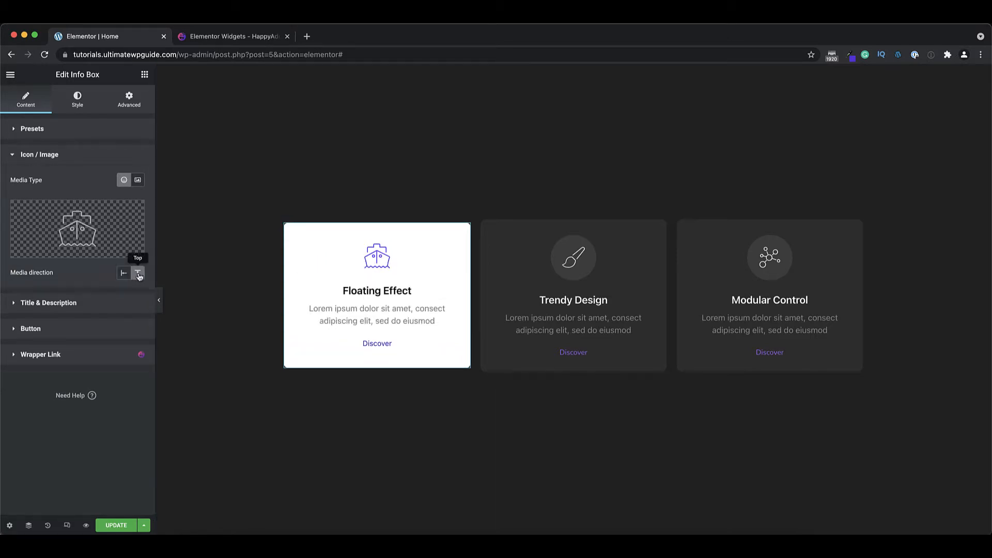
click(124, 273)
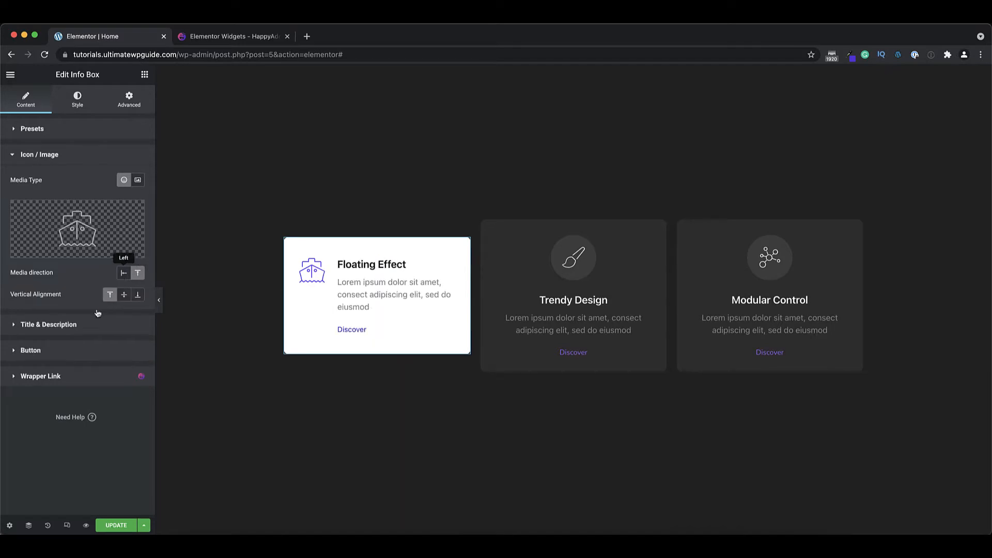
click(124, 297)
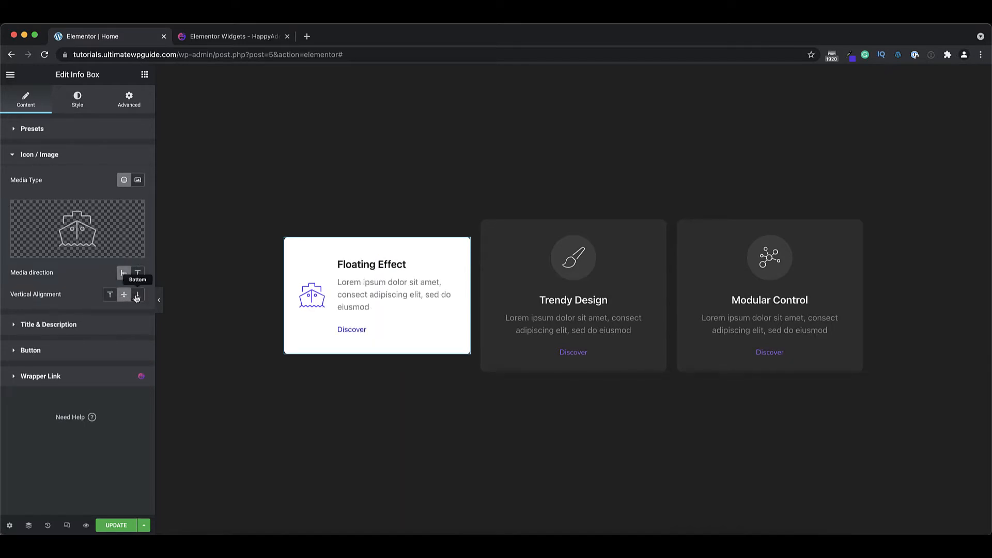
click(138, 294)
click(111, 295)
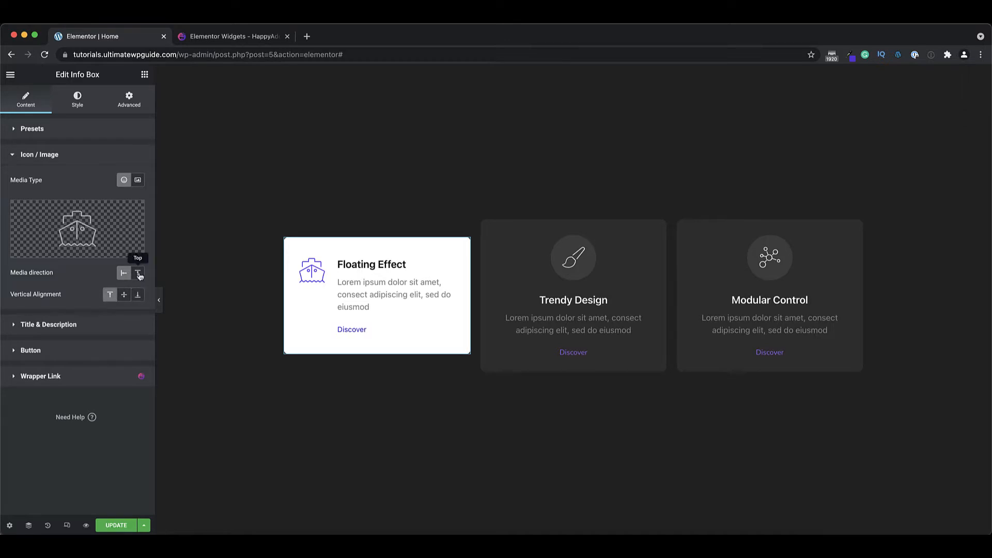
click(138, 273)
Open the Floating Effect box's title and description settings, try left alignment, and restore center alignment
click(86, 305)
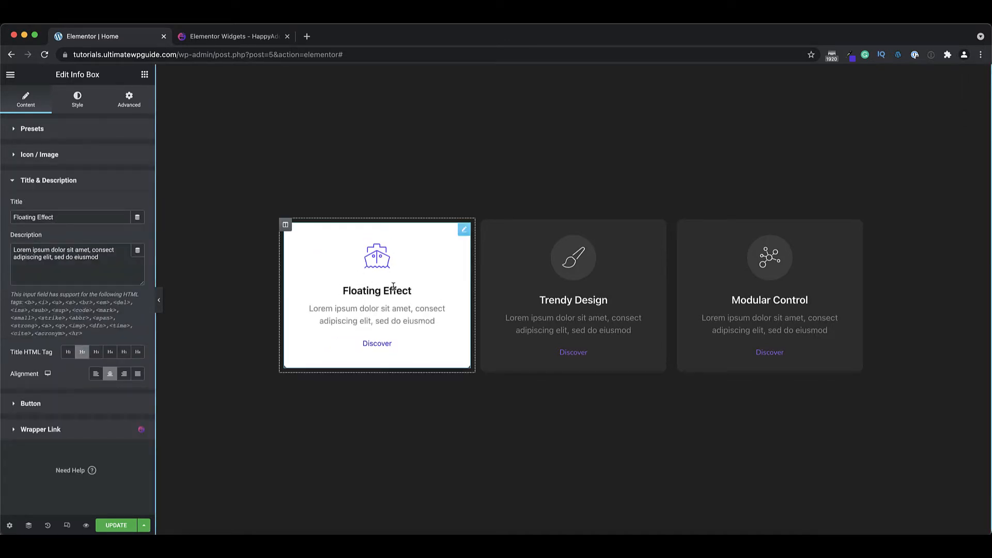
drag(99, 258, 79, 252)
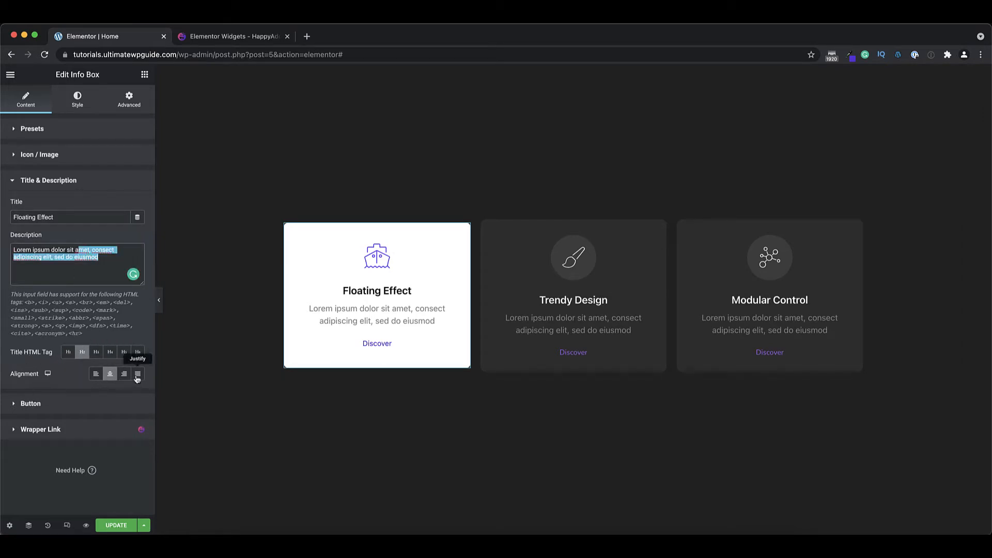
click(97, 376)
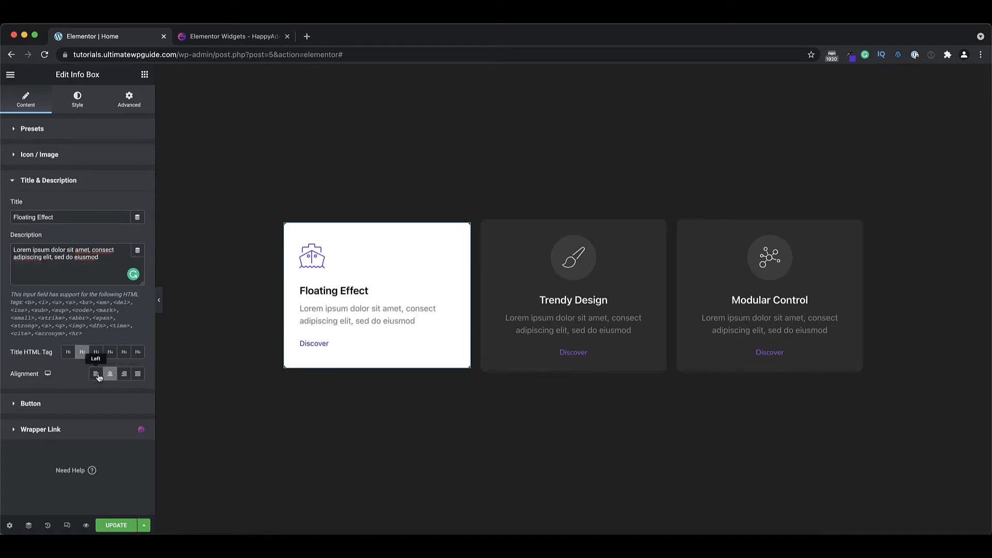
click(110, 376)
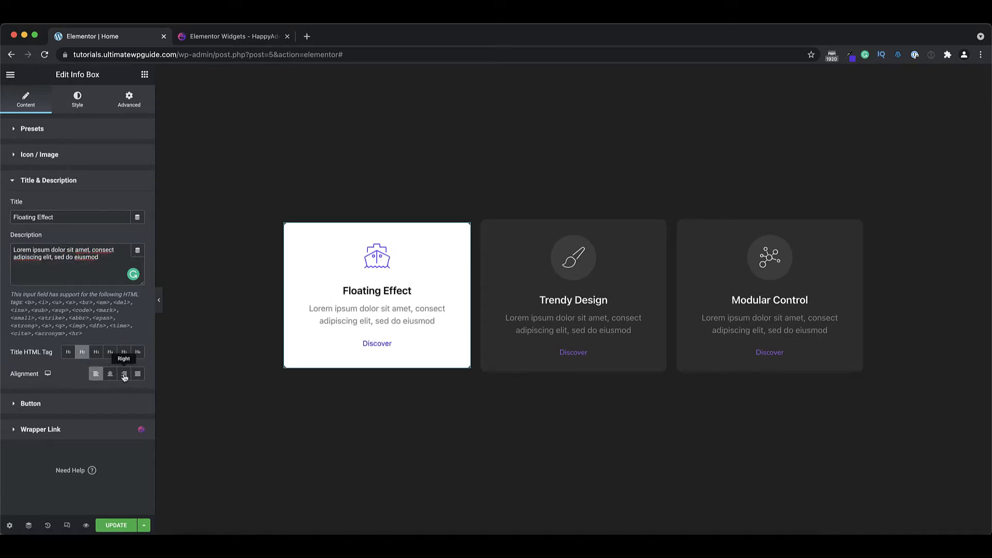
Try right alignment for the Floating Effect box, return it to center, and open the box's button content settings
click(124, 376)
click(110, 374)
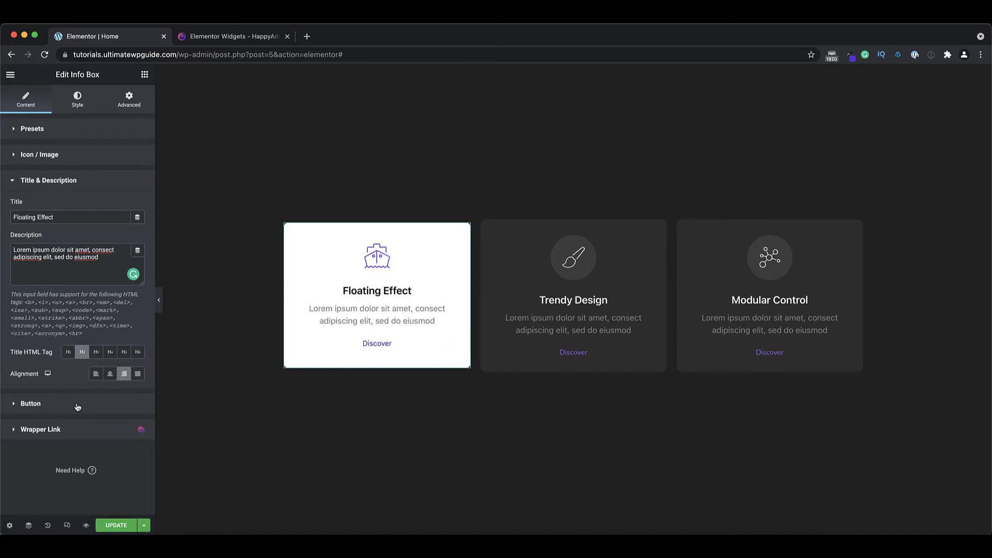
click(78, 403)
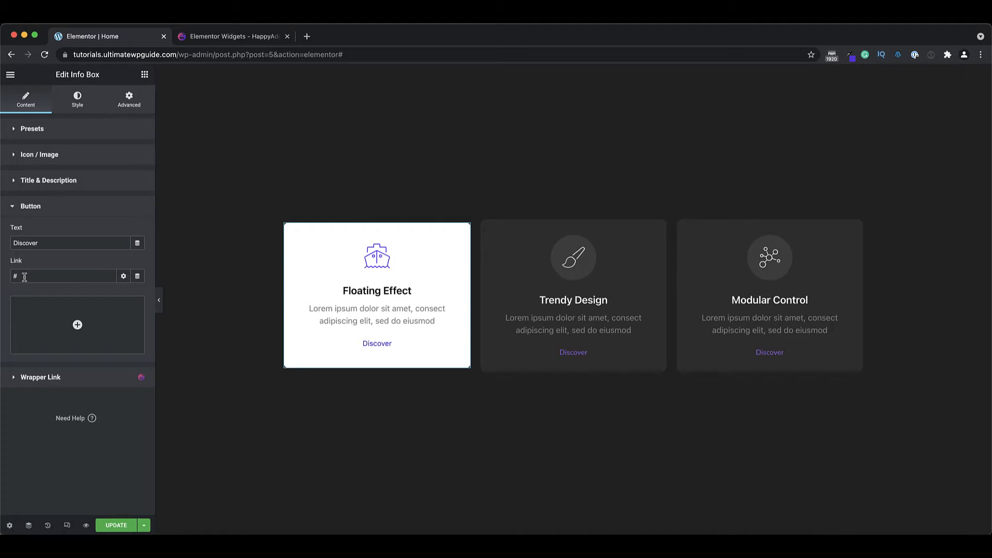
Try a solid border on the Floating Effect box's icon in its style settings, and restore the border type to None
click(82, 101)
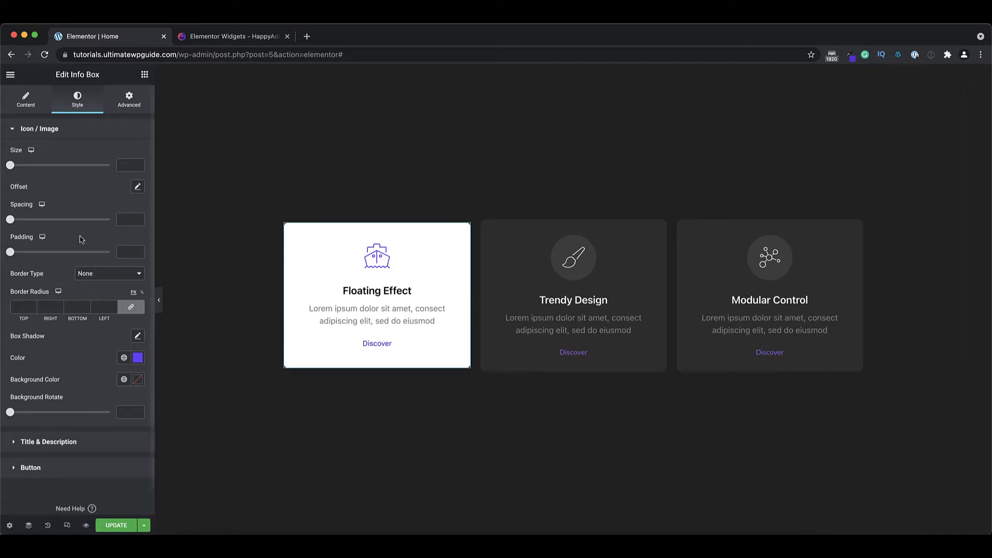
click(98, 275)
click(97, 284)
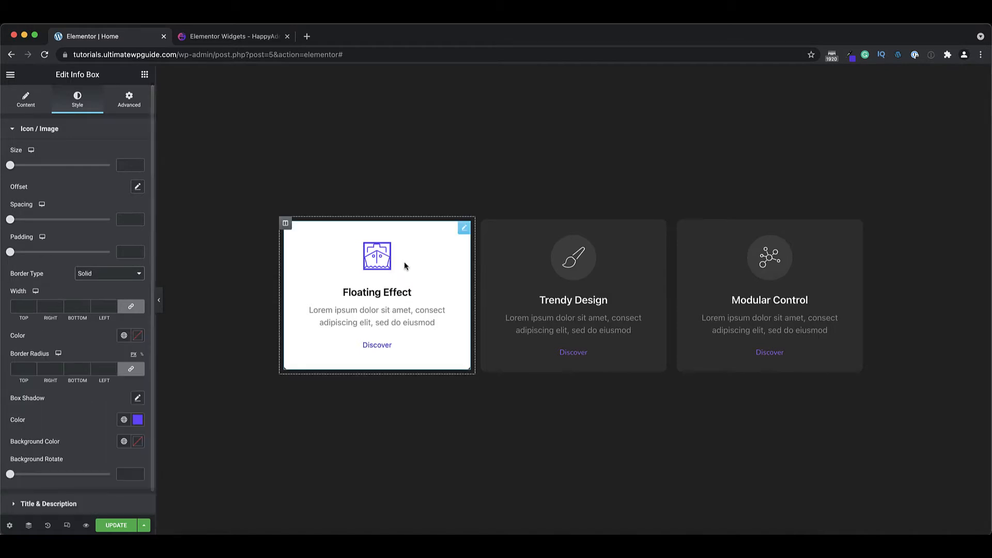
click(123, 276)
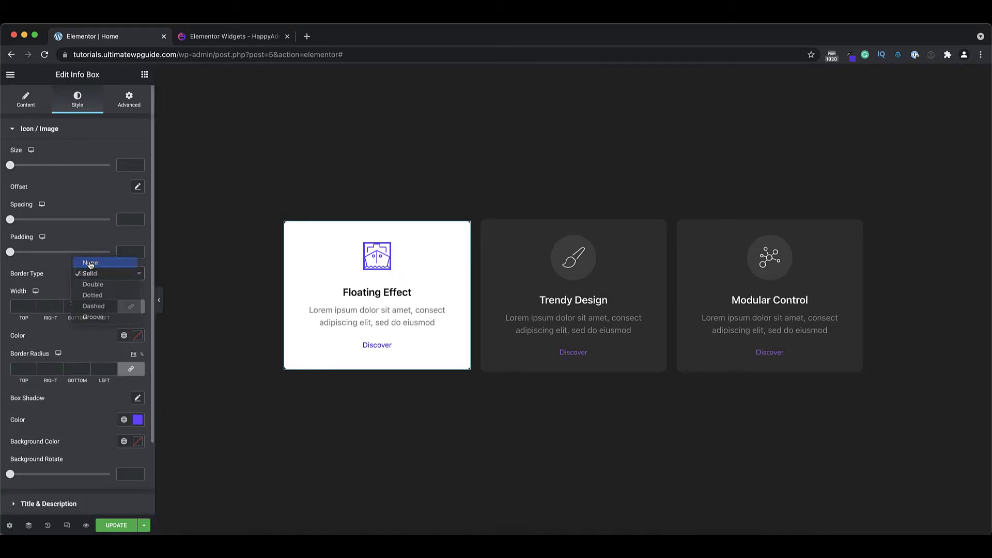
click(88, 262)
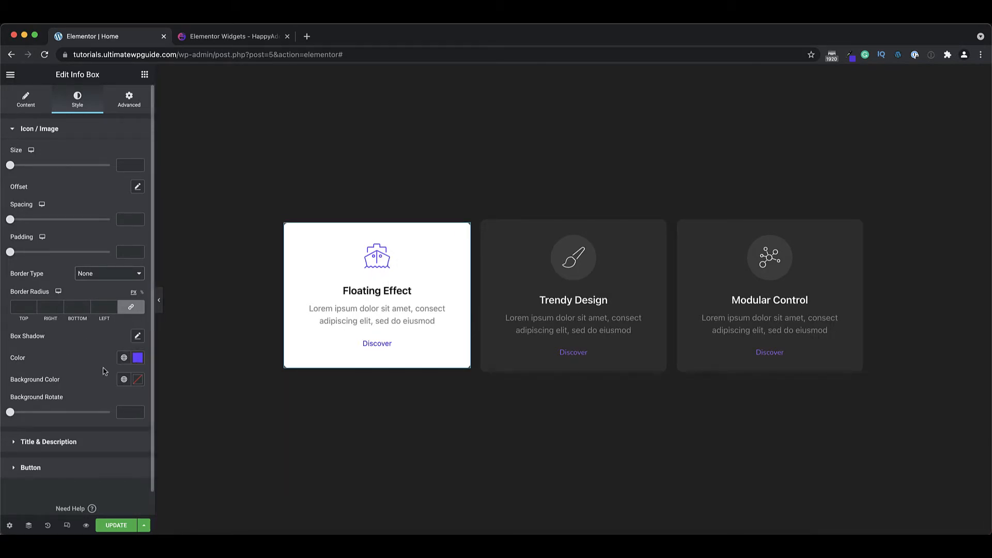
Try a background rotation of 50 on the Floating Effect icon, and return it to 0
scroll(103, 368, down, 1)
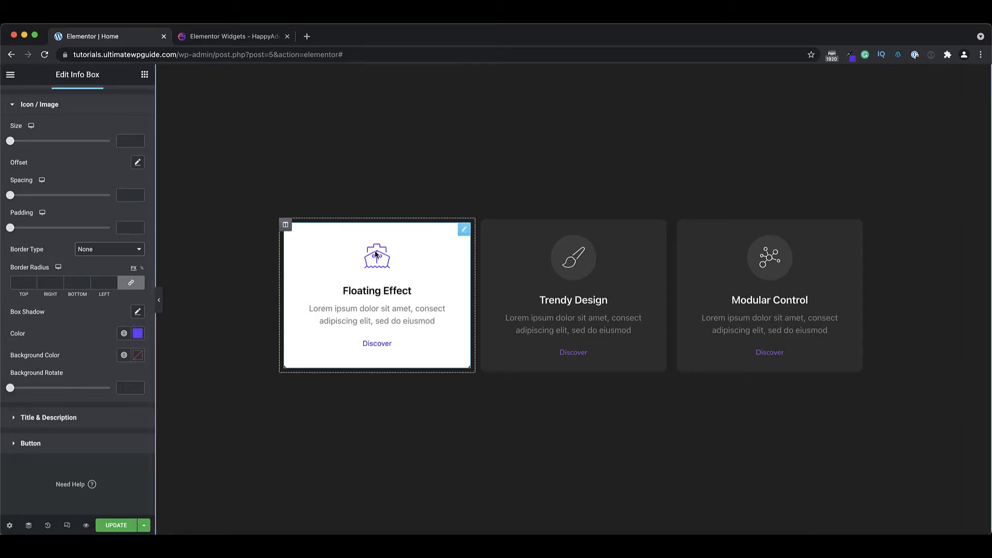
mouse_move(11, 389)
mouse_down()
mouse_move(39, 391)
mouse_move(25, 392)
mouse_up()
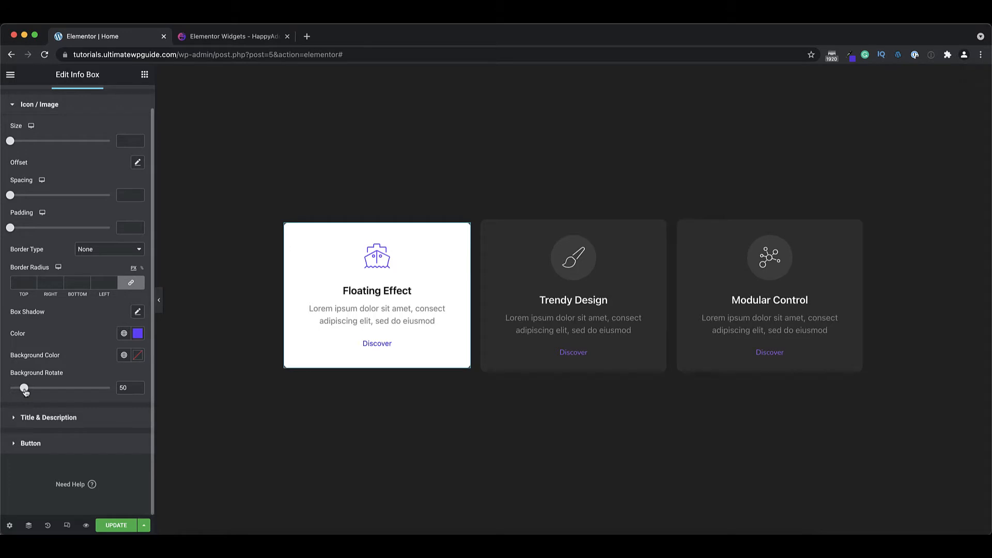
click(10, 396)
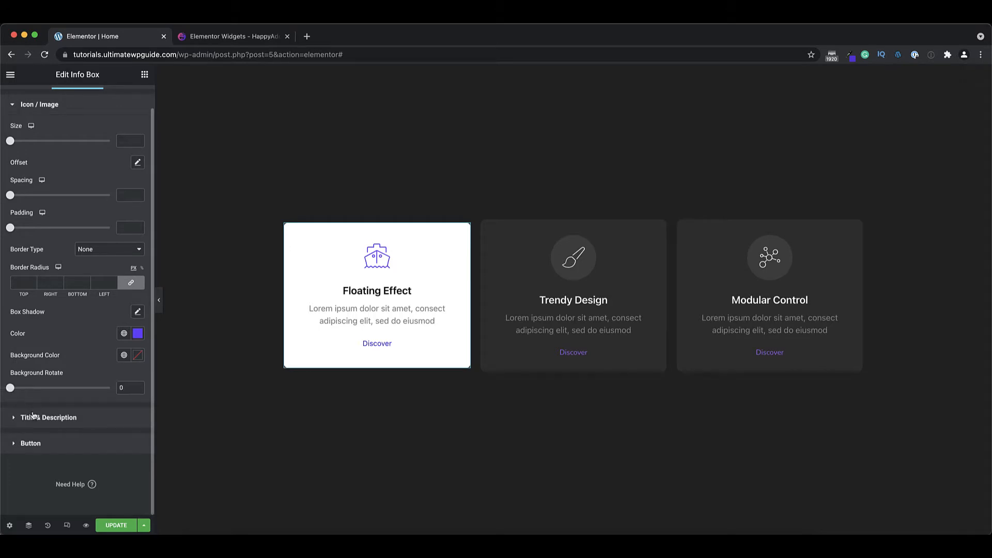
Review the Floating Effect box's title and description style options and its button style options, including the hover state
click(57, 419)
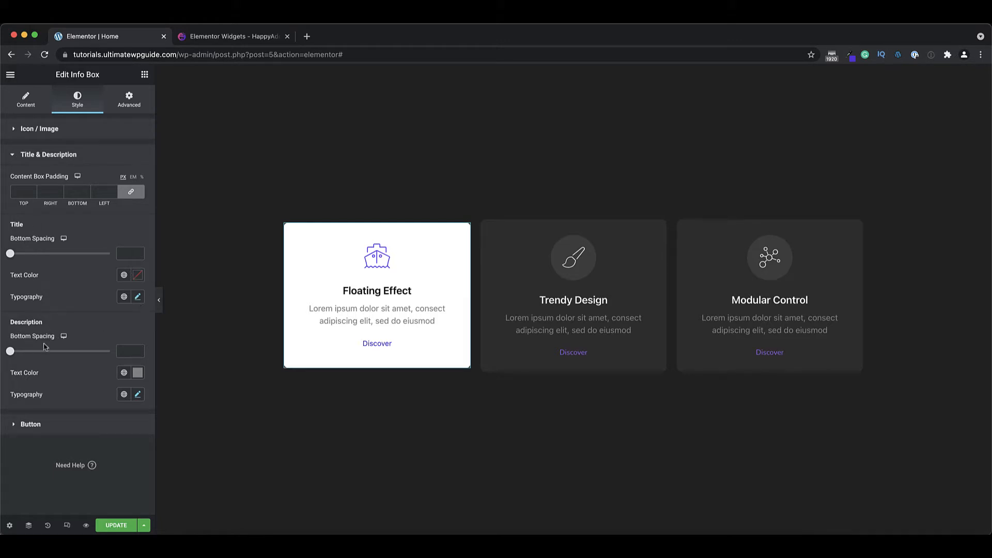
click(92, 430)
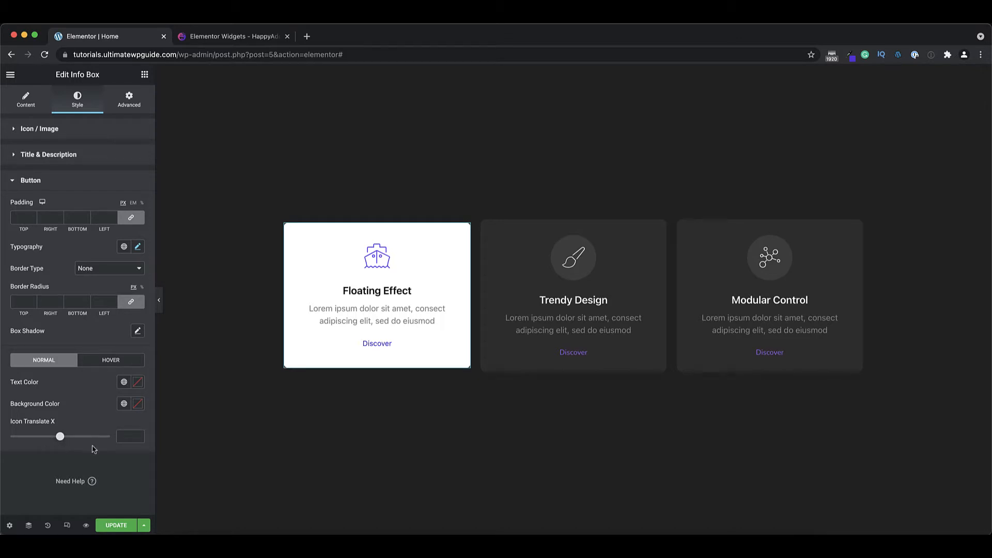
click(110, 360)
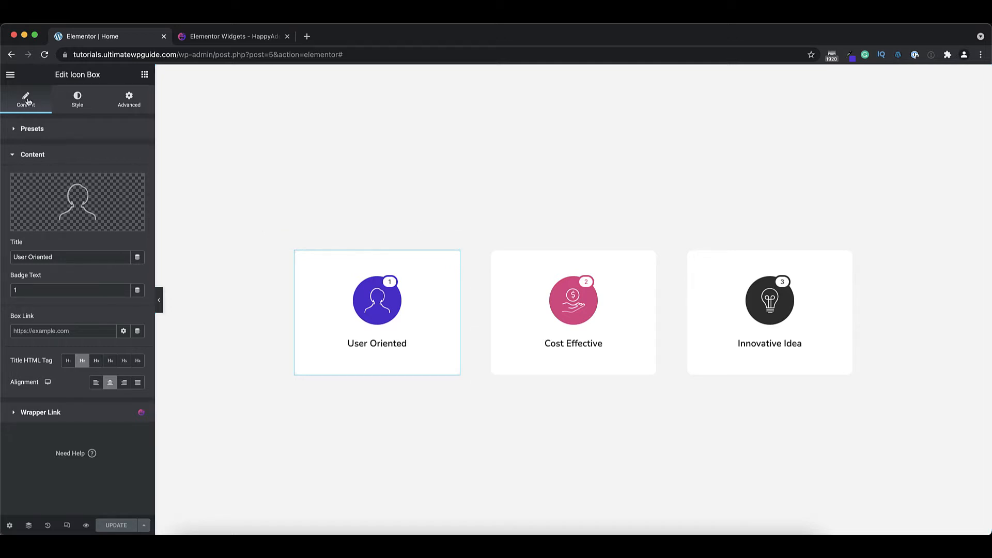
Try the Design 6 preset on the User Oriented icon box, and switch it to Design 7
click(29, 135)
click(109, 154)
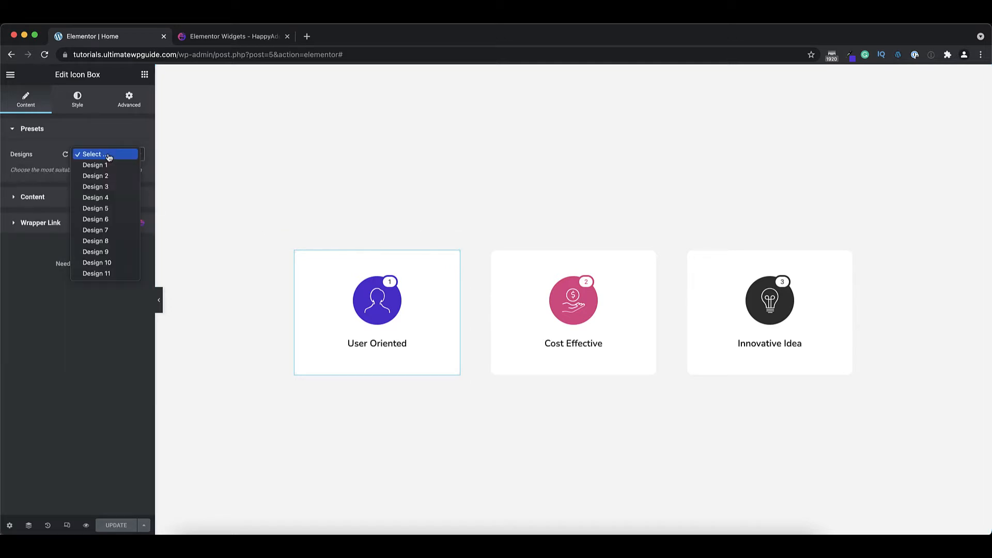
click(96, 220)
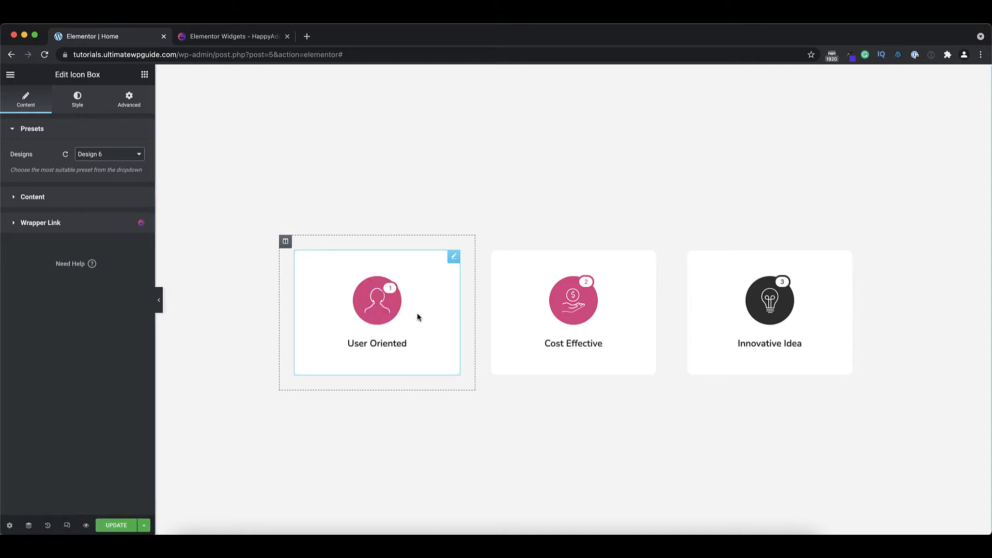
click(106, 155)
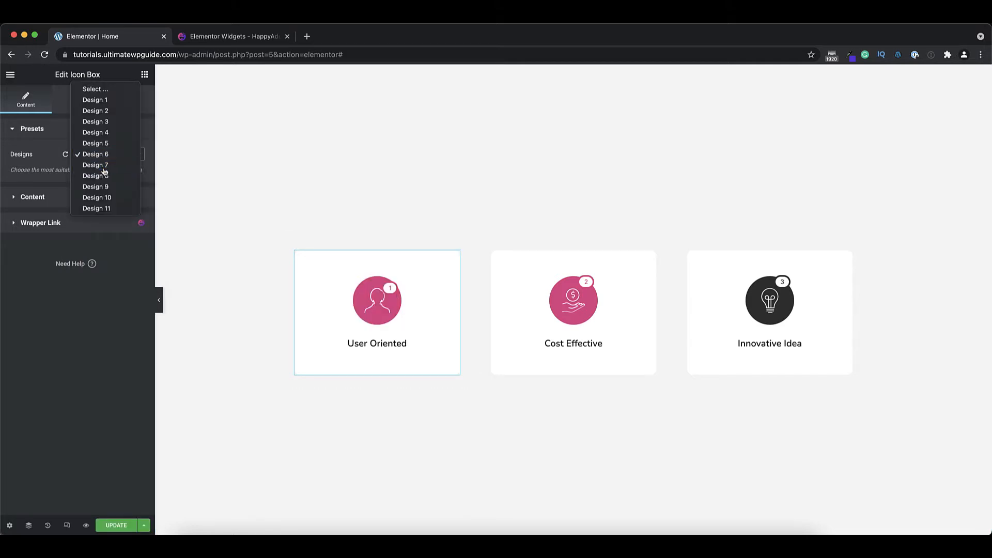
click(104, 164)
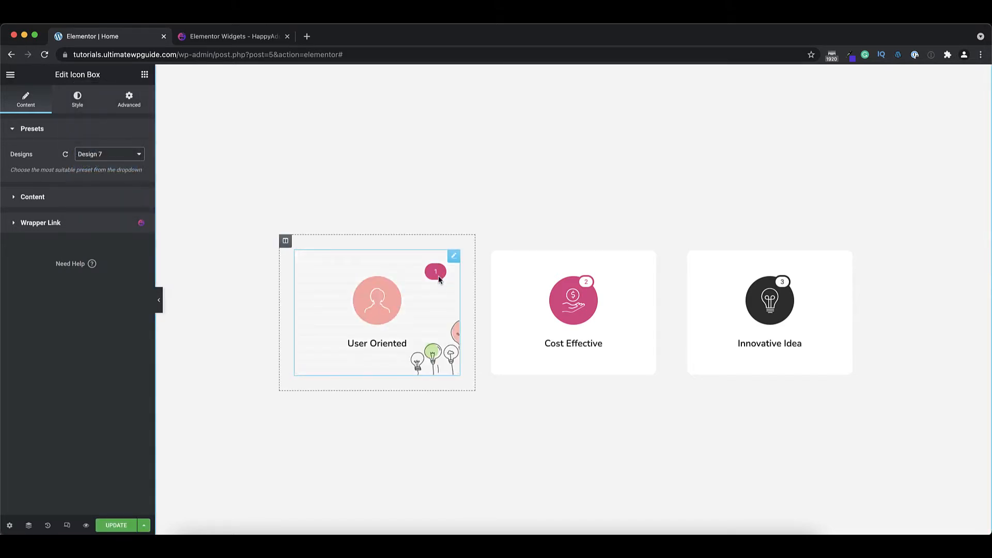
Examine the User Oriented icon box's content settings, including its title, badge text and box link
click(43, 197)
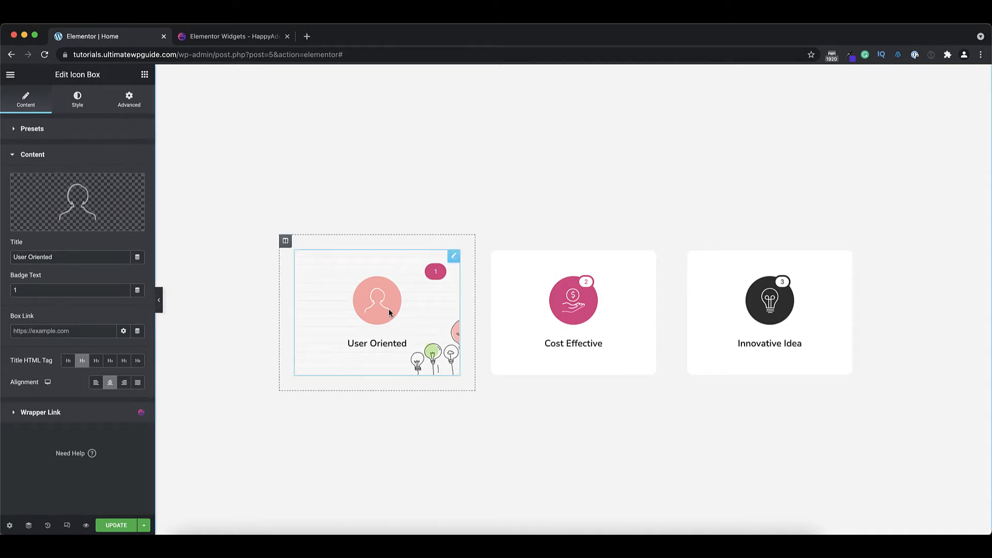
triple_click(61, 258)
click(39, 288)
click(72, 333)
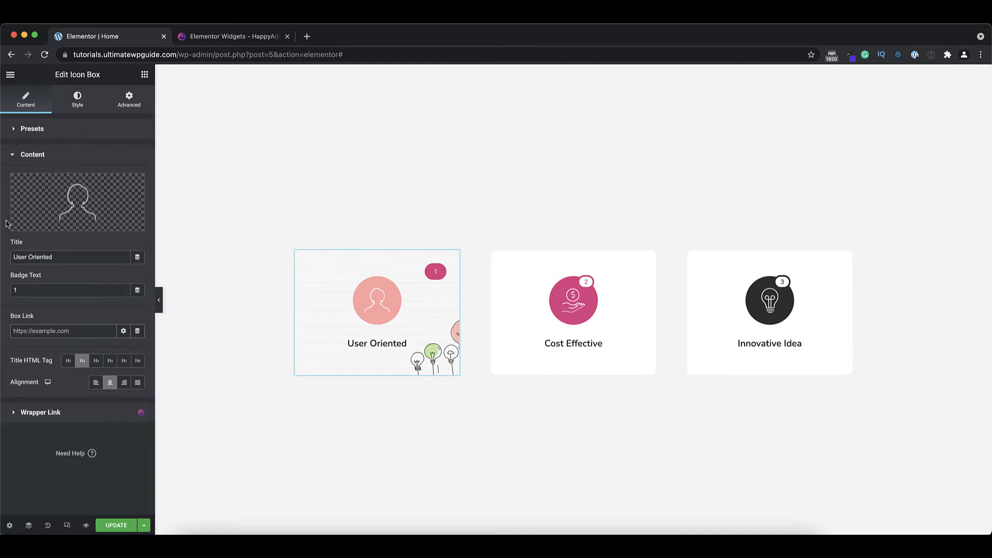
Open the User Oriented box's icon style settings, and unlink and relink the border radius values
click(81, 98)
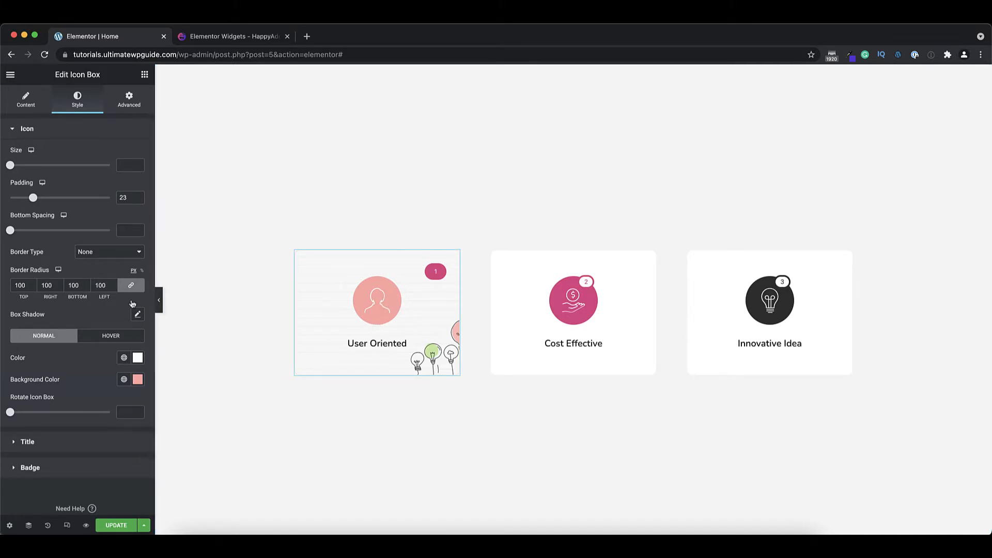
click(133, 285)
click(133, 286)
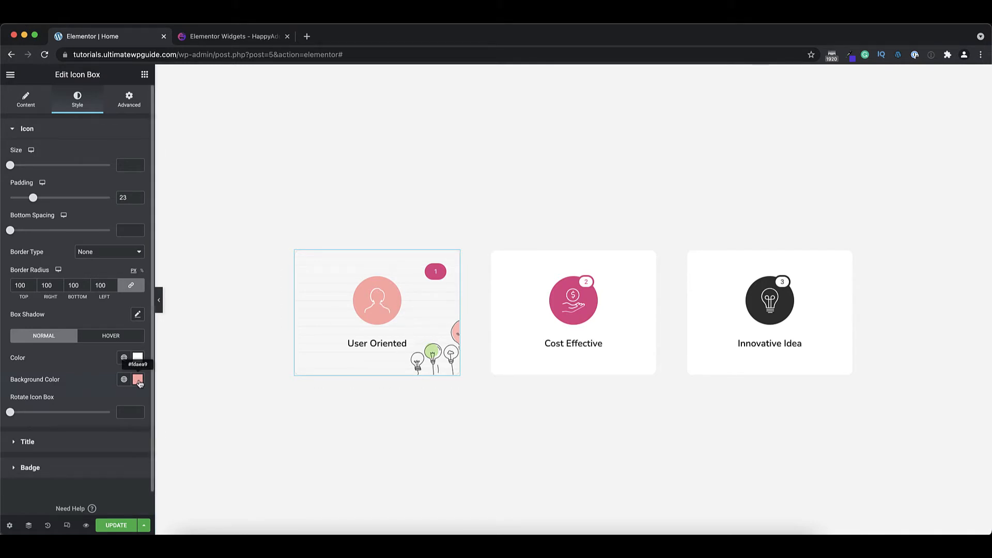
Set the User Oriented title's hover text color to the global Primary color
scroll(67, 420, down, 1)
click(58, 422)
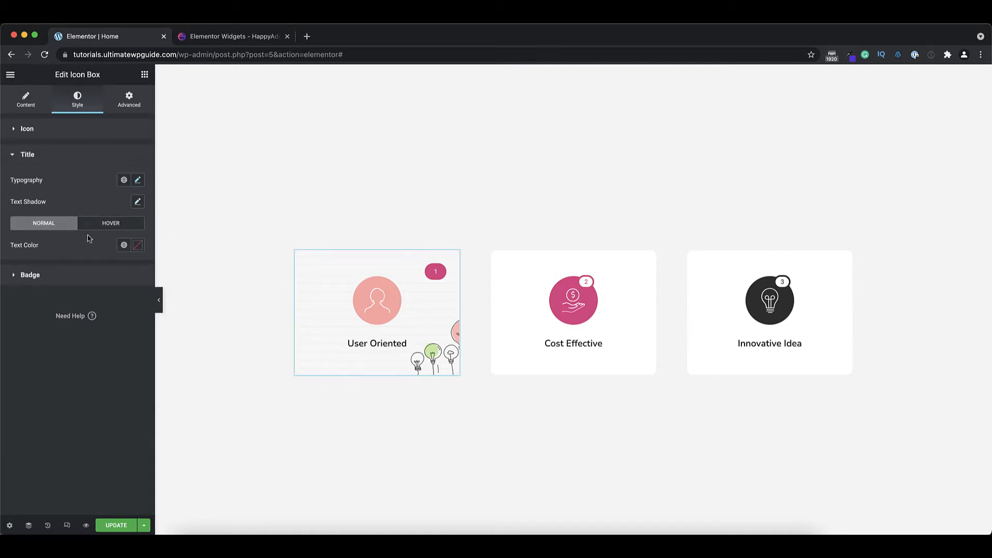
click(116, 224)
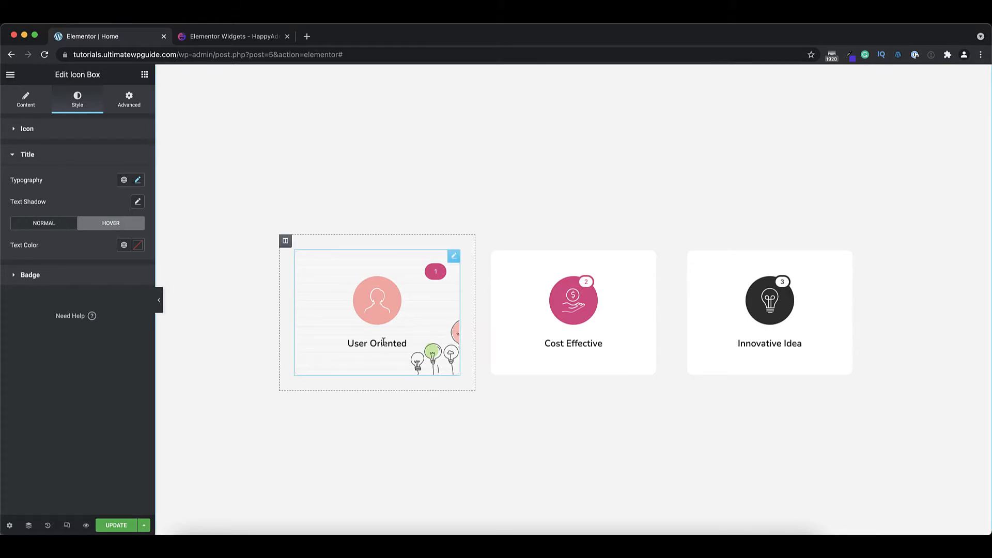
click(125, 250)
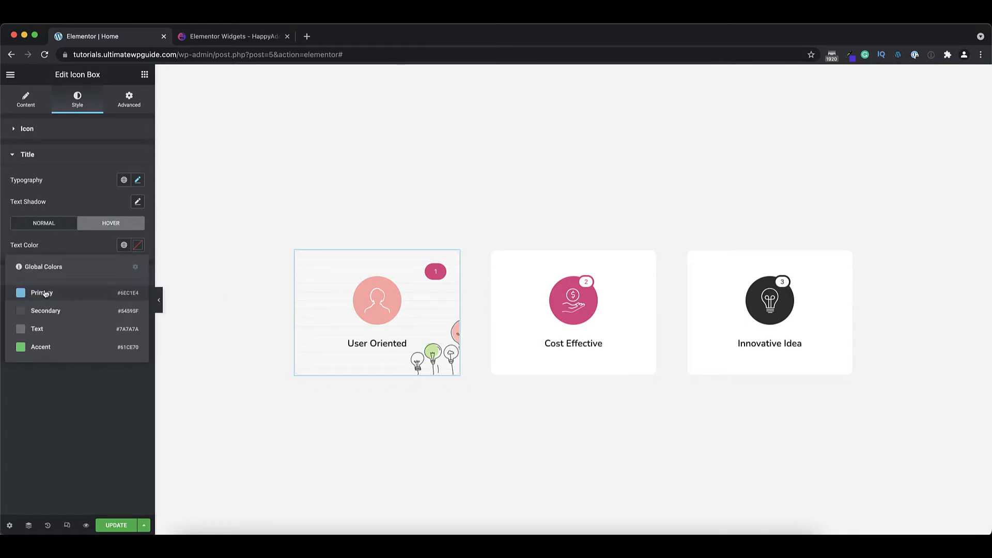
click(41, 292)
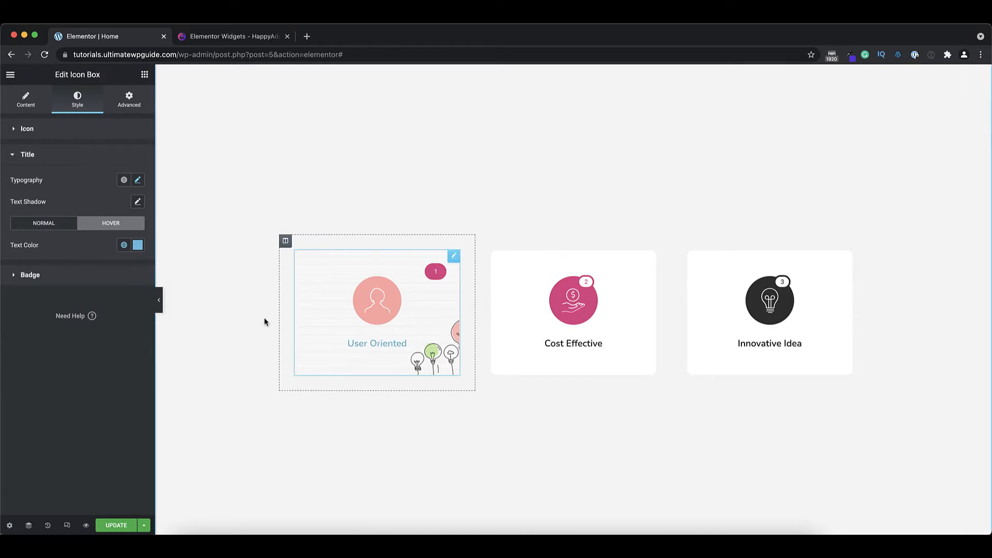
Try offsetting the User Oriented badge to -145 left and -42 top, and reset the offset to default
click(65, 278)
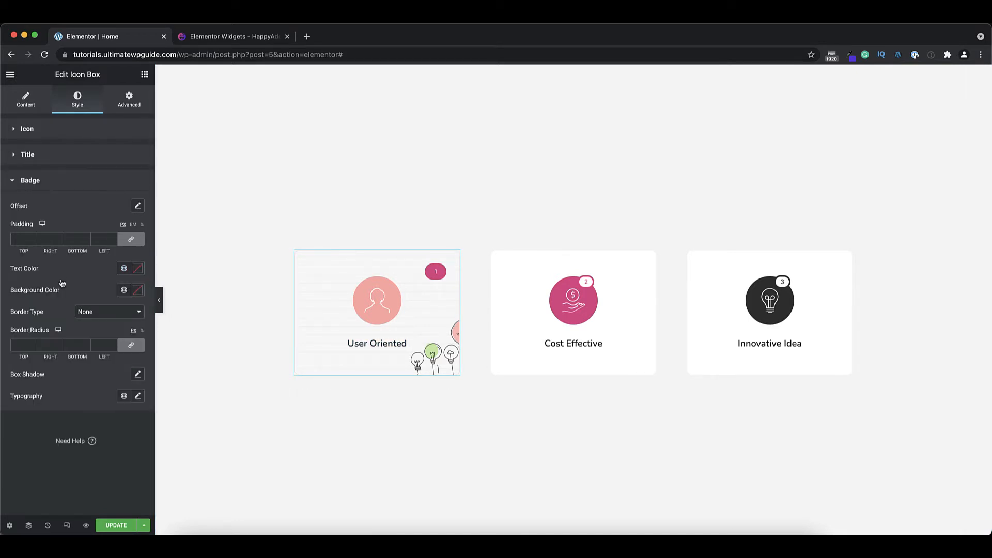
click(138, 206)
drag(61, 245, 36, 247)
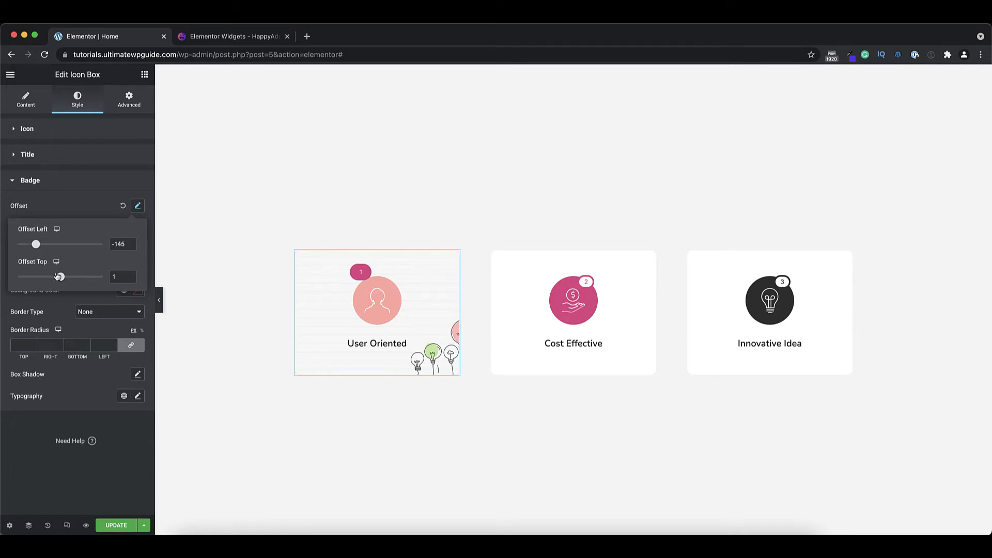
mouse_move(61, 277)
mouse_down()
mouse_move(73, 277)
mouse_move(42, 277)
mouse_move(57, 278)
mouse_up()
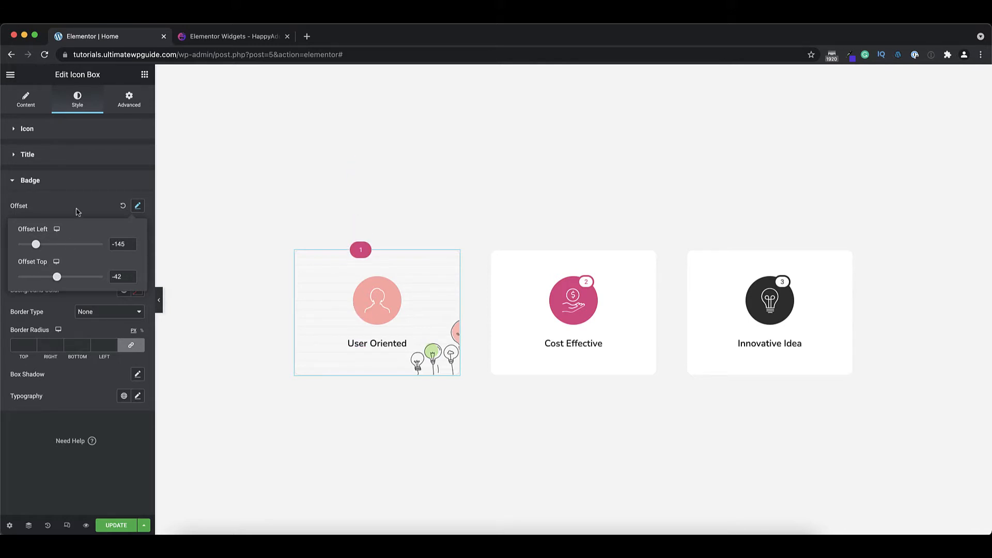
click(122, 205)
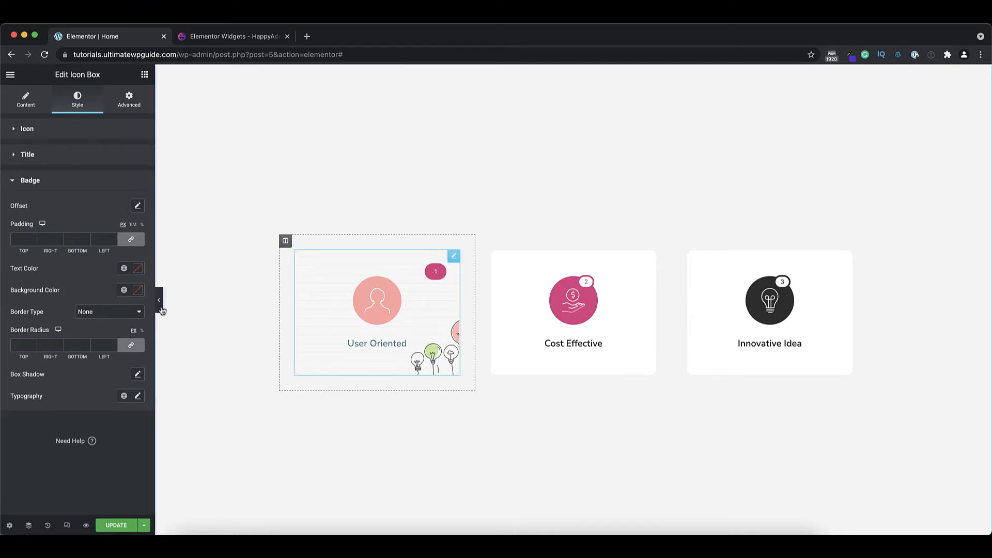
Set the User Oriented badge's background color to the global Accent green
click(137, 292)
click(96, 289)
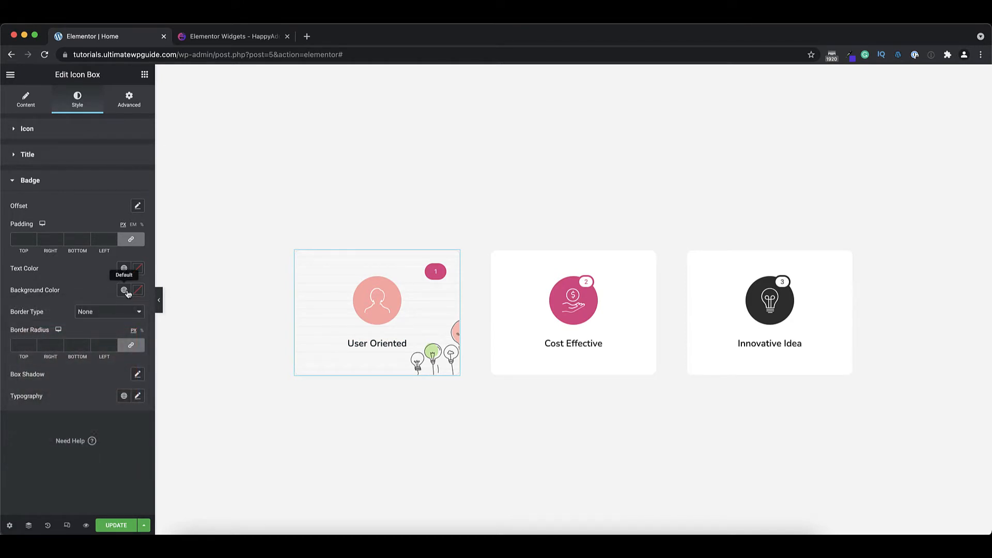
click(124, 290)
click(38, 393)
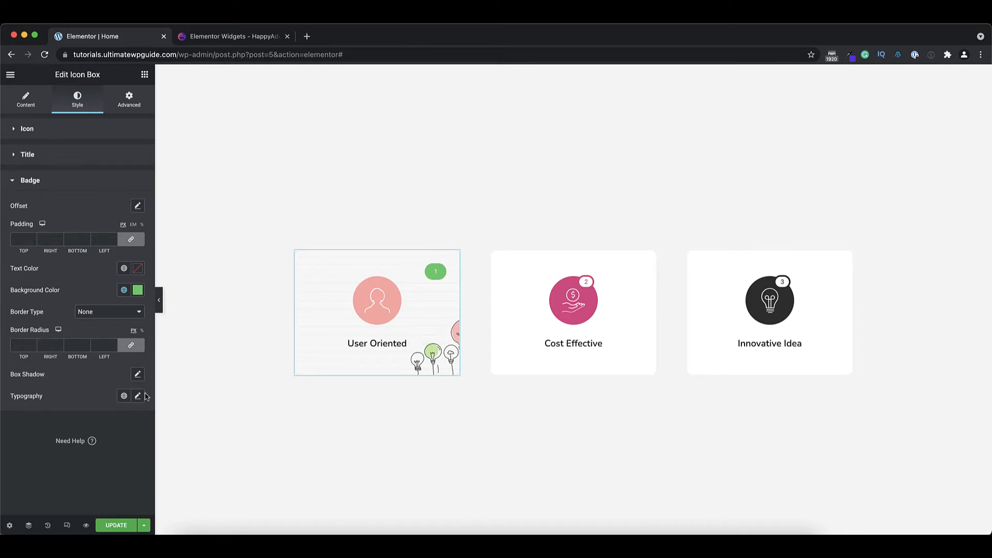
Apply preset designs to the Cost Effective and Innovative Idea icon boxes
click(650, 257)
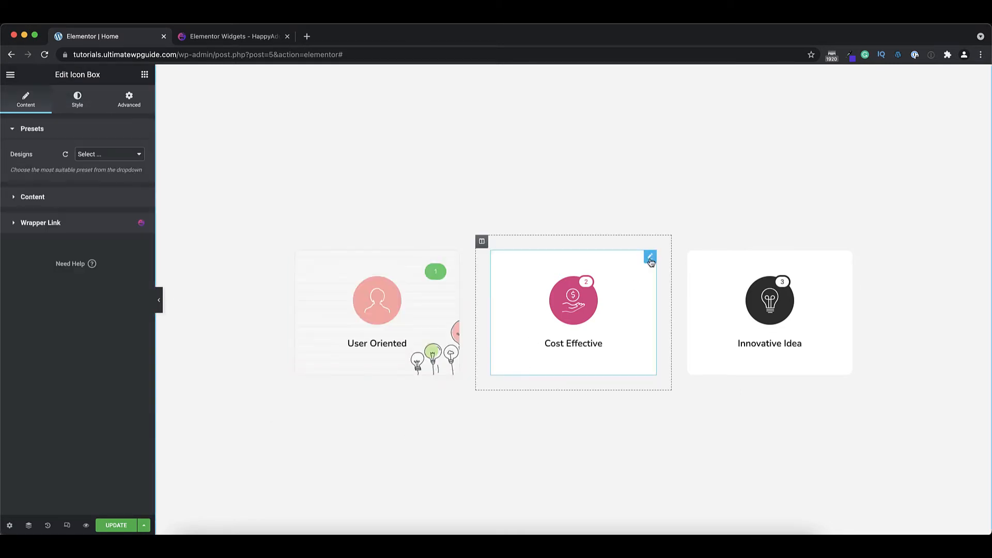
click(110, 154)
click(104, 189)
click(846, 257)
click(120, 157)
click(106, 245)
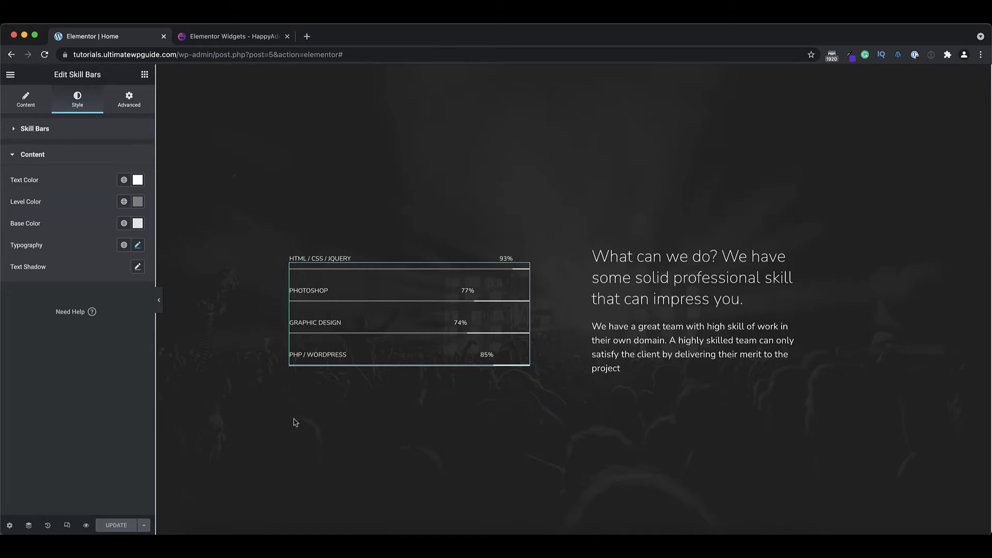
Try the Design 4 preset on the Skill Bars widget and switch back to Design 2
mouse_move(507, 321)
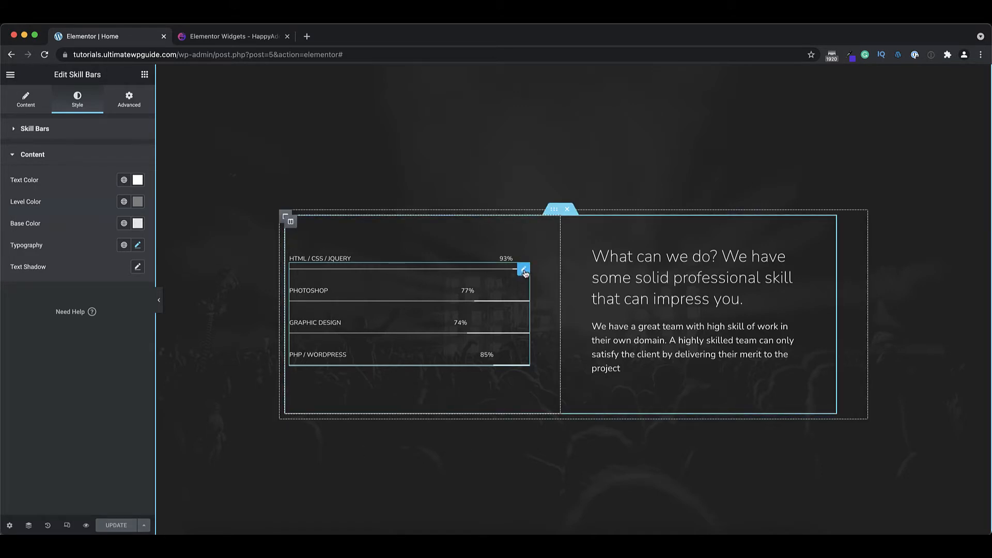
click(25, 99)
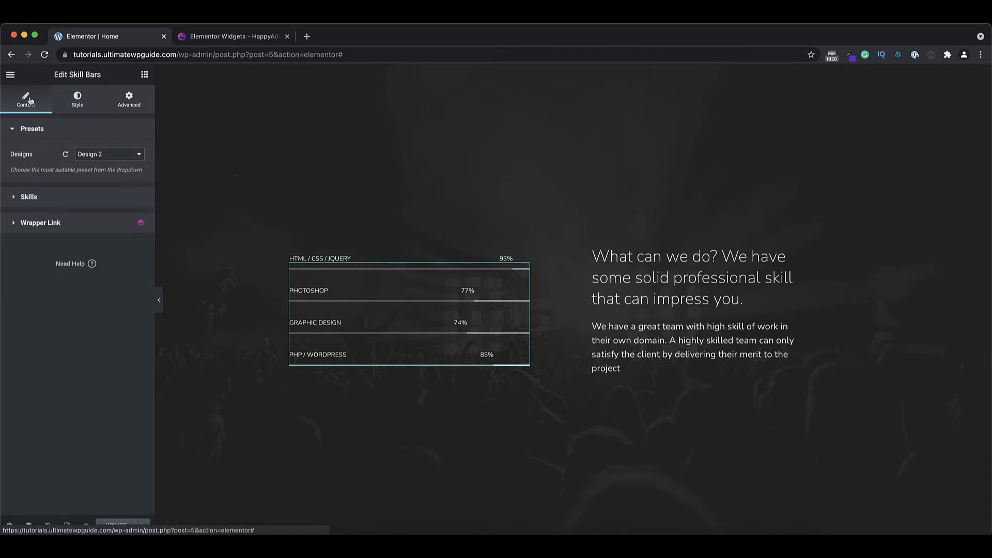
click(139, 157)
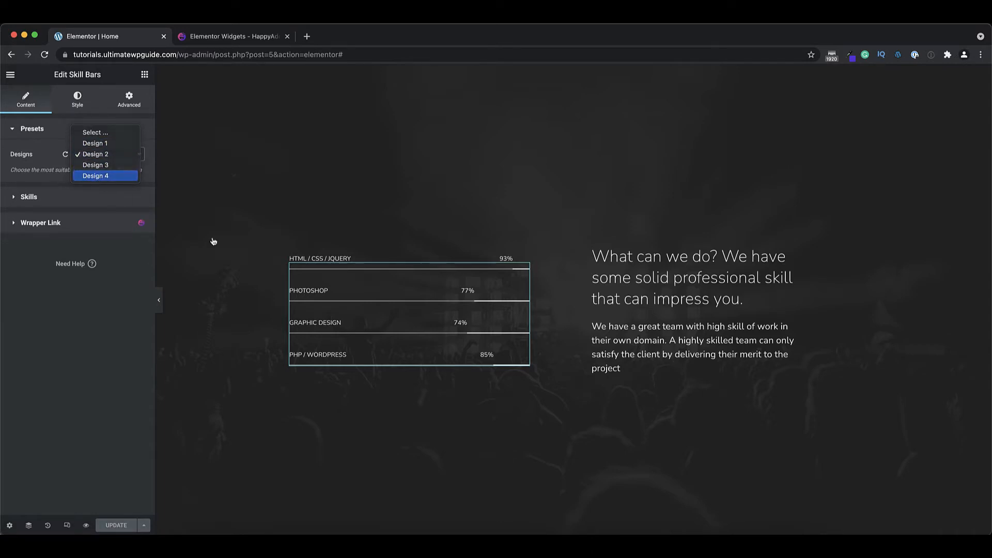
click(100, 177)
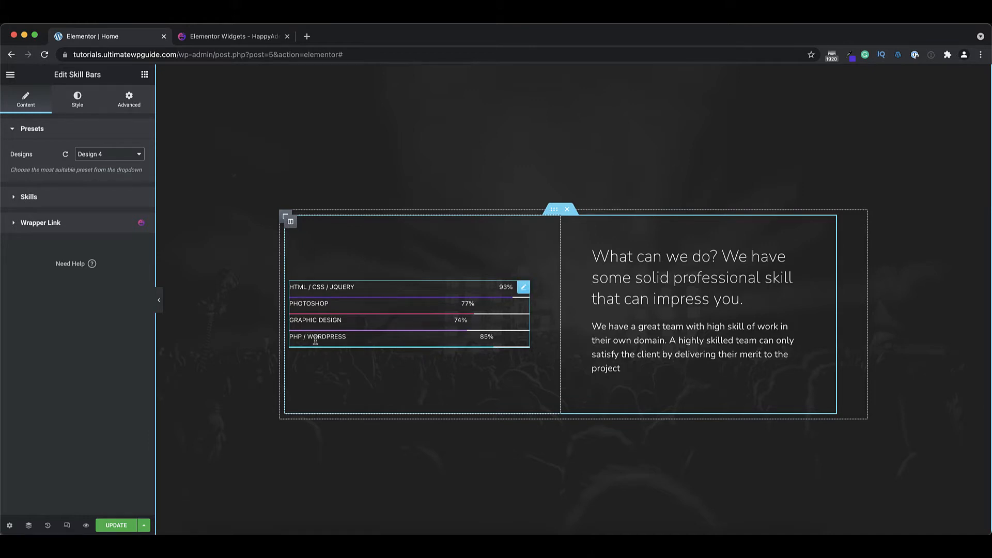
click(104, 155)
click(96, 132)
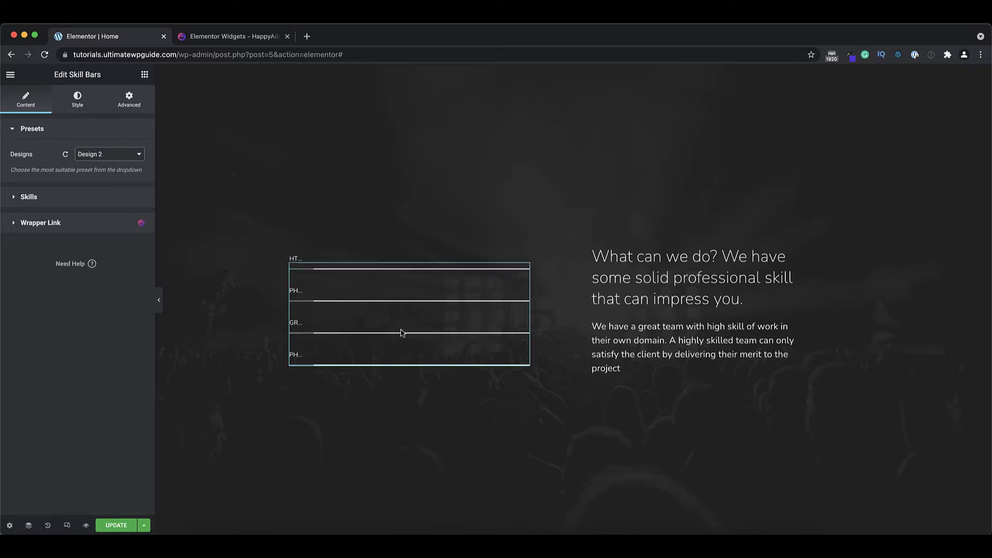
Set the HTML / CSS / JQUERY skill's level to 95
click(46, 201)
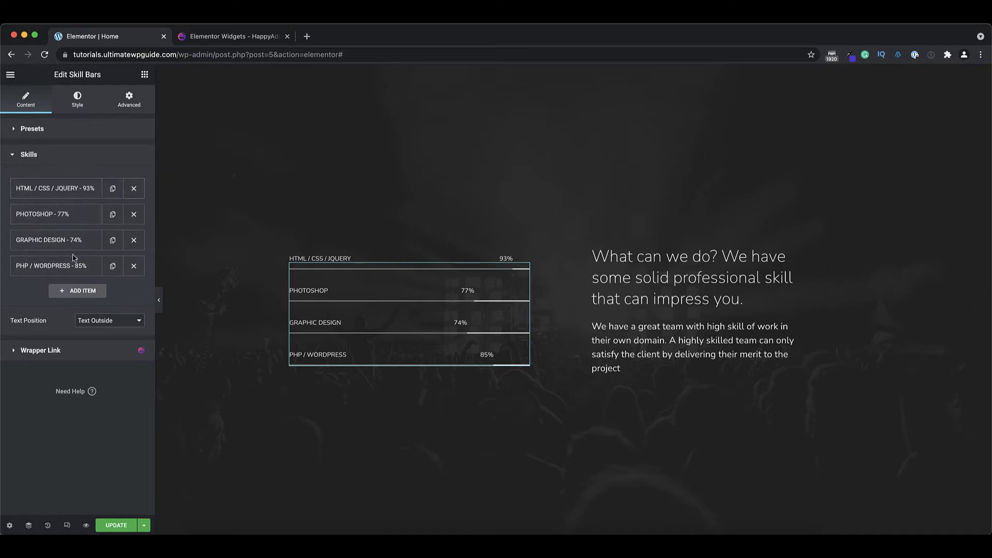
click(59, 193)
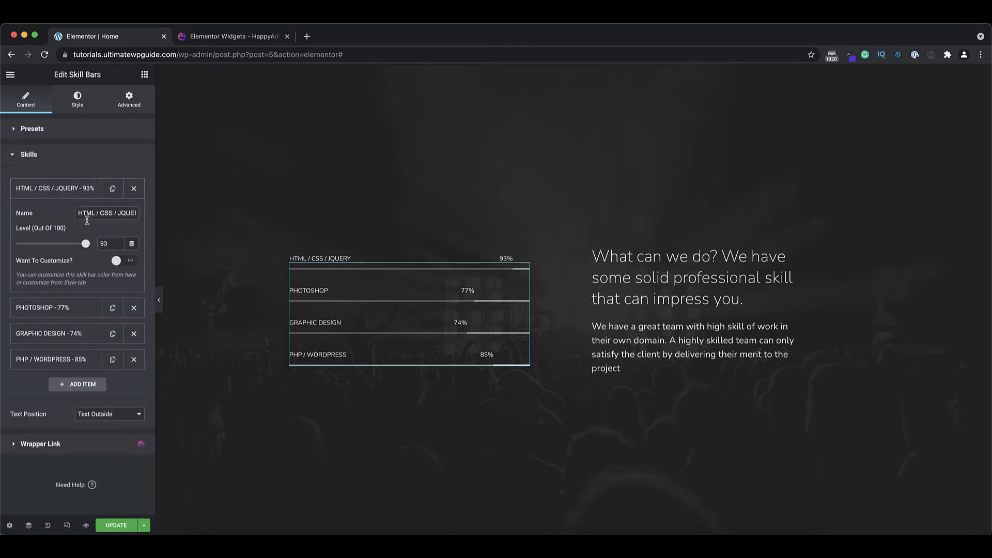
drag(80, 213, 160, 217)
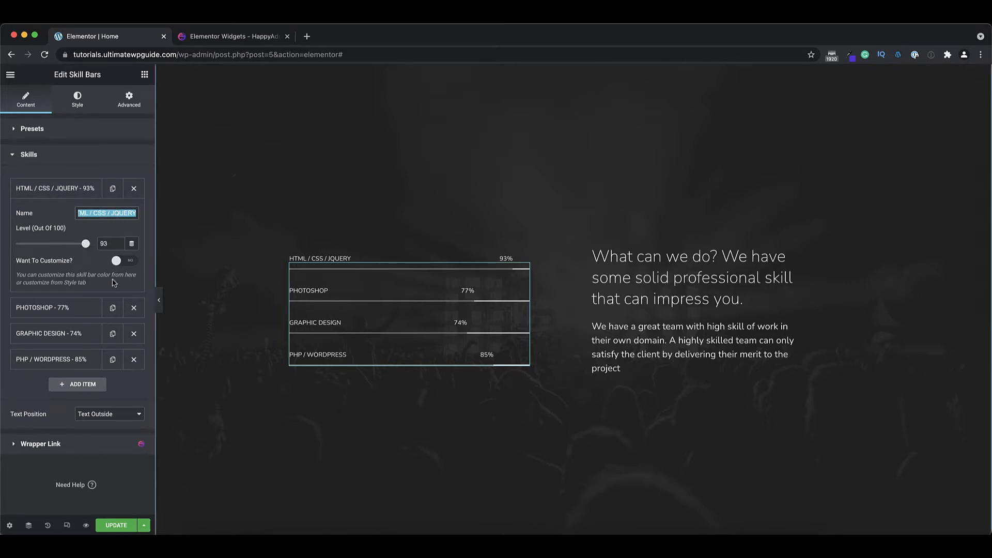
drag(109, 244, 88, 243)
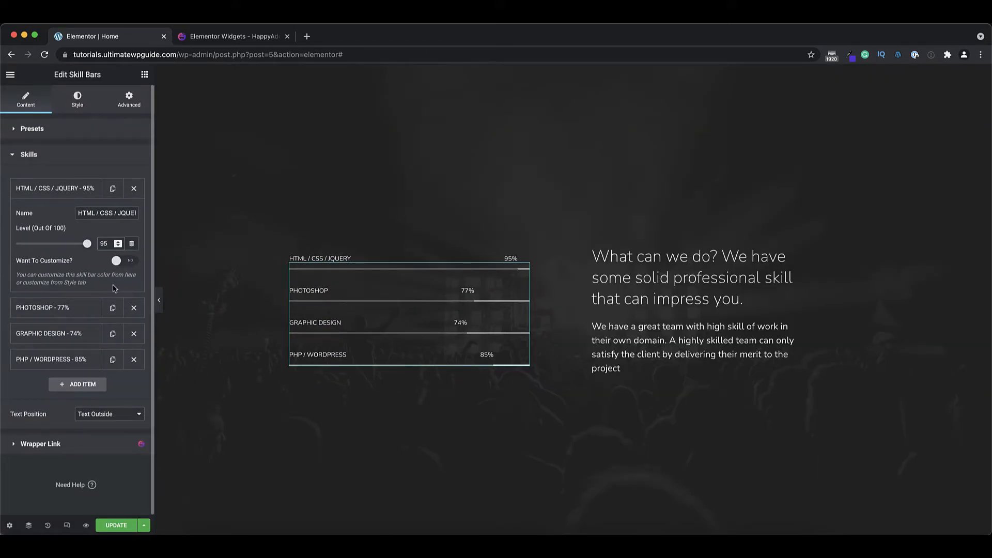
Check the HTML / CSS / JQUERY skill's custom color options and the item settings of the Photoshop and Graphic Design skills
click(129, 263)
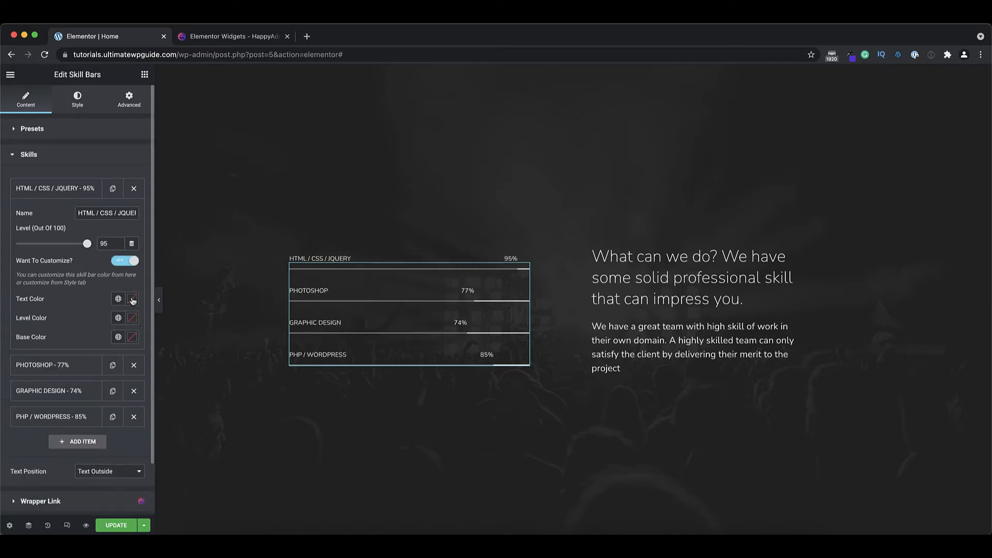
click(124, 265)
click(67, 188)
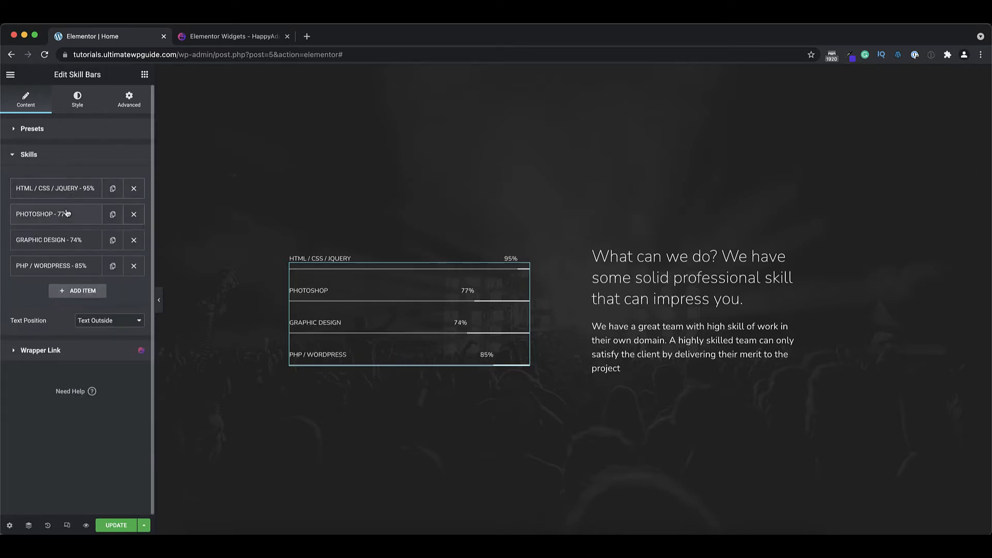
click(66, 213)
click(72, 216)
click(71, 240)
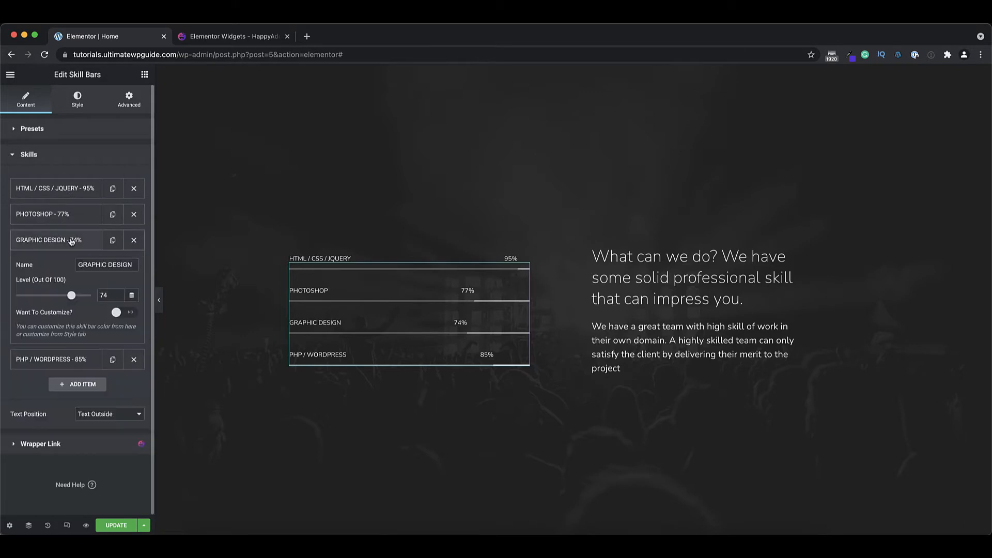
click(71, 240)
Add a fifth skill named Design to the skill bars with its level at 61
click(81, 292)
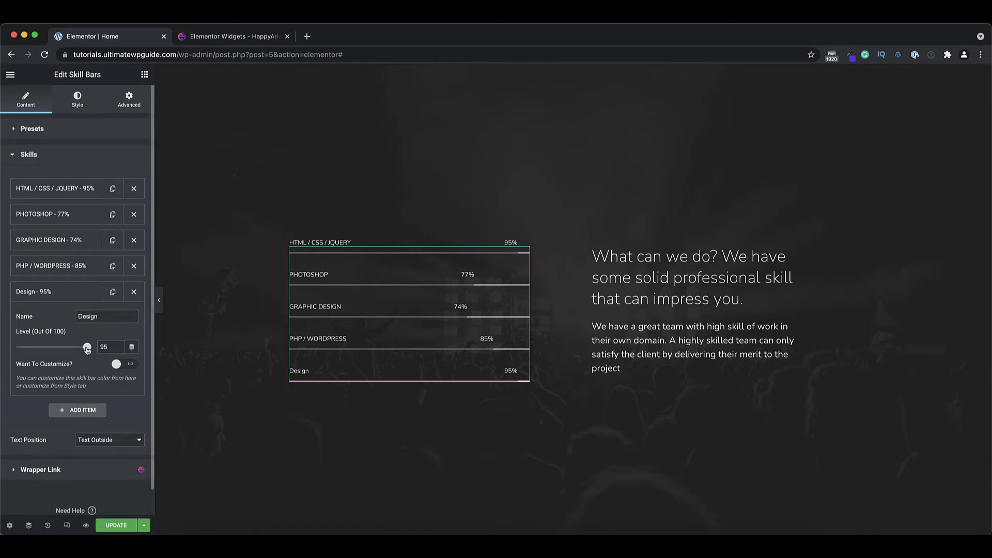
drag(87, 348, 62, 347)
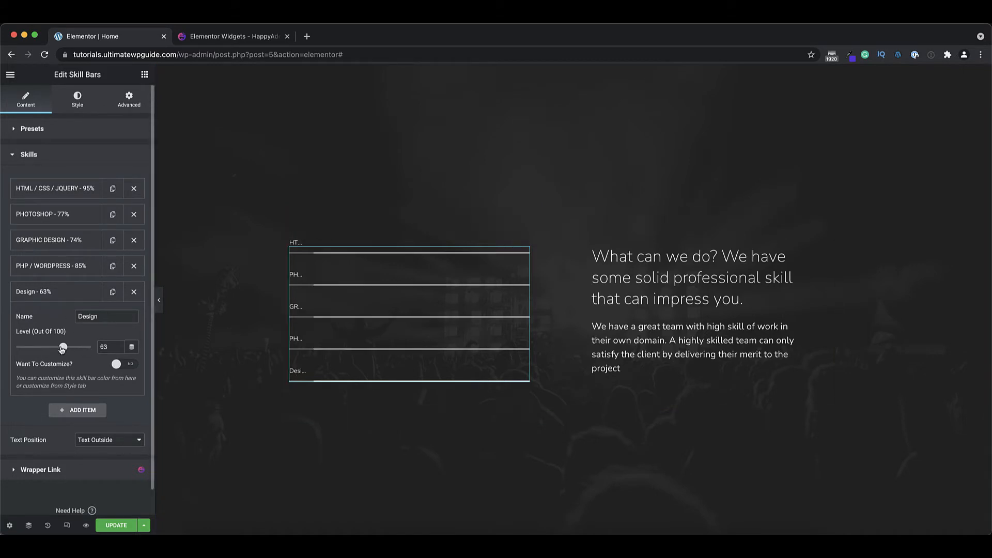
click(125, 365)
click(123, 365)
Try the Text Inside position for the skill bars and restore Text Outside
scroll(72, 393, down, 1)
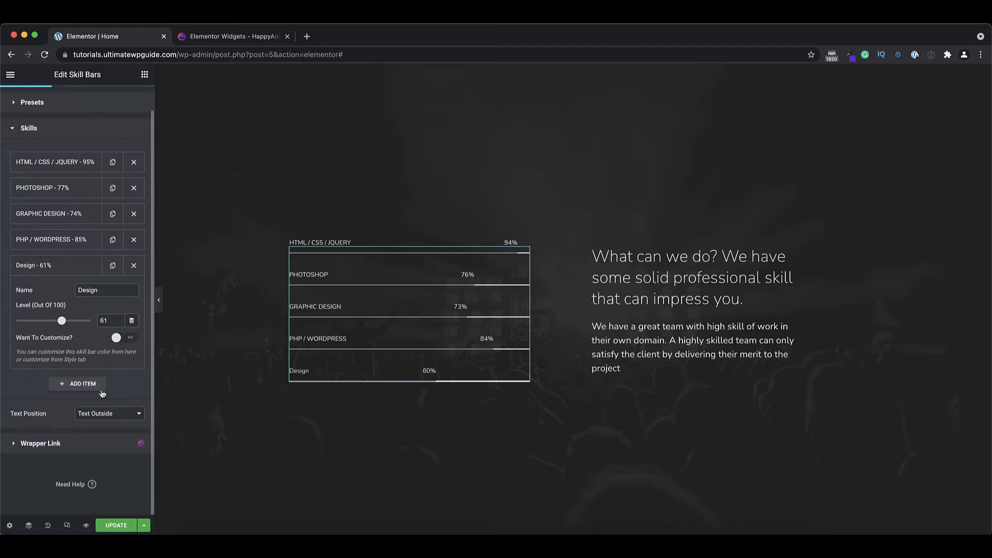
click(137, 415)
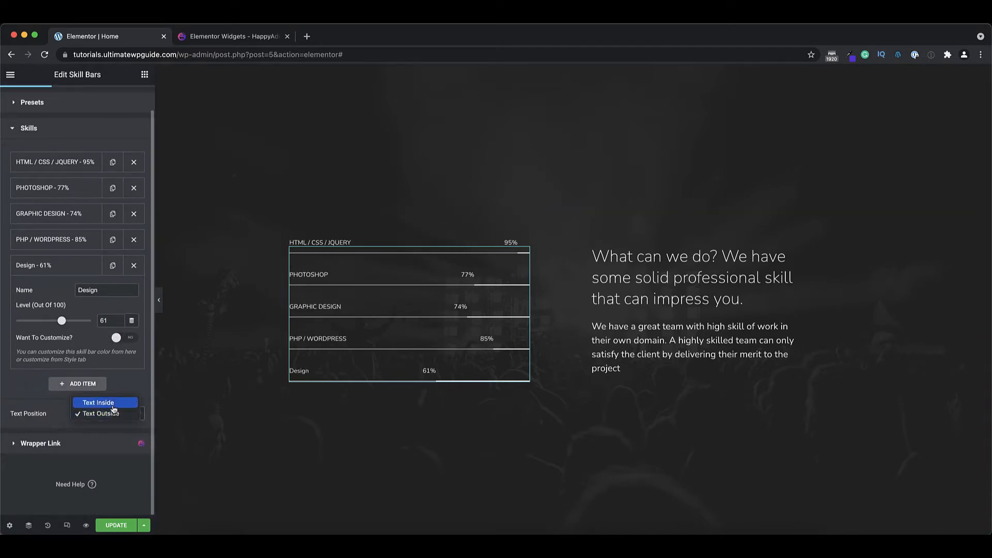
click(113, 407)
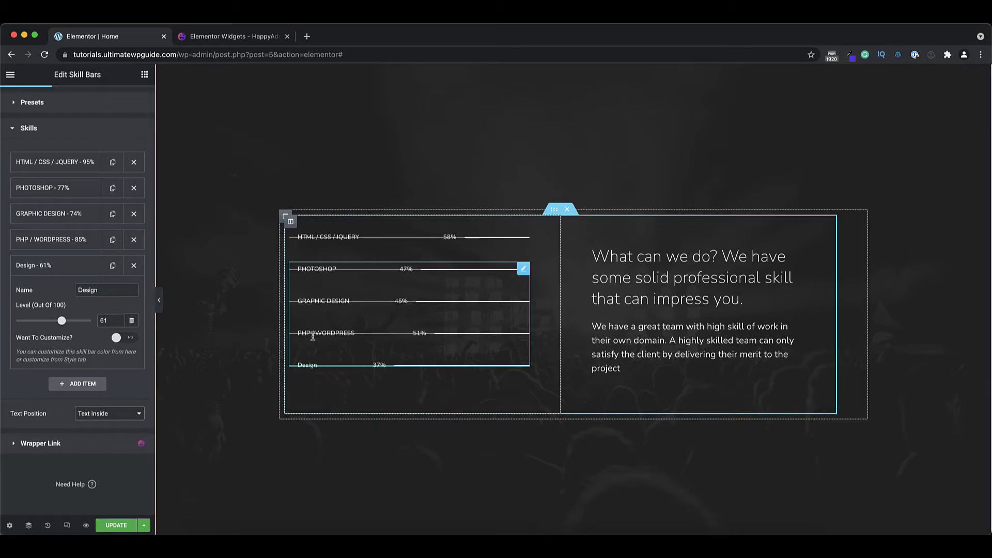
click(118, 418)
click(107, 422)
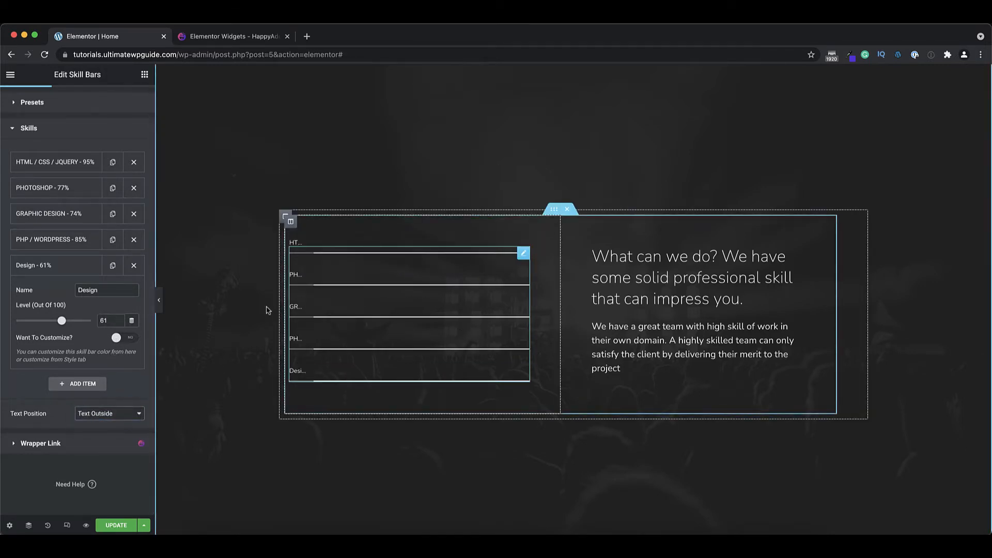
Set the skill bars' height to 15 and the spacing between them to 65
click(80, 106)
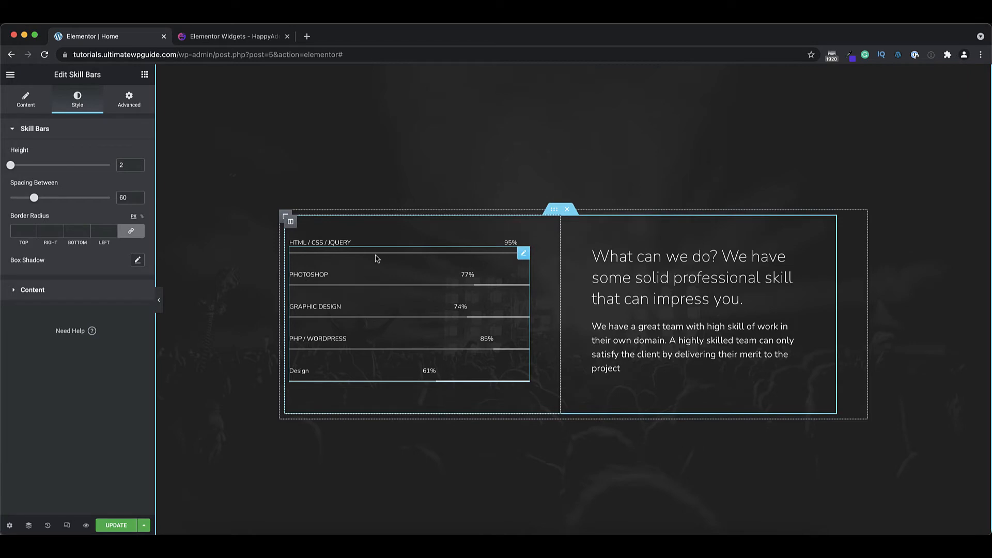
mouse_move(12, 169)
mouse_down()
mouse_move(28, 169)
mouse_move(18, 170)
mouse_up()
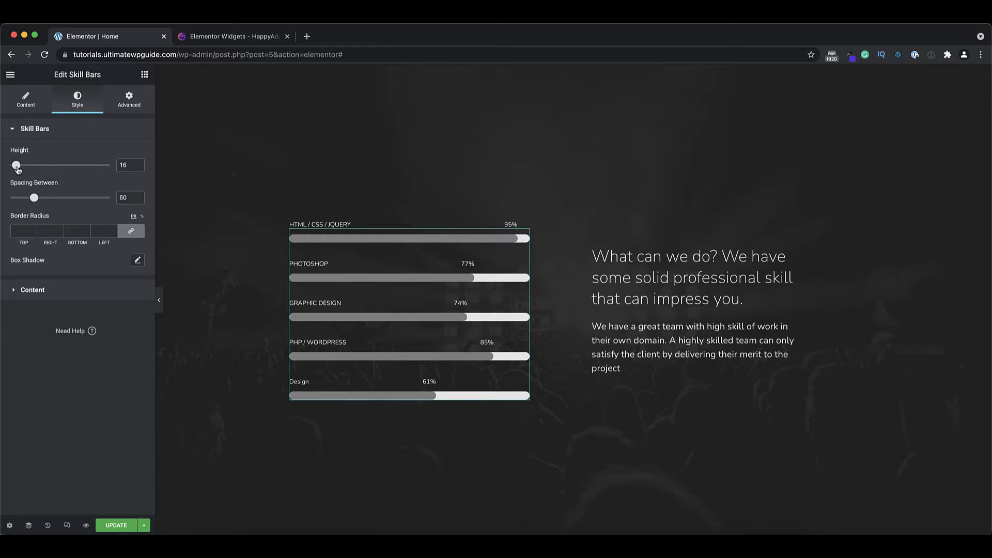
click(138, 167)
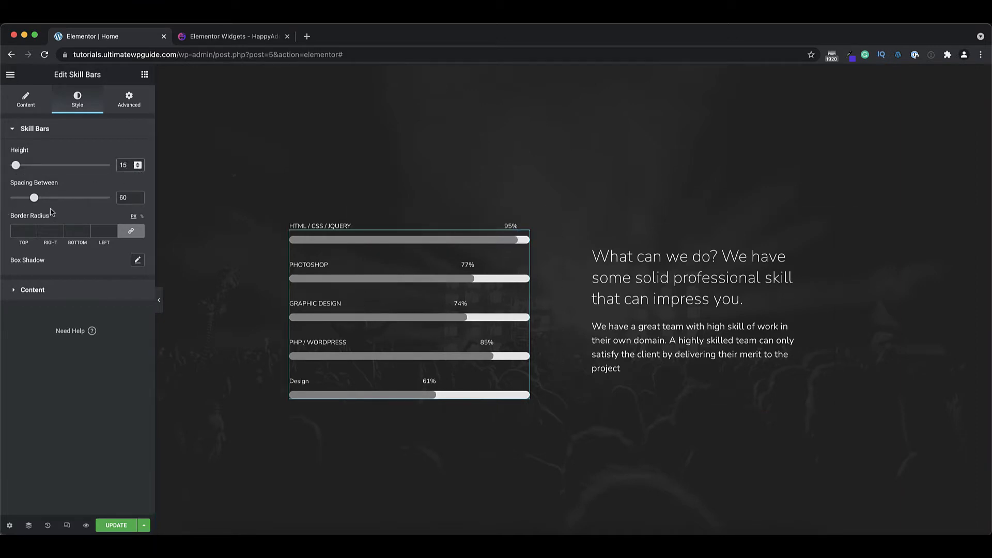
drag(33, 199, 36, 203)
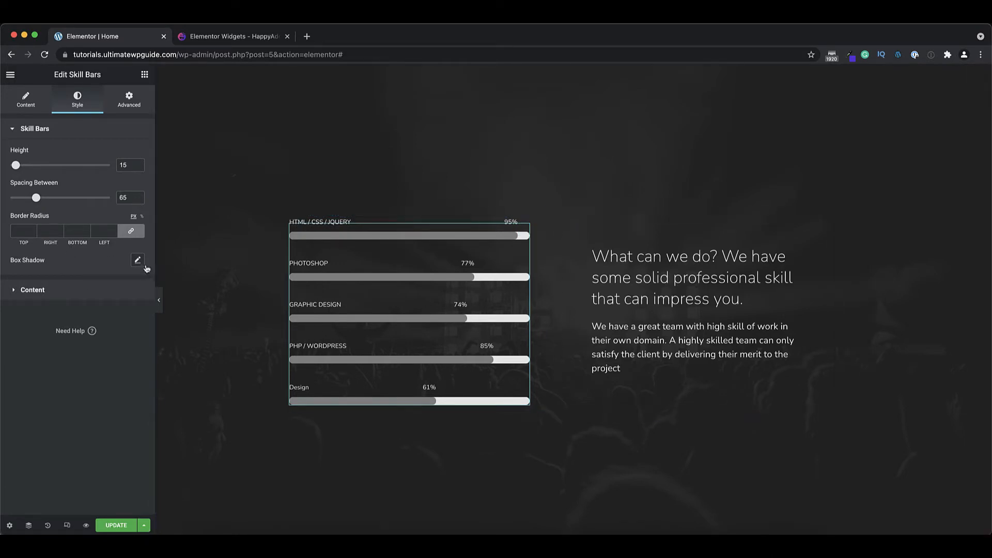
Set the skill bars' level color to the global Accent green
click(32, 290)
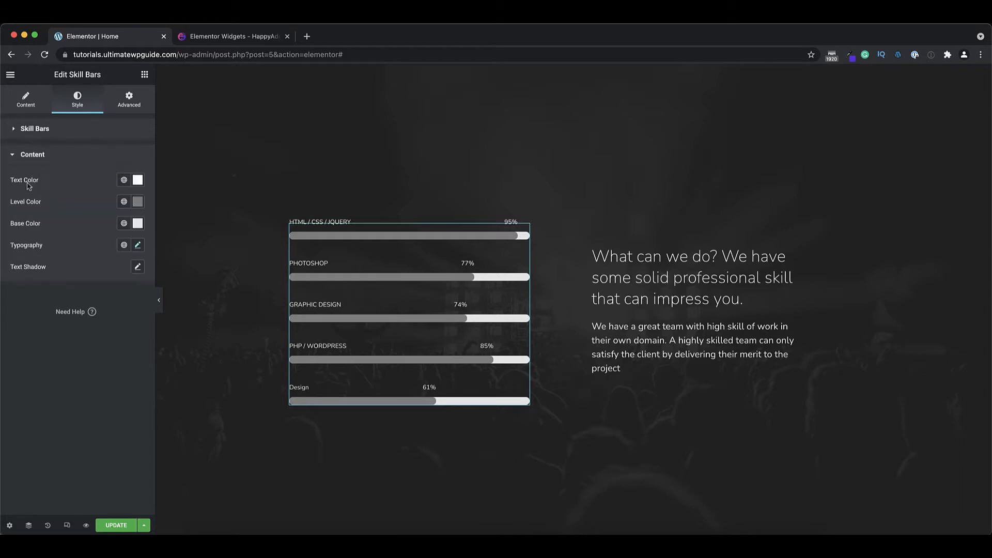
click(123, 201)
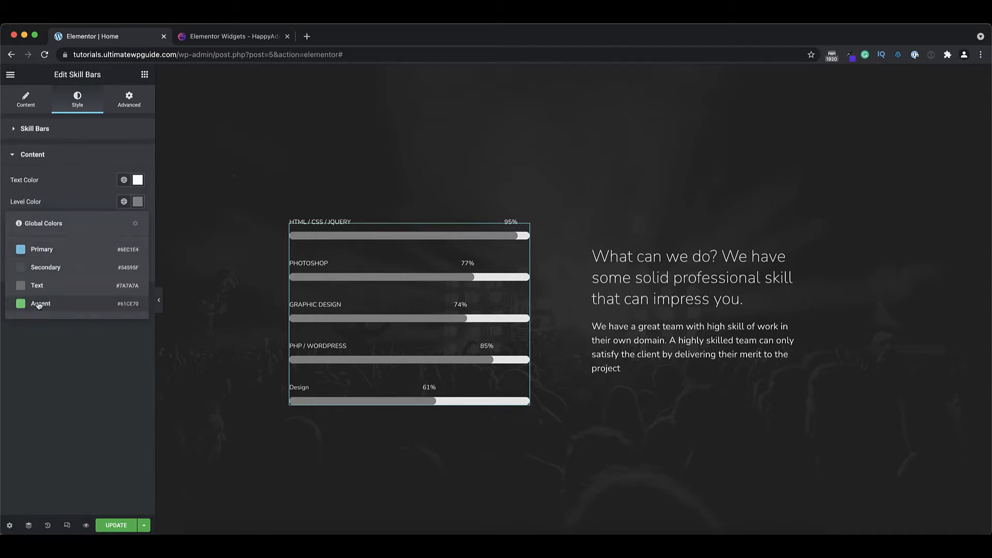
click(39, 306)
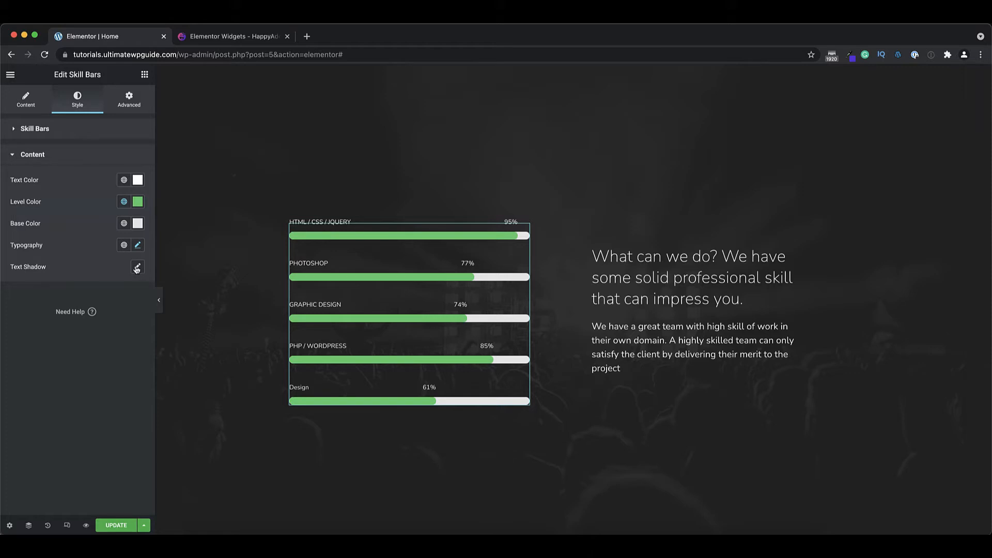
Choose another preset design for the Skill Bars widget
click(26, 98)
click(108, 154)
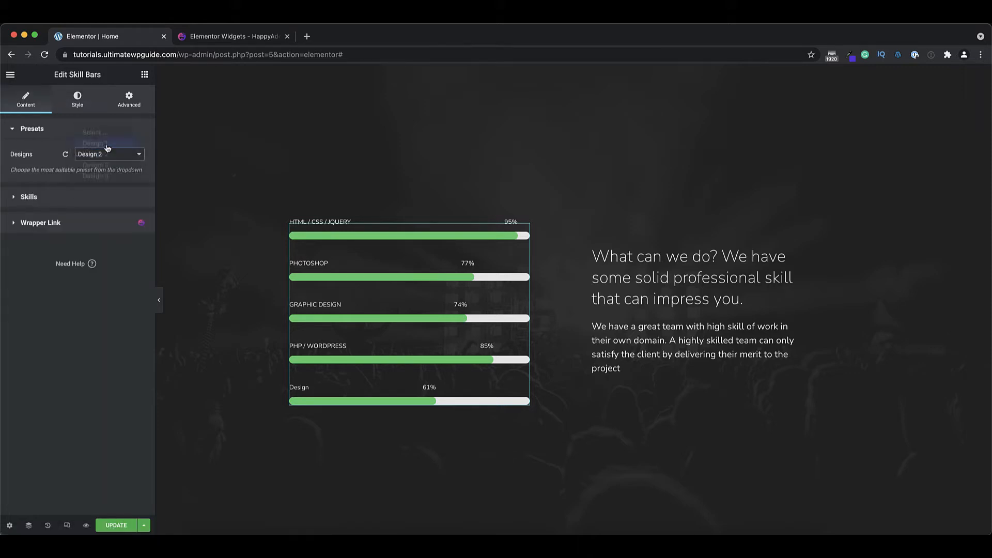
click(111, 164)
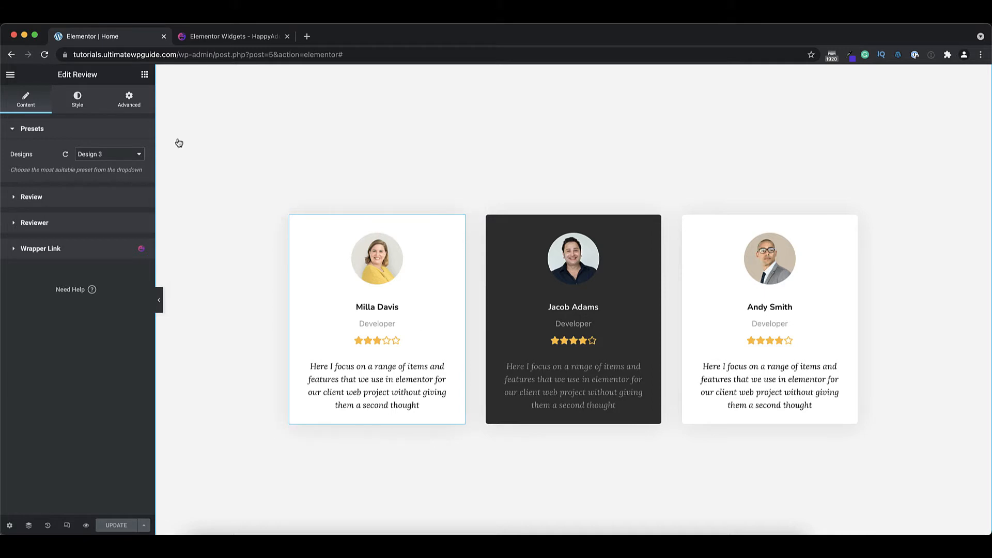
Try the Design 7 and Design 5 presets on the first review card, and apply Design 3
click(127, 154)
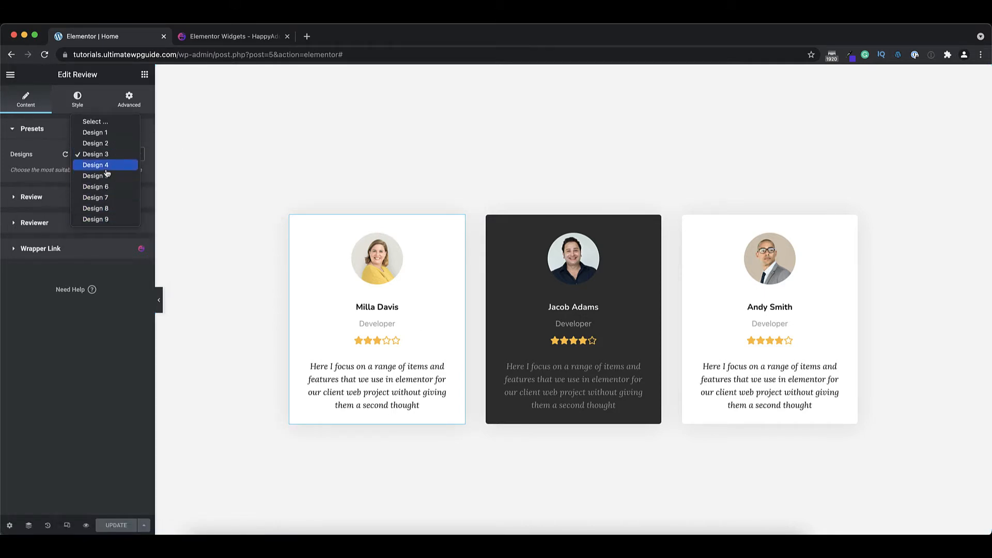
click(105, 198)
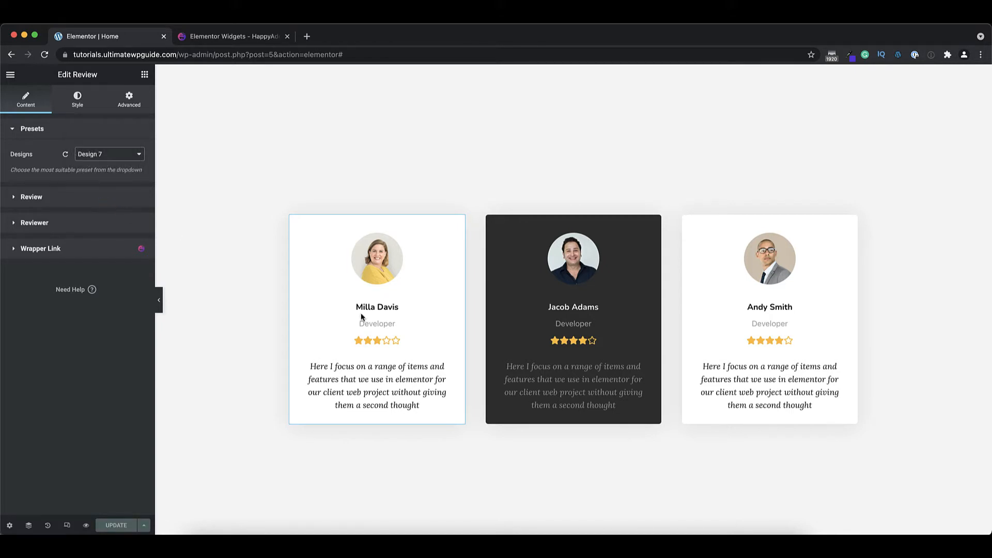
click(109, 154)
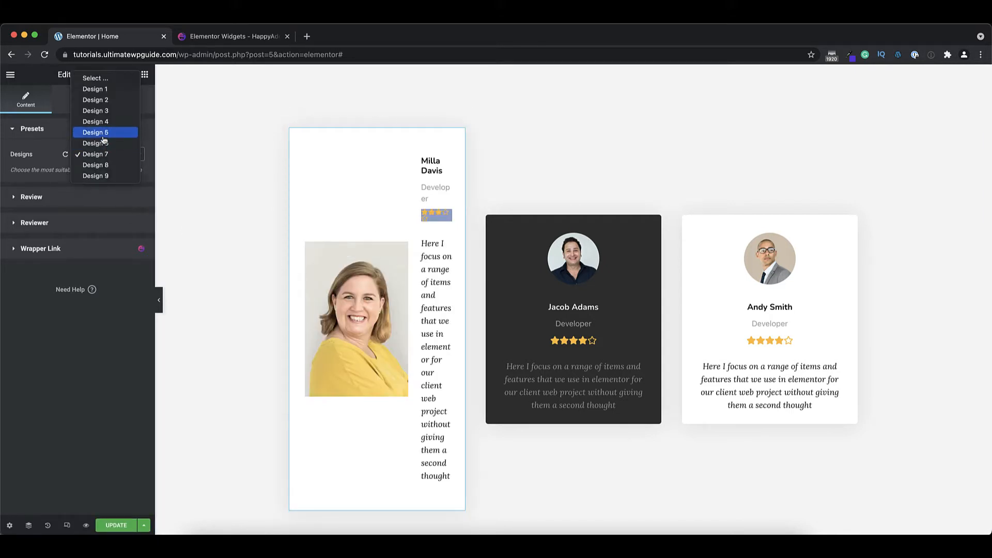
click(104, 135)
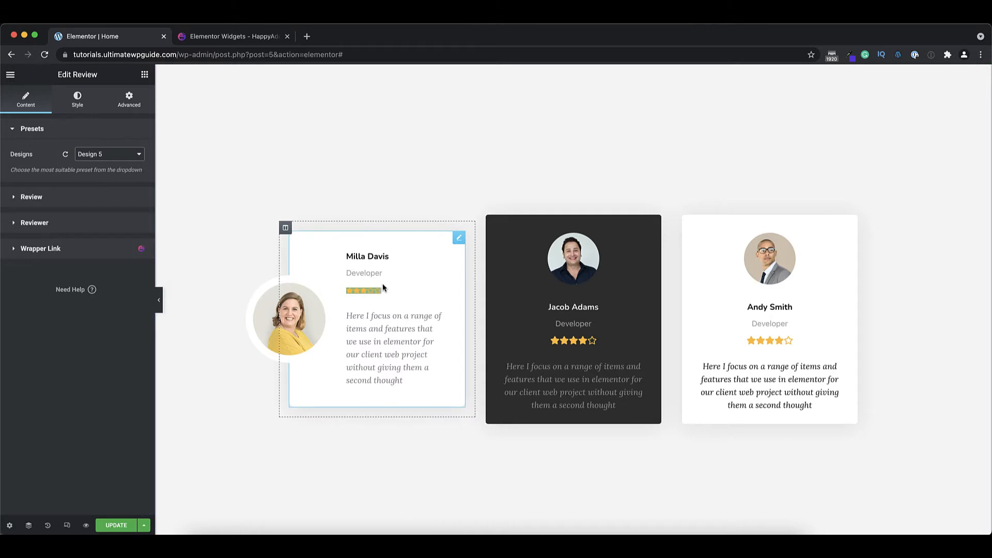
click(108, 159)
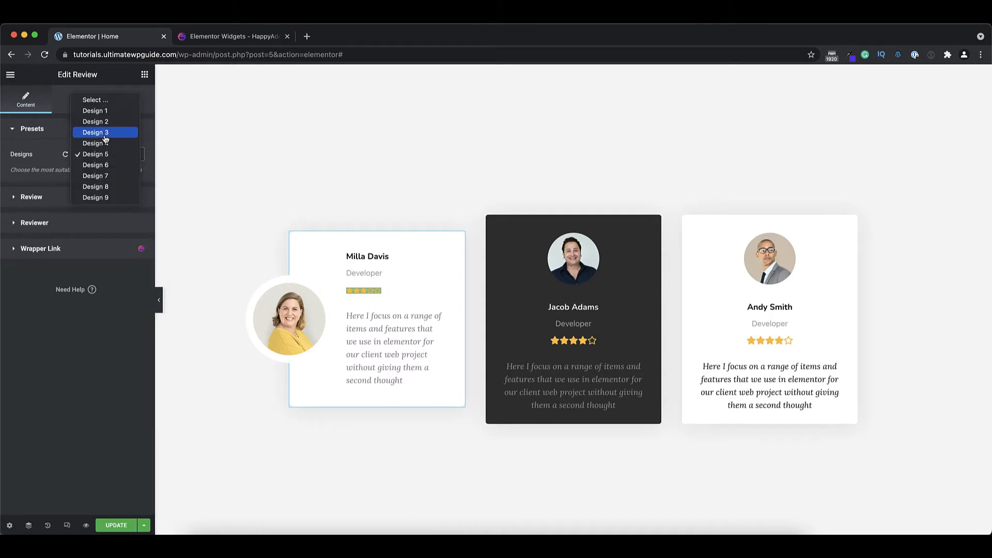
click(343, 303)
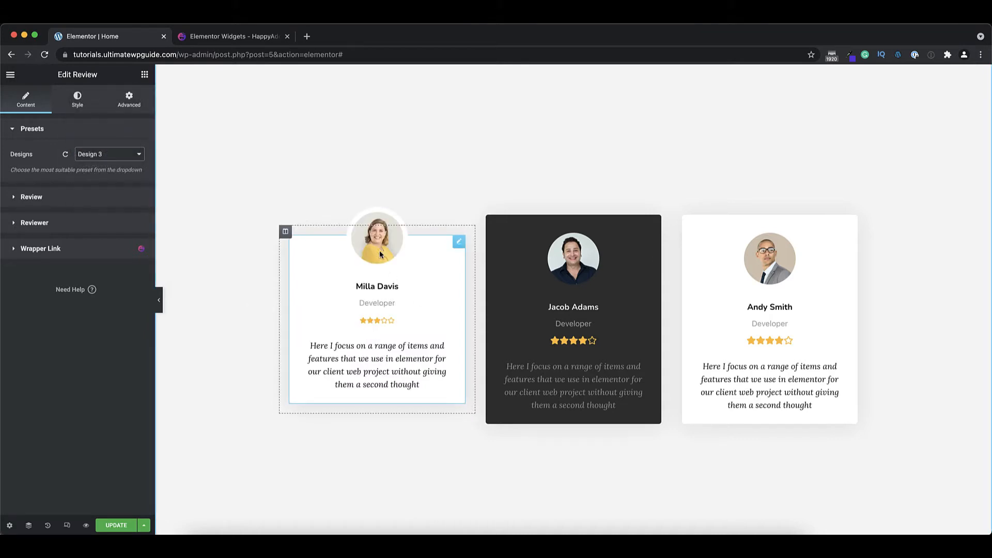
Set the first review card's rating to 5 and its rating style to Number
click(56, 198)
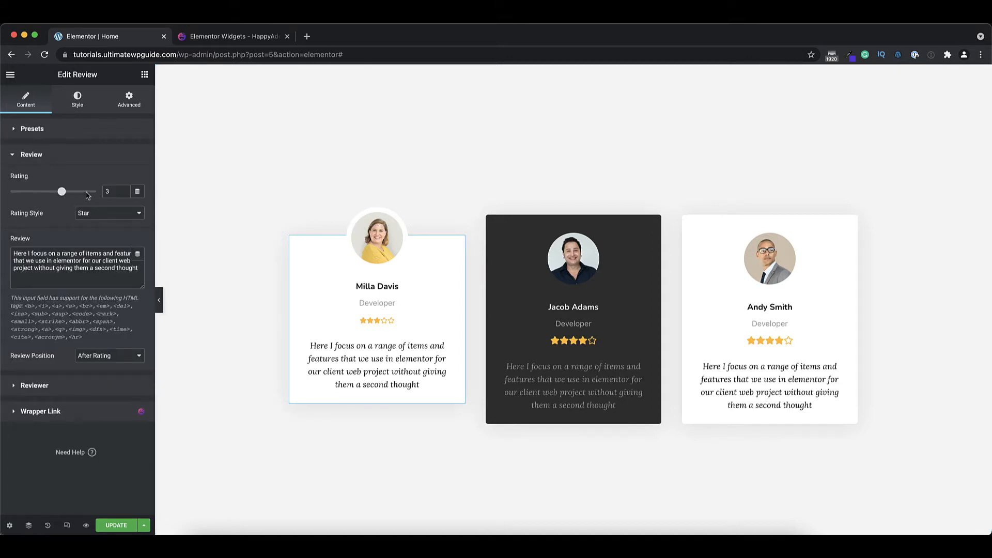
drag(111, 192, 101, 190)
text(5)
click(102, 217)
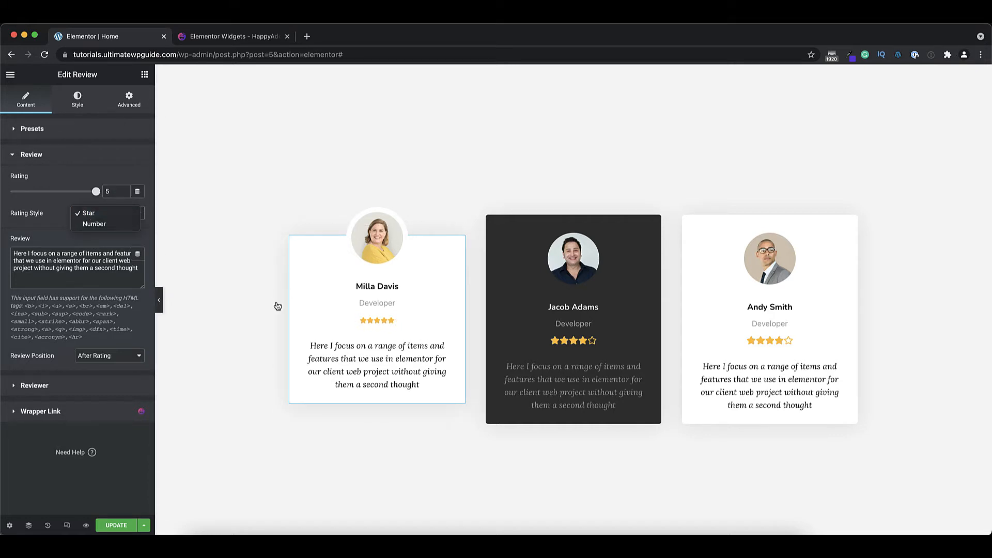
click(105, 225)
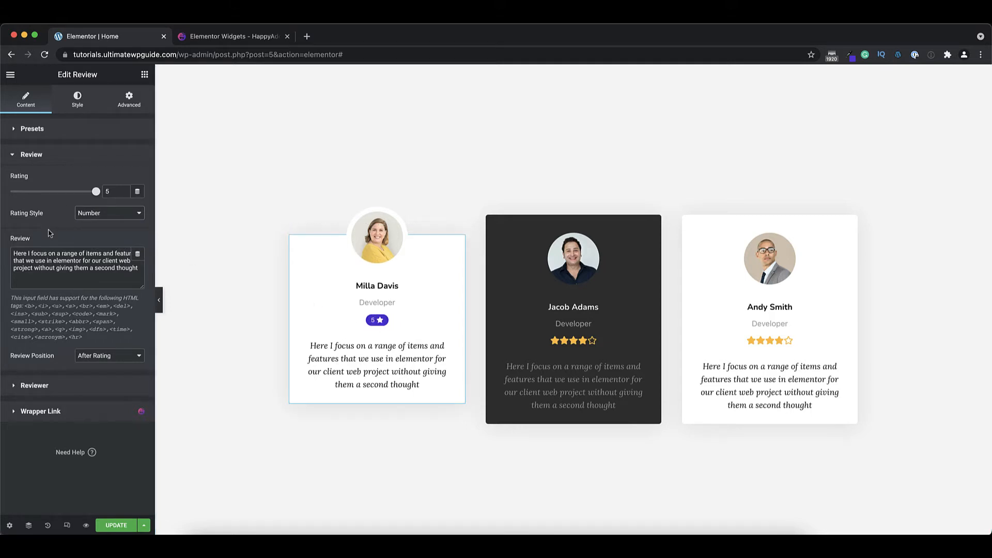
Try the Before Rating position for the first card's review text, and restore After Rating
click(82, 268)
click(118, 357)
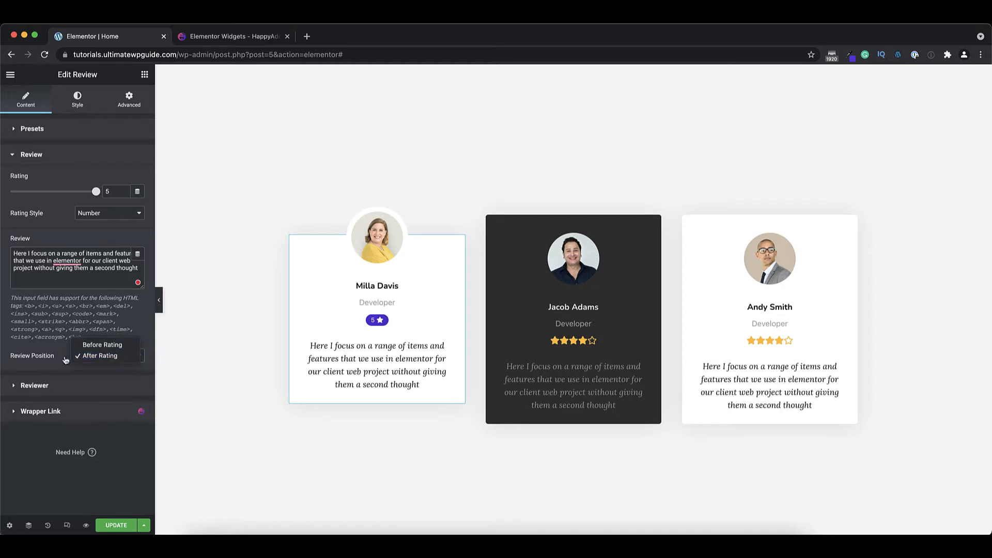
click(99, 345)
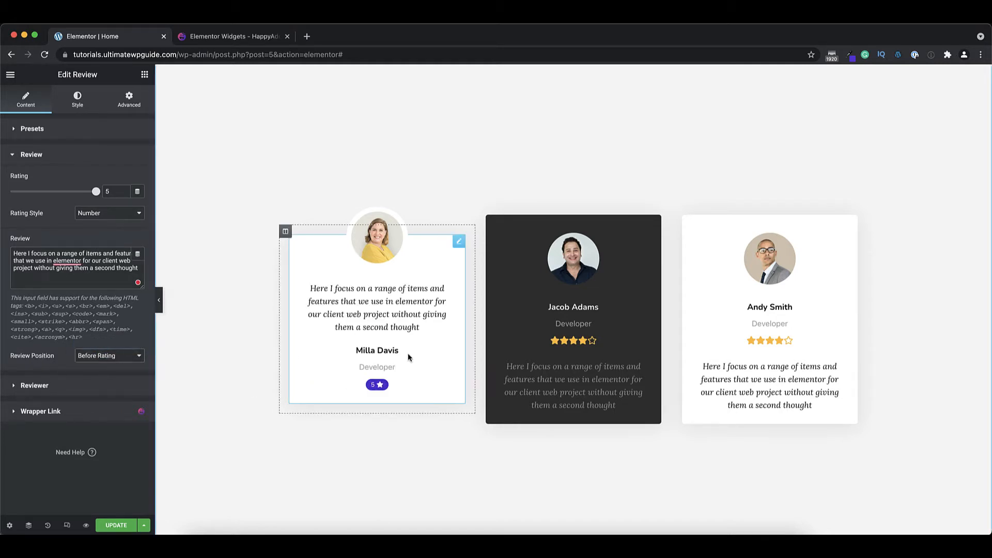
click(121, 360)
click(102, 368)
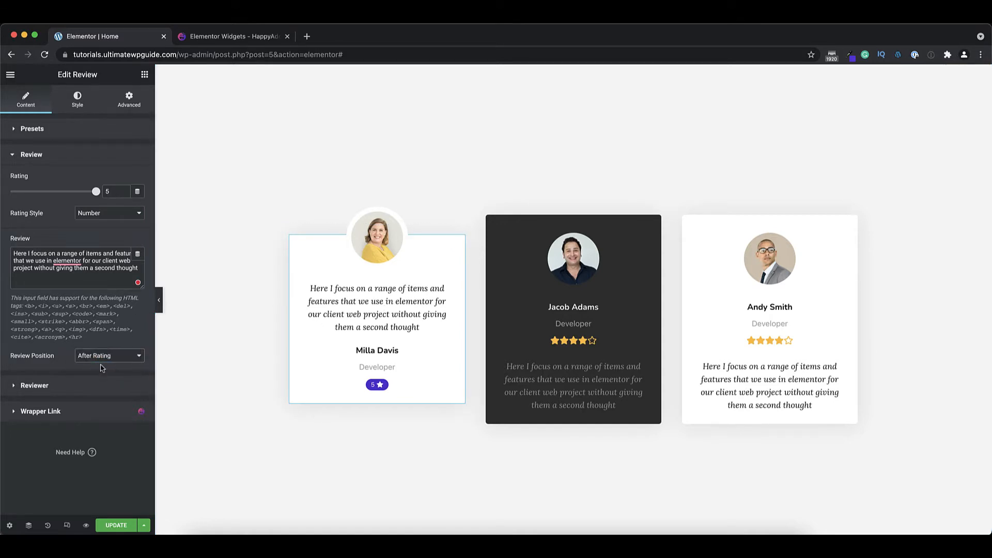
Try the left and right image positions for the first card's reviewer photo, and restore the top position
click(35, 385)
mouse_move(80, 237)
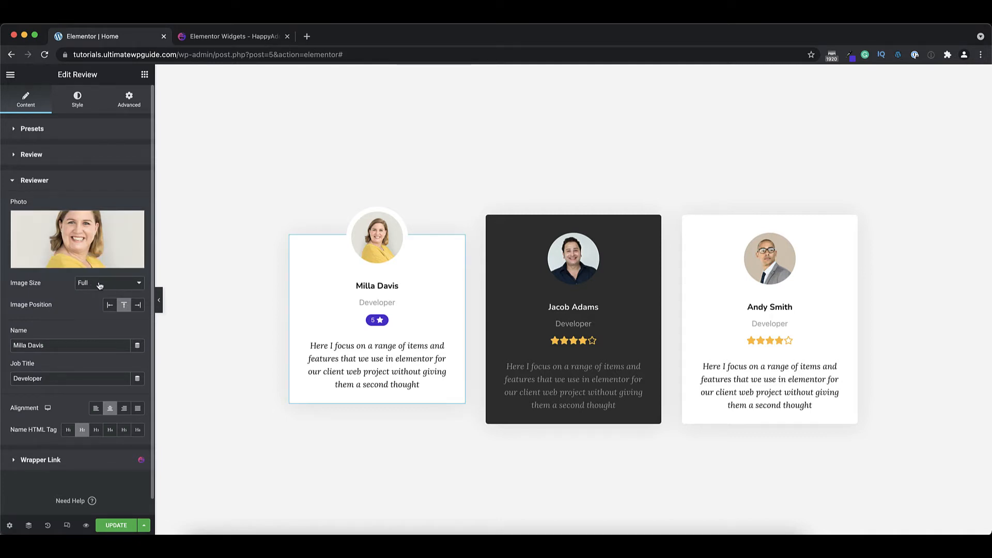
click(108, 309)
click(145, 310)
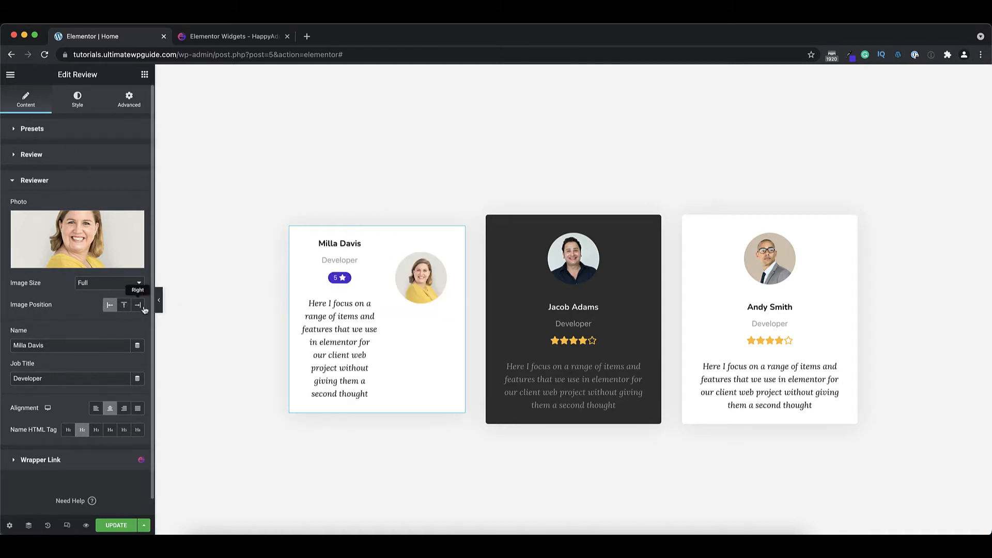
click(139, 306)
click(124, 306)
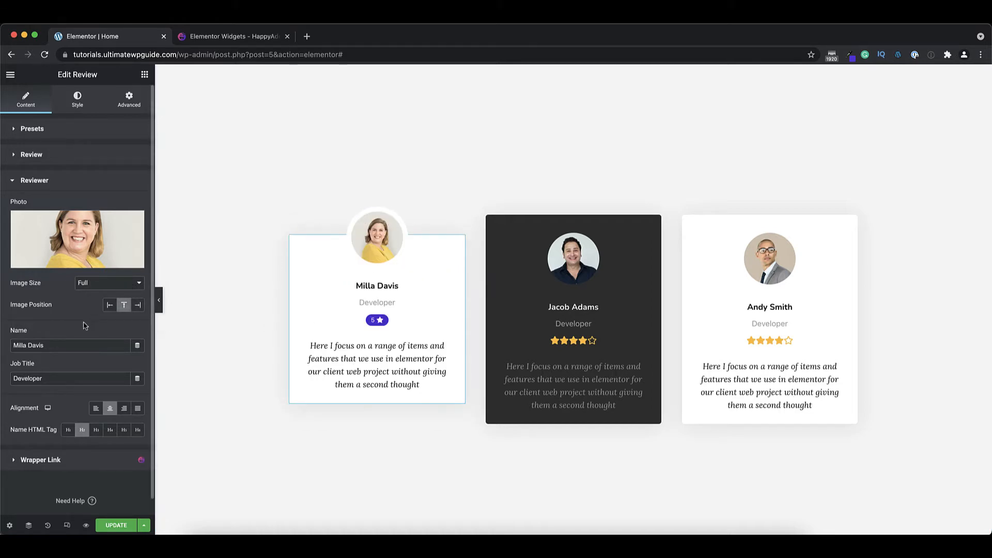
scroll(85, 327, down, 1)
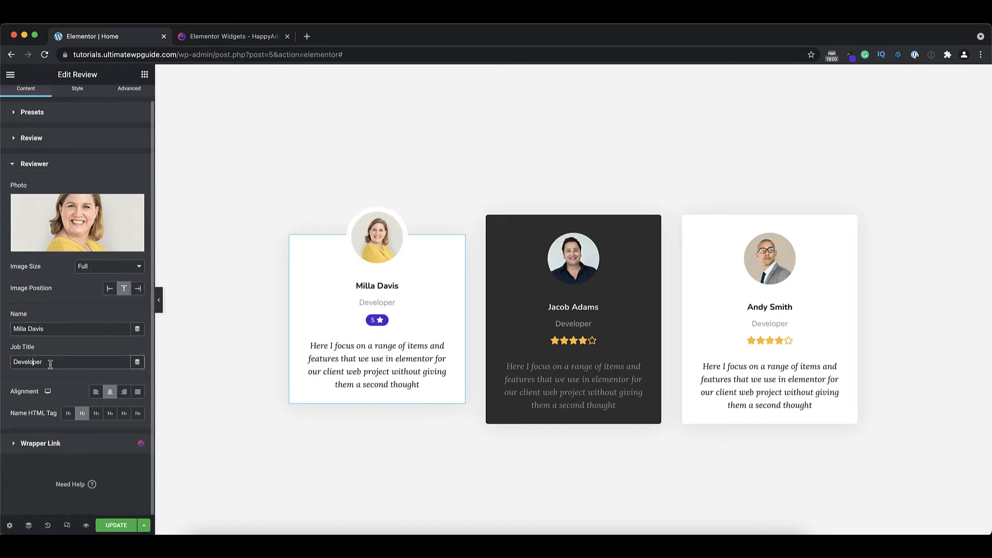
drag(49, 363, 1, 364)
scroll(57, 277, up, 1)
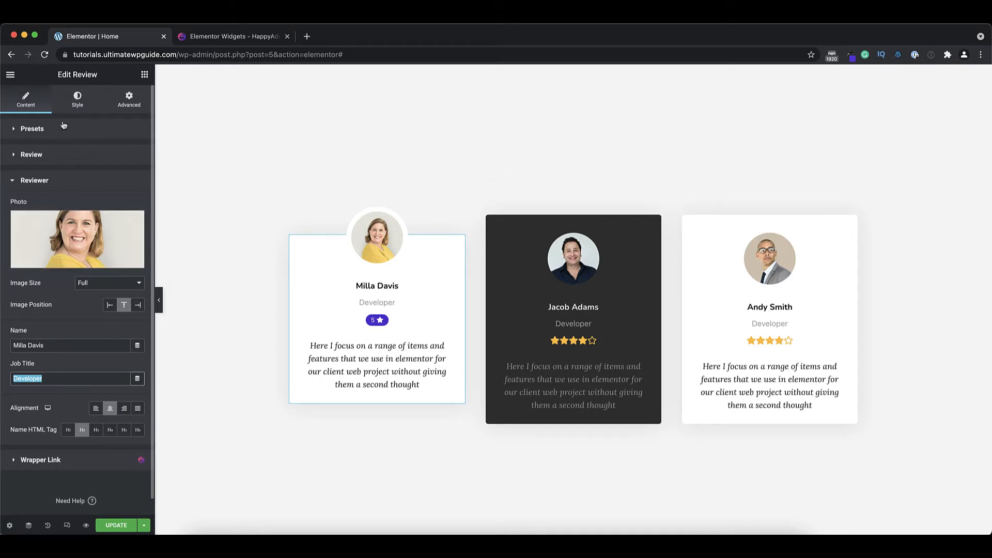
Slightly increase the size of the first review card's rating badge
click(75, 102)
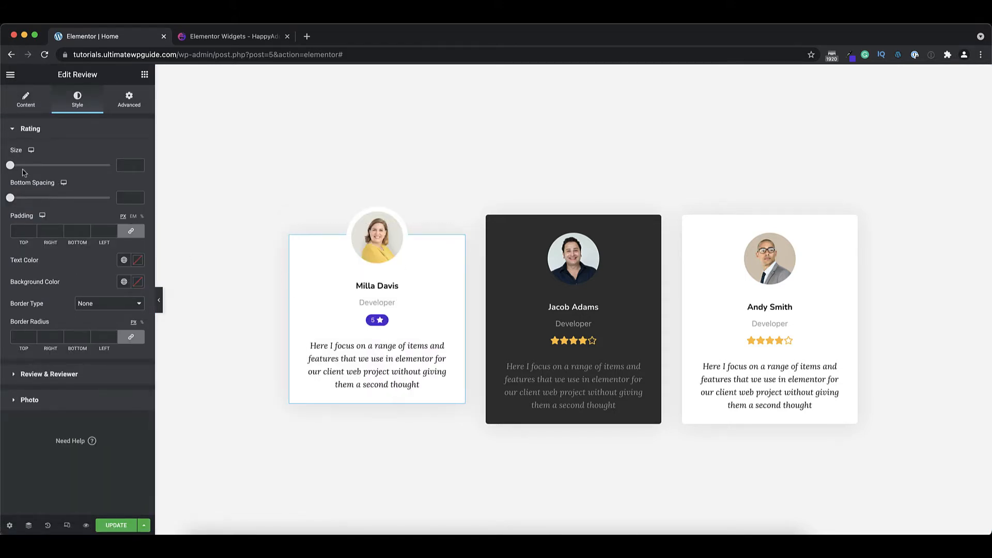
drag(11, 168, 26, 169)
Examine the first review card's text style settings and its photo's size, border and offset settings
click(62, 374)
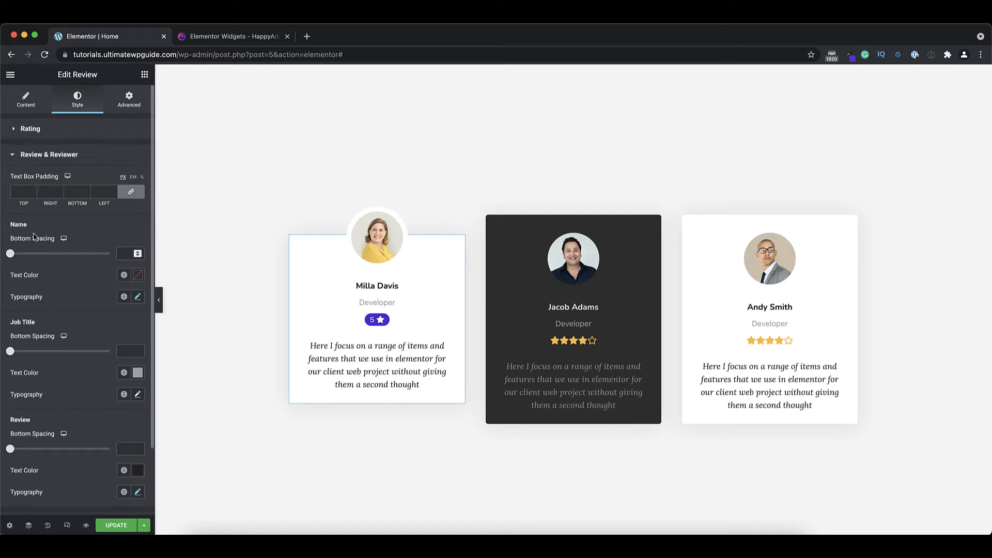
scroll(60, 206, down, 1)
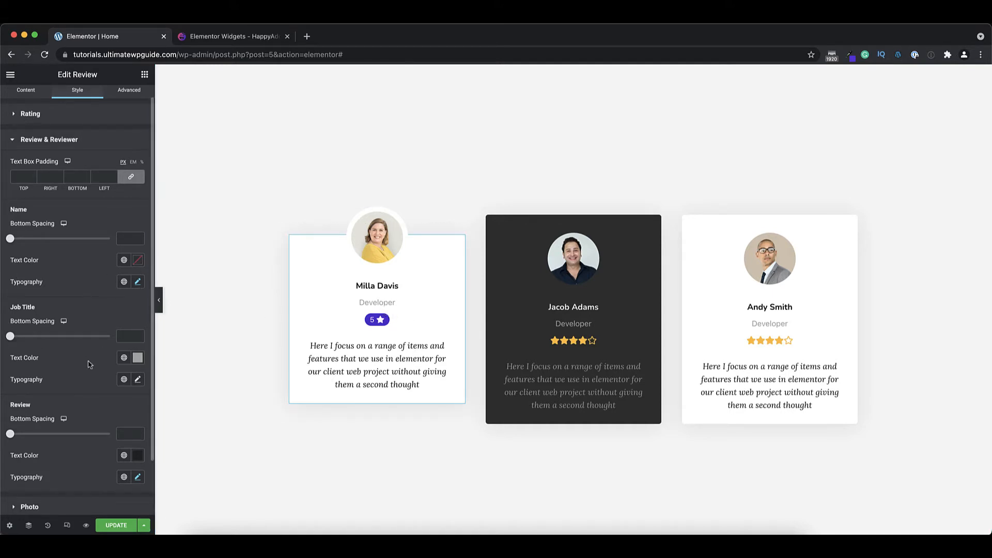
scroll(89, 365, down, 3)
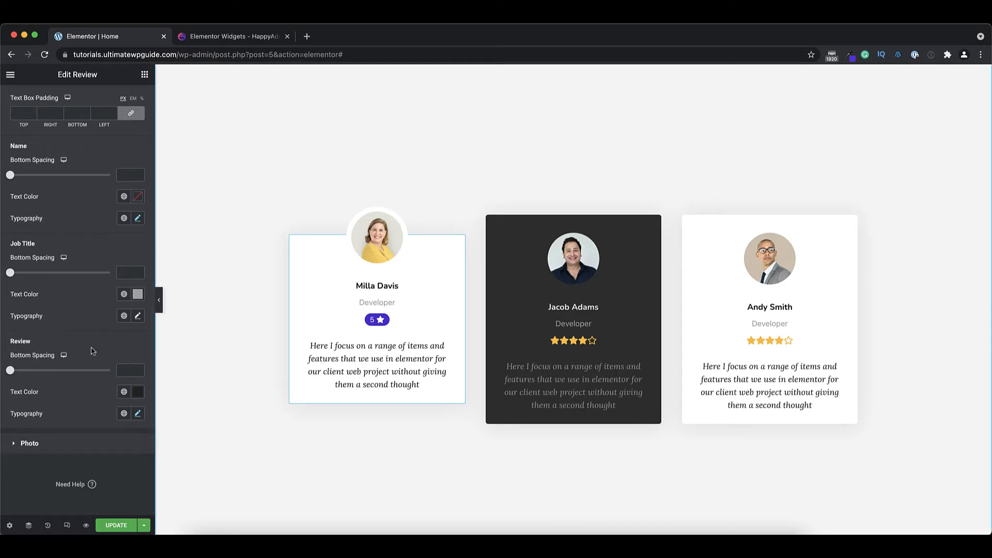
click(29, 443)
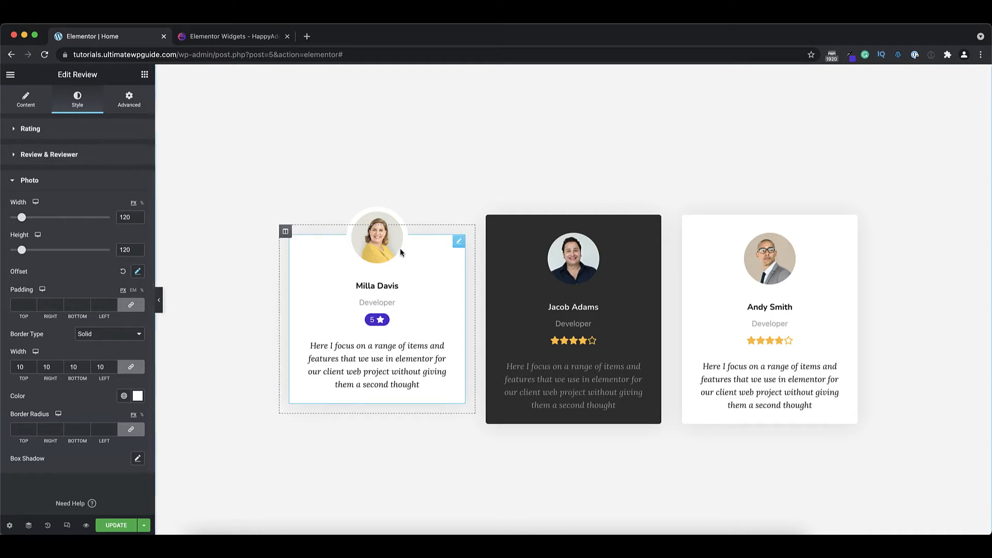
click(137, 273)
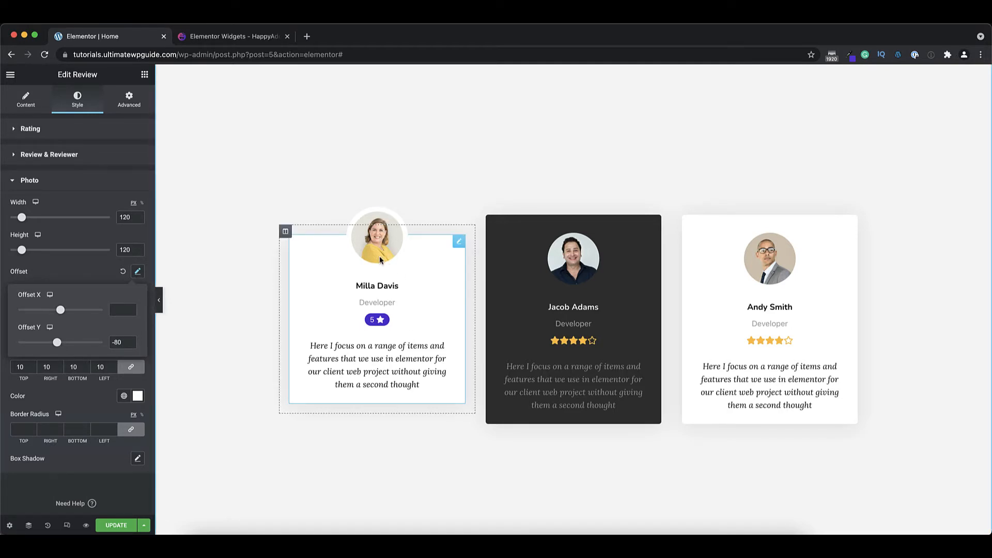
click(91, 274)
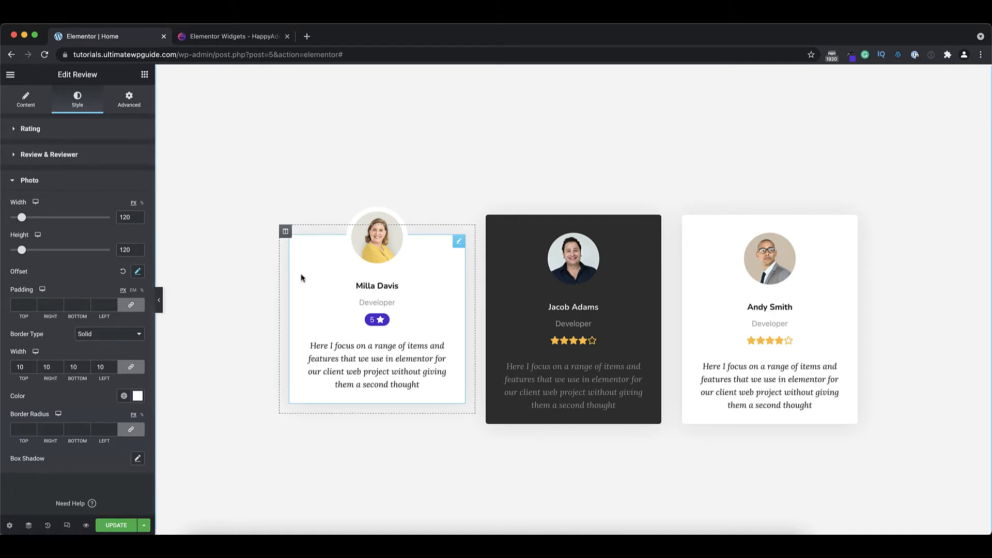
Set the border color of the first card's reviewer photo to the light blue global color
scroll(148, 425, down, 1)
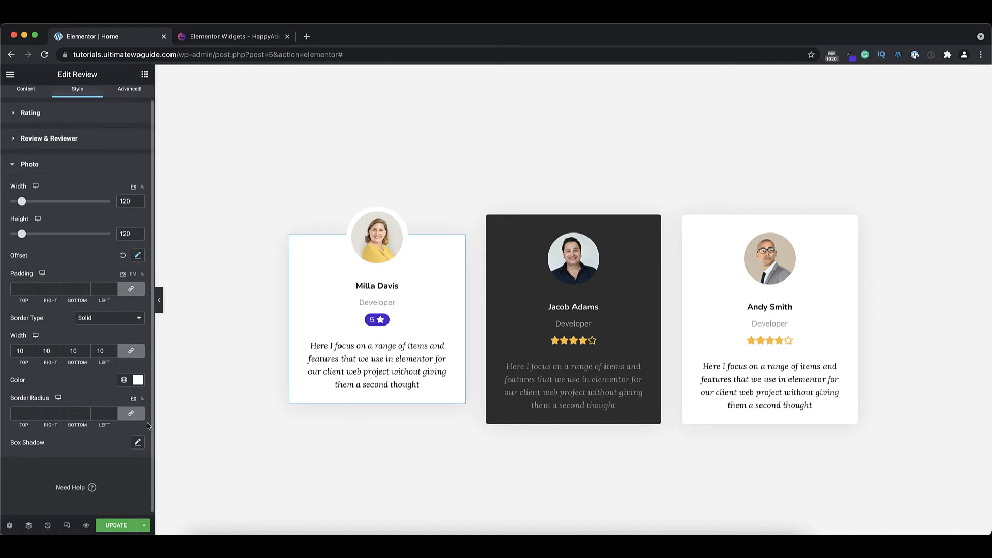
click(124, 380)
click(36, 433)
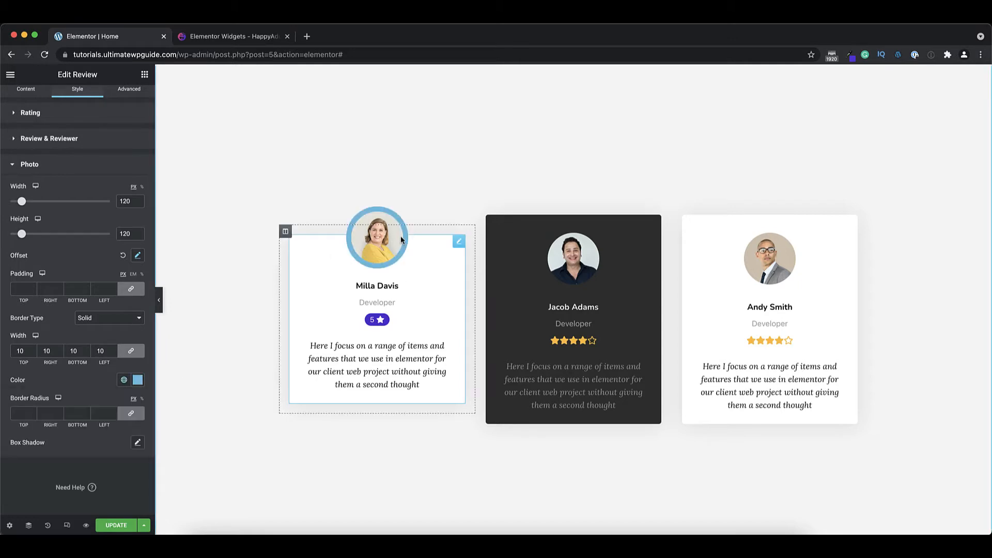
scroll(69, 384, down, 1)
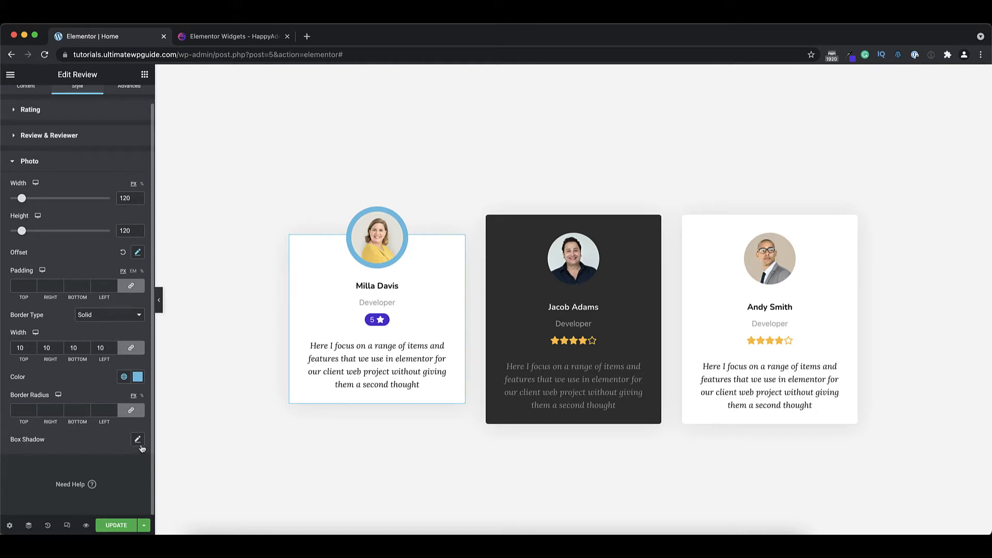
Try a preset design on the dark middle review card
click(656, 221)
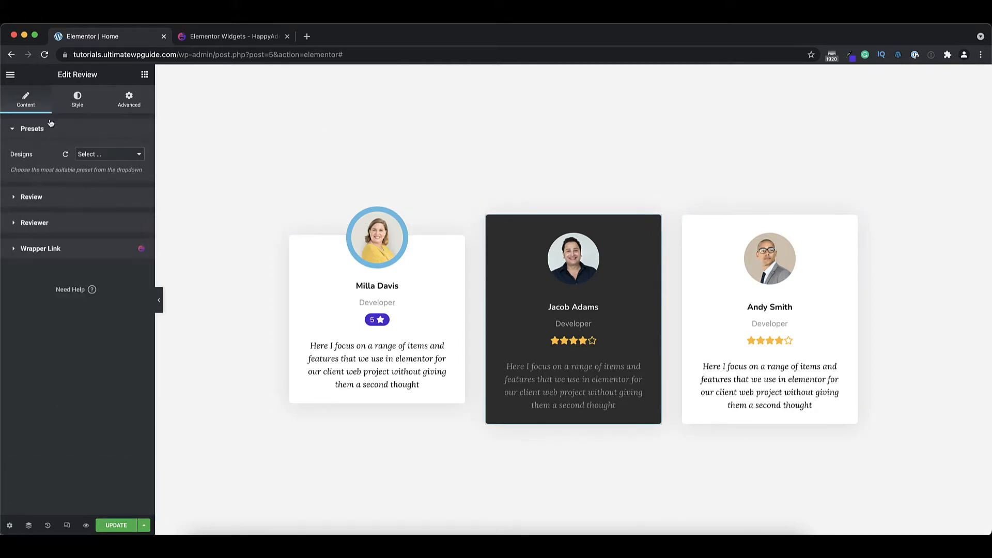
click(106, 154)
click(107, 167)
click(106, 154)
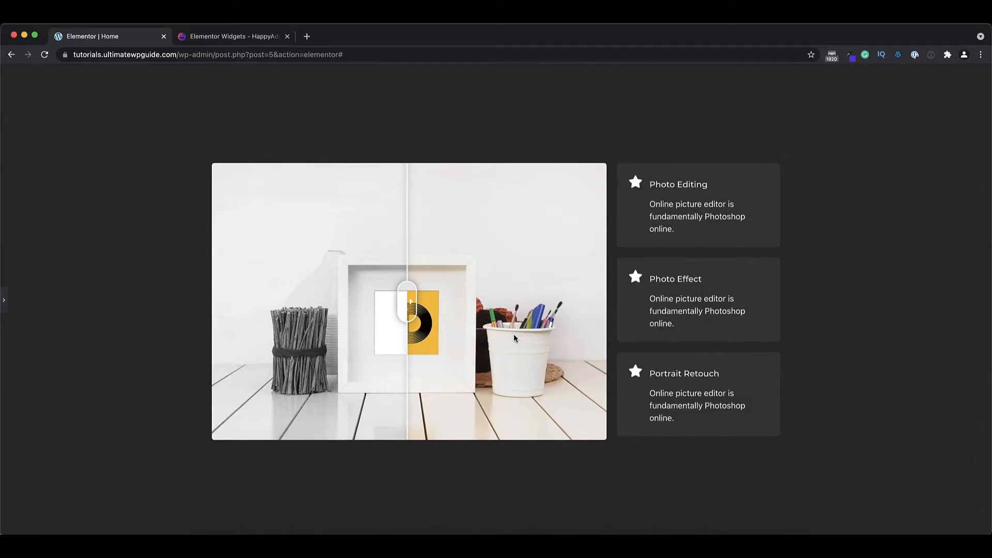
Test the before/after image comparison by moving its divider handle back and forth
drag(411, 305, 401, 308)
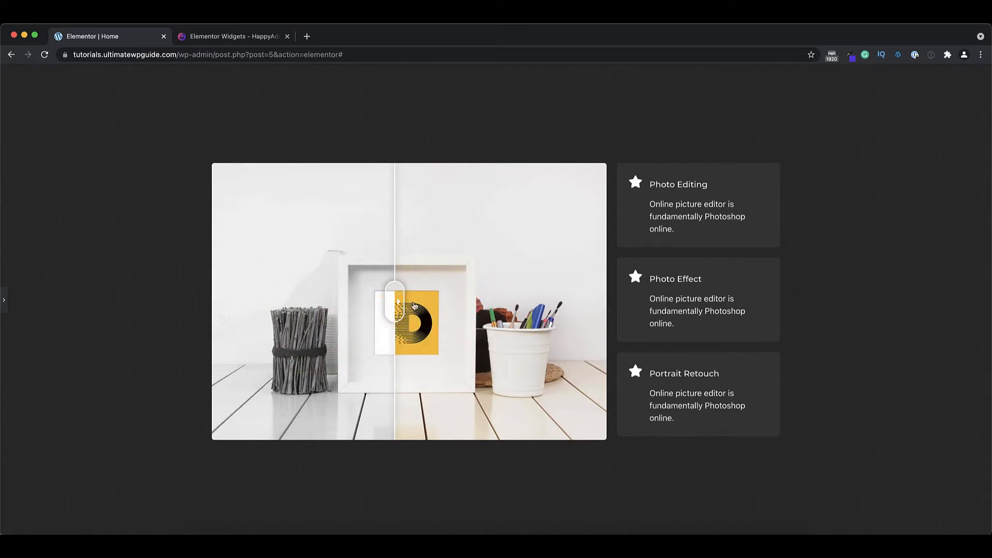
drag(398, 305, 439, 305)
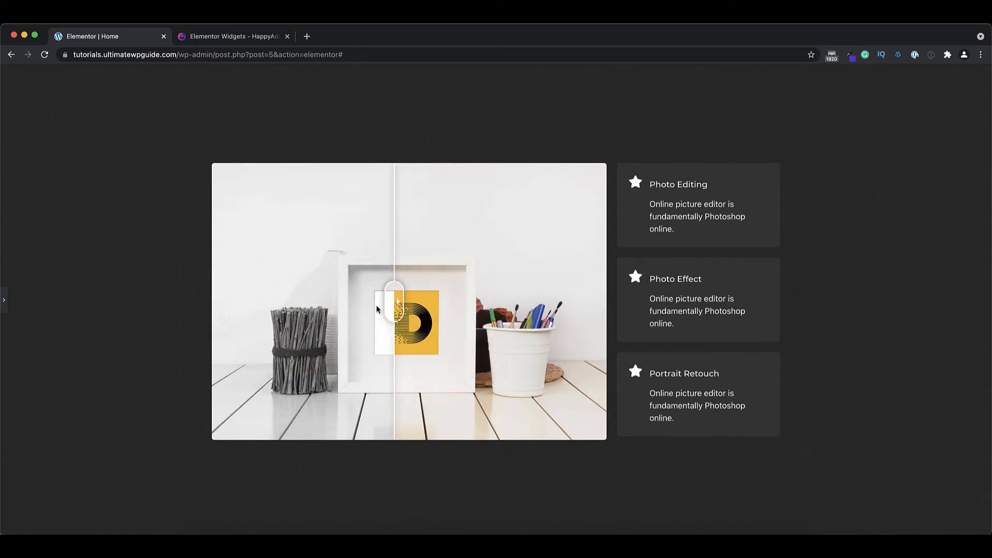
drag(377, 310, 406, 324)
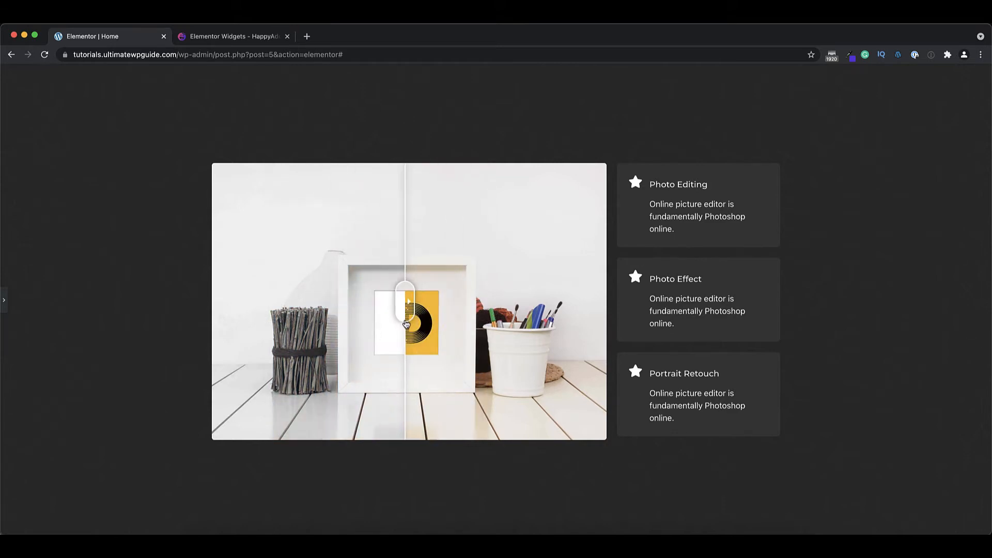
Examine the Image Compare widget's Before and After image settings and the available image sizes
click(4, 300)
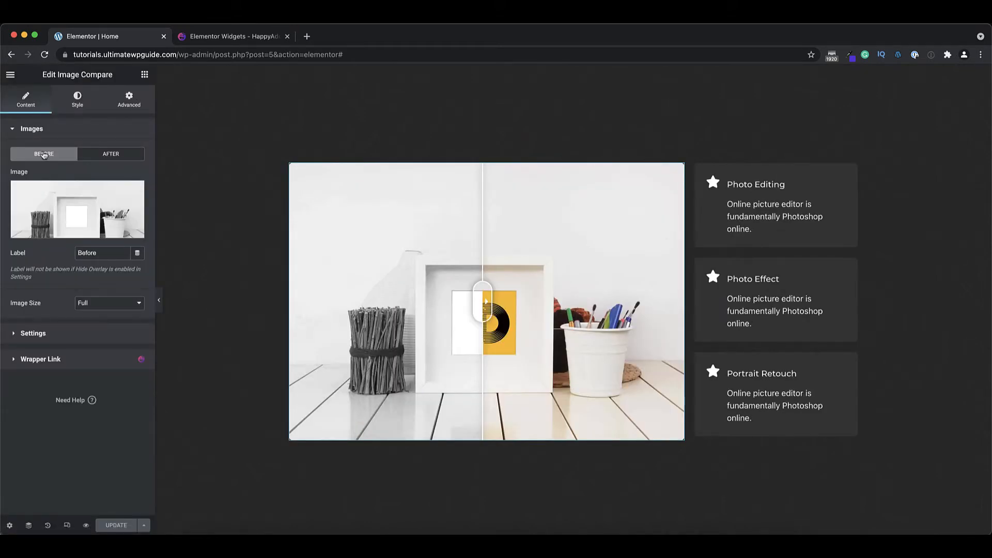
mouse_move(65, 212)
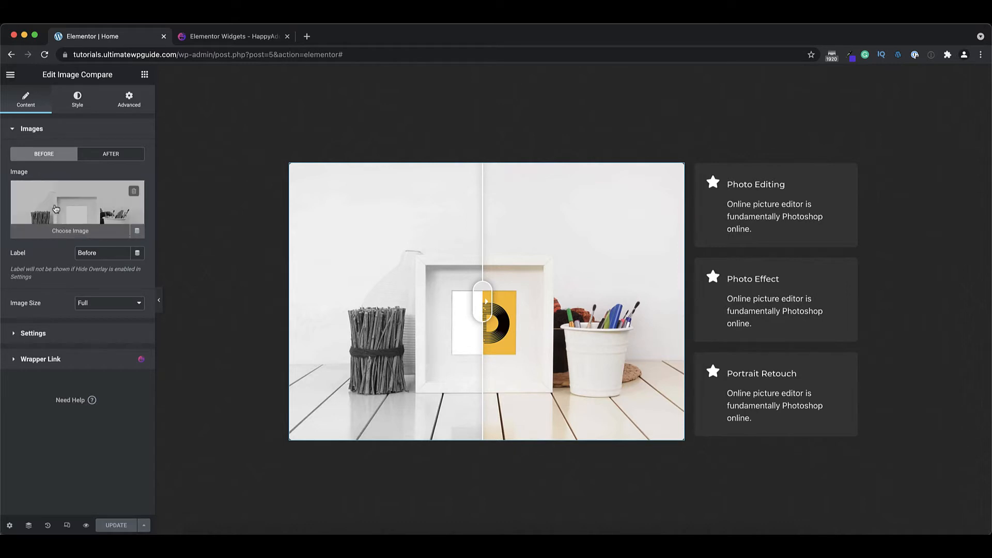
click(110, 155)
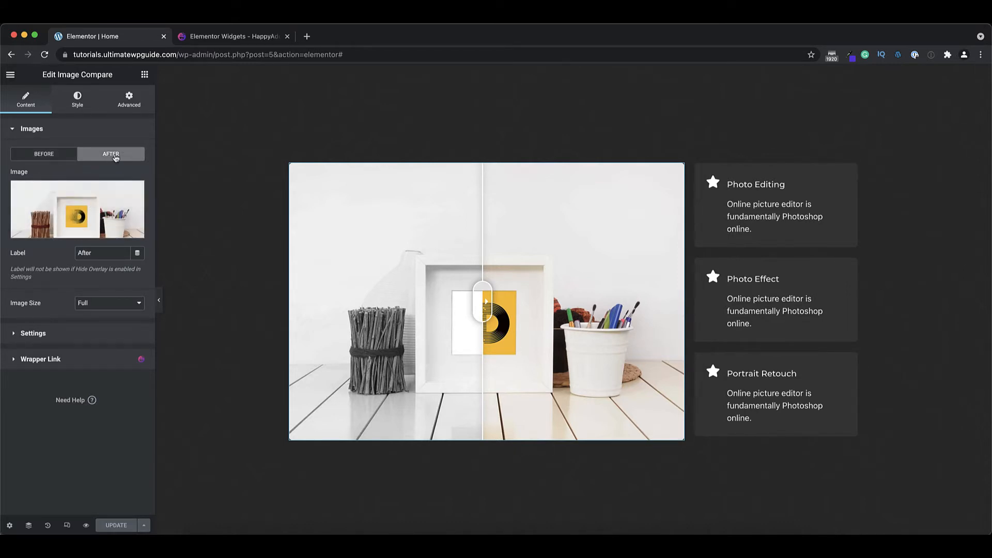
mouse_move(87, 216)
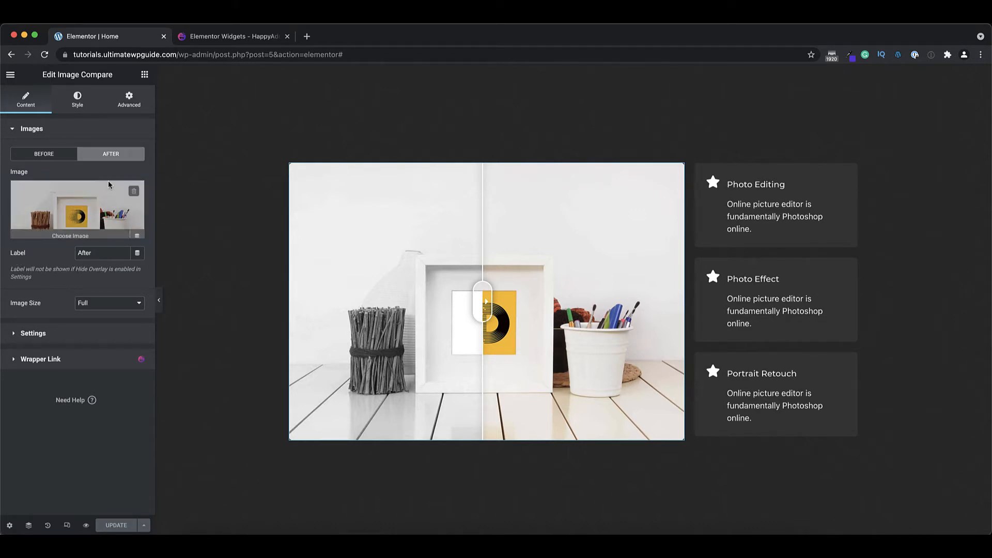
click(49, 155)
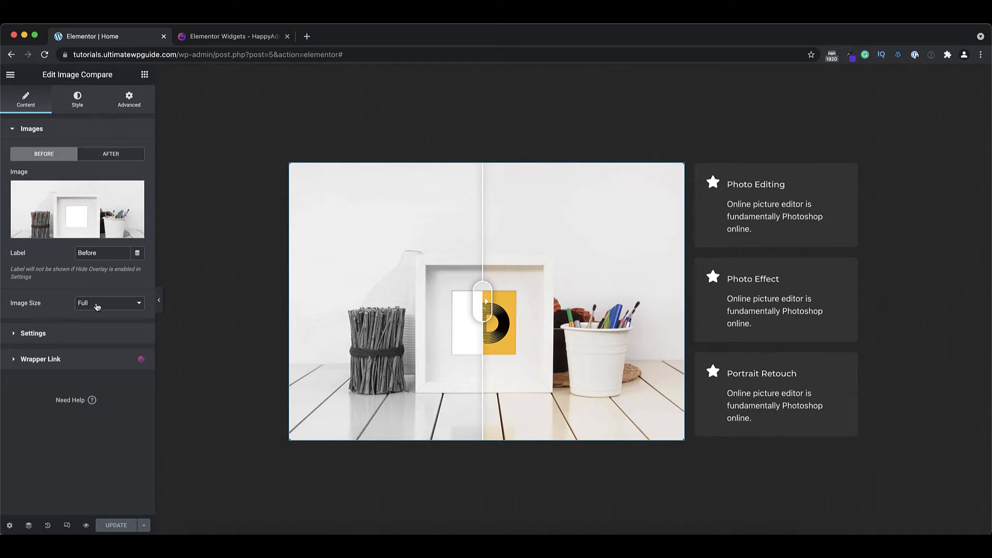
click(97, 306)
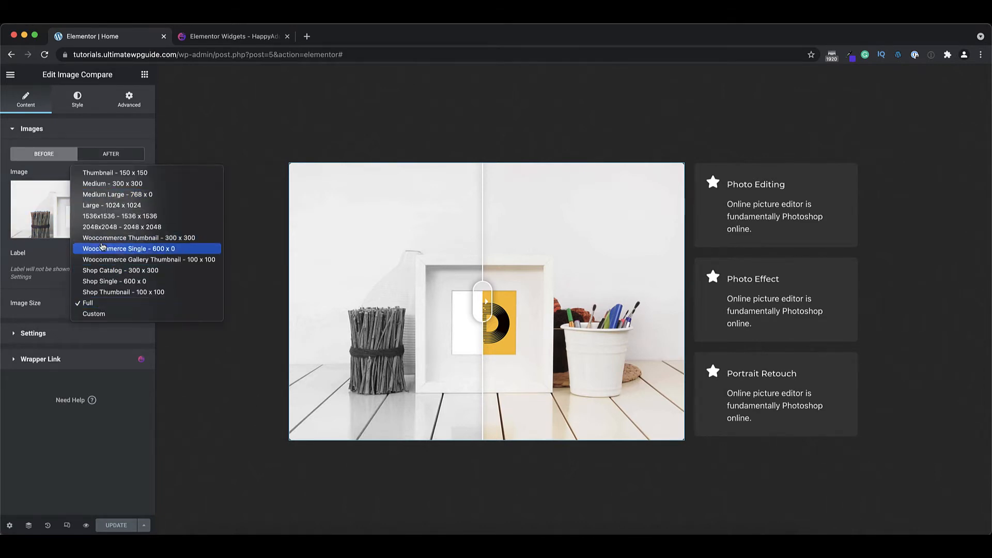
click(63, 302)
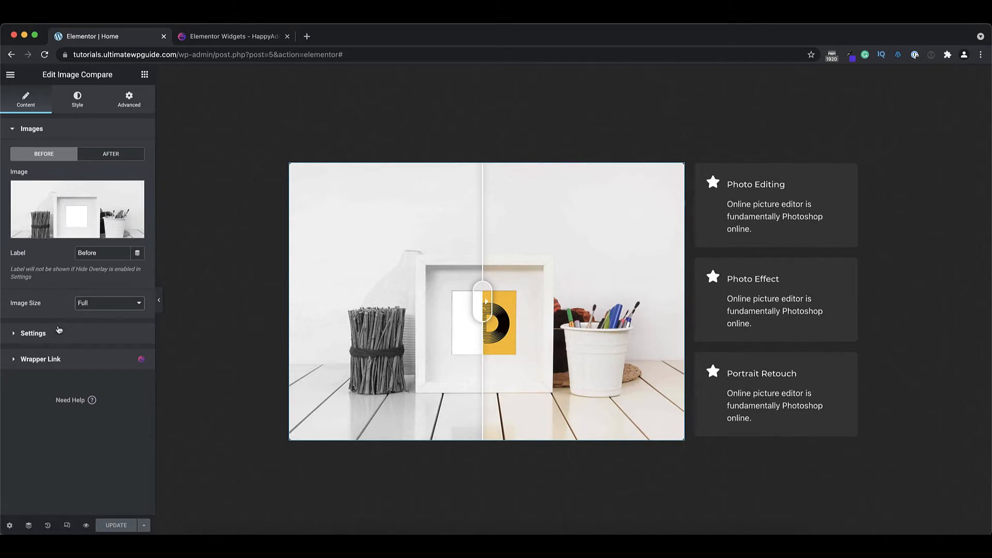
Set the image comparison's visibility ratio to 0.8
click(52, 333)
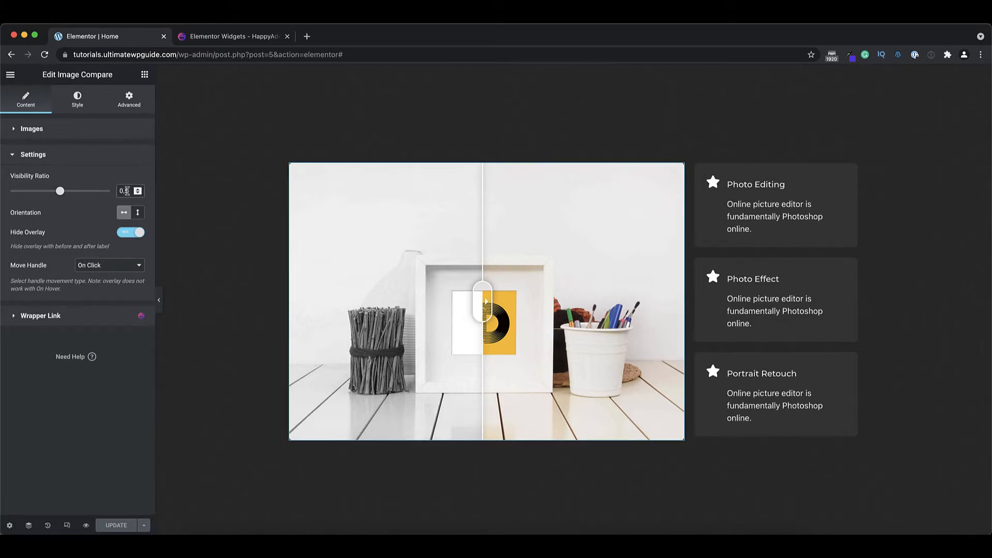
text(8)
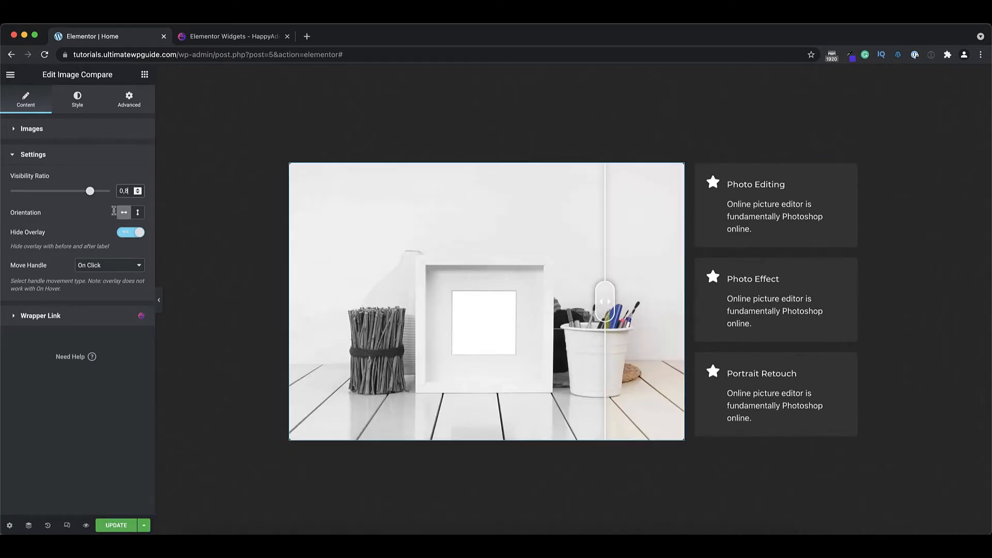
Set the image comparison's visibility ratio to 0.5 and try the vertical orientation before restoring the horizontal one
text(5)
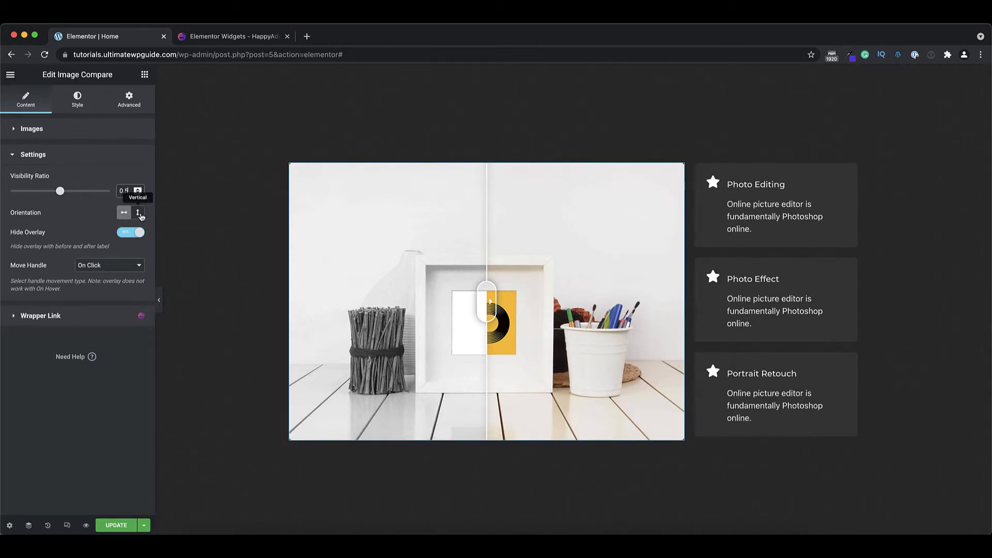
click(138, 213)
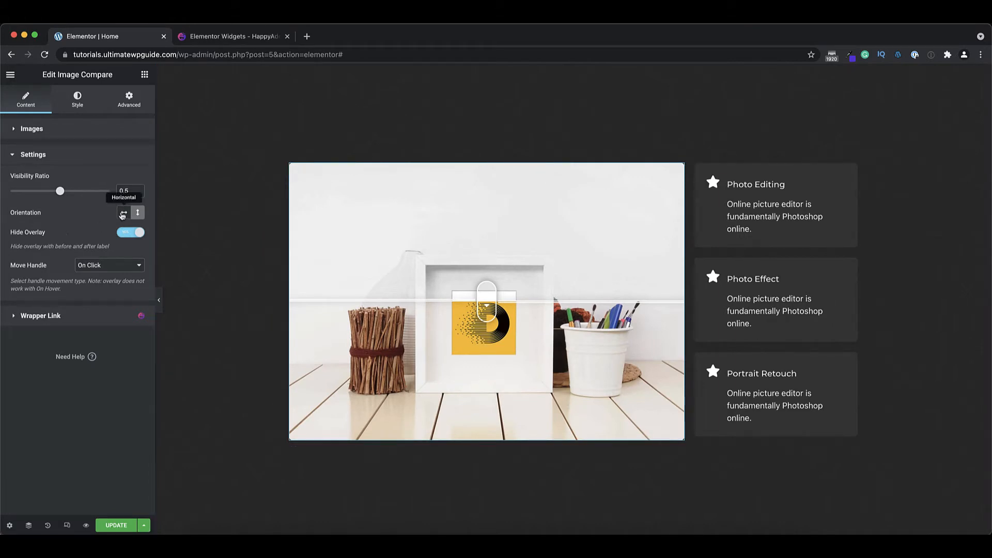
click(122, 214)
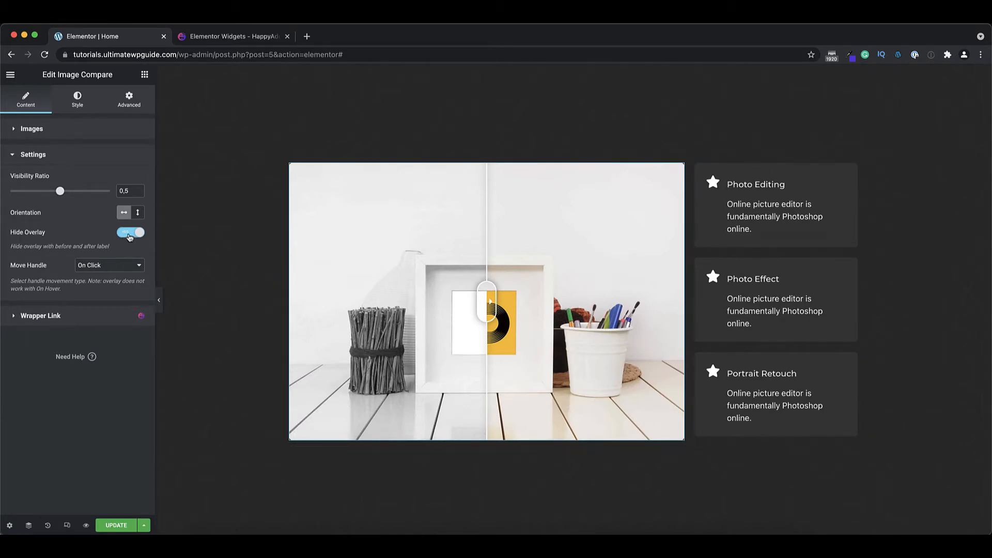
Toggle the comparison's Hide Overlay option off and on, and try the On Hover and On Swipe handle movements, ending with On Hover
click(129, 235)
click(128, 233)
click(102, 266)
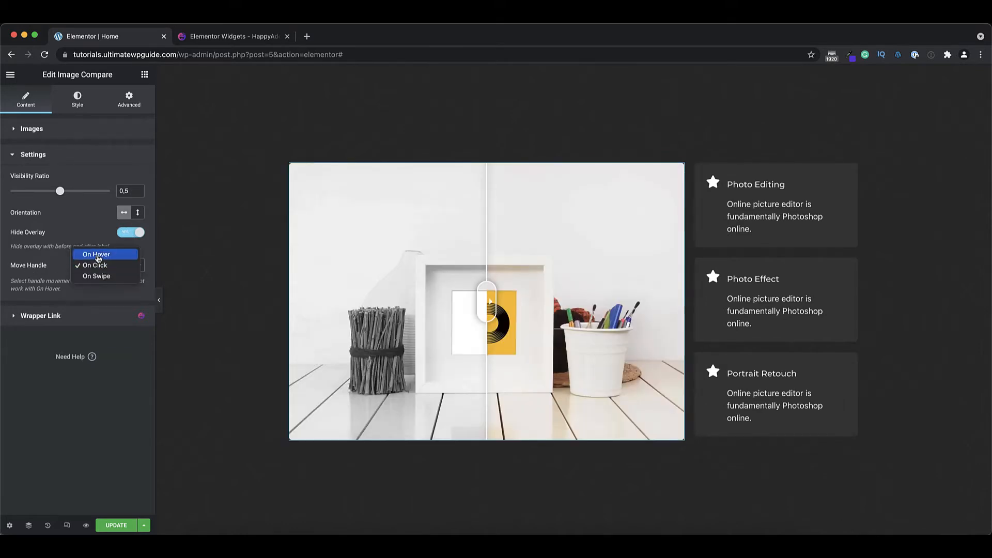
click(94, 256)
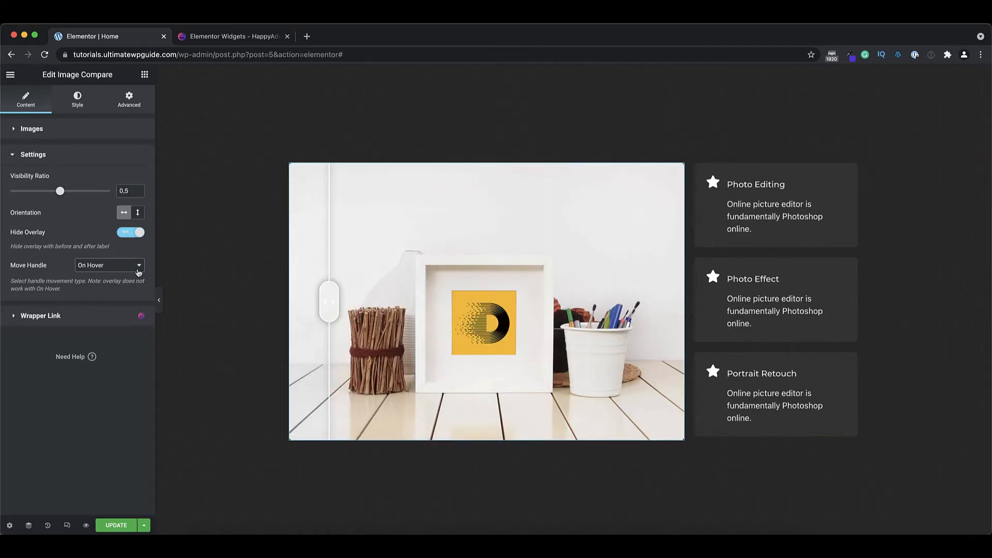
click(136, 266)
click(105, 286)
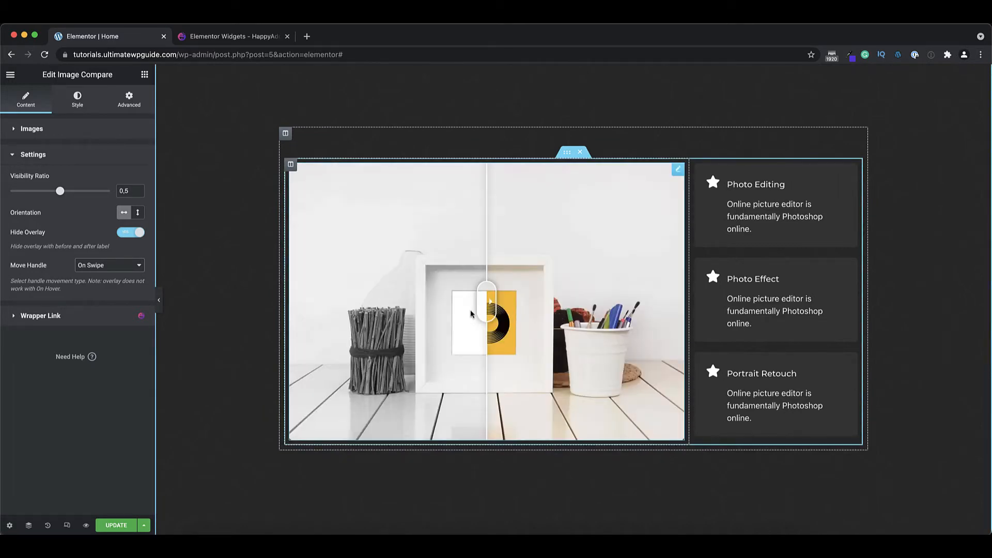
click(108, 265)
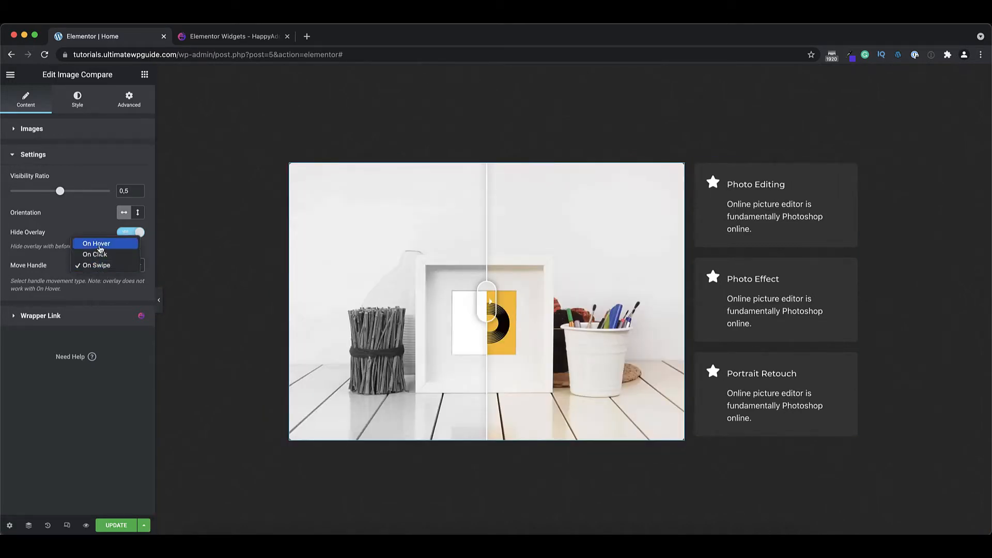
click(100, 245)
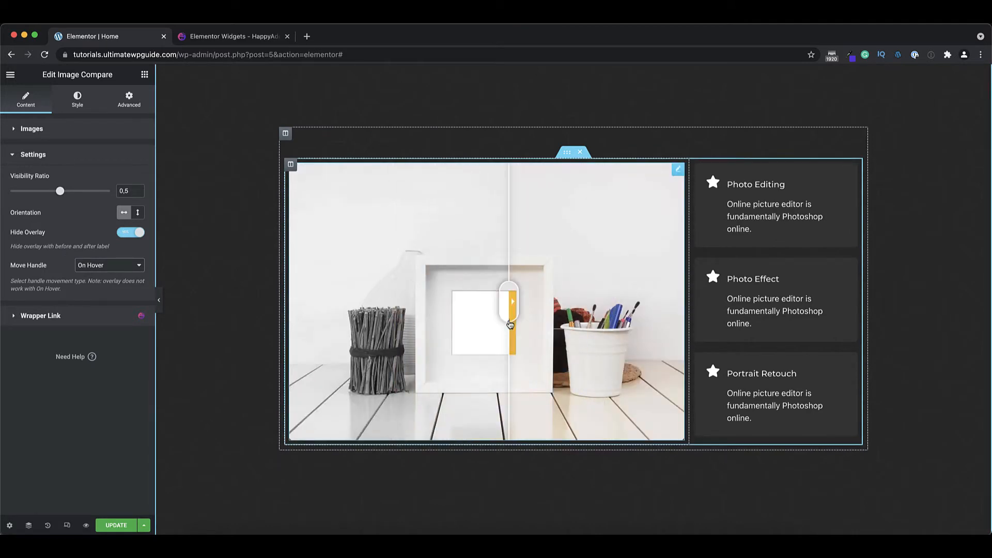
Examine the Image Compare widget's style options for the handle and the label
click(78, 100)
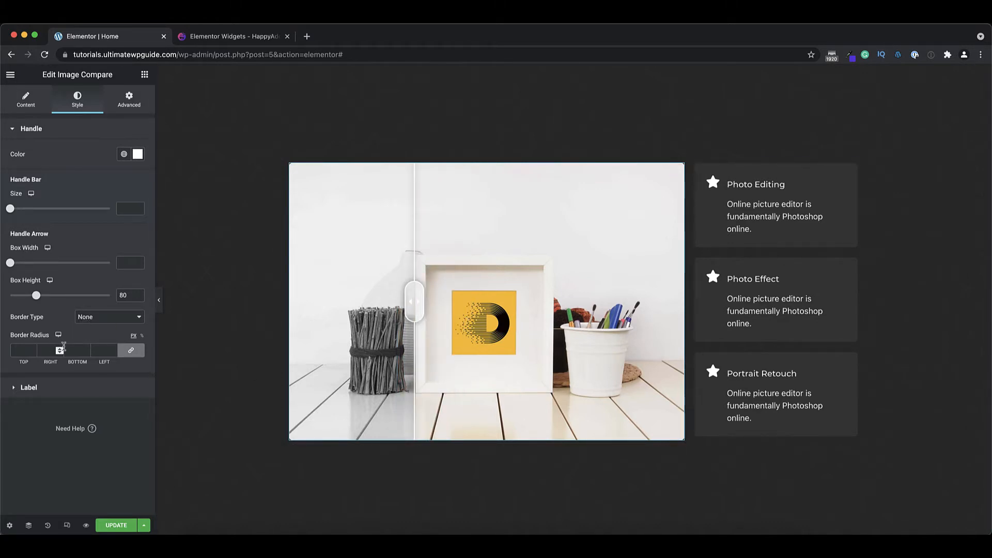
click(54, 392)
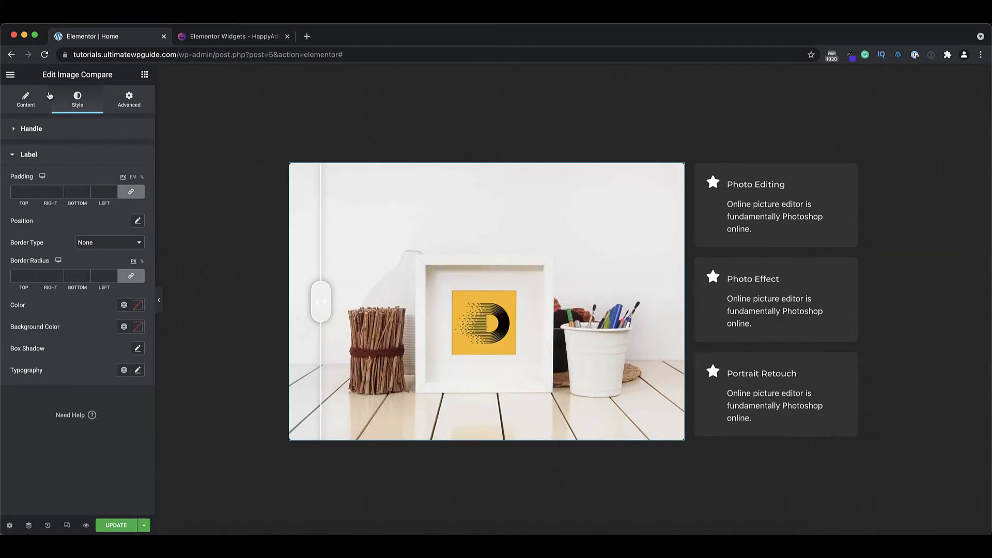
Turn off Hide Overlay and set the comparison's handle movement to On Click, and open the label style settings
click(25, 98)
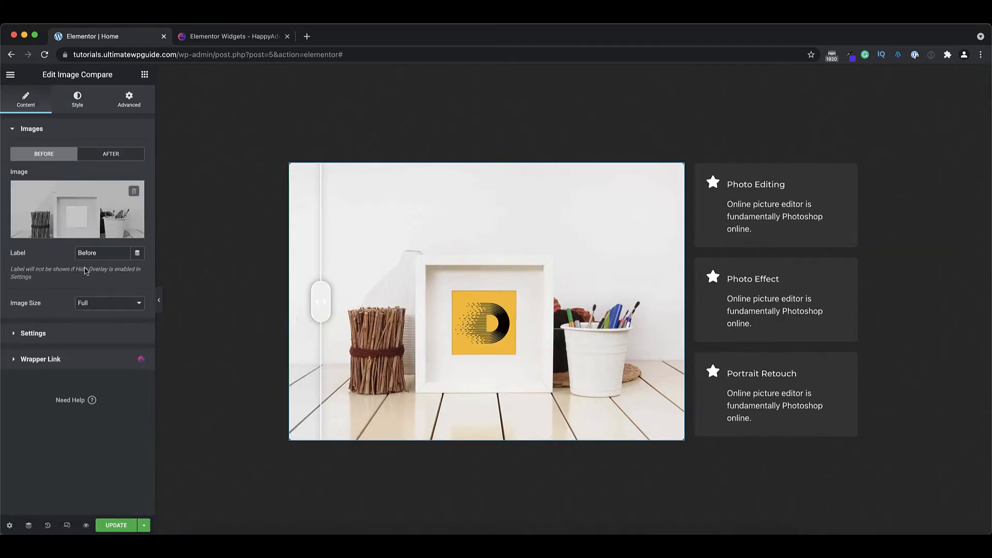
click(73, 334)
click(131, 233)
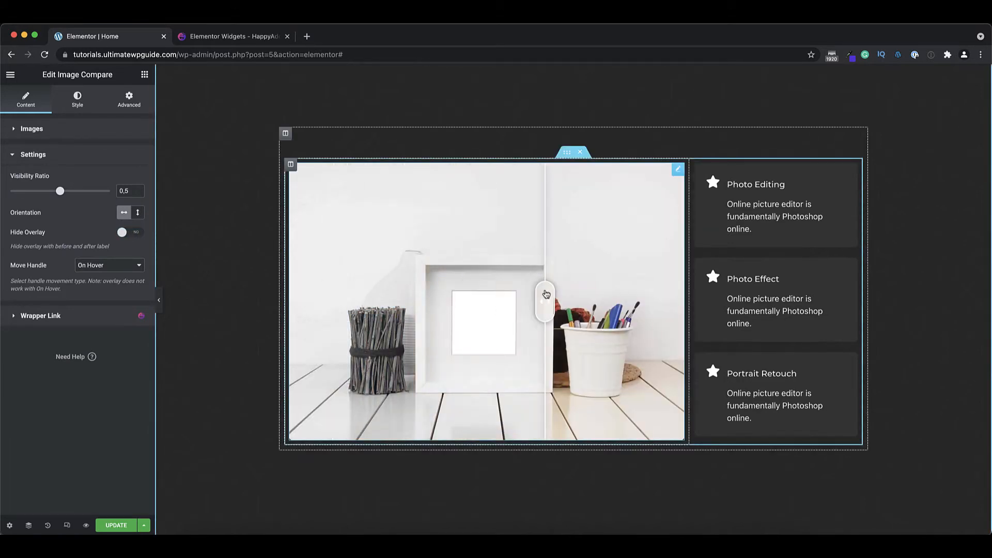
click(118, 265)
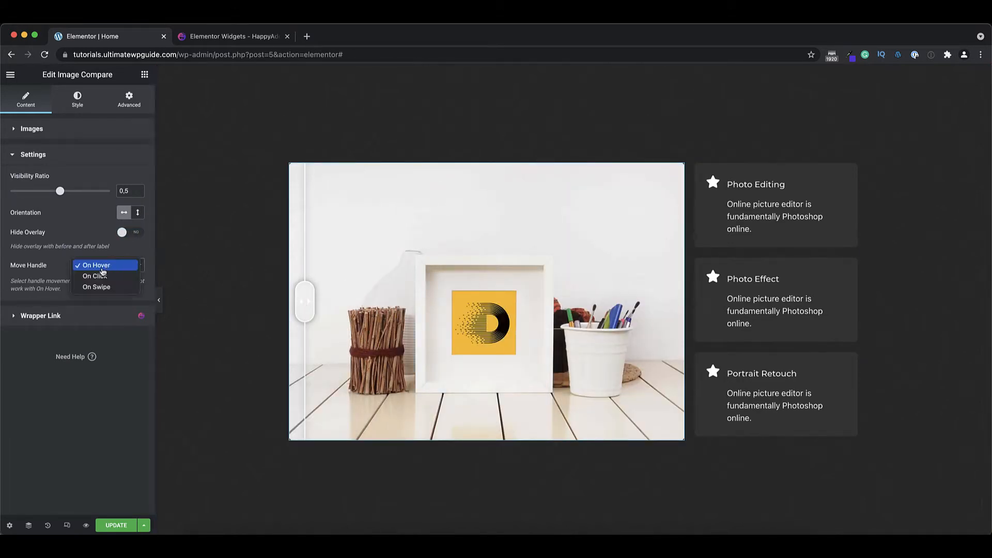
click(146, 288)
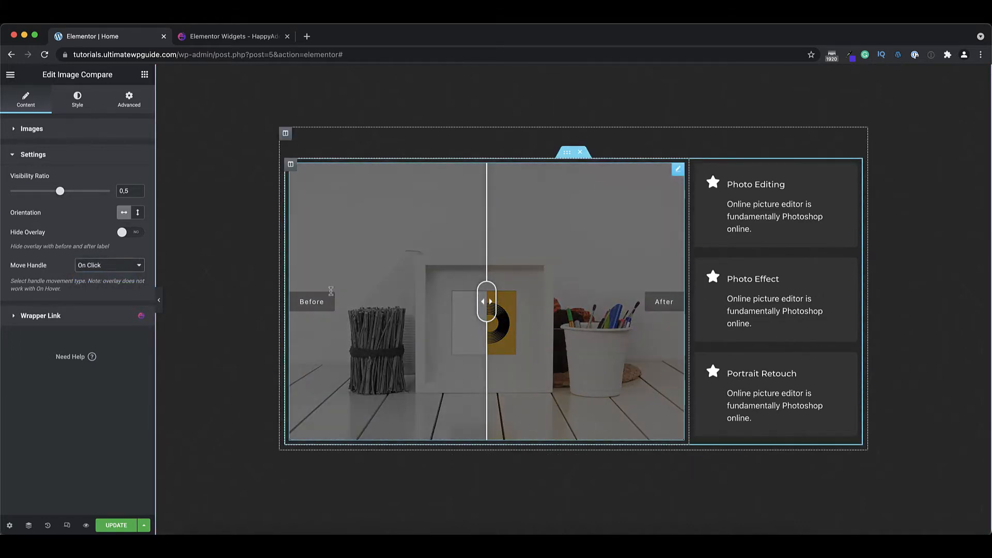
click(70, 106)
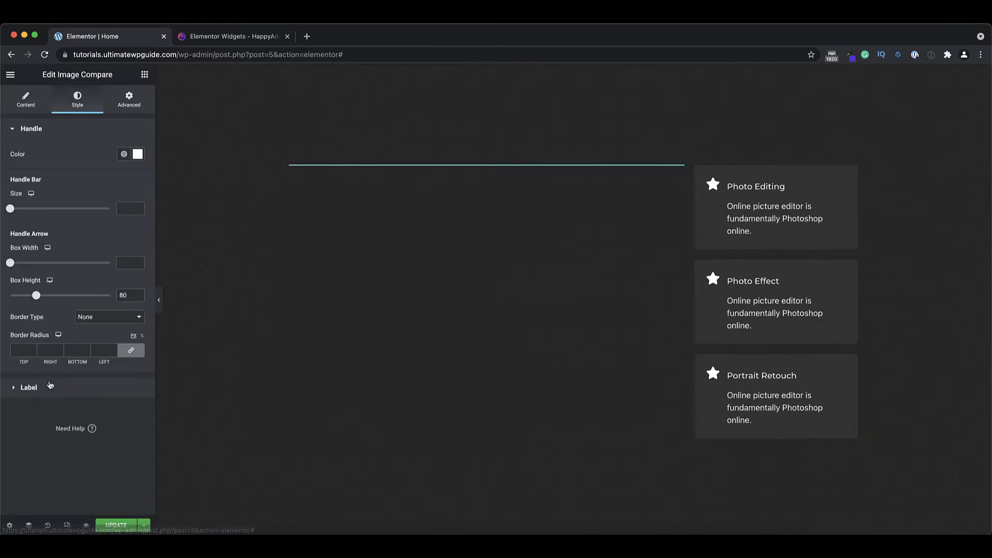
click(49, 394)
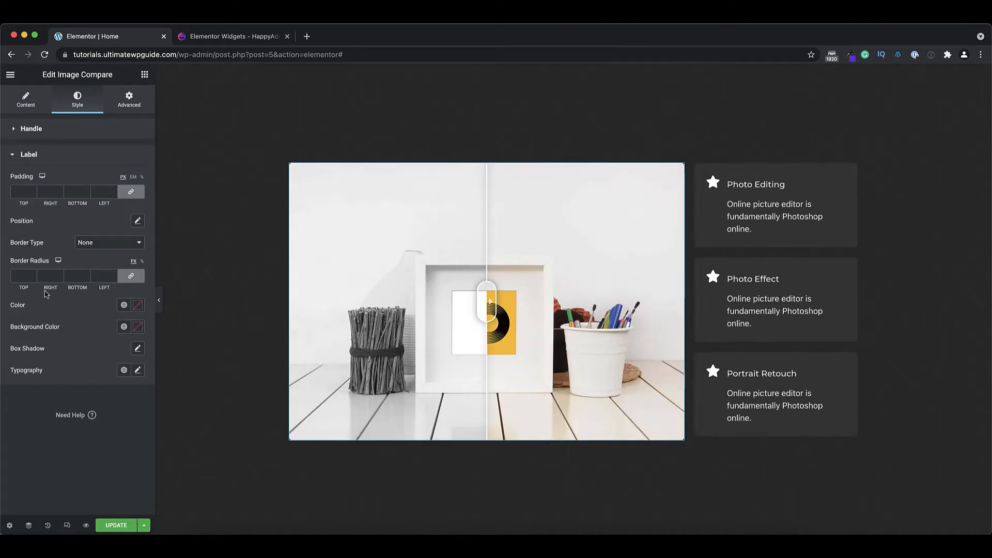
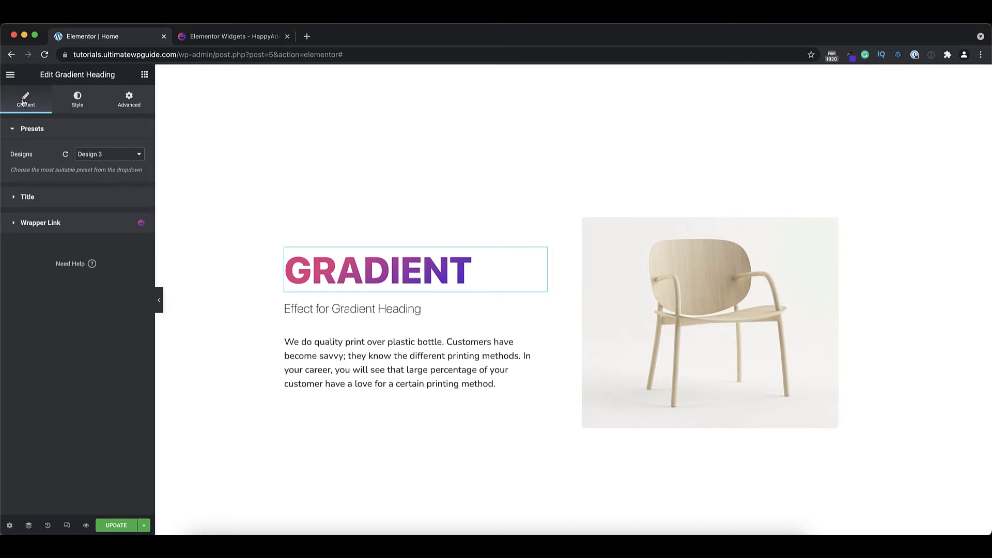
Try the Design 1 and Design 4 presets on the GRADIENT heading
click(129, 156)
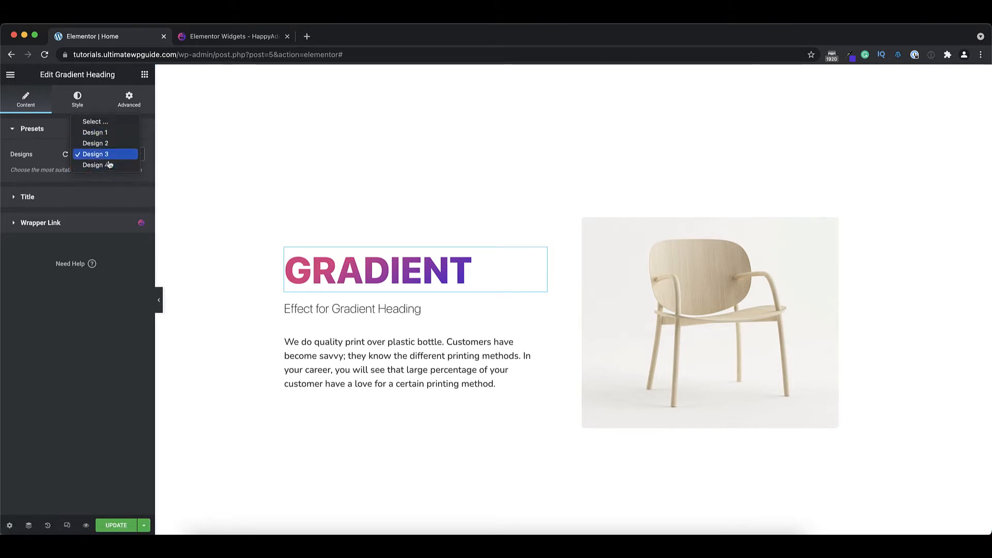
click(108, 134)
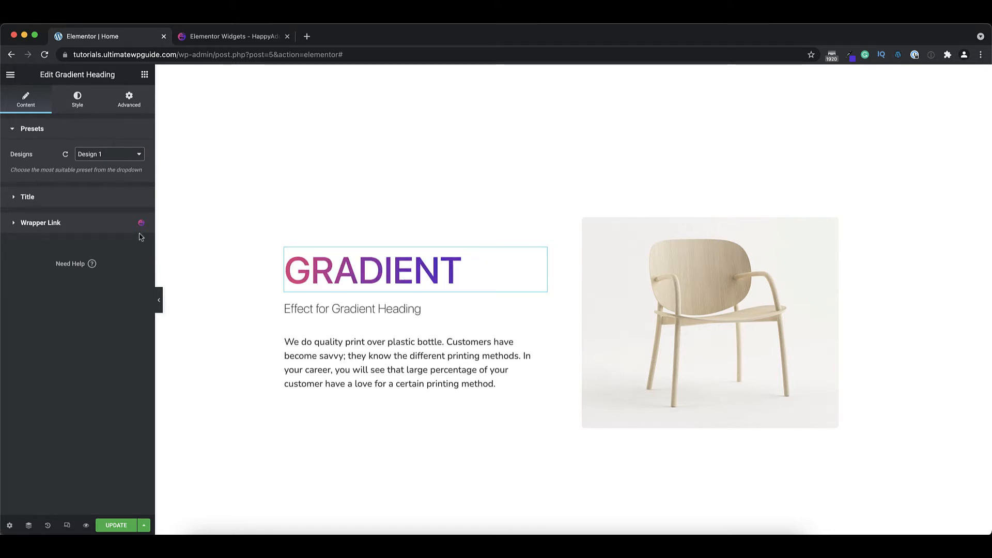
click(119, 154)
click(115, 155)
click(104, 192)
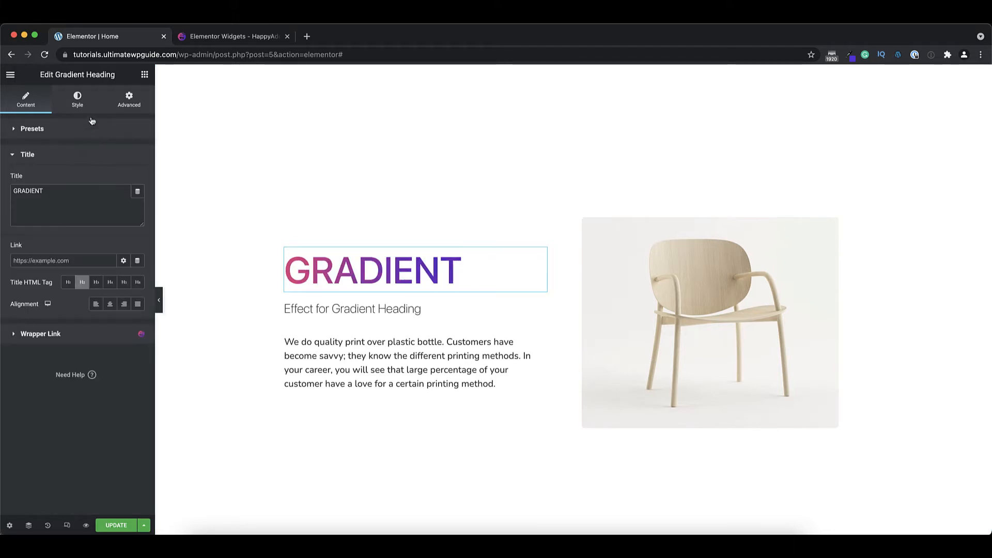
click(56, 134)
click(97, 159)
click(97, 188)
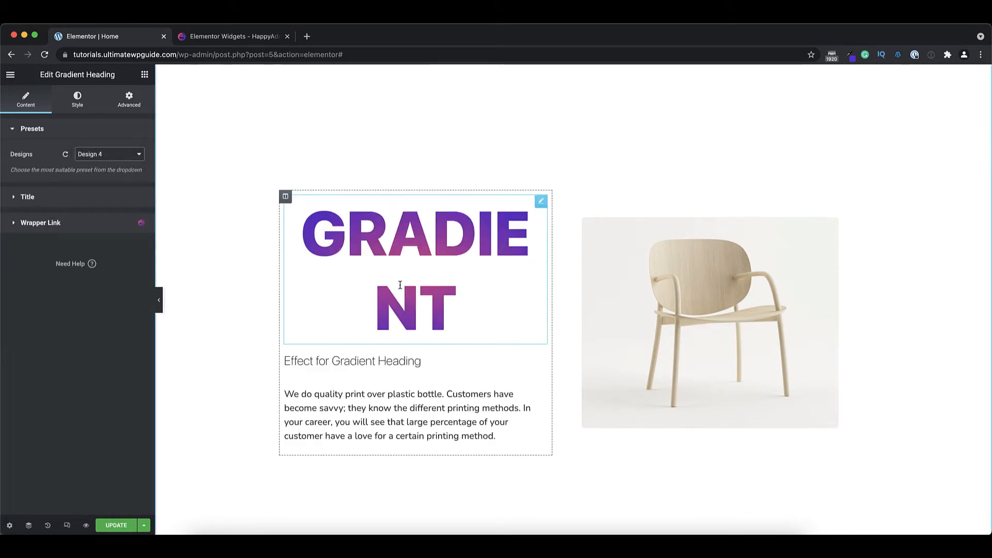
Try the Design 2 preset on the GRADIENT heading and switch it to Design 3
click(111, 154)
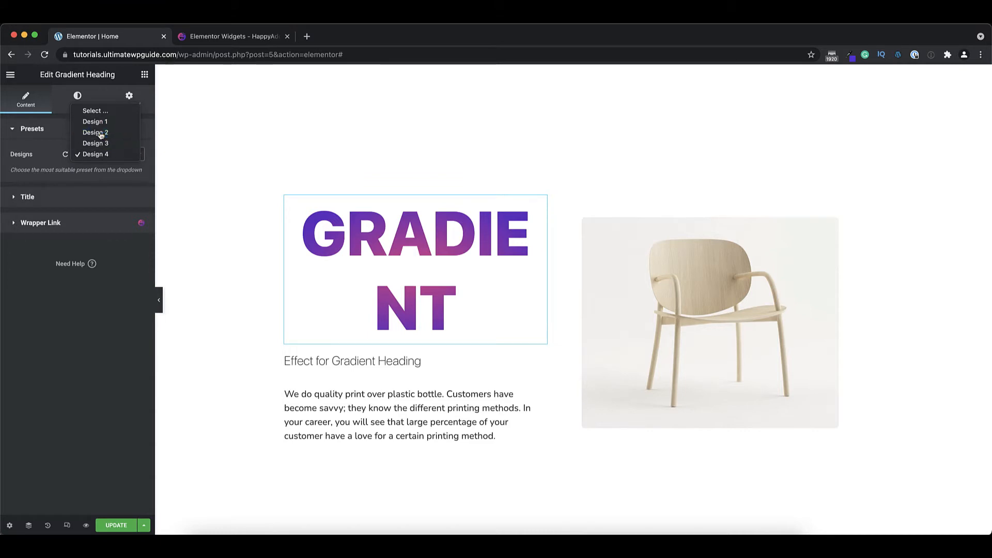
click(101, 134)
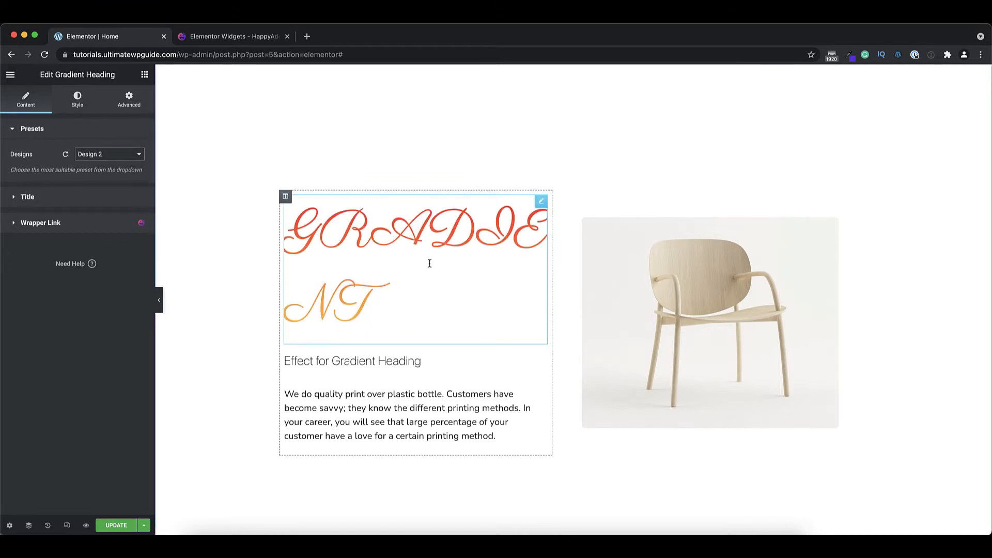
click(106, 155)
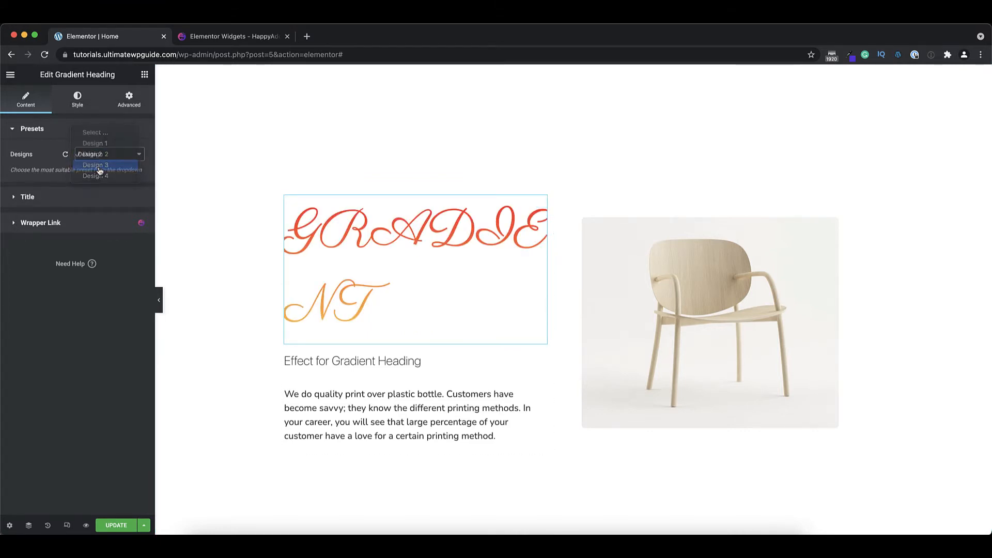
click(100, 169)
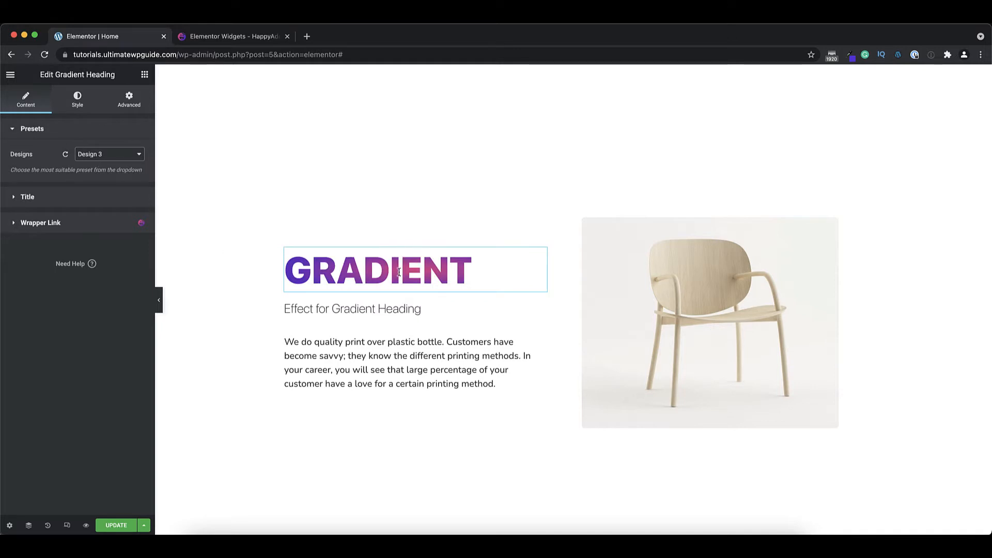
Examine the heading's title settings and try a solid text color before restoring the gradient text color
click(56, 197)
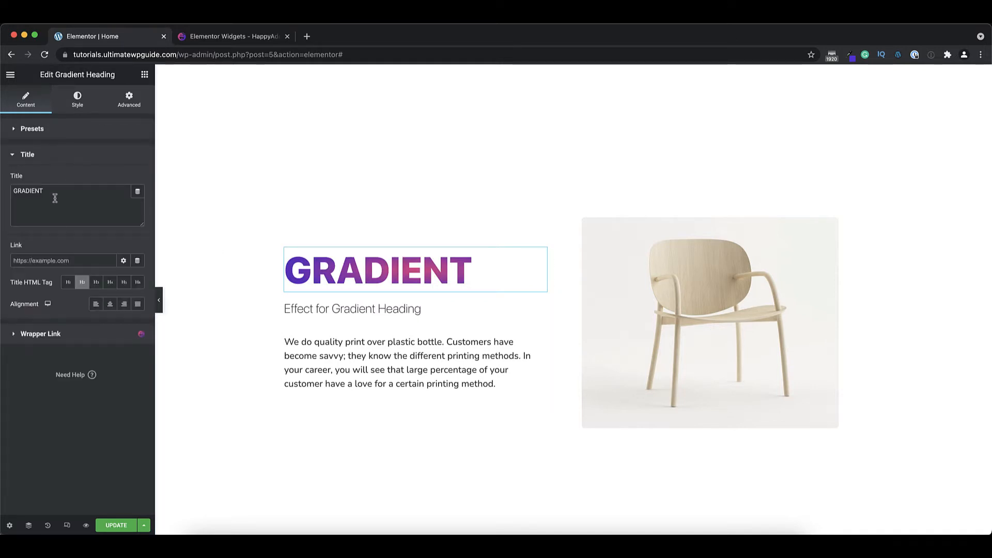
drag(52, 190, 6, 193)
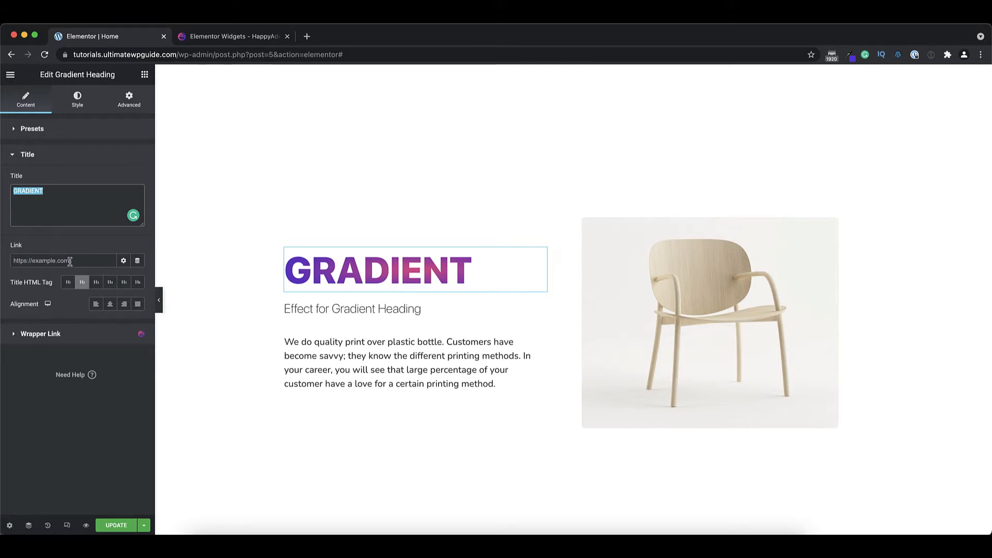
click(77, 103)
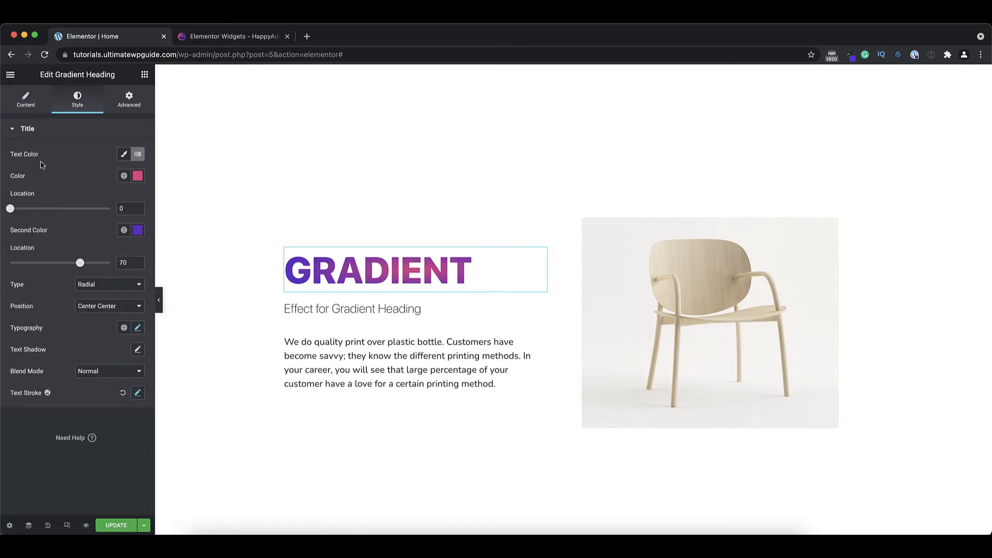
click(124, 156)
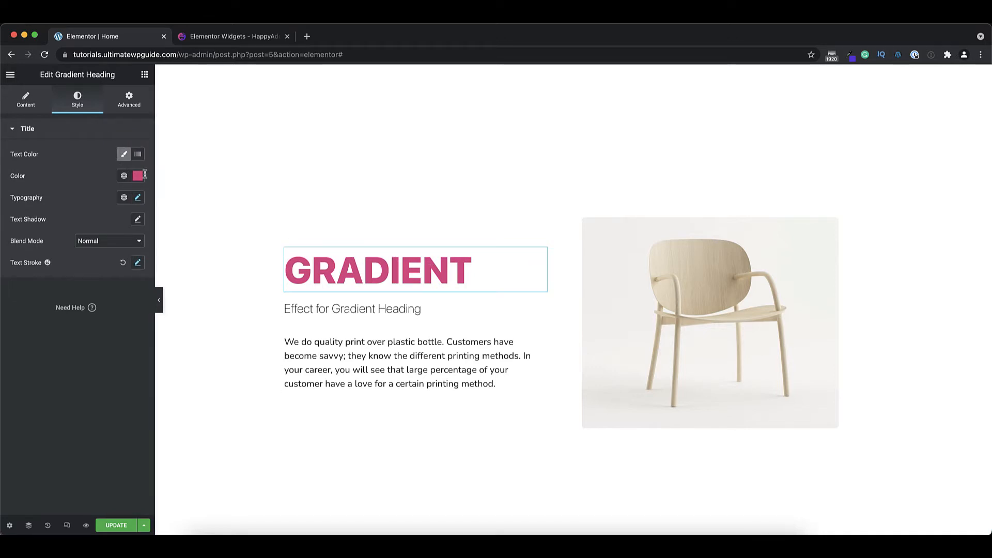
click(137, 160)
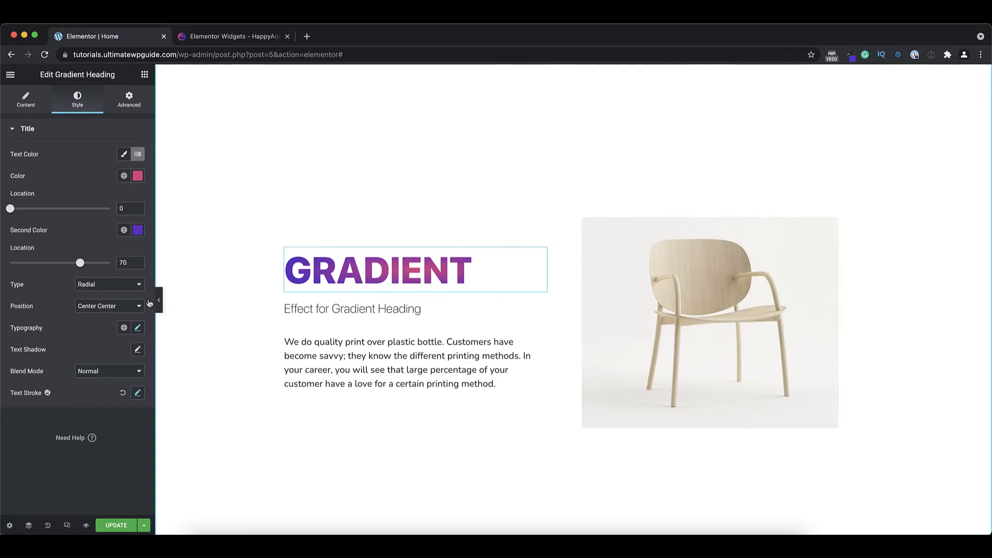
Set the heading gradient's first color location to 19 and second to 75, with the gradient type Linear
drag(10, 209, 30, 215)
mouse_move(80, 265)
mouse_down()
mouse_move(49, 266)
mouse_move(85, 266)
mouse_up()
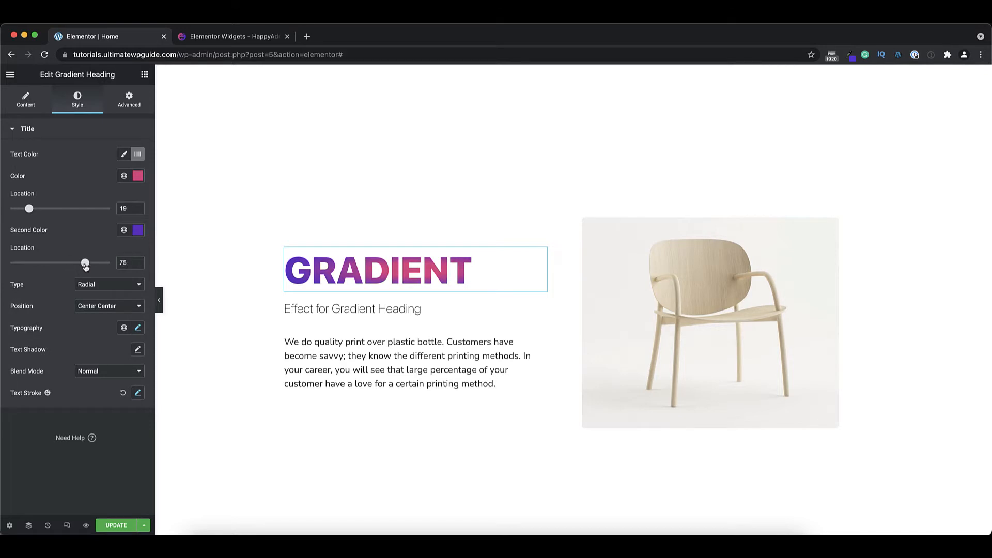
click(101, 286)
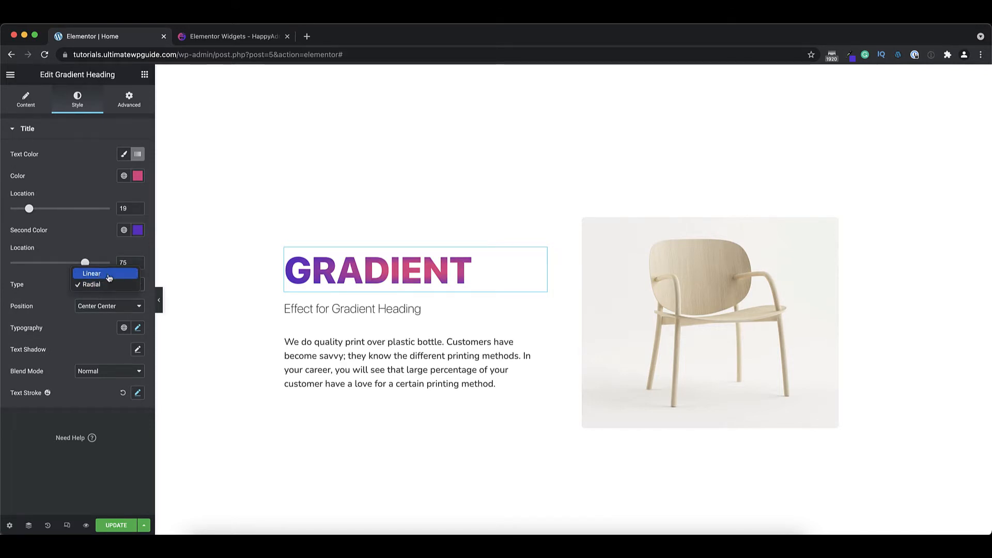
click(109, 276)
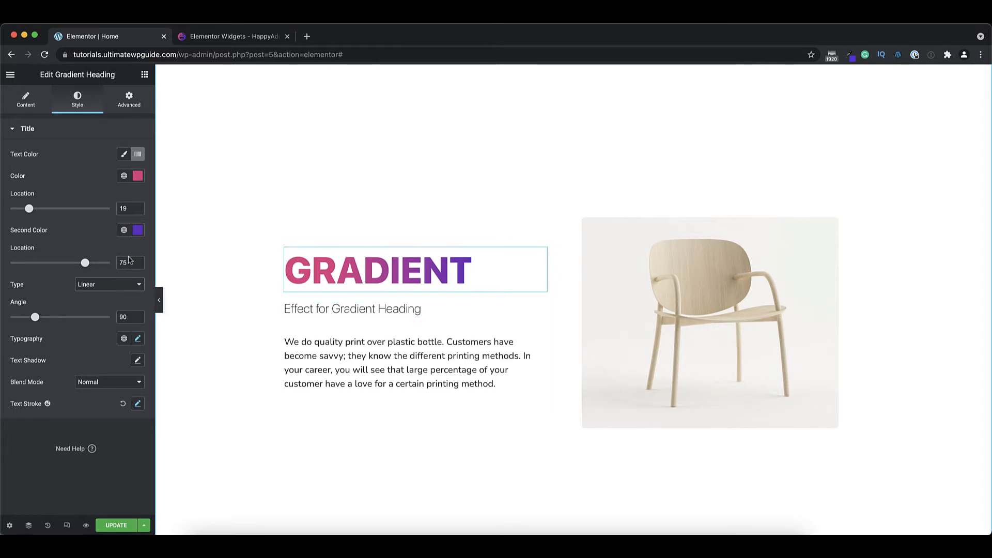
Adjust the heading's linear gradient to color locations 10 and 56 with an angle of 140
mouse_move(29, 209)
mouse_down()
mouse_move(42, 212)
mouse_move(20, 213)
mouse_up()
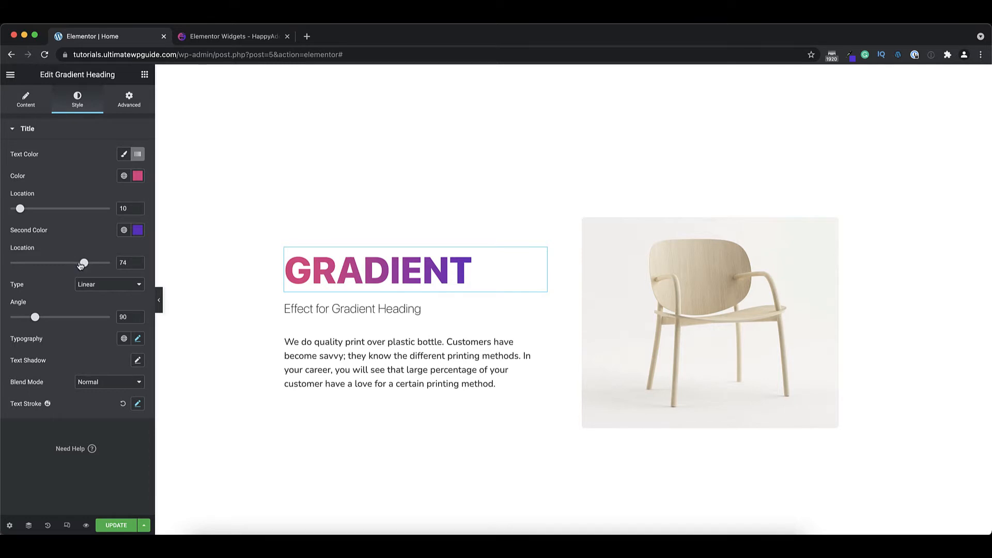
drag(85, 263, 67, 266)
mouse_move(36, 320)
mouse_down()
mouse_move(62, 322)
mouse_move(49, 320)
mouse_up()
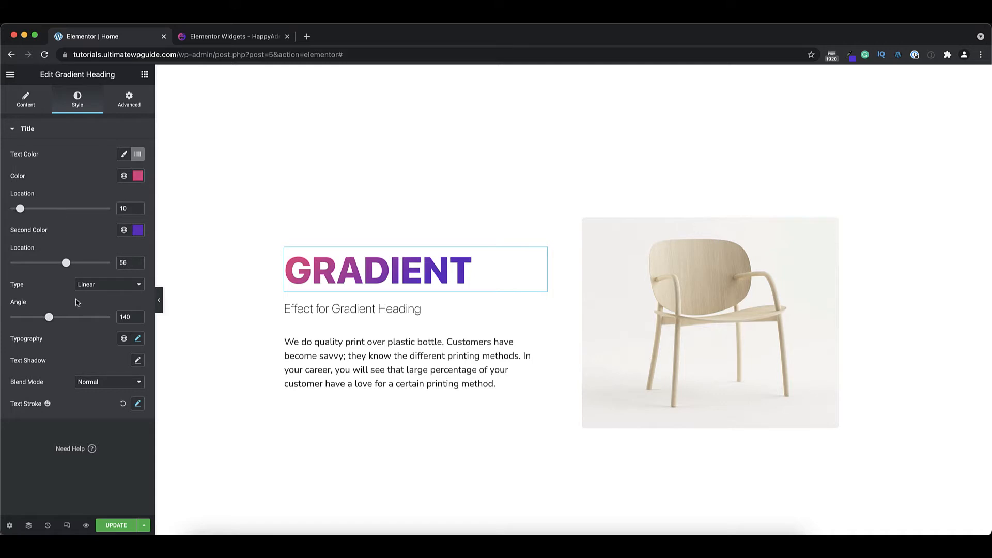
Examine the gradient heading's blend mode options and its text stroke color and width settings
click(120, 385)
click(66, 373)
click(137, 405)
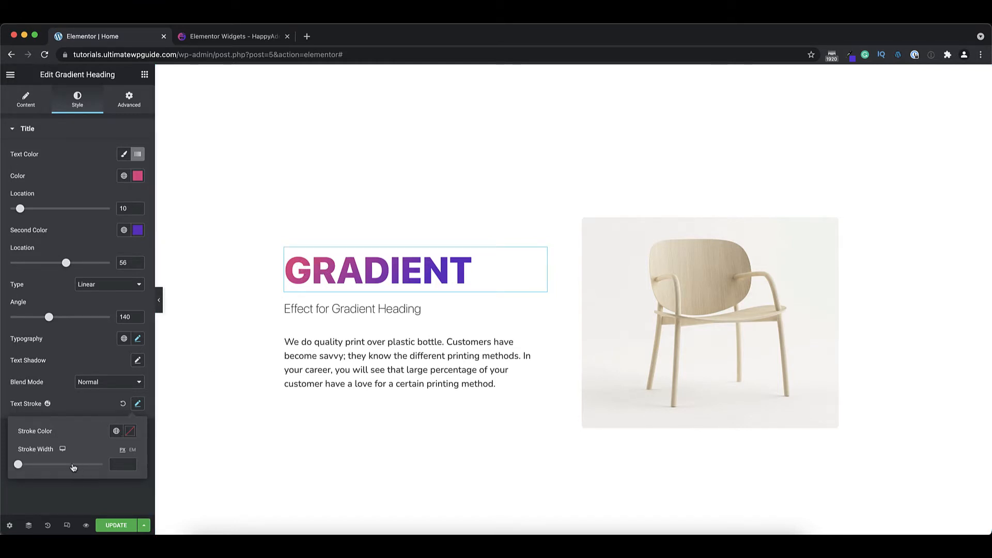
click(78, 409)
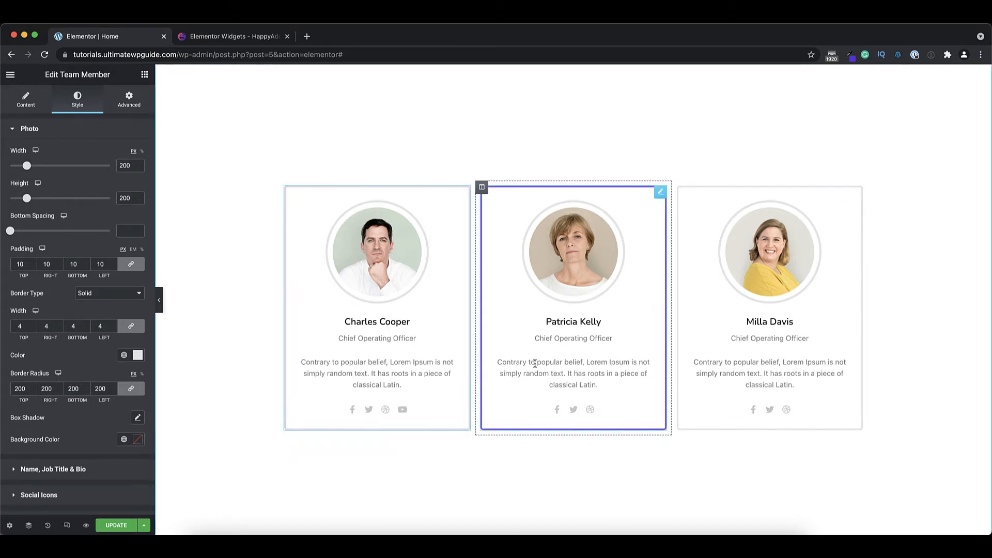
Apply the Design 2 preset to the first Team Member card
click(25, 102)
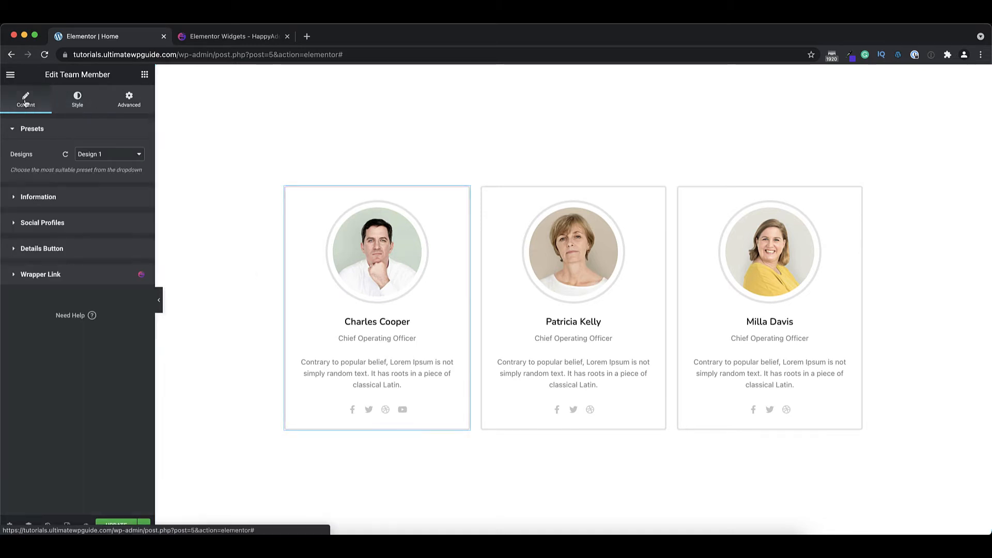
click(77, 157)
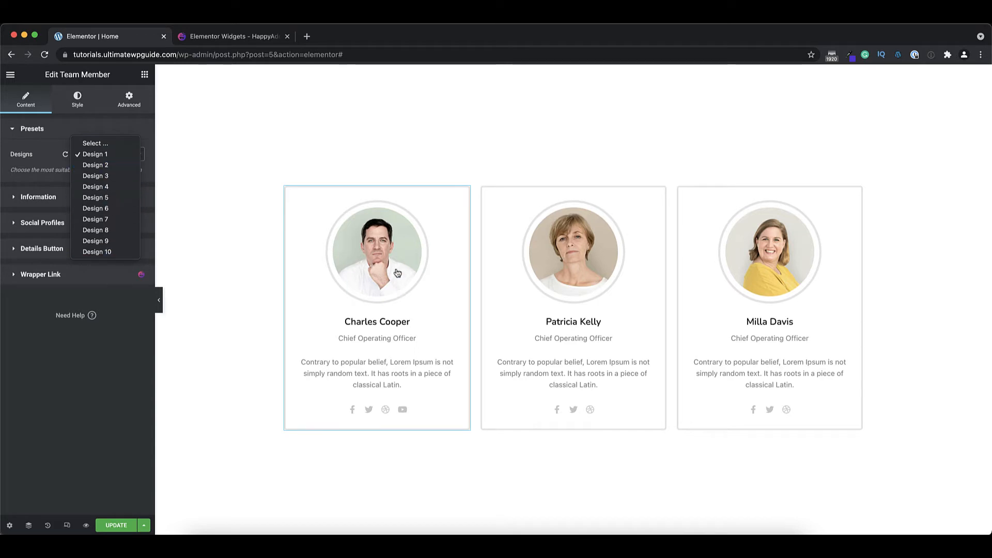
click(97, 165)
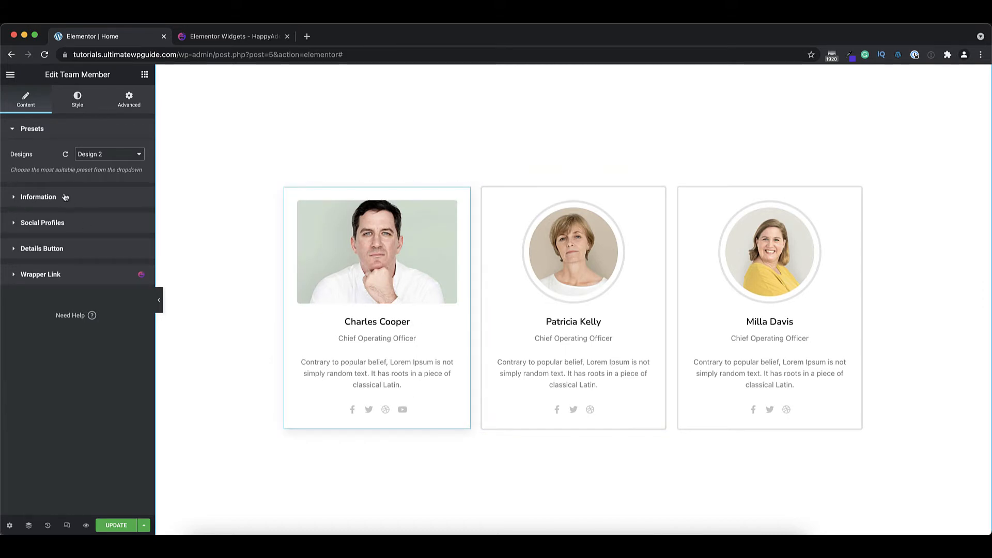
Try the default image masking shape on the first team member's photo and reset the masking
click(64, 197)
scroll(72, 204, down, 1)
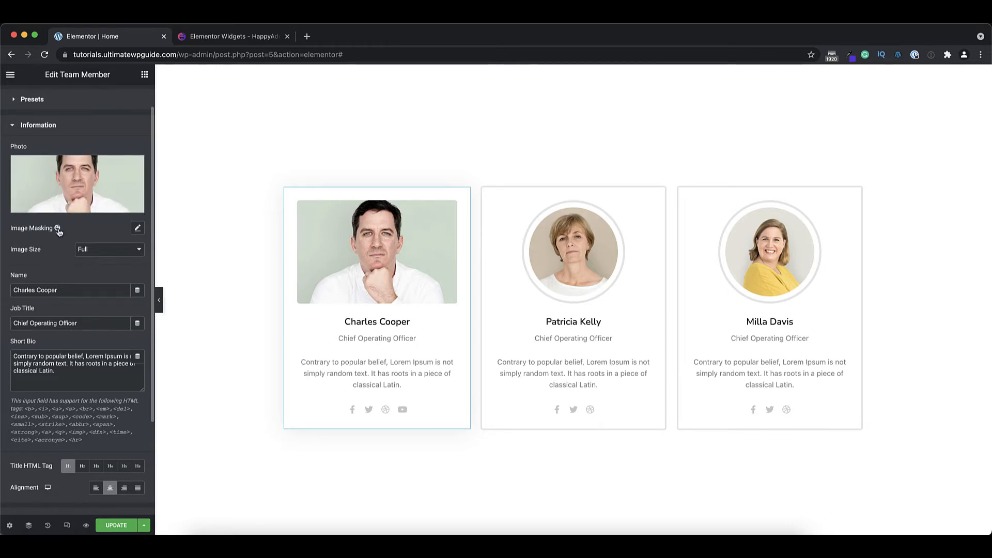
click(138, 231)
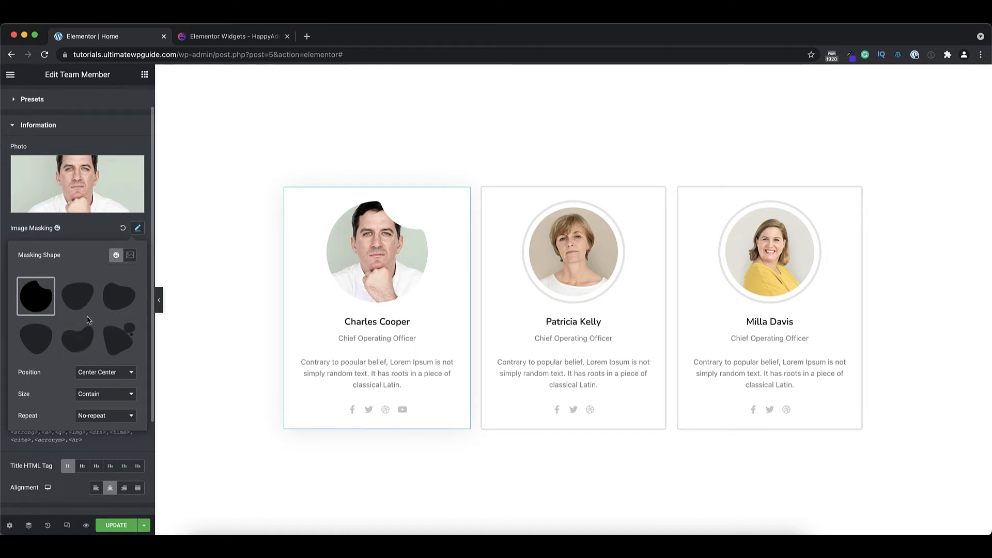
click(104, 236)
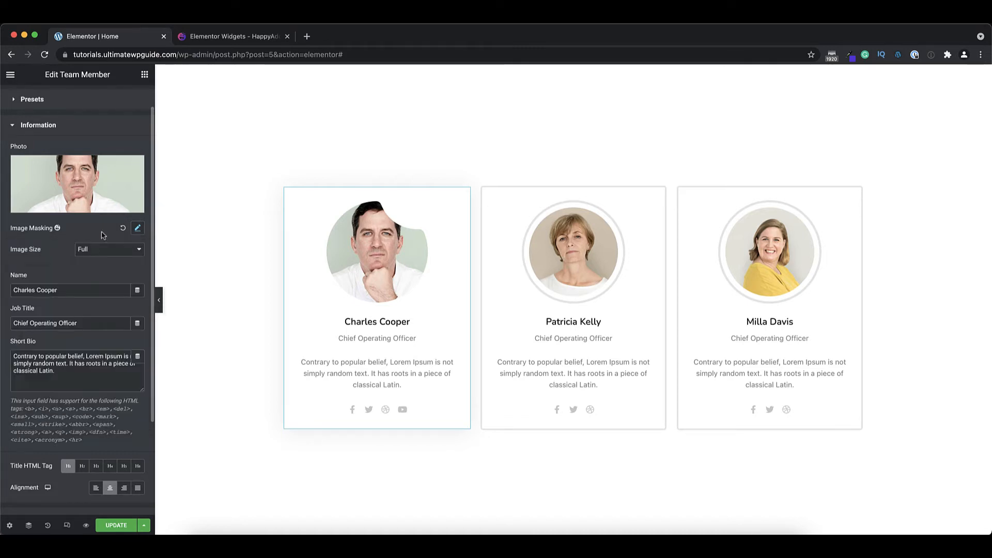
click(123, 228)
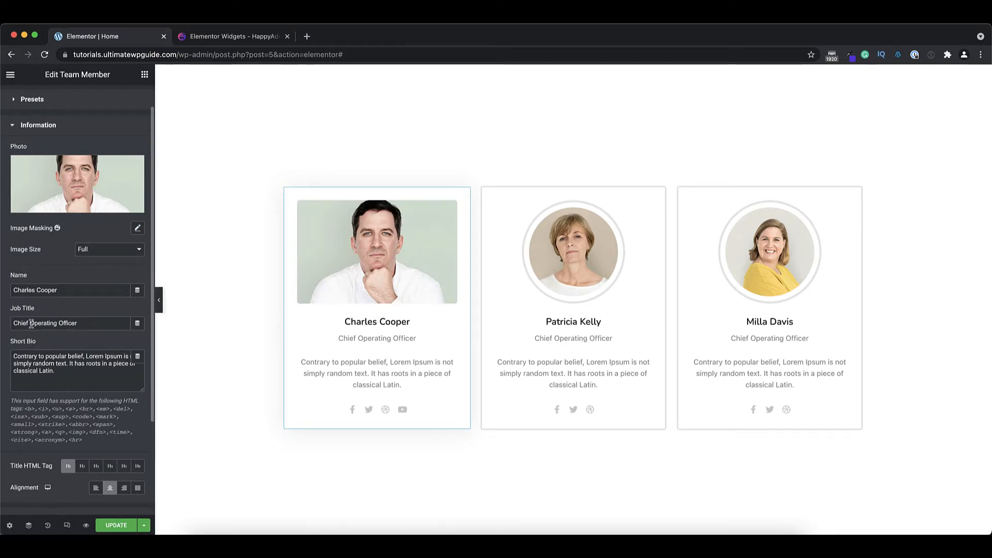
Delete the Youtube entry from the first team member's social profiles
scroll(77, 408, down, 5)
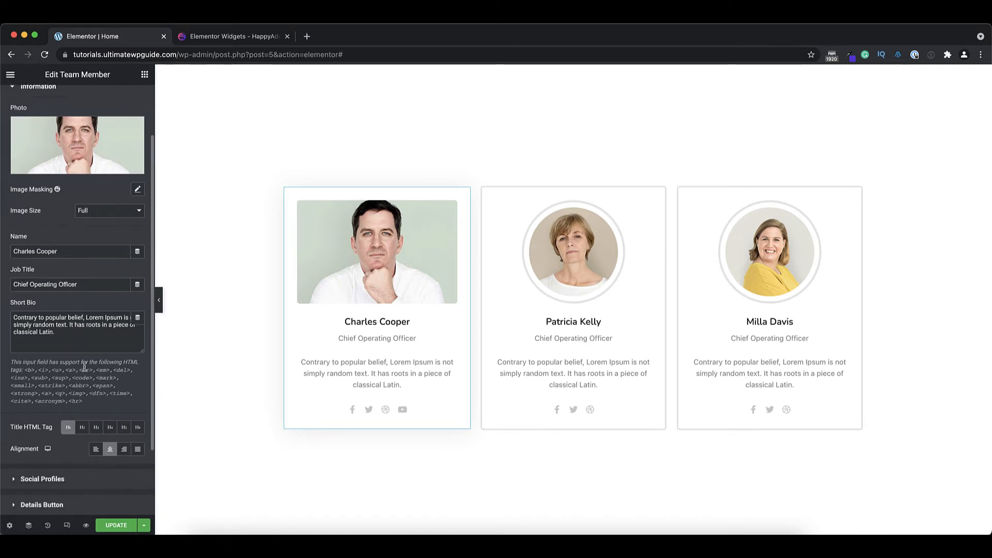
click(79, 419)
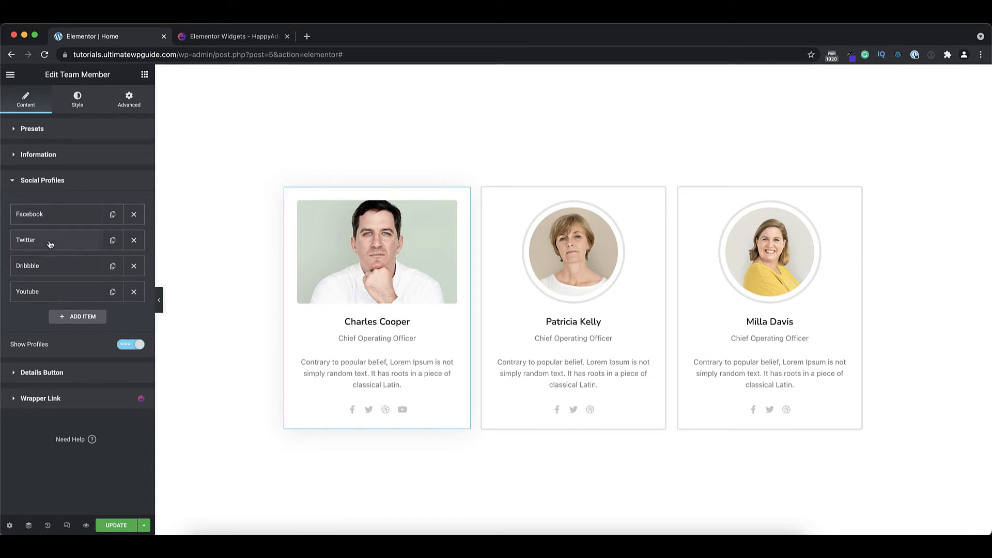
click(135, 293)
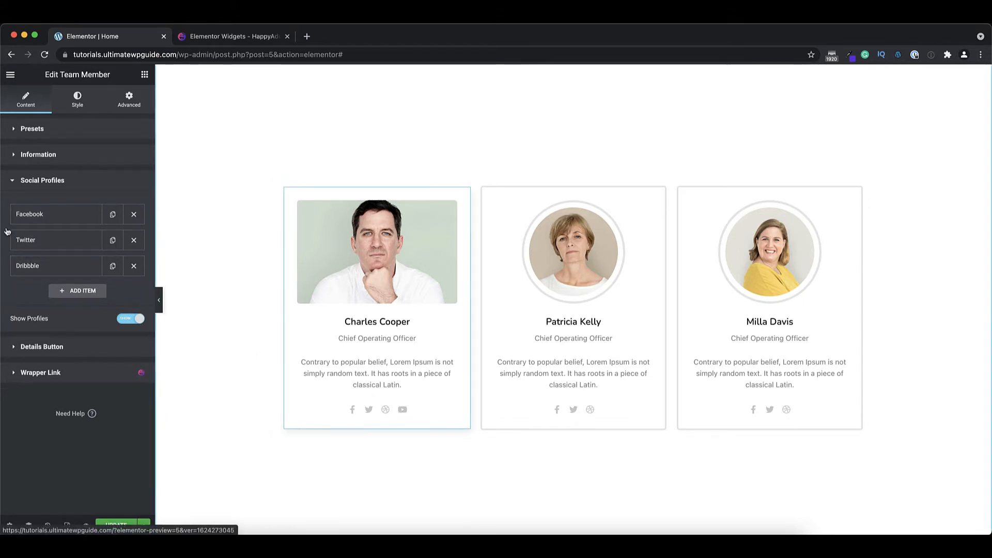
Add a new social profile item to the first team member and choose YouTube as its profile name
click(81, 294)
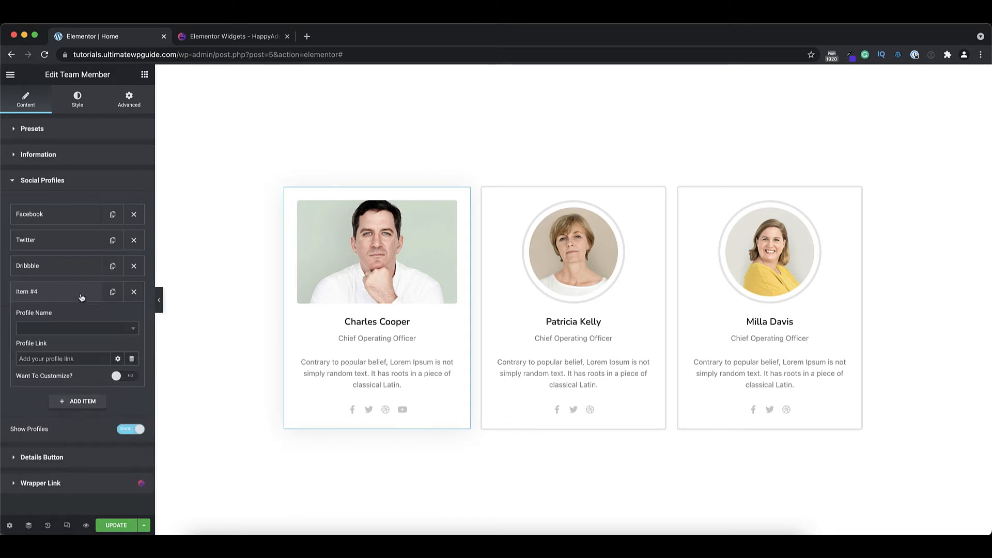
click(66, 329)
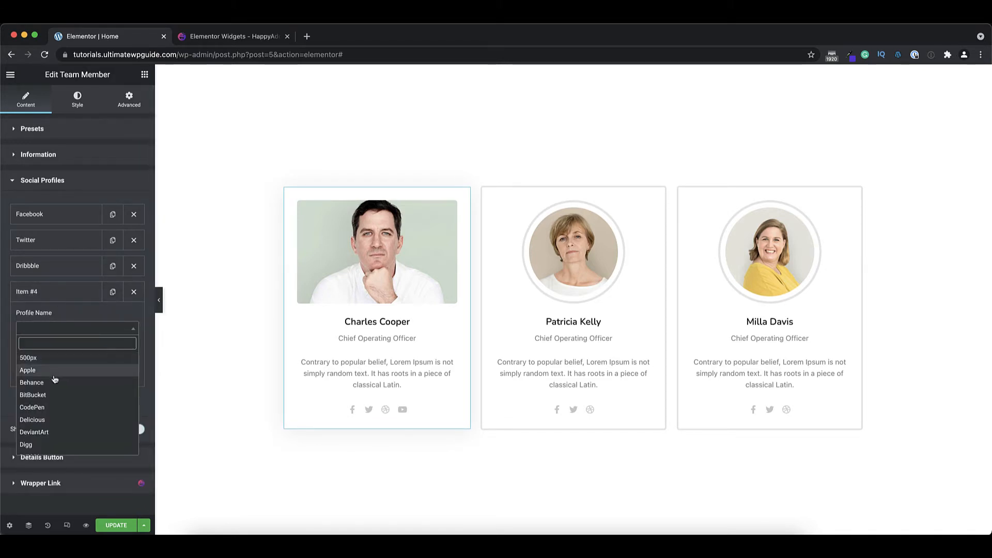
scroll(54, 379, down, 4)
scroll(55, 379, down, 5)
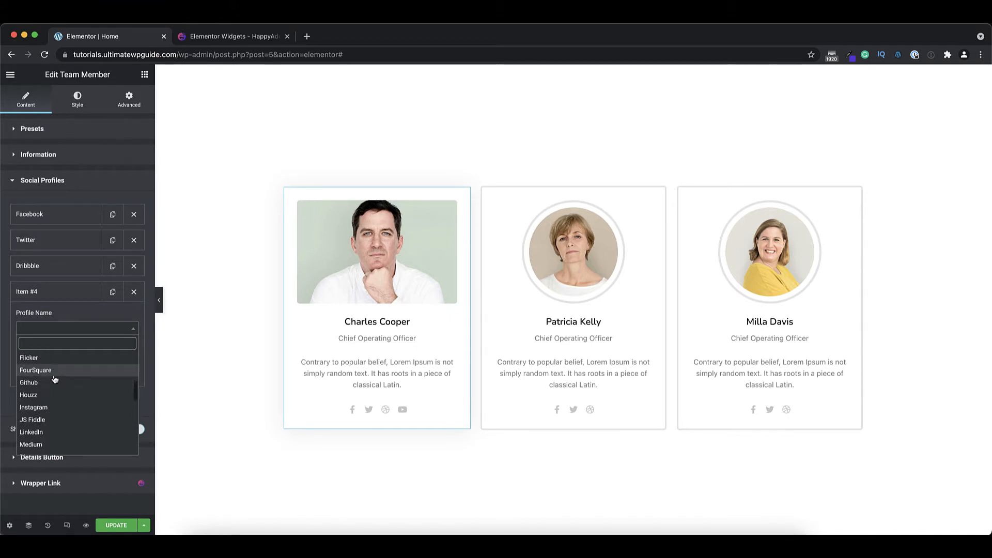
scroll(54, 379, down, 4)
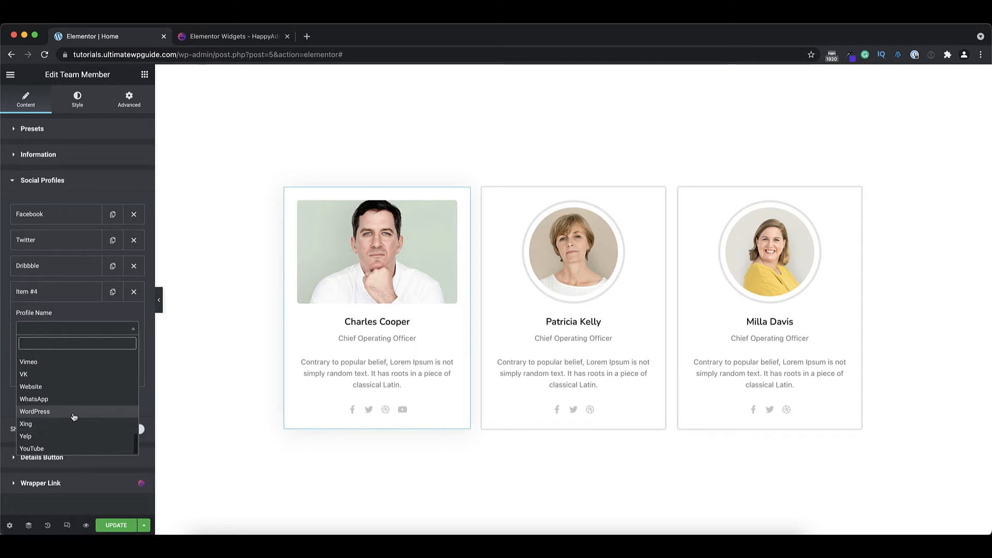
click(43, 448)
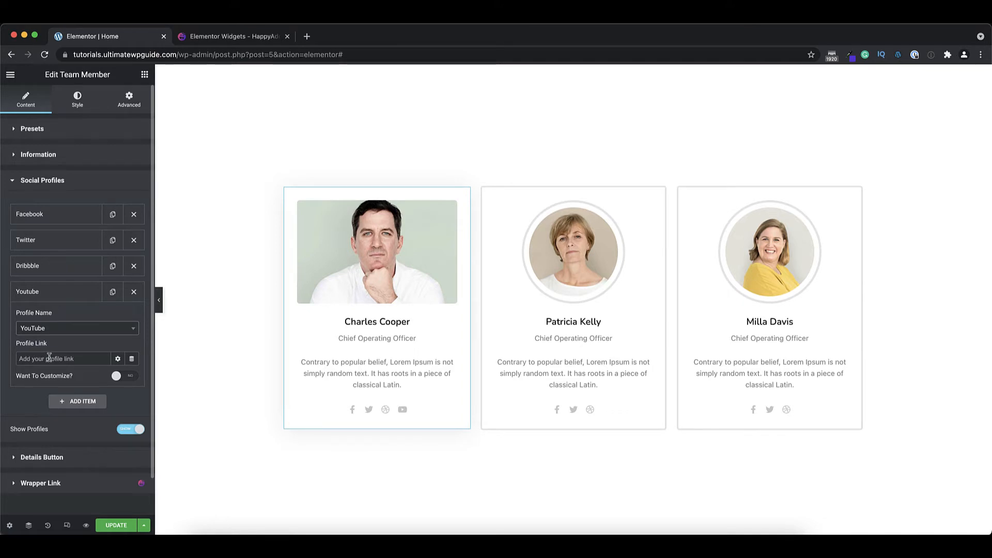
Examine the link options of the new YouTube profile item, then collapse them
click(117, 359)
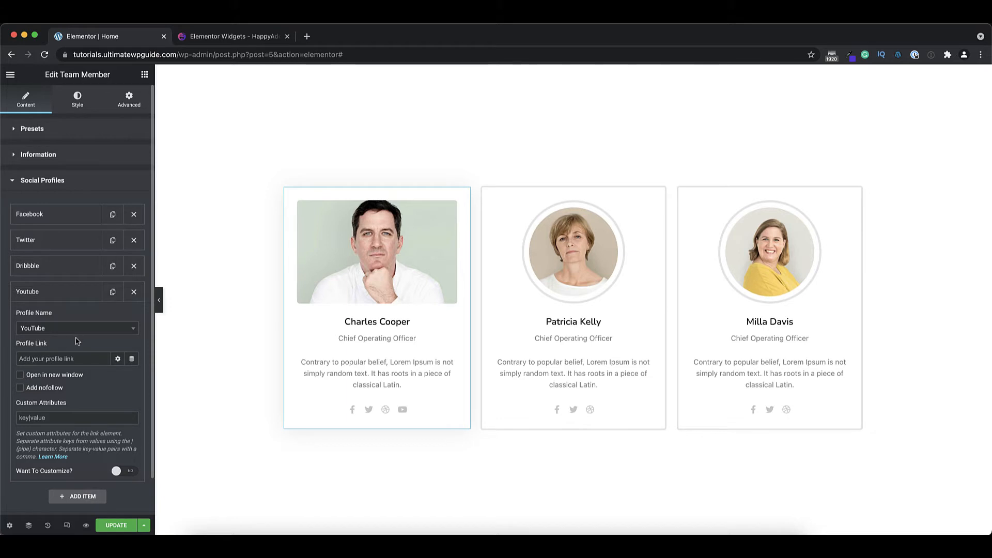
click(74, 294)
click(74, 294)
scroll(93, 376, down, 1)
click(118, 340)
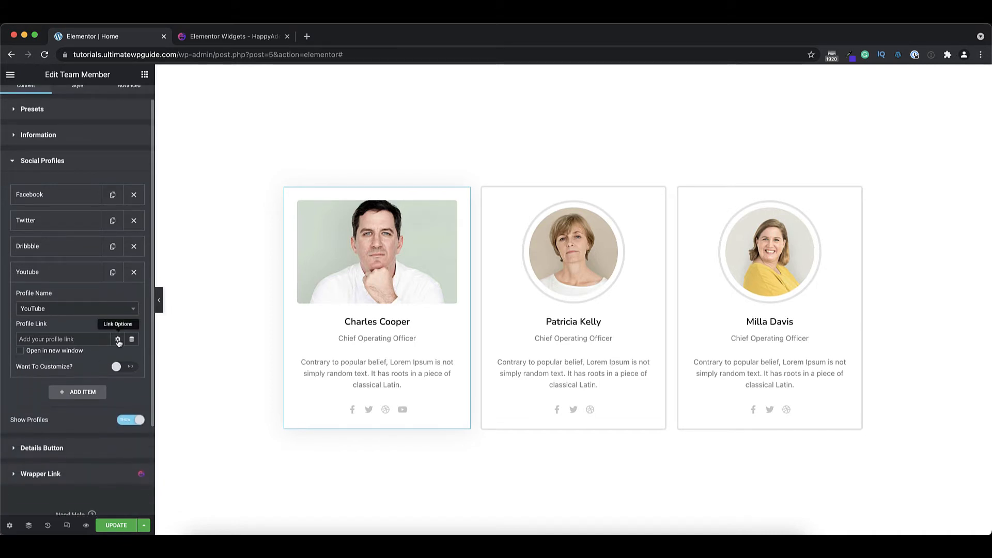
Try customization on the YouTube profile item, review its normal and hover color options, and turn customization back off
click(116, 357)
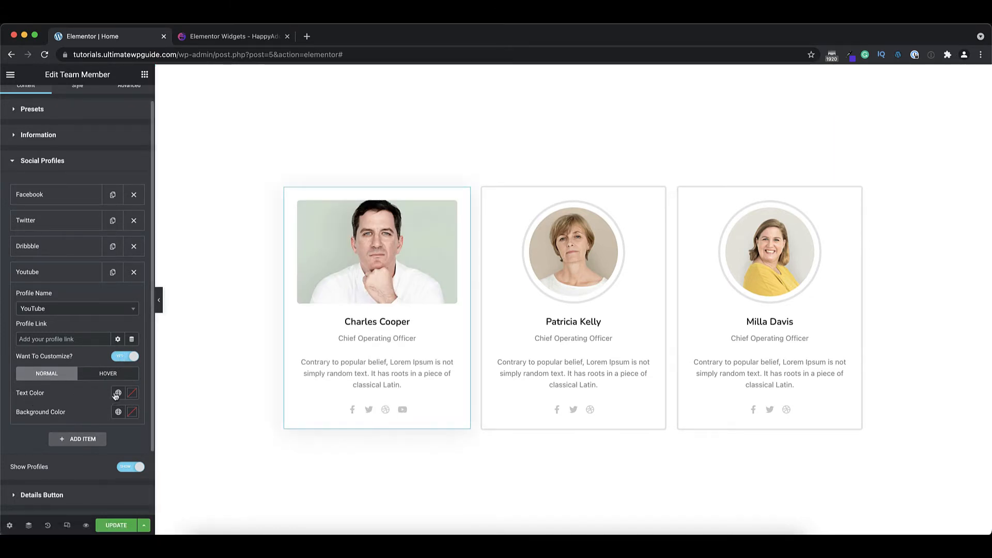
click(98, 377)
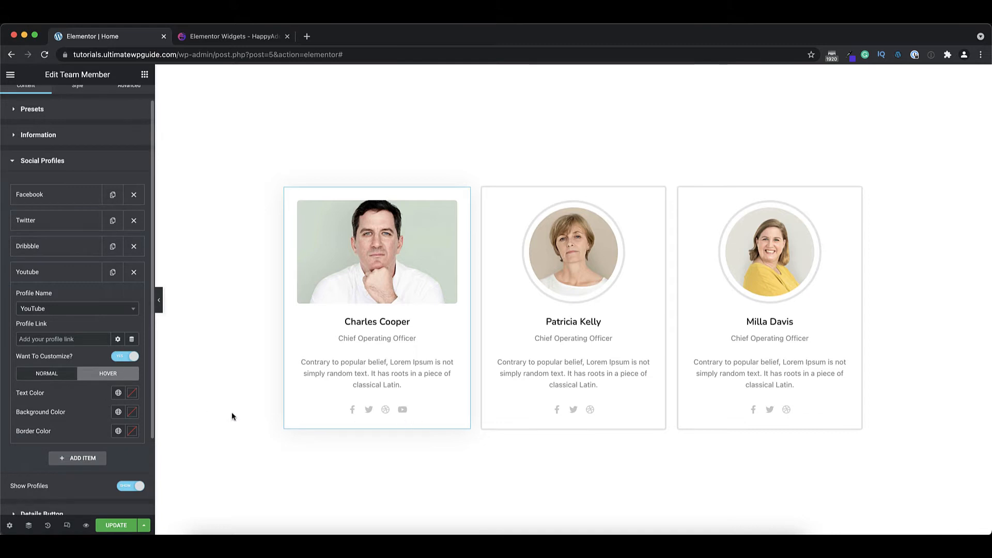
click(59, 379)
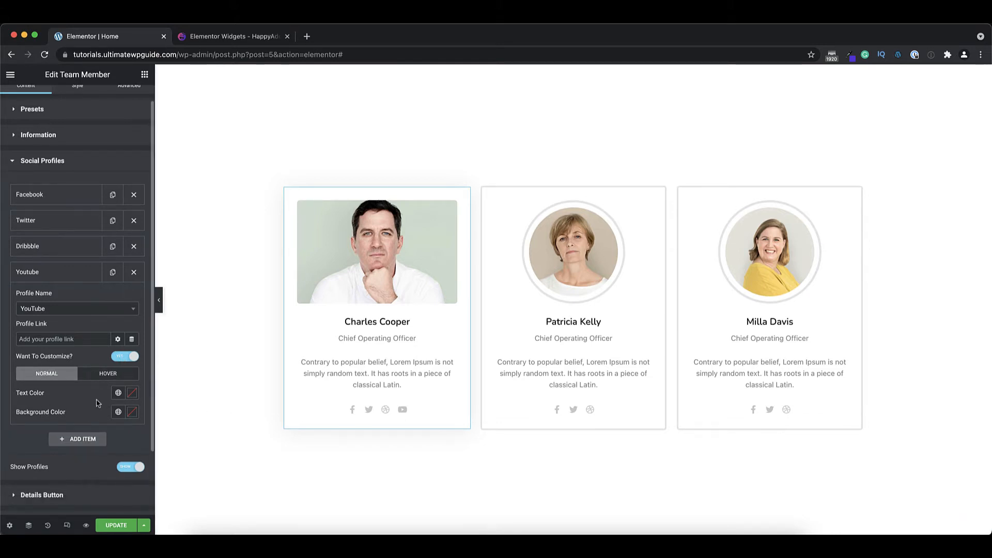
click(121, 358)
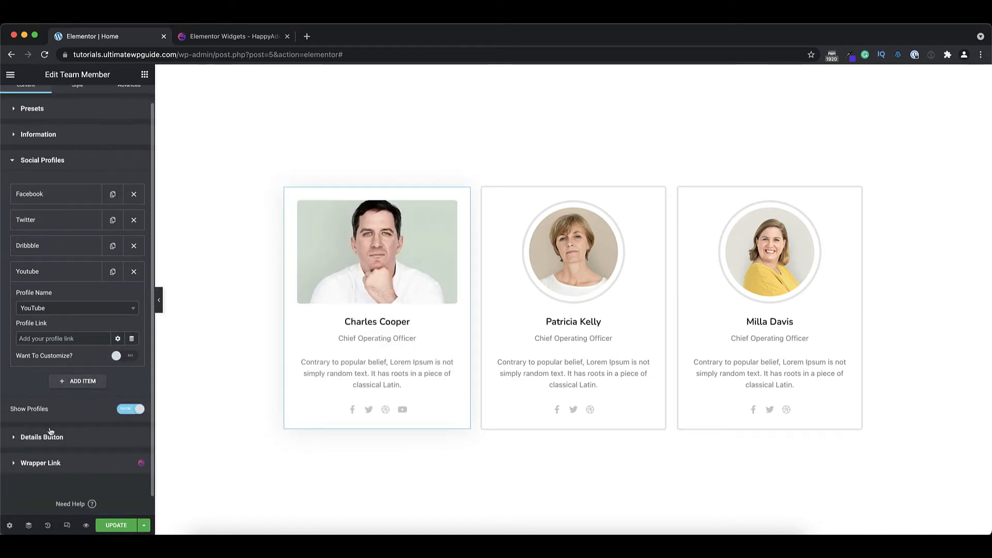
Try hiding the first team member's social profiles and show them again
scroll(102, 401, down, 1)
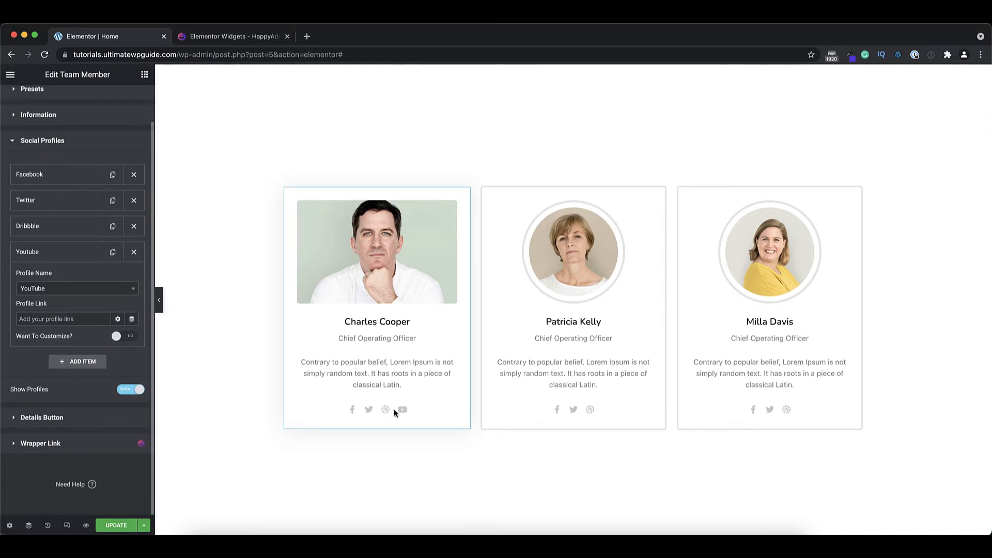
click(126, 392)
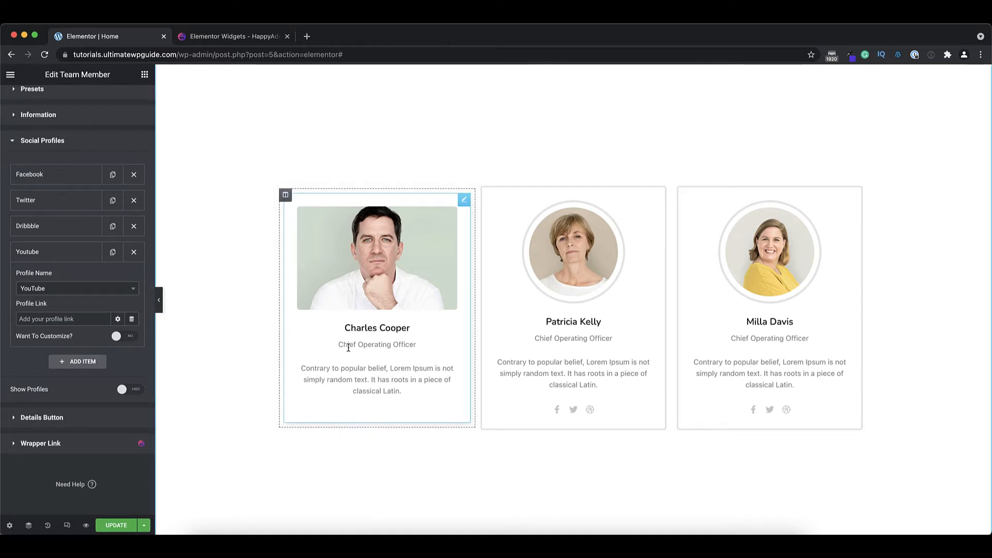
click(138, 390)
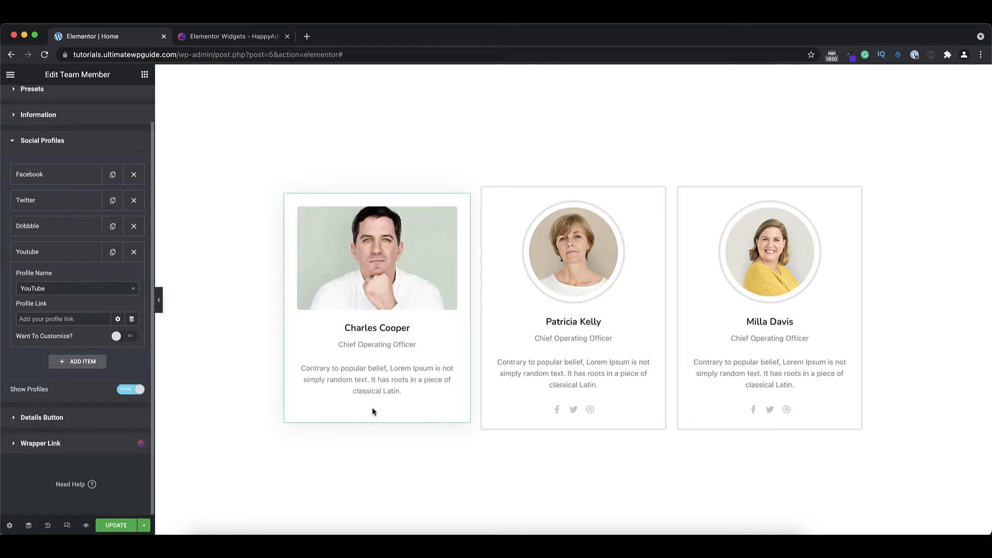
Try showing the details button on the first team member card, check its text setting, and hide the button again
click(53, 421)
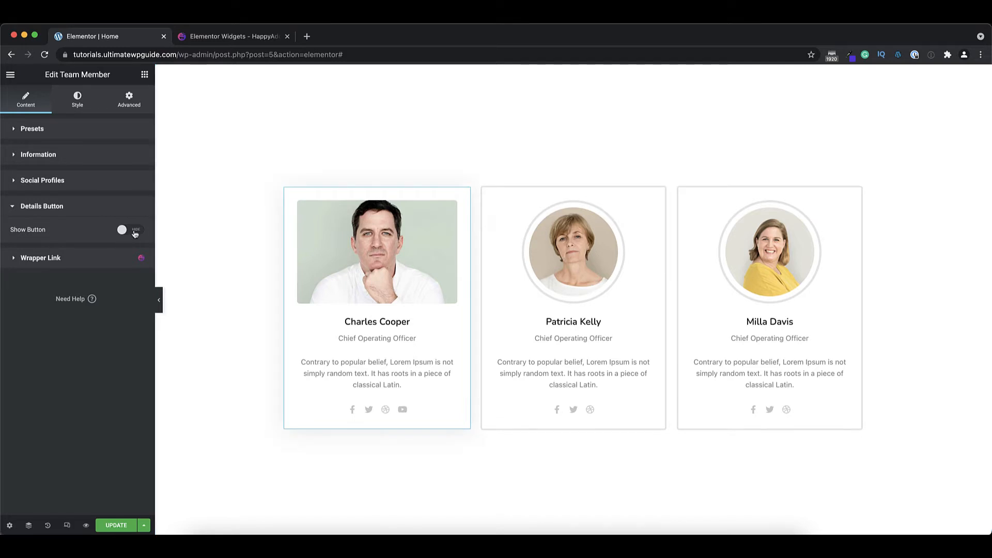
click(134, 231)
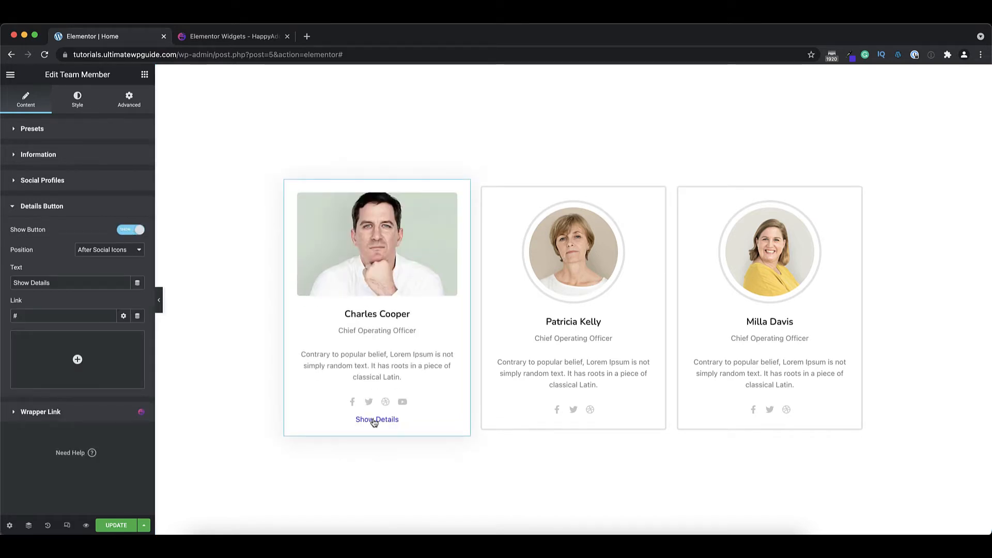
drag(49, 284, 17, 284)
click(57, 283)
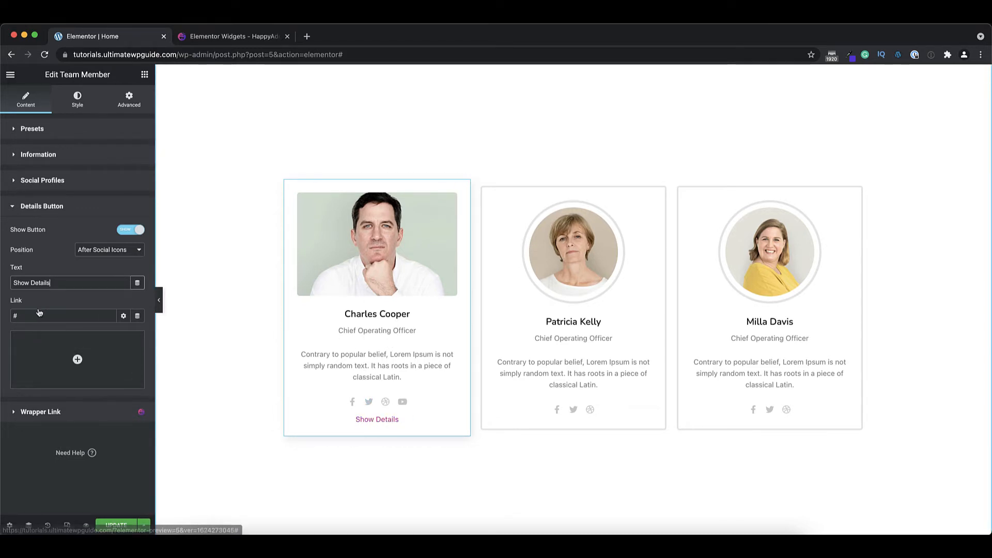
click(128, 231)
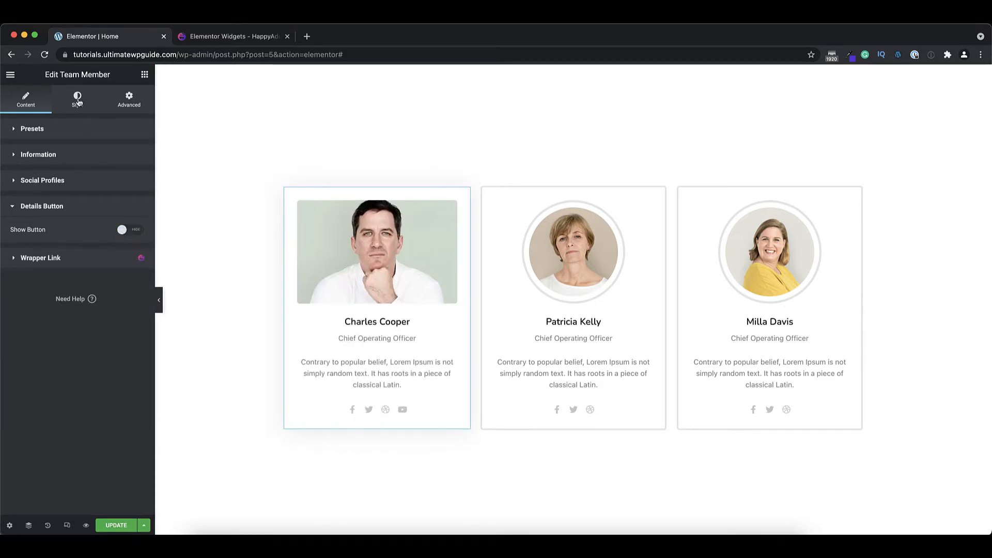
Examine the Team Member style settings for the photo, the name, job title and bio, and the social icons
click(78, 101)
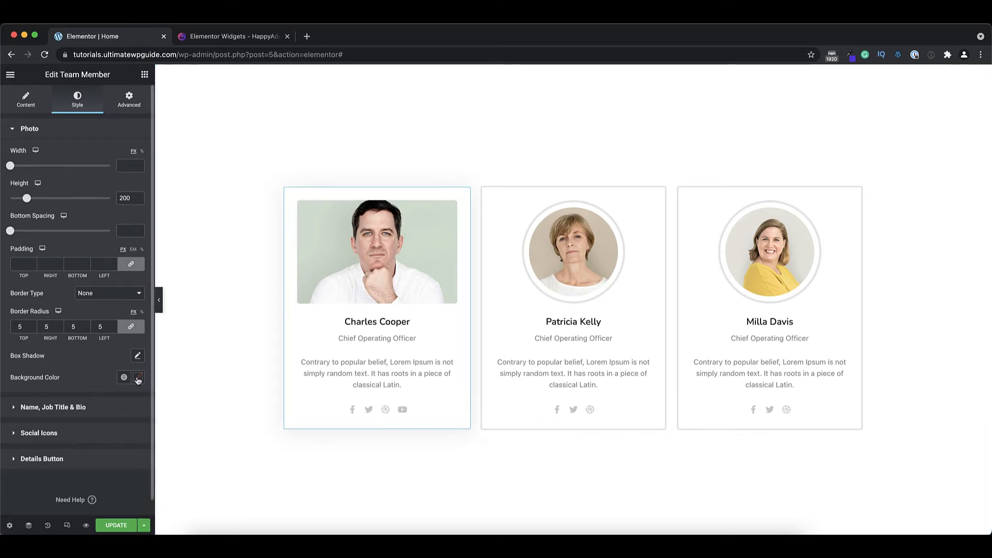
click(71, 408)
scroll(57, 305, down, 2)
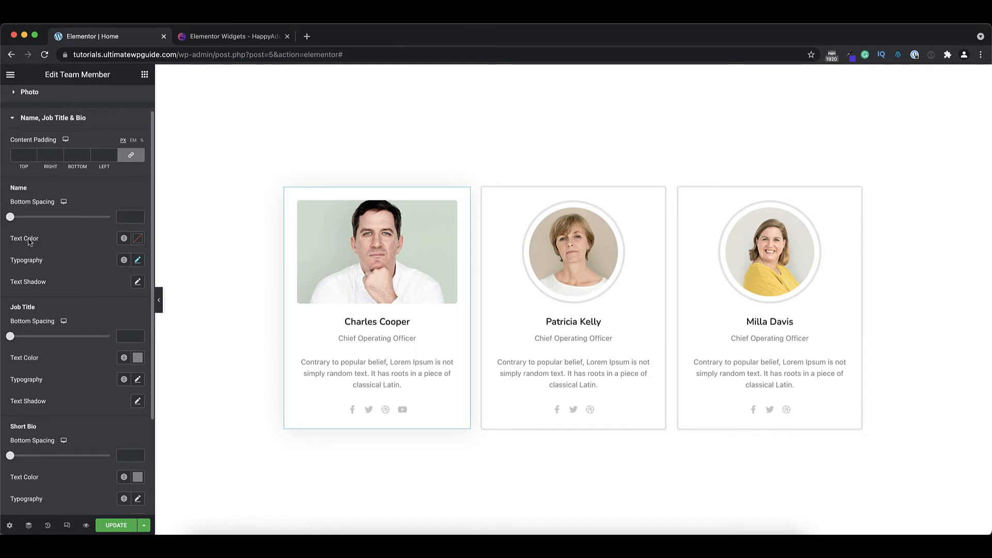
scroll(117, 307, down, 5)
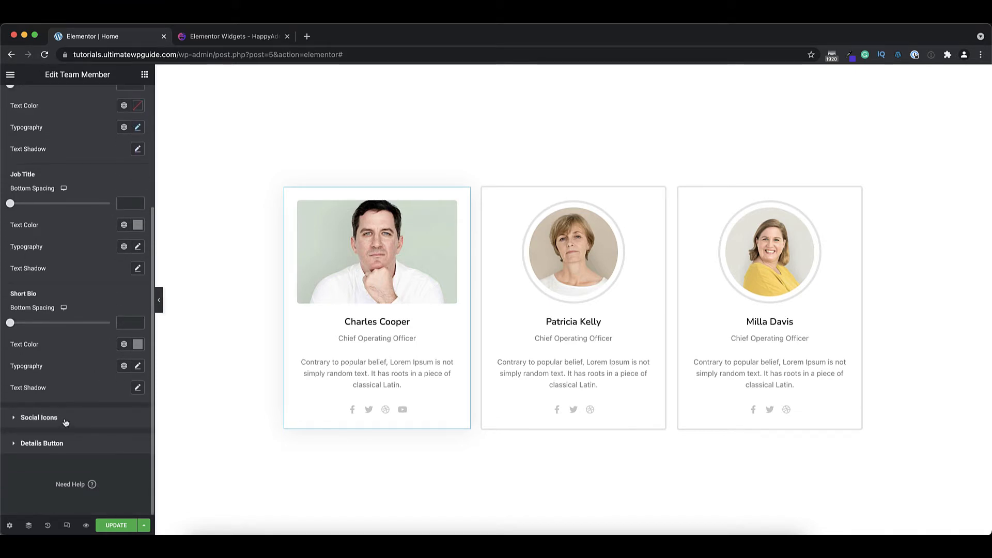
click(65, 422)
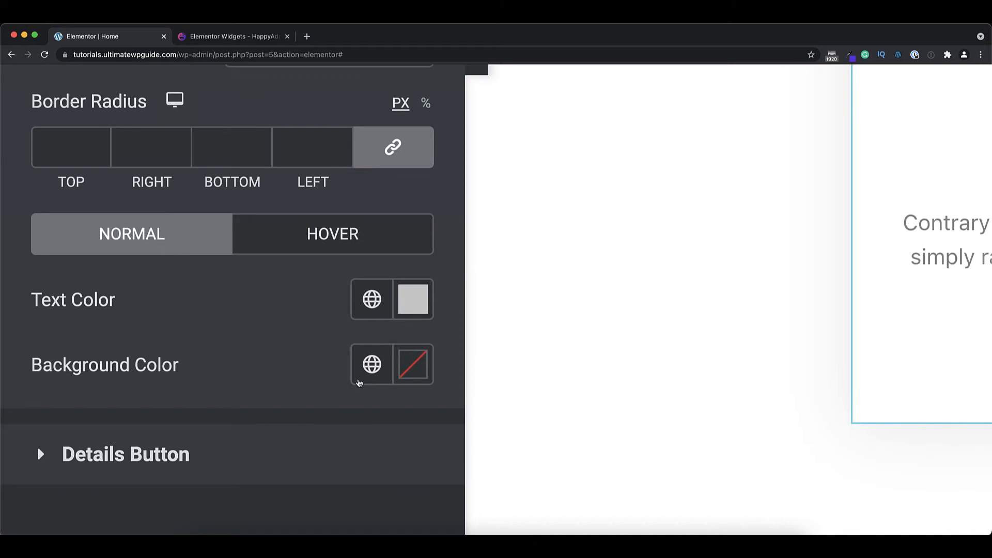
key(super+0)
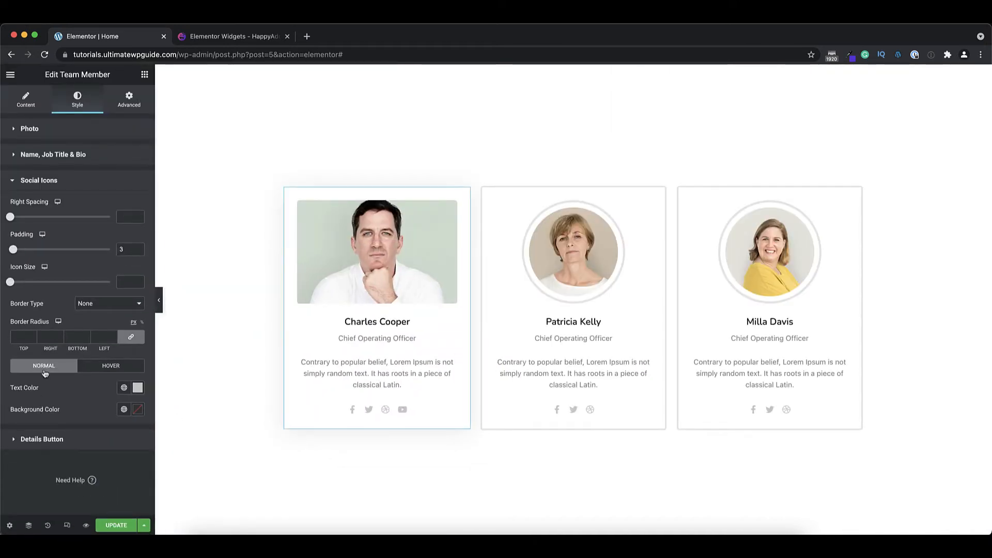
Examine the Team Member normal and hover colors for the social icons and the style settings of the details button
click(108, 367)
click(39, 367)
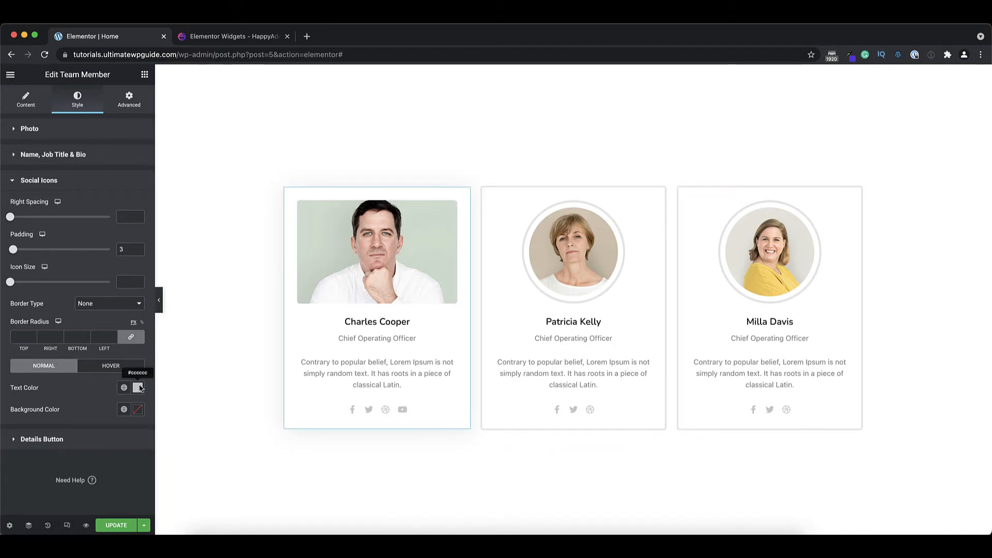
click(73, 440)
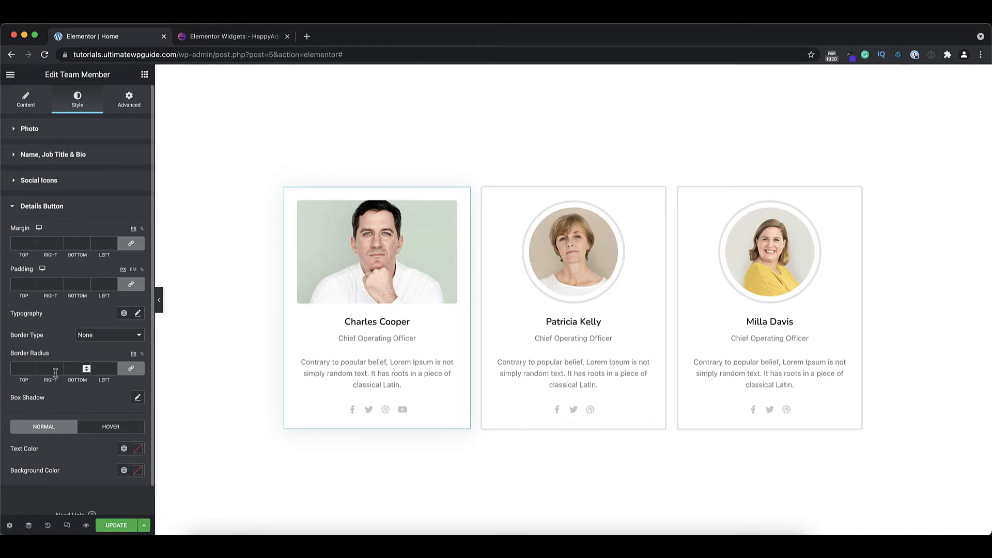
scroll(94, 398, down, 2)
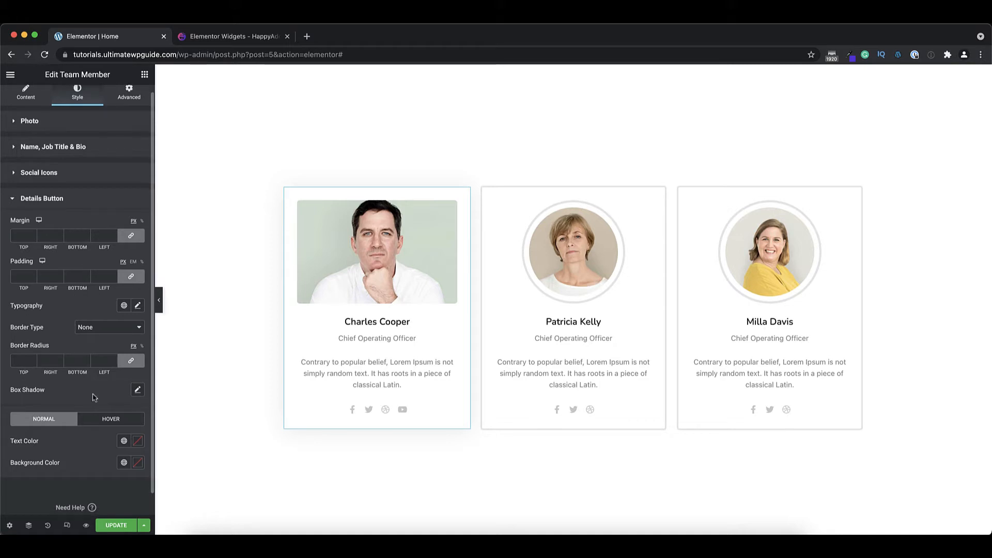
click(99, 398)
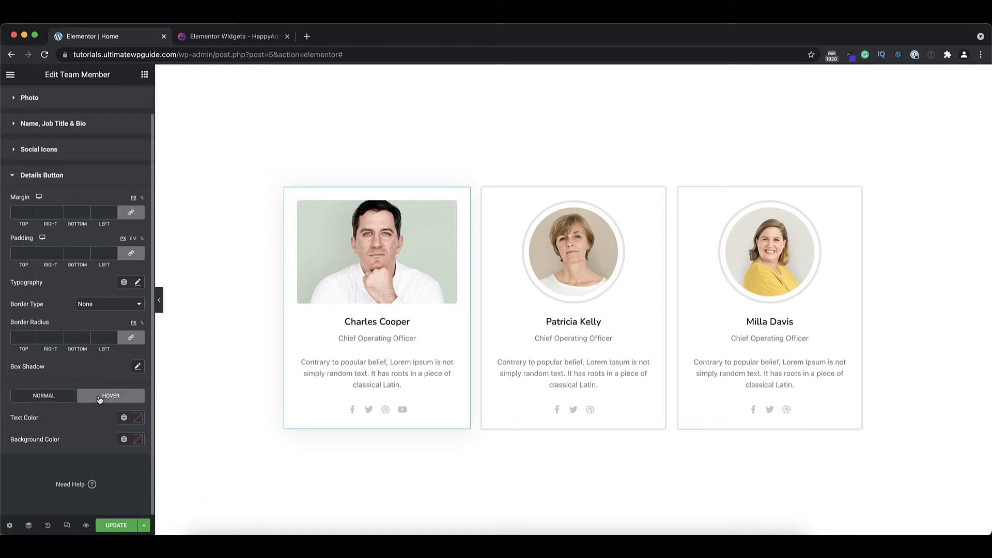
click(55, 398)
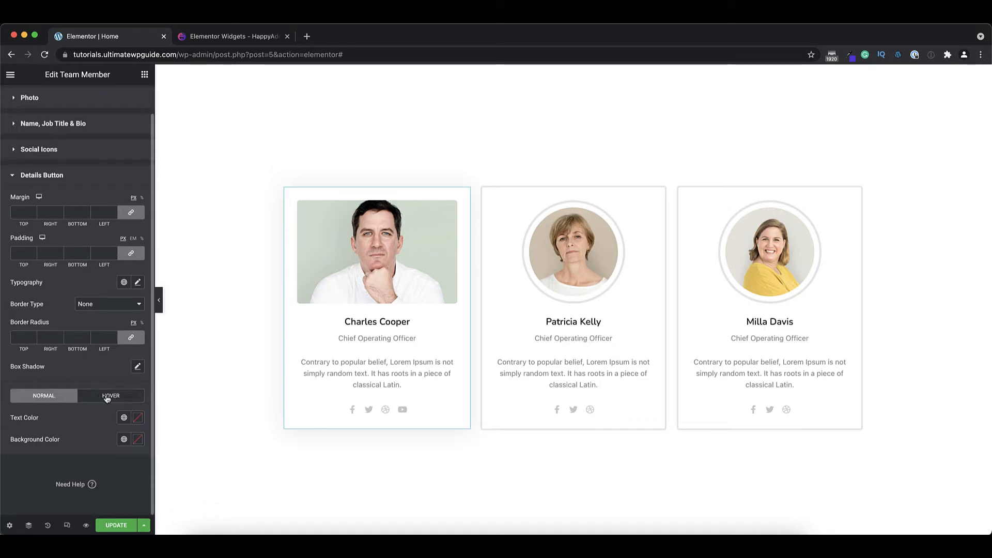
click(108, 397)
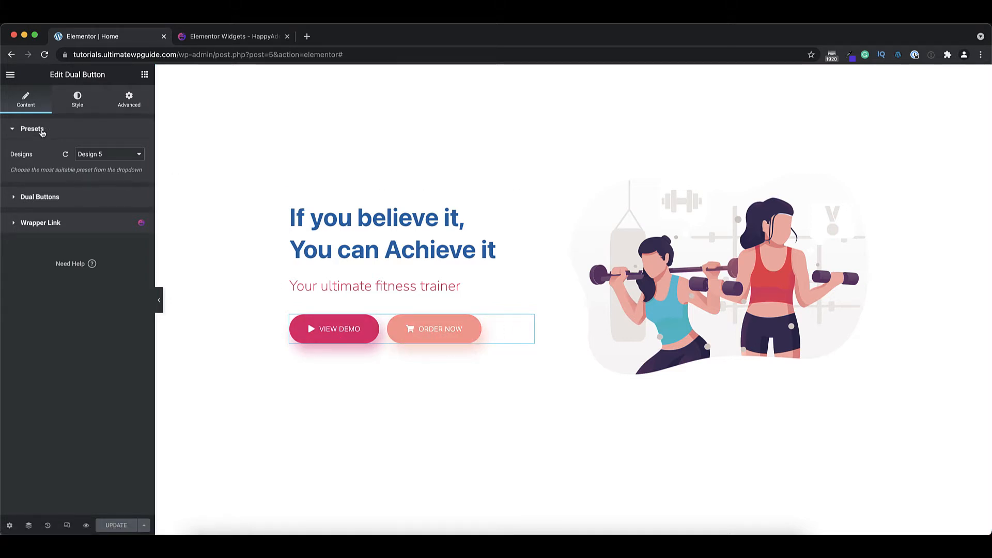
Review the Dual Button preset designs and the content settings of its primary button, connector and secondary button
click(141, 155)
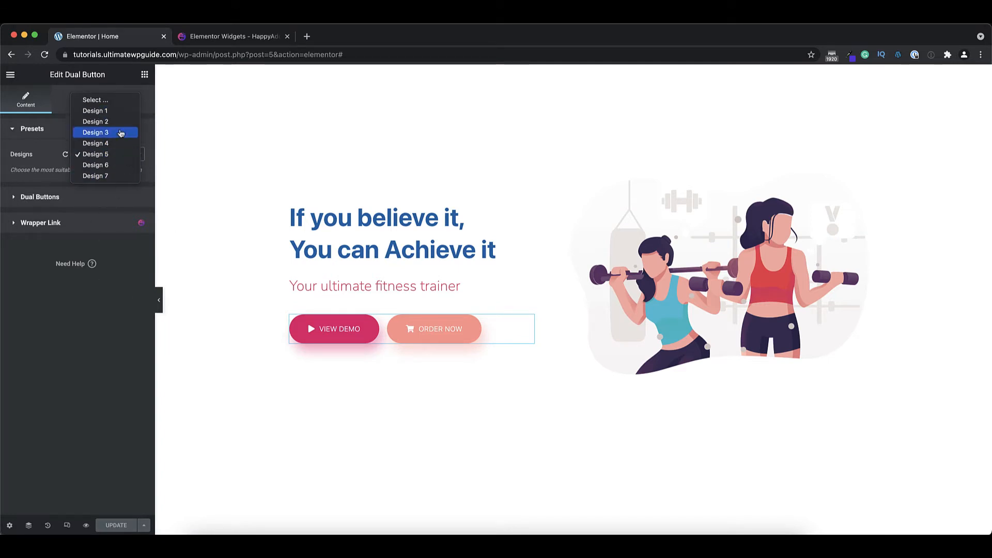
click(105, 295)
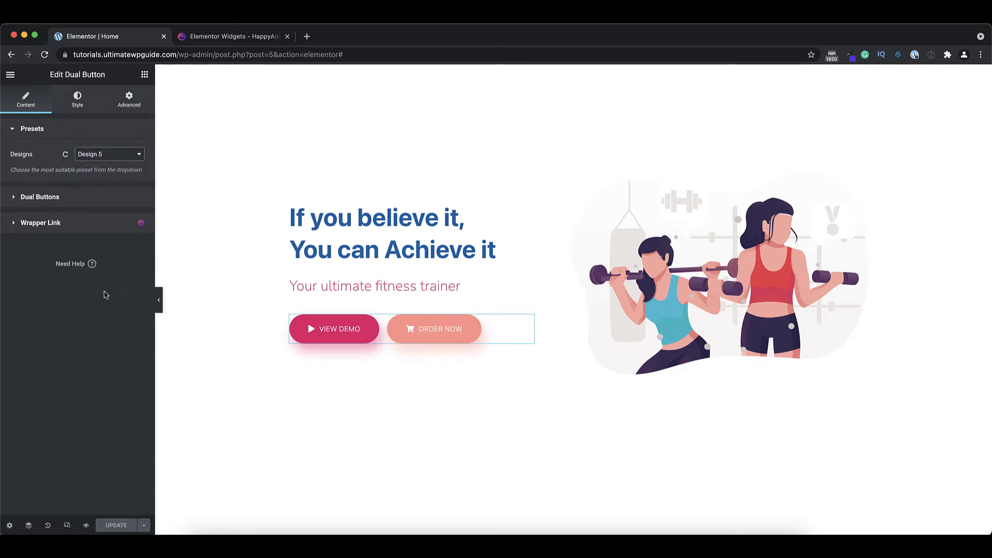
click(72, 197)
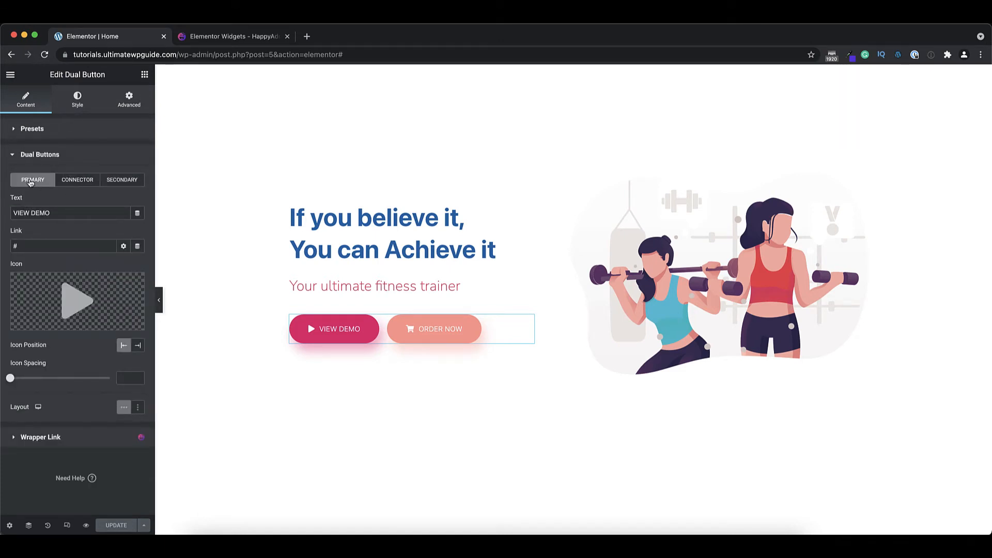
click(83, 181)
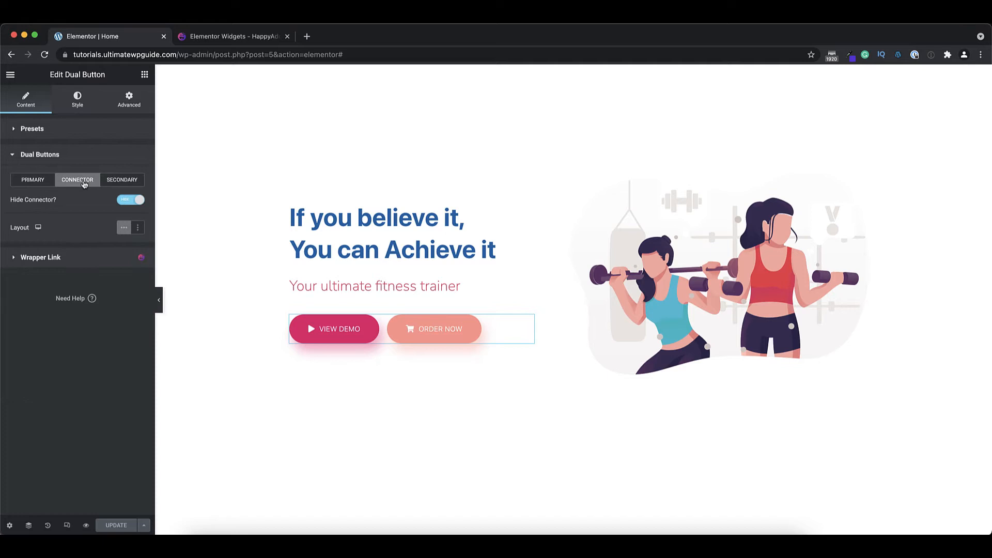
click(124, 182)
click(36, 184)
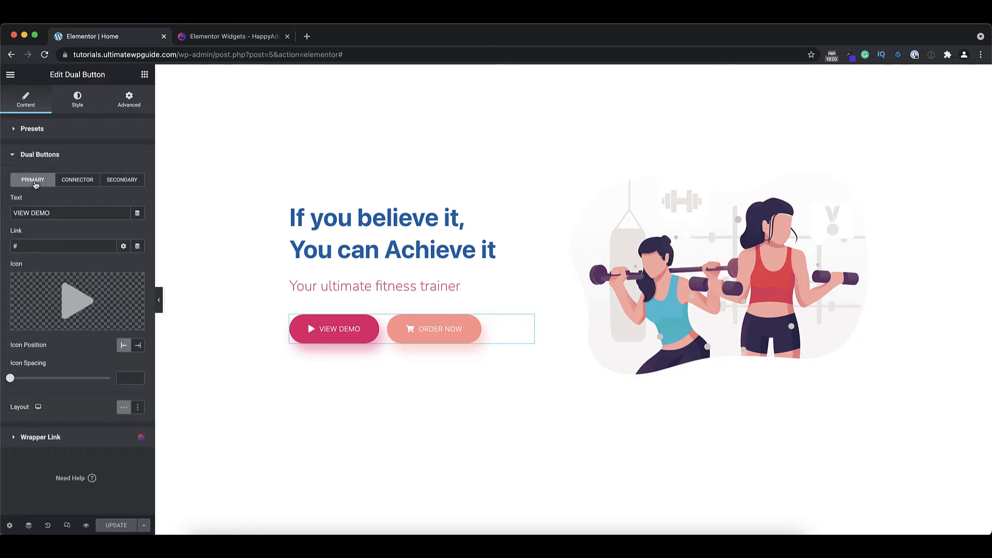
drag(47, 213, 15, 213)
mouse_move(76, 305)
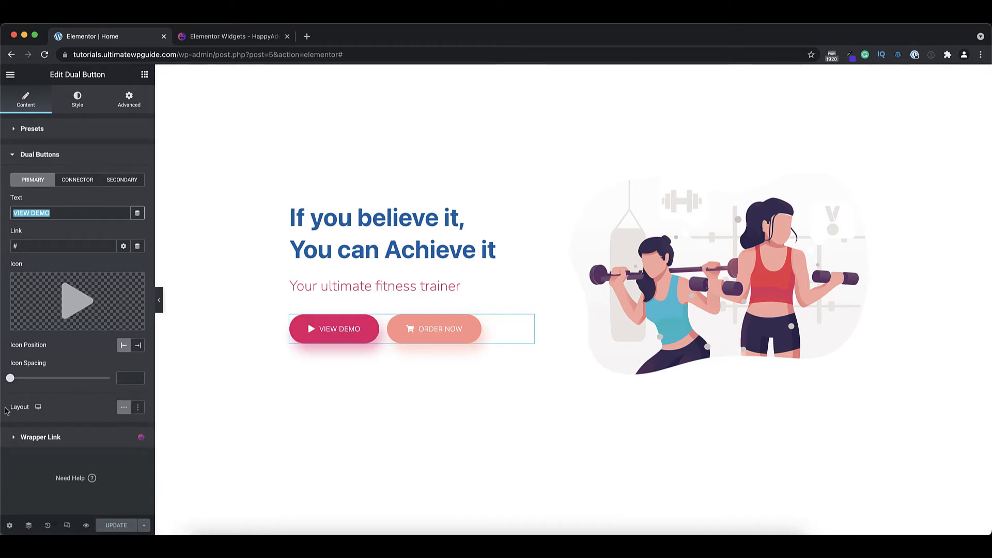
Try the Stack layout on the dual buttons and restore the Queue layout
click(139, 409)
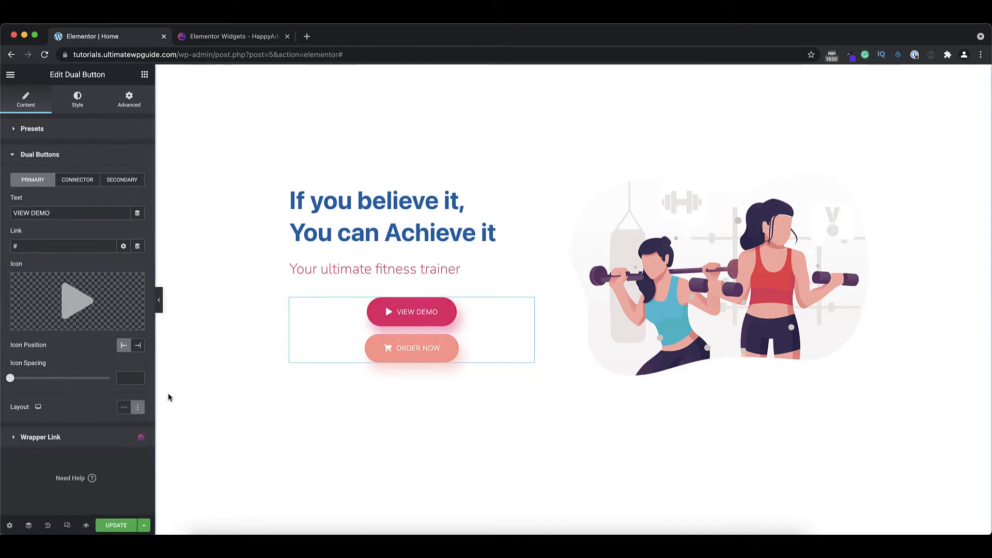
click(124, 409)
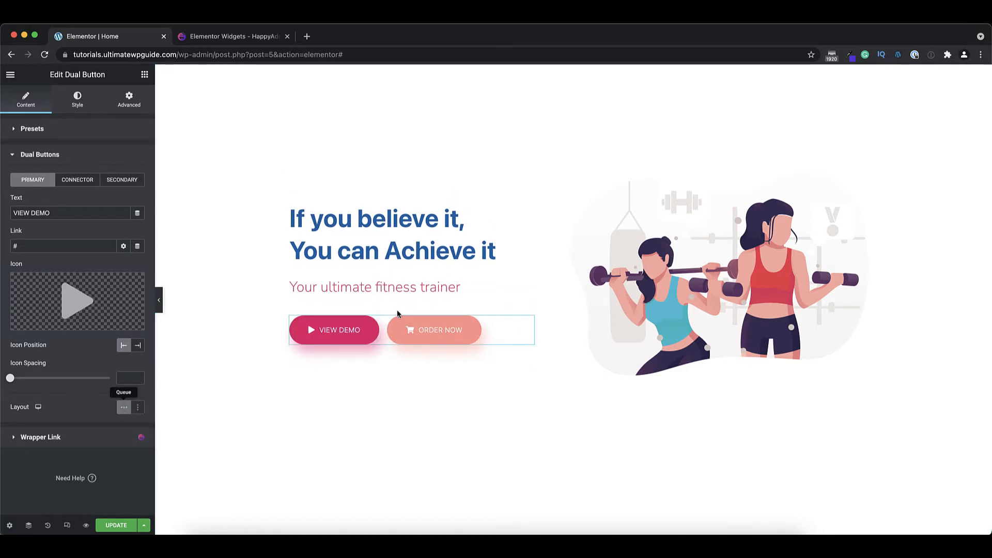
Try showing the "Or" text connector between the two buttons and review the secondary button's content settings
click(70, 184)
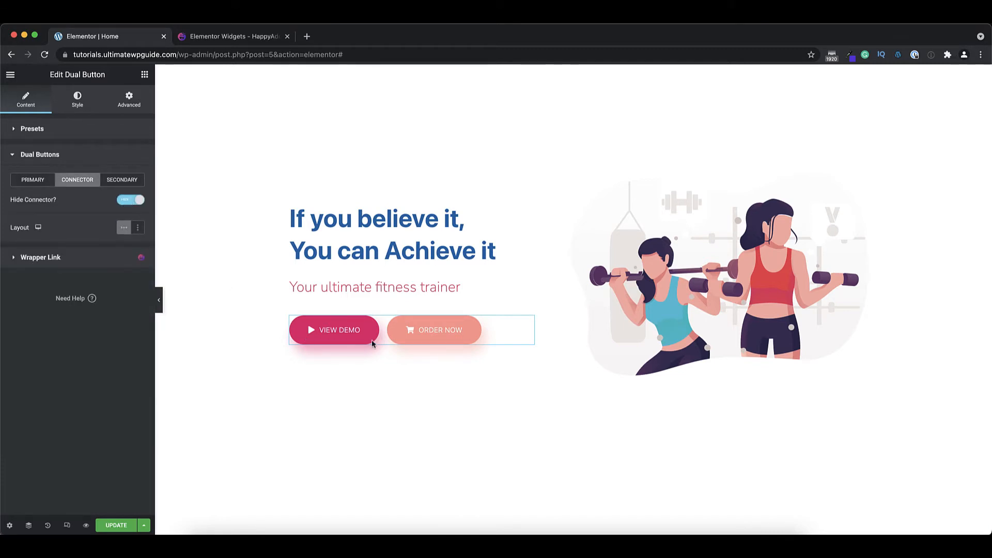
click(131, 200)
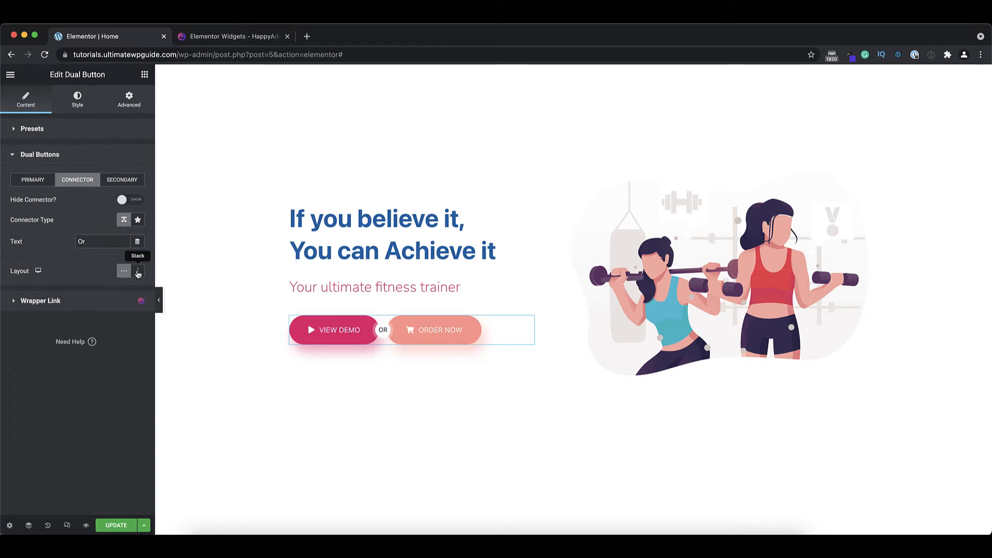
click(124, 182)
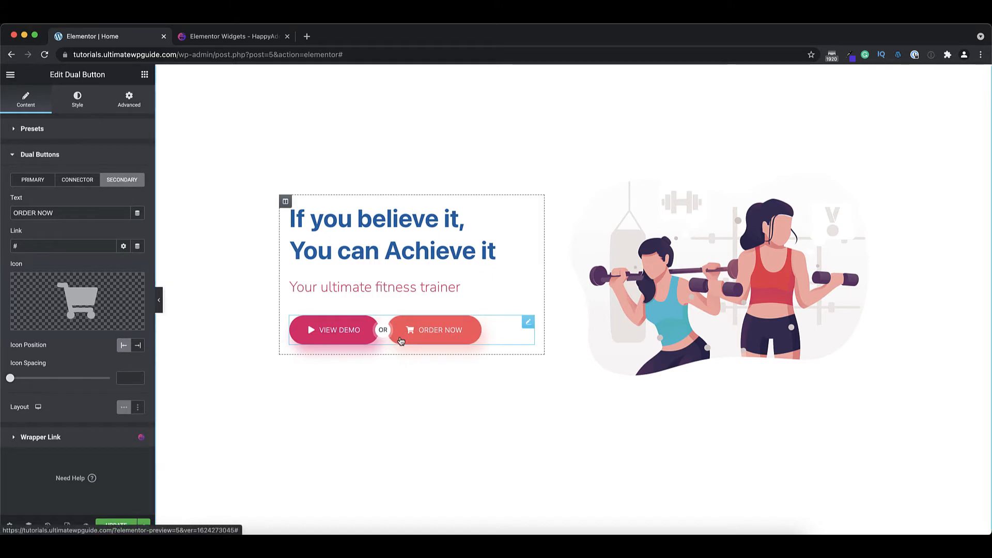
click(14, 156)
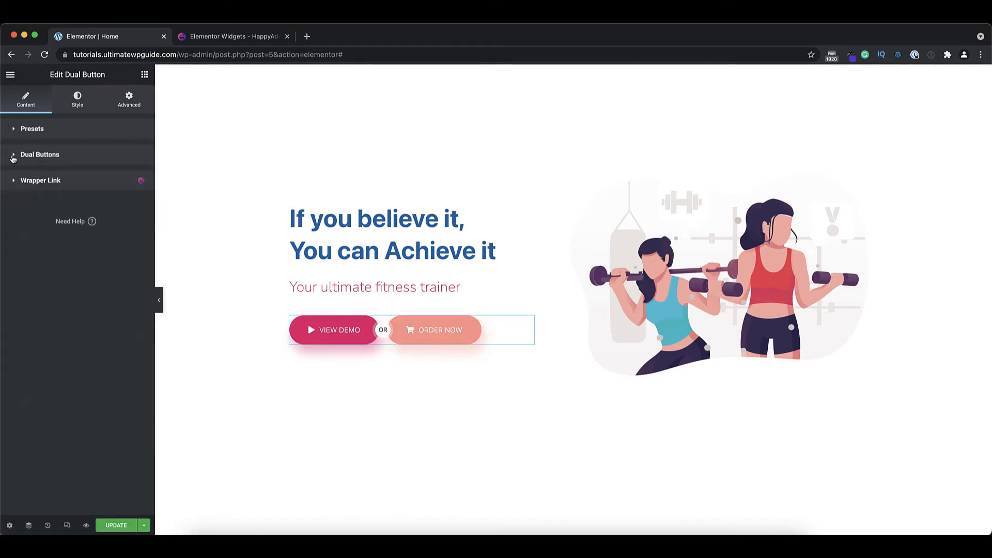
Examine the Dual Button style settings for the common options, the primary button's normal and hover states, and the connector
click(79, 103)
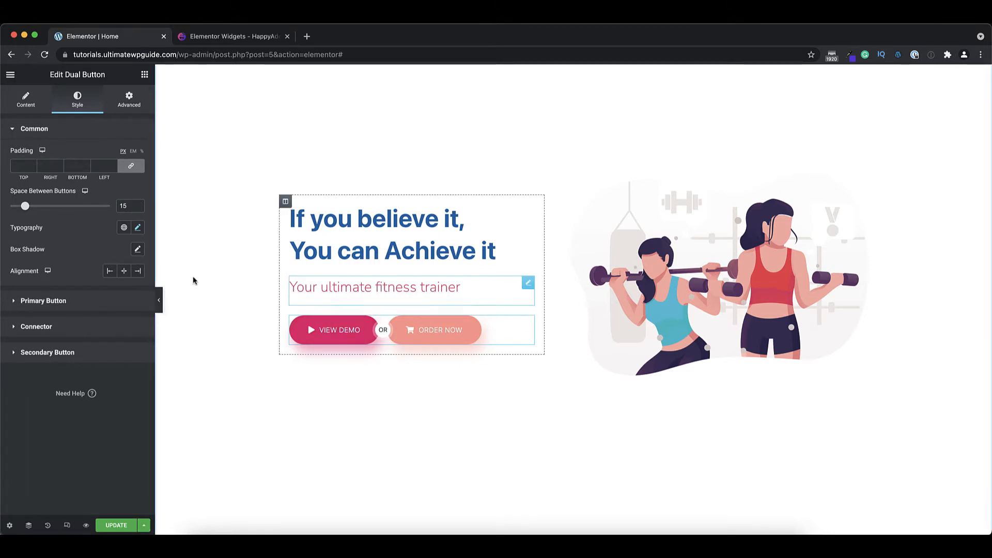
click(80, 300)
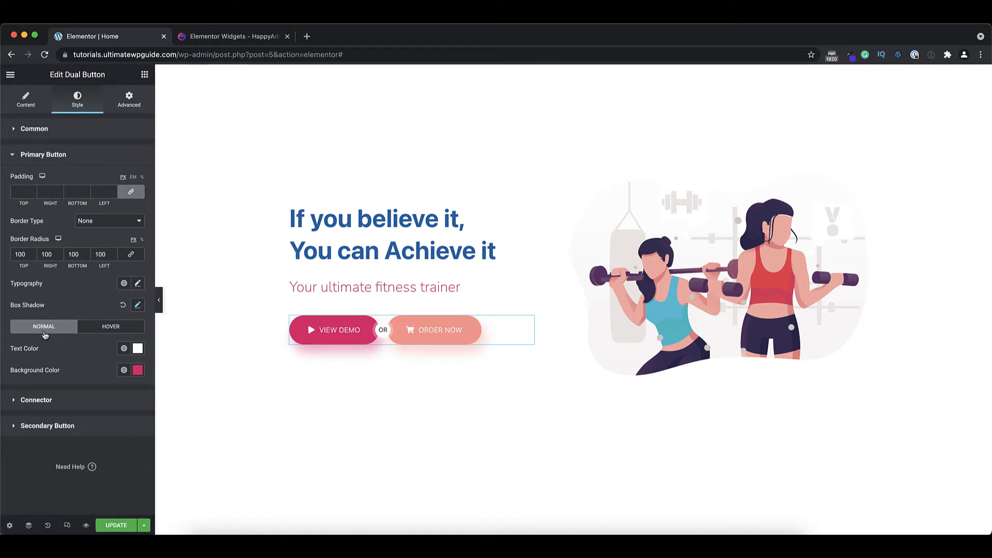
click(126, 328)
click(57, 329)
click(62, 403)
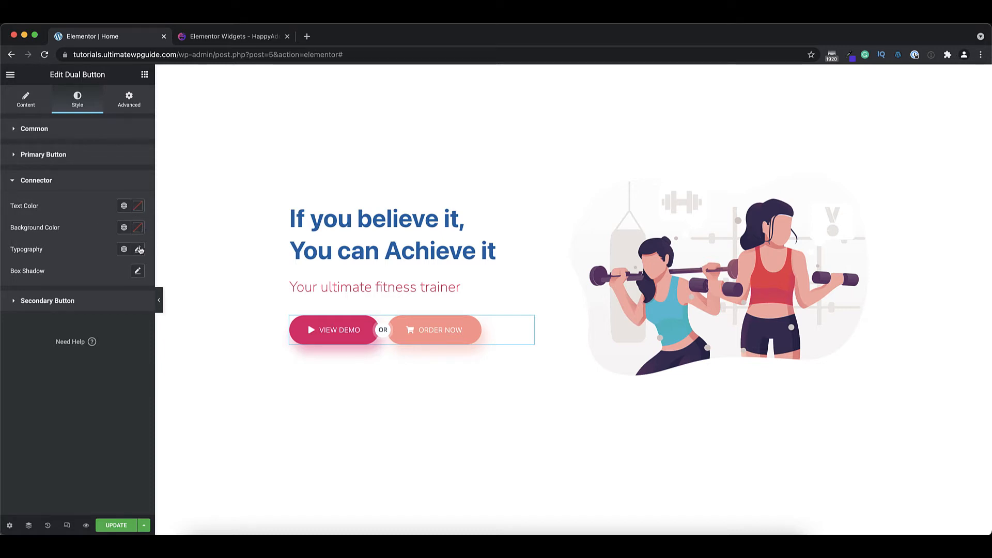
click(45, 133)
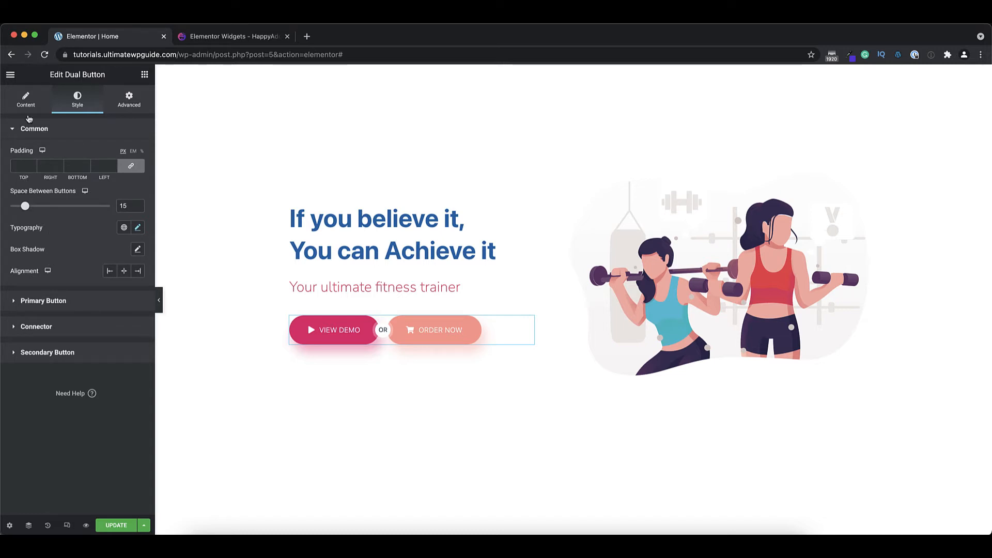
Hide the connector between the View Demo and Order Now buttons again
click(26, 99)
click(67, 197)
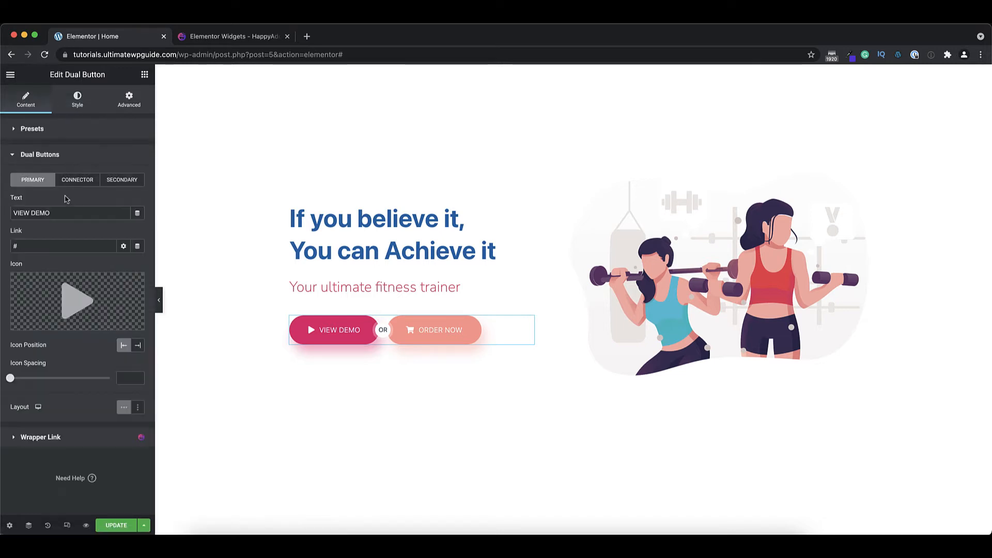
click(82, 182)
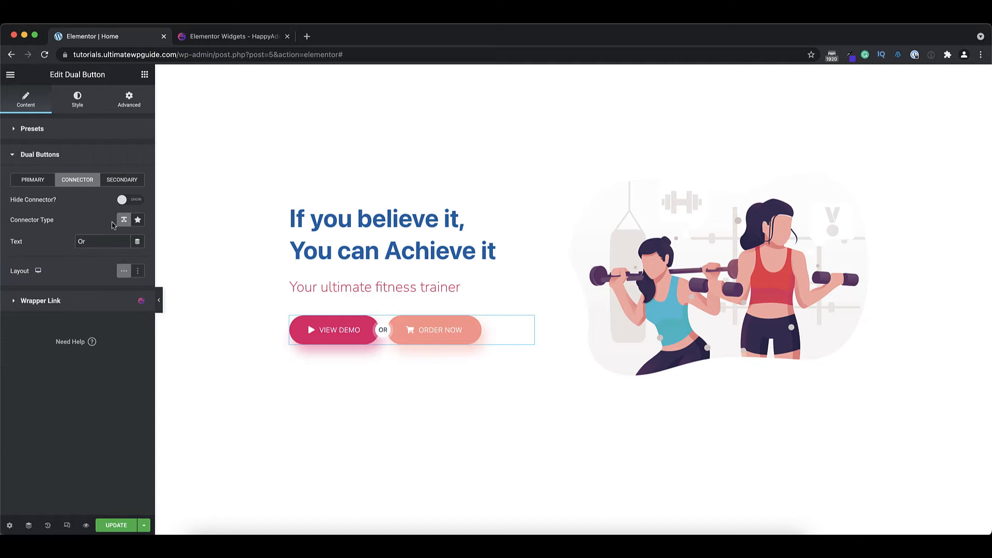
click(136, 201)
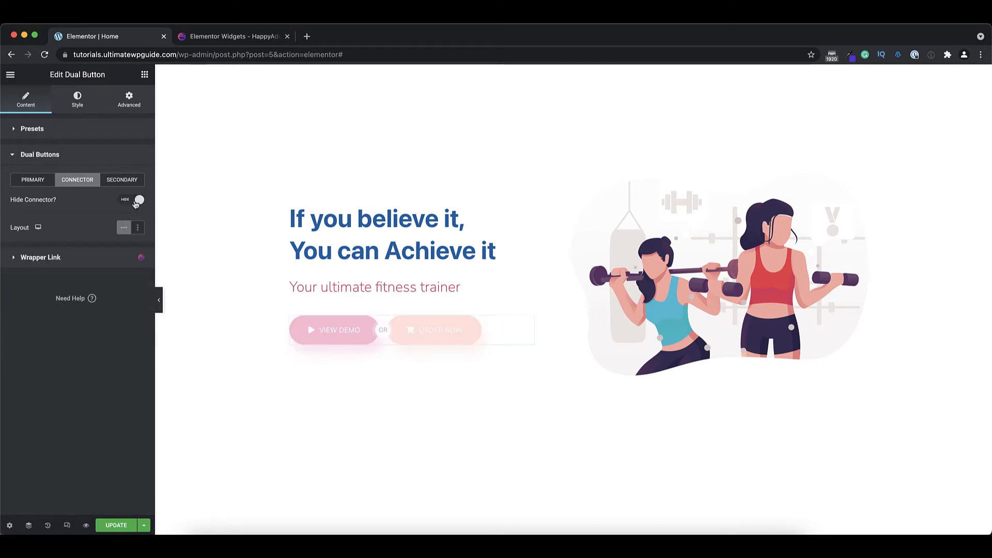
Examine the style settings of the hidden connector and the secondary button's normal and hover colors
click(82, 106)
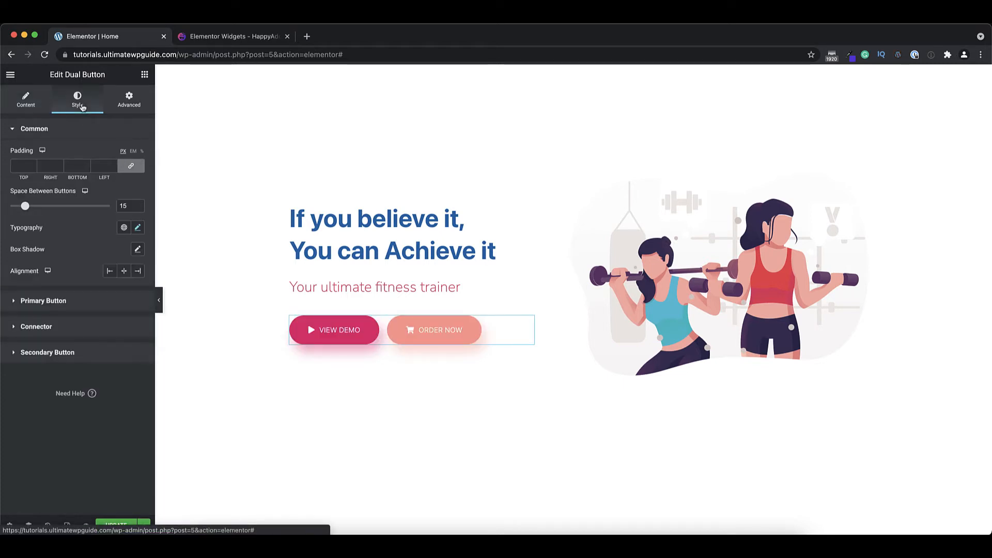
click(60, 329)
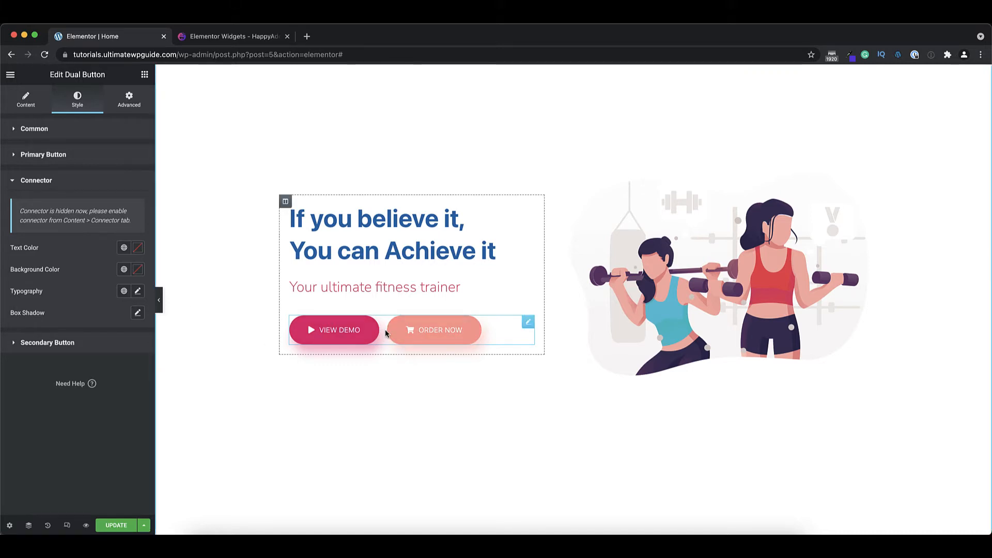
click(65, 344)
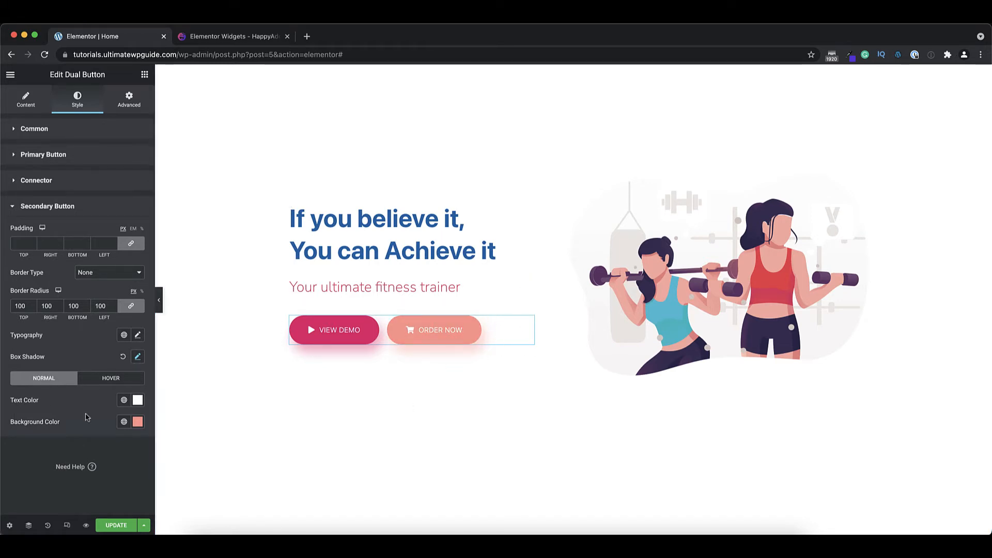
click(111, 380)
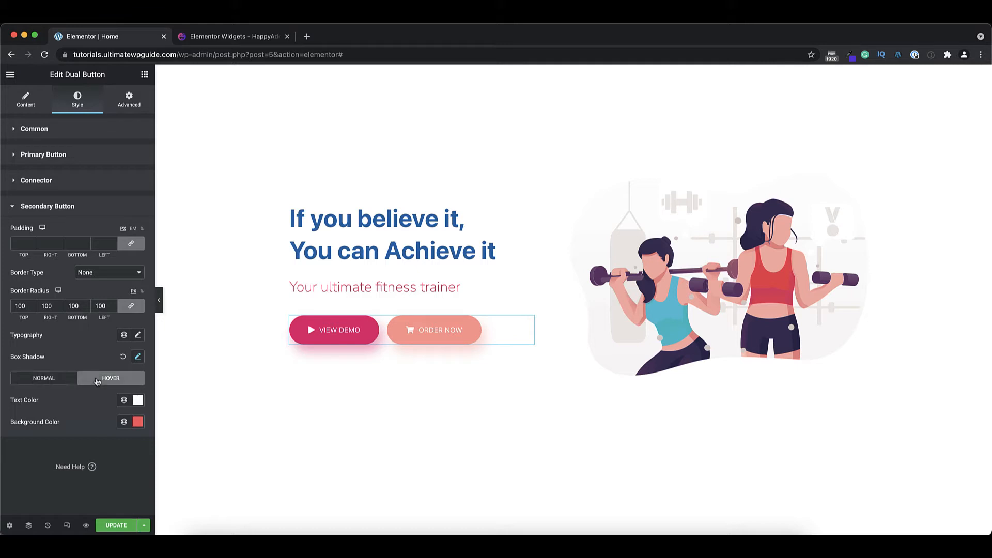
click(57, 381)
click(113, 379)
Switch the dual button through several preset designs, including Design 1 and Design 4
click(26, 99)
click(110, 154)
click(108, 116)
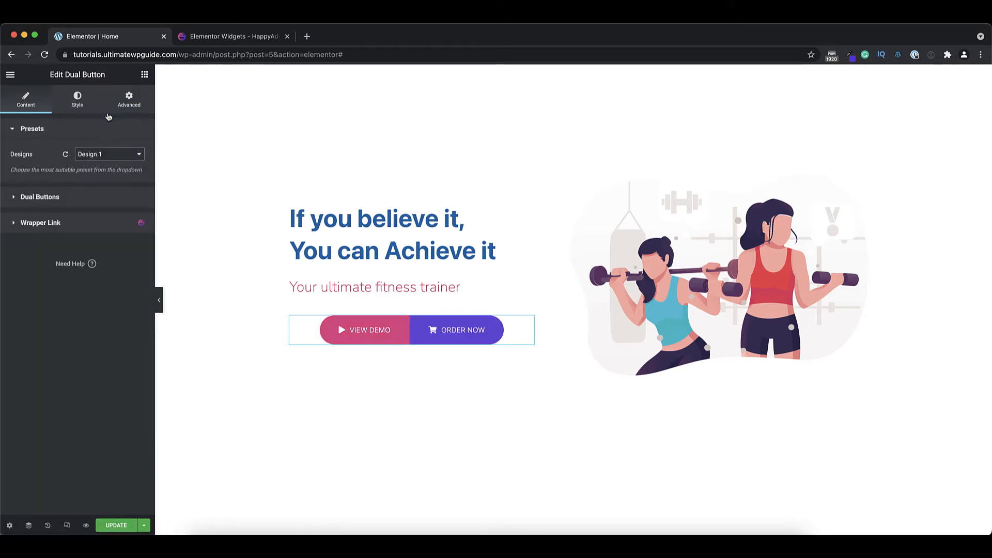
click(111, 154)
click(104, 165)
click(112, 154)
click(113, 177)
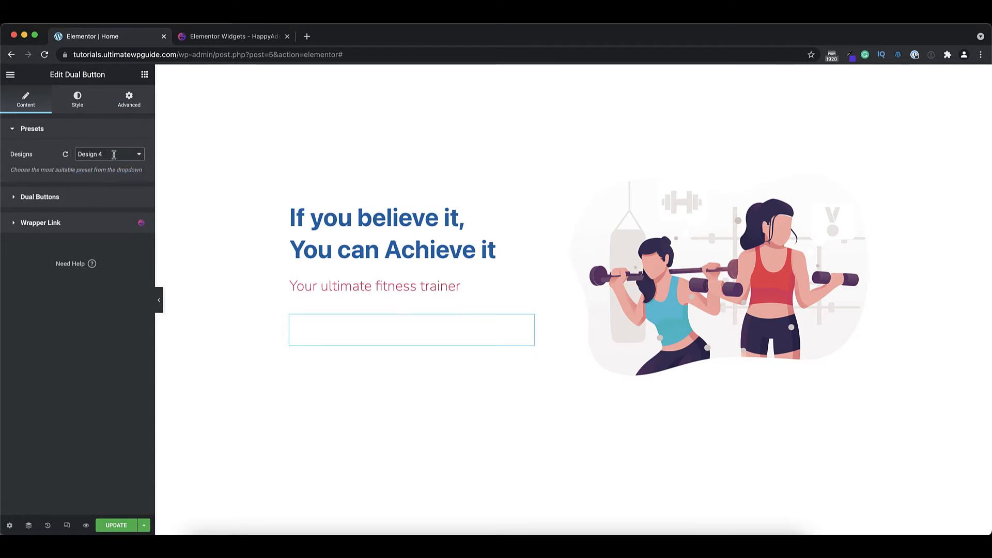
click(113, 154)
click(109, 171)
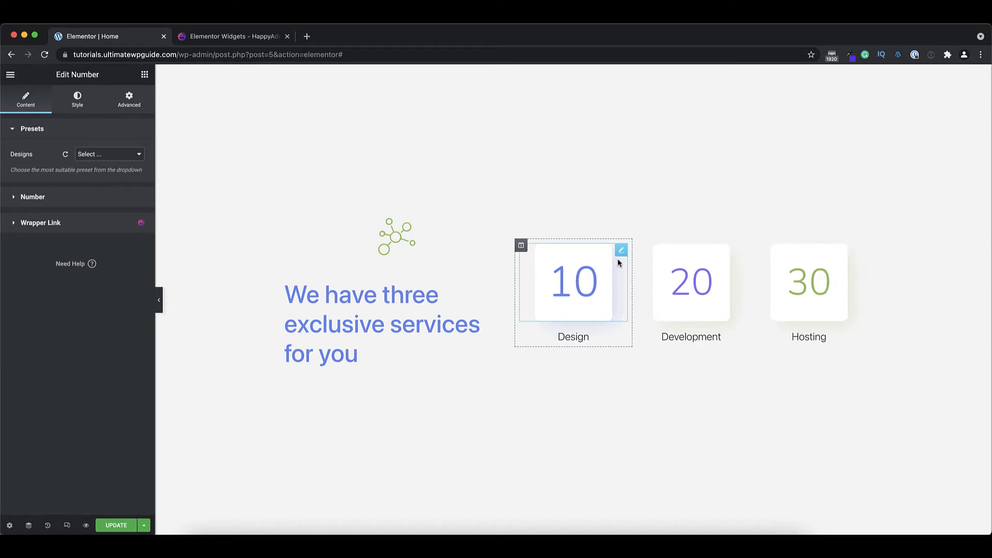
Apply the Design 3 preset to the Number widget above "Design" and open its number content settings
click(139, 155)
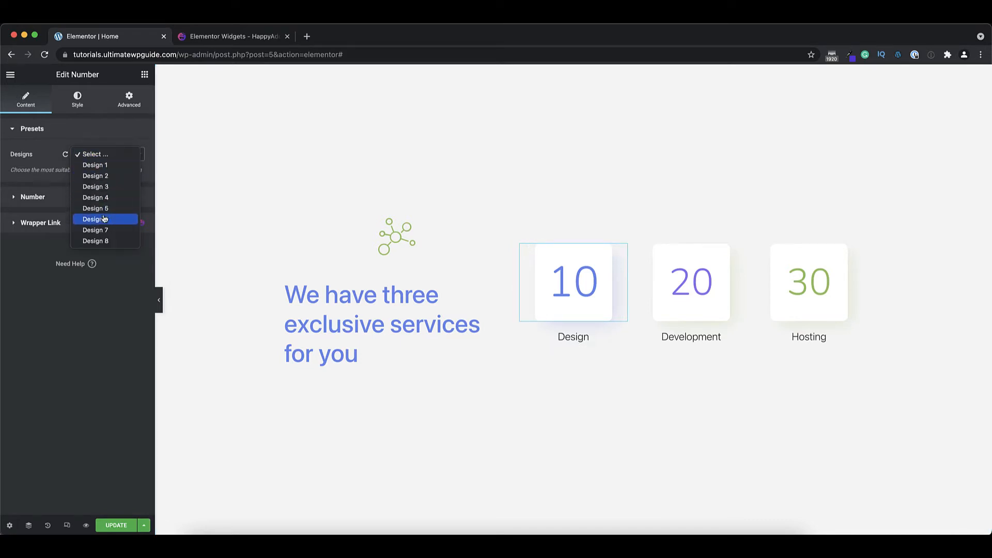
click(103, 187)
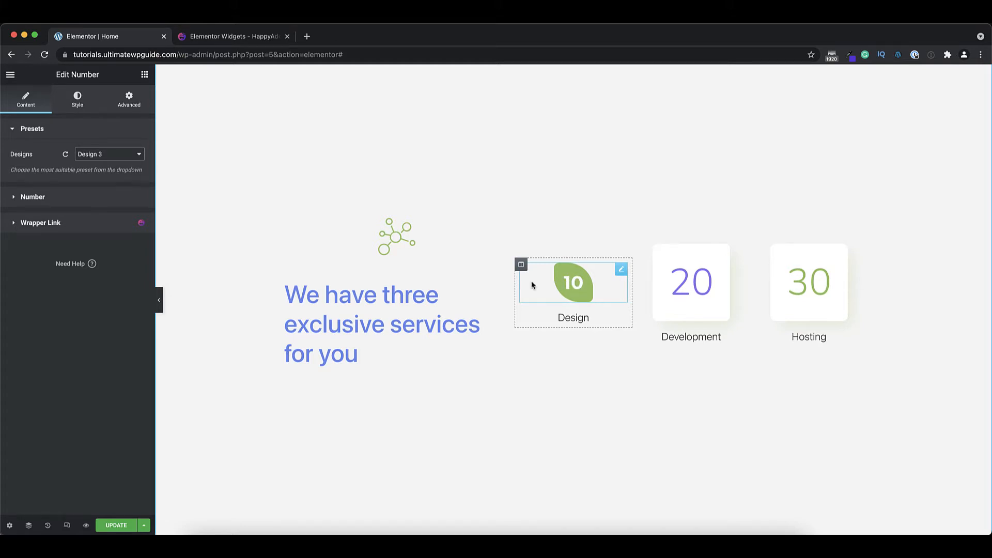
click(49, 199)
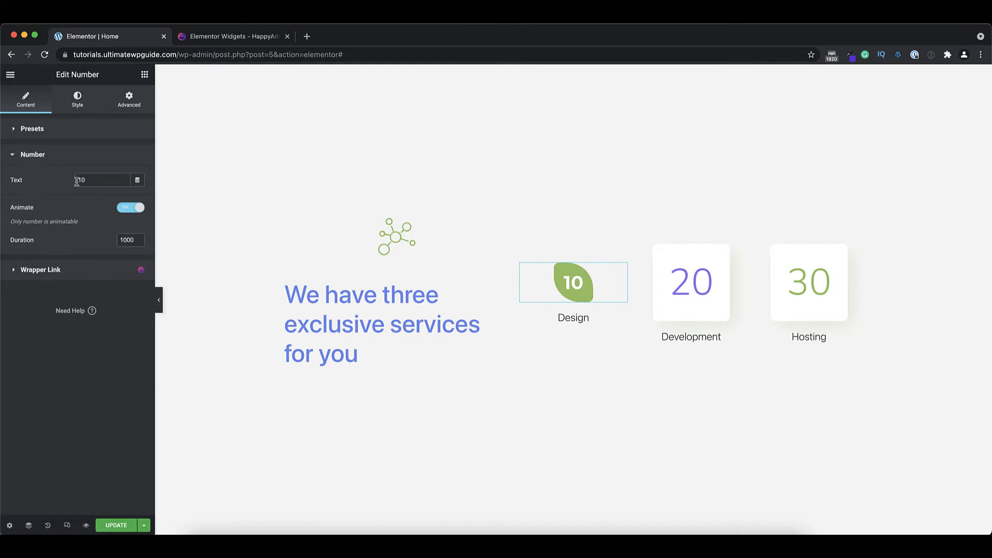
Set the number above "Design" to 20 and turn off its animation
drag(87, 181, 76, 180)
text(2)
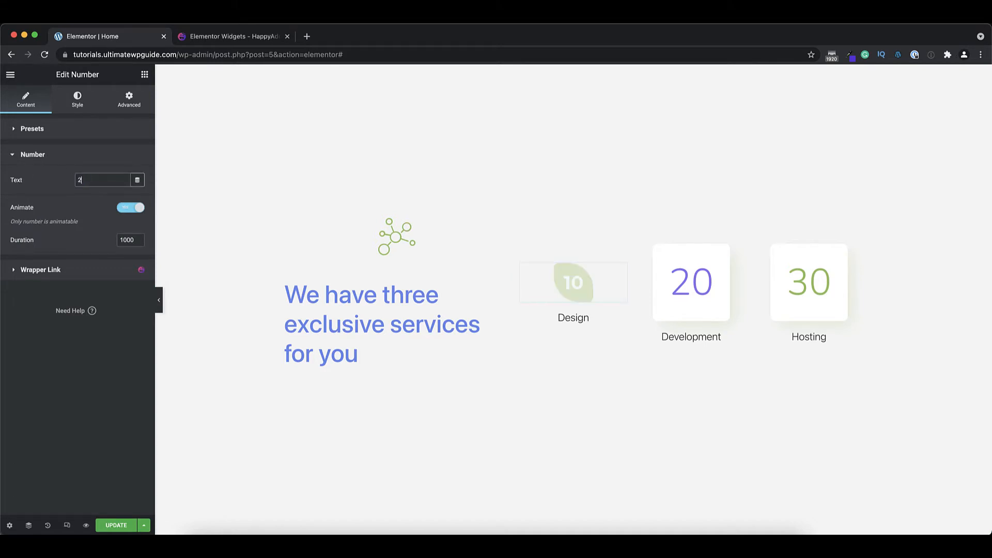
text(0)
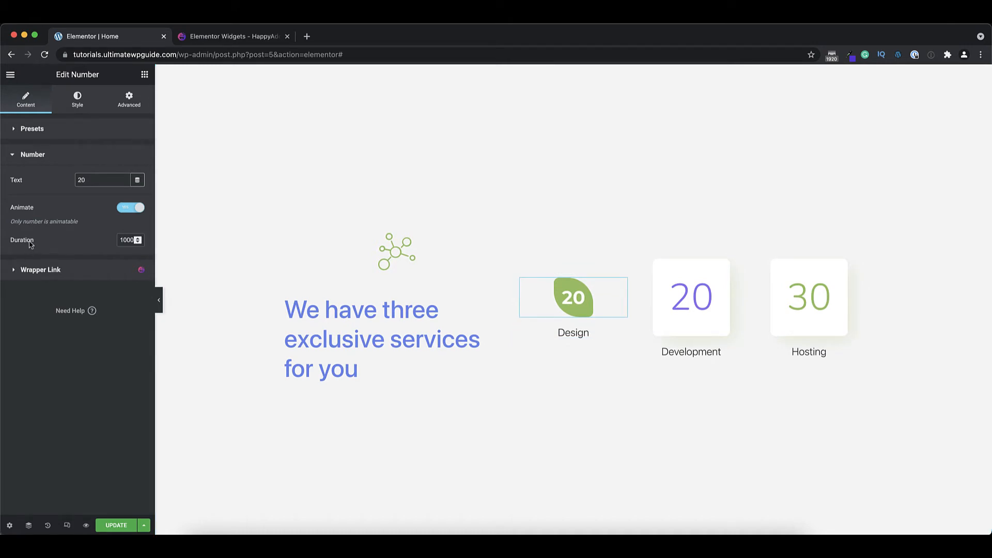
click(127, 209)
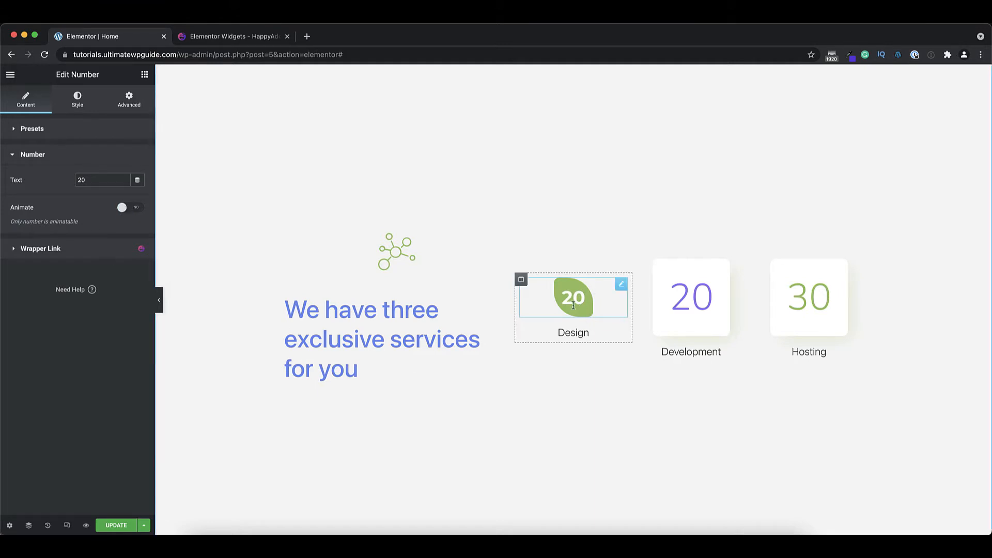
scroll(593, 328, down, 2)
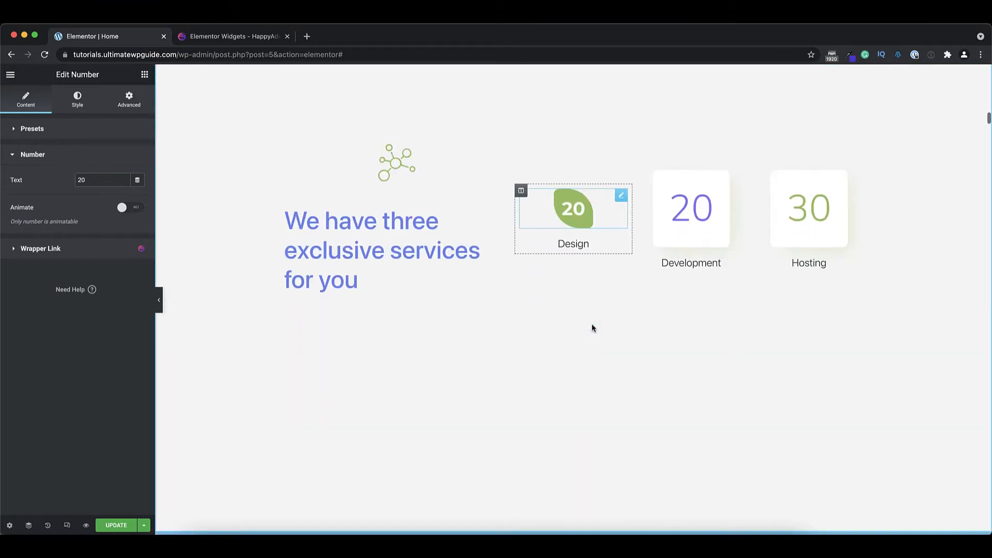
scroll(592, 323, up, 1)
Turn the number's animation back on and set the number above "Design" to 10
click(134, 210)
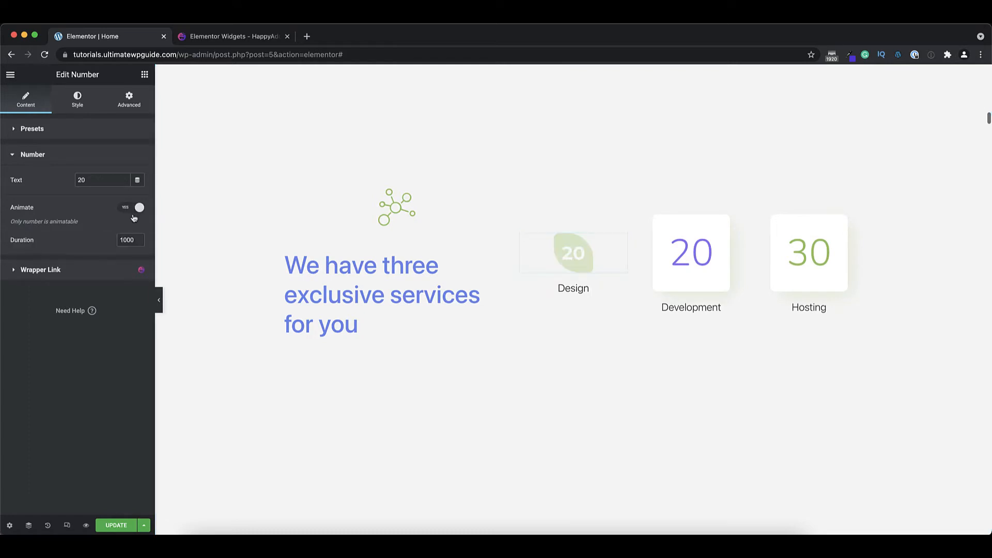
double_click(81, 180)
text(1)
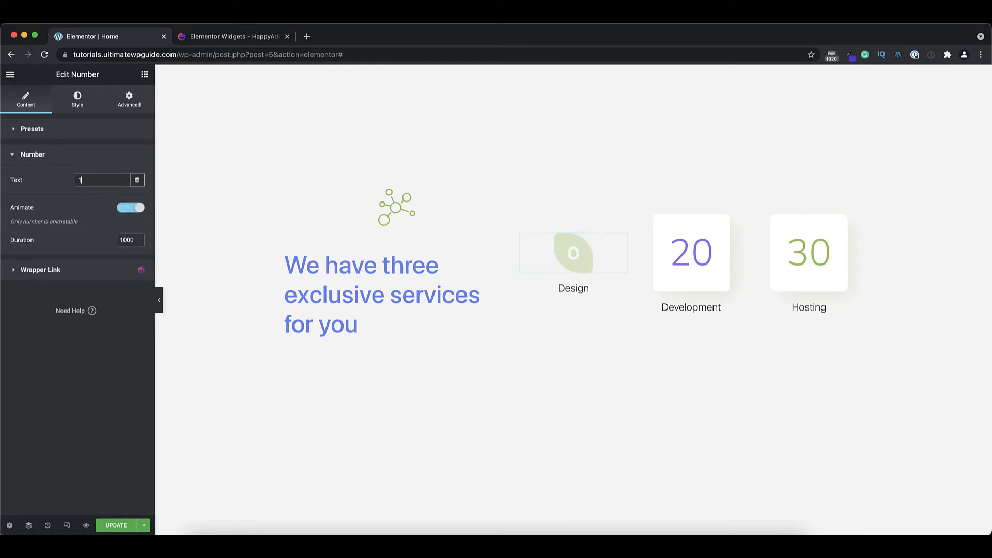
Apply the Design 6 preset to the Number widget above "Design"
click(70, 132)
click(108, 154)
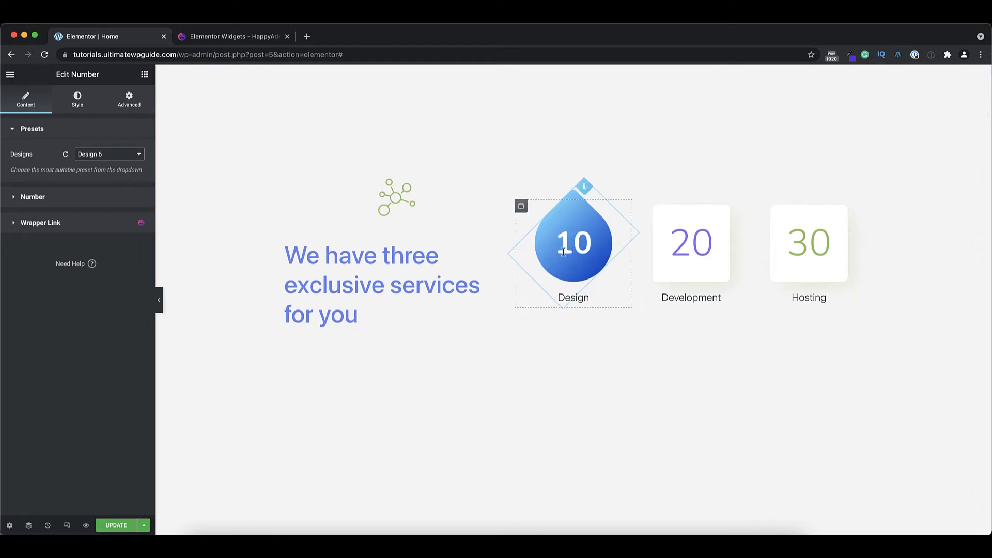
Review the Design number widget's text and general style settings, and change its background type from gradient to classic
click(70, 201)
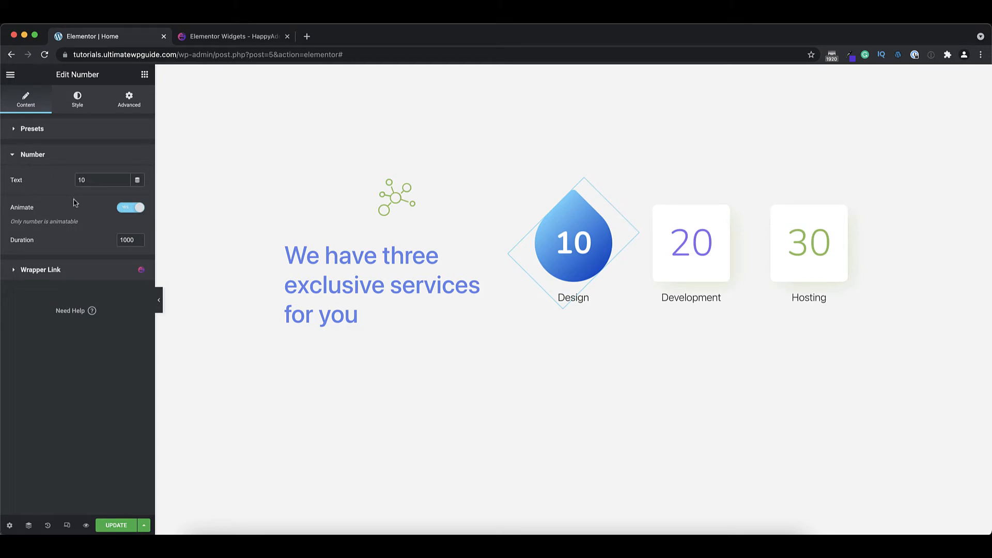
click(77, 105)
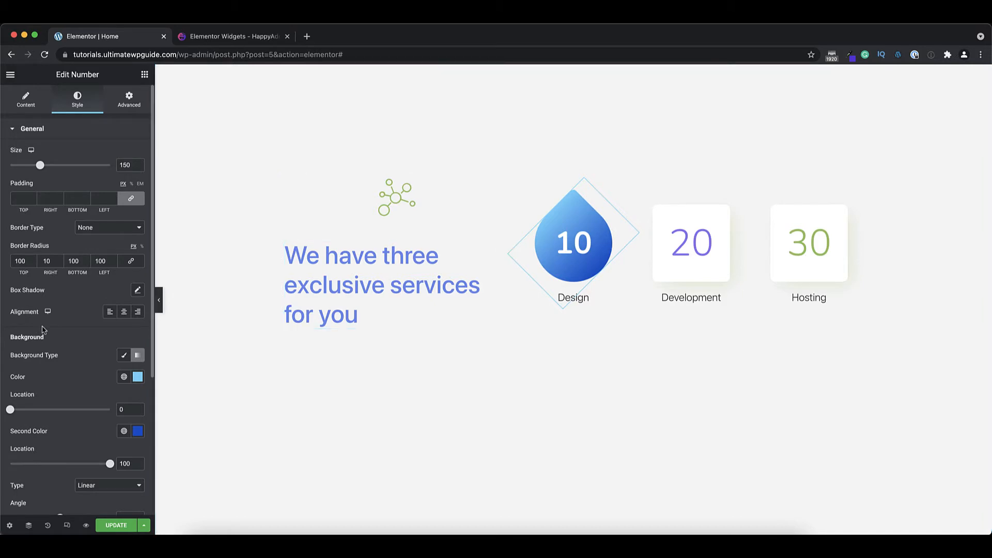
scroll(78, 339, down, 4)
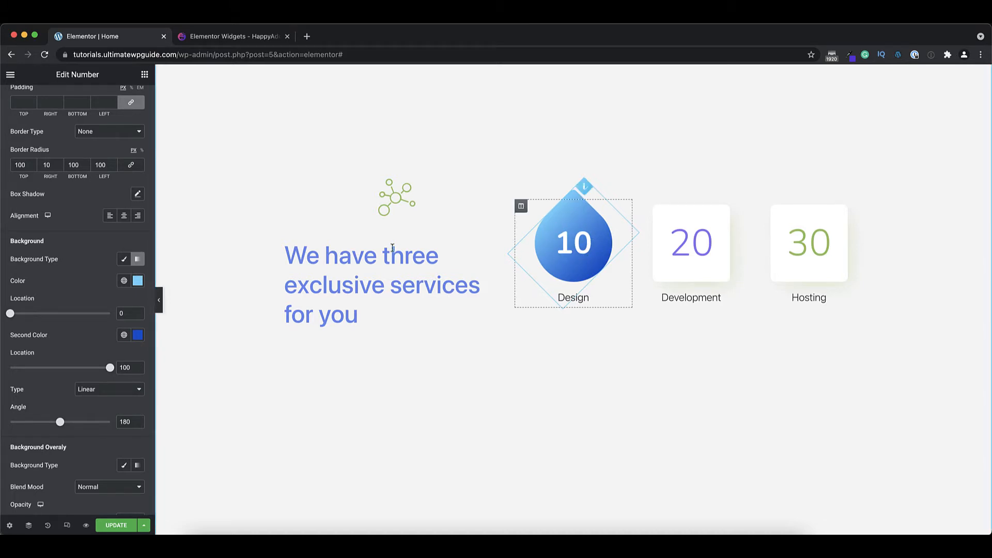
click(123, 259)
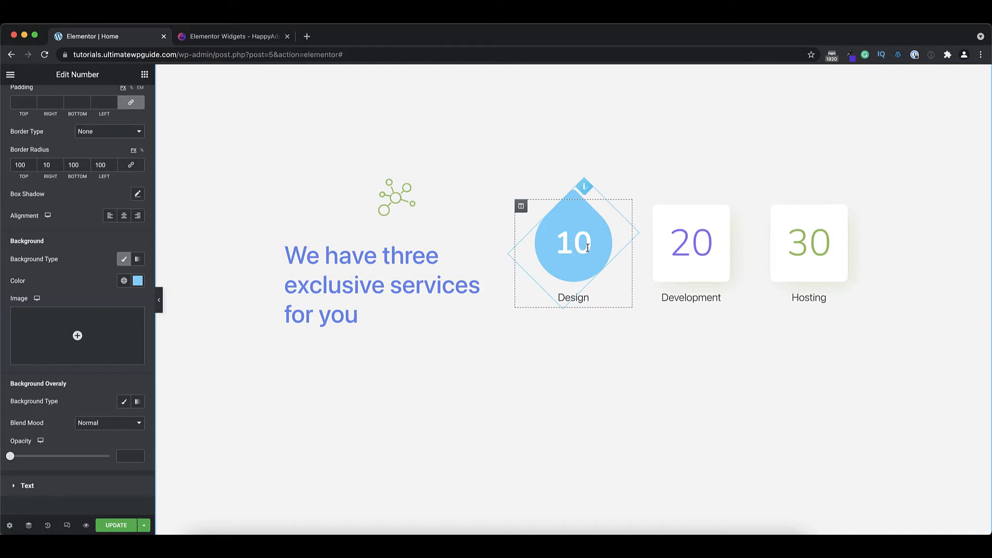
Look through the blend mode options for the number widget's background overlay
scroll(85, 316, down, 2)
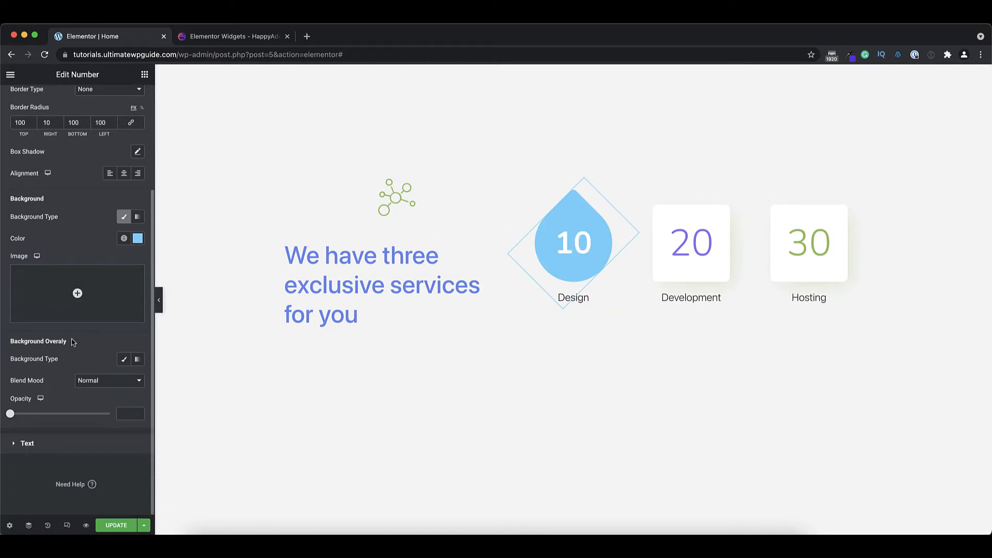
click(125, 381)
click(89, 364)
Try text rotations of 73 and 0 on the Design number, and enter a new rotation value
click(42, 444)
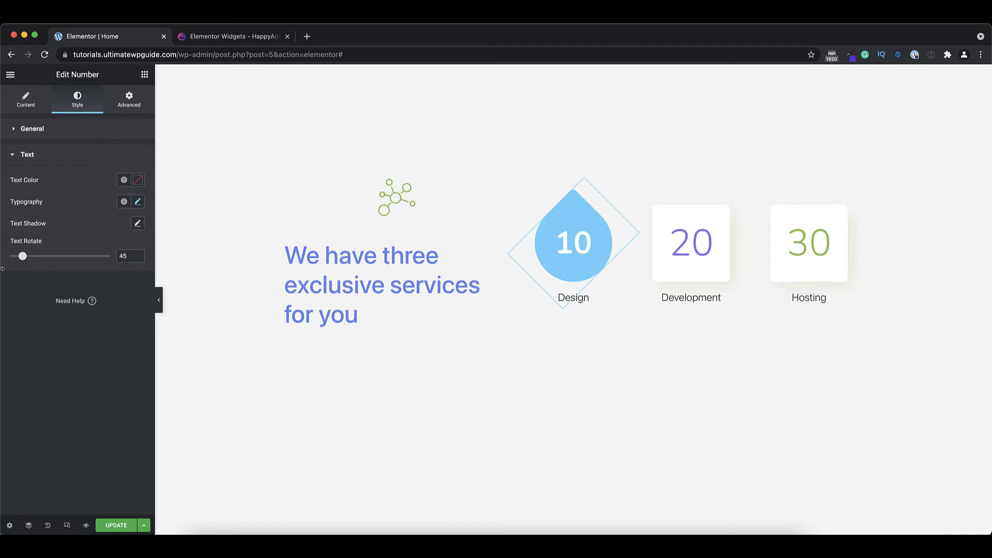
click(45, 258)
drag(43, 258, 31, 259)
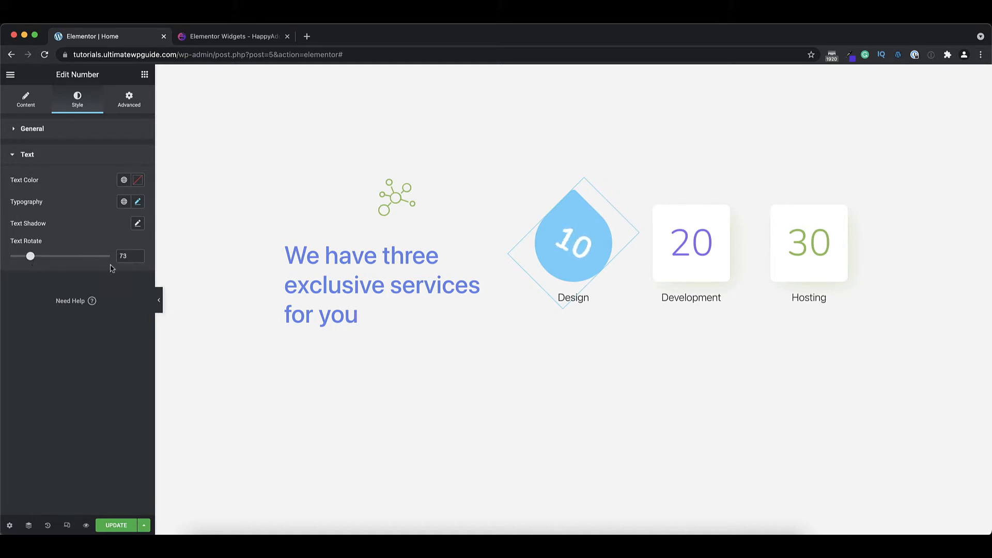
drag(128, 257, 113, 260)
text(0)
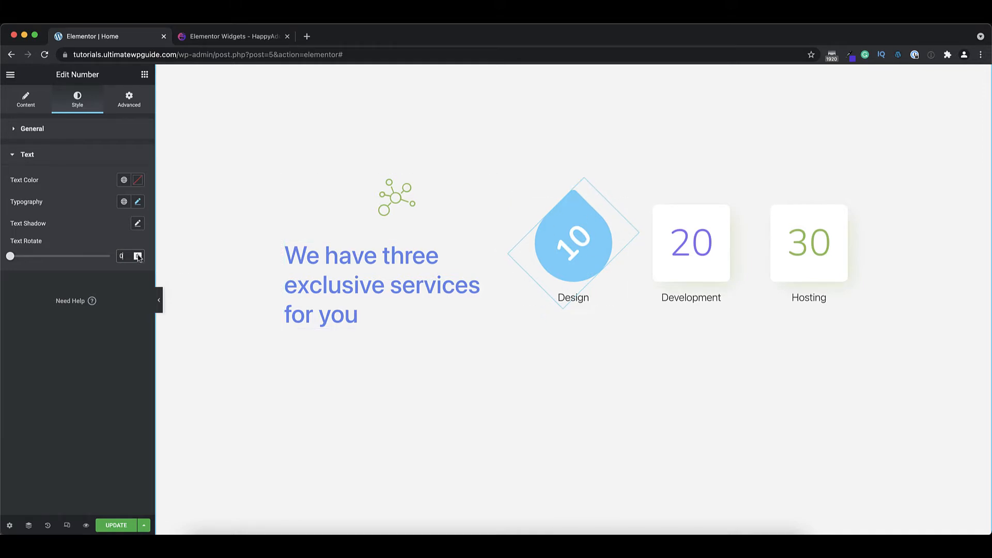
drag(126, 256, 120, 256)
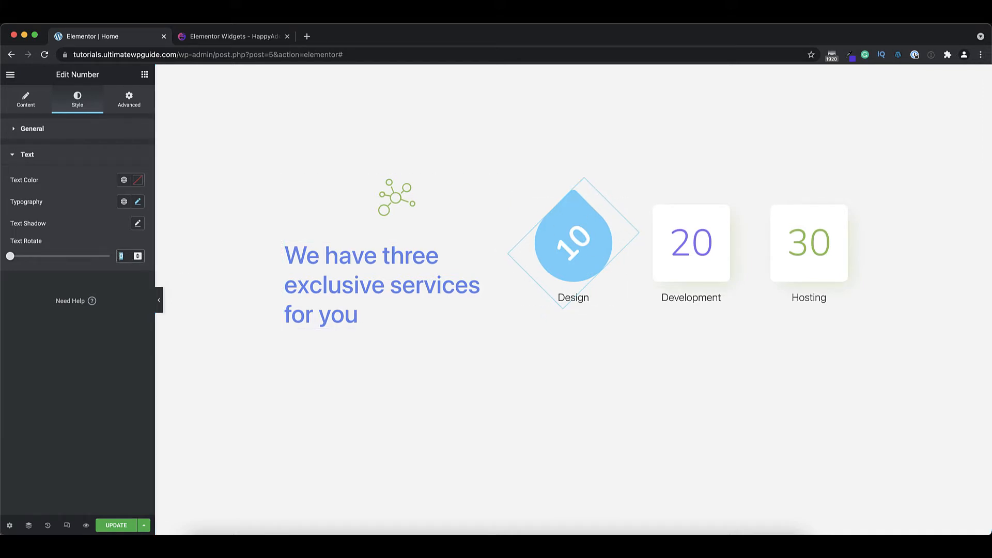
text(4)
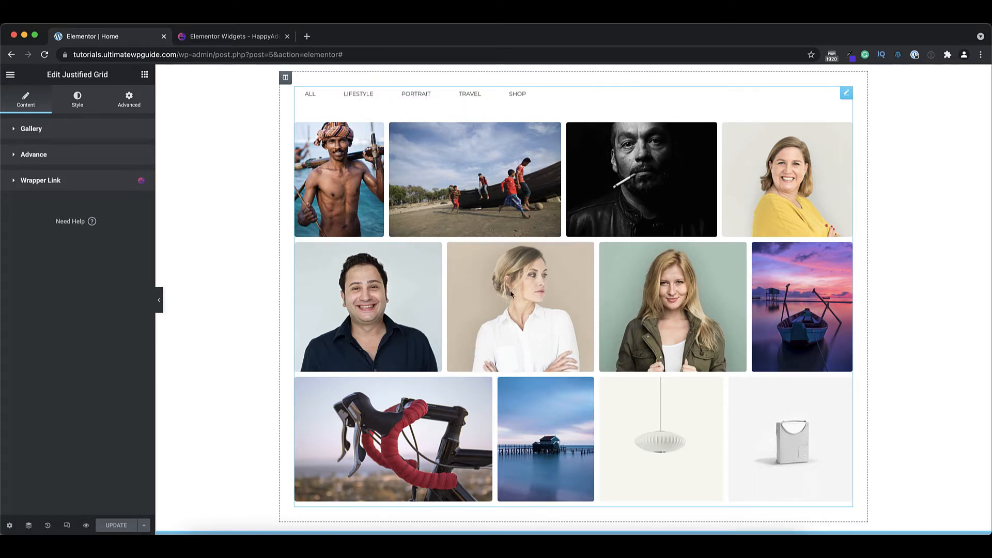
Examine the Justified Grid's gallery filter groups, including the Lifestyle group's filter name and images
click(28, 130)
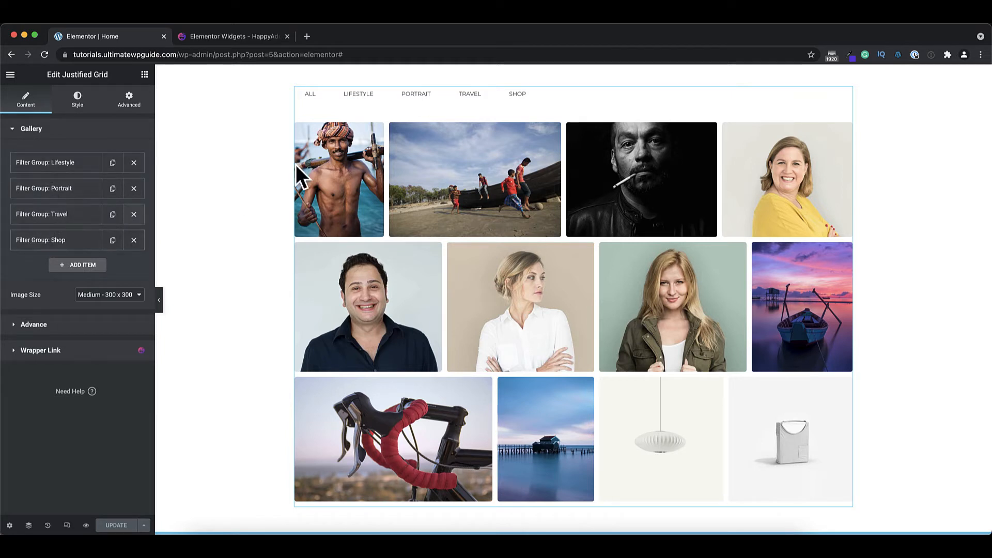
click(358, 95)
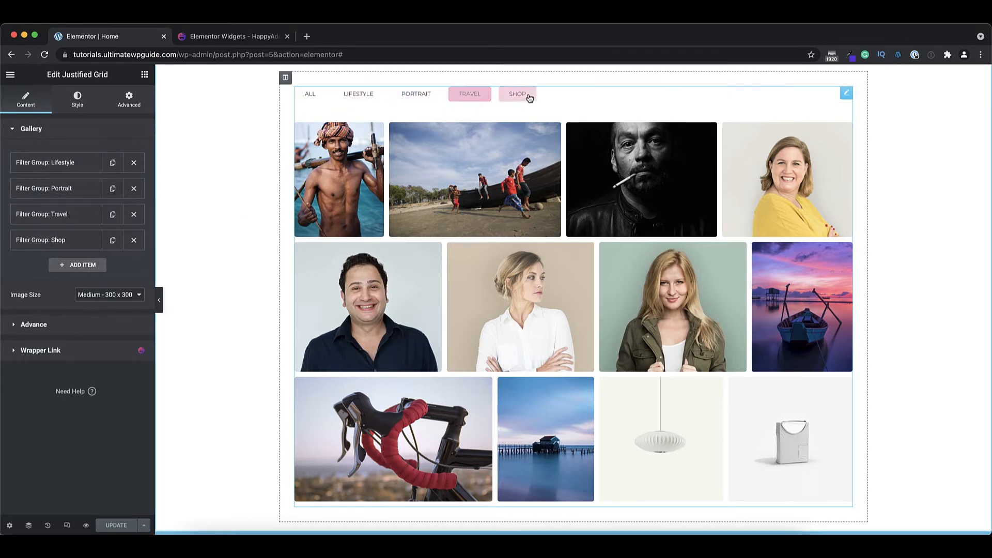
click(62, 164)
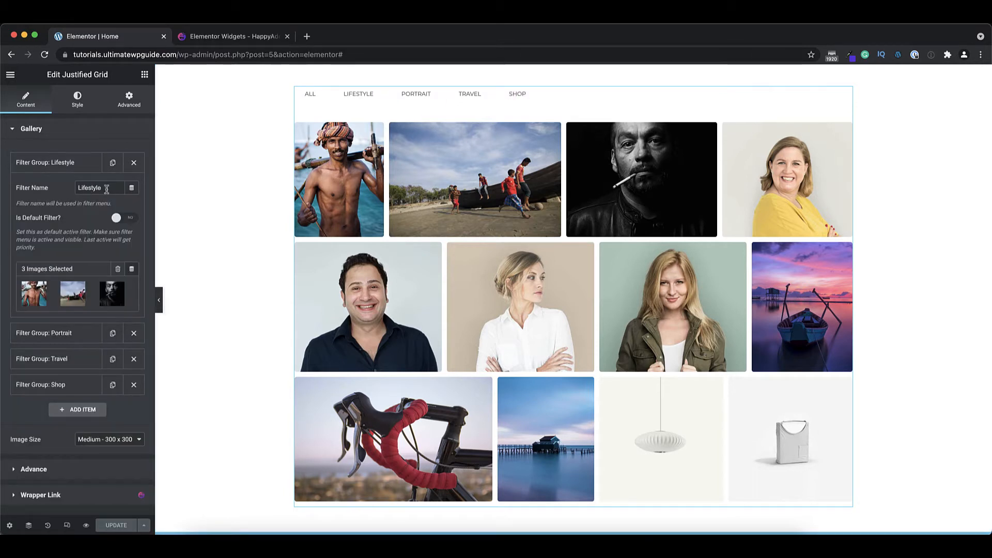
drag(106, 188, 74, 191)
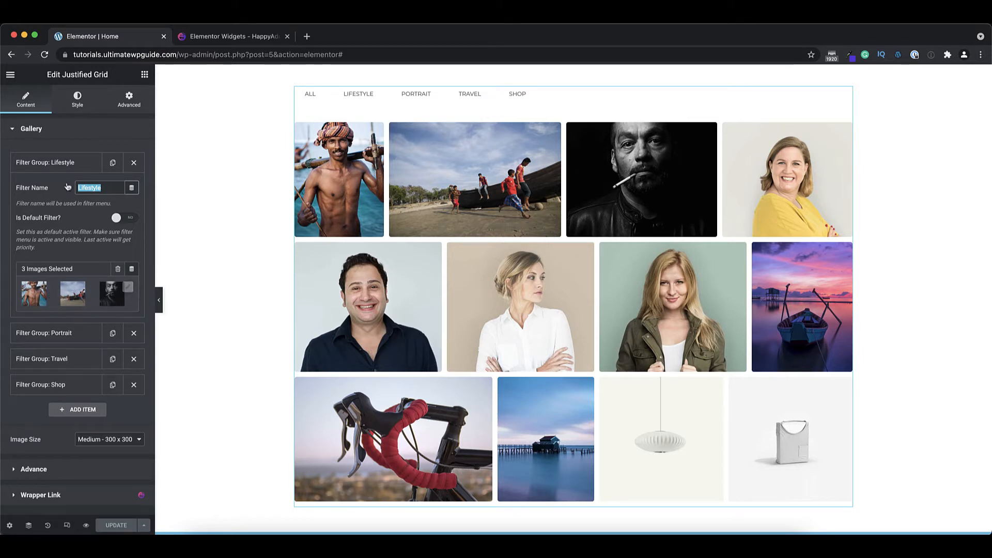
View the Lifestyle group's gallery images and the media library for adding more, and cancel without changes
click(128, 288)
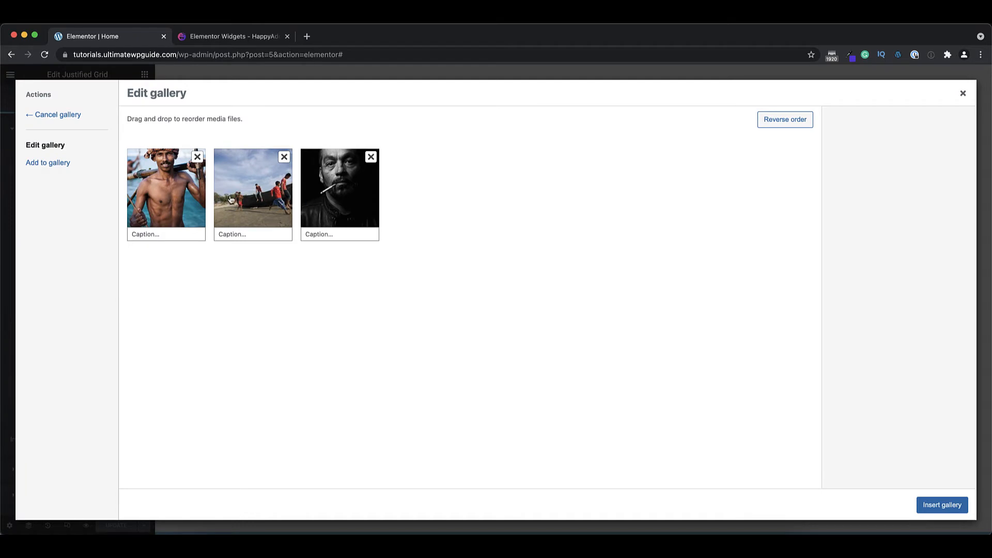
click(62, 164)
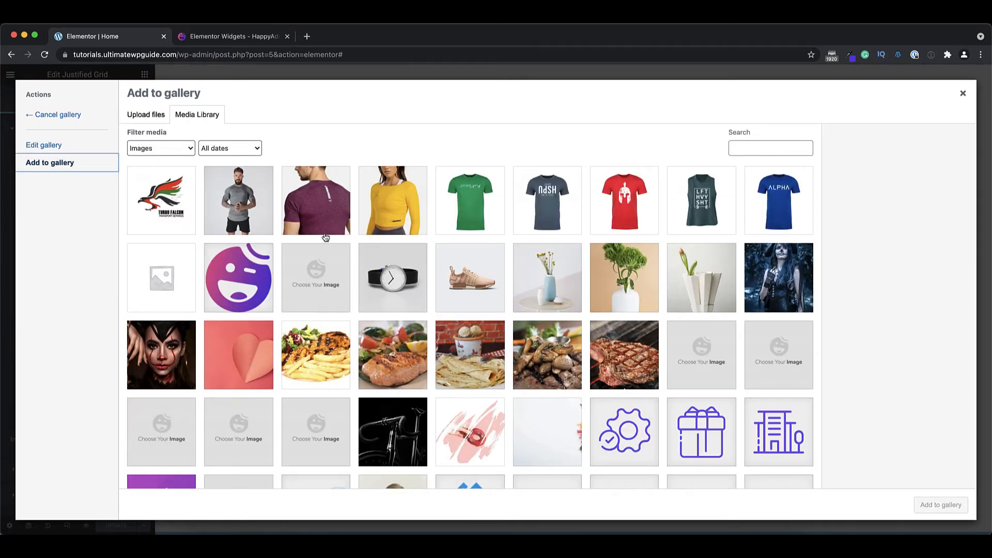
click(60, 115)
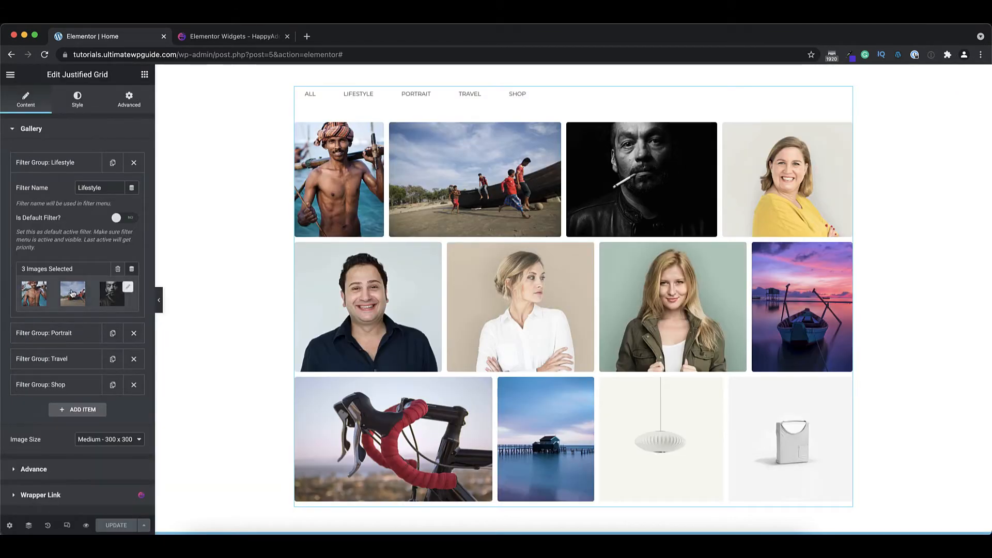
Inspect the Portrait filter group's settings and the image size options available for the gallery
click(61, 162)
click(60, 189)
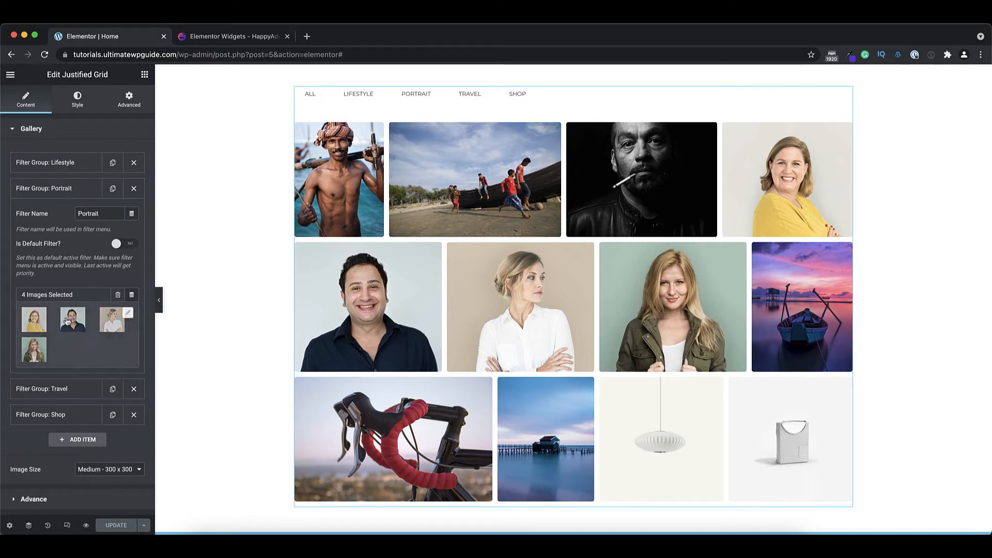
click(65, 190)
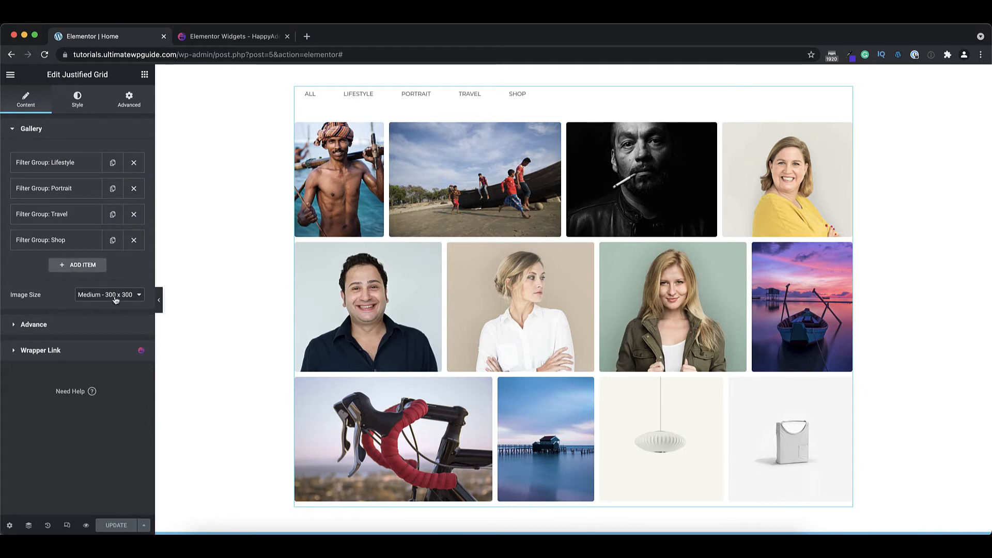
click(139, 298)
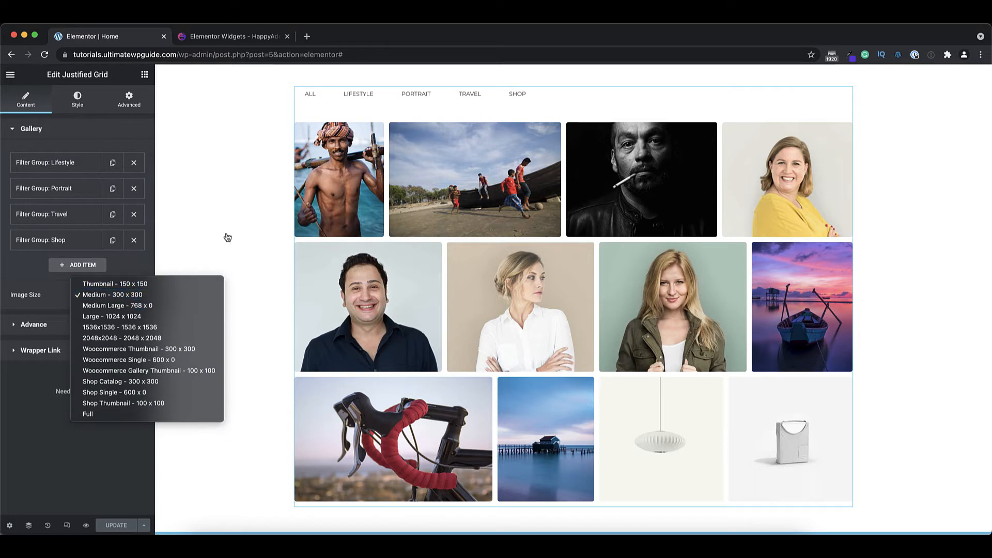
click(30, 270)
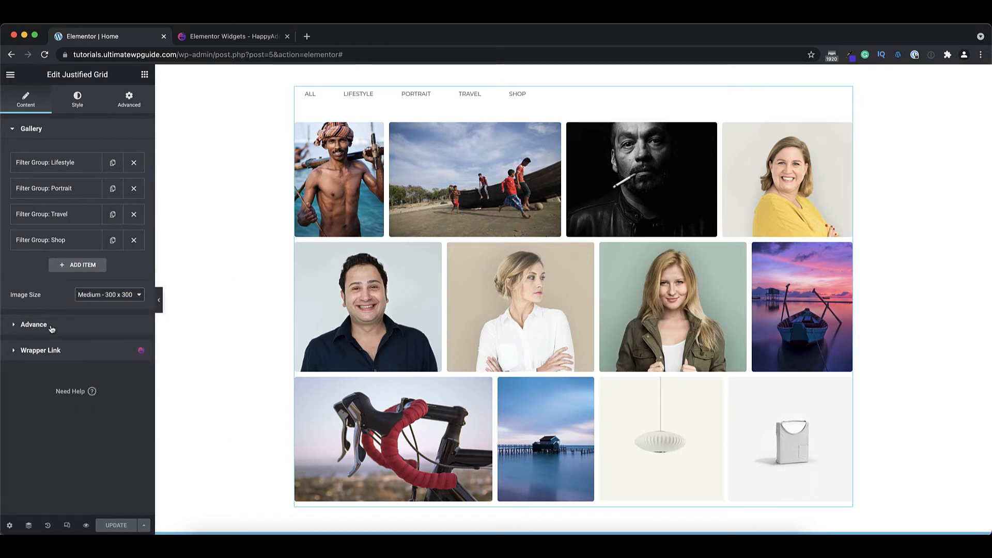
Toggle the Justified Grid's filter menu off and back on, and look over the remaining advance settings
click(51, 326)
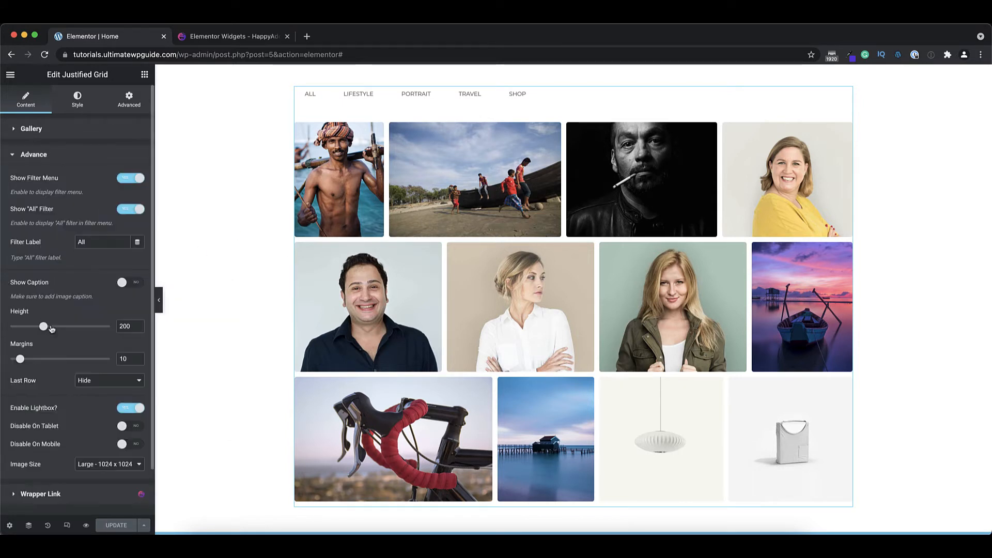
click(129, 179)
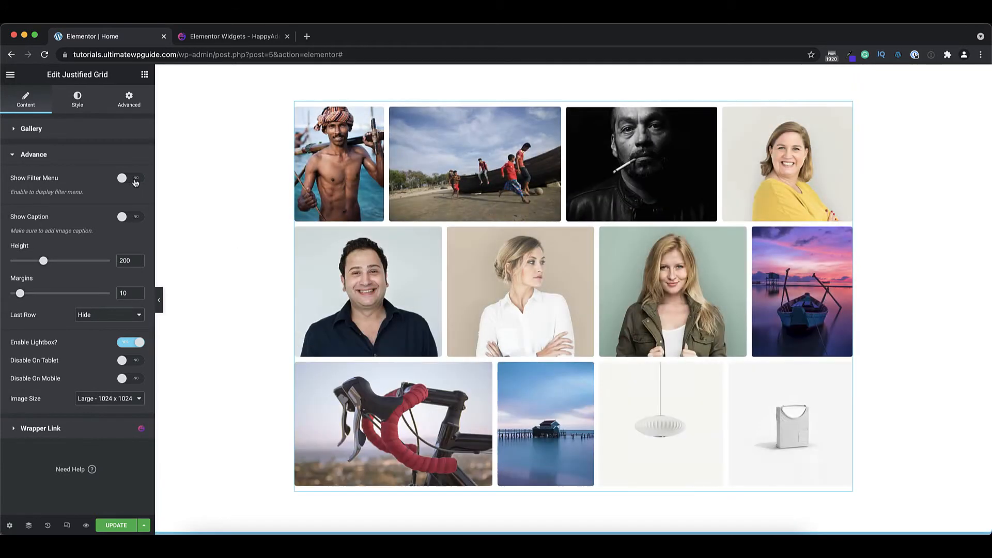
click(135, 181)
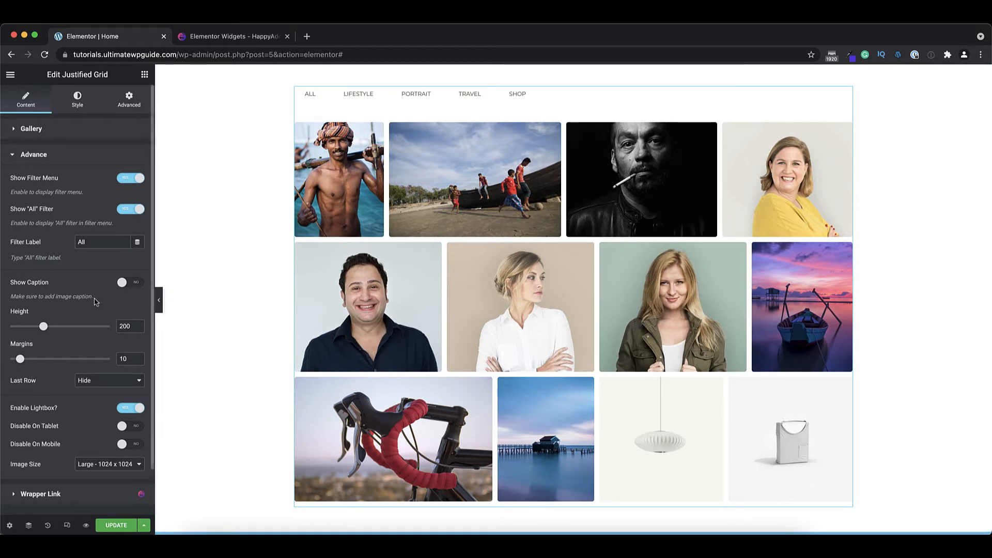
scroll(103, 303, down, 2)
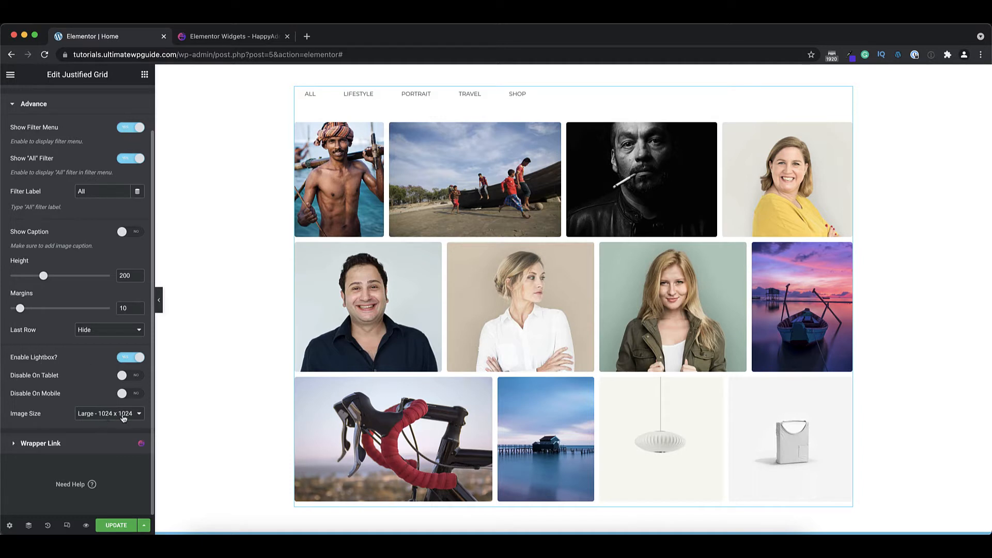
scroll(124, 418, up, 2)
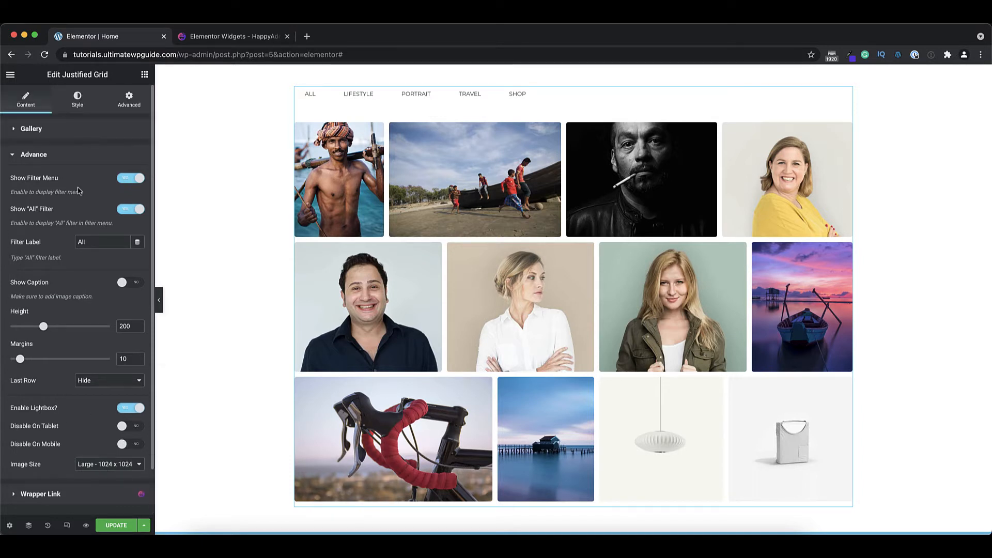
Review the grid's image styling and browse the available hover animations, keeping Grow
click(76, 102)
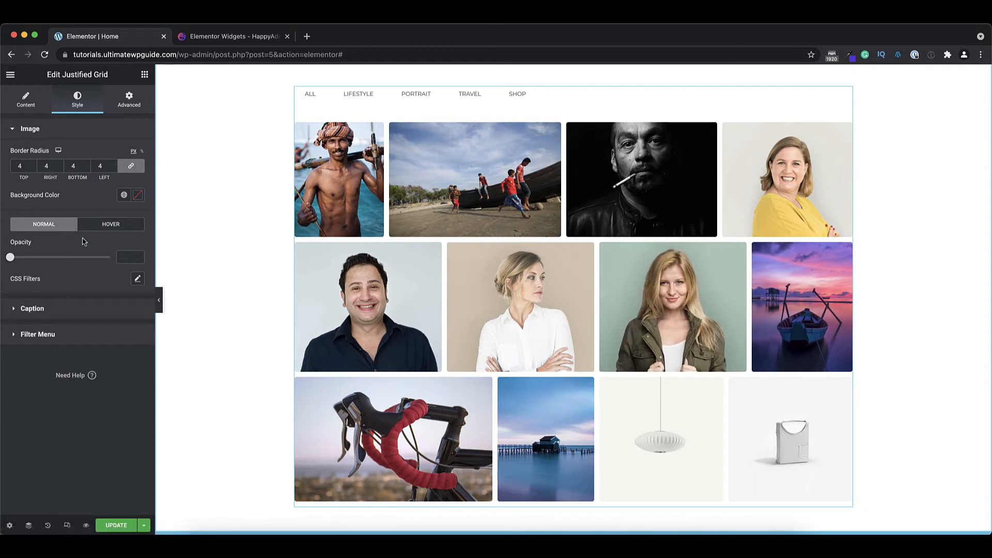
click(110, 229)
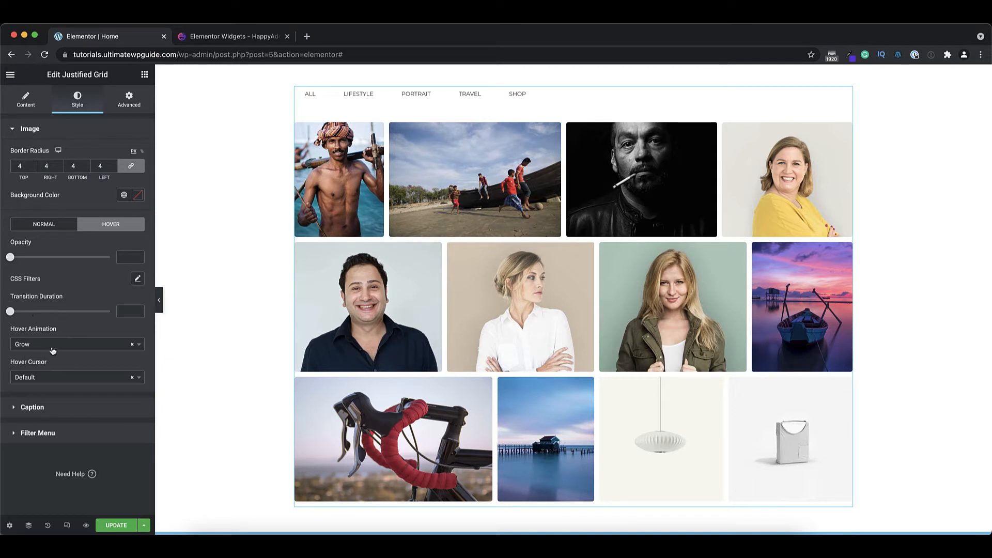
click(140, 346)
scroll(71, 404, down, 5)
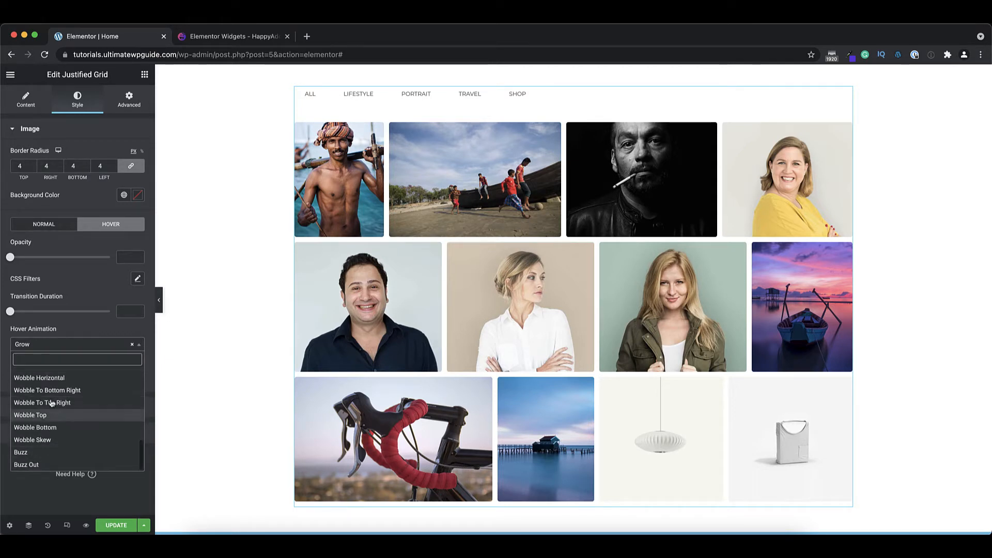
click(82, 327)
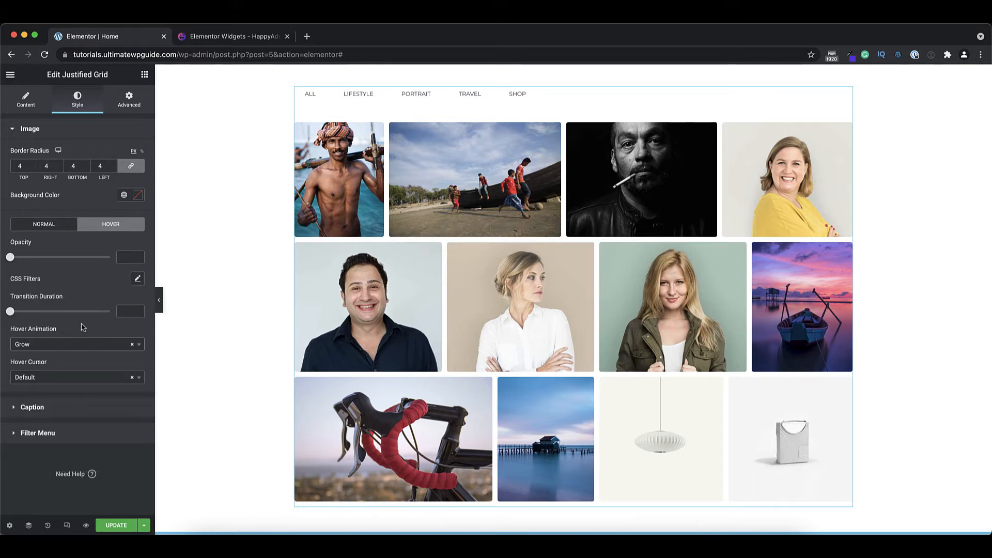
Browse the hover cursor options for the grid images, keeping Default, and view the caption style settings
click(70, 382)
scroll(73, 419, down, 3)
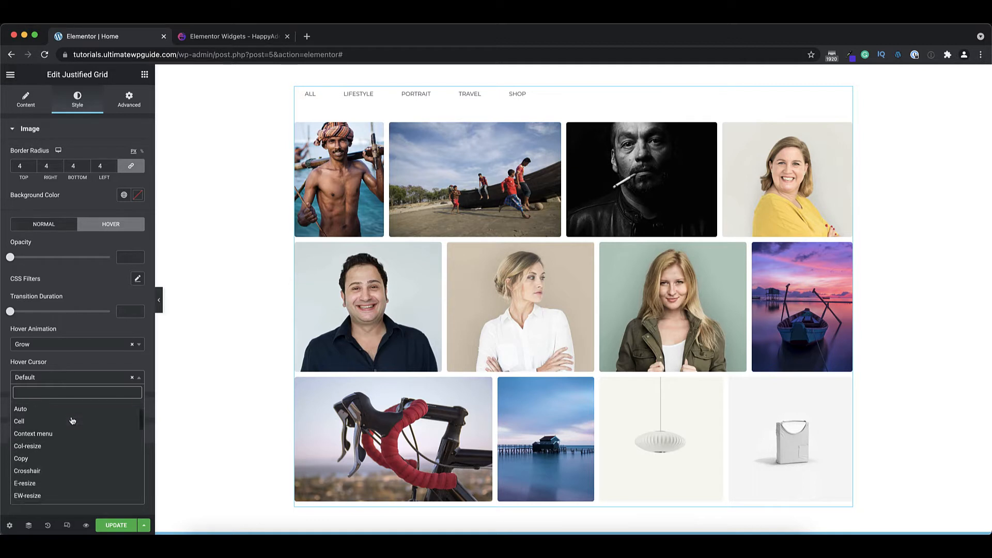
scroll(73, 421, down, 5)
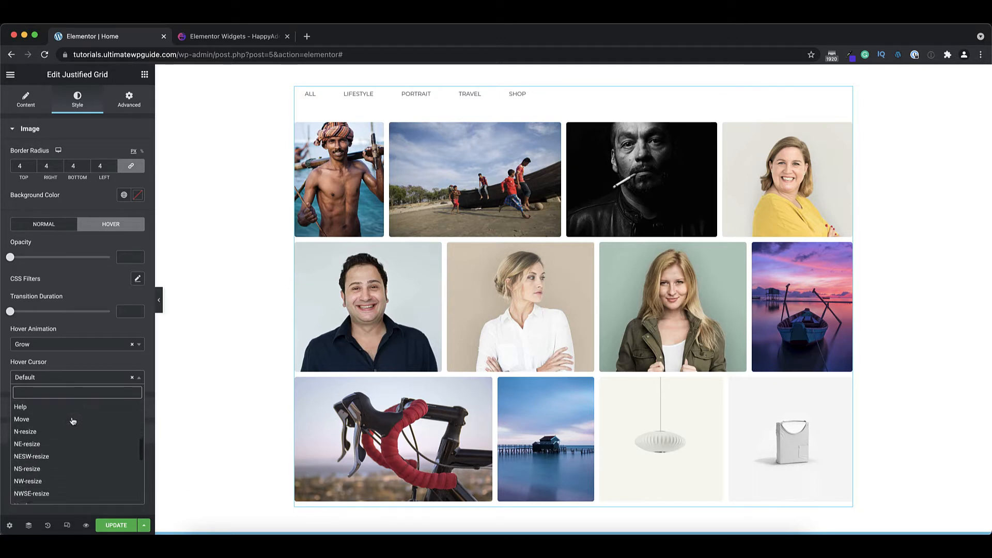
scroll(73, 420, up, 8)
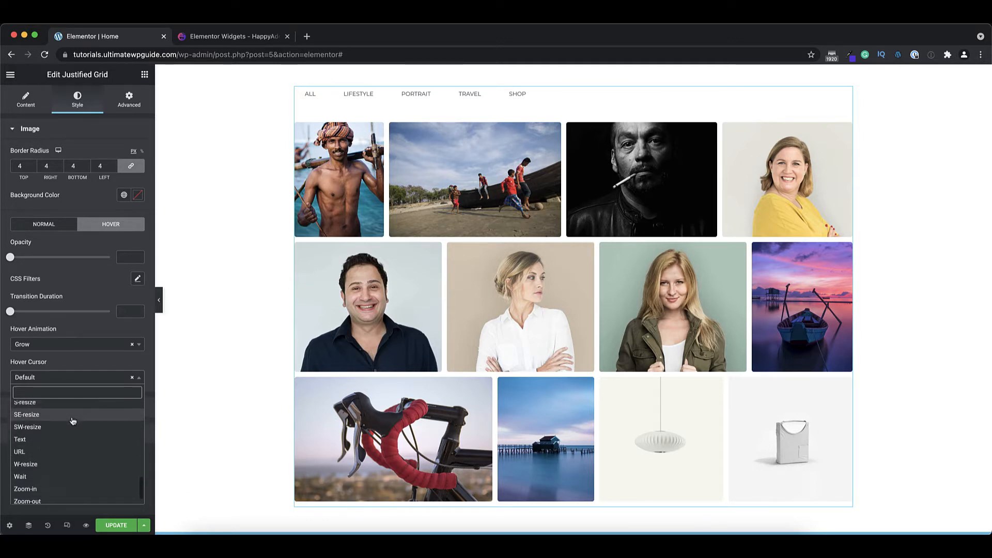
click(66, 364)
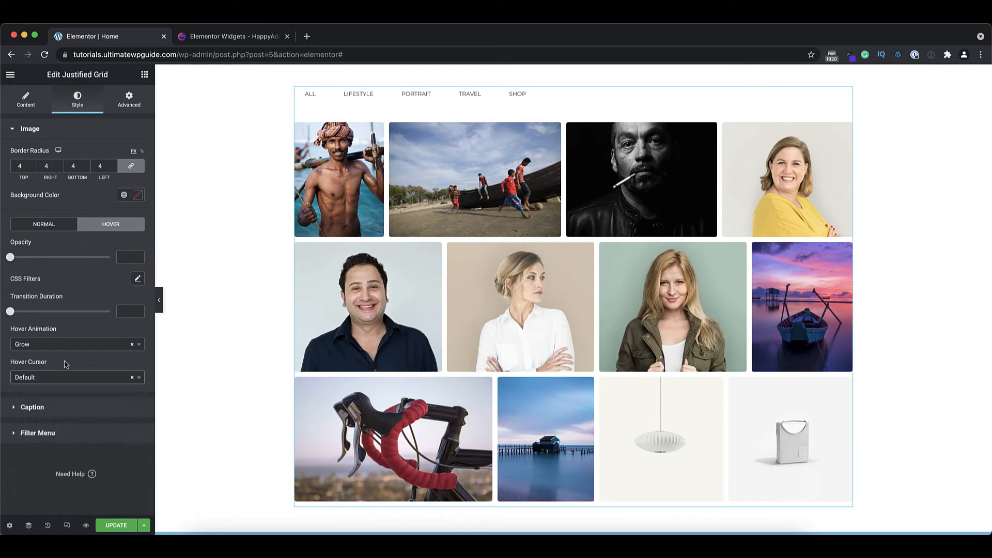
click(62, 406)
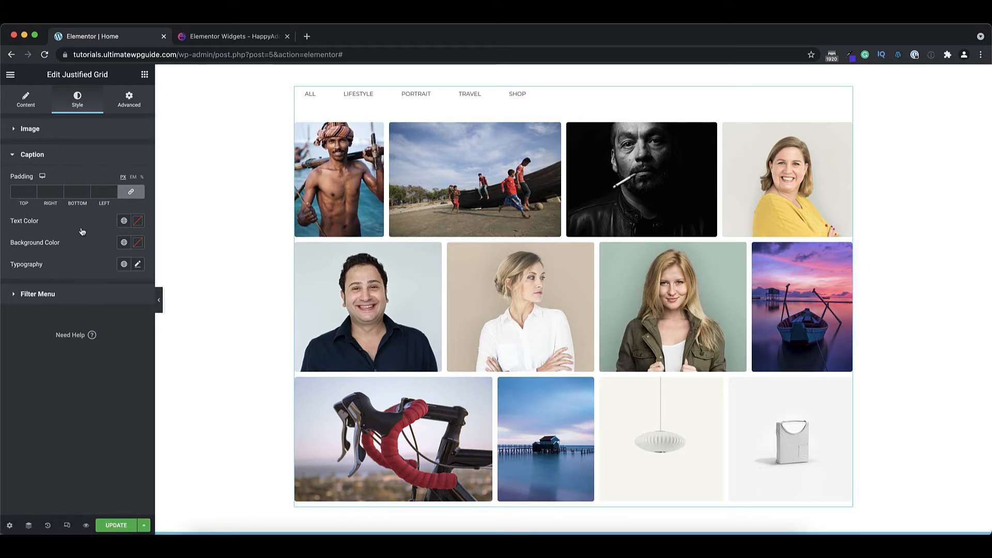
Look over the Justified Grid's filter menu styling and center-align the filter buttons
click(64, 296)
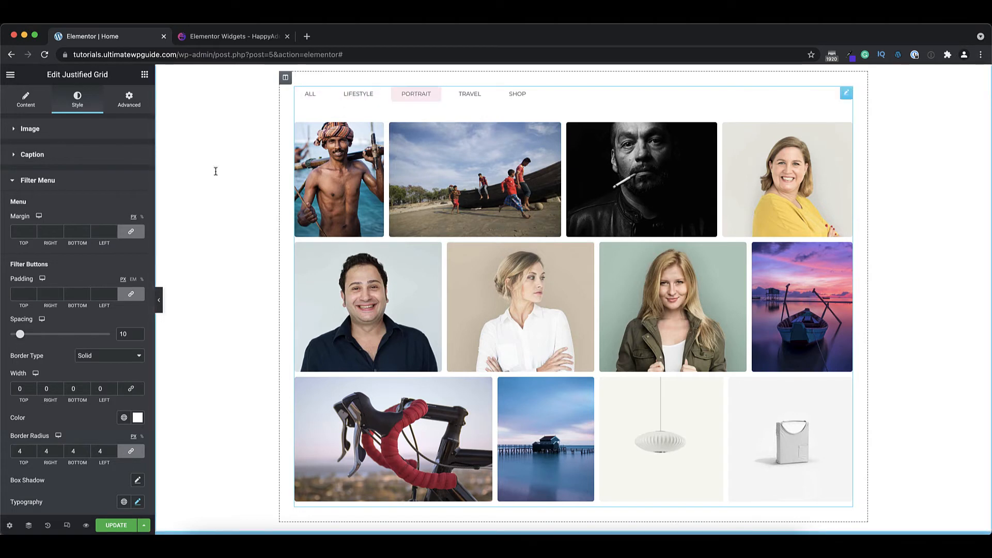
scroll(66, 286, down, 1)
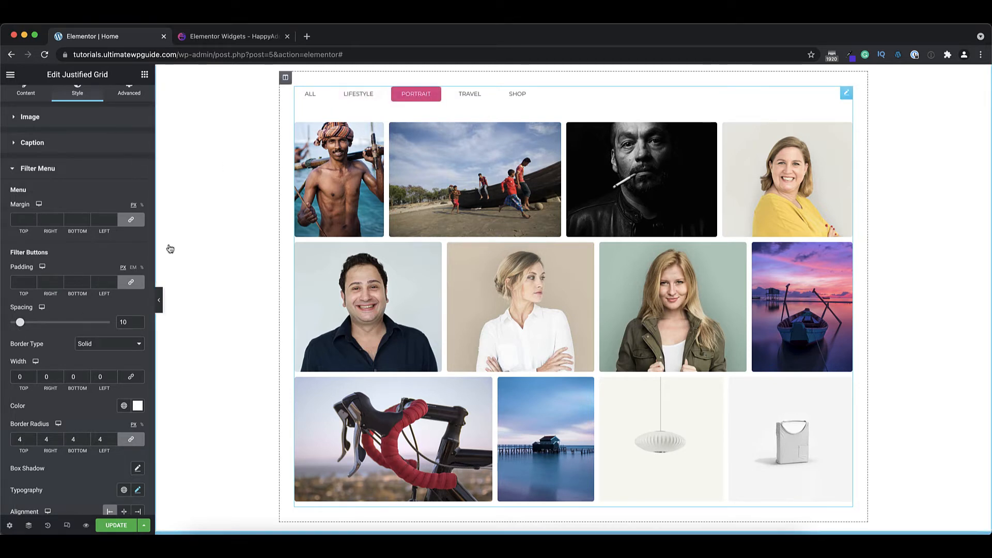
scroll(41, 346, down, 3)
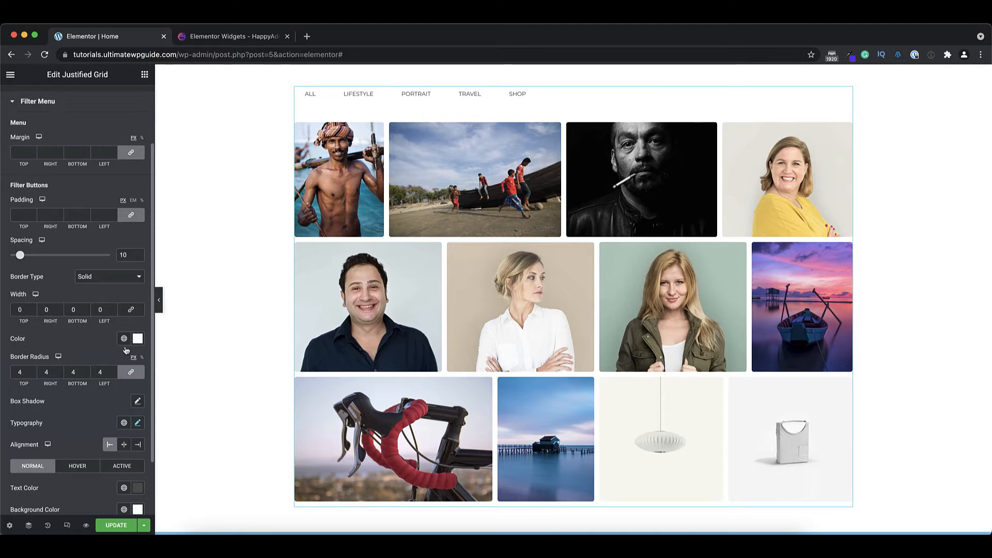
scroll(89, 385, down, 1)
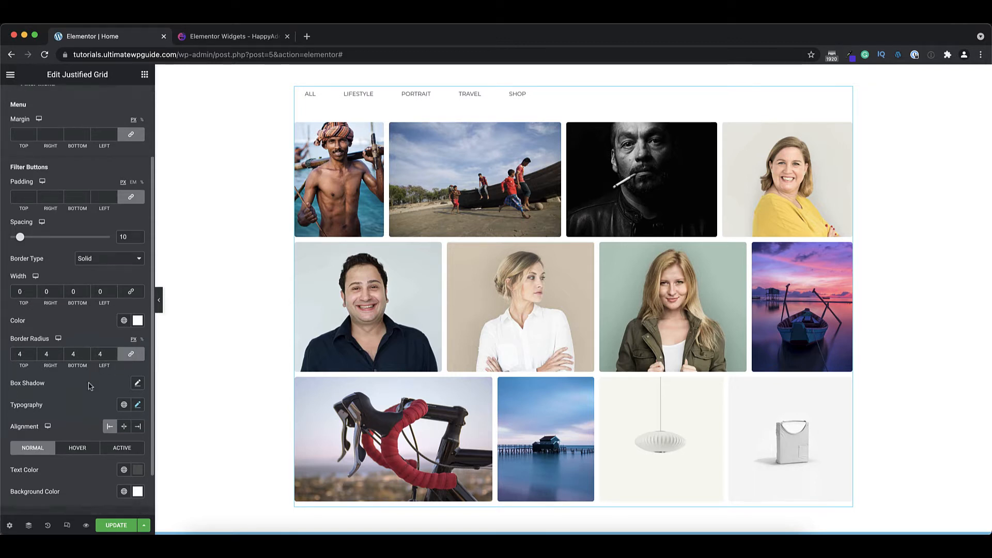
scroll(89, 385, down, 3)
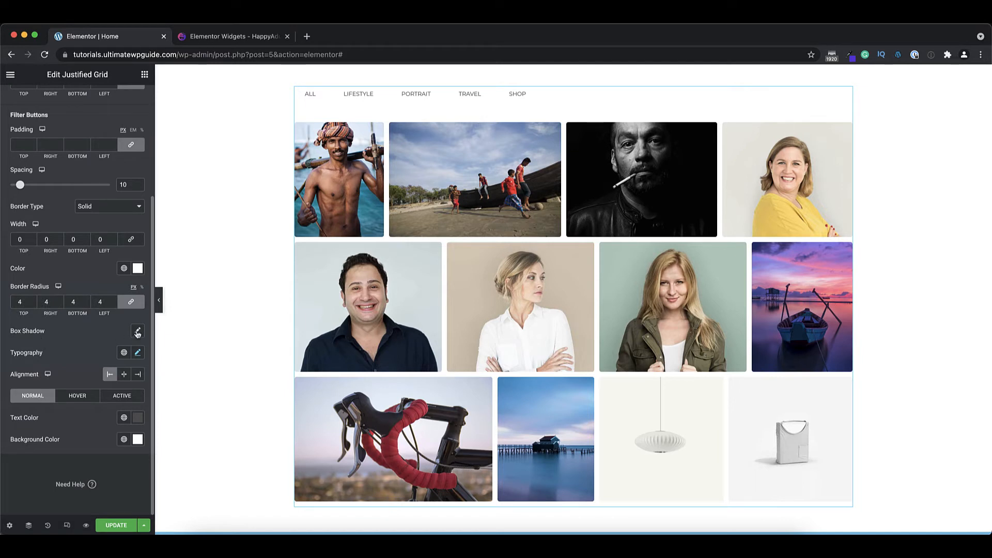
click(124, 376)
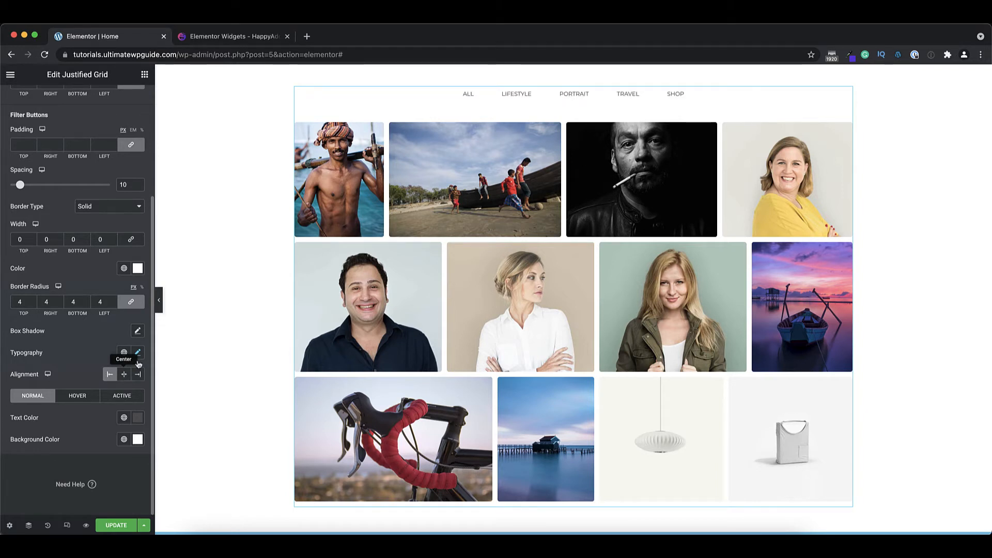
click(518, 94)
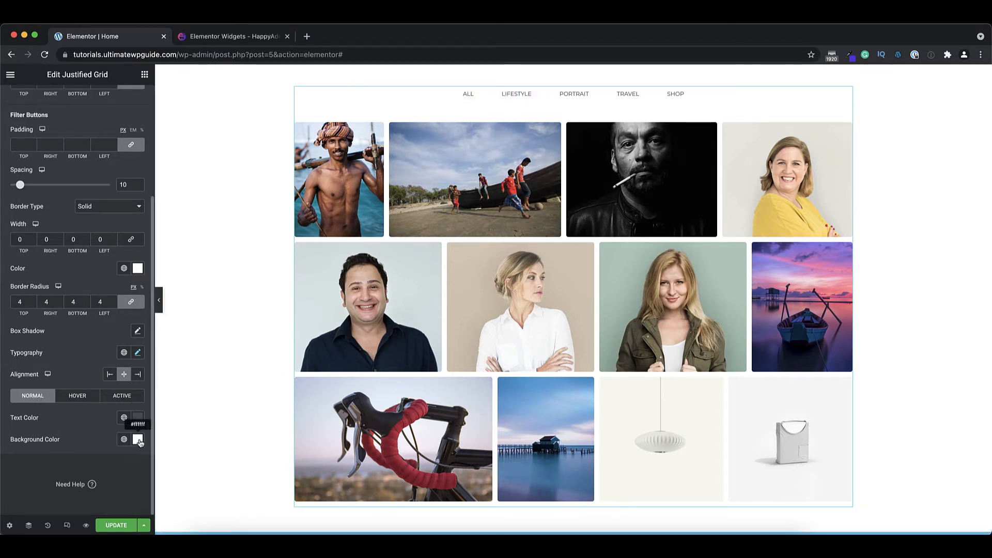
Inspect the filter buttons' color settings for the hover and active states
click(79, 398)
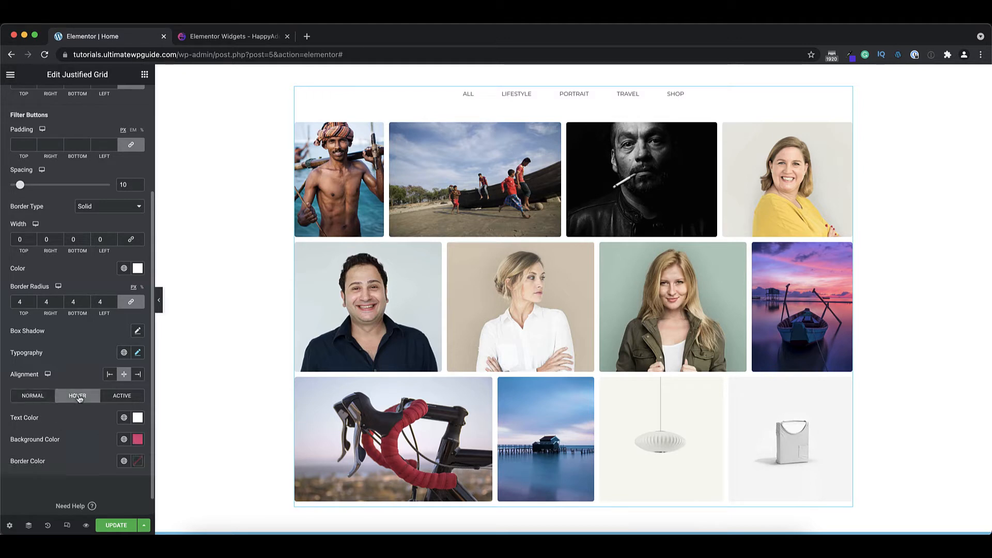
click(124, 399)
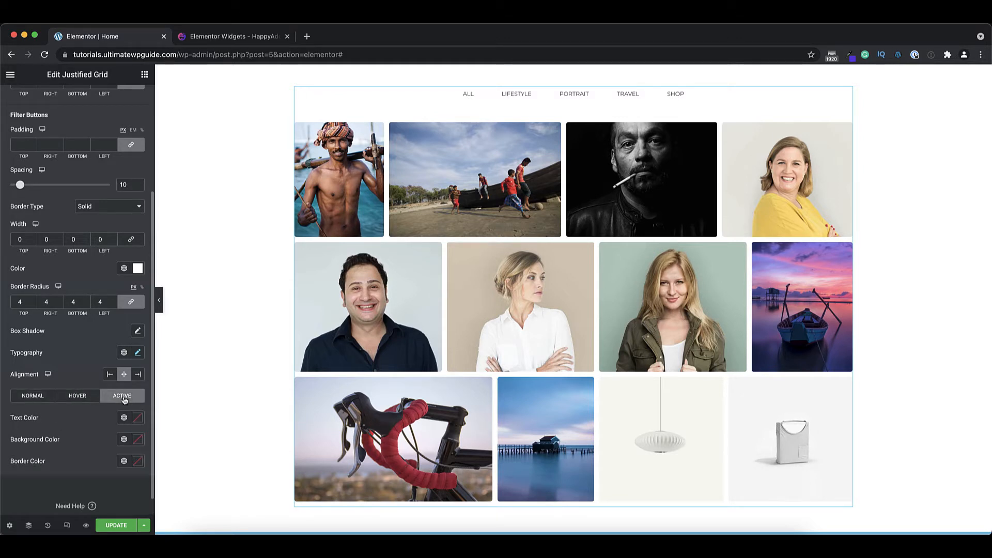
scroll(118, 408, down, 1)
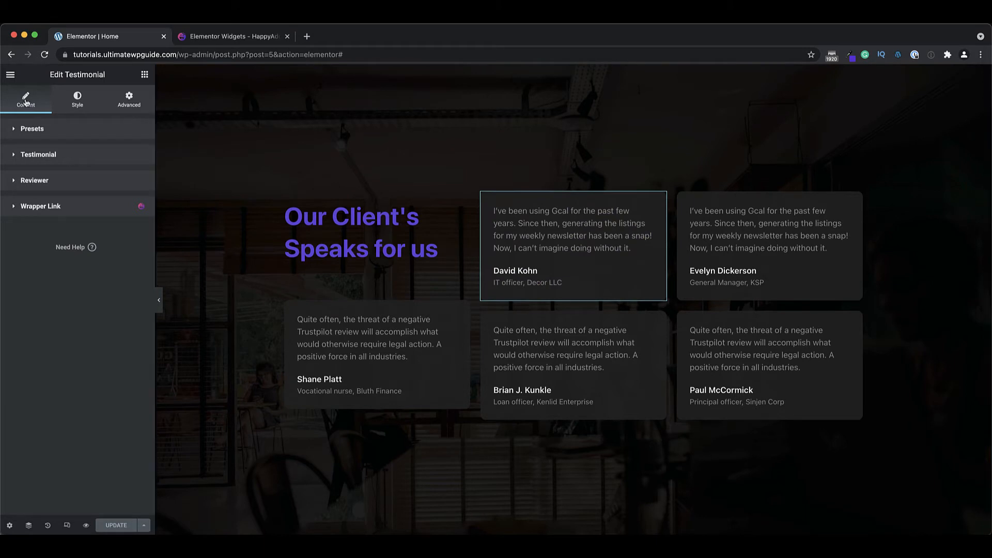
Try preset Design 2 on the upper middle testimonial, and apply Design 4 instead
click(46, 133)
click(140, 158)
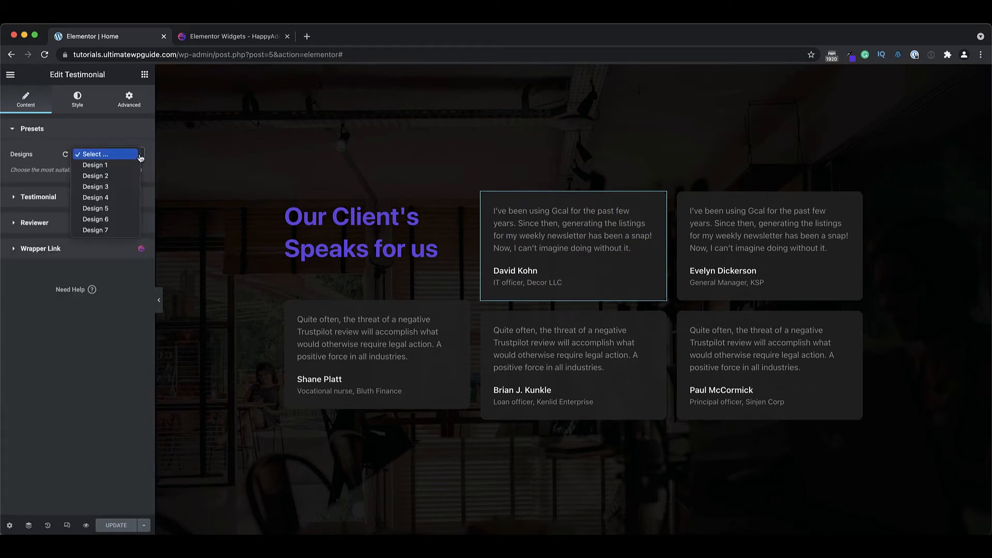
click(106, 175)
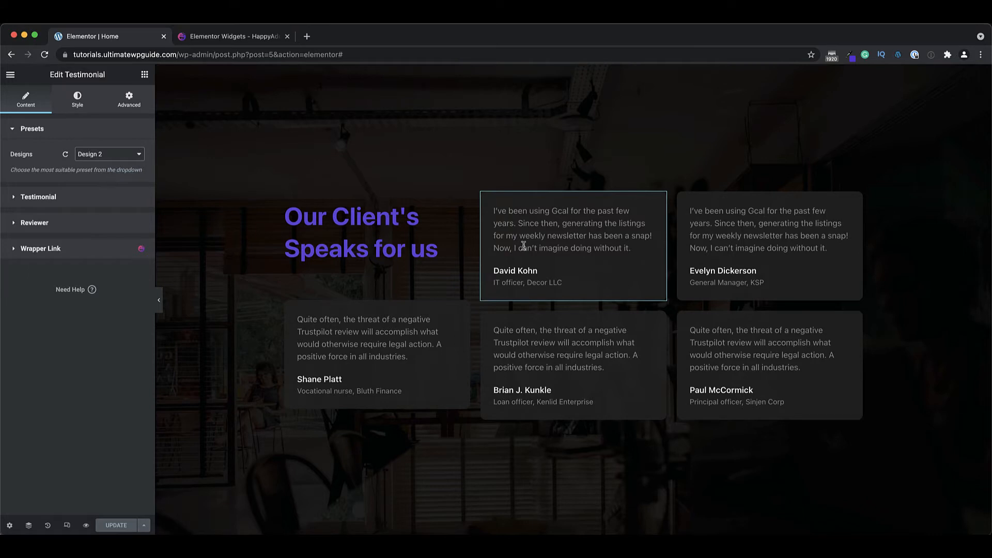
click(556, 253)
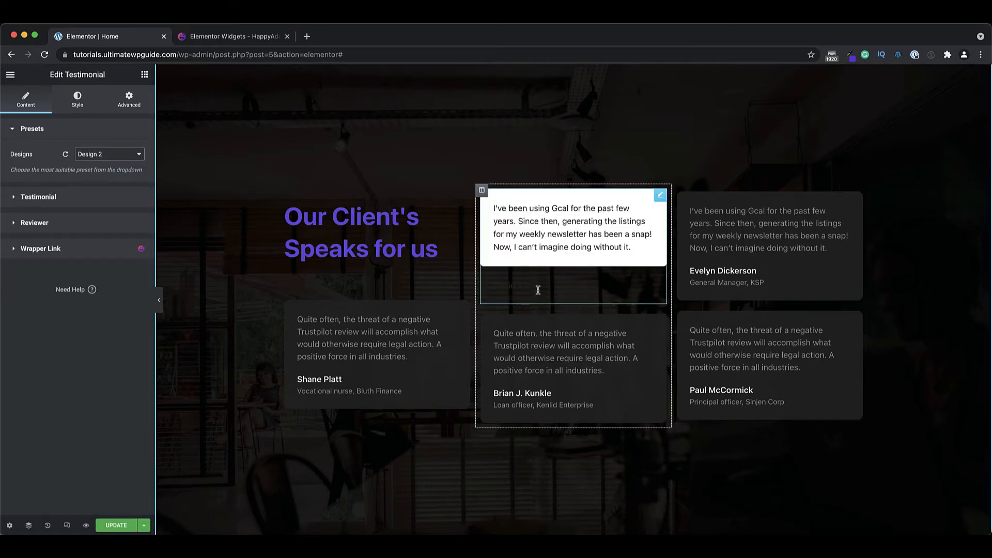
click(122, 155)
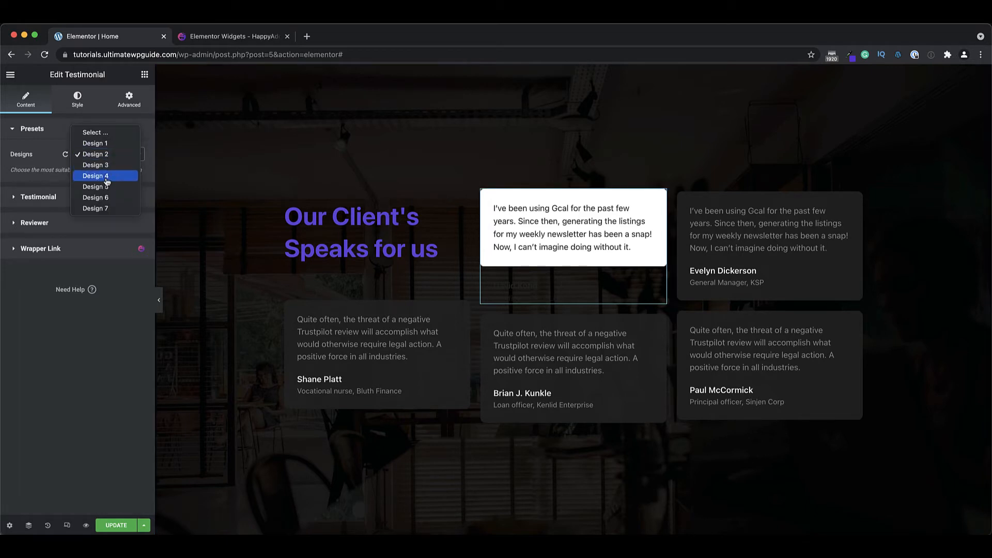
click(106, 176)
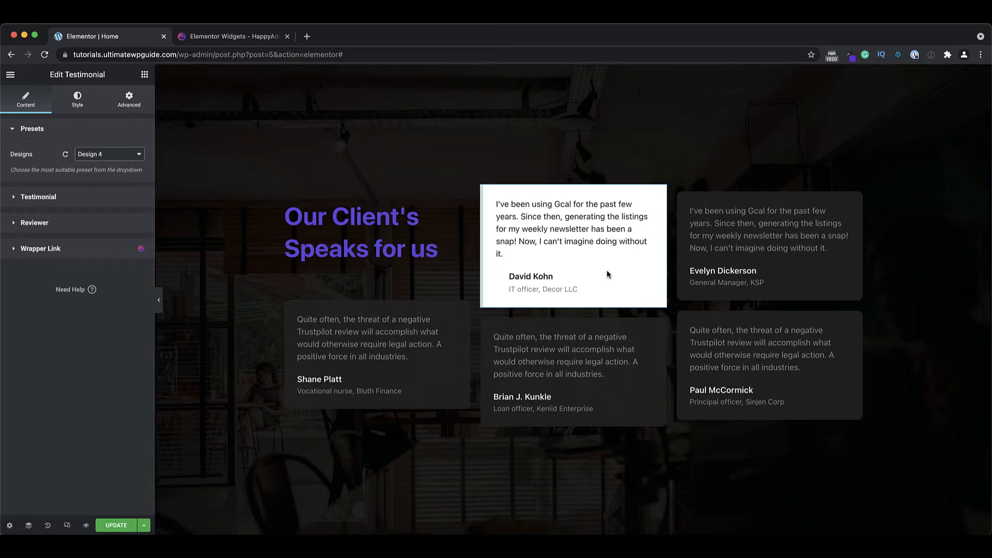
Review the testimonial's text, and set the reviewer's image to the portrait of the woman in a yellow top
click(64, 198)
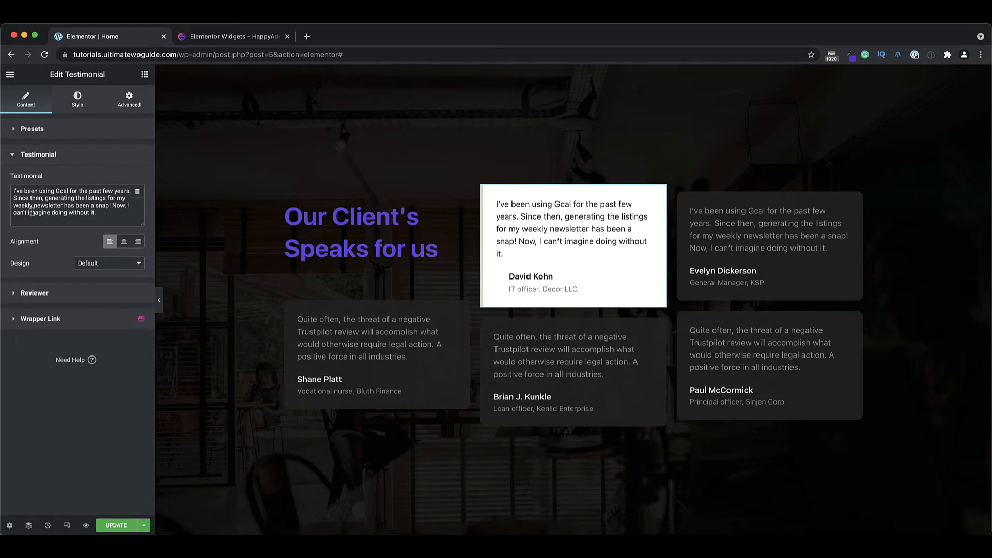
drag(107, 214, 9, 192)
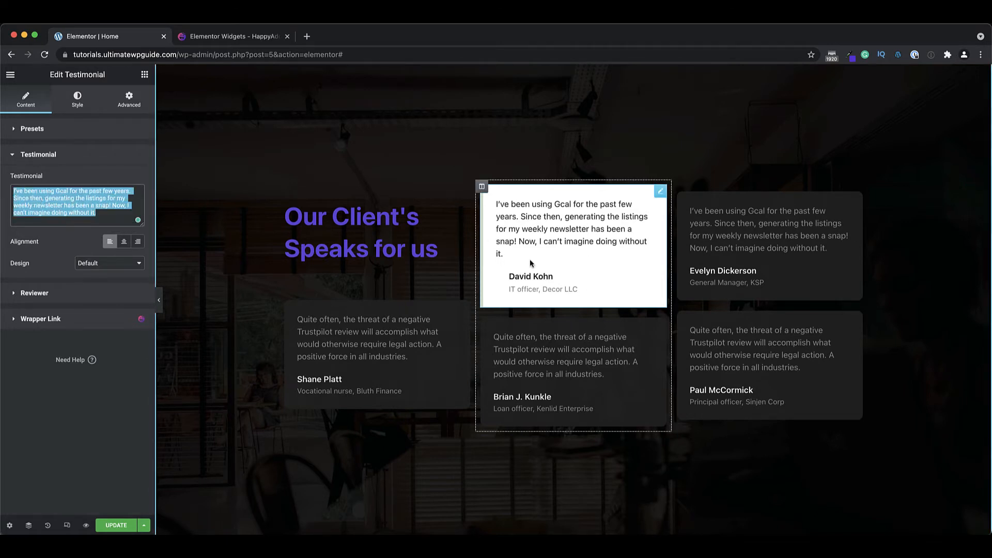
click(59, 293)
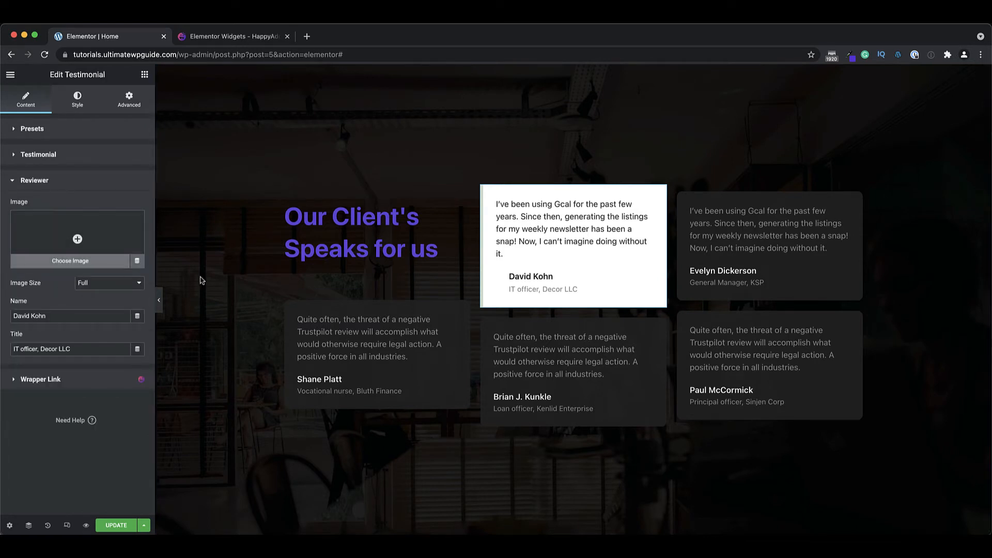
click(79, 240)
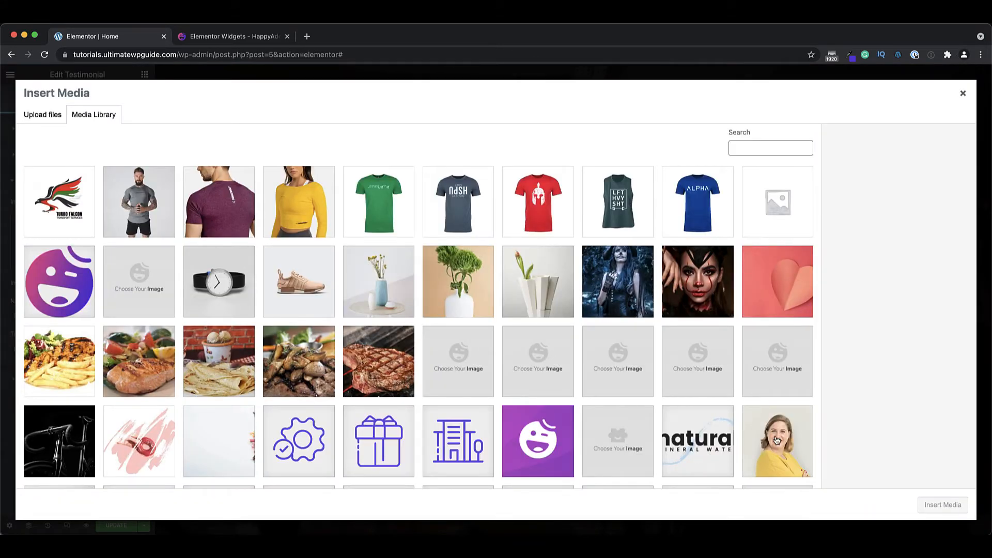
click(801, 462)
click(943, 505)
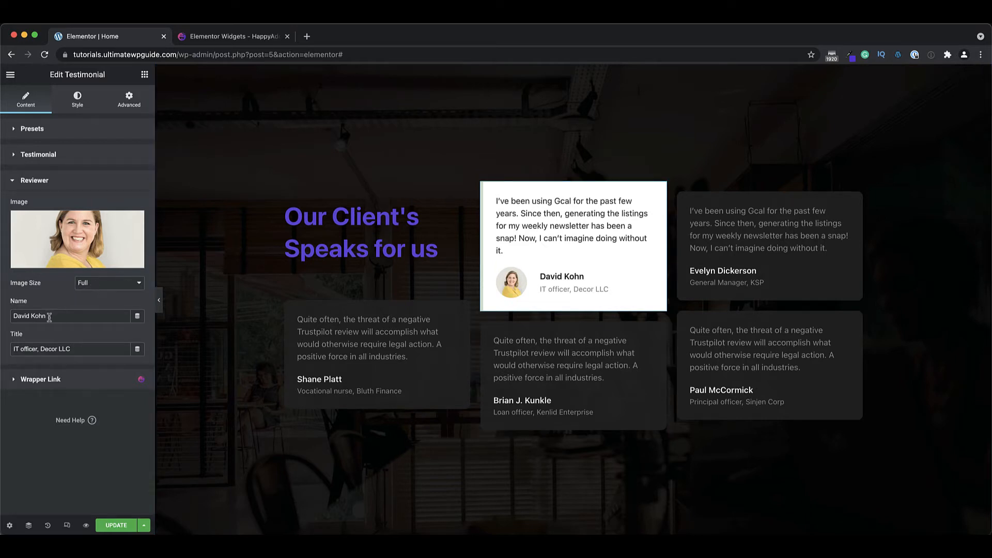
Replace the reviewer's first name to match the new portrait, and close the reviewer settings
drag(52, 317, 7, 316)
text(Sa)
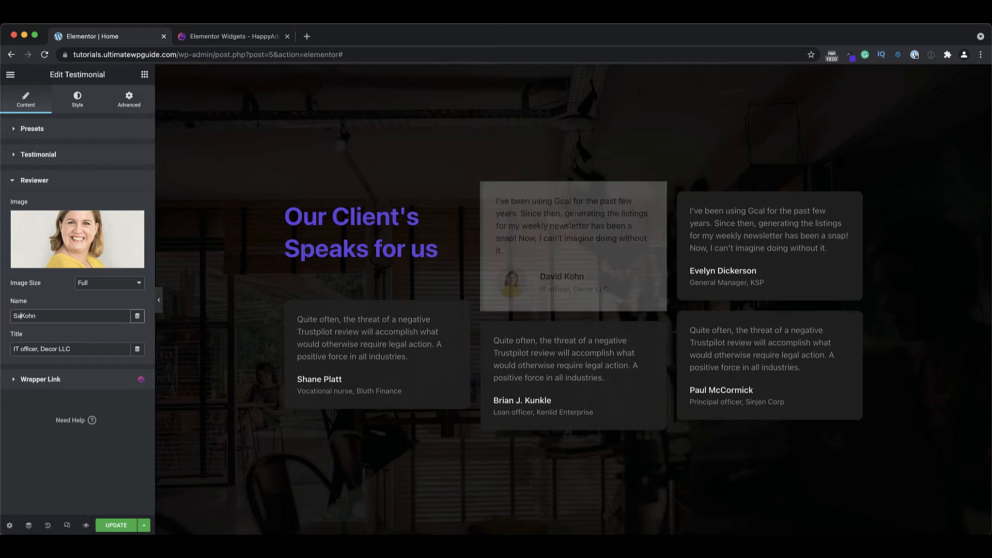
text(lly)
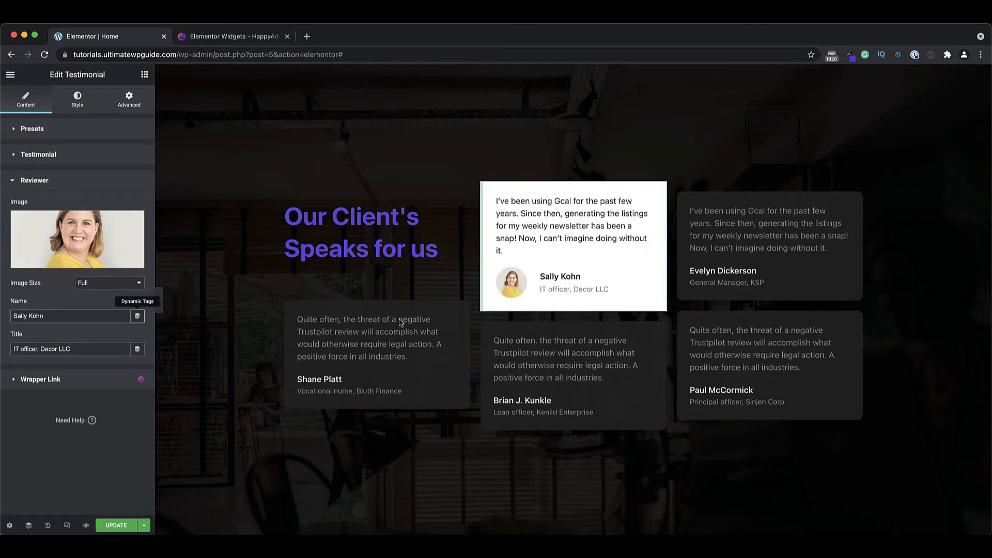
click(52, 180)
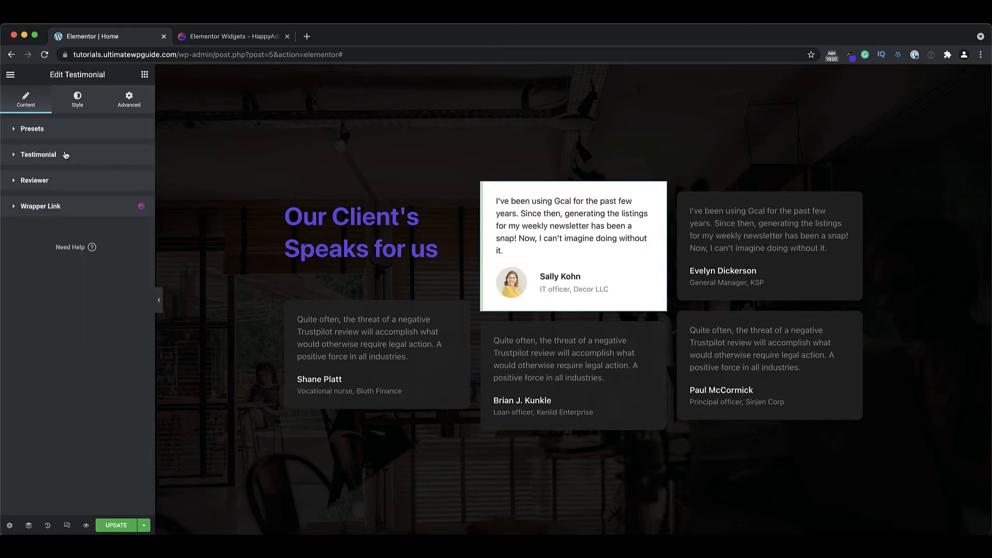
Try a border radius of 10 px on all corners of the testimonial, and set it back to 0
click(77, 98)
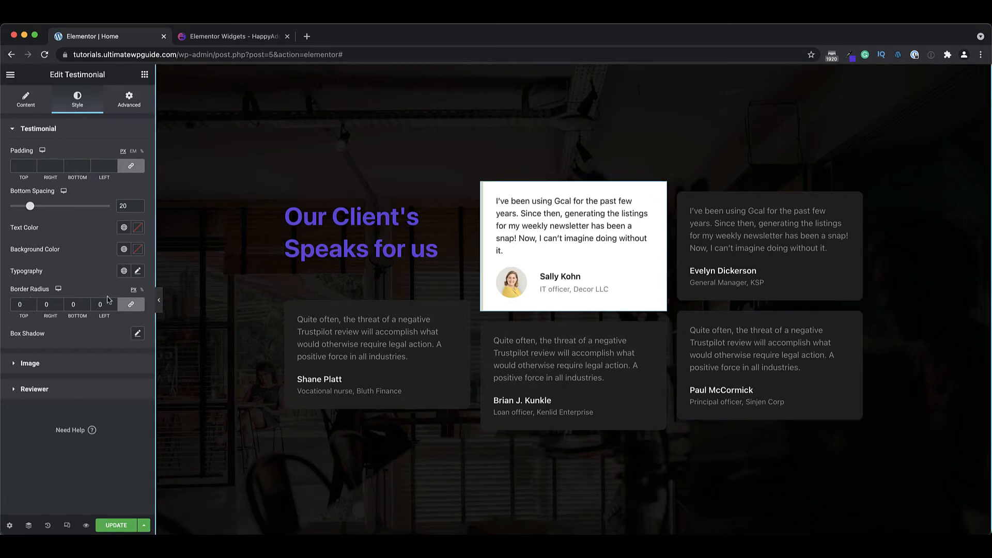
drag(24, 305, 10, 304)
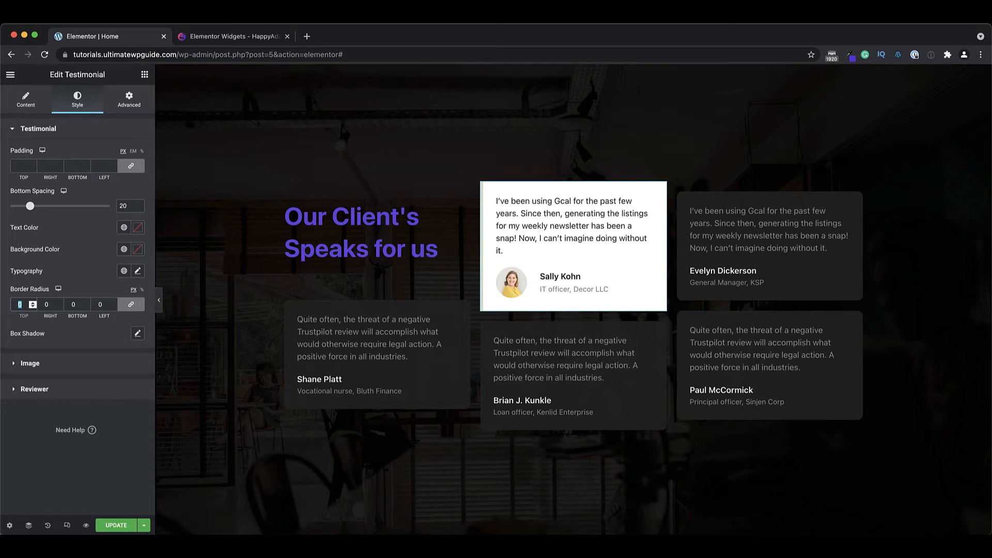
text(10)
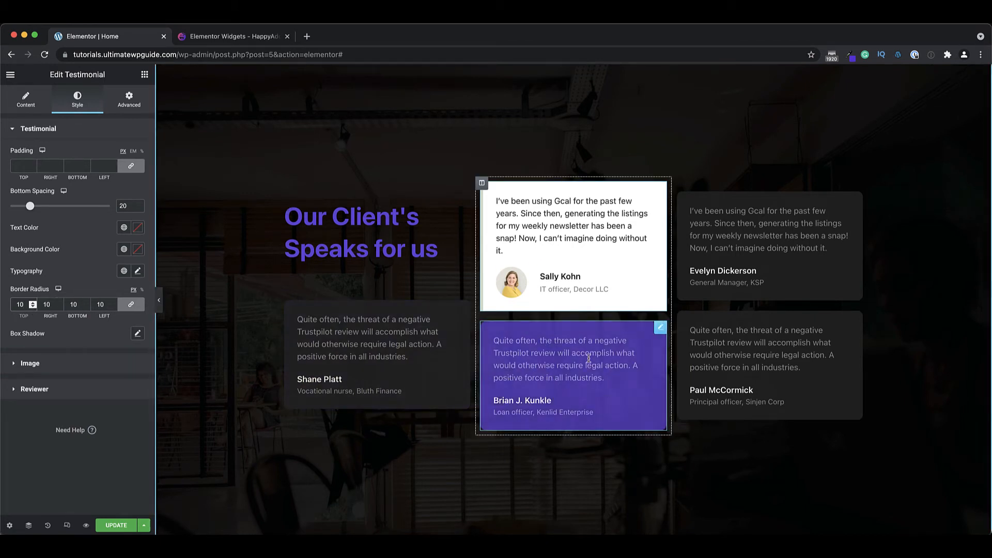
scroll(511, 410, down, 1)
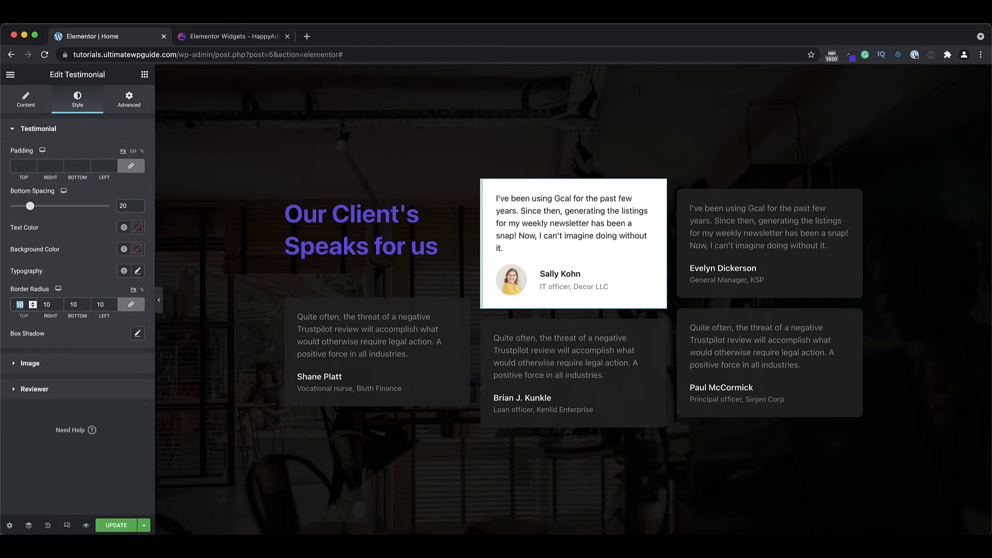
text(0)
Review the testimonial's image style settings and the reviewer's name and title styling
click(43, 368)
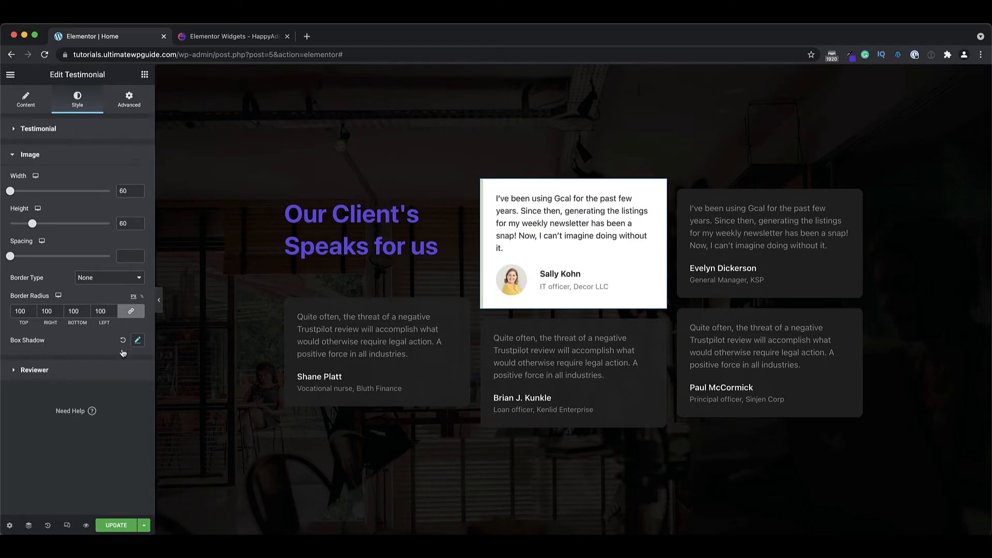
click(57, 375)
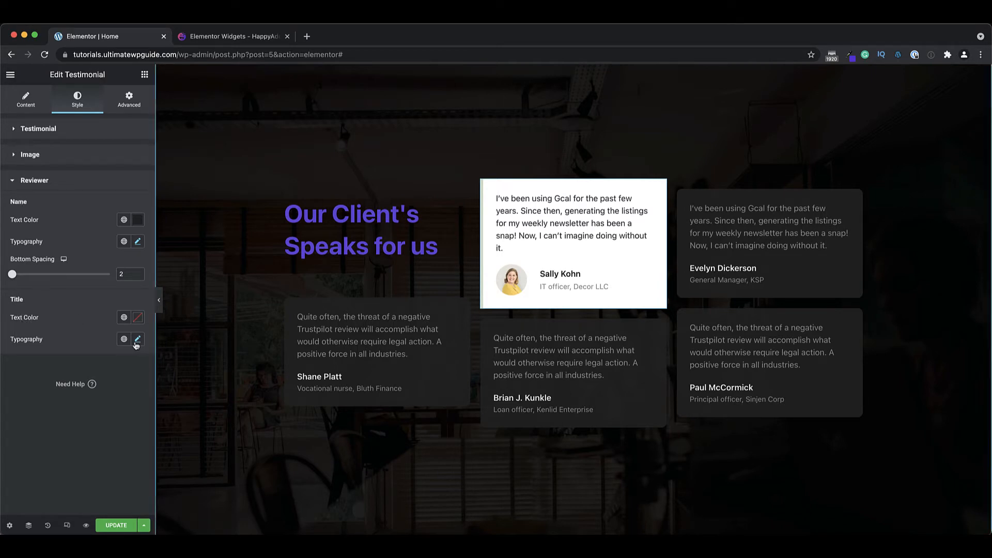
Change the preset design of the testimonial below the "Our Client's Speaks for us" heading
click(452, 342)
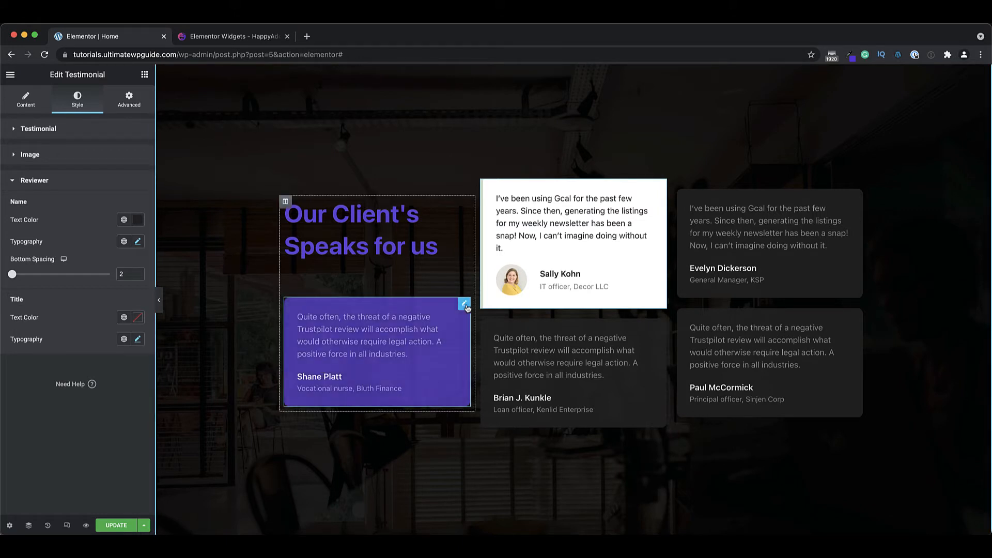
click(109, 154)
click(104, 232)
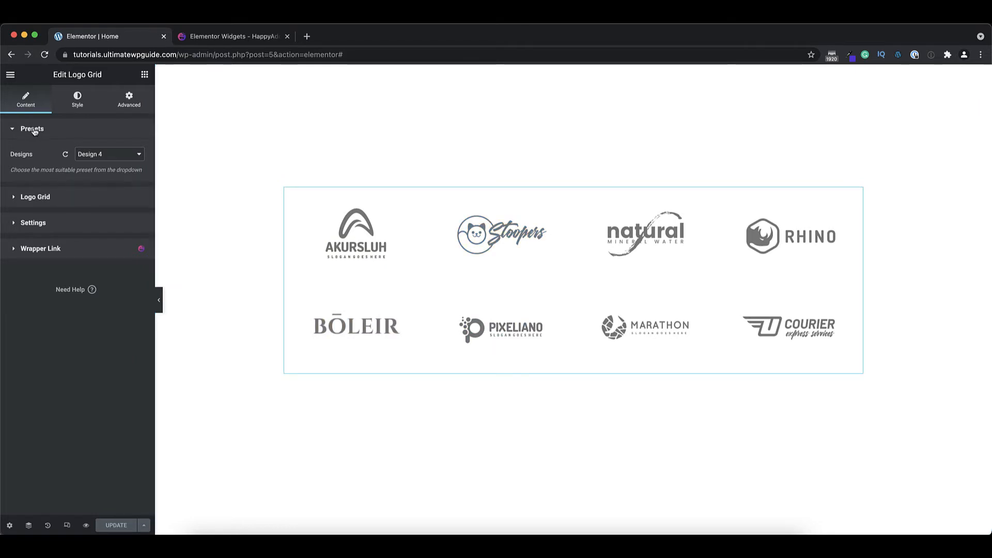
Browse the Logo Grid's preset designs, keeping Design 4, and inspect its list of logos and the Akurshluh item
click(122, 157)
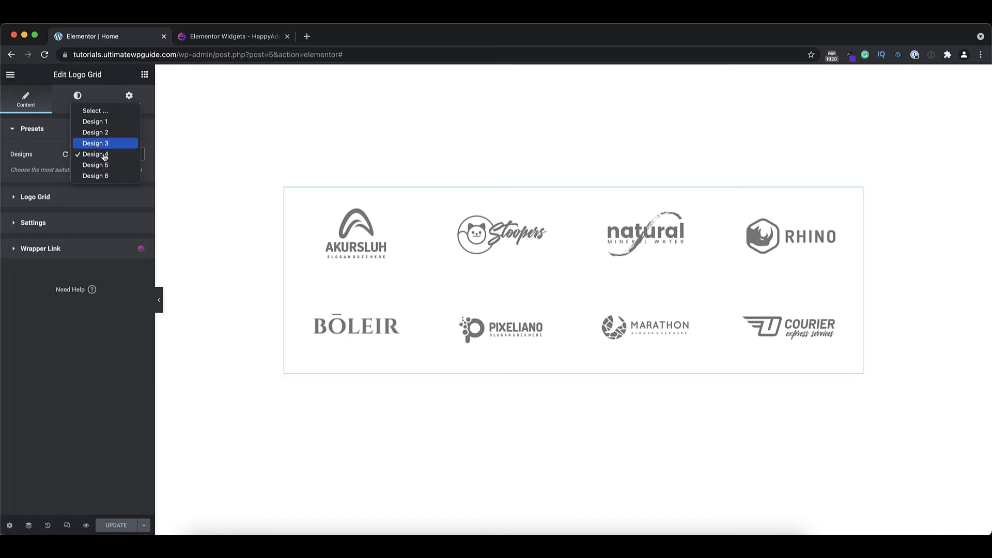
click(60, 134)
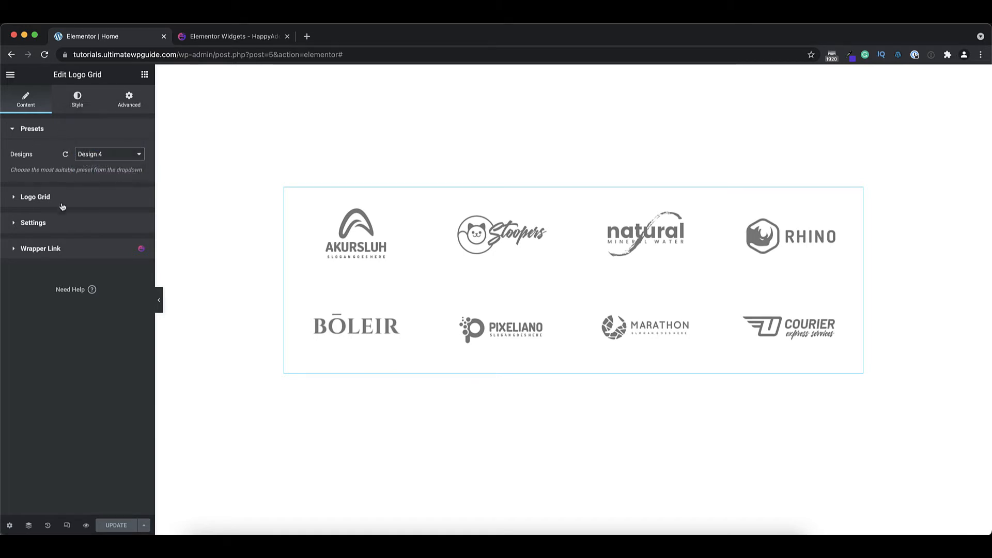
click(63, 201)
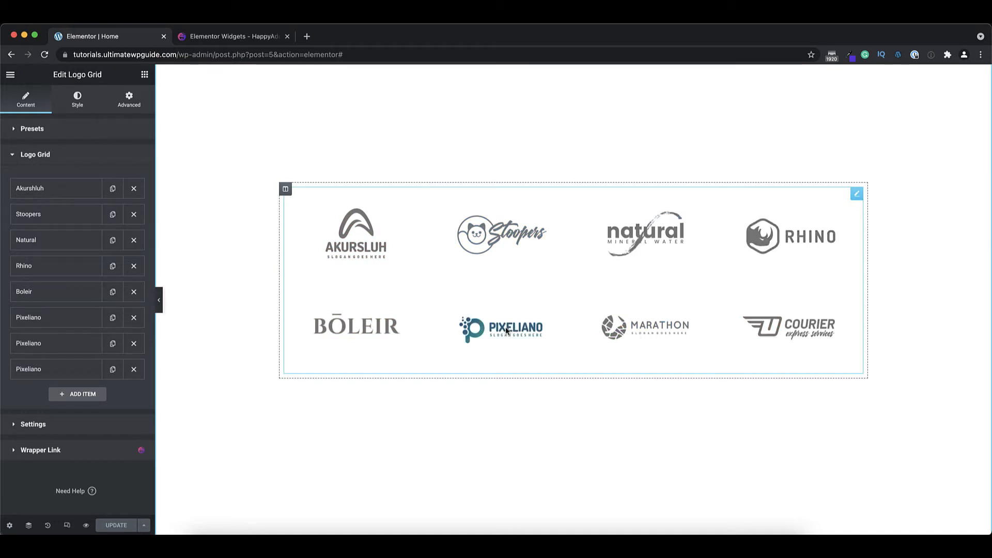
click(48, 189)
click(54, 198)
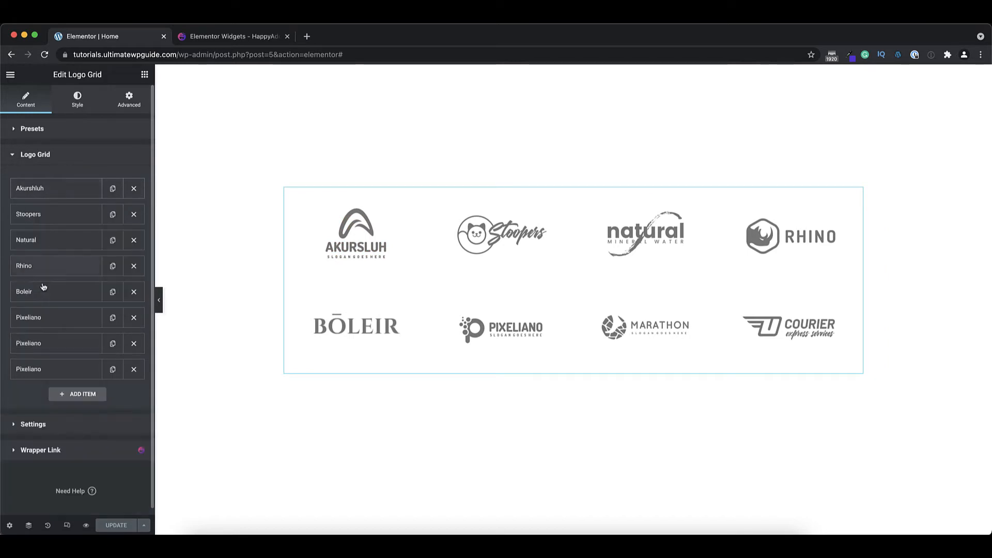
Inspect the Akurshluh logo item's image, website link options and brand name
click(54, 191)
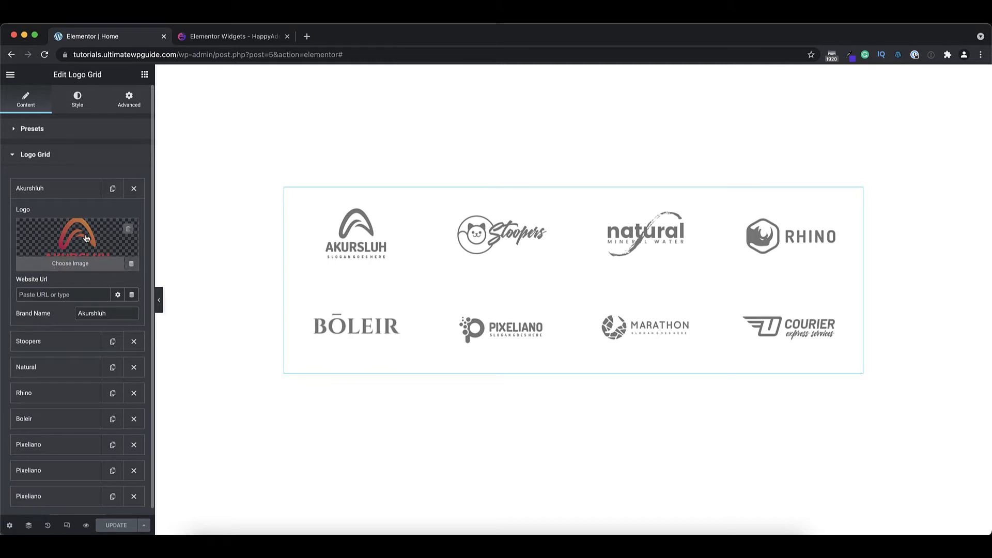
click(118, 295)
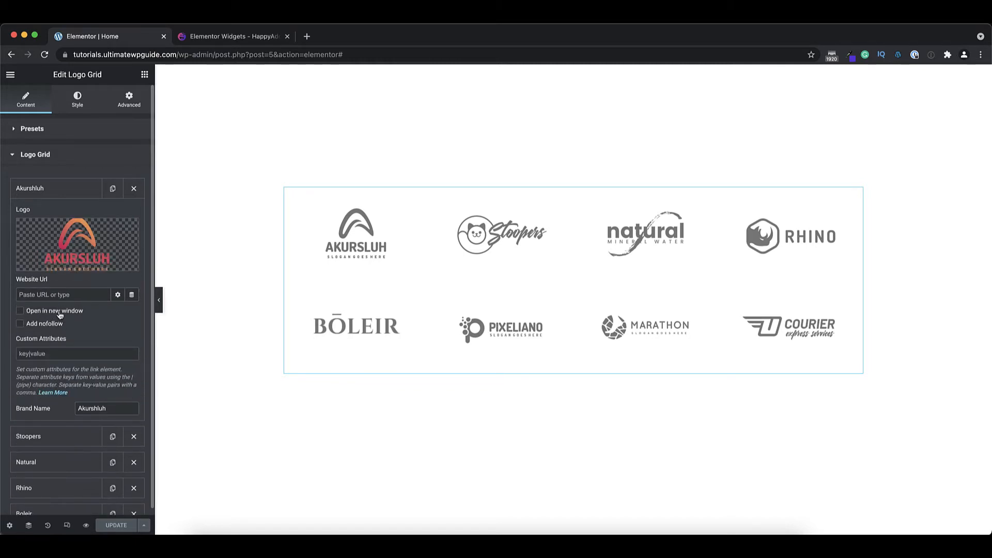
click(118, 295)
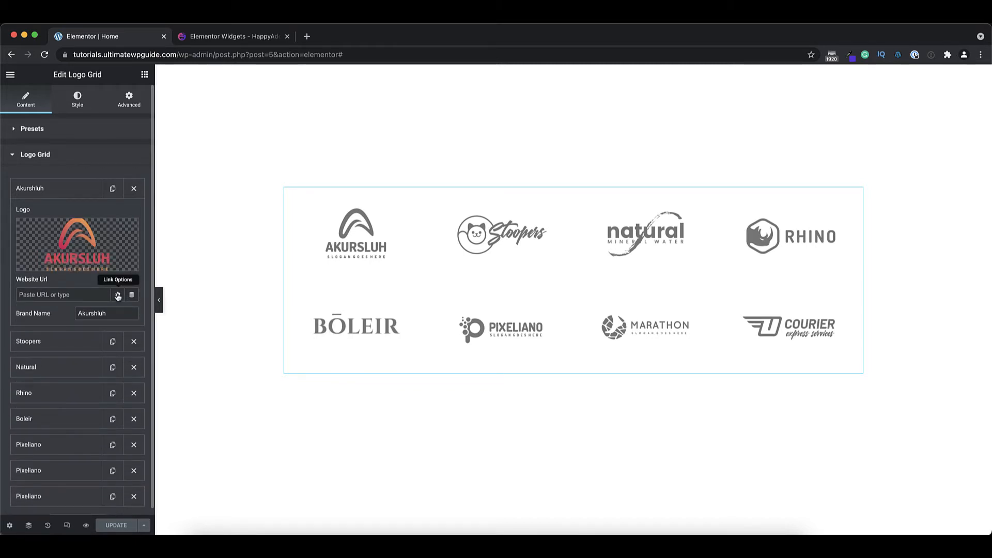
drag(111, 314, 56, 316)
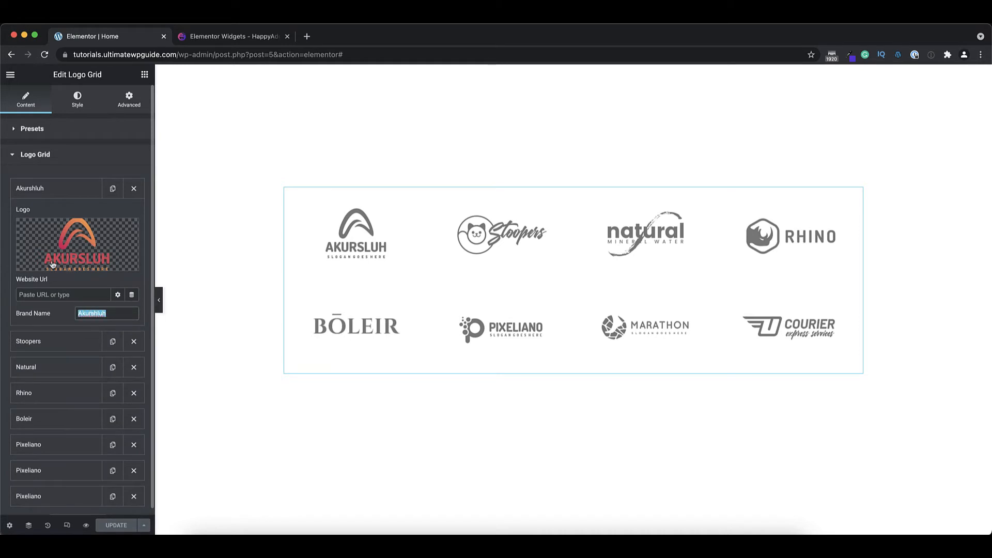
click(55, 190)
Look through the Boleir, Rhino and last two Pixeliano items in the Logo Grid's list
click(45, 296)
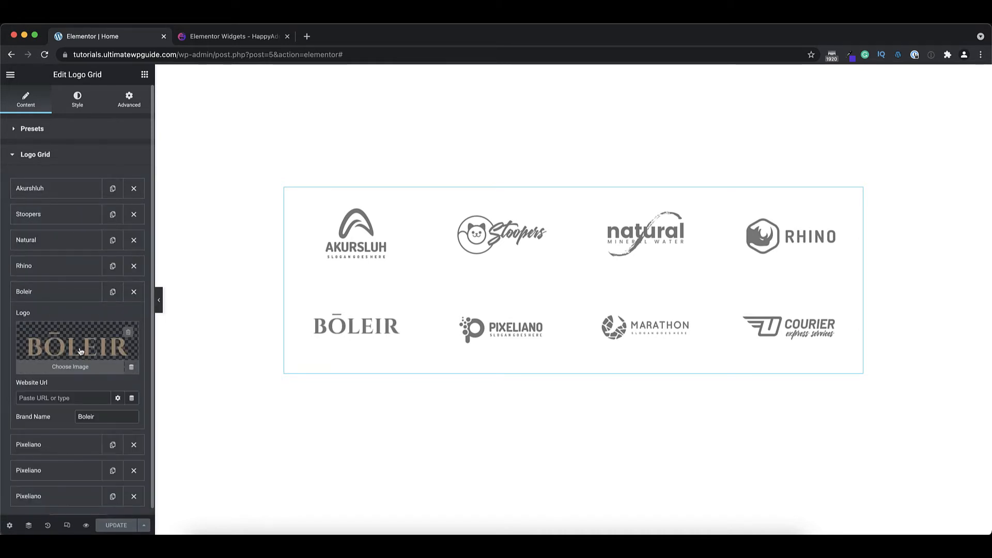
click(52, 291)
click(53, 266)
click(58, 268)
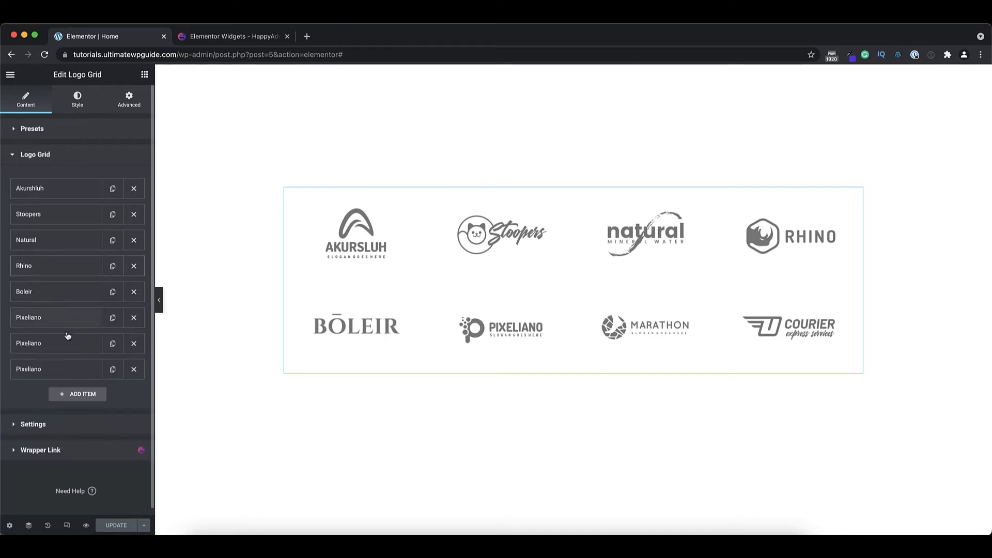
click(62, 342)
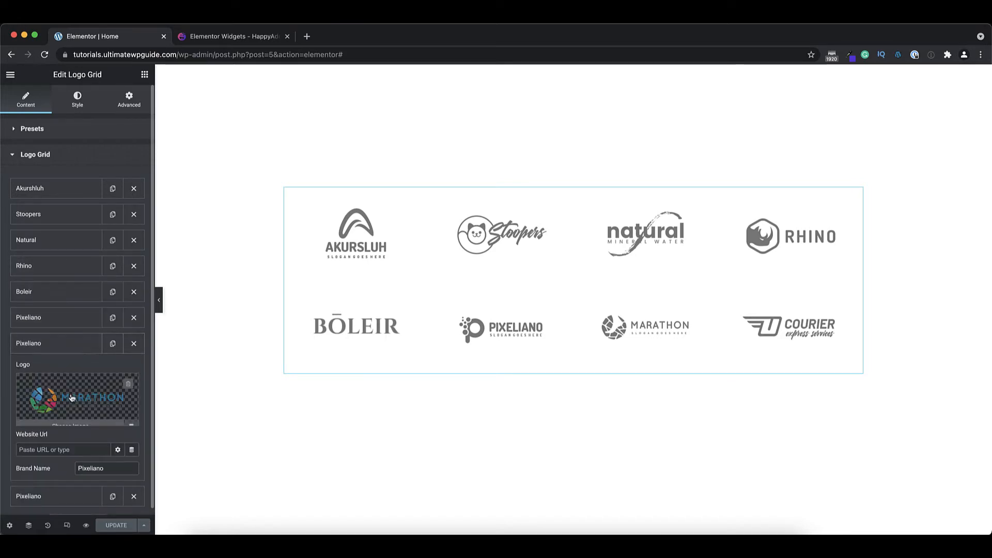
click(58, 344)
click(57, 370)
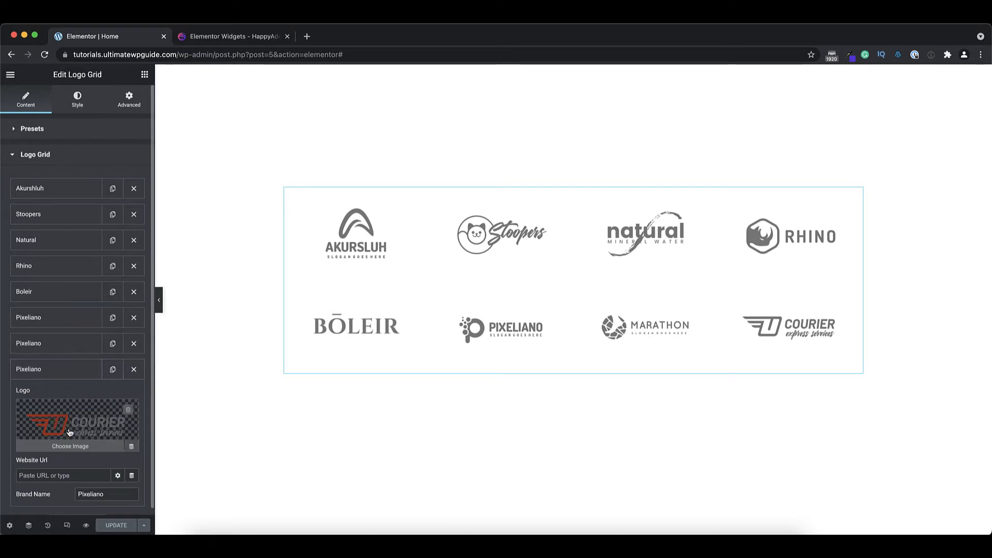
click(56, 376)
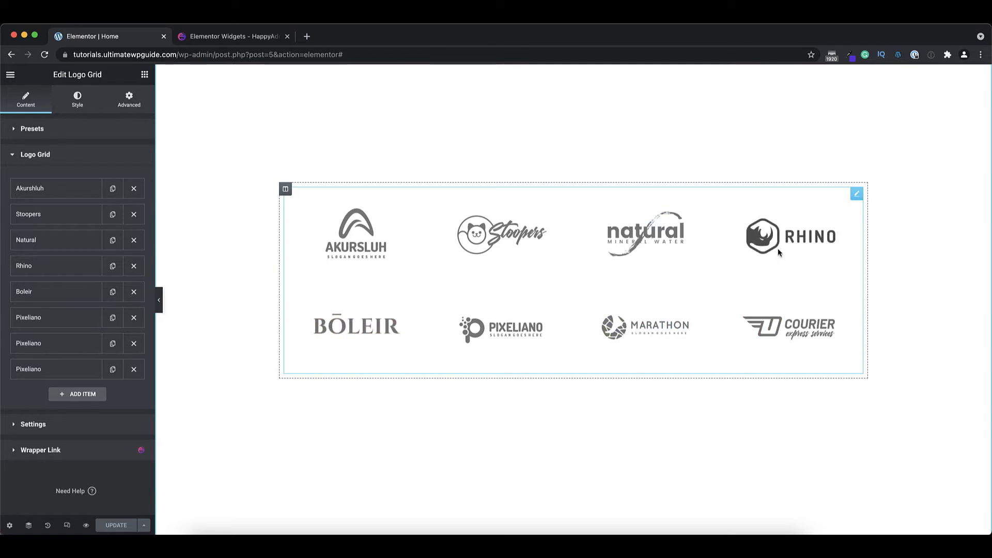
Review the image size and grid layout options in the Logo Grid's settings, keeping Full and Tic Tac Toe
click(57, 158)
click(55, 187)
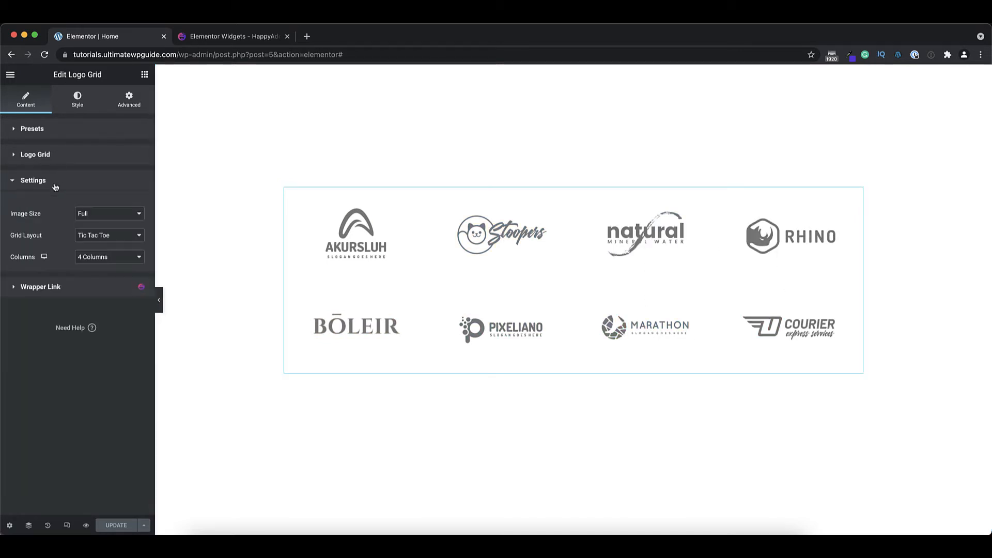
click(93, 217)
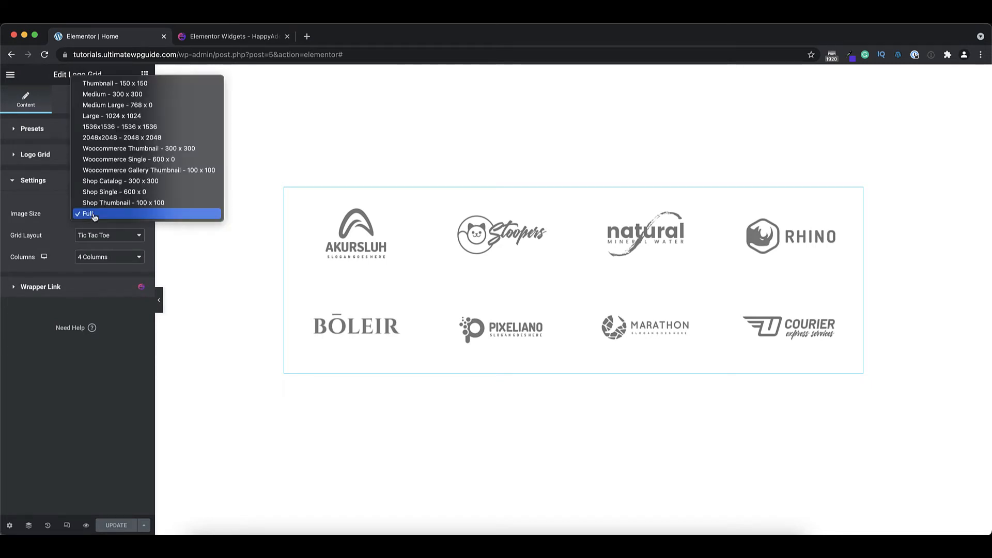
click(57, 205)
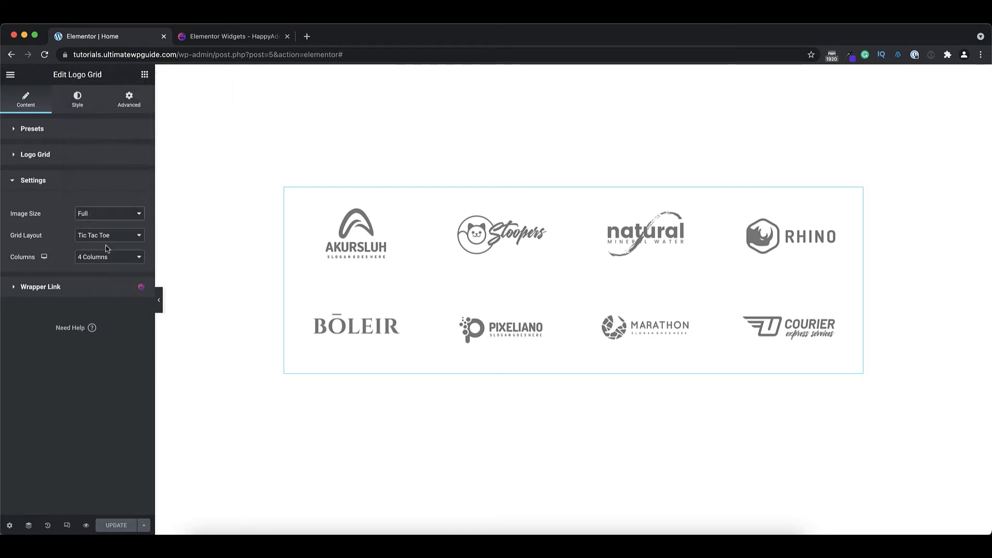
click(101, 235)
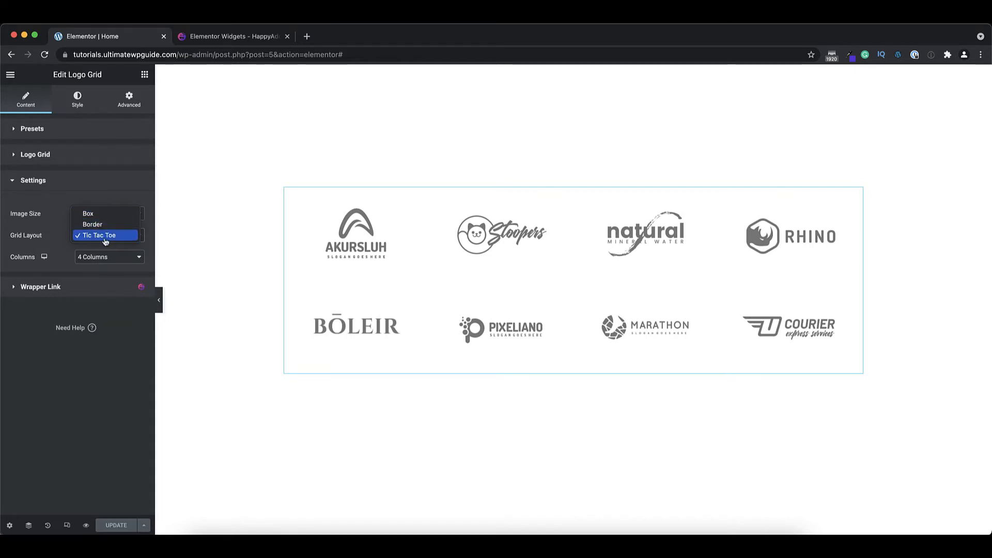
click(54, 222)
Try a 2 Columns layout for the Logo Grid, and set it back to 4 Columns
click(101, 258)
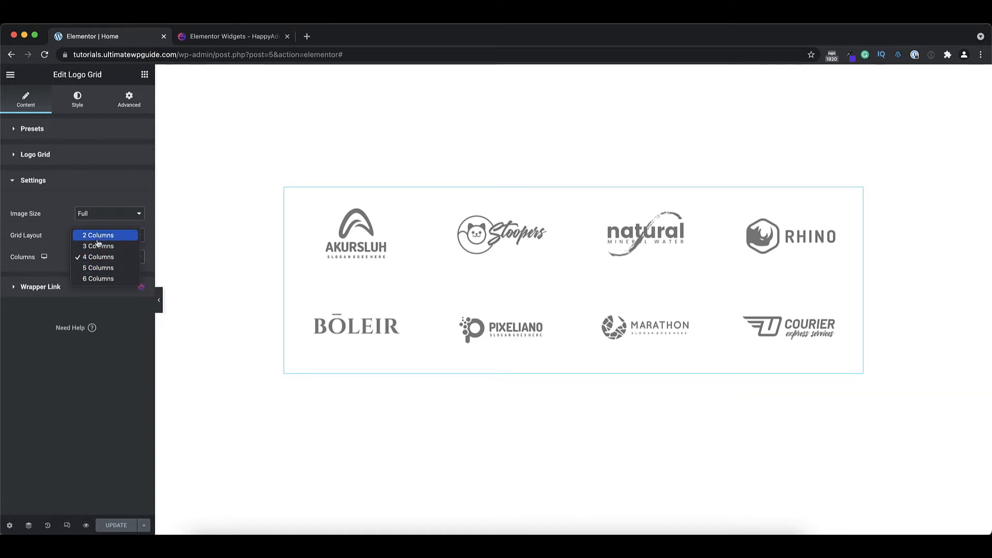
click(101, 236)
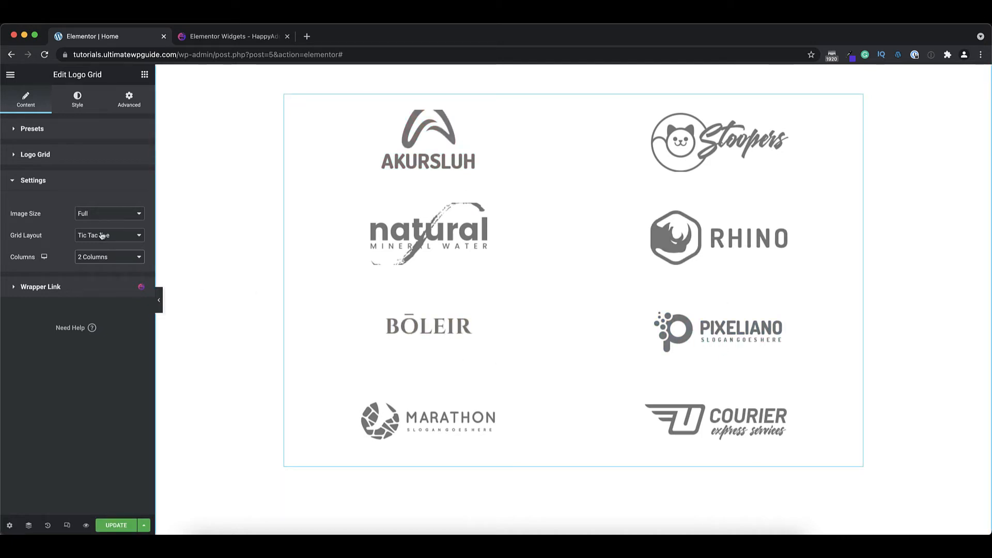
click(108, 257)
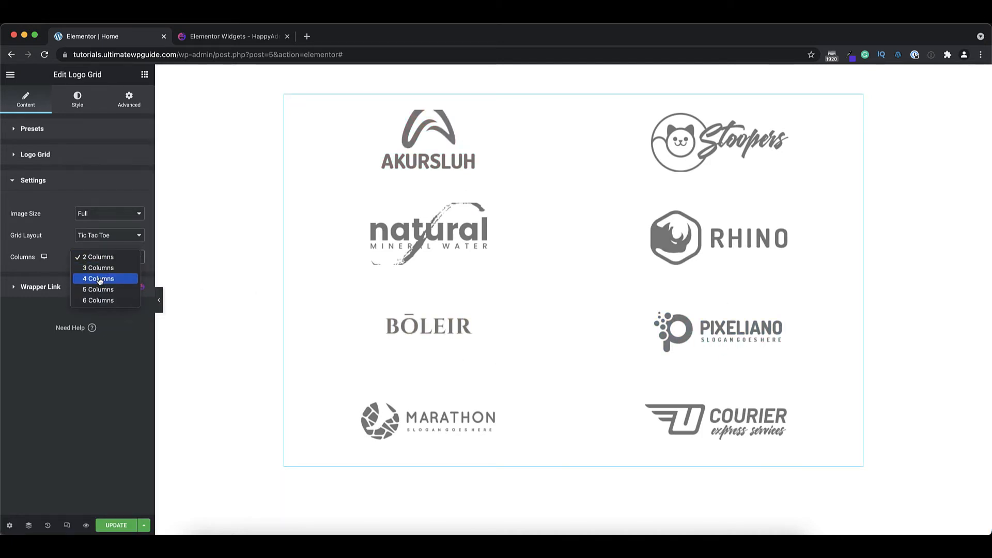
click(99, 279)
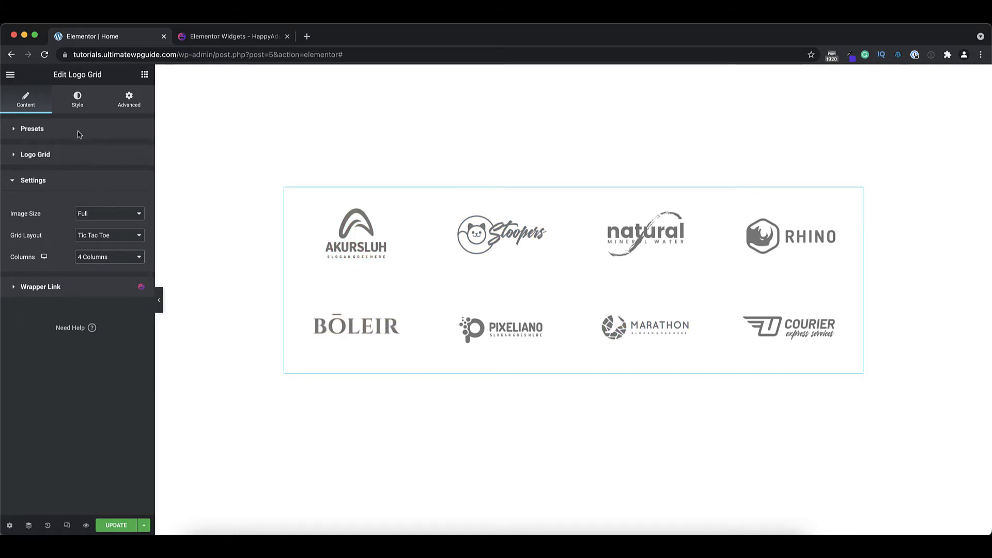
Review the Logo Grid's grid style settings for the normal and hover states, including the normal-state CSS filters
click(75, 101)
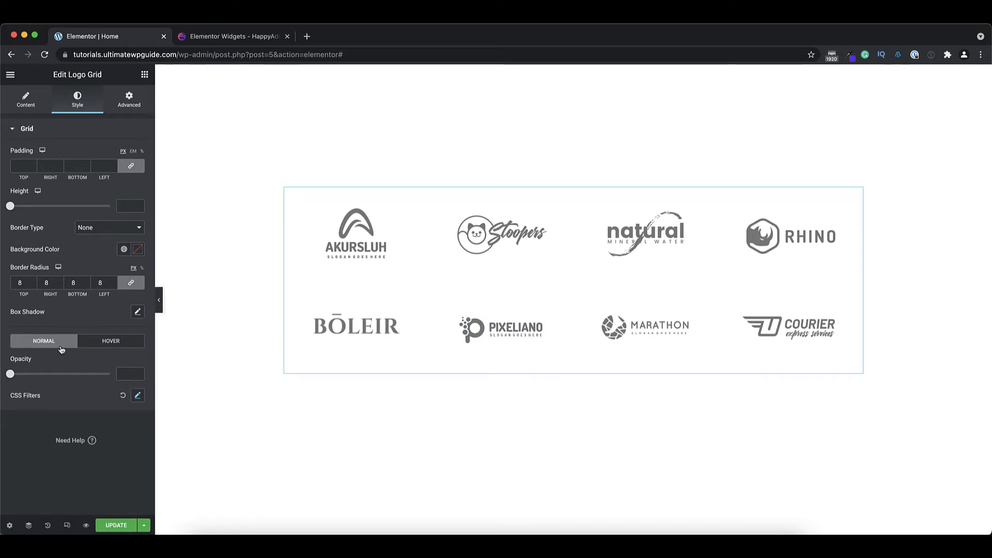
click(107, 343)
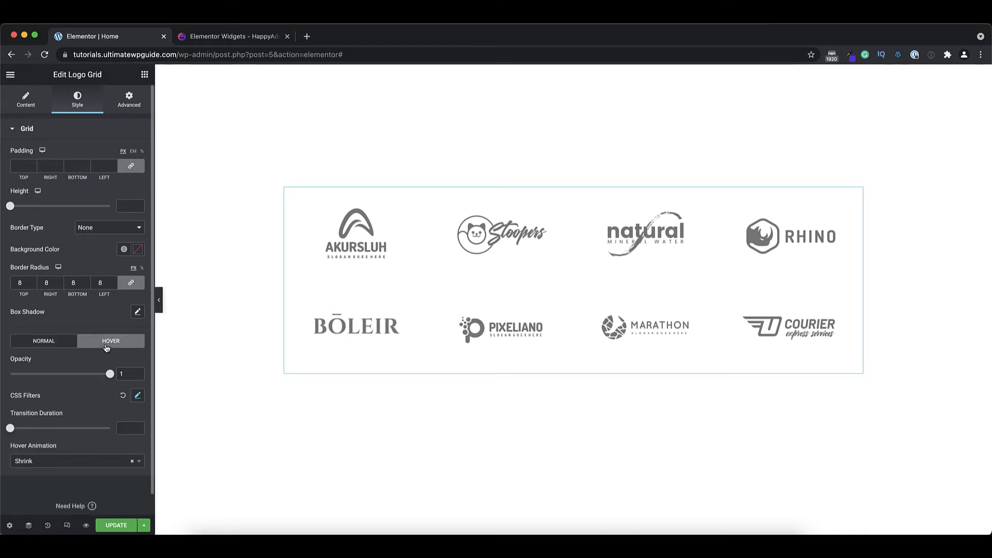
scroll(98, 345, down, 1)
click(55, 321)
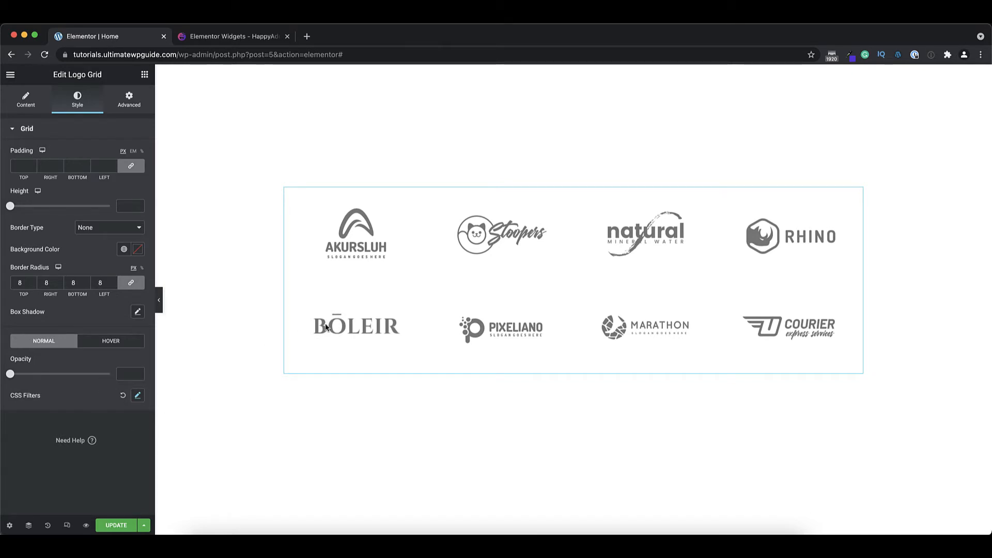
click(138, 396)
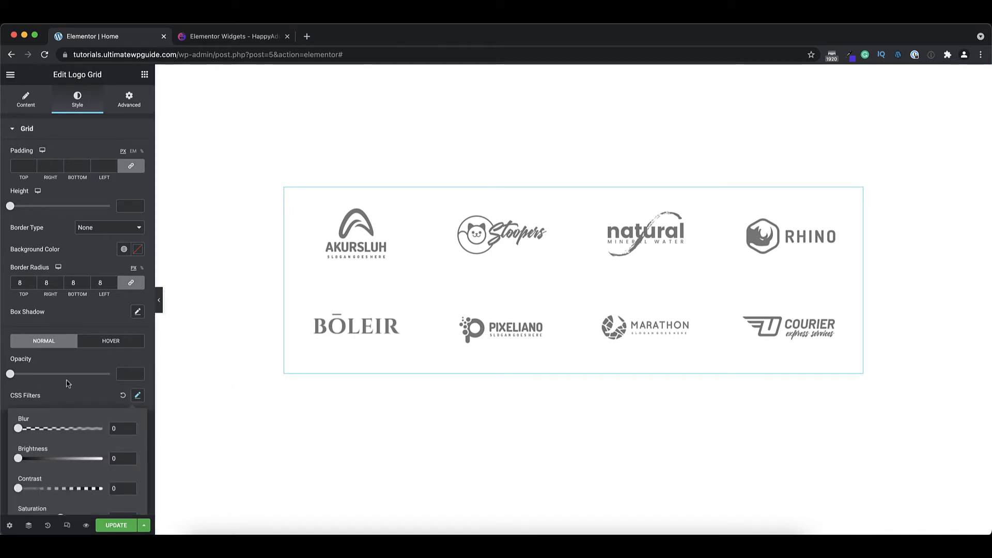
scroll(67, 383, down, 2)
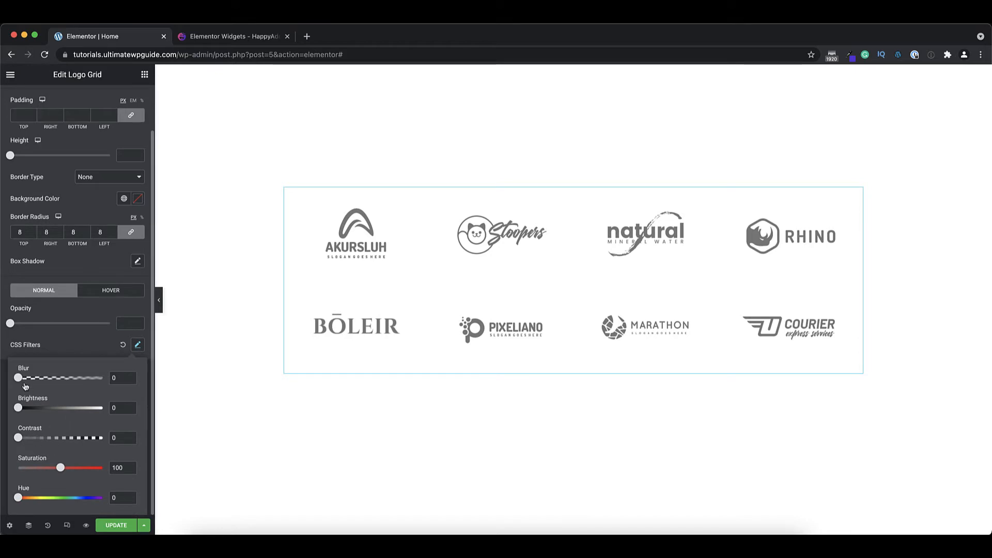
click(84, 267)
Look through the hover animation options for the logos, keeping Shrink
click(113, 294)
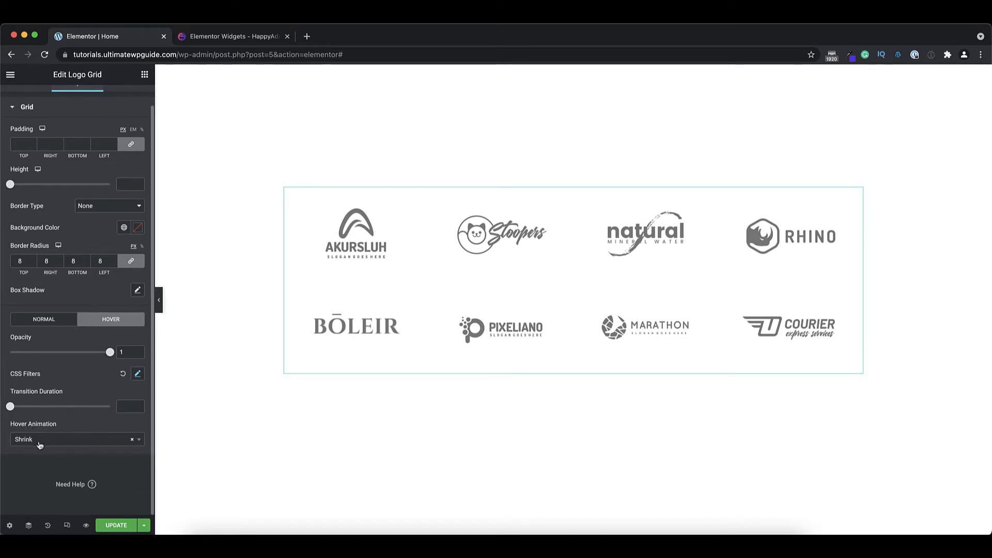
click(140, 440)
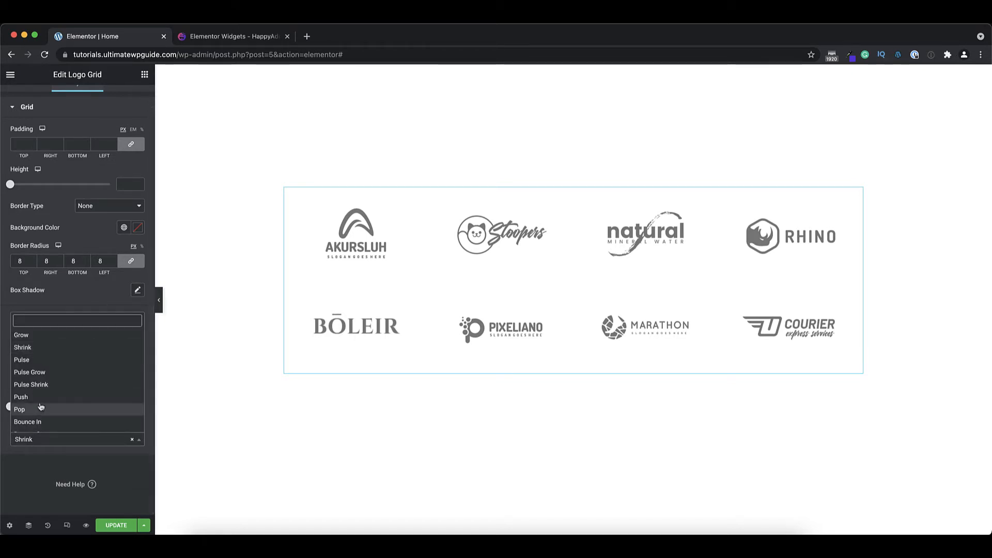
click(58, 306)
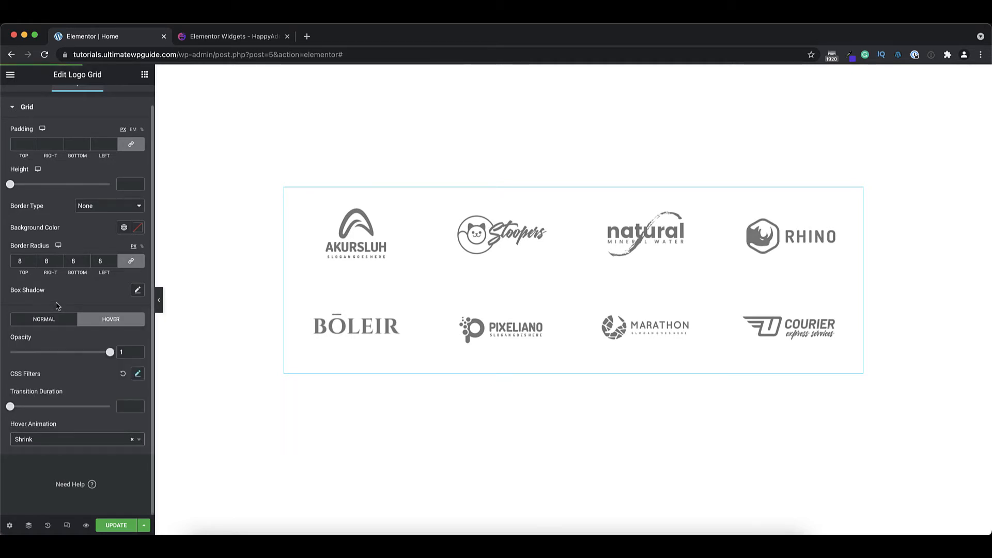
Switch the Logo Grid's preset from Design 4 through Design 1 and Design 2 to Design 3
scroll(50, 232, up, 2)
click(26, 98)
click(109, 154)
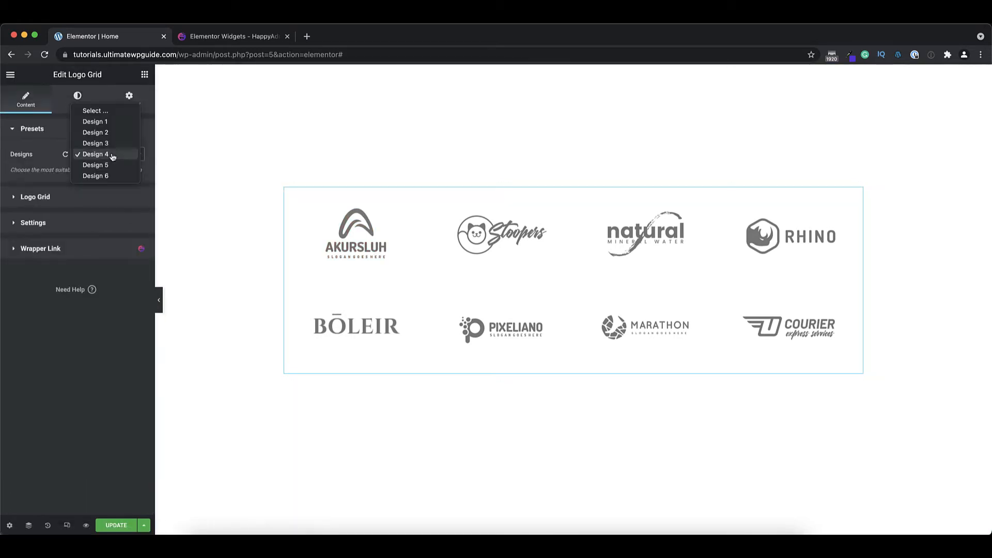
click(100, 126)
click(106, 156)
click(106, 165)
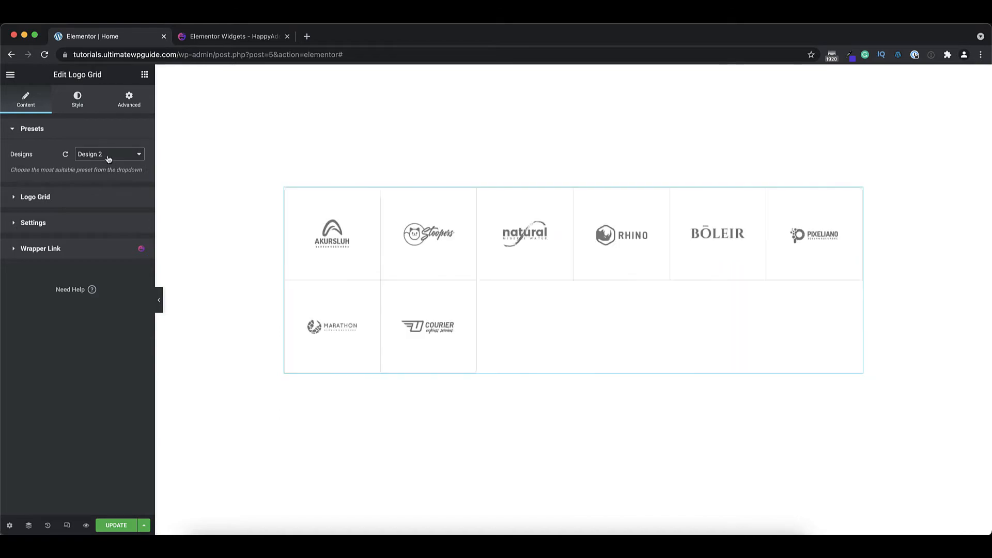
click(106, 157)
click(107, 167)
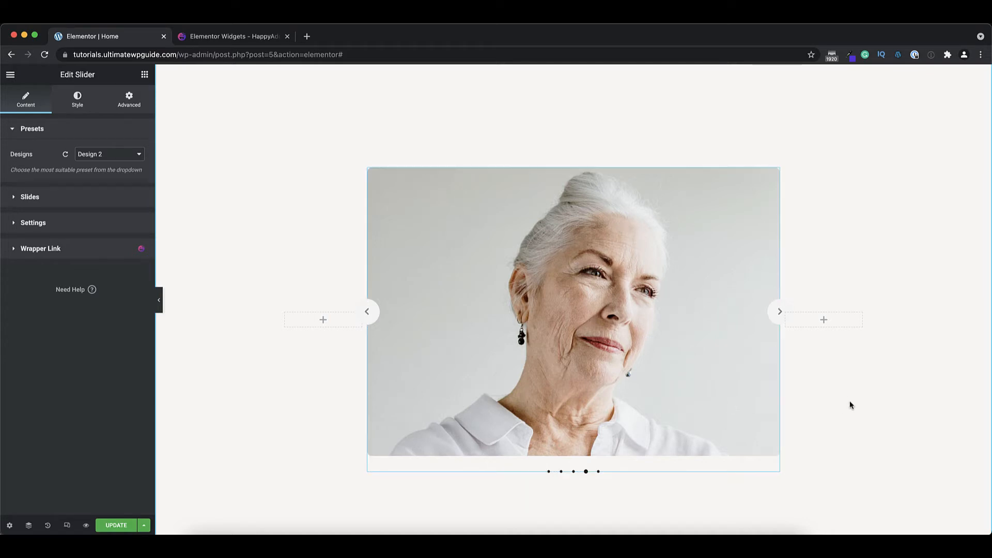
Open the Slider widget for editing and look at its preset designs, keeping Design 2
click(772, 176)
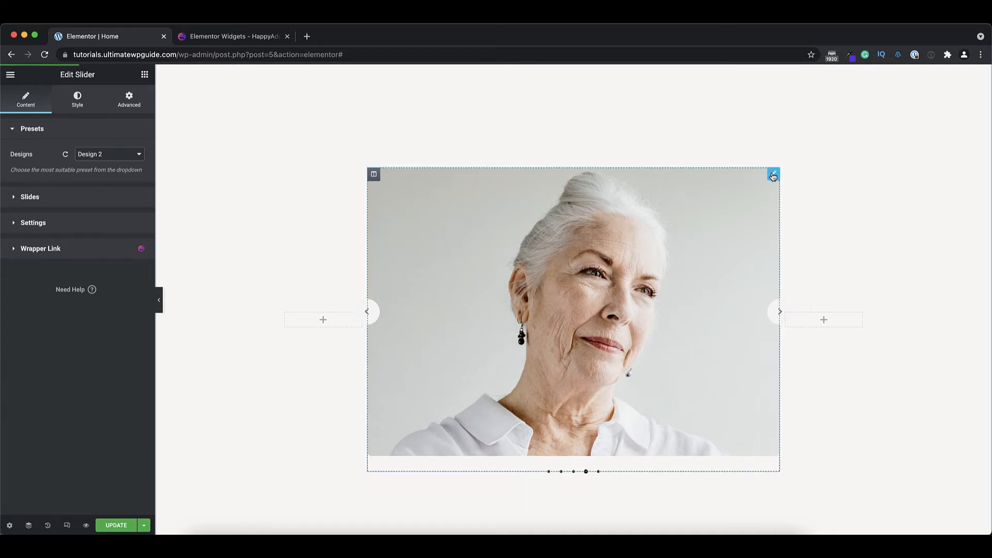
click(129, 154)
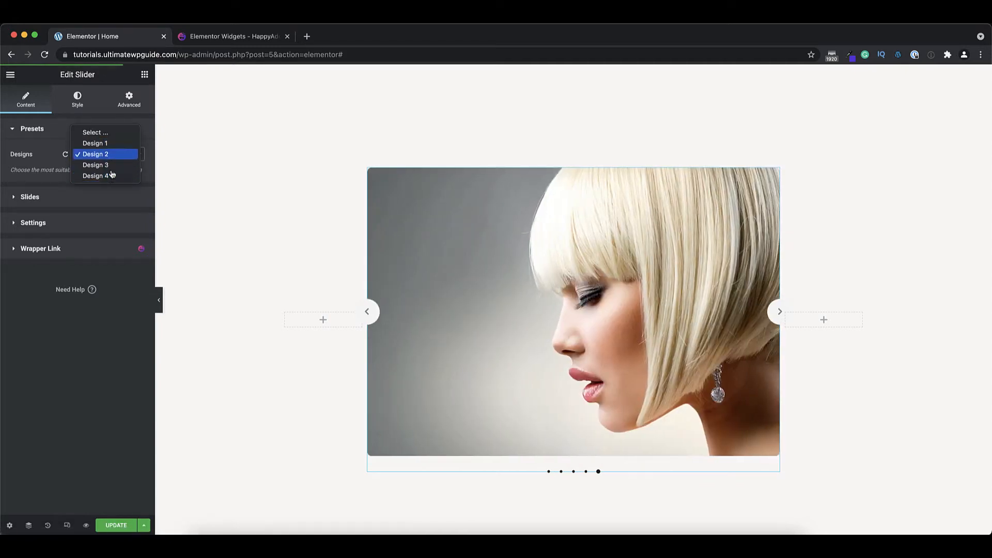
click(54, 149)
Inspect the Slider's slides and the Image 1 slide's fields, and open the widget's playback and navigation settings
click(54, 197)
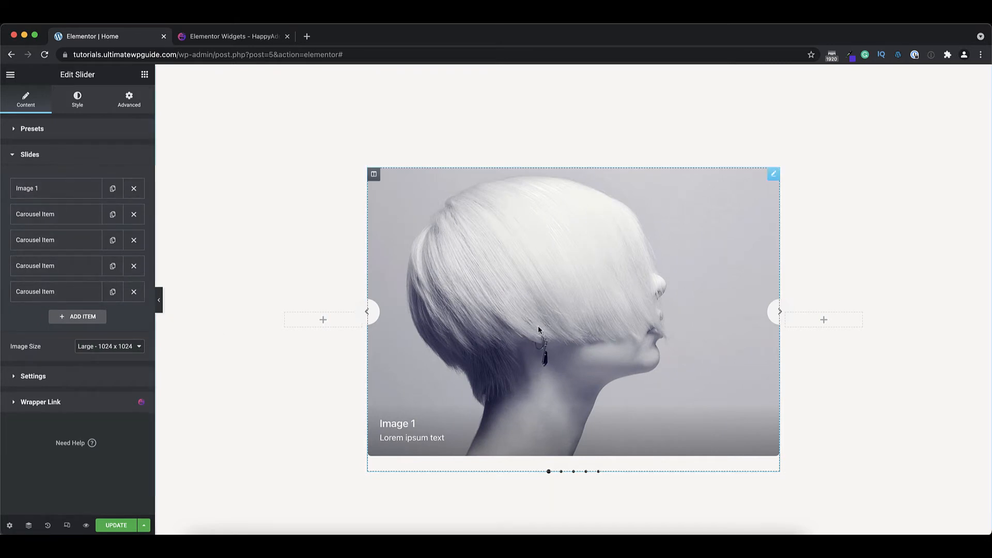
click(45, 190)
mouse_move(72, 244)
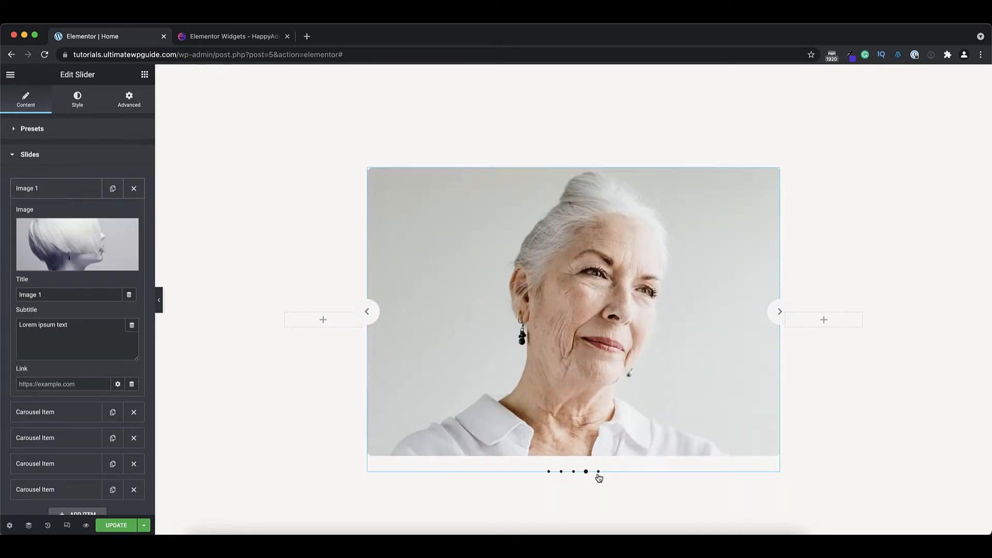
click(549, 473)
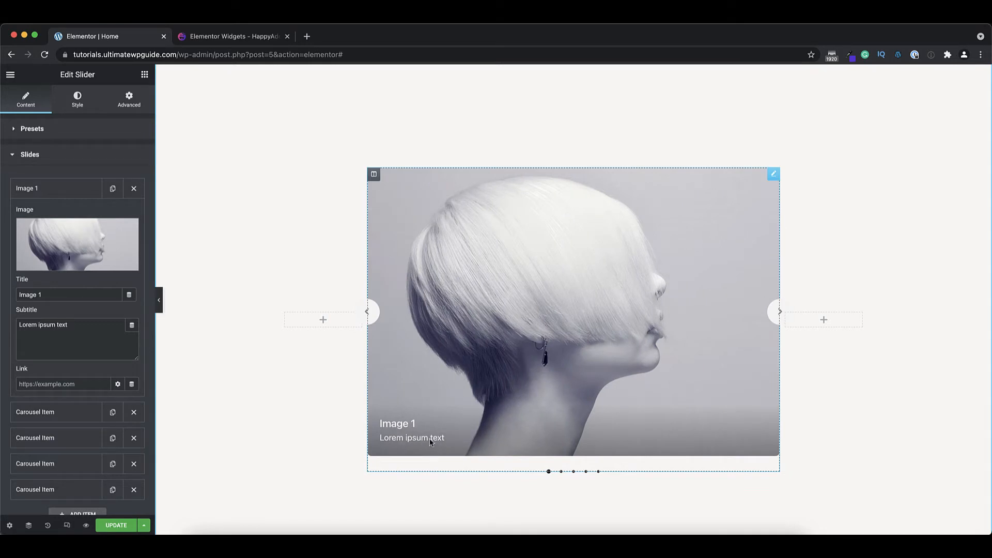
click(44, 191)
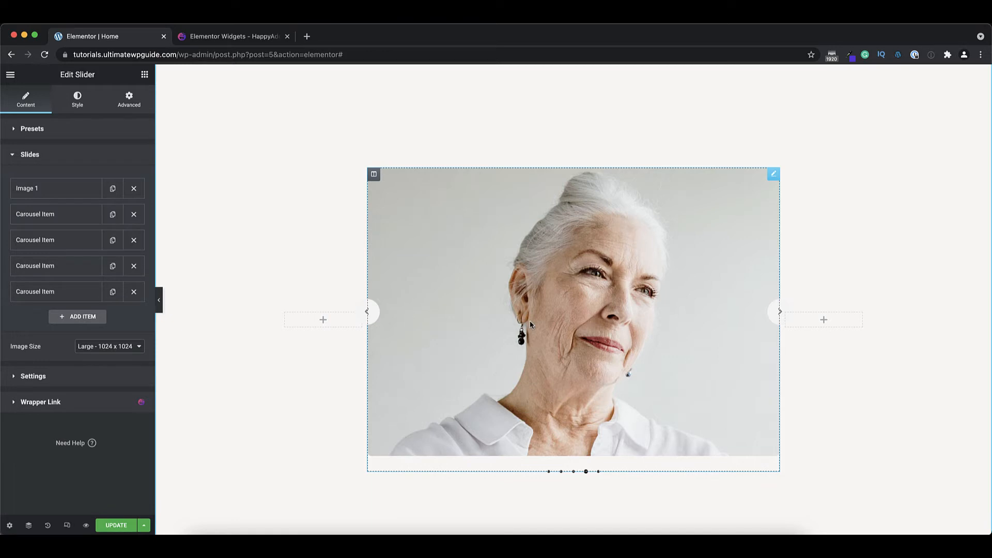
click(67, 377)
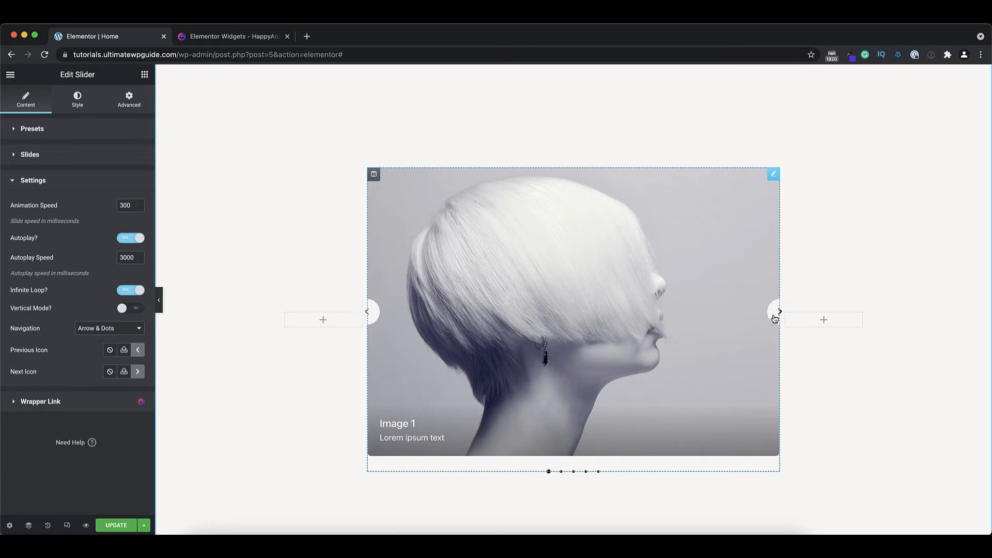
Turn off the Slider's autoplay, advance the slides manually with the next arrow, and re-enable autoplay
click(129, 240)
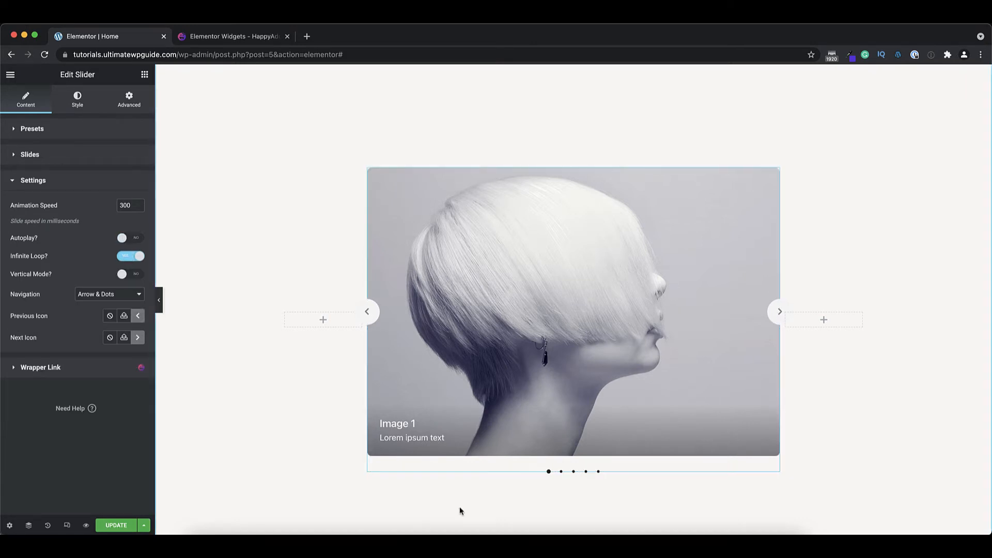
click(777, 313)
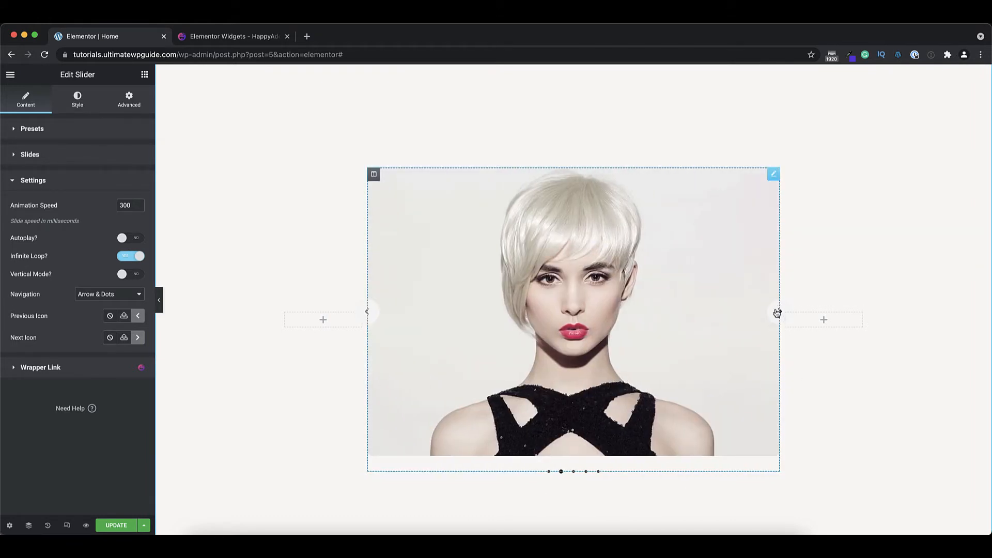
click(133, 241)
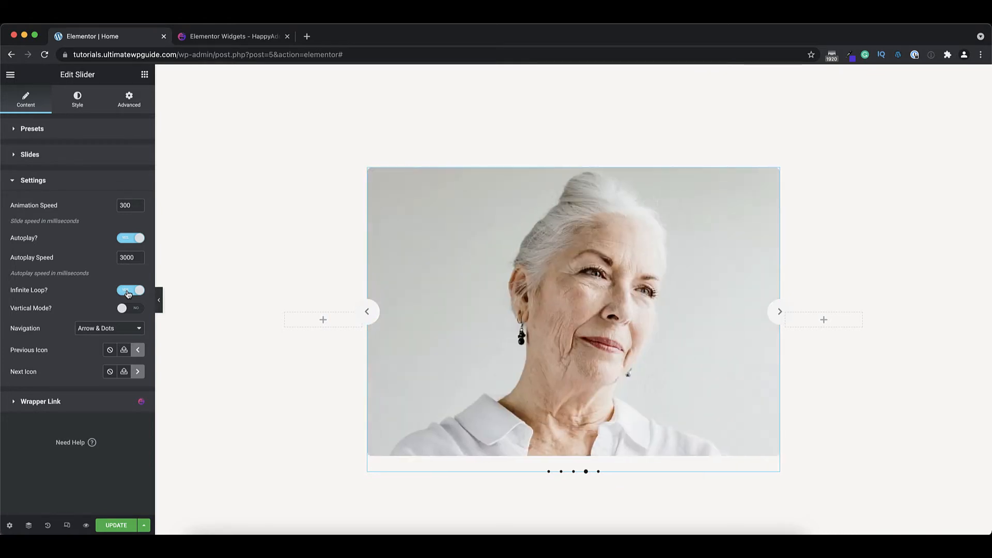
Try the Slider with Infinite Loop off and with Vertical Mode on, restoring each setting after its preview
click(129, 291)
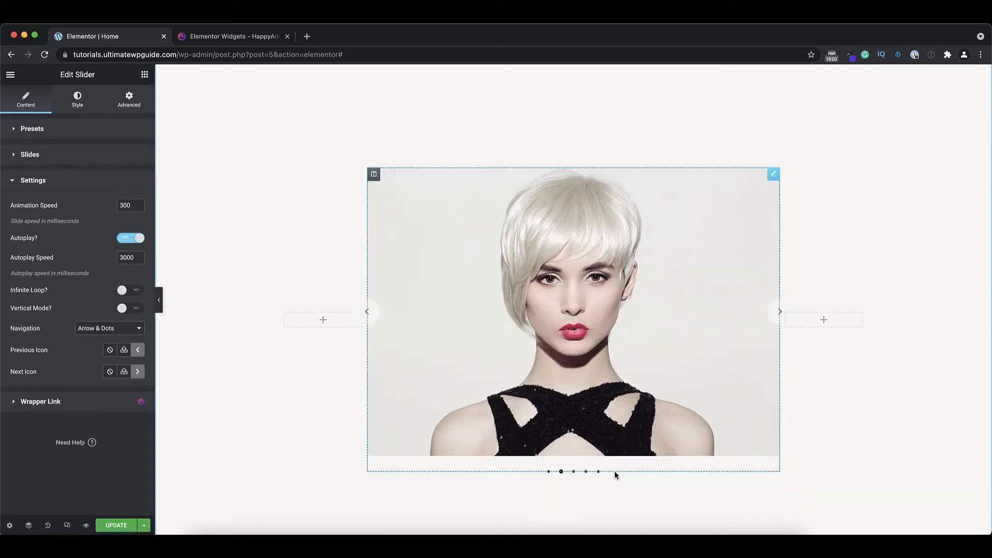
click(134, 290)
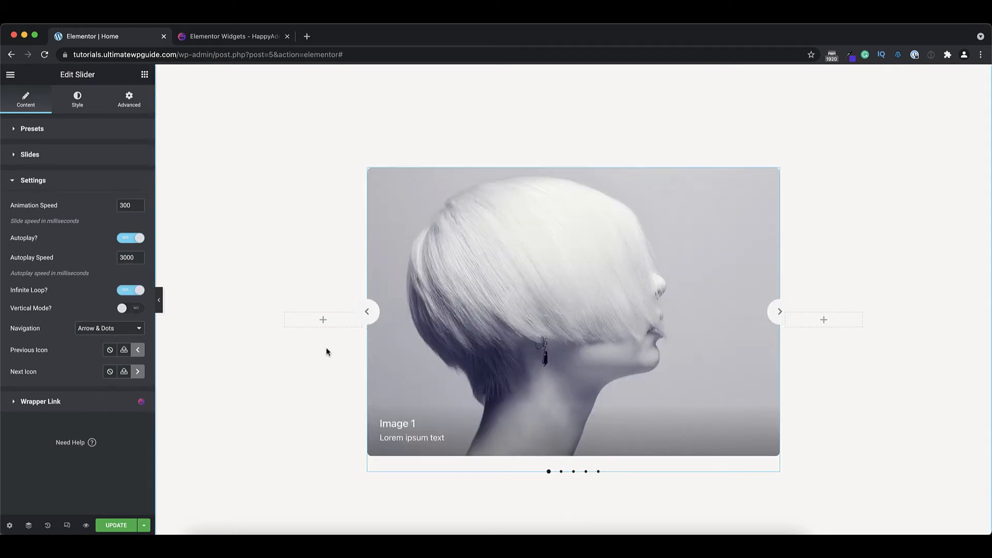
click(135, 309)
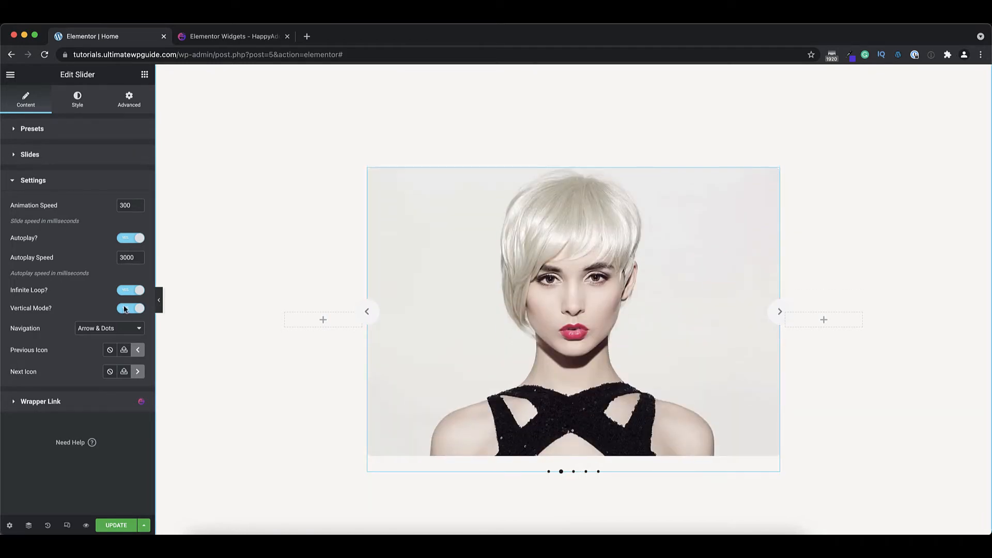
click(129, 309)
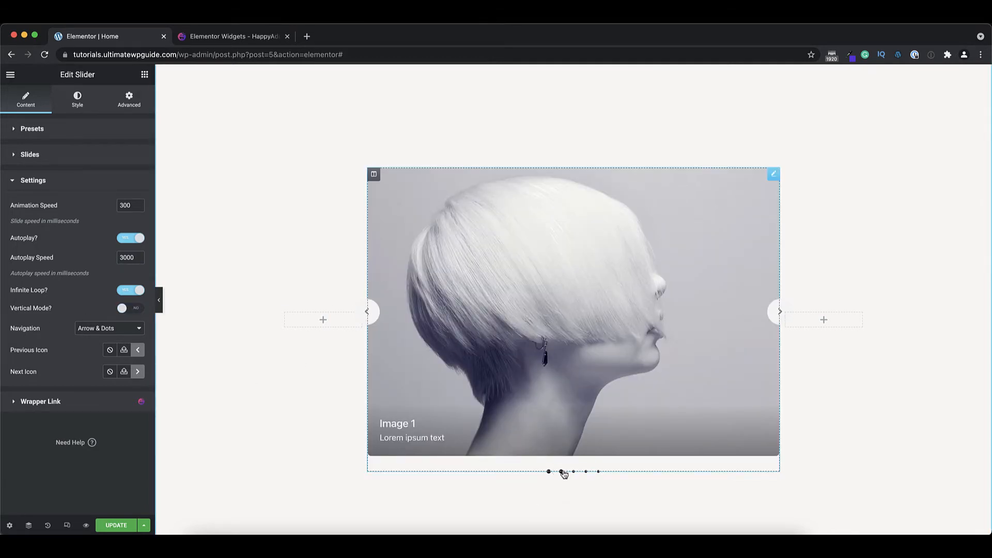
Set the Slider's navigation to Arrow
click(115, 331)
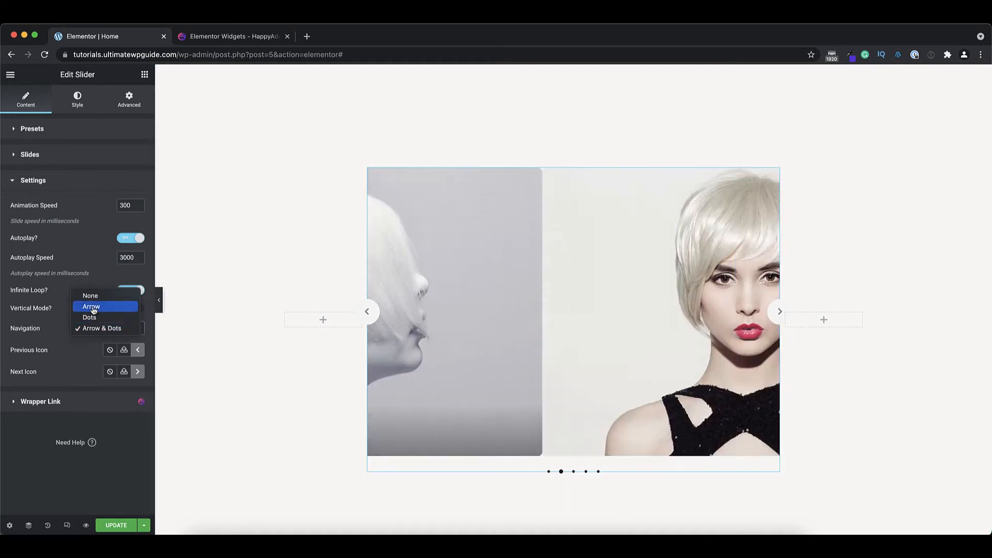
click(94, 308)
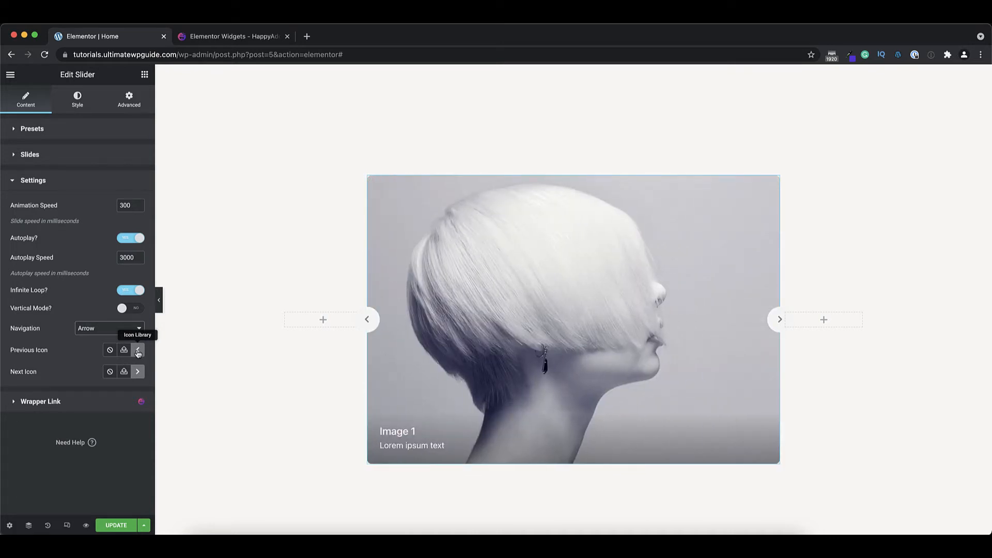
Examine the Slider's style settings for slide items, slide content and navigation arrows, including the arrows' normal and hover states
click(76, 102)
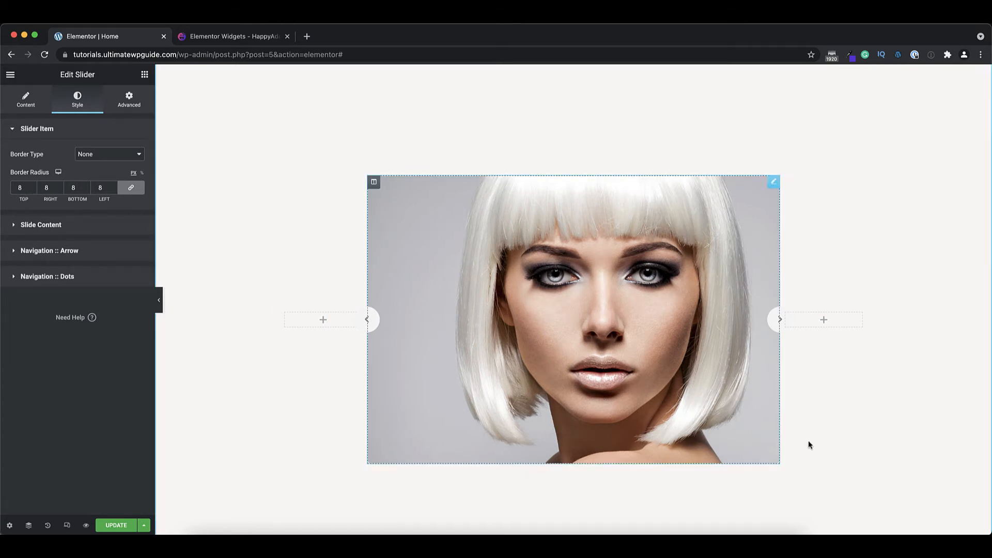
click(69, 226)
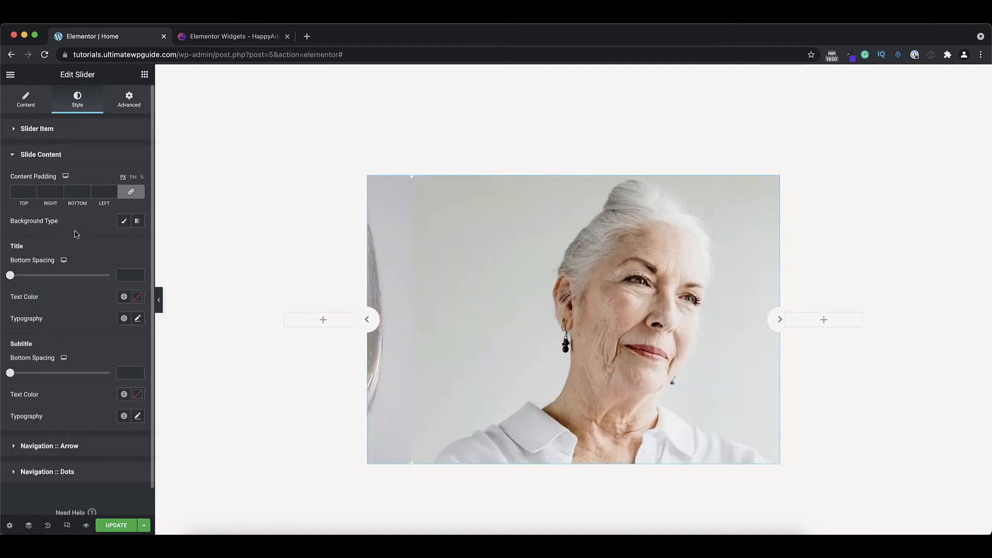
scroll(72, 233, down, 1)
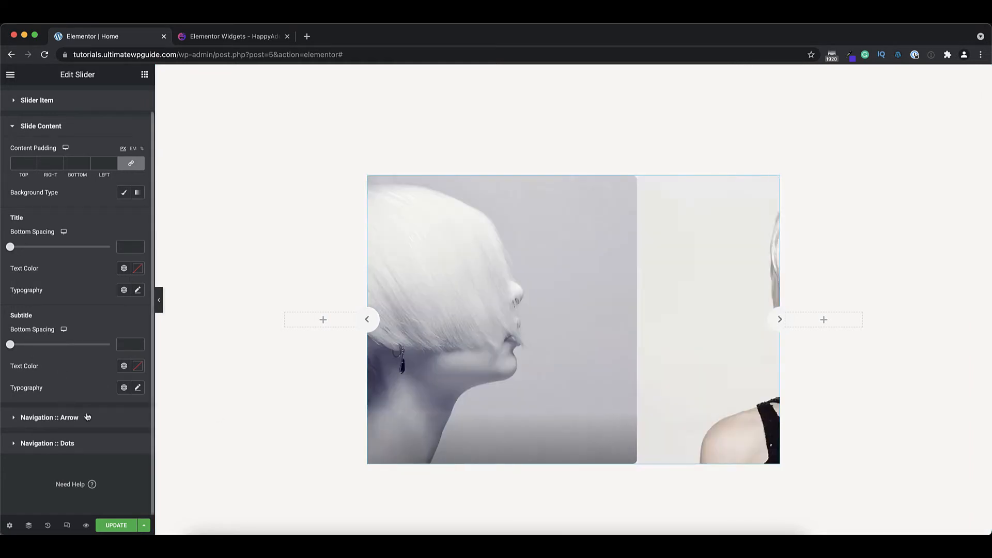
click(88, 418)
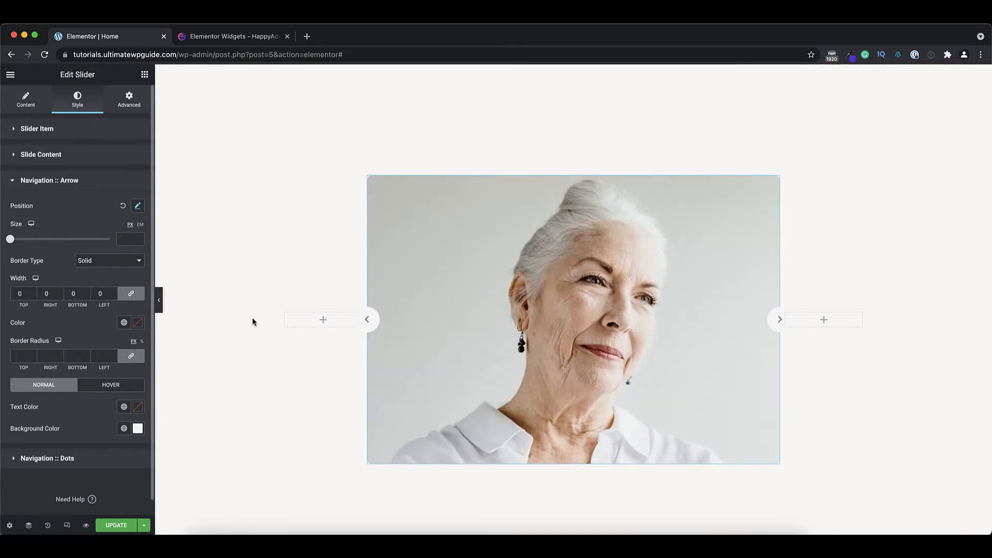
click(367, 319)
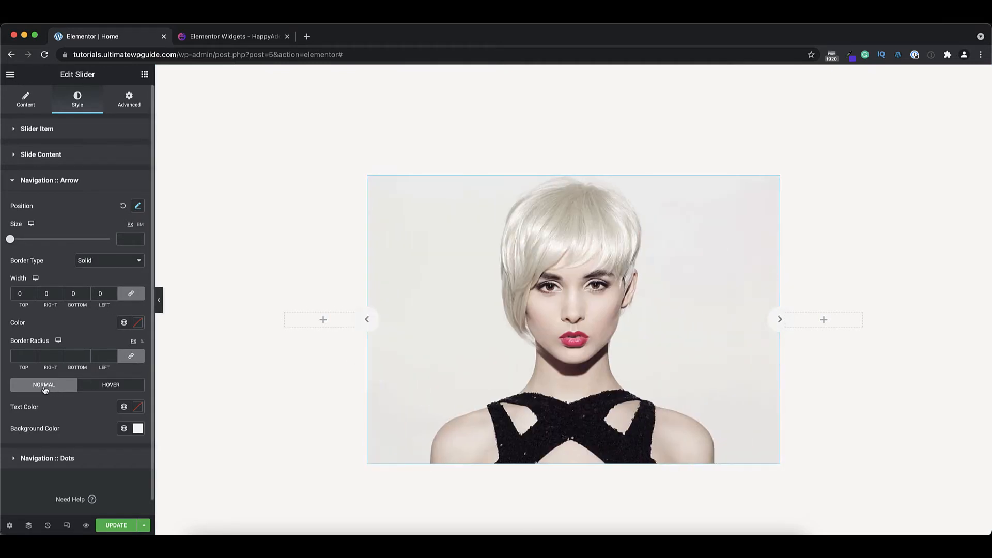
click(110, 387)
click(55, 389)
click(367, 321)
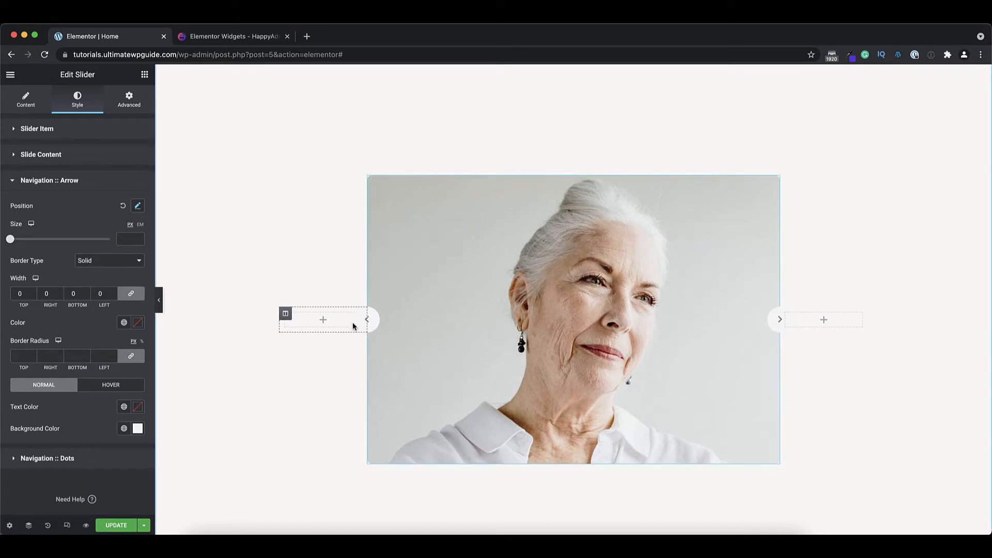
Set the navigation arrows' normal background color to dark grey #646363
click(137, 428)
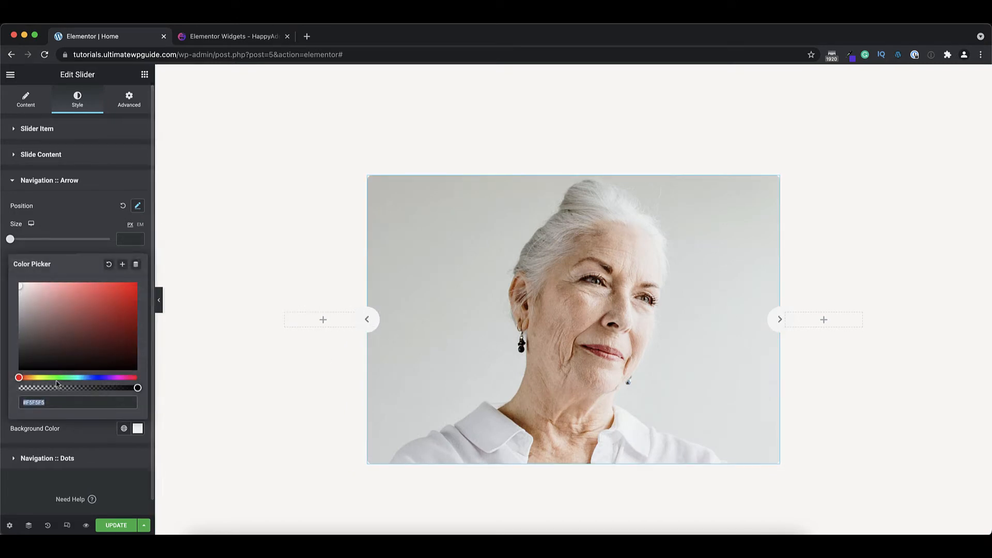
click(21, 290)
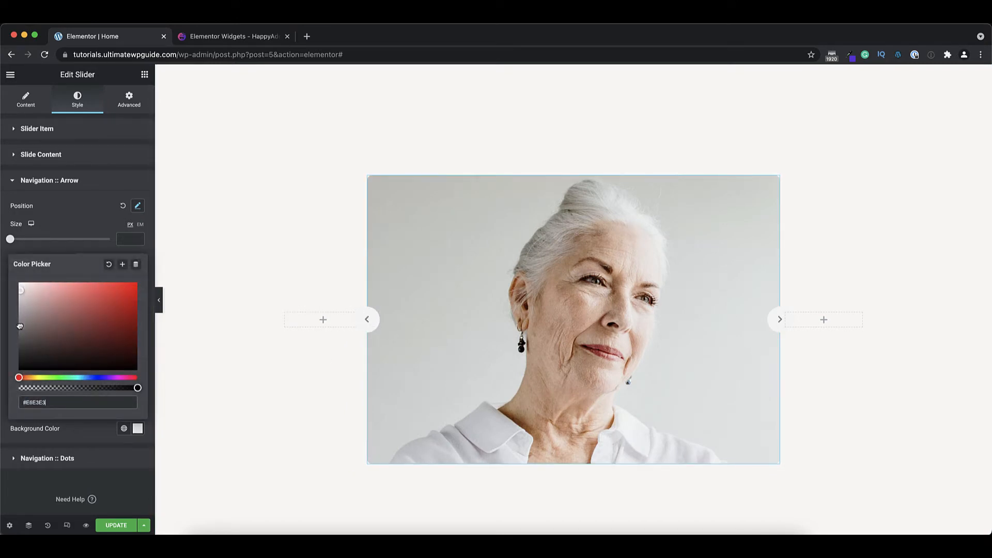
click(19, 336)
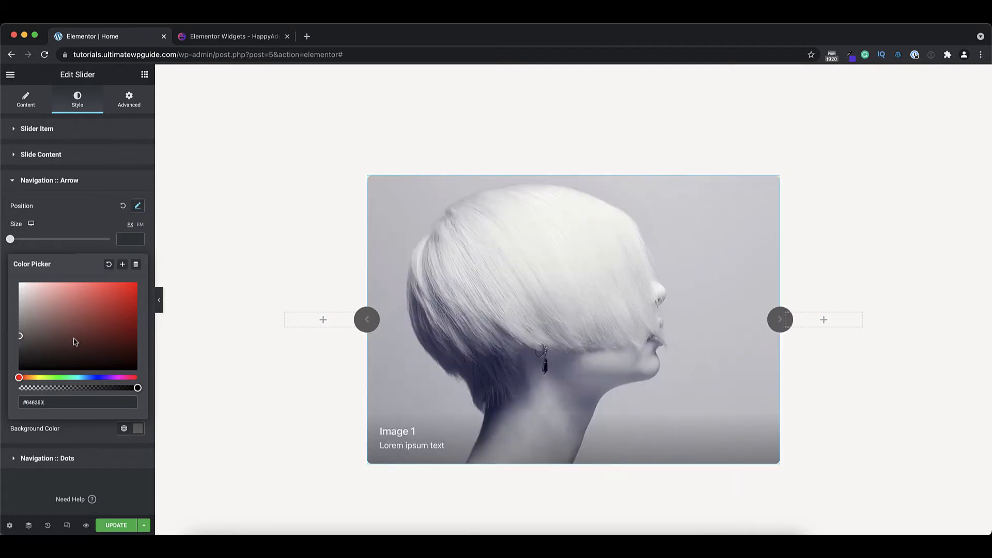
click(73, 253)
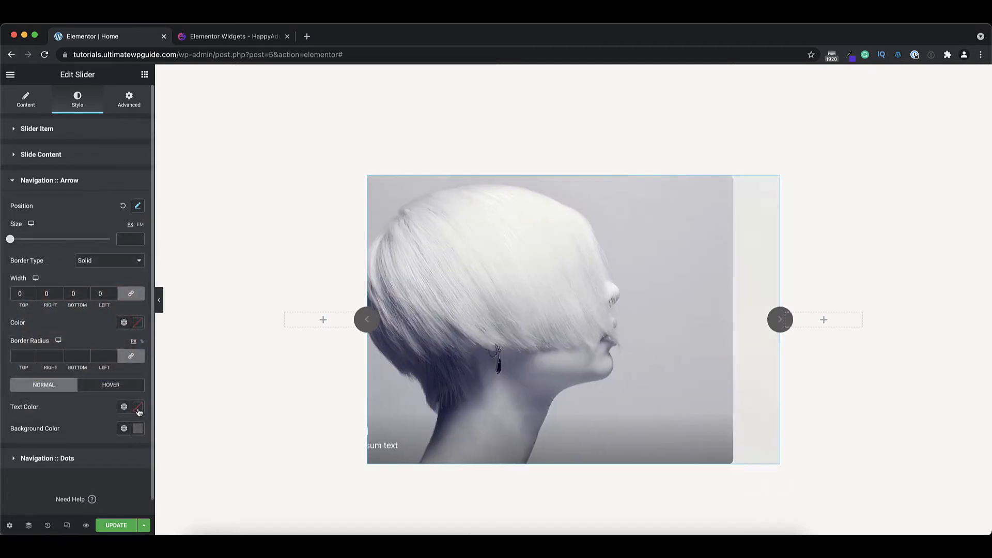
Set the navigation arrows' normal text color to white #FFFFFF
click(138, 407)
click(75, 343)
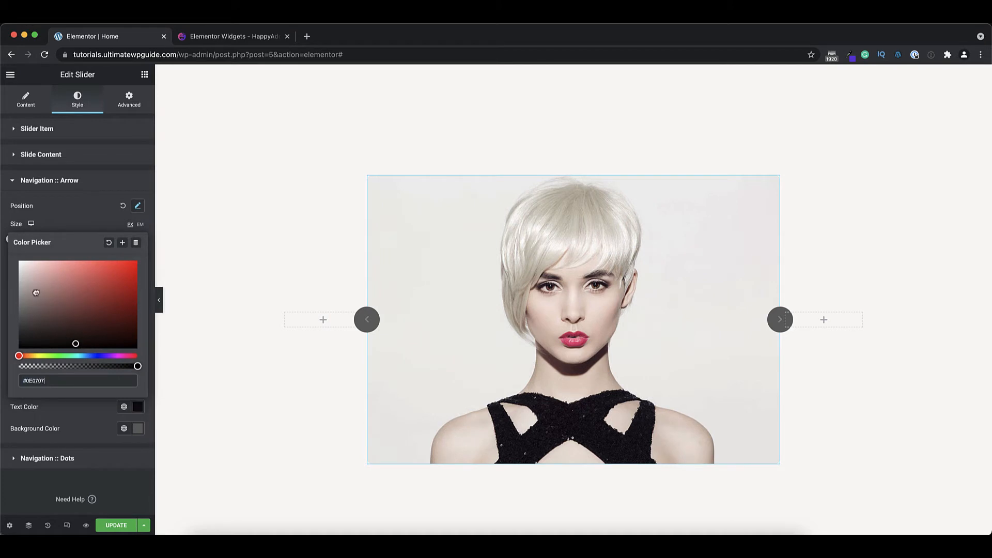
drag(35, 293, 9, 252)
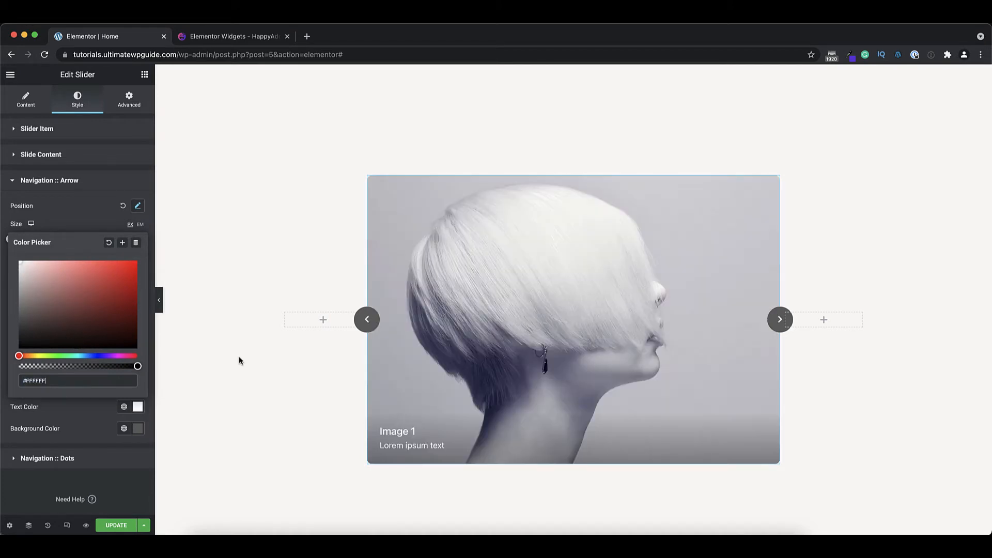
click(79, 227)
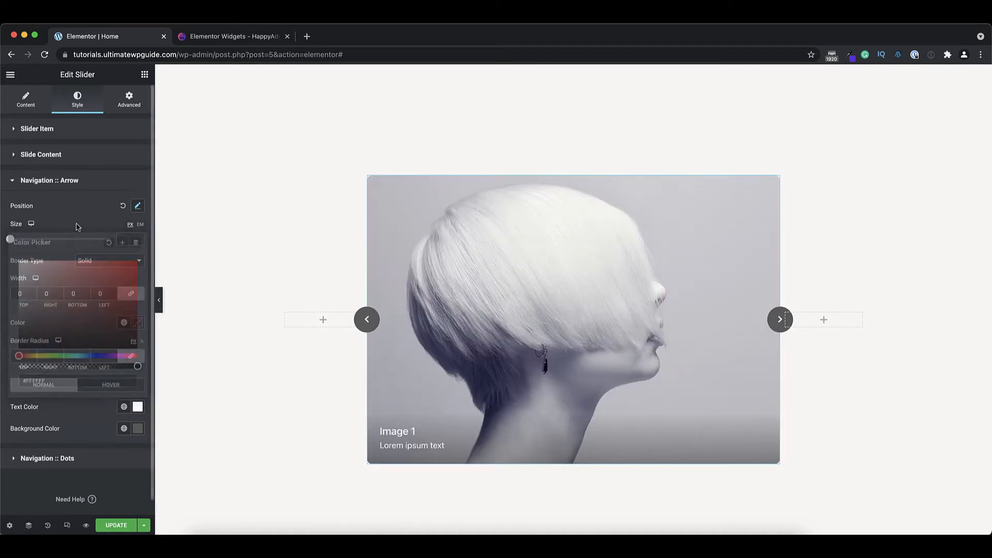
Inspect the arrows' hover color options and the navigation dots' normal, hover and active style settings
click(108, 388)
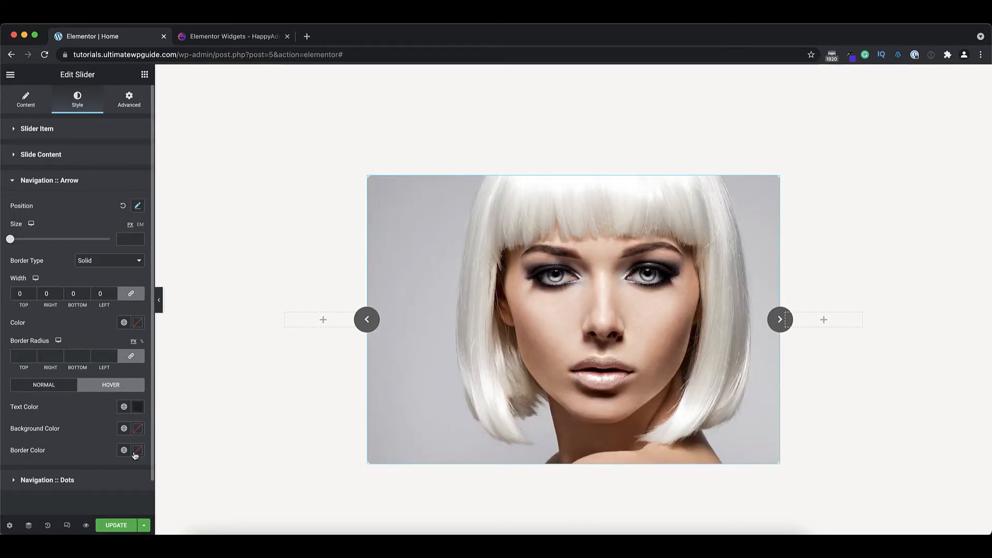
click(70, 482)
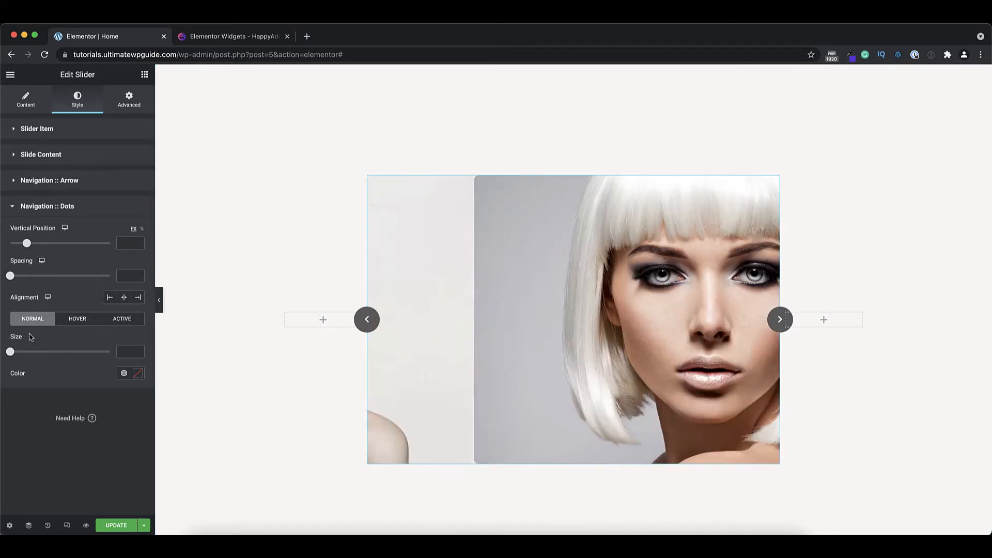
click(72, 323)
click(123, 320)
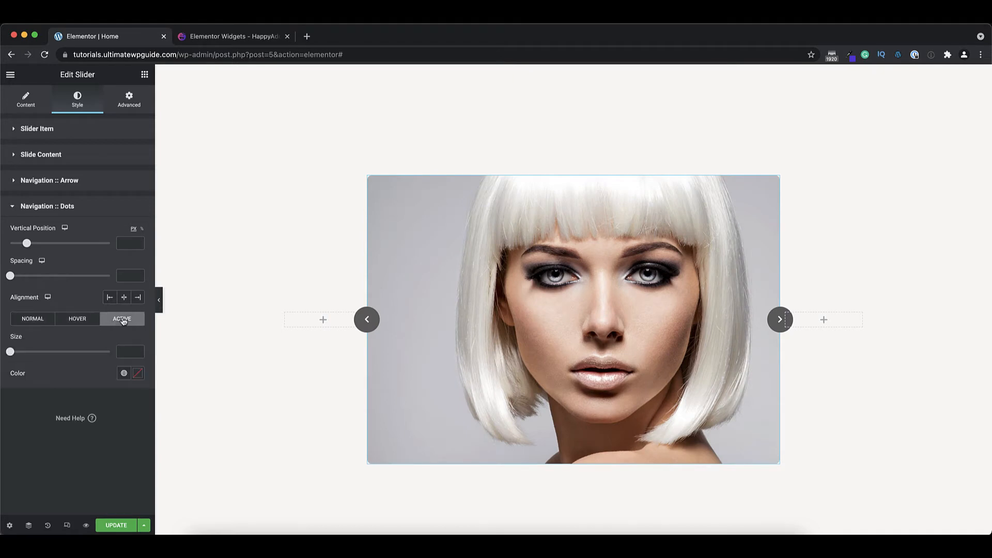
click(34, 322)
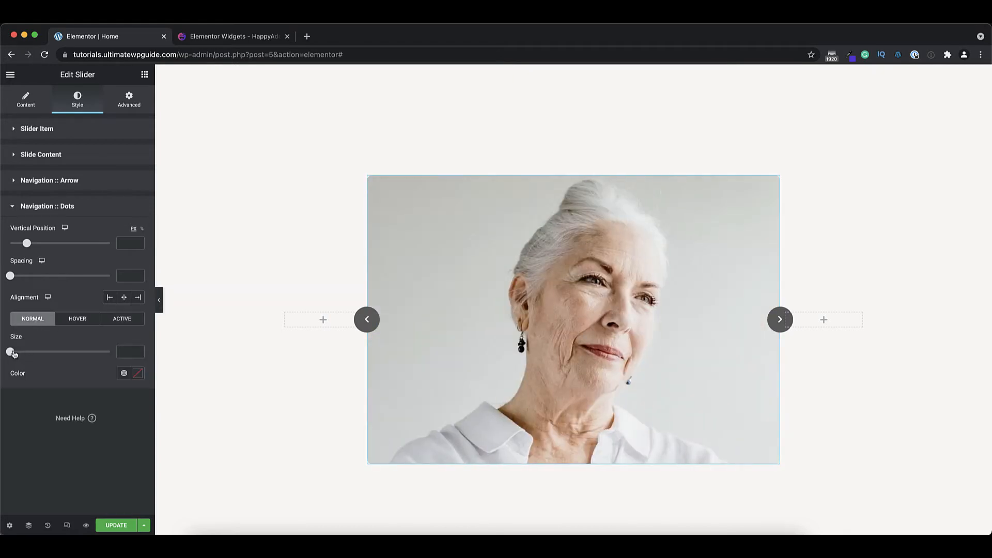
click(80, 320)
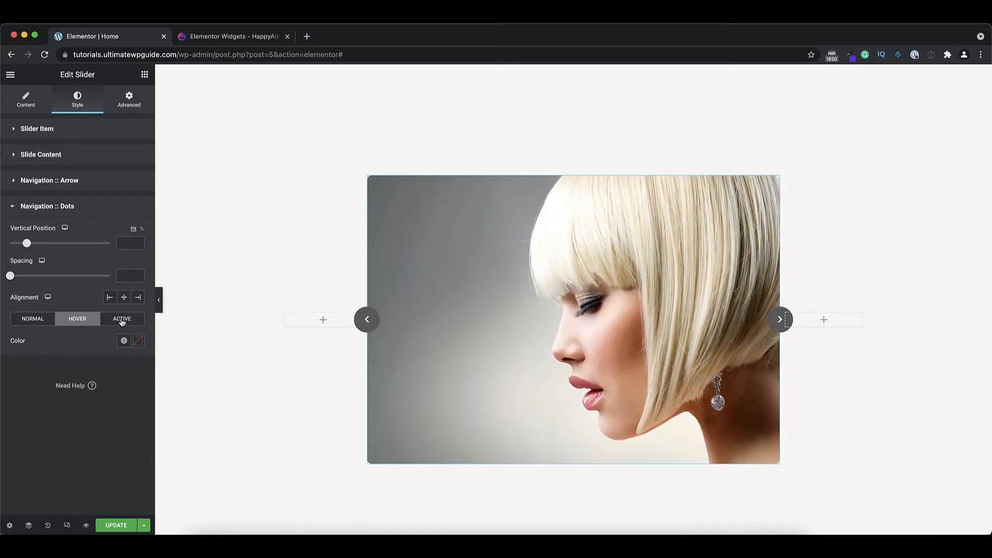
click(122, 321)
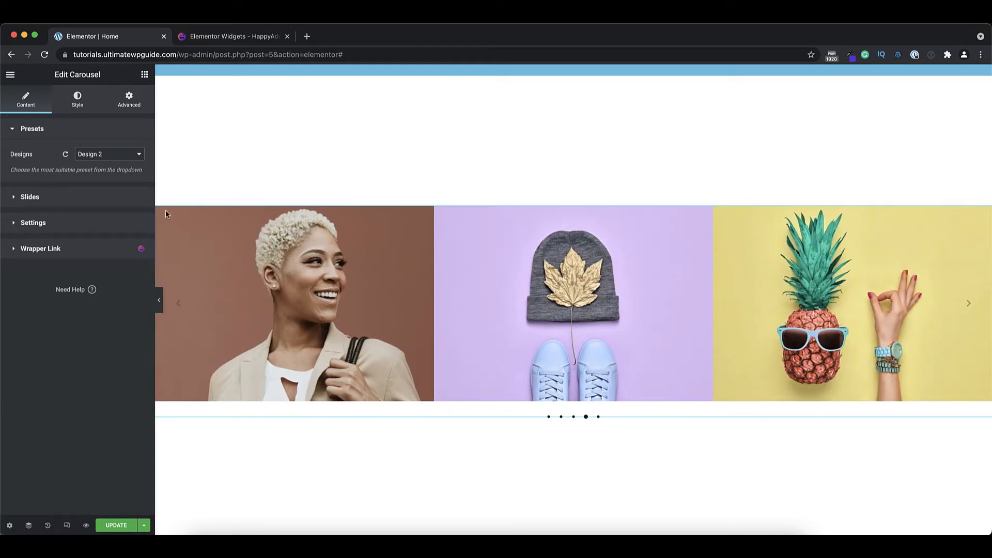
Look at the Carousel widget's preset designs, keeping Design 2, and inspect the fields of its first and third slides
click(116, 157)
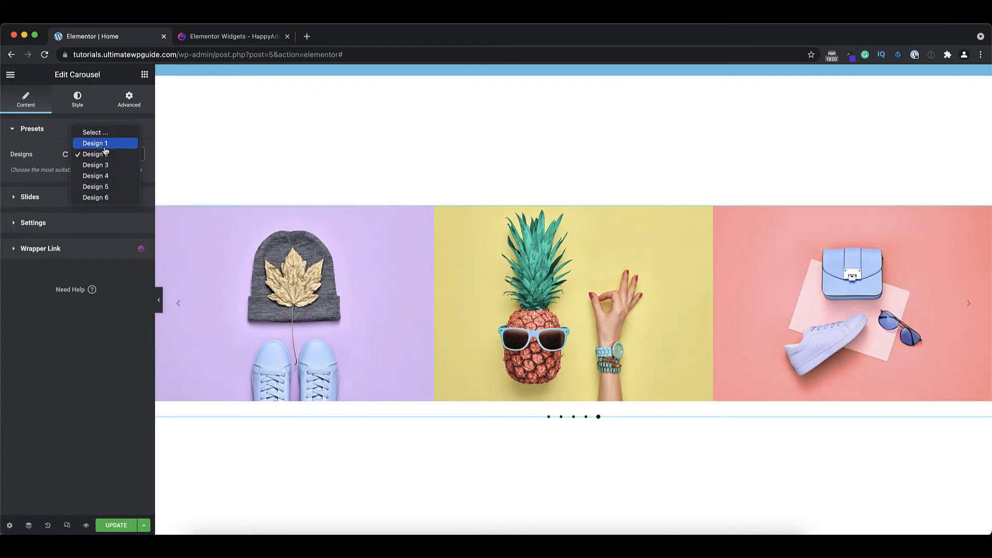
click(51, 138)
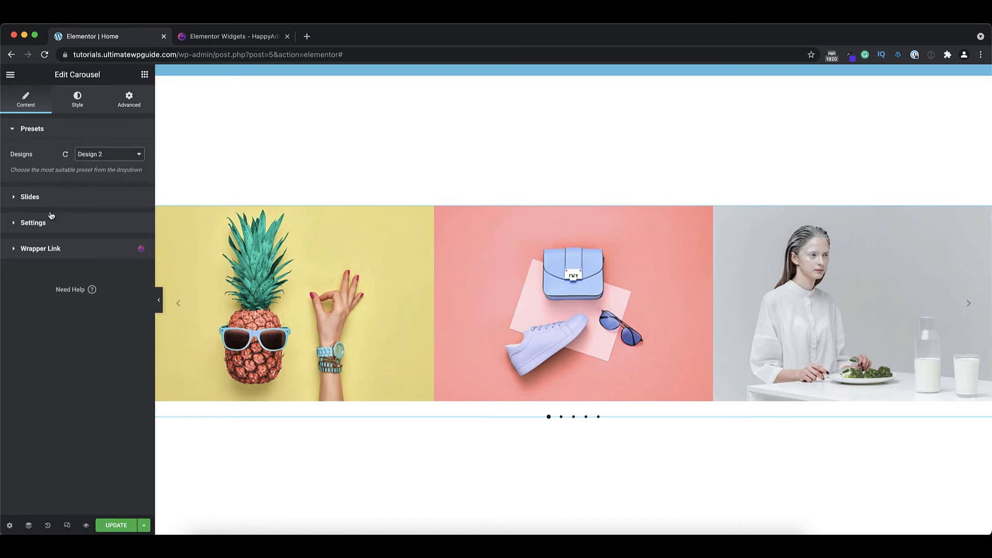
click(30, 197)
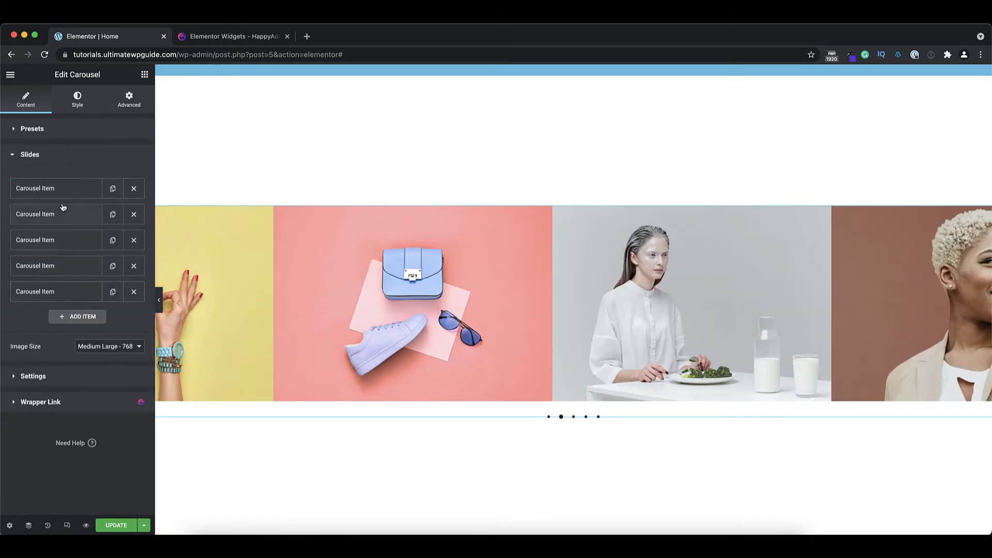
click(60, 189)
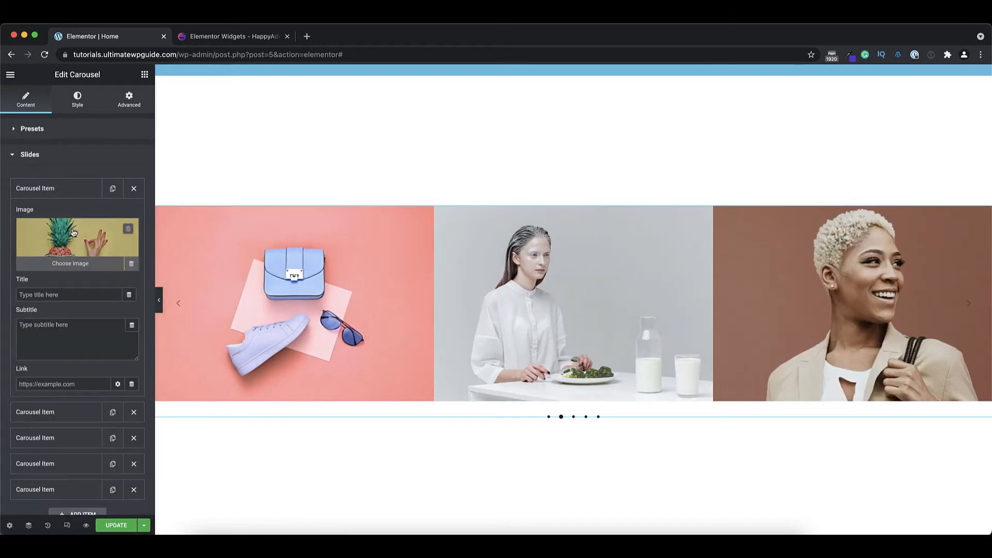
click(62, 188)
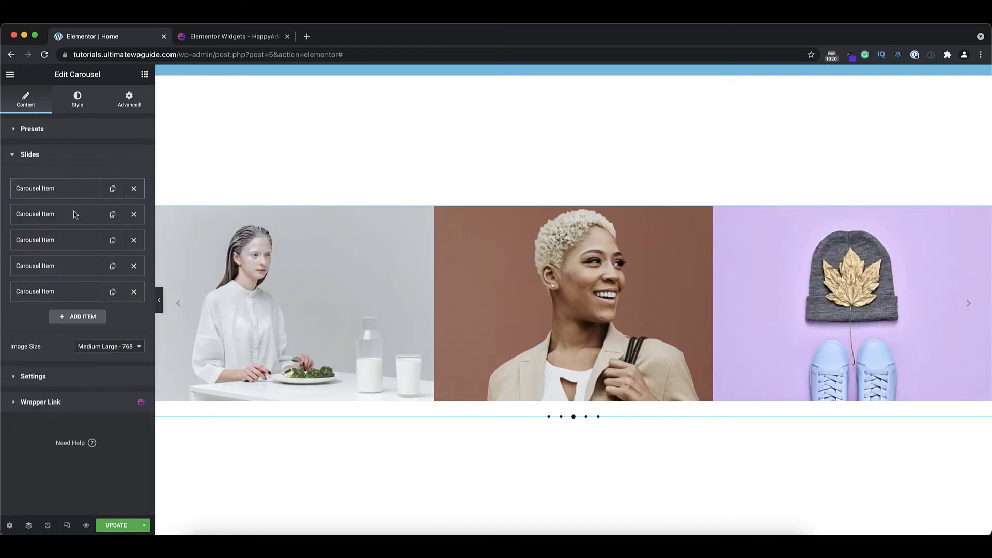
click(66, 241)
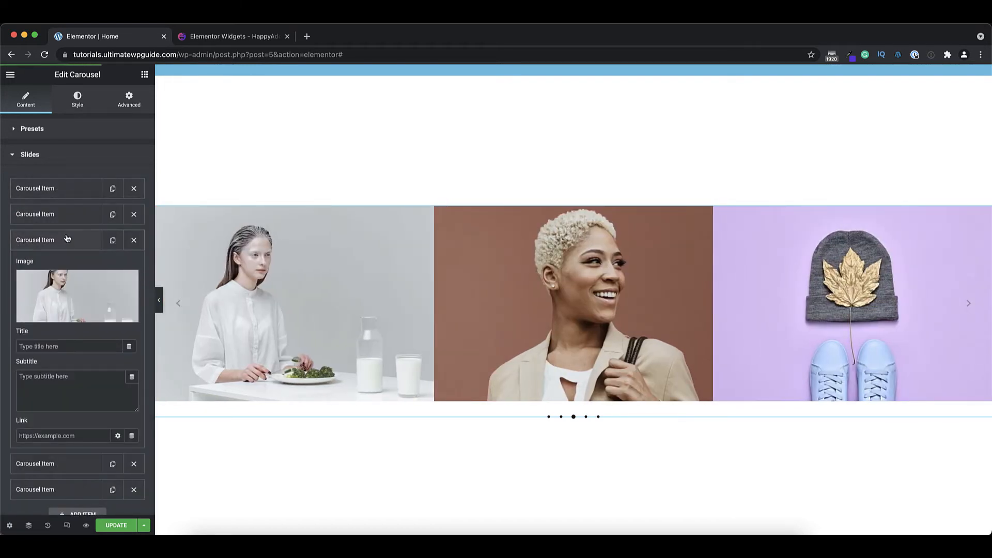
click(67, 238)
click(66, 238)
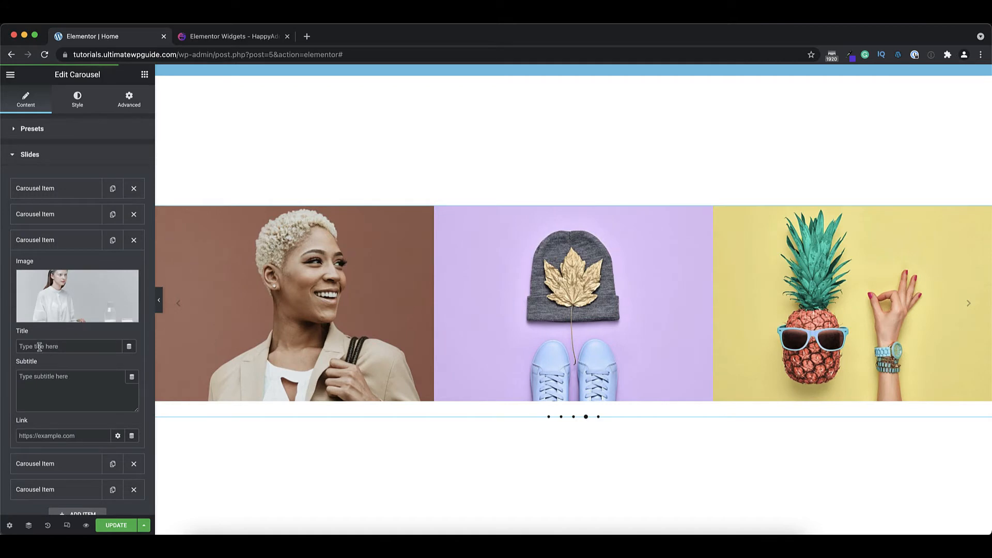
Look at the third slide's title and subtitle fields and collapse the slide
click(26, 347)
click(29, 377)
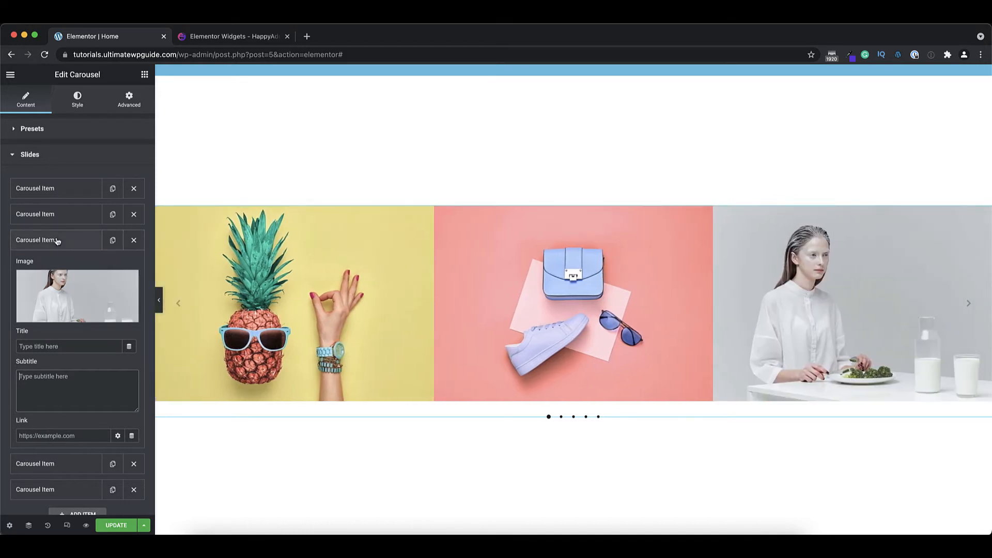
click(57, 240)
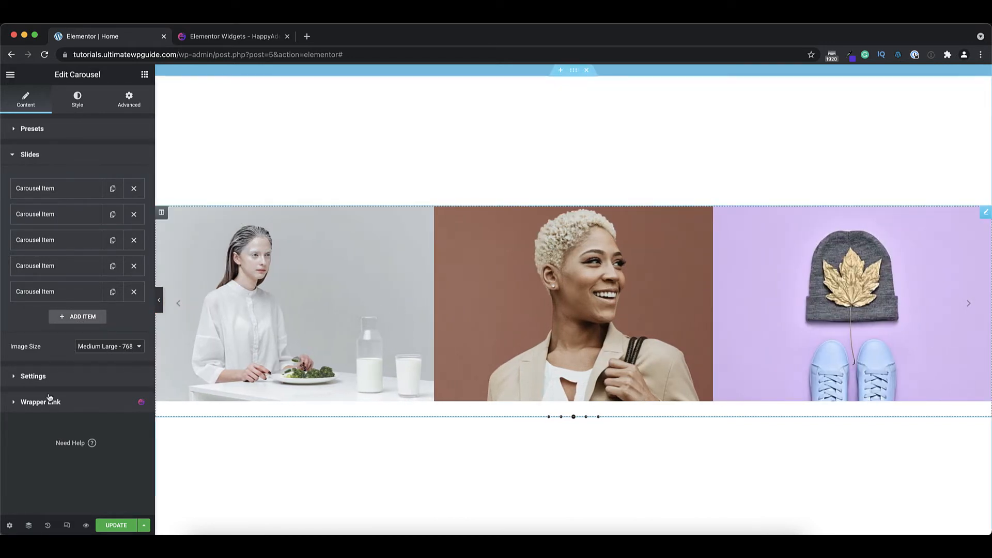
Review the carousel's animation, autoplay and loop settings and its navigation choices, keeping Arrow & Dots
click(49, 377)
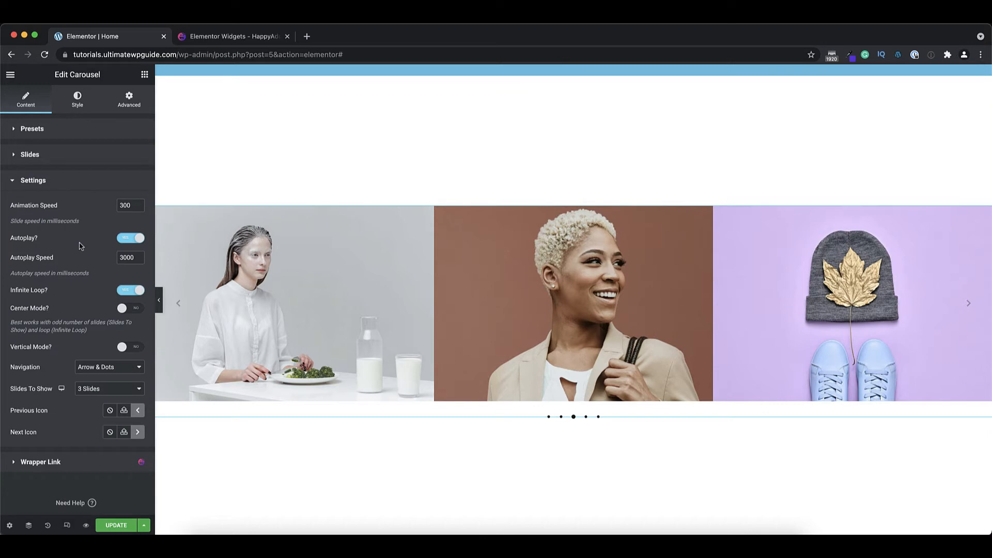
scroll(81, 243, down, 1)
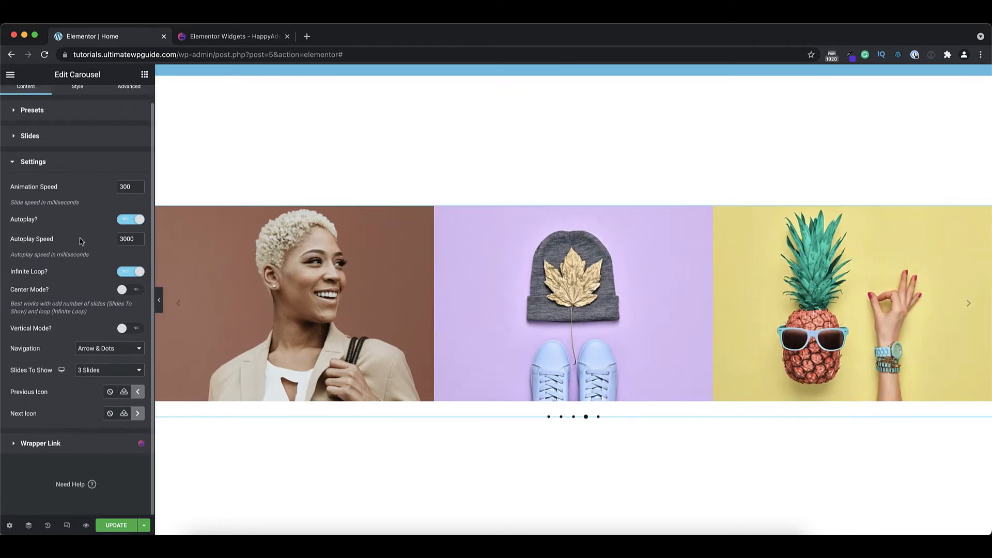
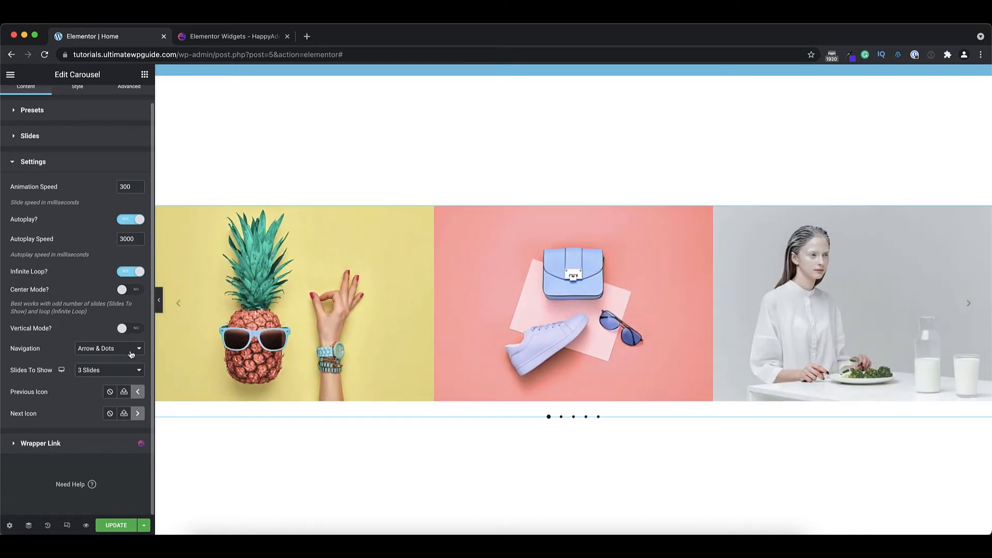
click(130, 350)
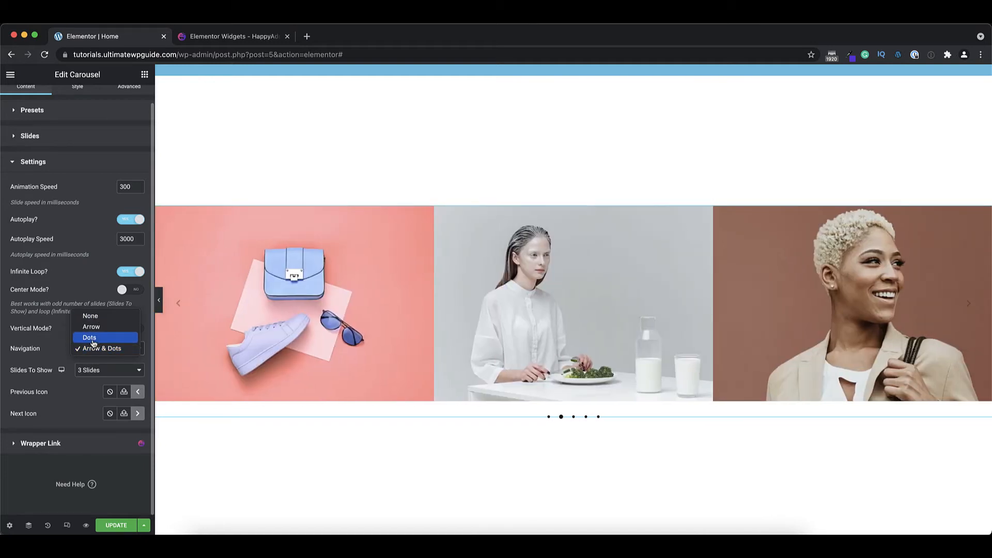
click(86, 295)
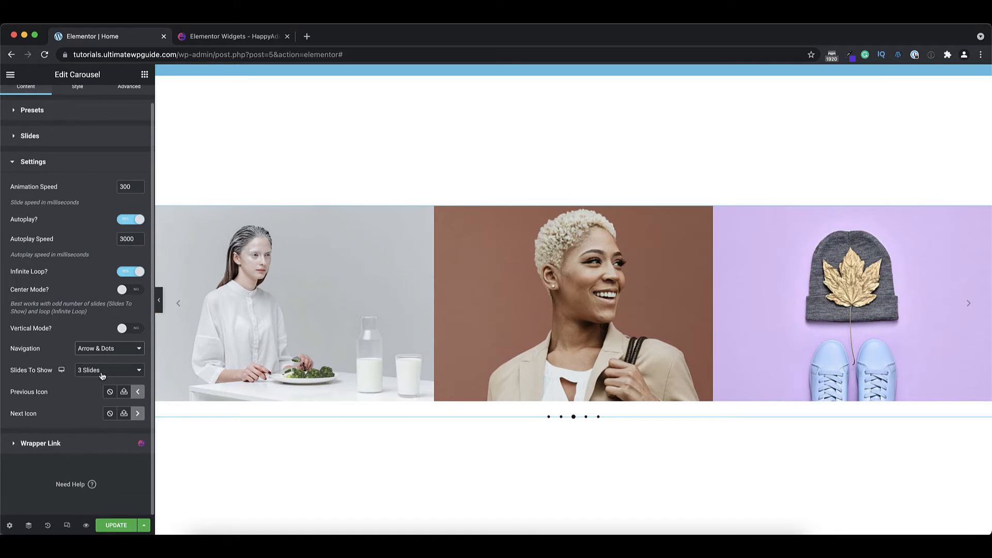
Try showing 5 slides at once in the carousel, and return it to 3 slides
click(107, 370)
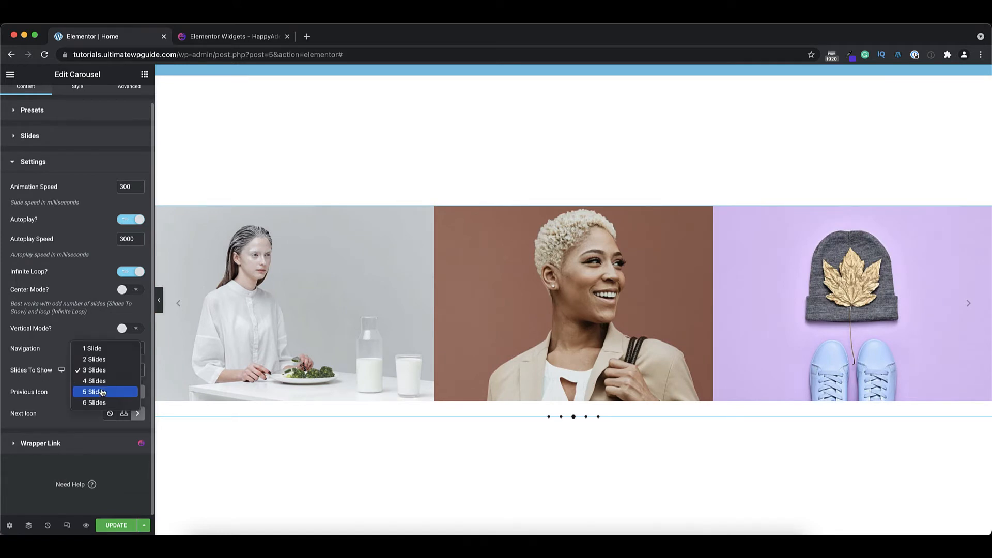
click(101, 392)
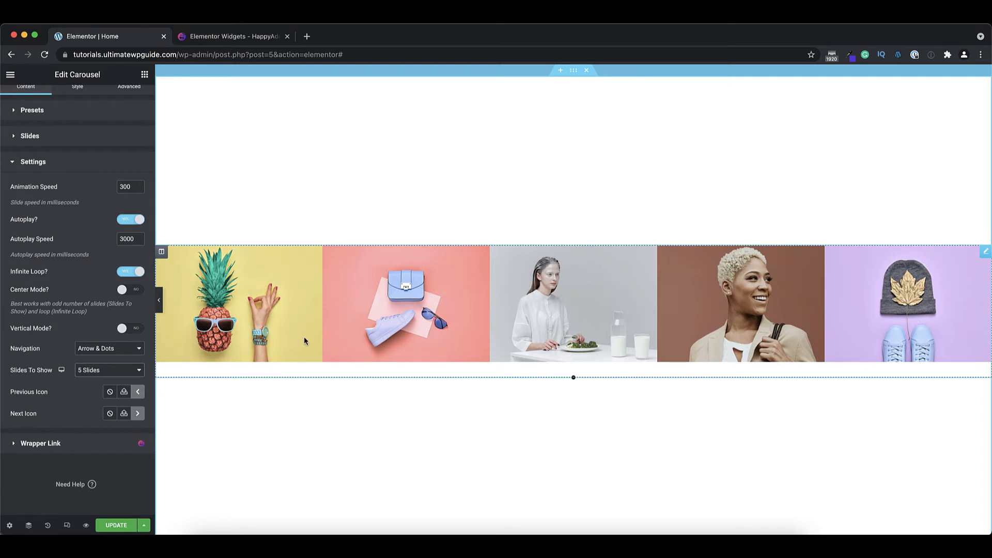
click(124, 368)
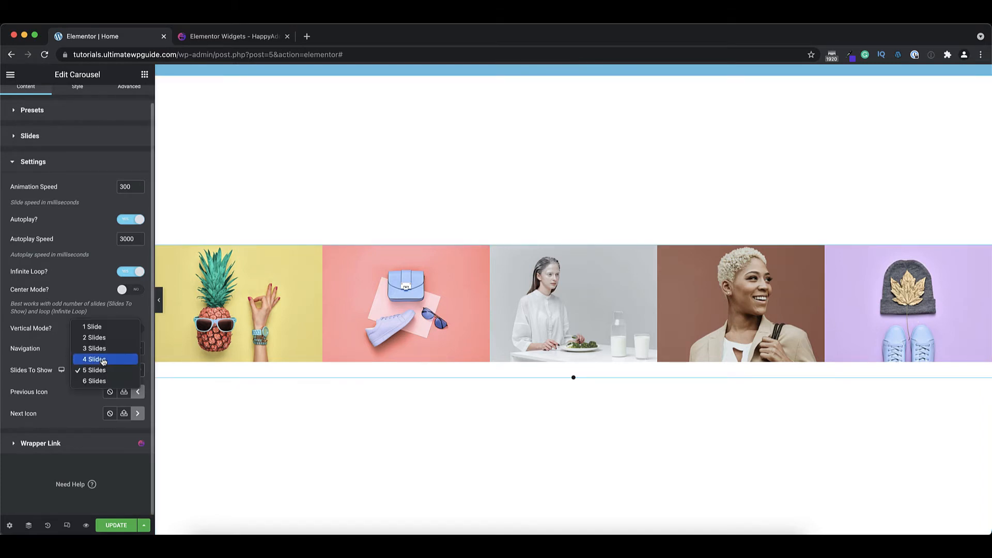
click(102, 351)
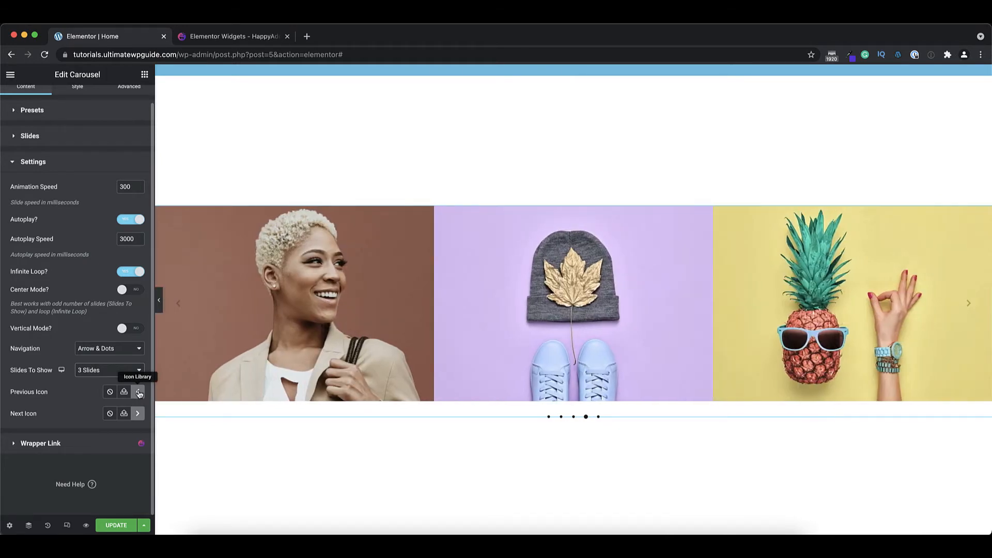
Set the carousel items' slide spacing to 20 px and their border radius to 10 px
scroll(75, 100, up, 1)
click(76, 99)
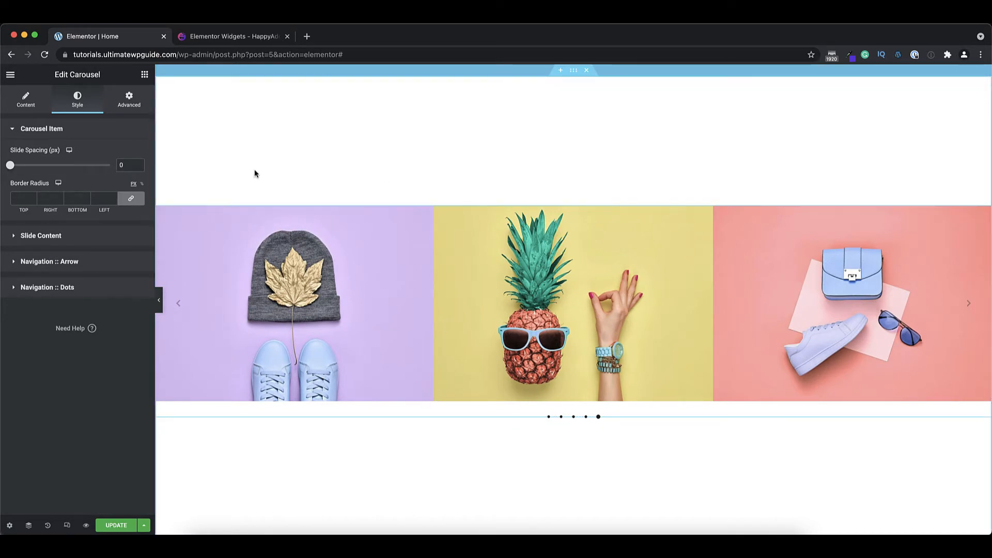
click(115, 164)
text(20)
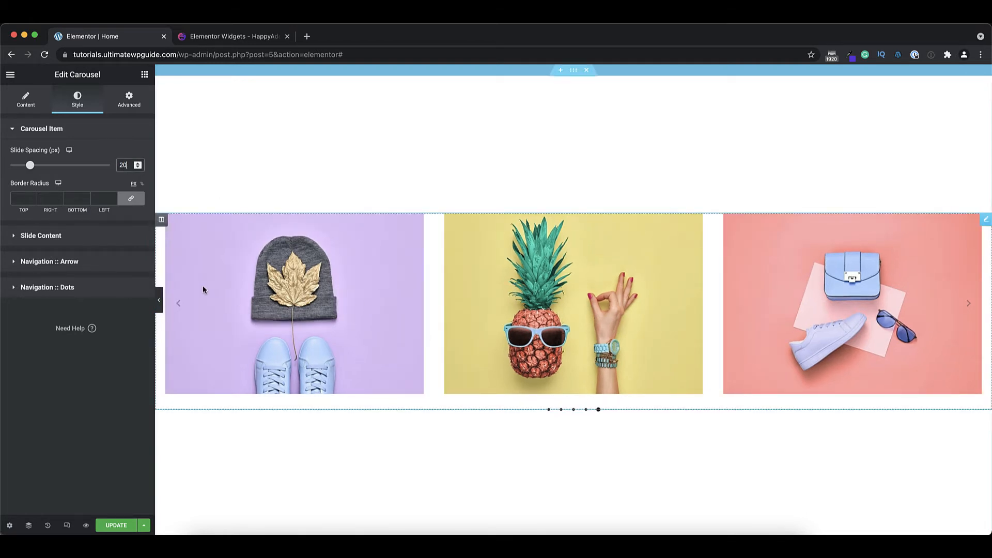
click(21, 201)
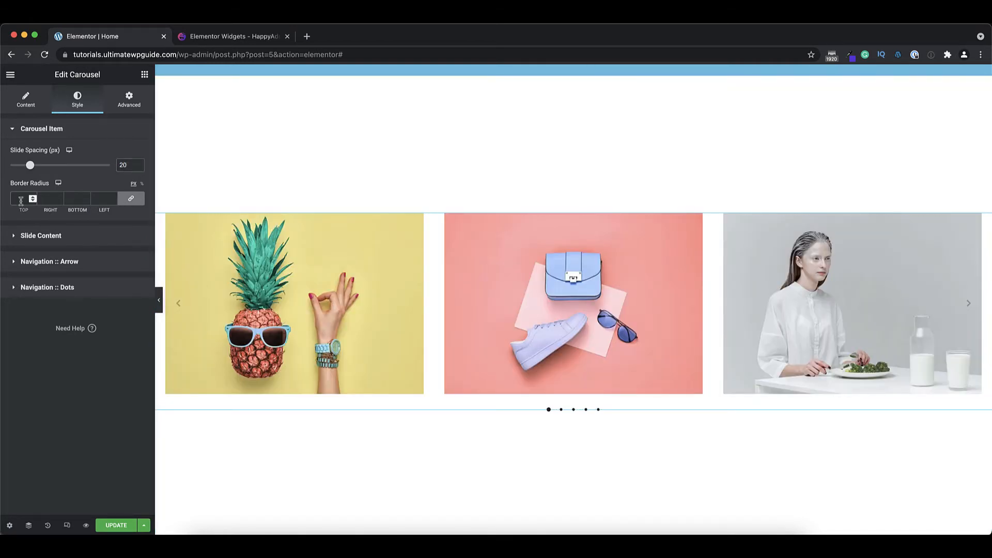
text(10)
Reset the carousel items' border radius and slide spacing to 0
click(22, 200)
key(BackSpace)
double_click(124, 166)
text(0)
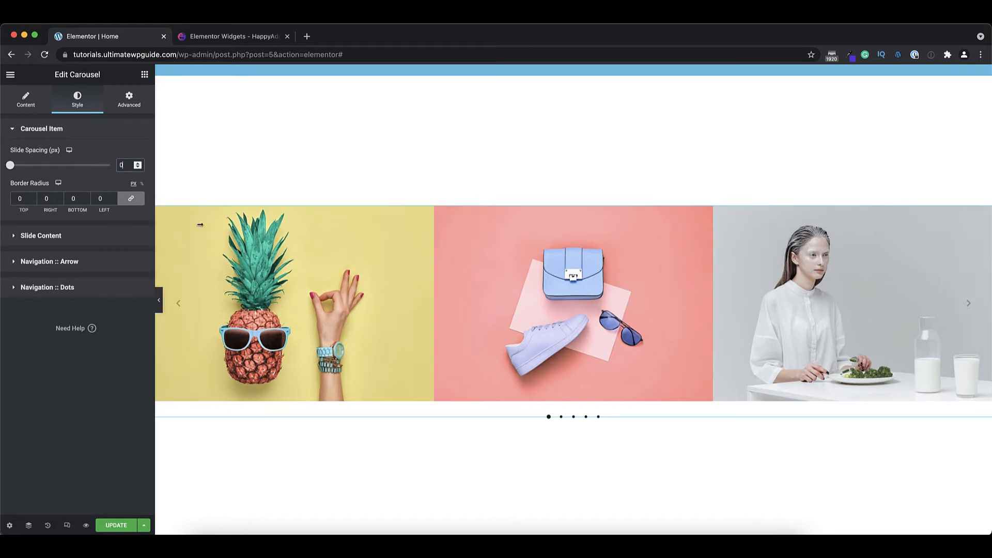
Inspect the slide content style options and the navigation arrows' position, border and hover color settings
click(87, 240)
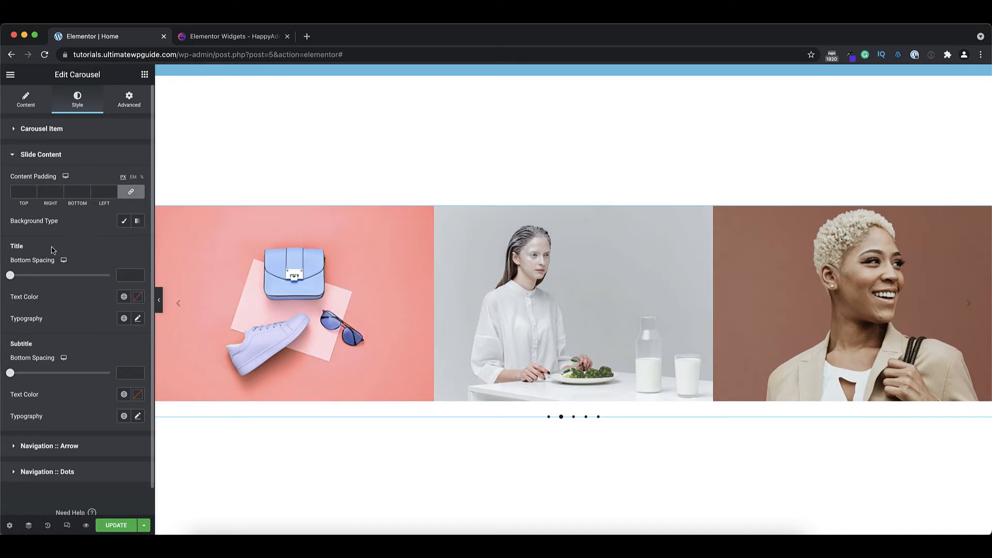
scroll(56, 250, down, 1)
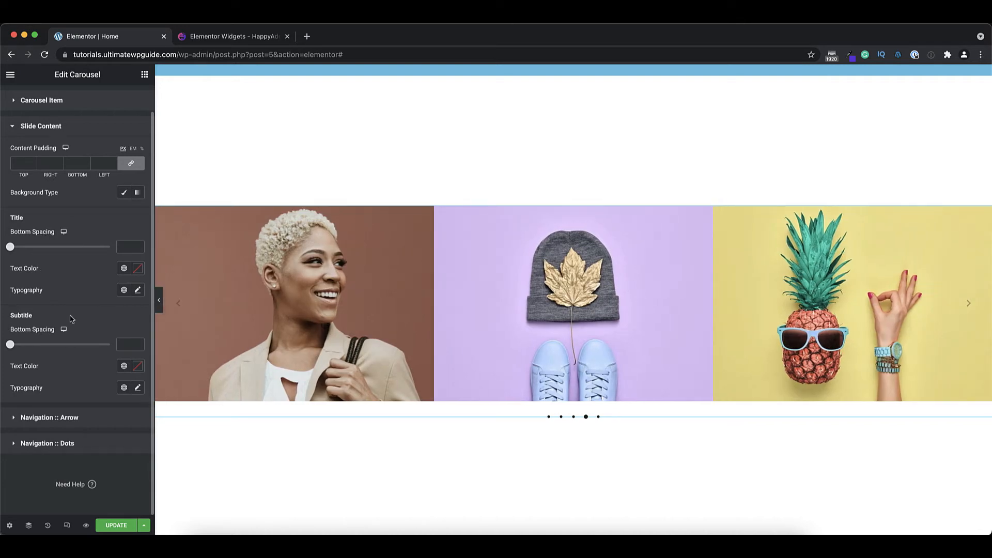
click(83, 416)
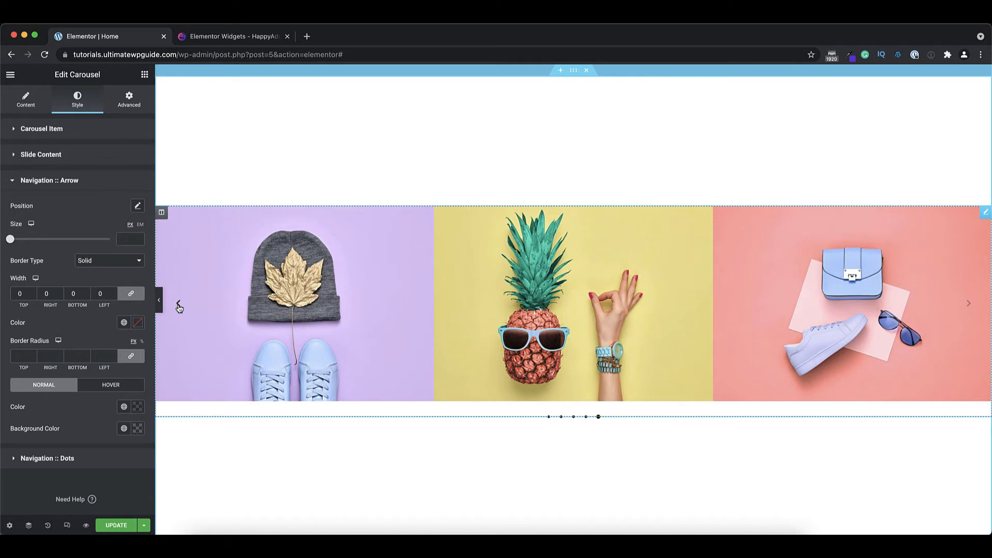
click(138, 206)
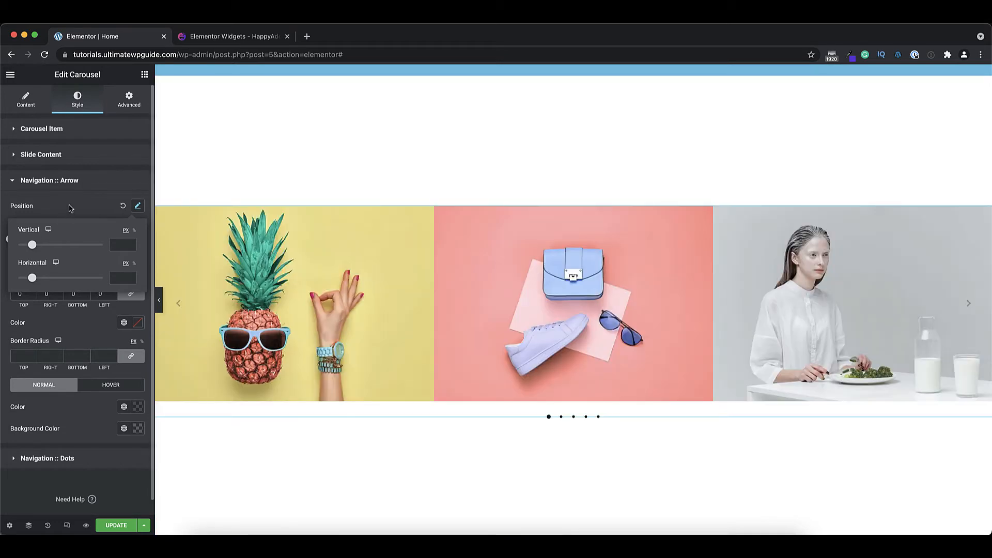
click(71, 207)
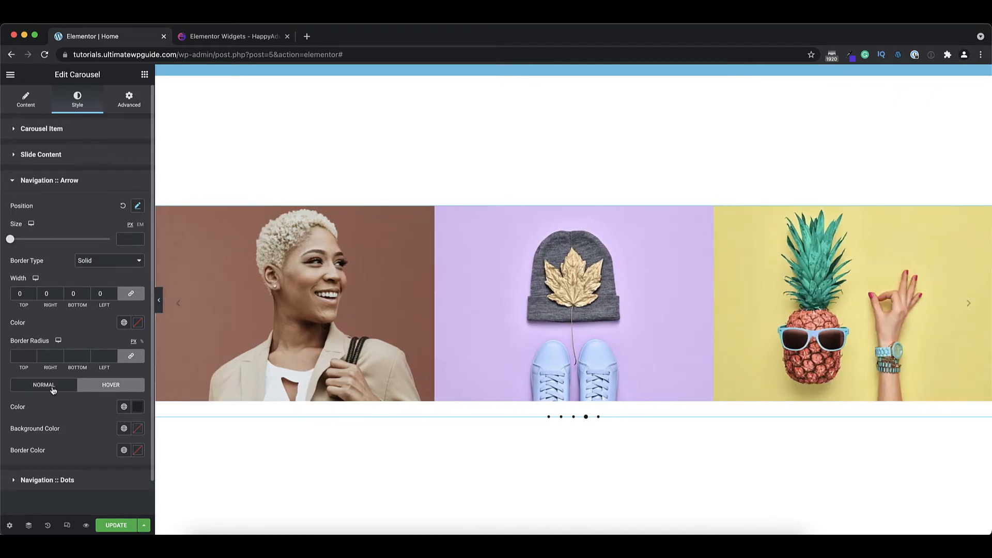
Set the navigation dots' vertical position to -31 and their spacing to 14
click(77, 461)
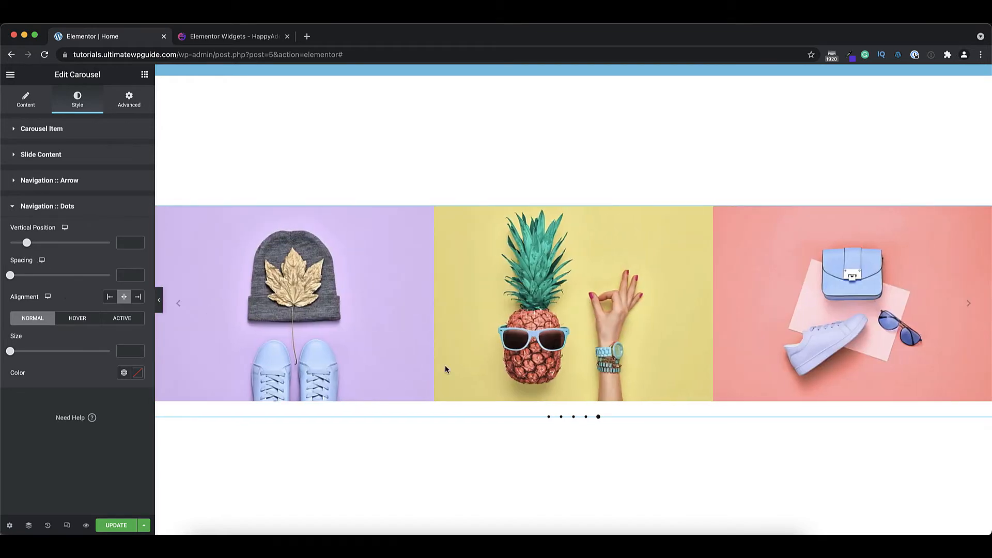
drag(31, 246, 23, 246)
click(34, 244)
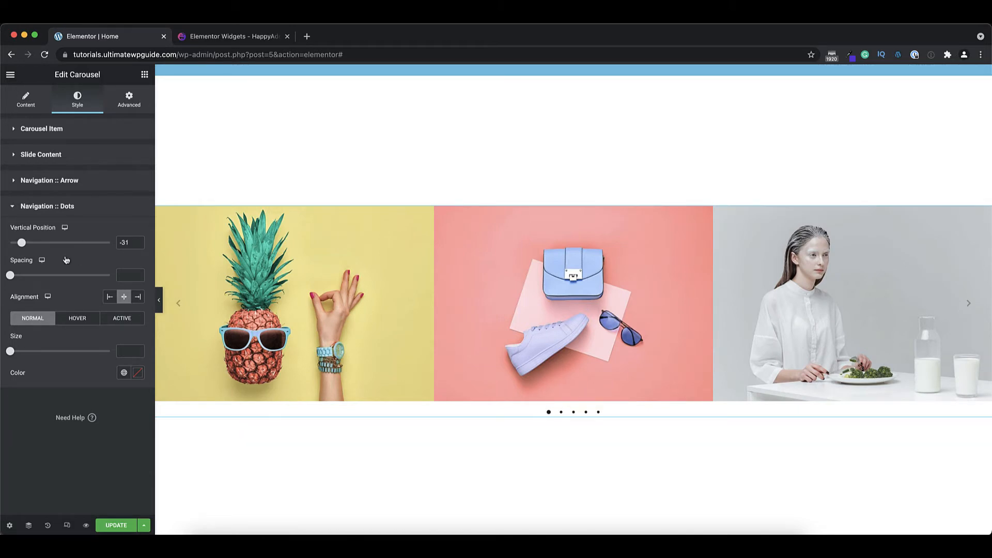
drag(11, 278, 25, 278)
Set the navigation dots' normal size to 10
mouse_move(13, 354)
mouse_down()
mouse_move(38, 356)
mouse_move(21, 354)
mouse_up()
drag(125, 352, 114, 355)
text(1)
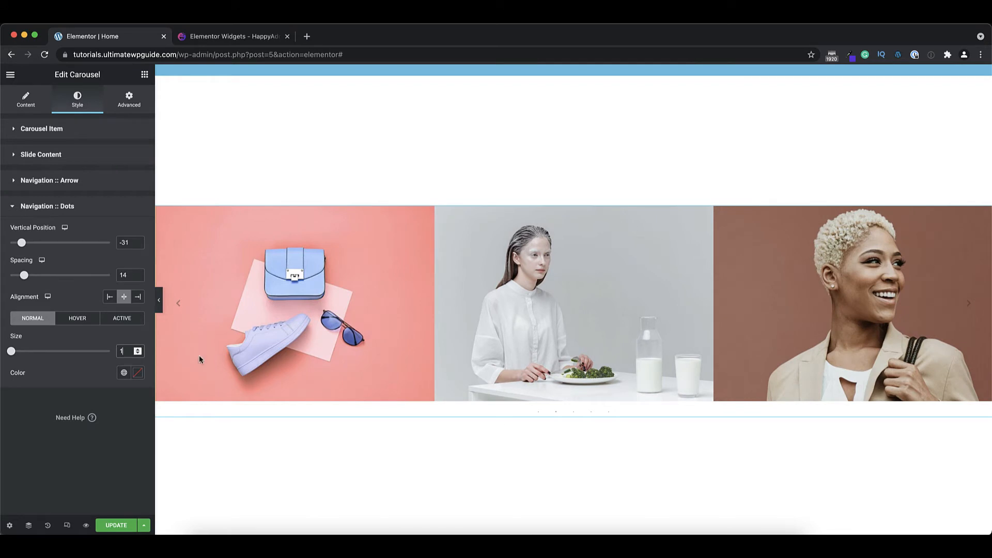
text(0)
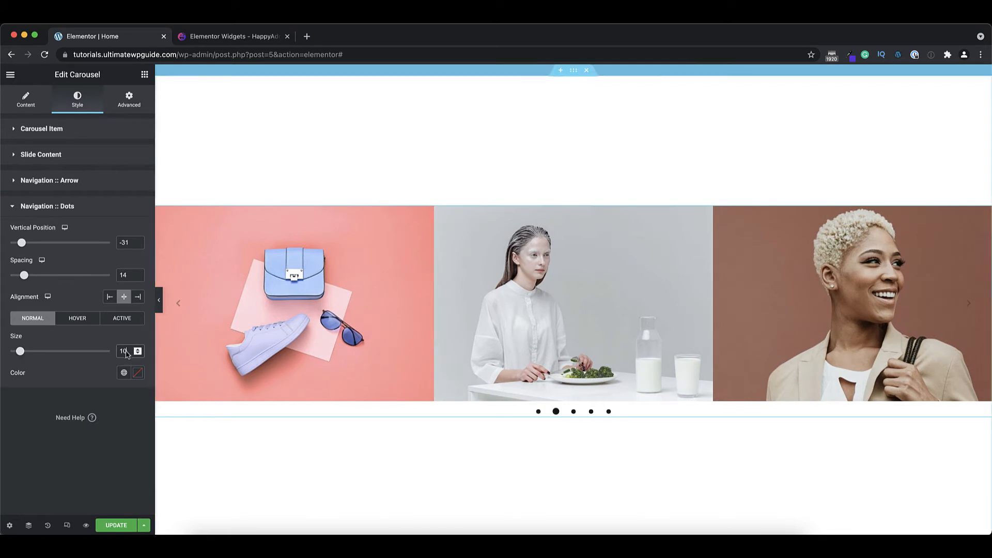
Set the active navigation dot's size to 13 and try the dots in the carousel preview
click(78, 319)
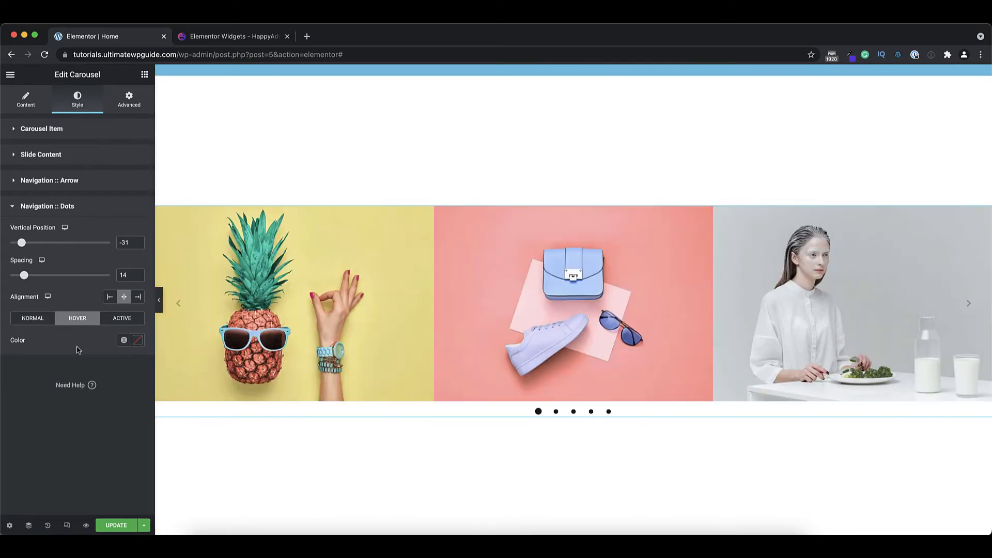
click(123, 319)
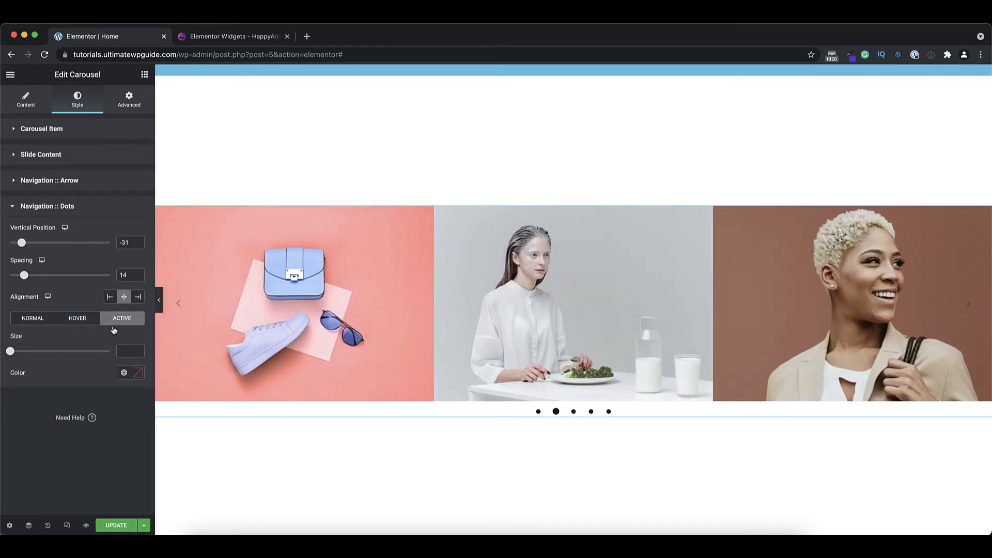
click(125, 352)
text(13)
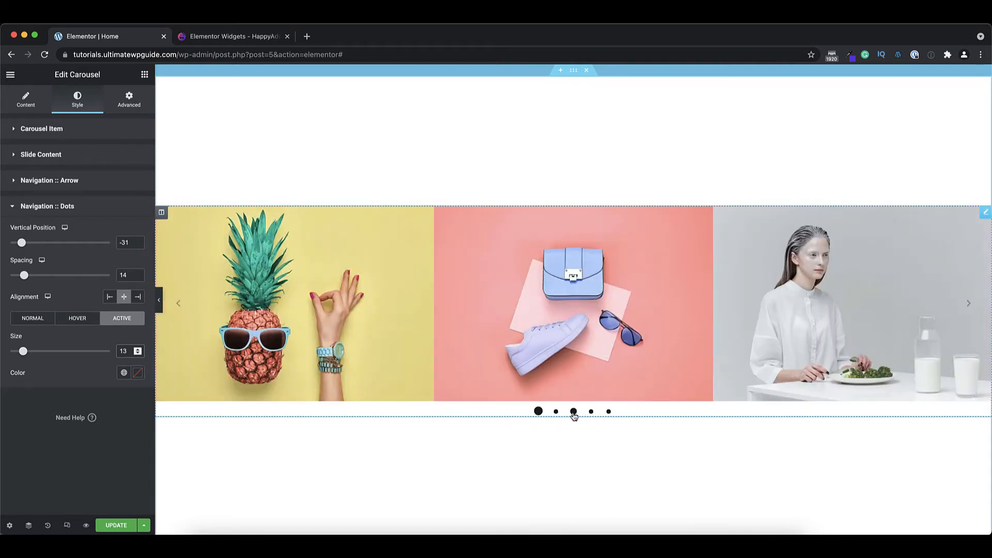
click(556, 412)
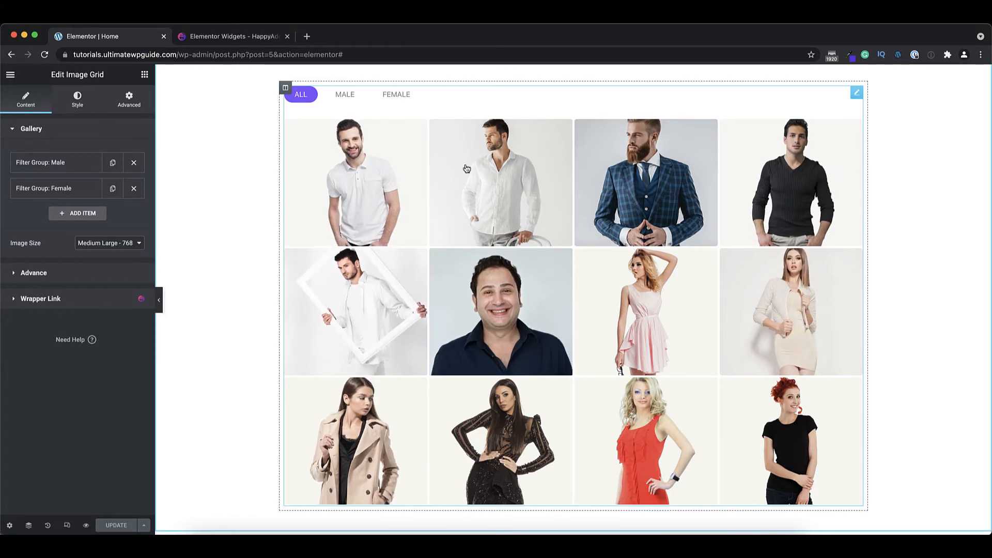
Preview the Image Grid filtered by Male and by Female, and return to All
click(346, 98)
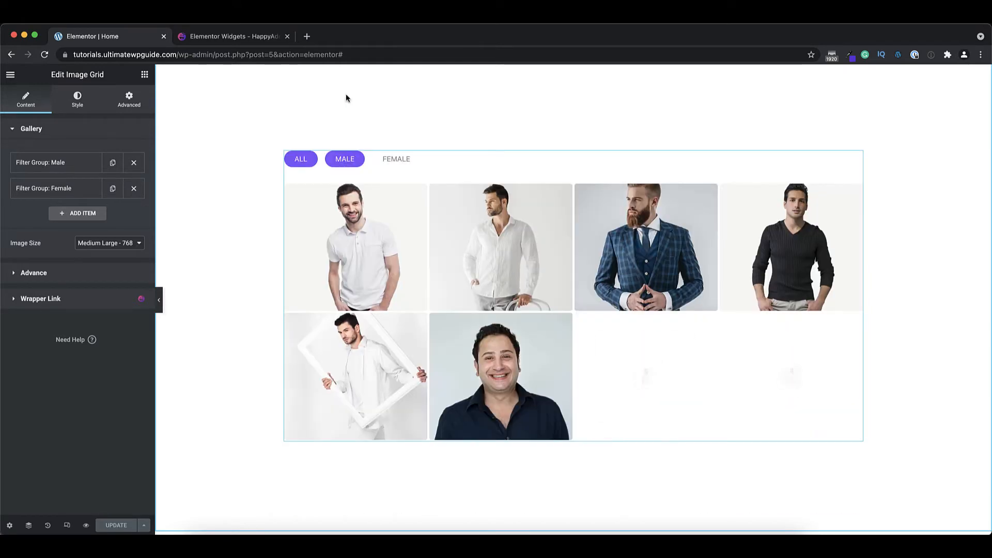
click(395, 162)
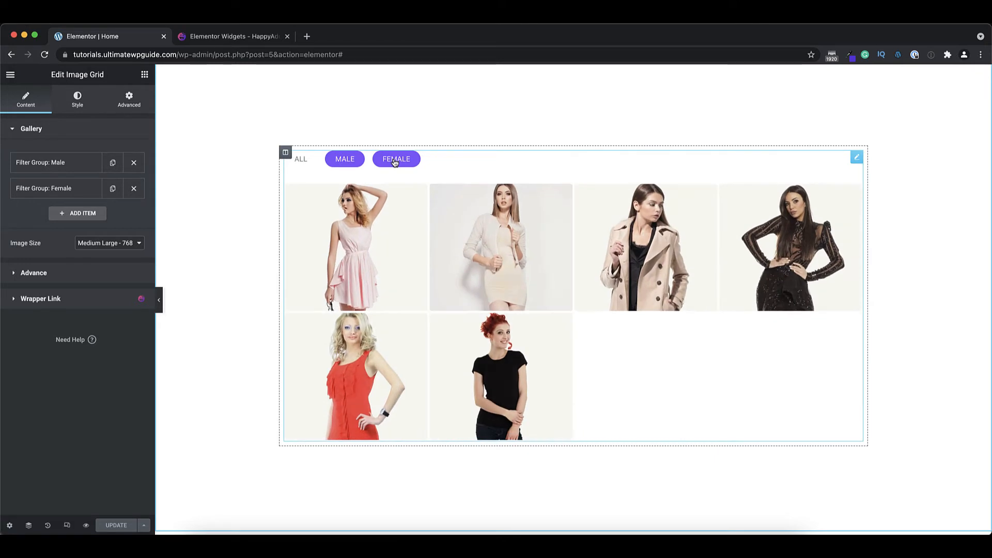
click(303, 164)
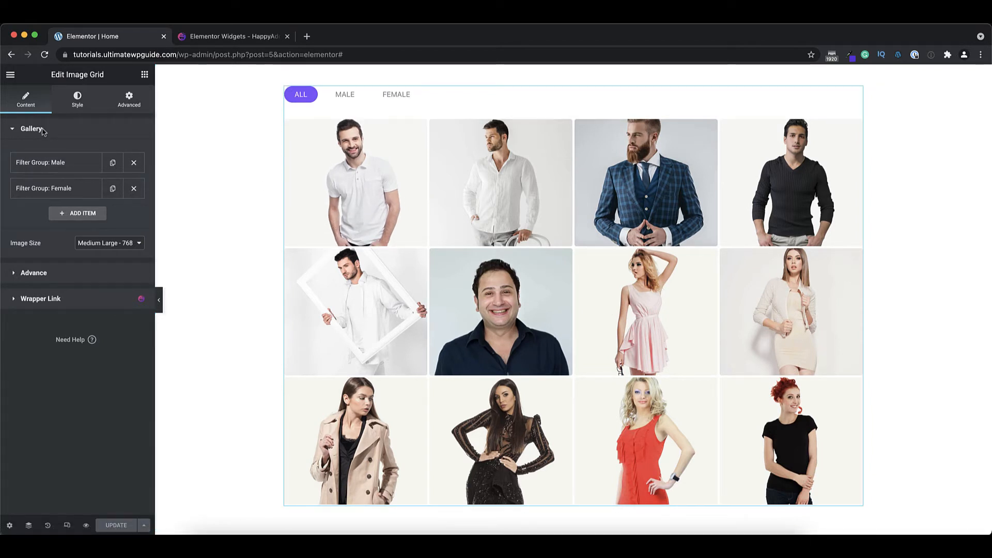
Try reordering the images in the Male filter group's gallery, and cancel the gallery edit
click(69, 168)
double_click(97, 189)
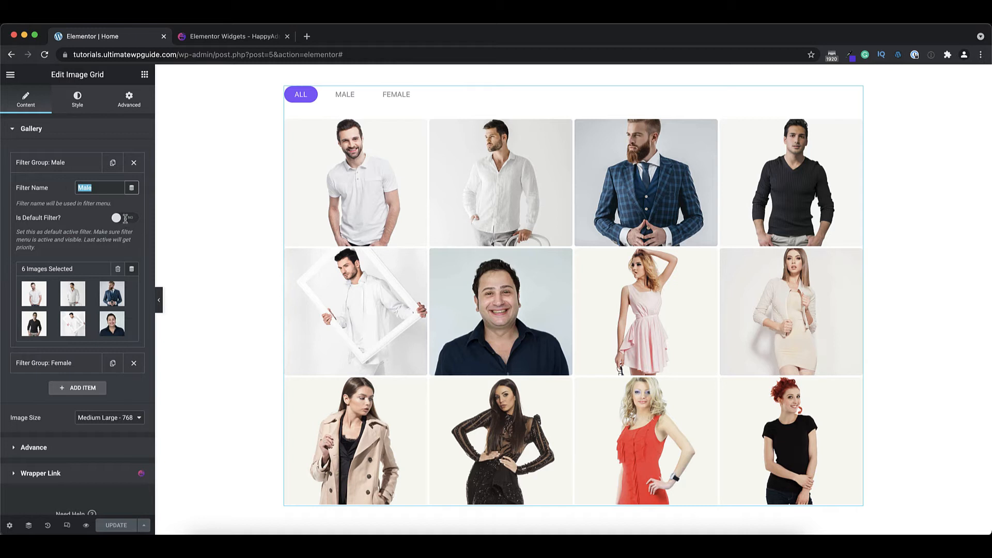
click(130, 288)
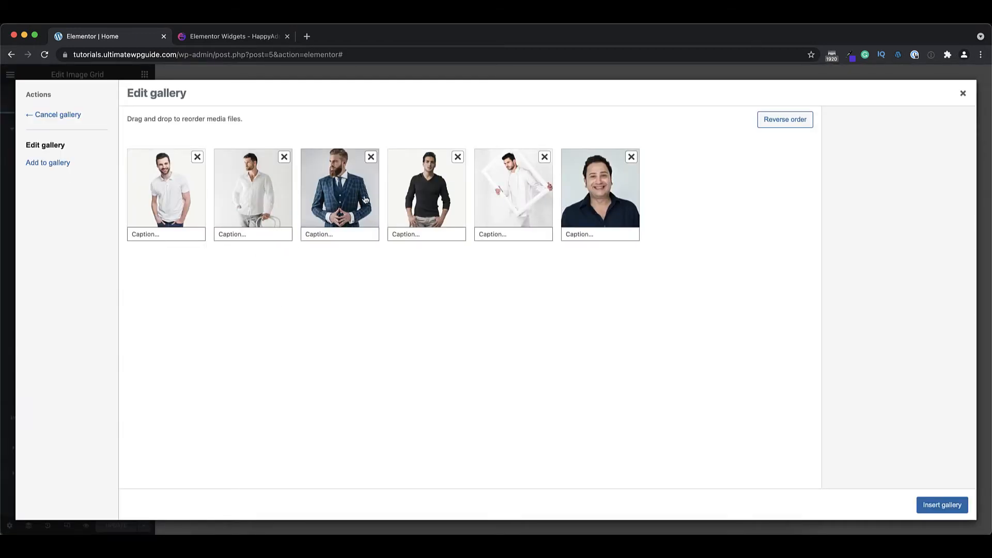
drag(613, 200, 506, 201)
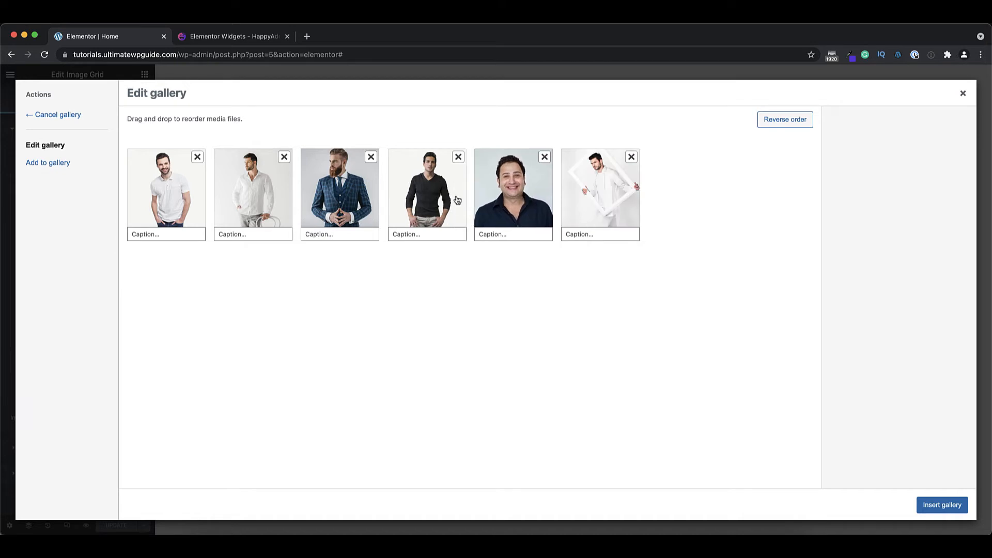
drag(426, 197, 628, 217)
click(501, 235)
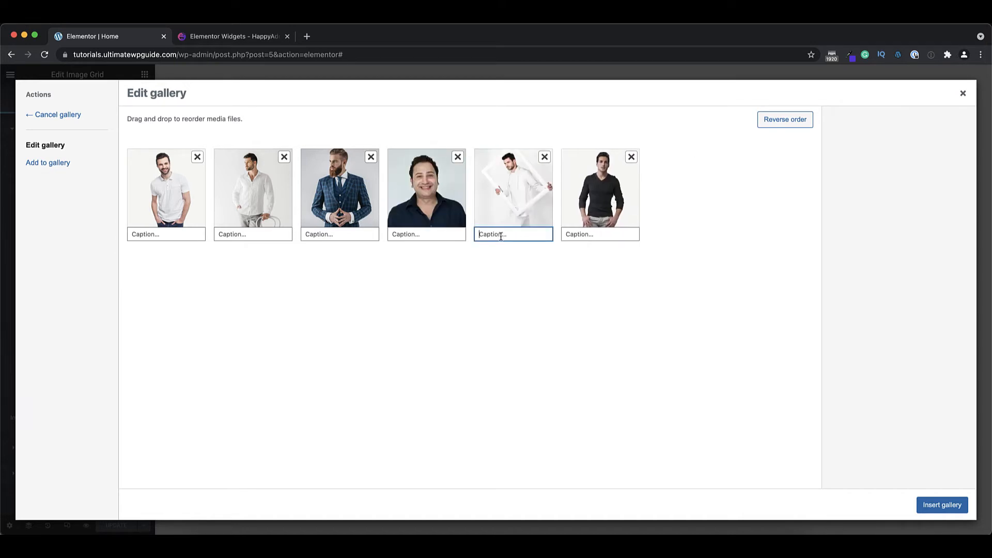
click(594, 235)
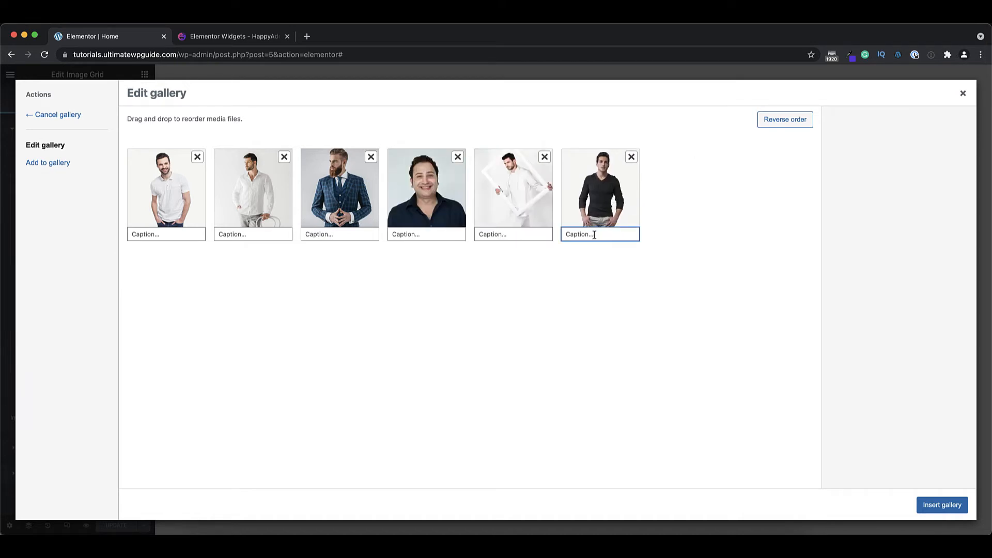
click(57, 115)
Examine the Female filter group, the "All" filter label and the column count choices of the Image Grid
scroll(72, 300, down, 1)
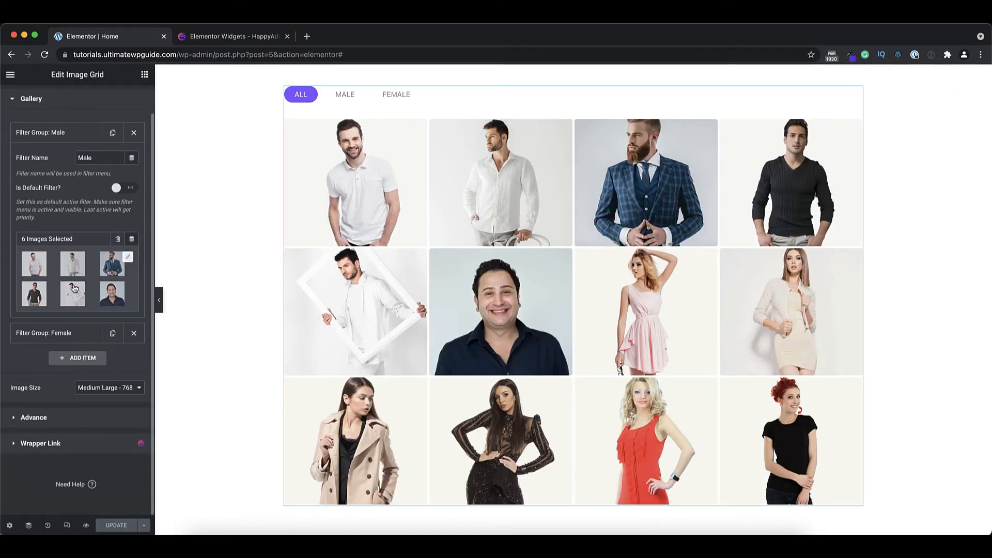
click(68, 337)
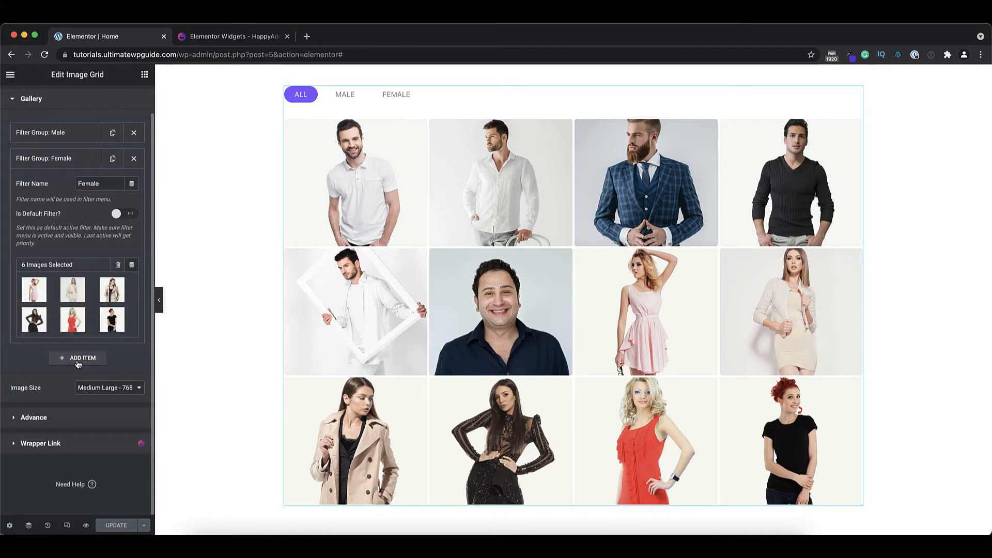
click(59, 420)
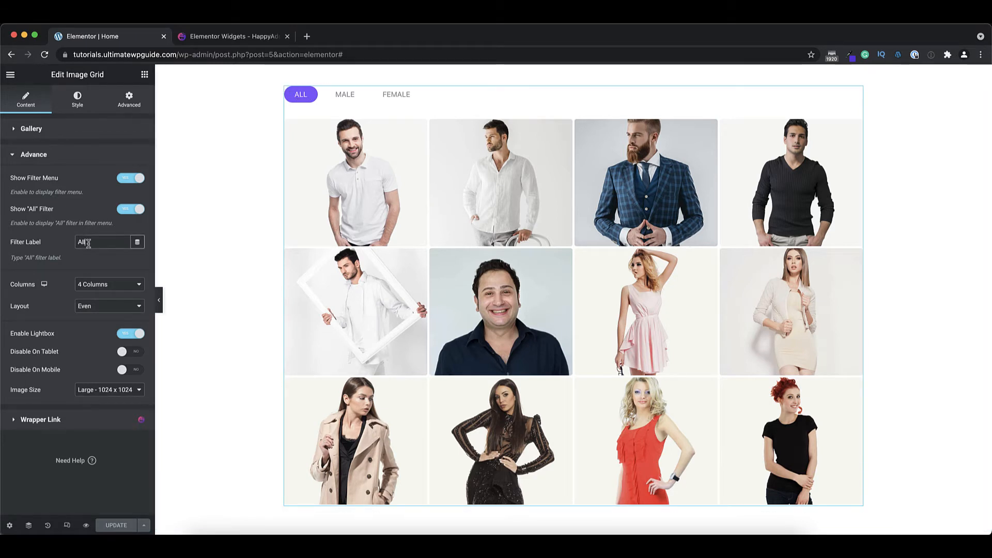
drag(89, 243, 77, 243)
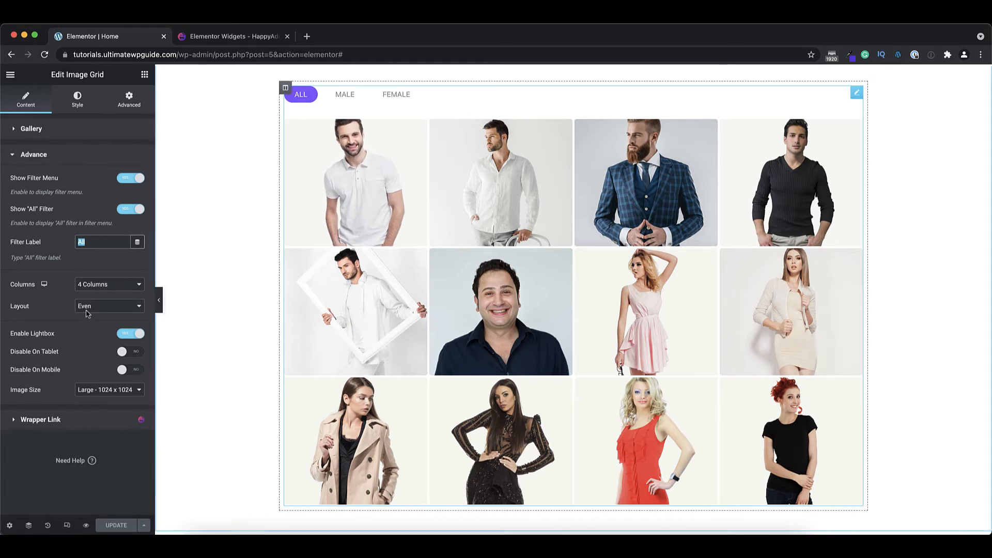
click(119, 286)
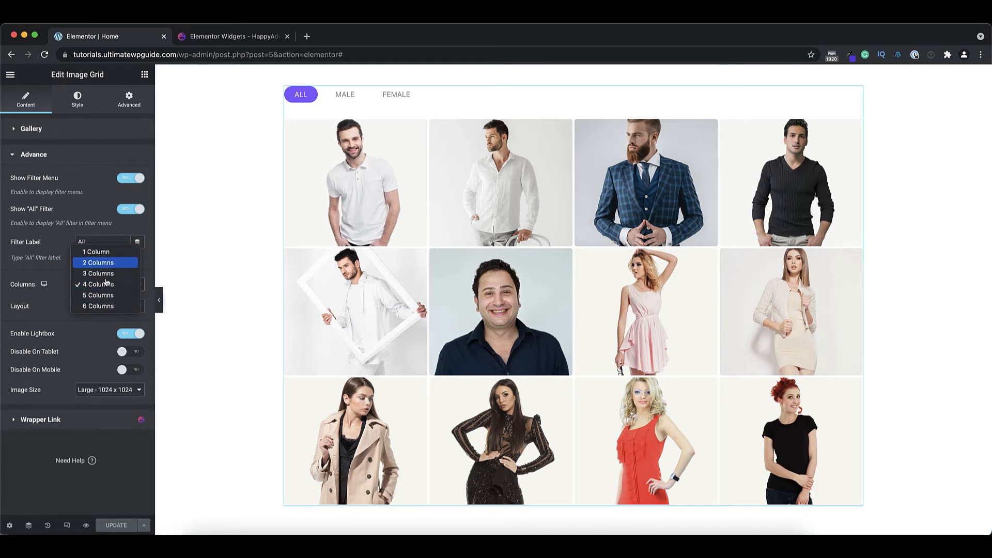
click(99, 284)
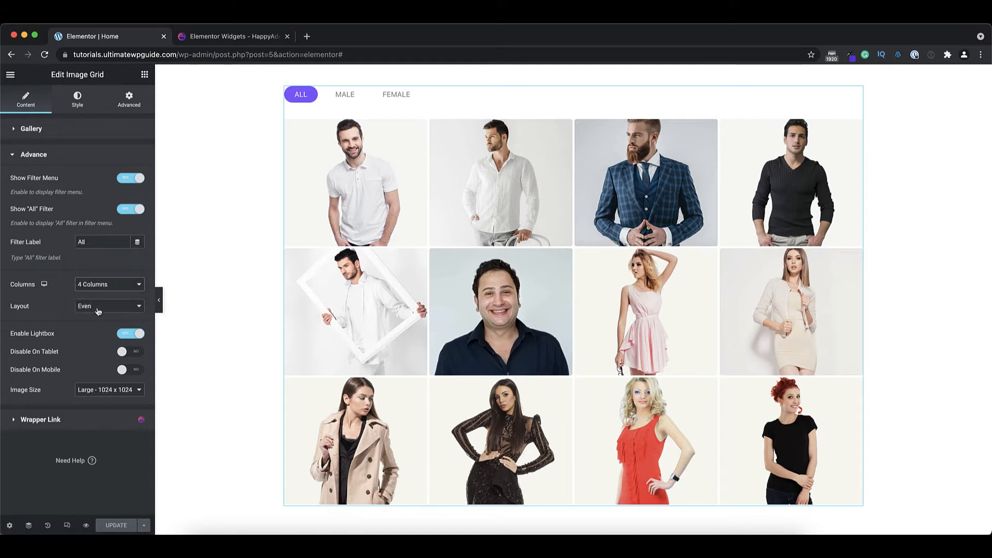
Try the Masonry layout on the image grid and return it to Even
click(98, 307)
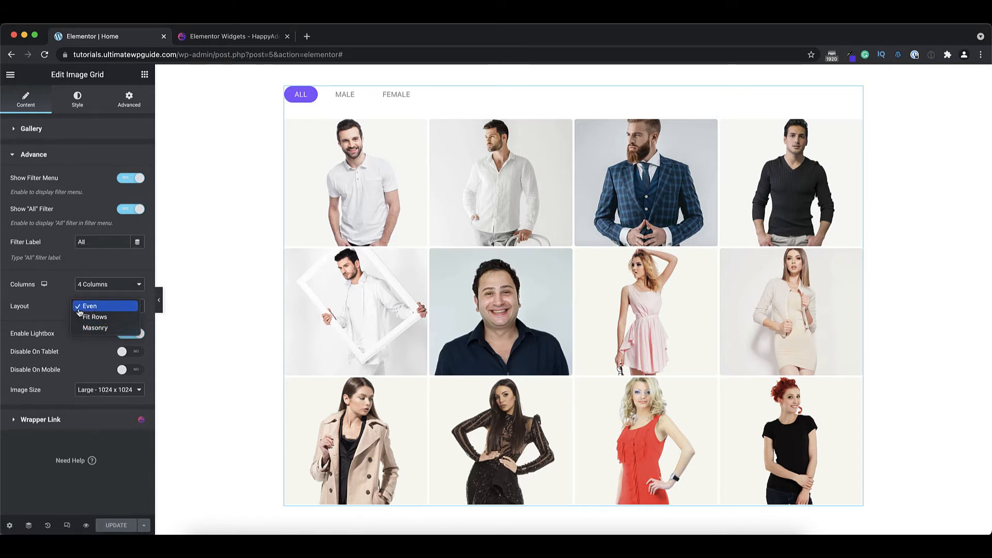
click(93, 331)
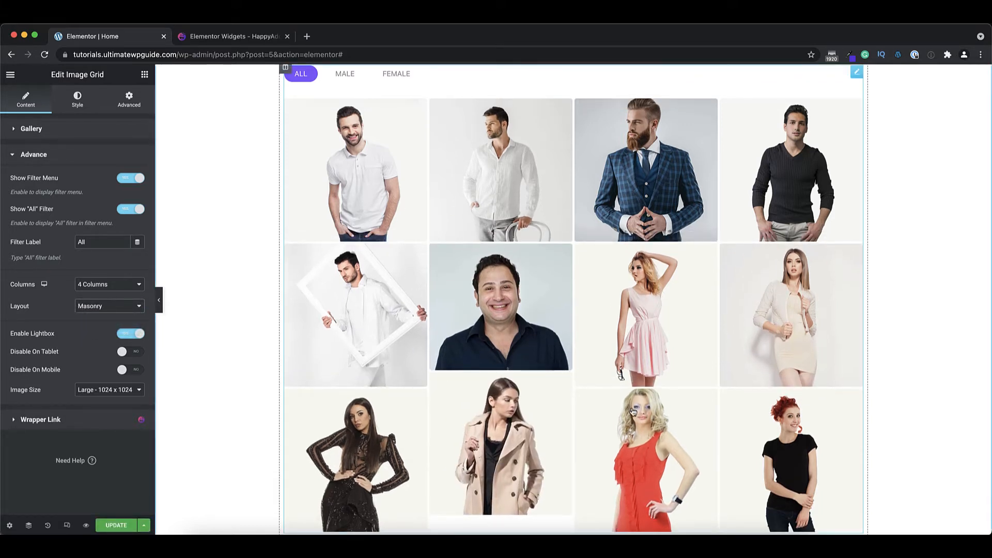
scroll(419, 217, down, 1)
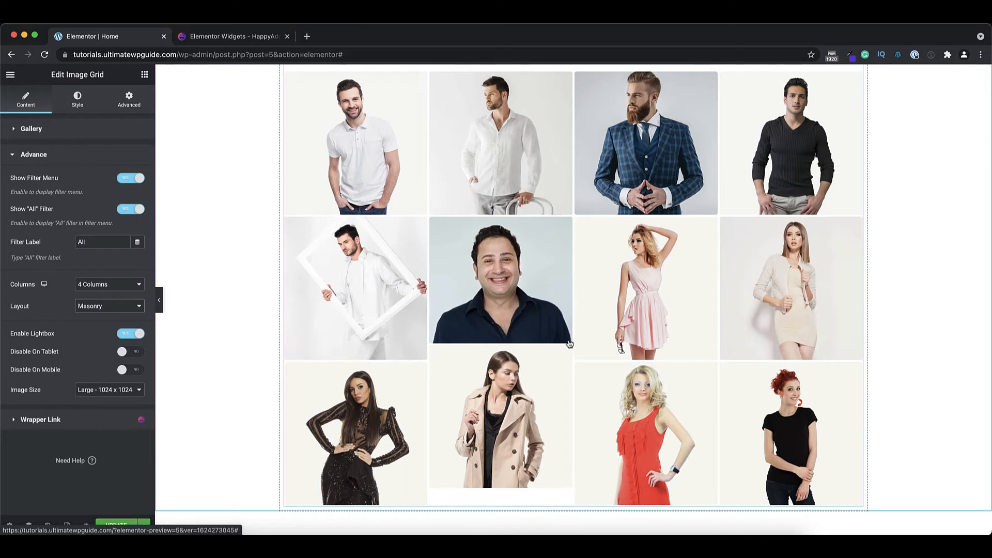
click(103, 307)
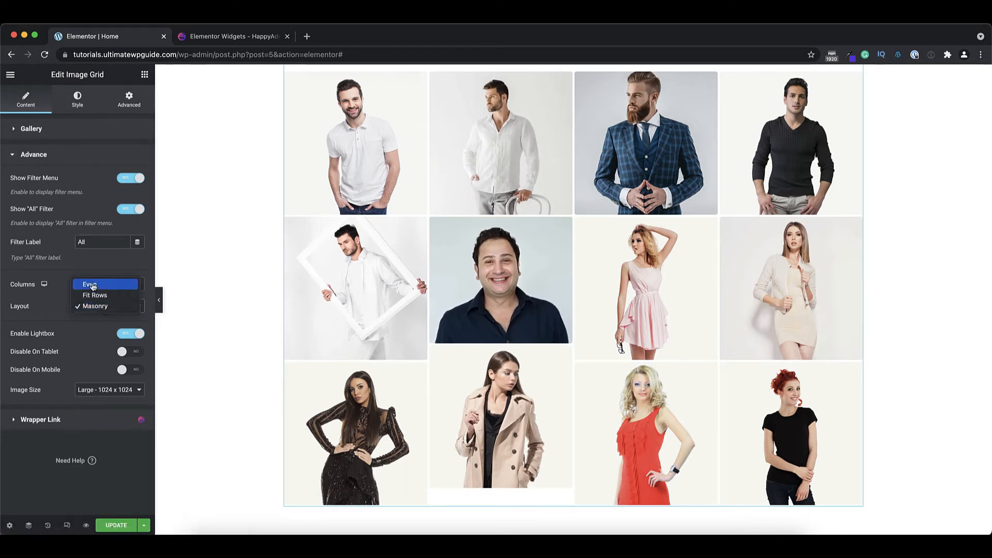
click(91, 284)
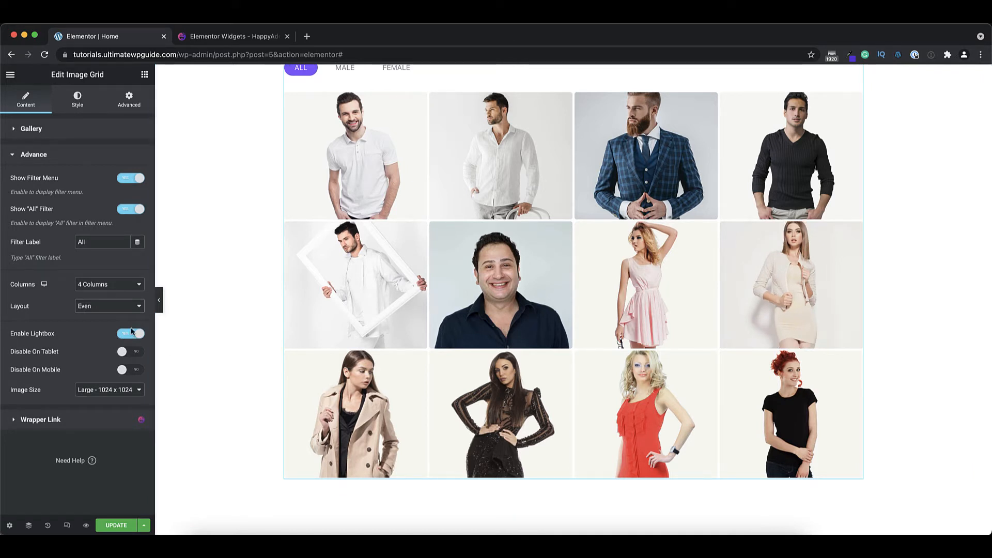
Preview the grid image of the smiling man in the lightbox and close it
click(504, 289)
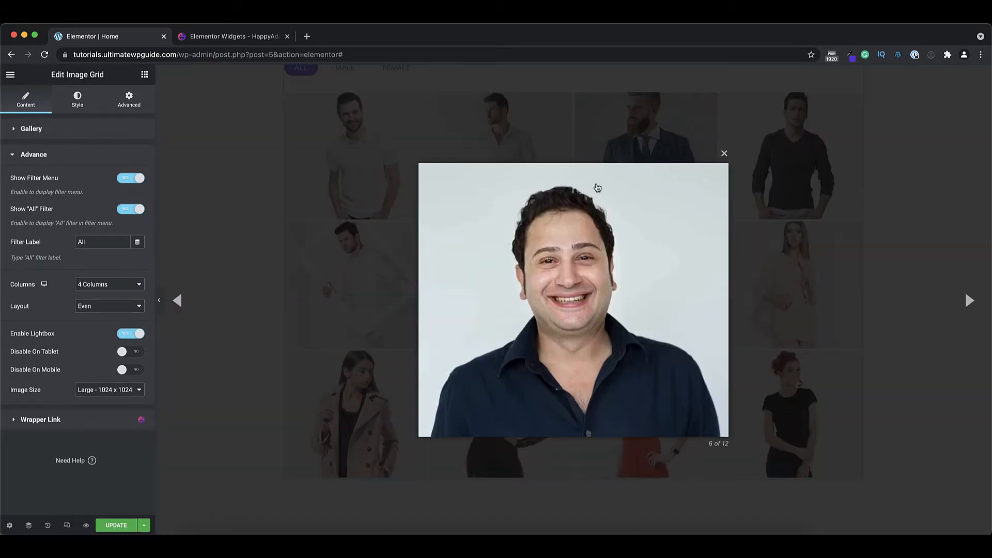
click(724, 153)
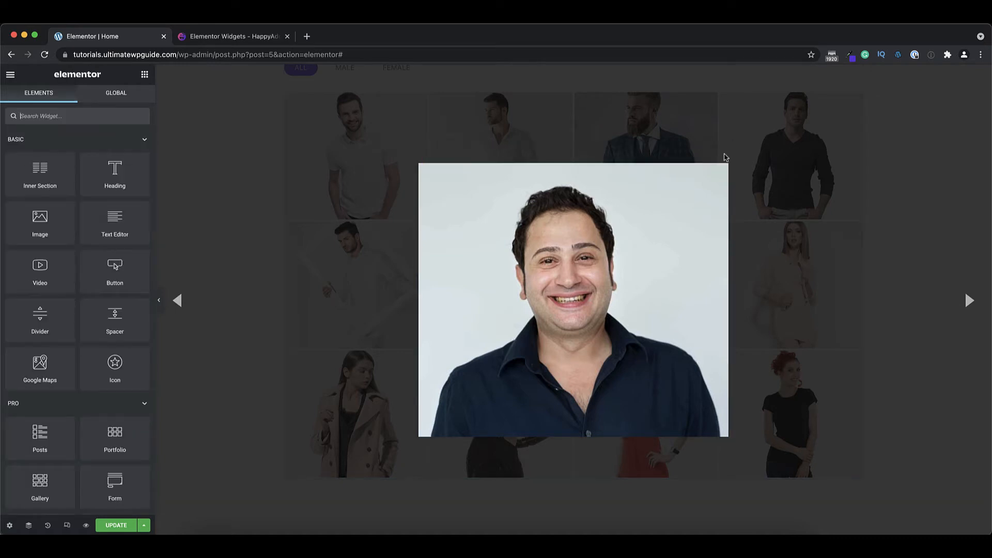
click(770, 271)
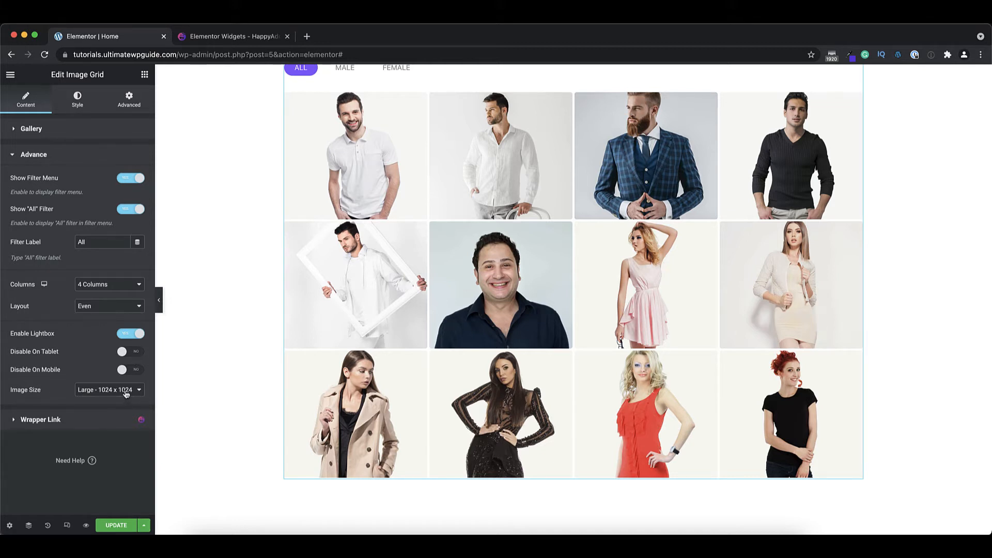
Try a grid image height of 200, and set it to 275
click(79, 100)
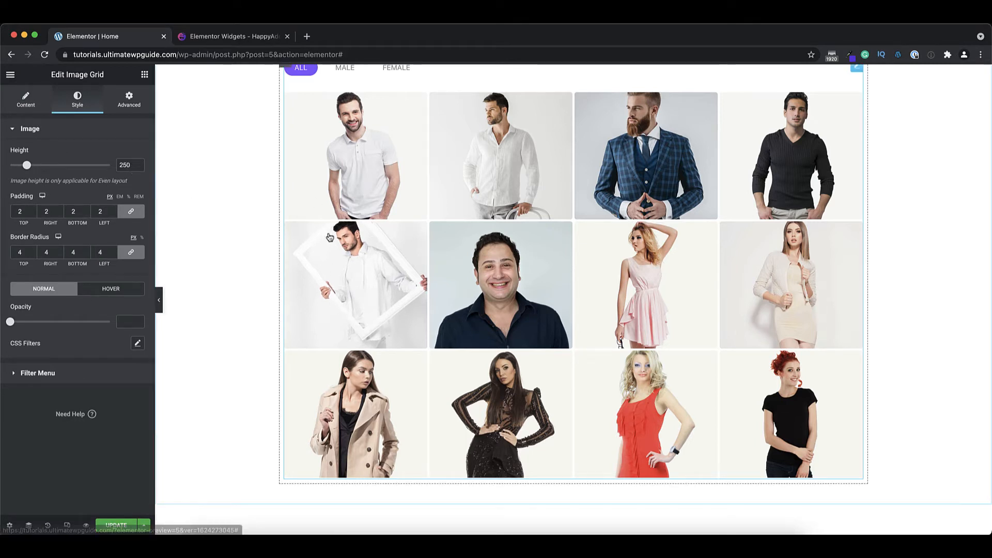
double_click(125, 165)
text(200)
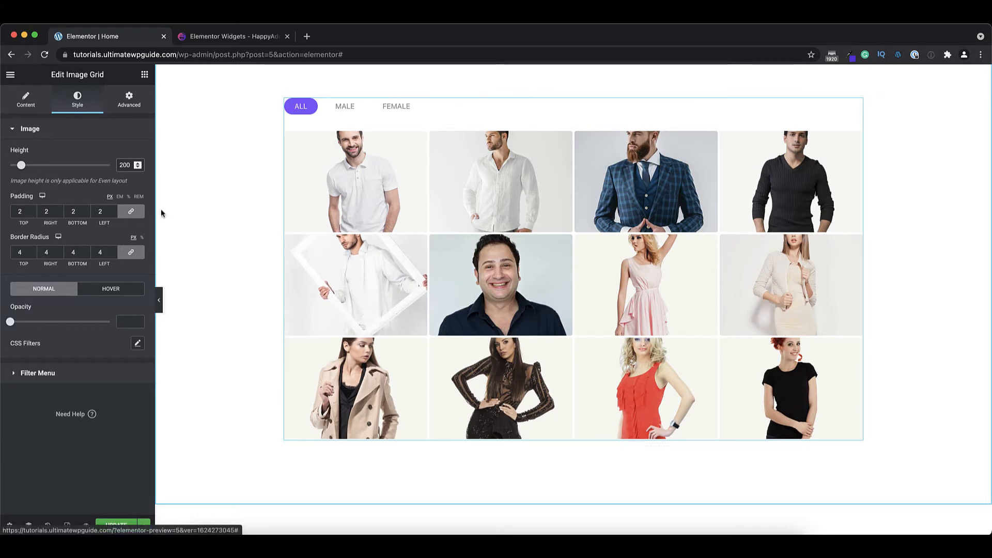
double_click(123, 165)
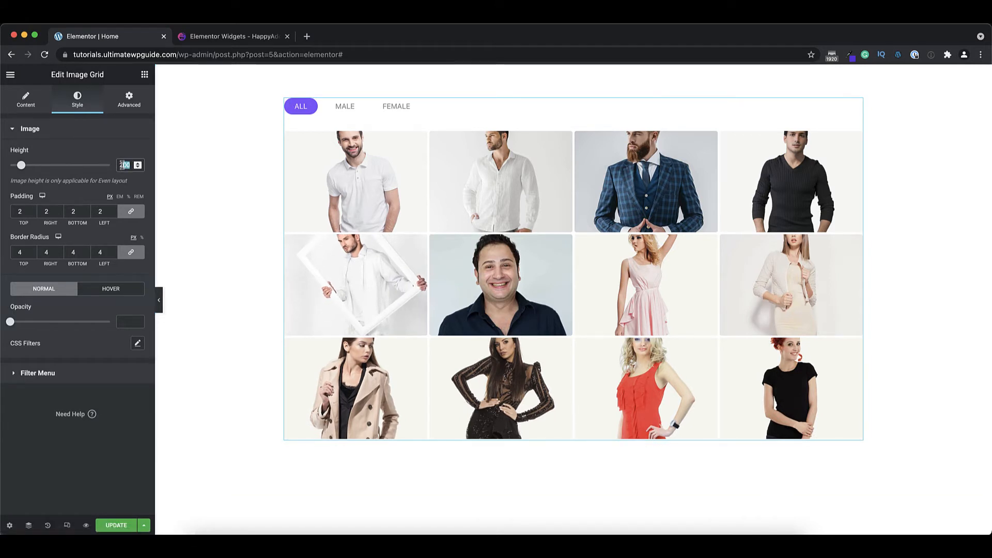
text(27)
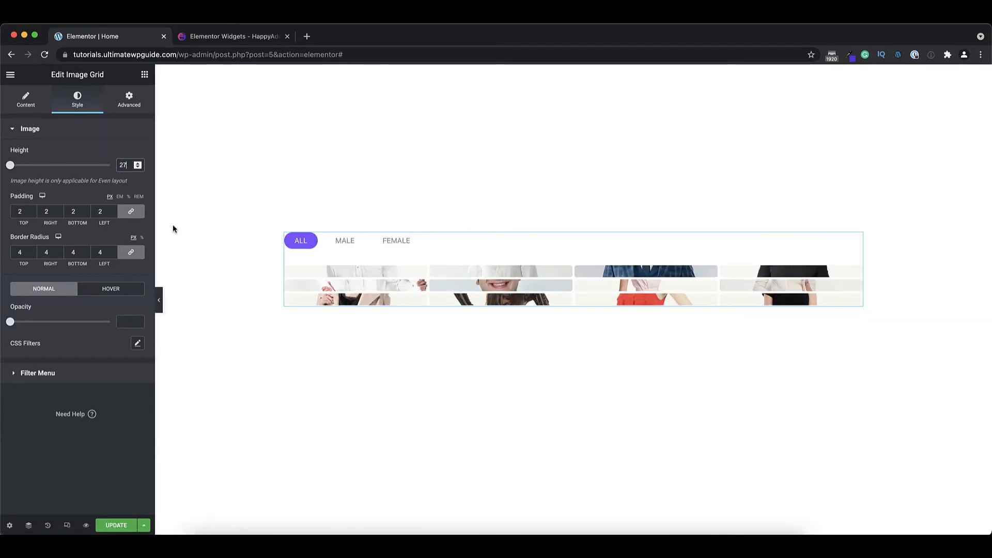
text(5)
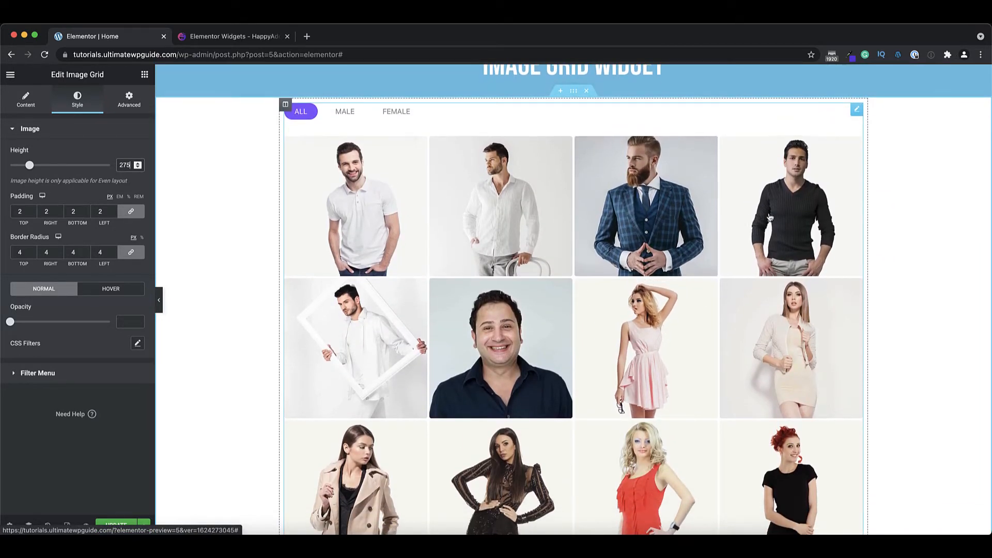
scroll(598, 331, down, 2)
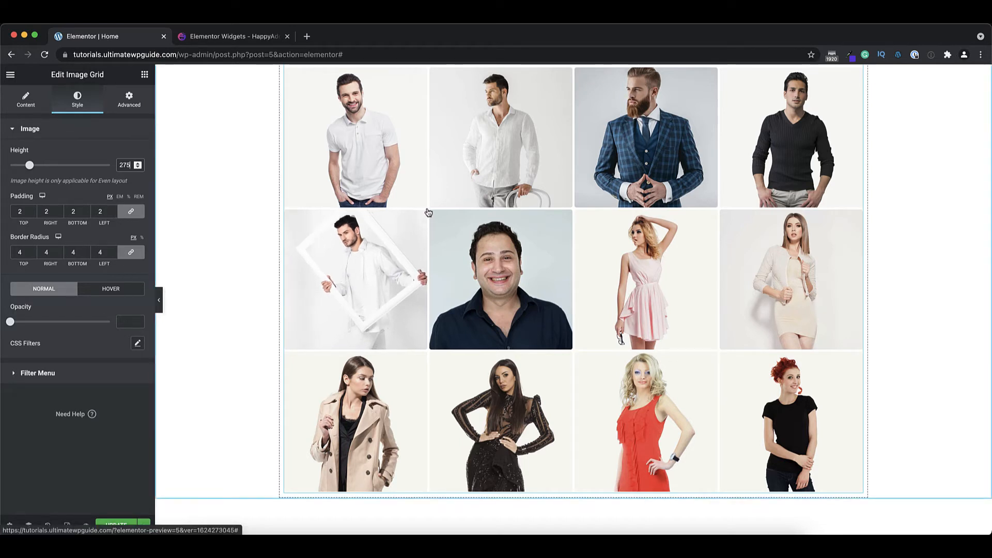
Set the grid images' padding and border radius to 0 on all sides
click(18, 212)
text(0)
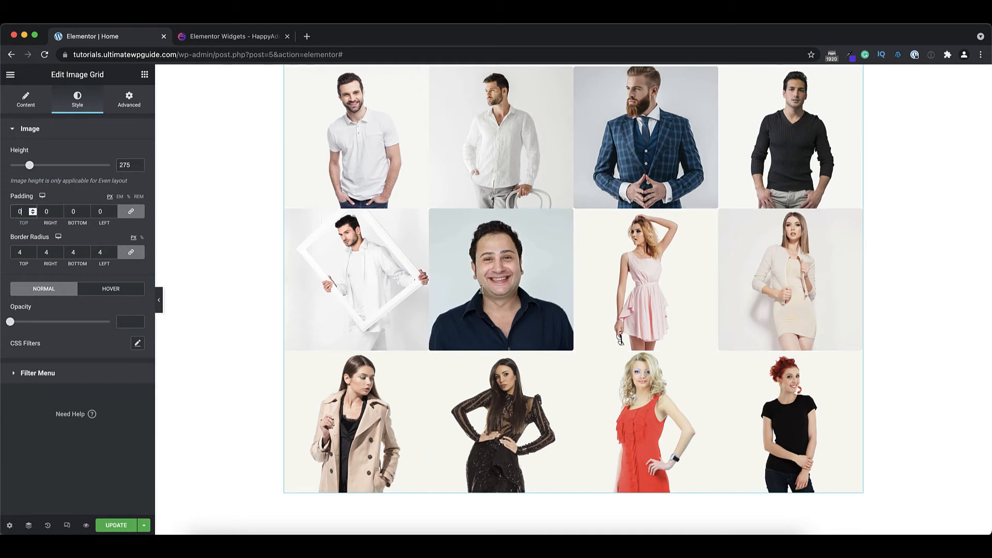
click(15, 252)
double_click(14, 252)
scroll(424, 330, up, 3)
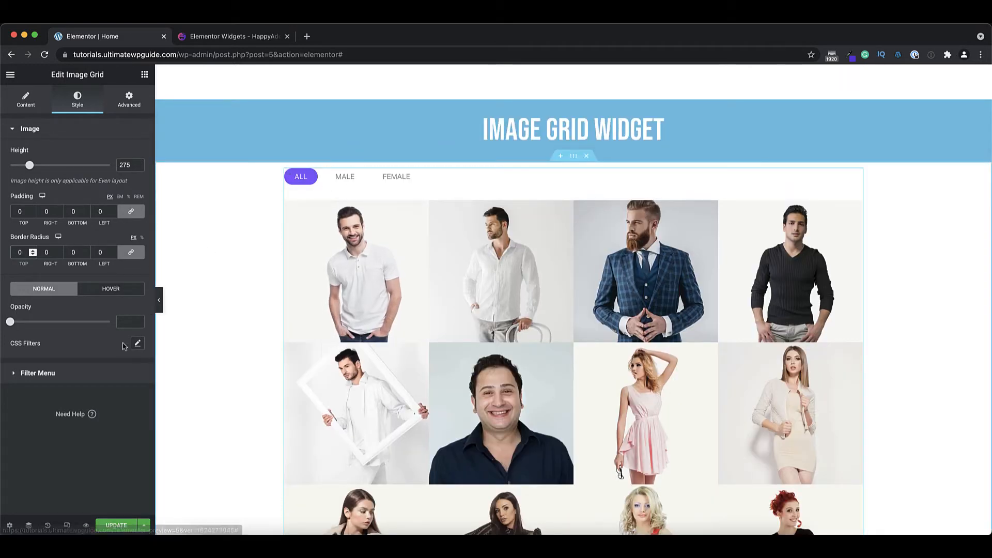
Set the filter buttons' border radius to 0 on all corners
click(67, 374)
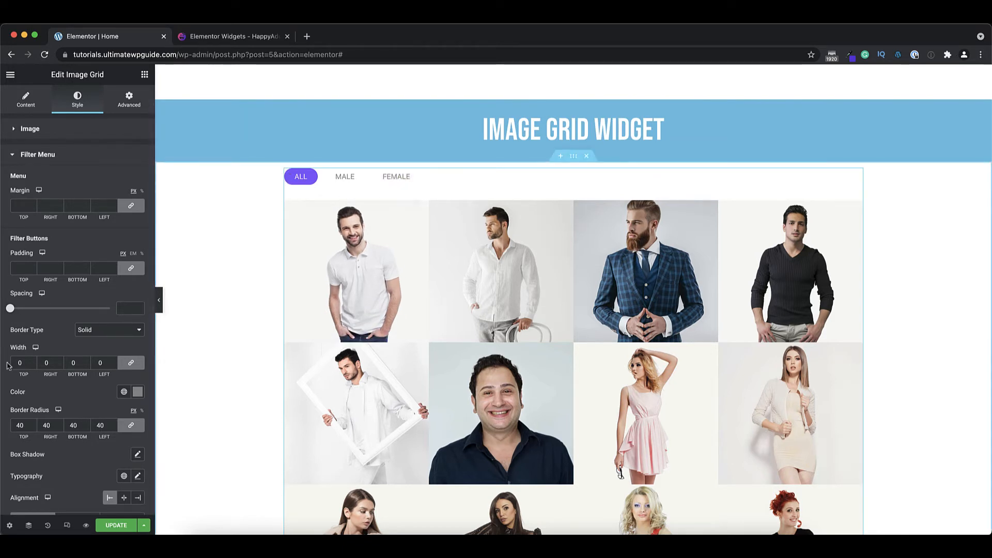
scroll(68, 341, down, 2)
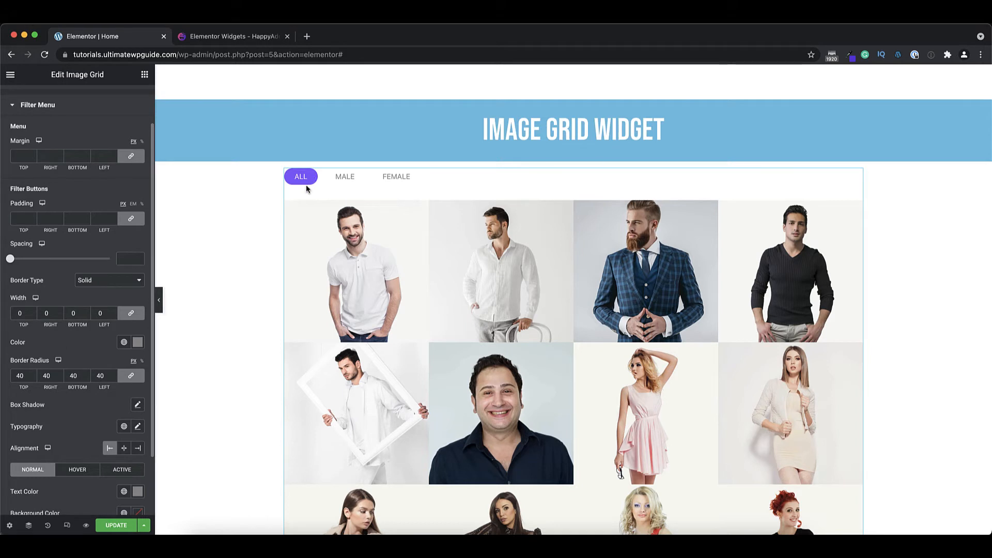
double_click(18, 376)
text(0)
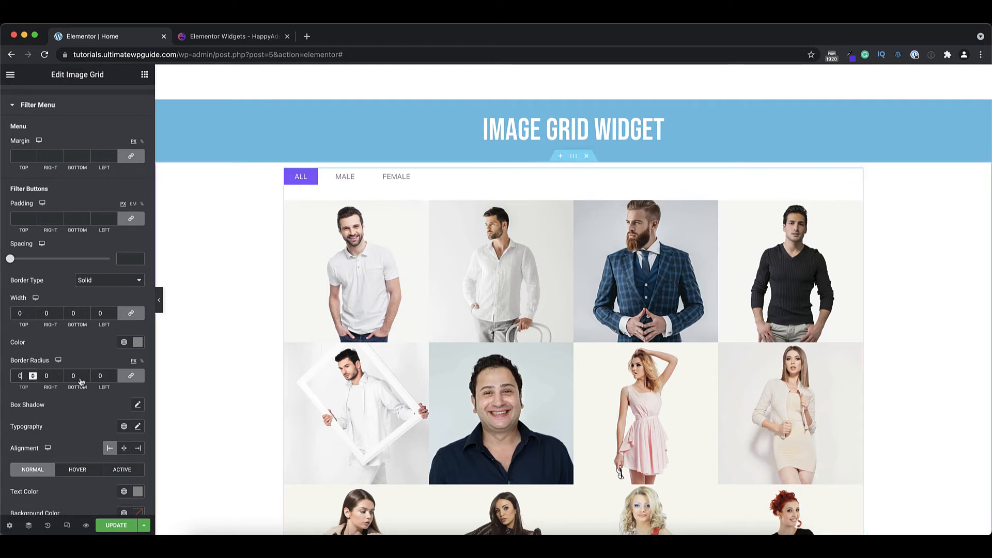
Compare right and centre alignment for the filter menu, leaving it centred
scroll(72, 402, down, 3)
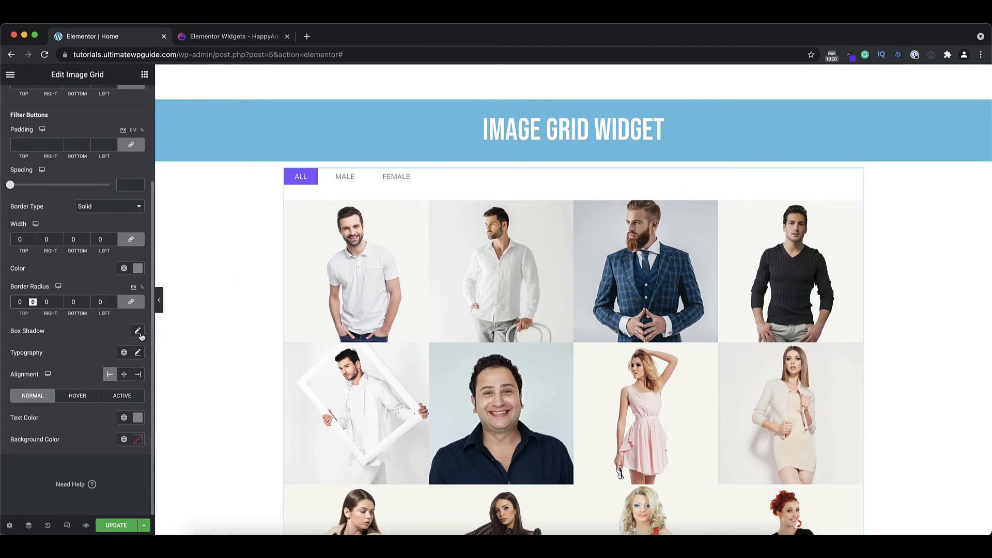
click(124, 376)
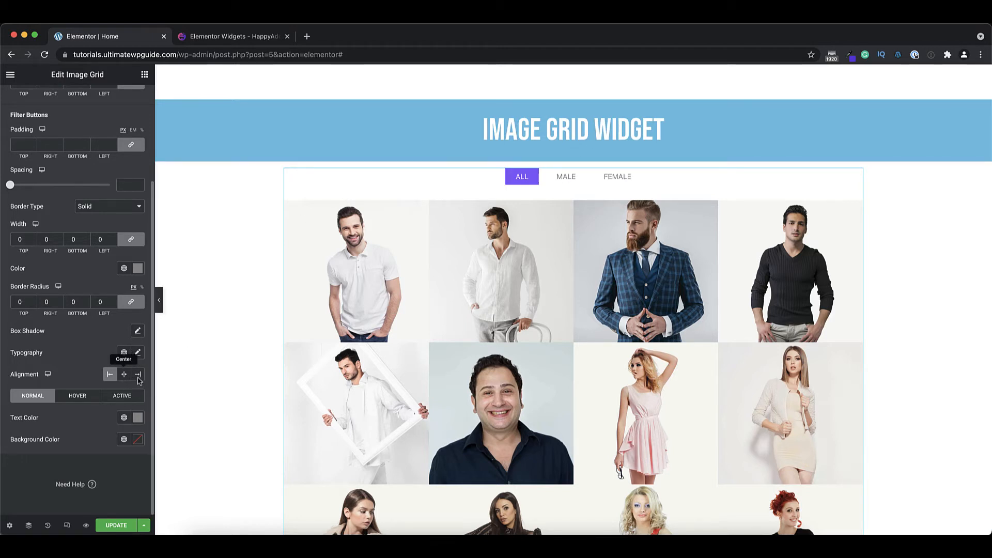
click(138, 379)
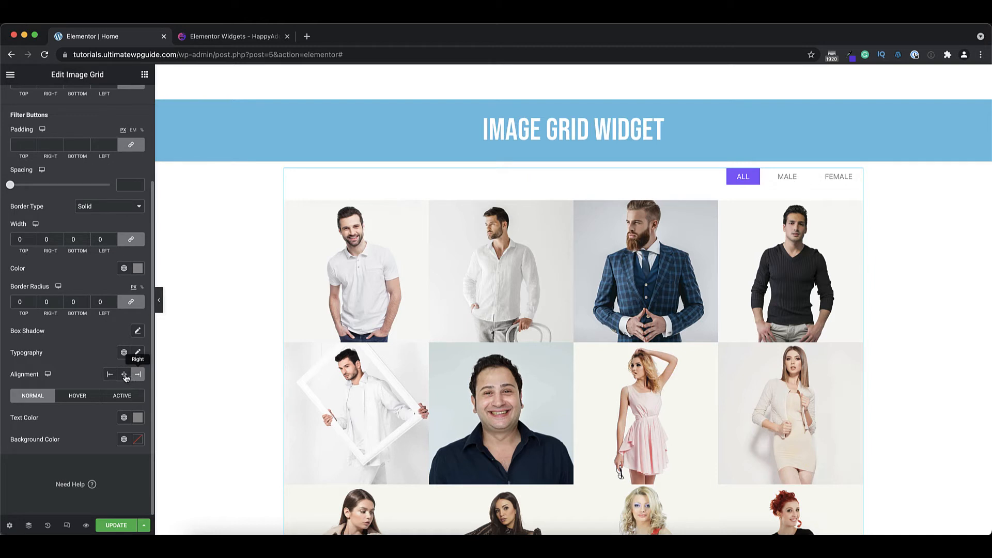
click(125, 379)
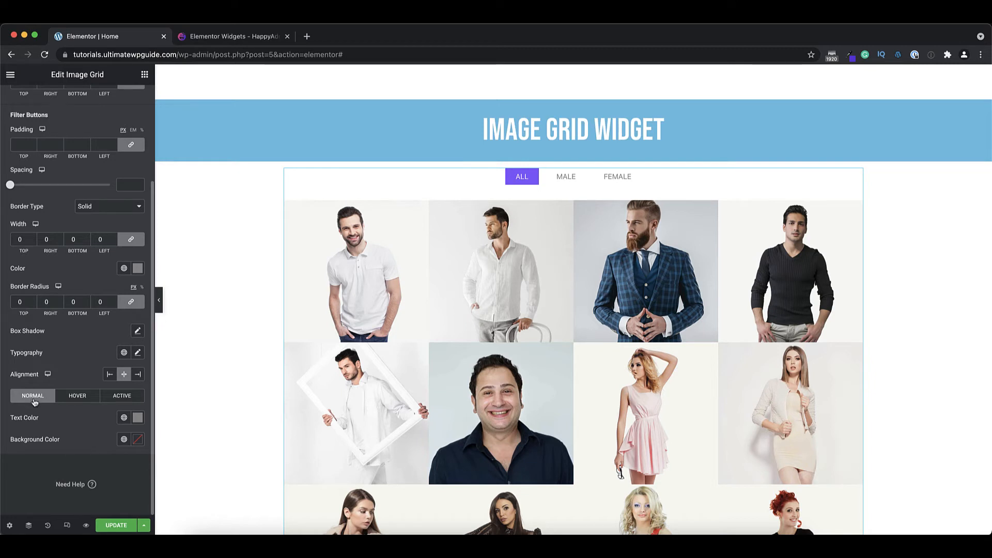
Review the hover and active colour settings of the Image Grid's filter buttons
click(78, 397)
click(133, 398)
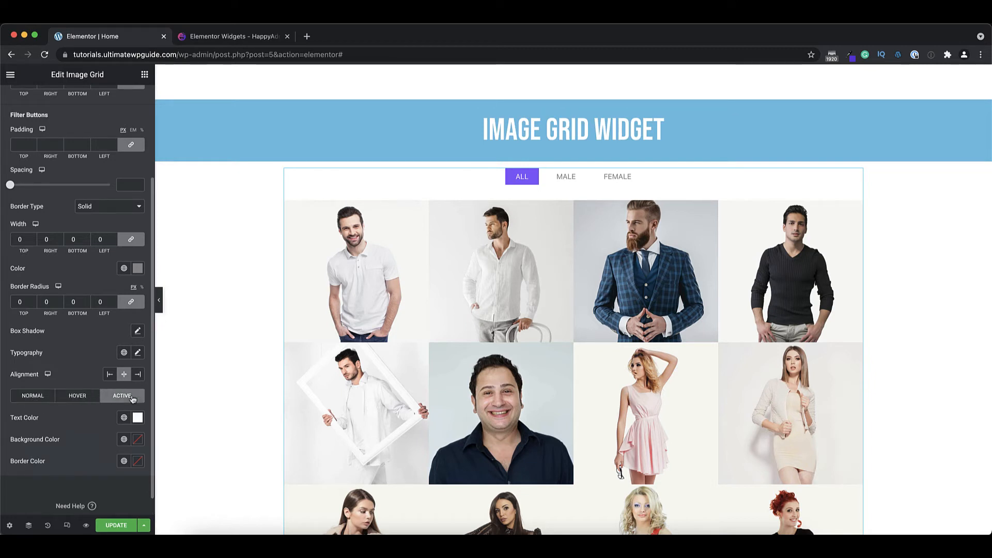
scroll(99, 419, up, 5)
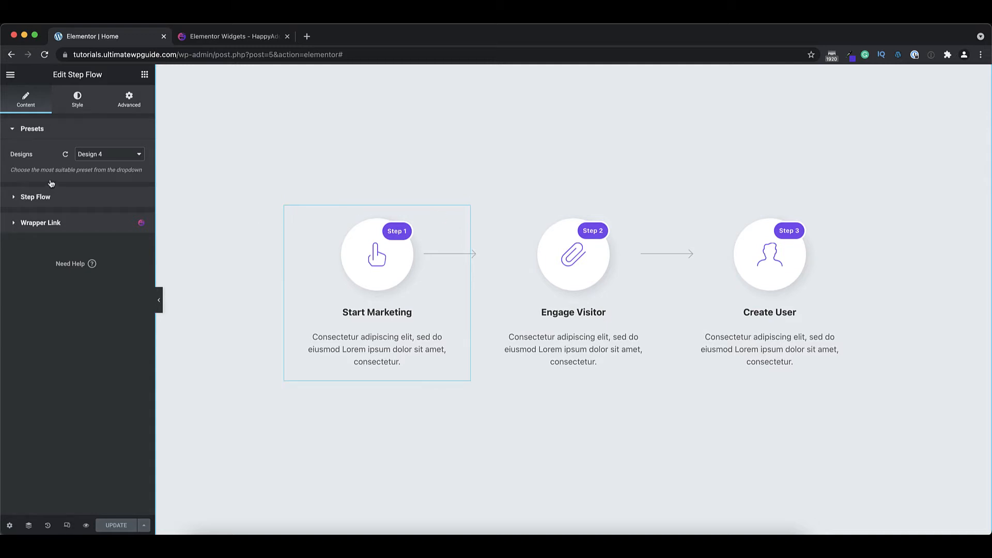
Review the first Step Flow widget's design presets and its icon, badge, title, description and link settings
click(124, 154)
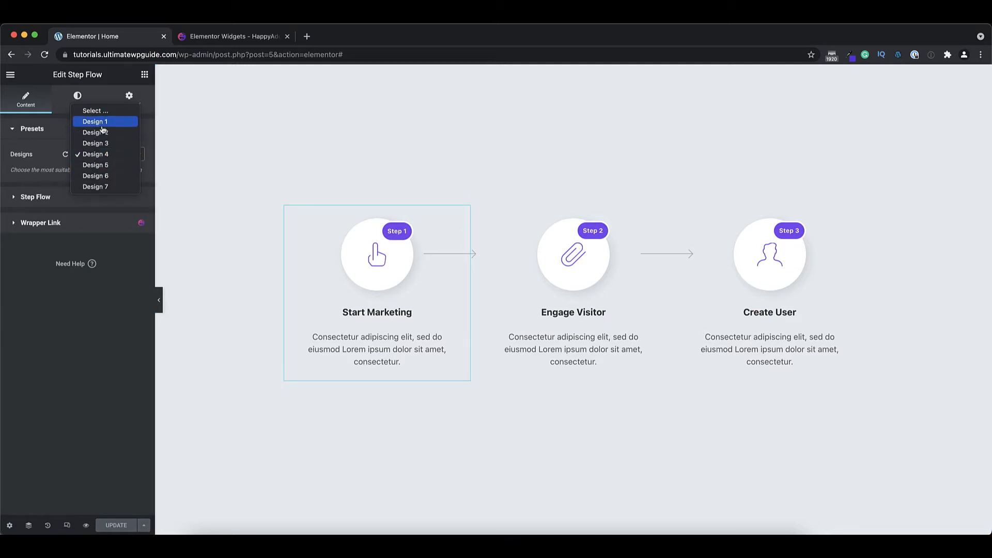
click(61, 147)
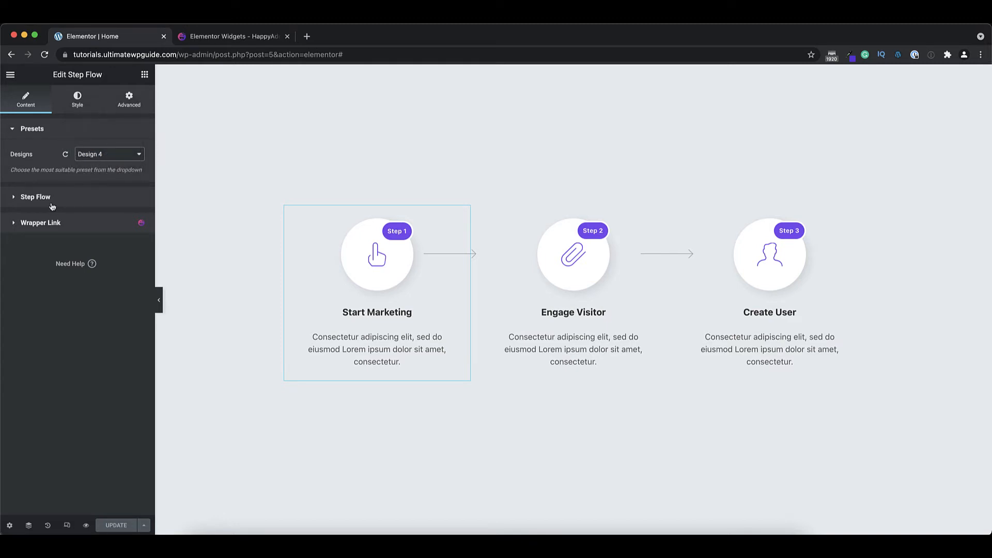
click(36, 197)
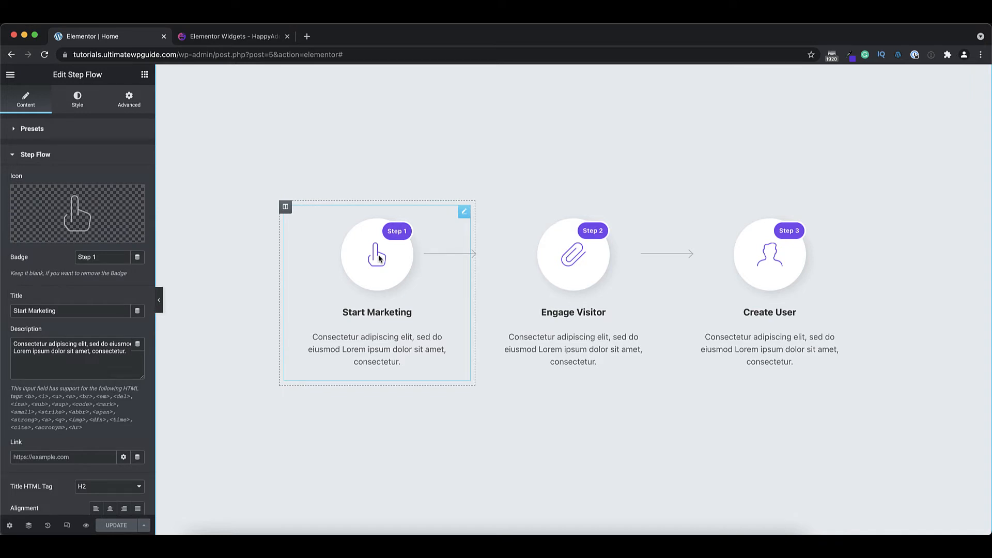
mouse_move(45, 243)
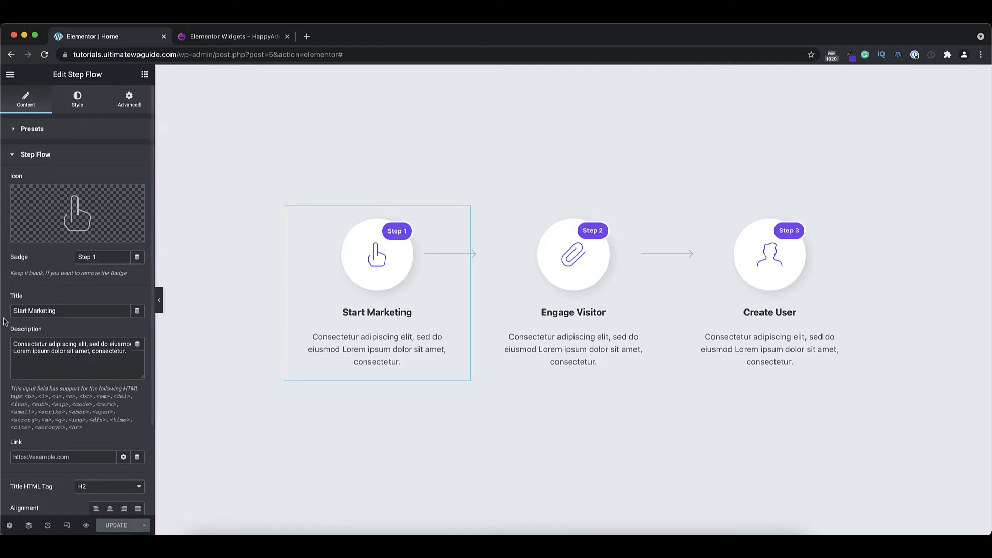
click(72, 351)
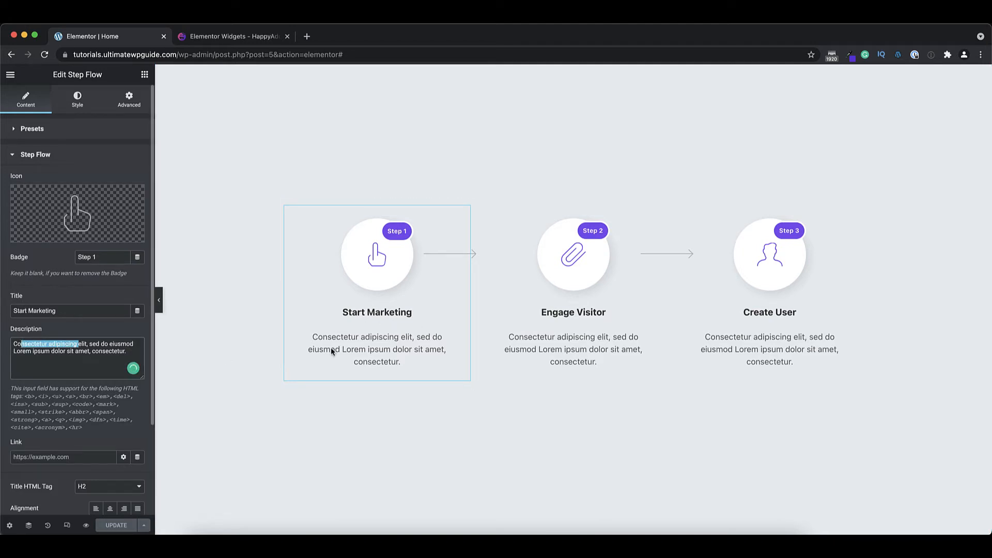
scroll(76, 357, down, 3)
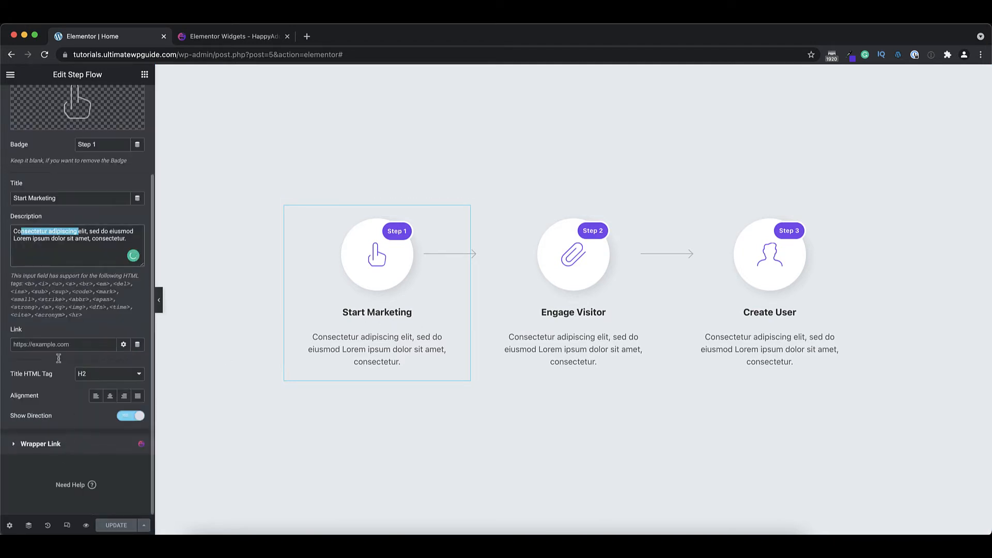
click(57, 344)
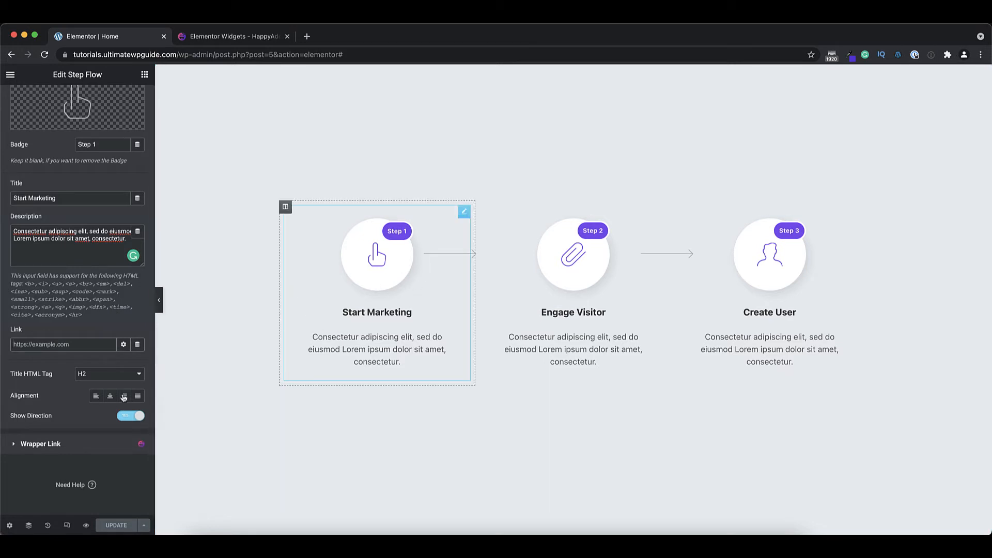
Try left alignment on the Start Marketing step, set it to centre, and switch its direction arrow off and on again
click(98, 397)
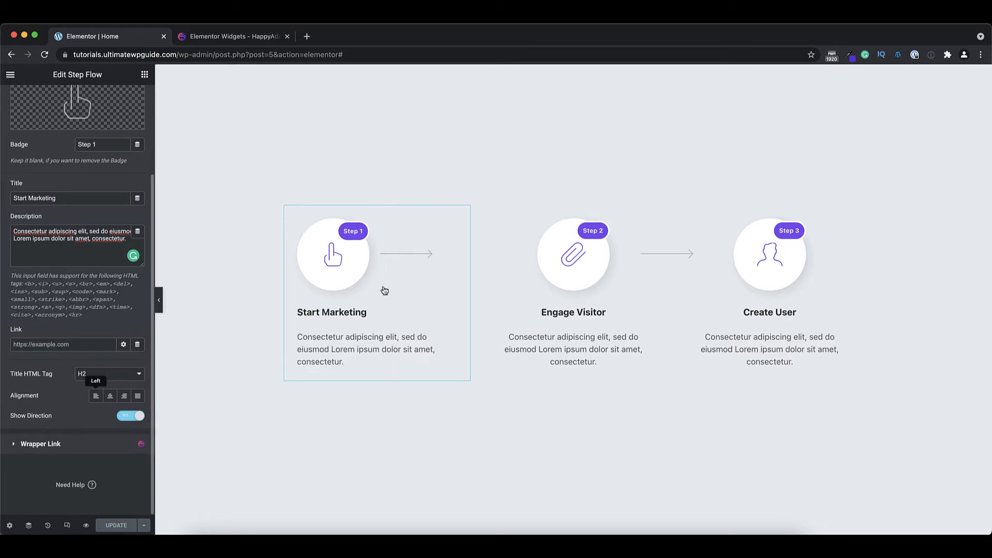
click(110, 397)
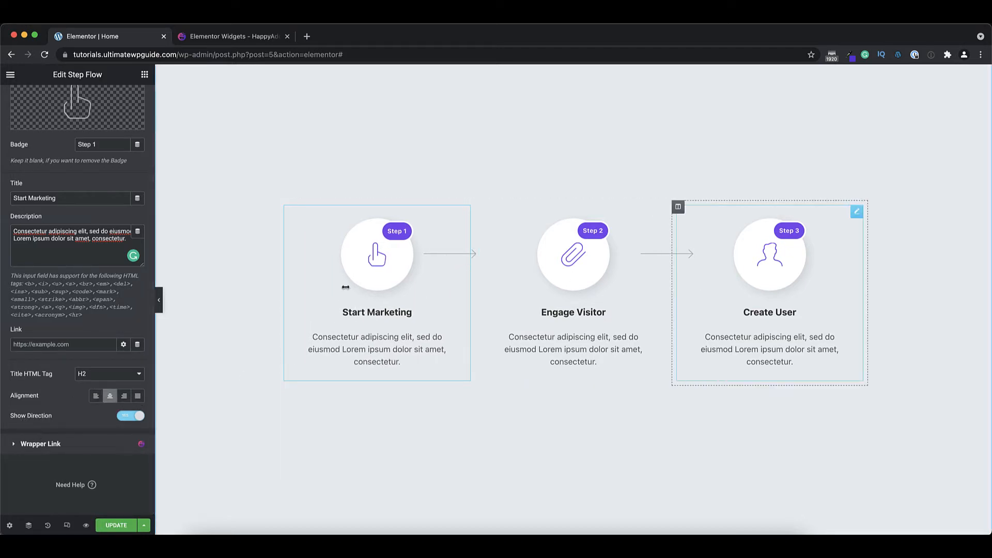
click(131, 417)
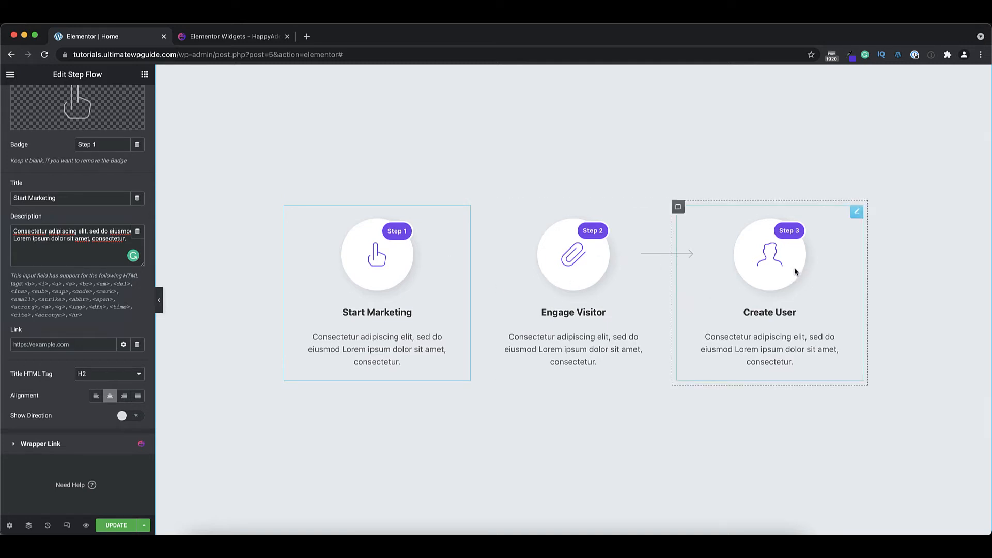
click(135, 416)
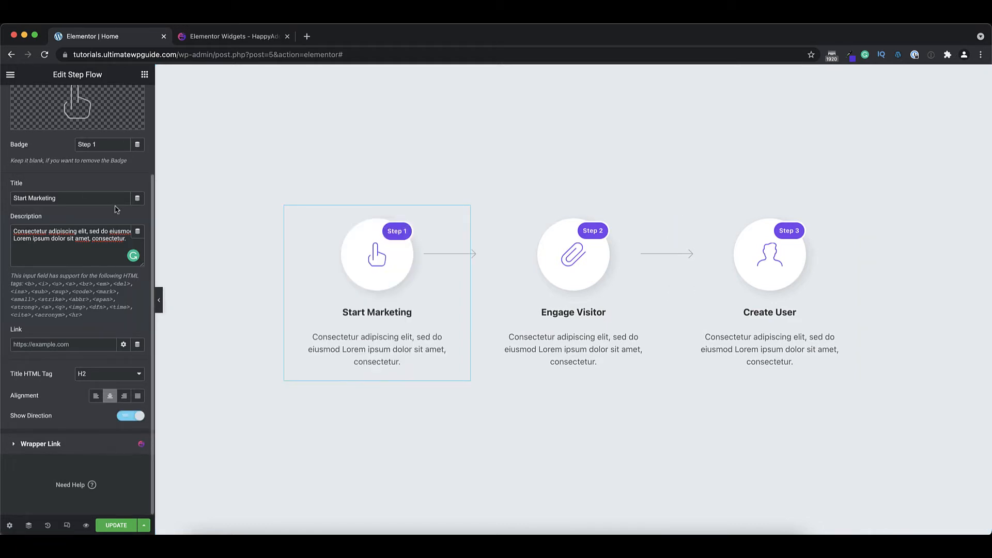
Examine the Start Marketing step's style settings for the icon and its box shadow, the badge, and the title and description
scroll(85, 181, up, 3)
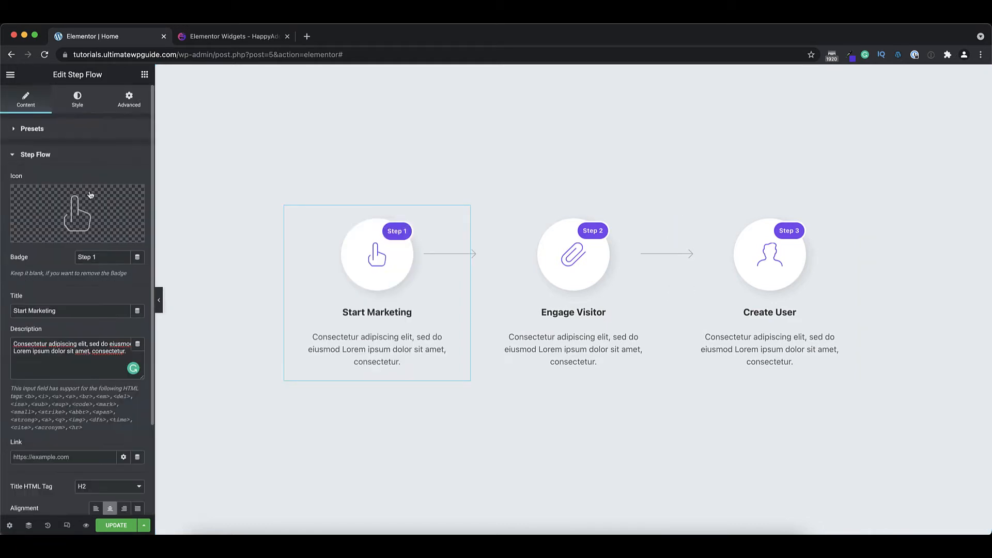
click(77, 101)
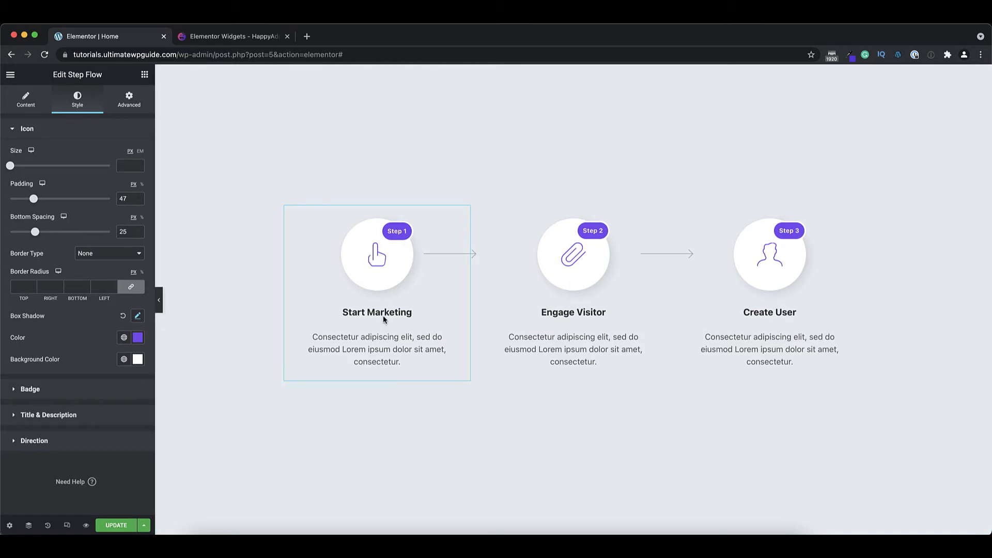
click(138, 315)
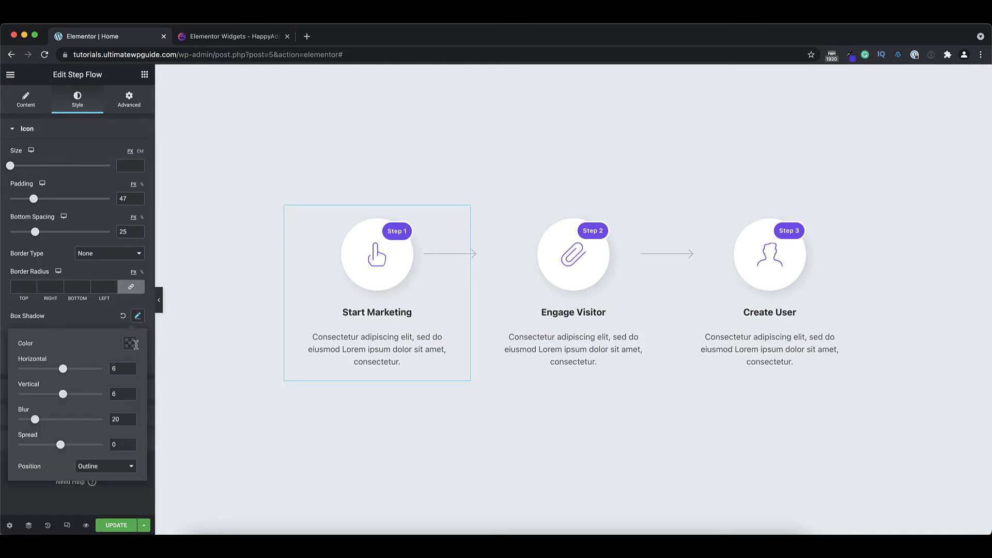
click(104, 319)
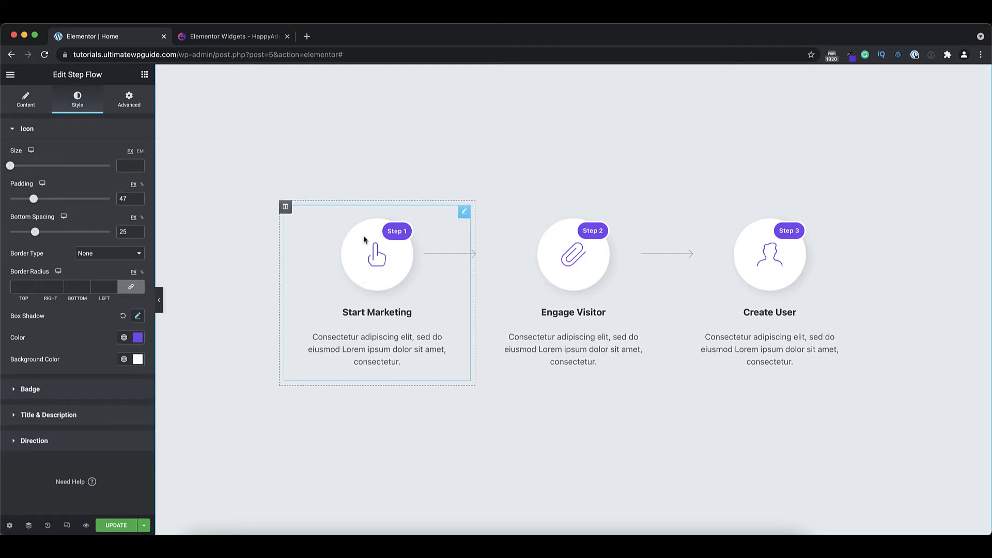
click(38, 390)
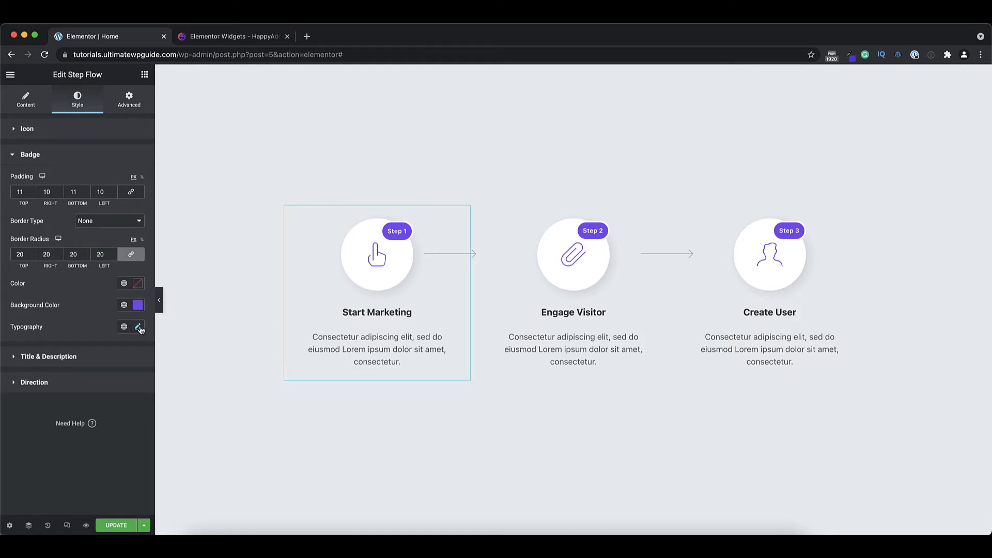
click(78, 359)
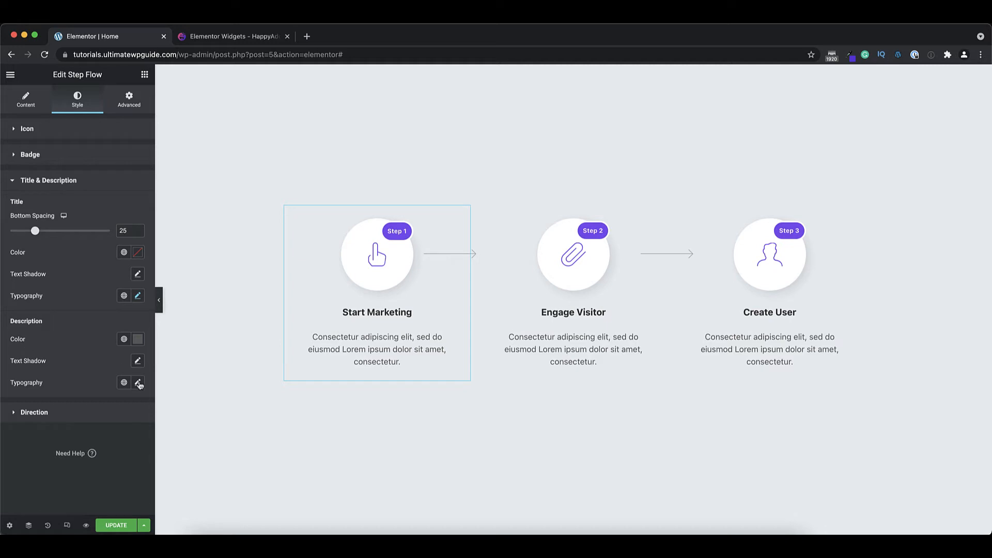
Try the dotted style on the Start Marketing step's direction arrow and return it to solid
click(61, 414)
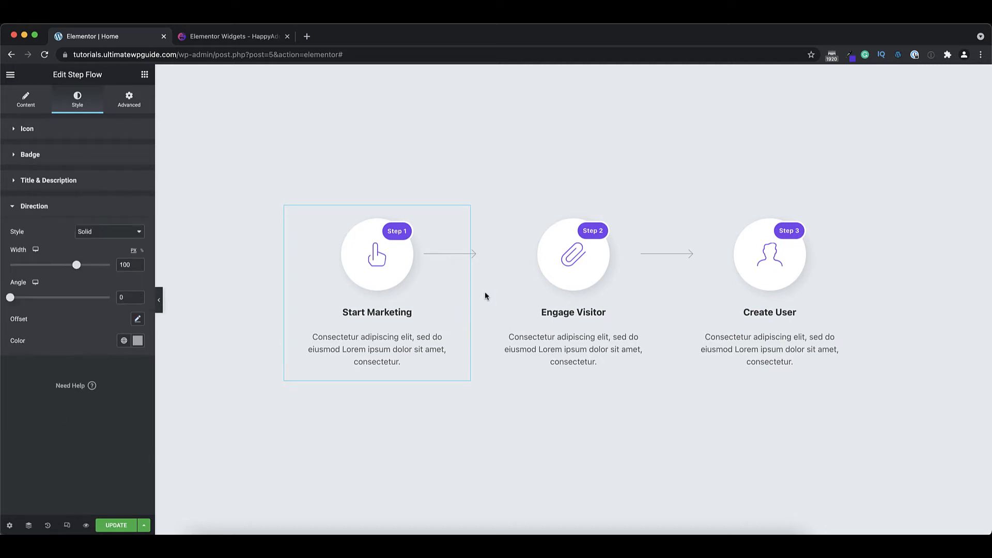
click(107, 232)
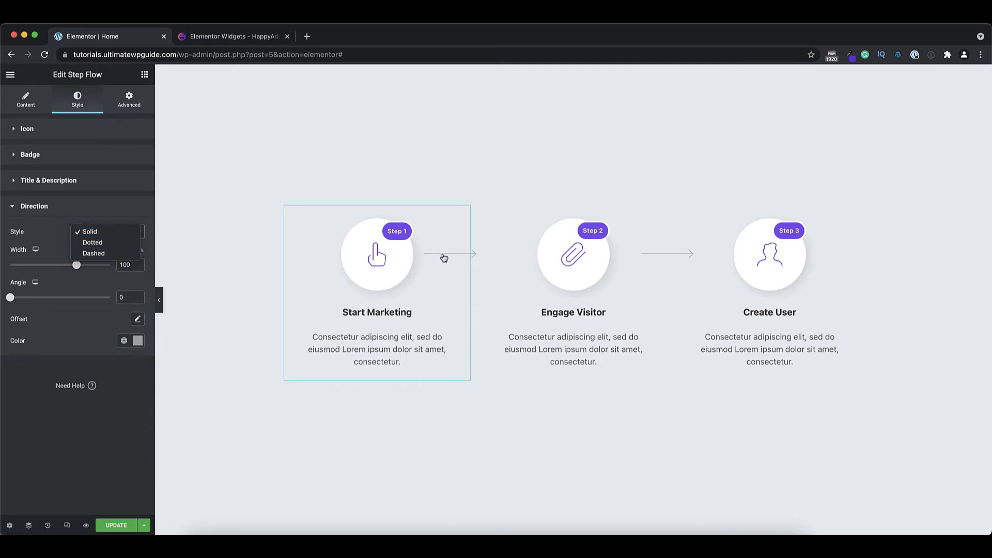
click(93, 243)
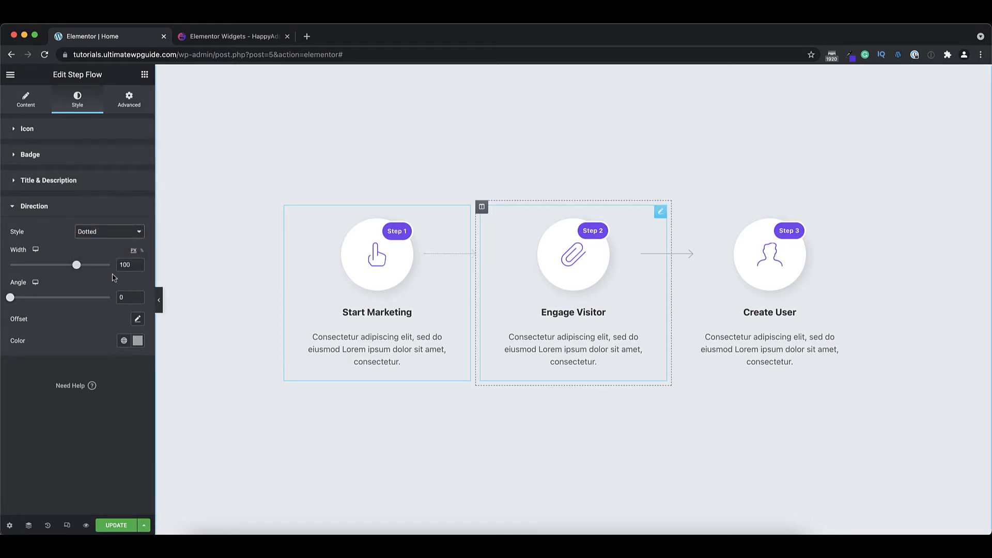
click(111, 233)
click(57, 267)
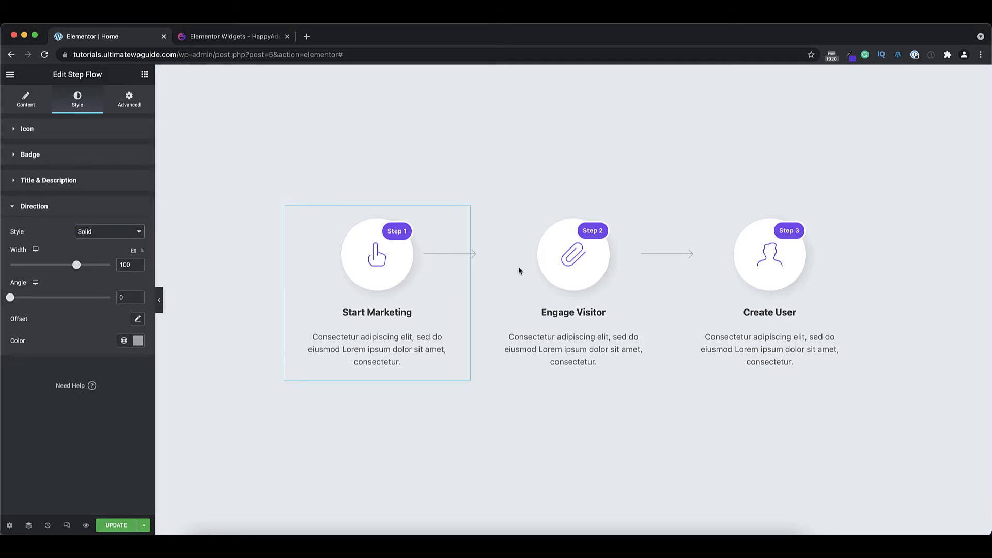
Try tilting the direction arrow, reset its angle to 0, and give it a left offset of 50 px
mouse_move(11, 297)
mouse_down()
mouse_move(43, 302)
mouse_move(15, 303)
mouse_up()
drag(130, 298, 114, 301)
text(0)
click(138, 318)
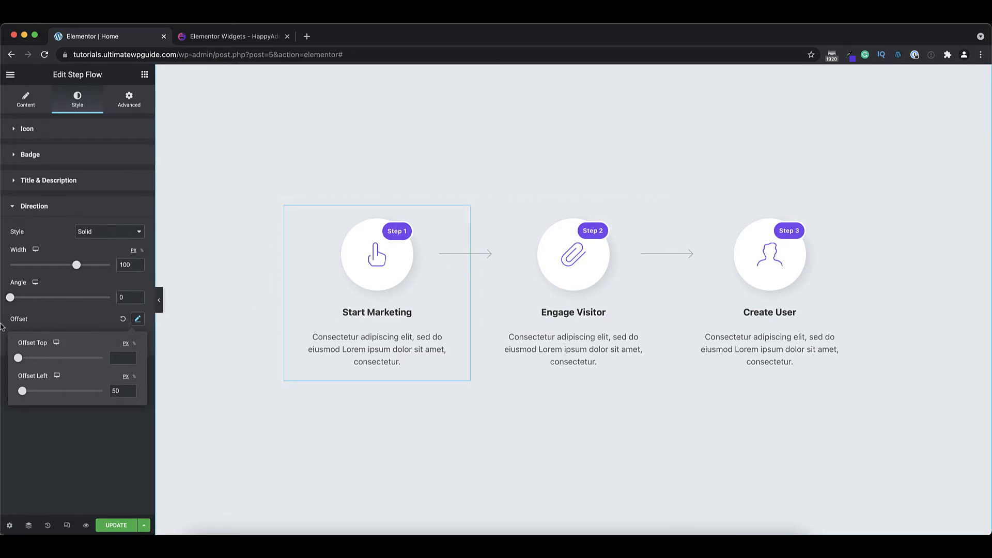
click(79, 314)
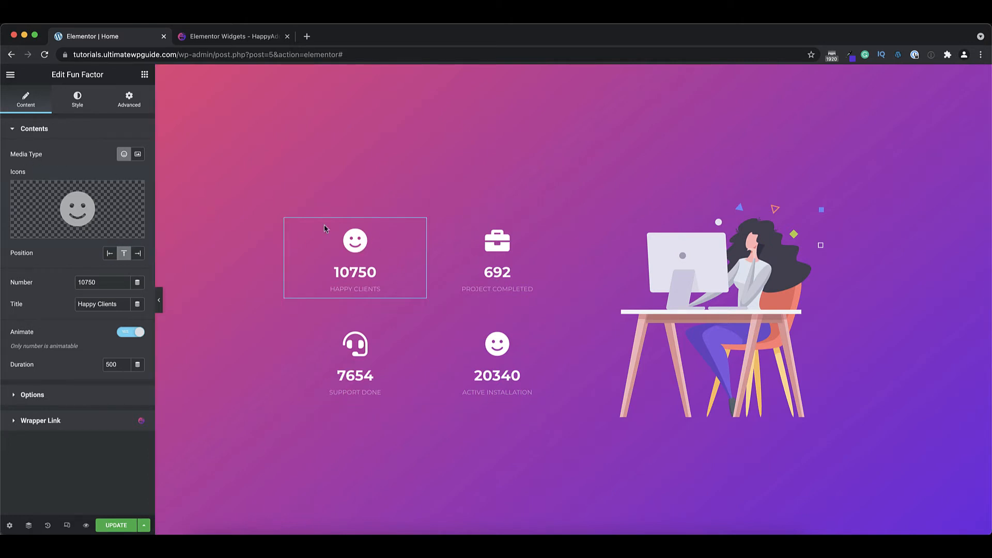
Try the image media type and left icon position on the Happy Clients counter, restoring the icon and top position
click(137, 154)
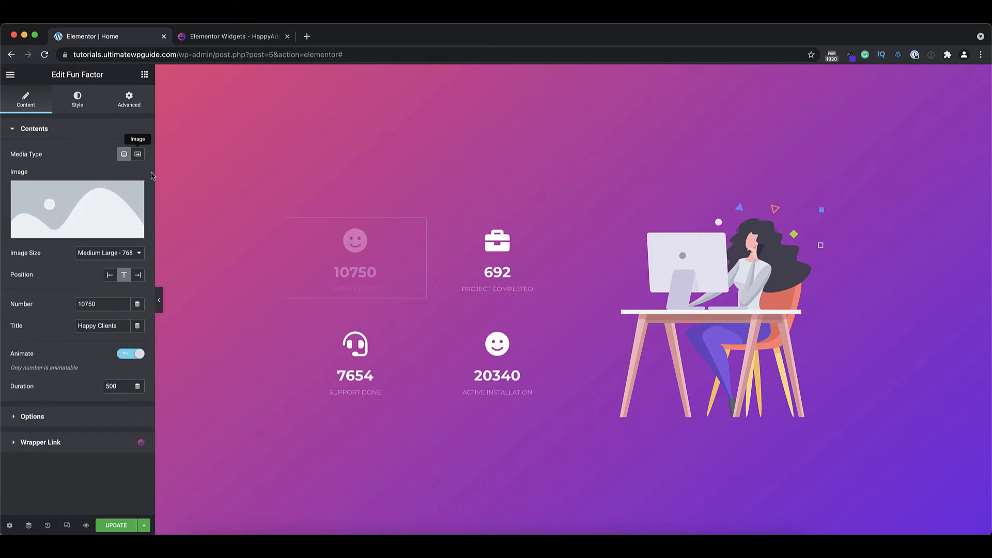
click(124, 155)
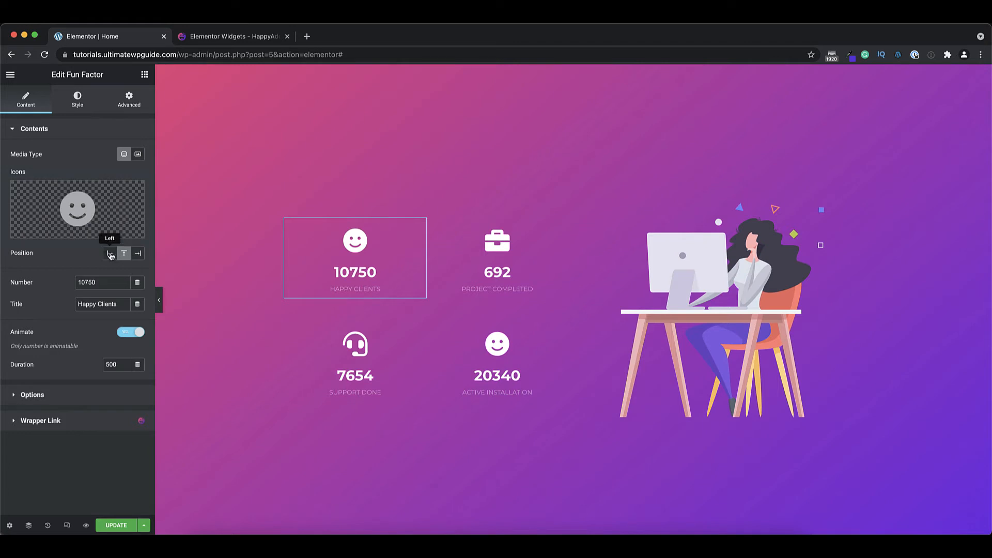
click(110, 254)
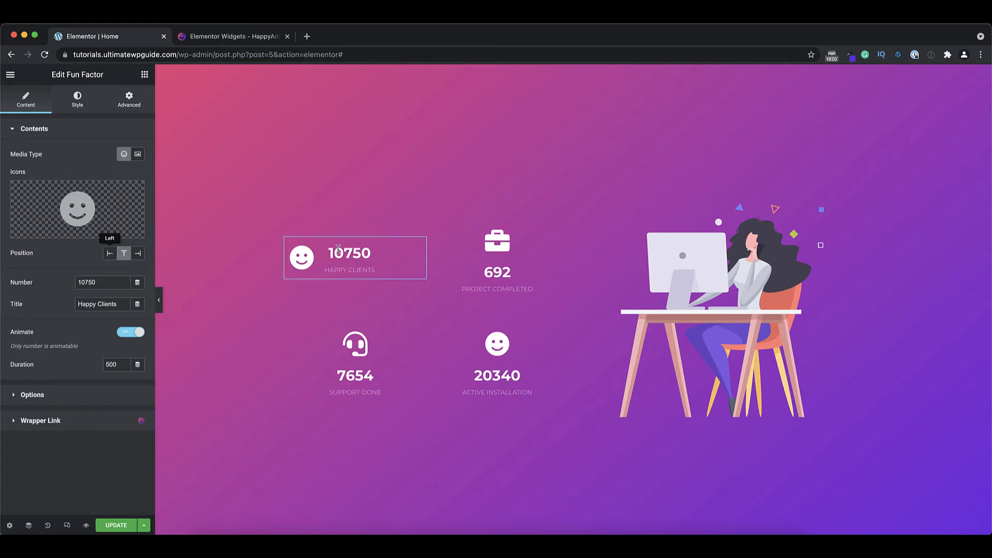
click(125, 253)
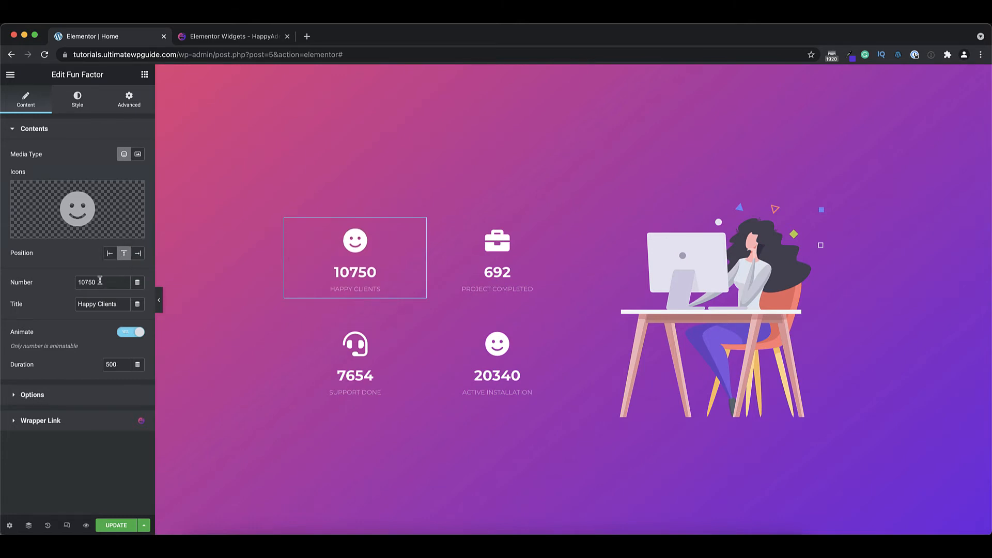
Set the Happy Clients counter's number to 10469 and its animation duration to 700
drag(100, 281, 88, 281)
text(469)
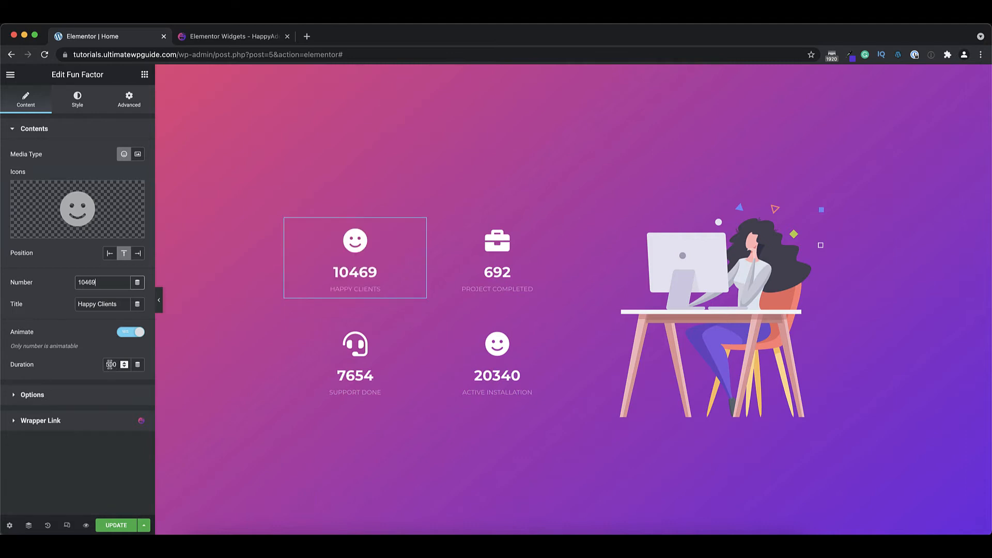
click(105, 365)
key(Delete)
text(7)
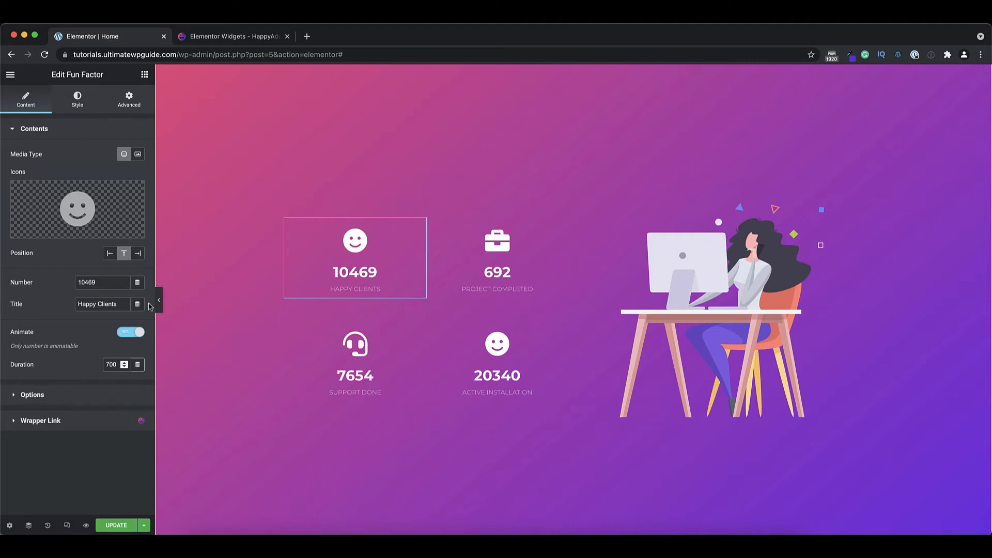
drag(121, 304, 75, 306)
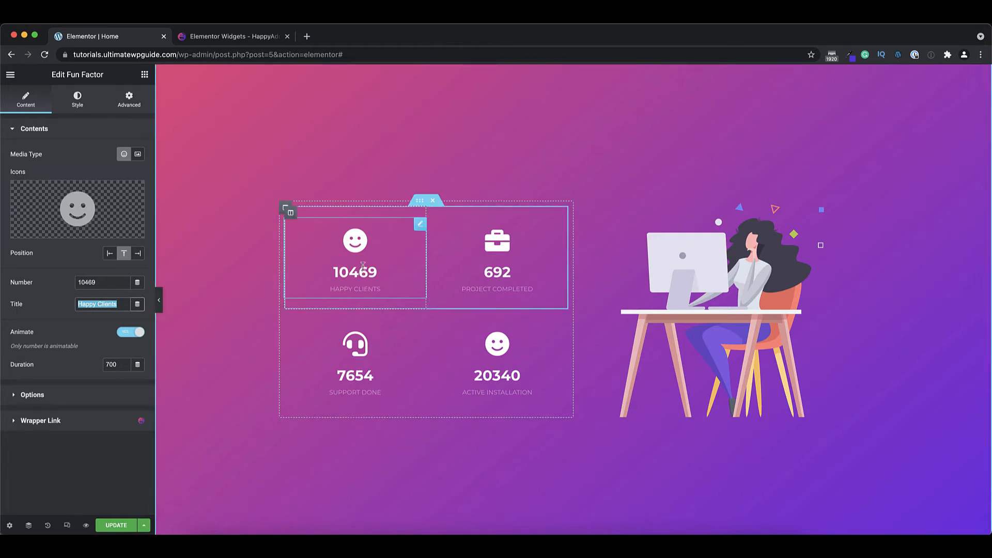
Show the divider on the Happy Clients counter, and try left text alignment before returning it to center
click(58, 396)
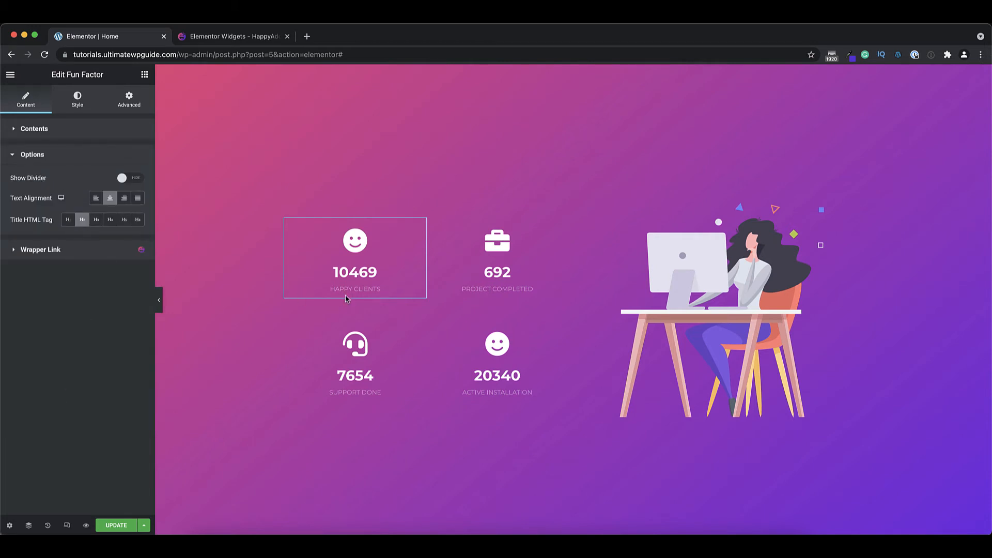
click(138, 179)
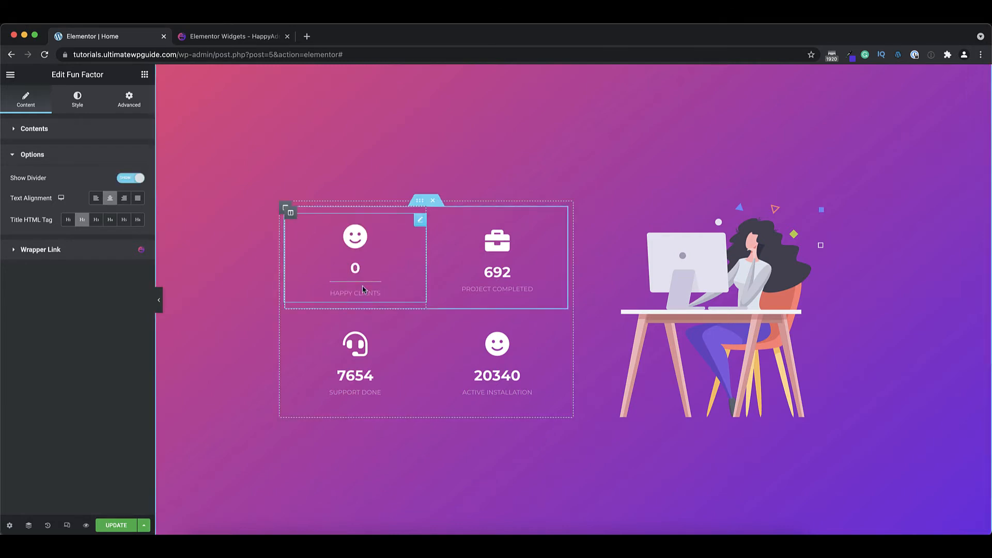
click(99, 201)
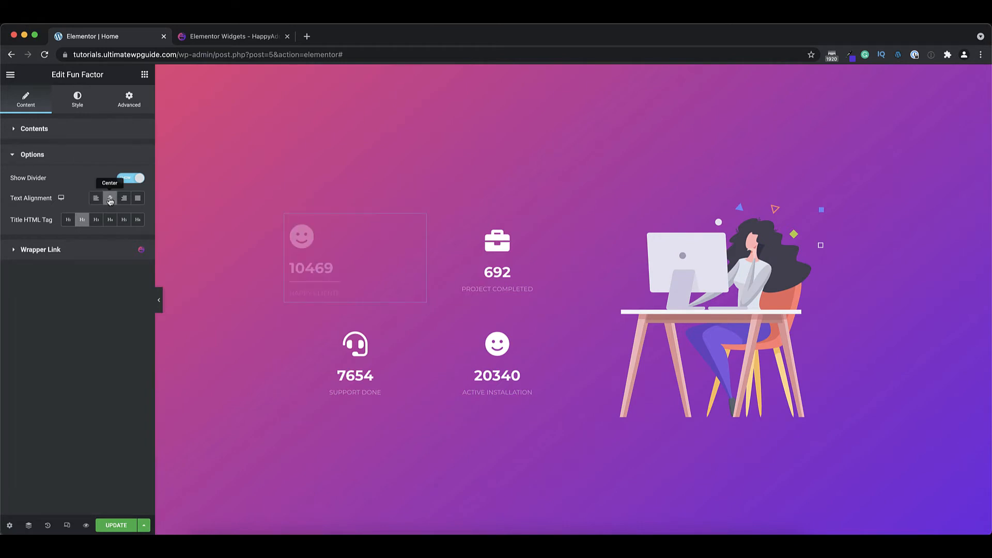
Examine the Happy Clients counter's icon offset and number text shadow style options, and reset the text shadow
click(78, 104)
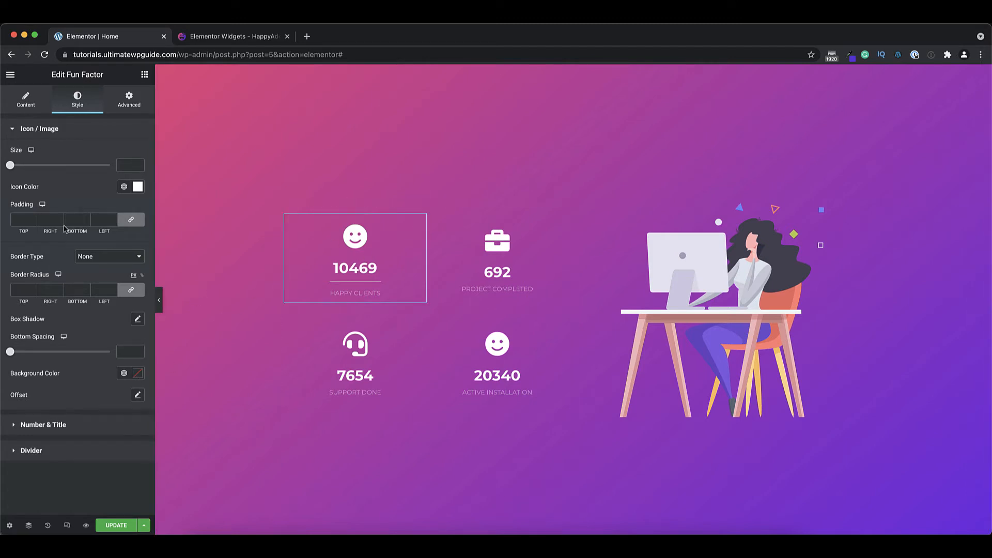
click(138, 398)
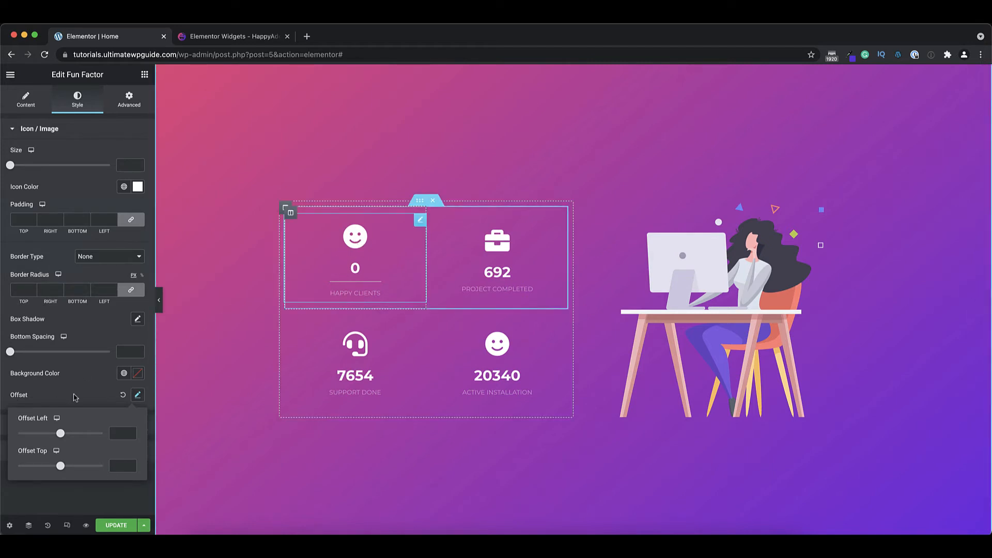
click(55, 391)
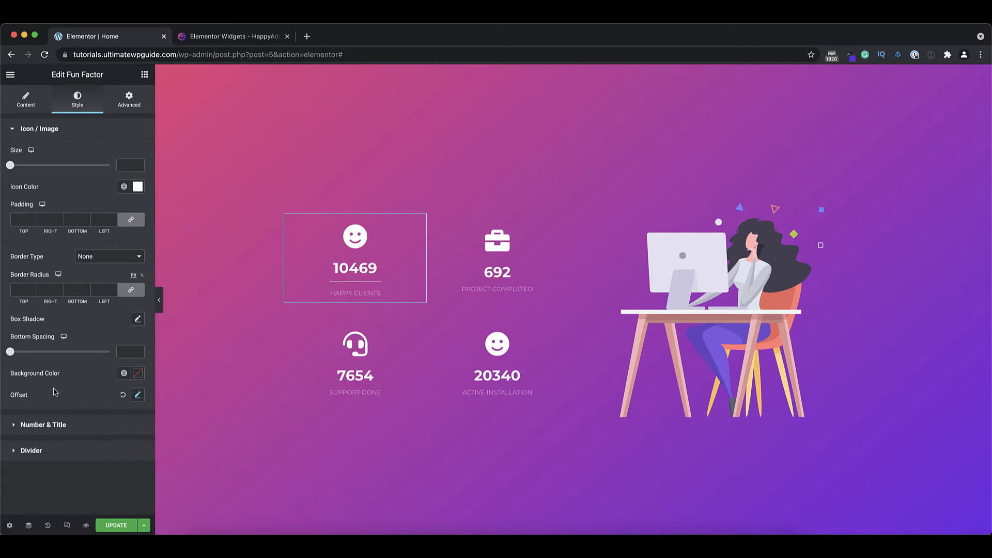
click(72, 426)
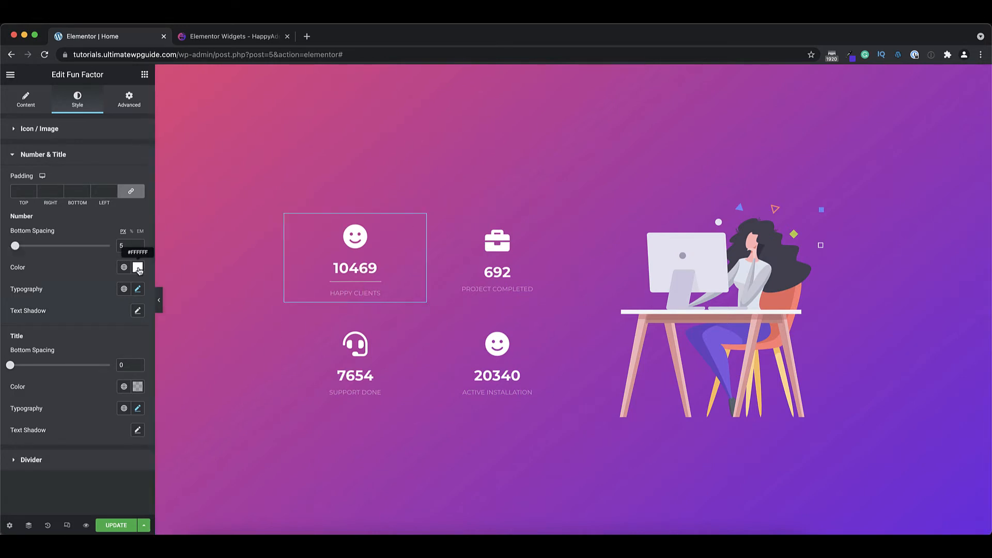
click(138, 312)
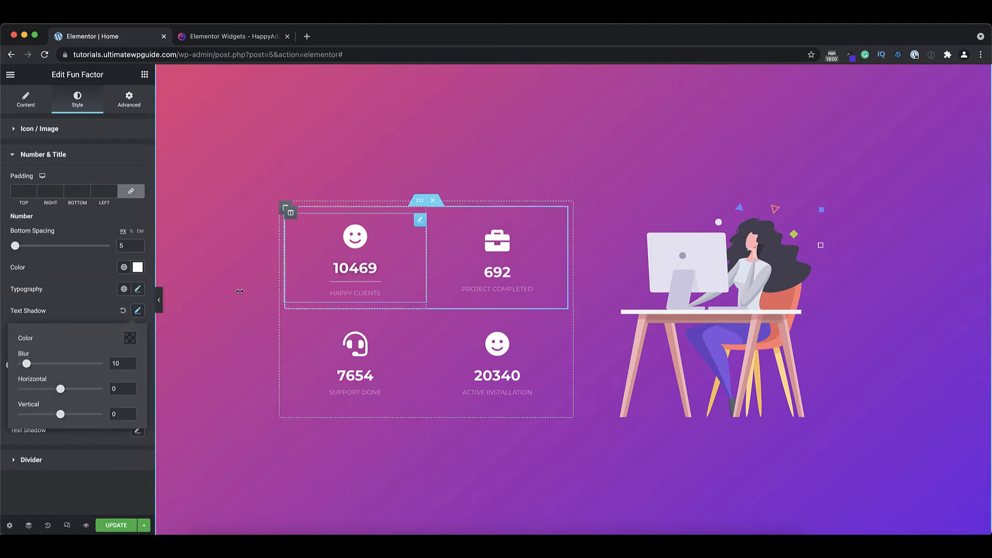
click(123, 311)
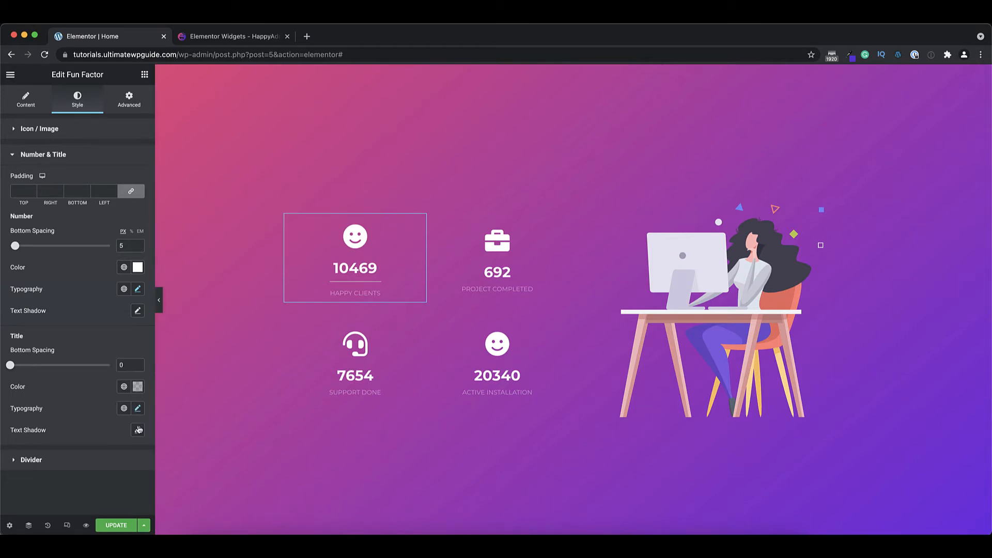
Set the Happy Clients counter's divider width to 25 and try divider heights of 3 and 15
click(81, 460)
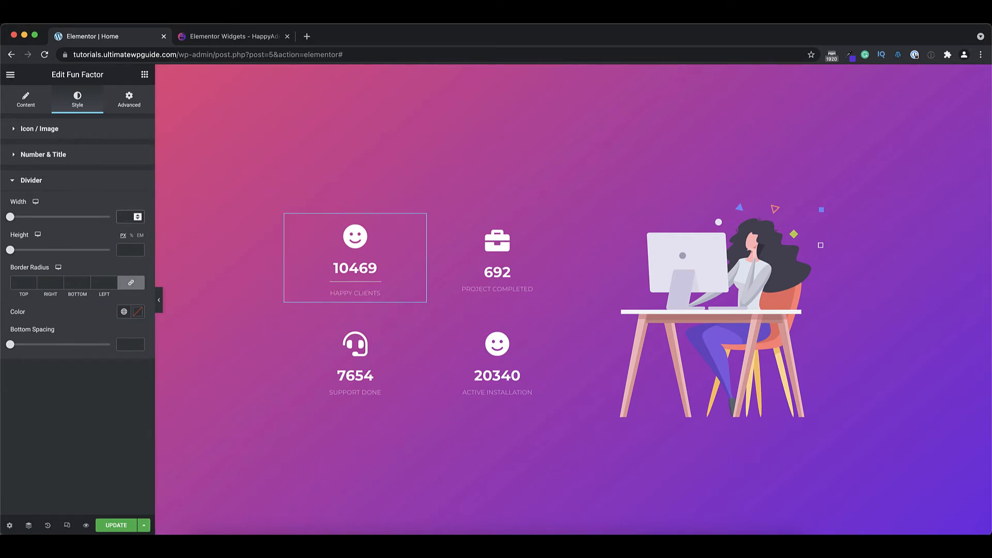
click(126, 216)
text(25)
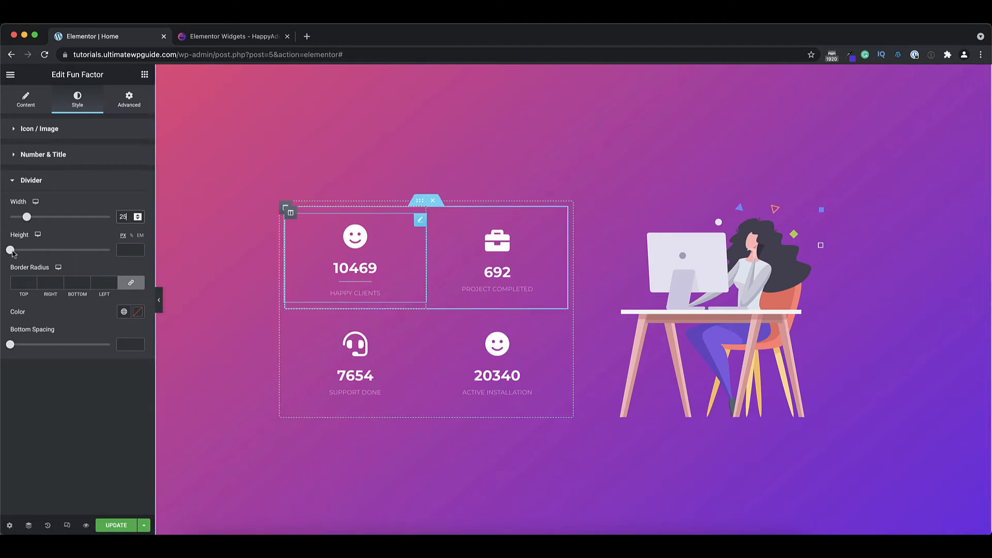
click(129, 249)
text(3)
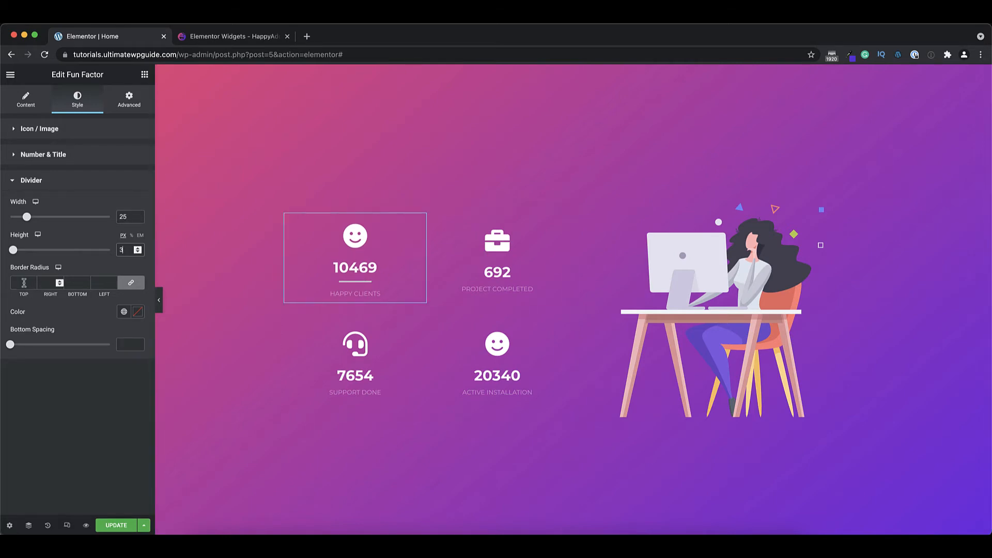
drag(125, 249, 118, 249)
text(15)
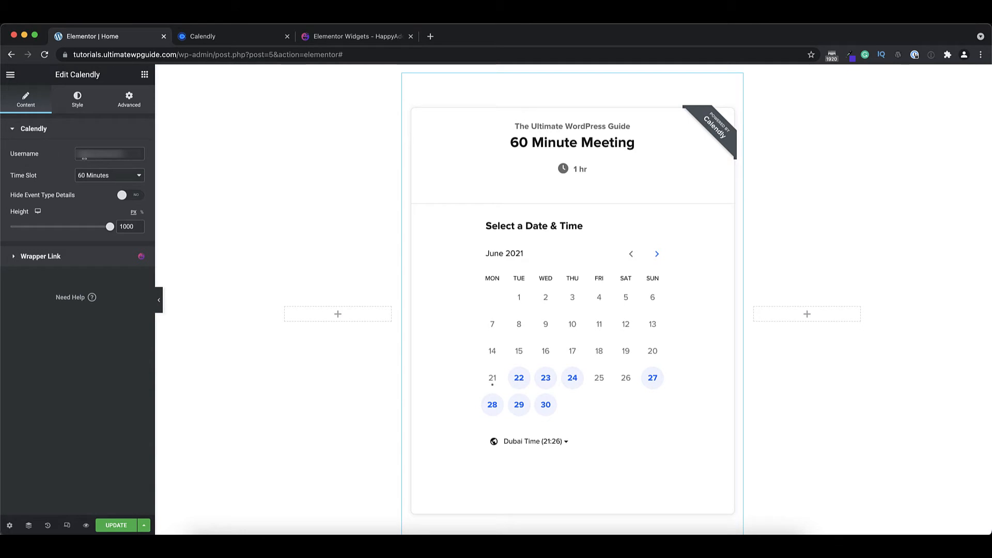
Compare the Calendly widget's username with the account name on the Calendly site, and return to the Elementor editor
drag(130, 158, 66, 155)
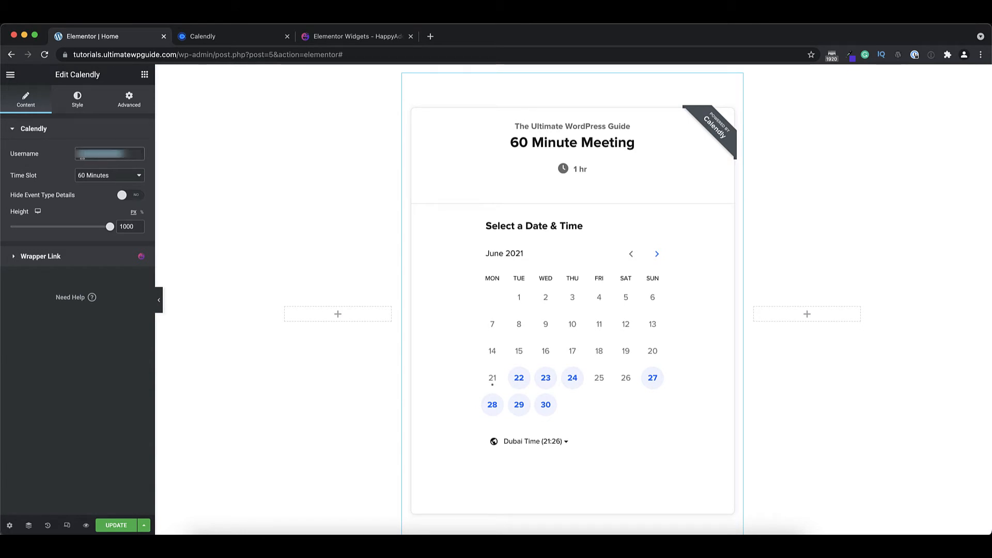
click(222, 38)
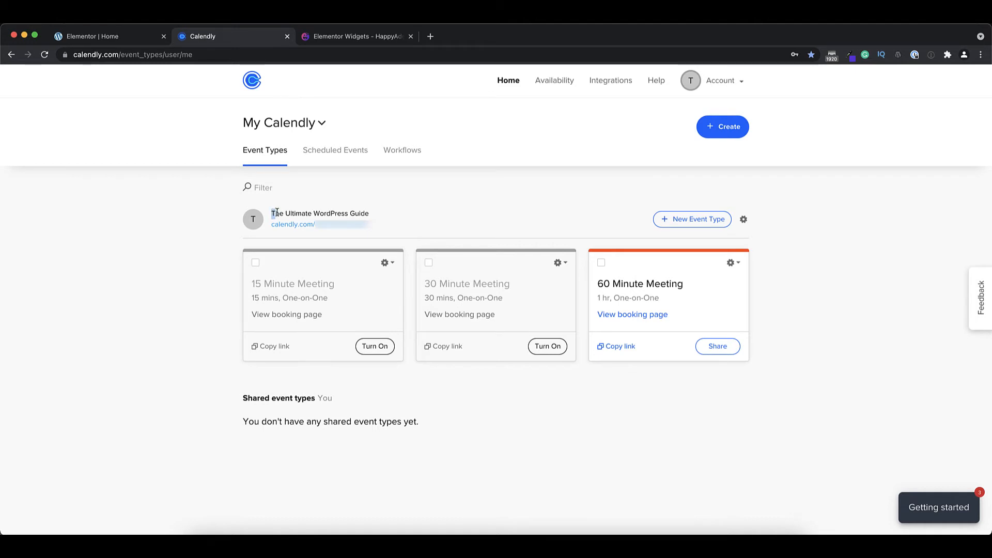
drag(277, 213, 367, 213)
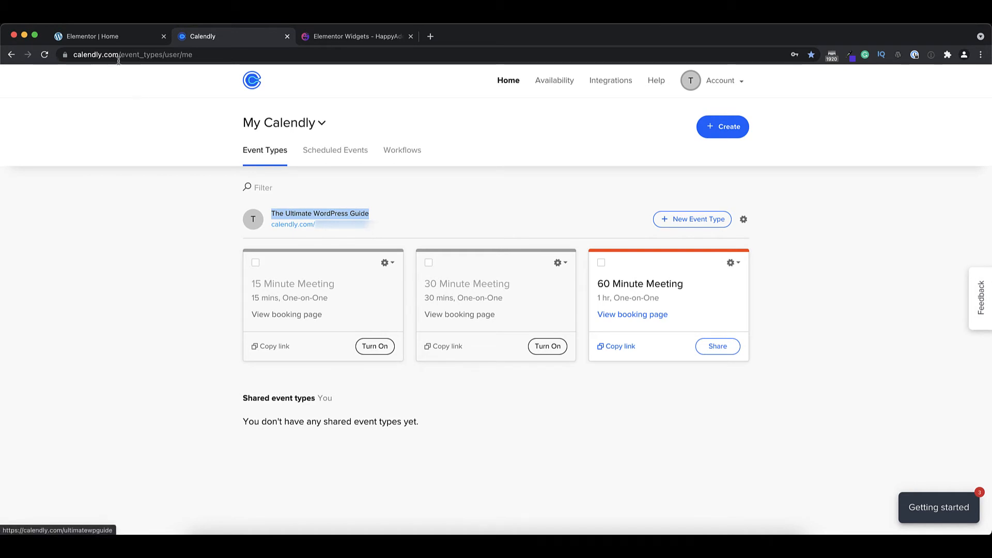
click(93, 36)
click(124, 154)
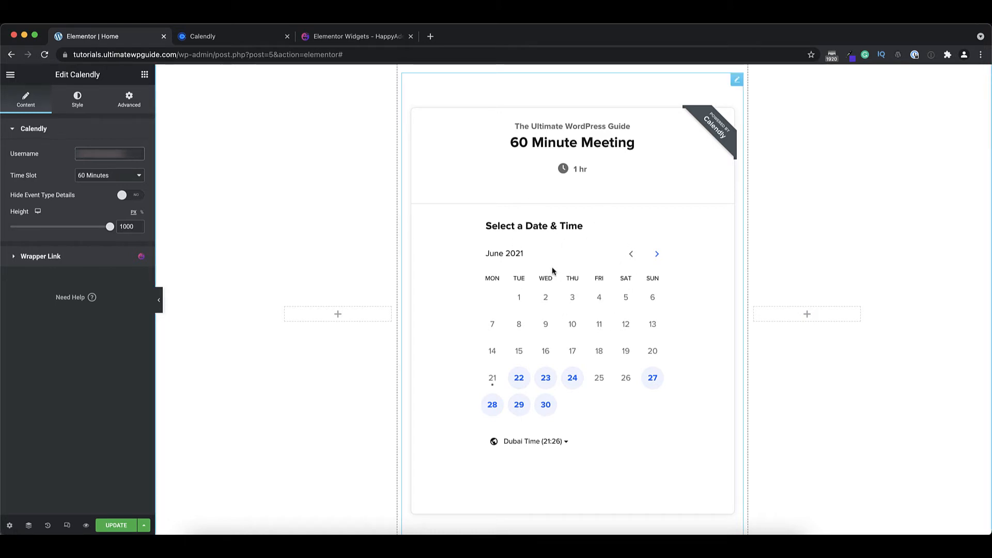
View the Calendly widget's time slot choices, keep 60 Minutes, and try hiding the event type details before showing them again
click(117, 177)
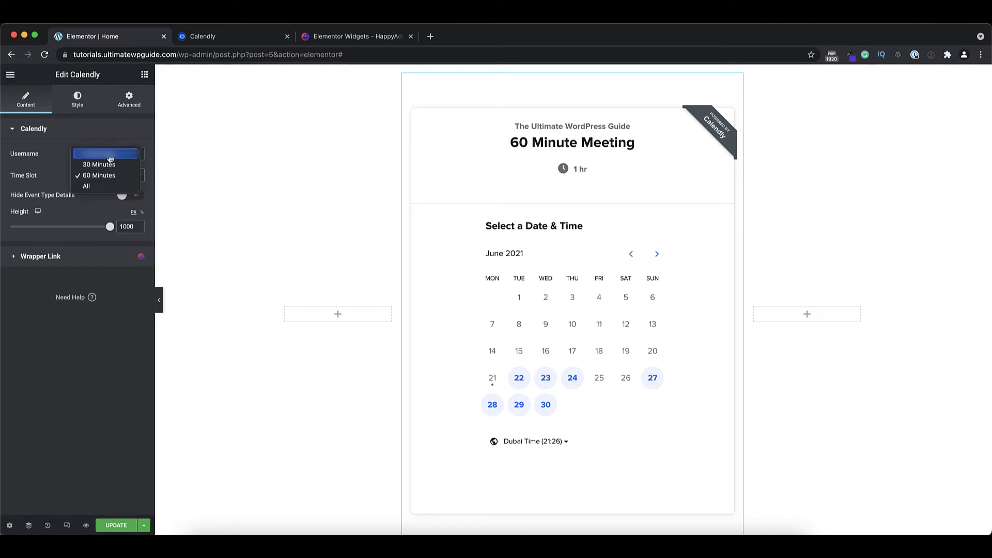
click(48, 165)
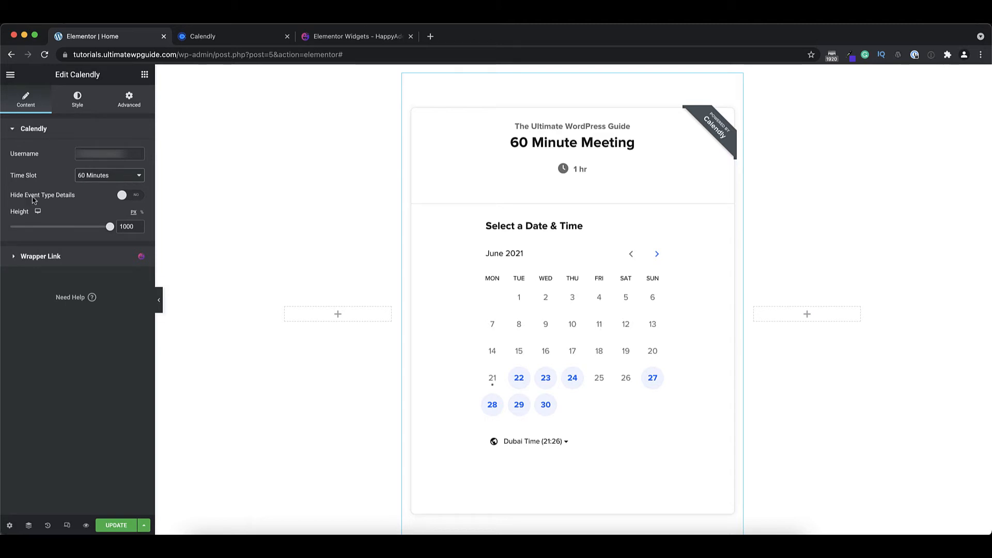
click(133, 196)
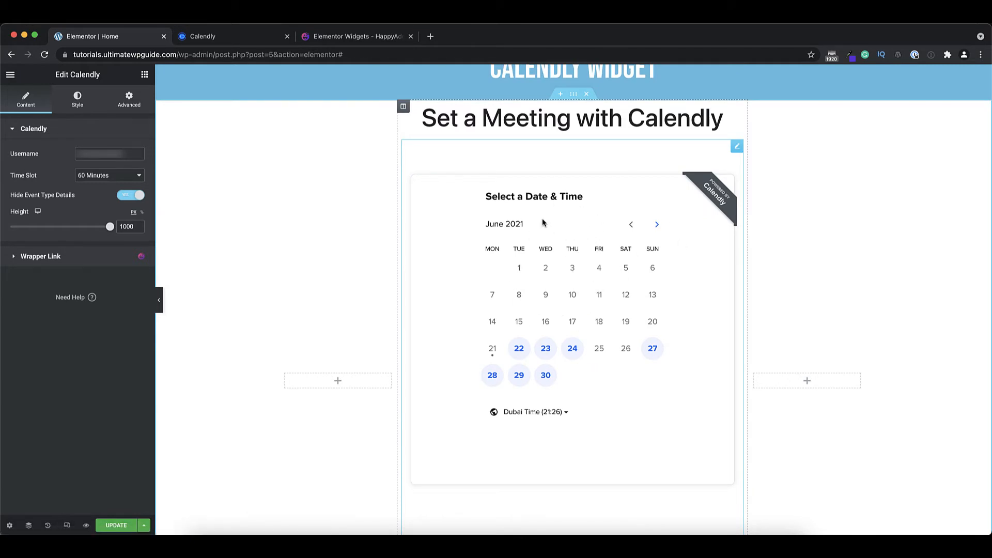
click(126, 196)
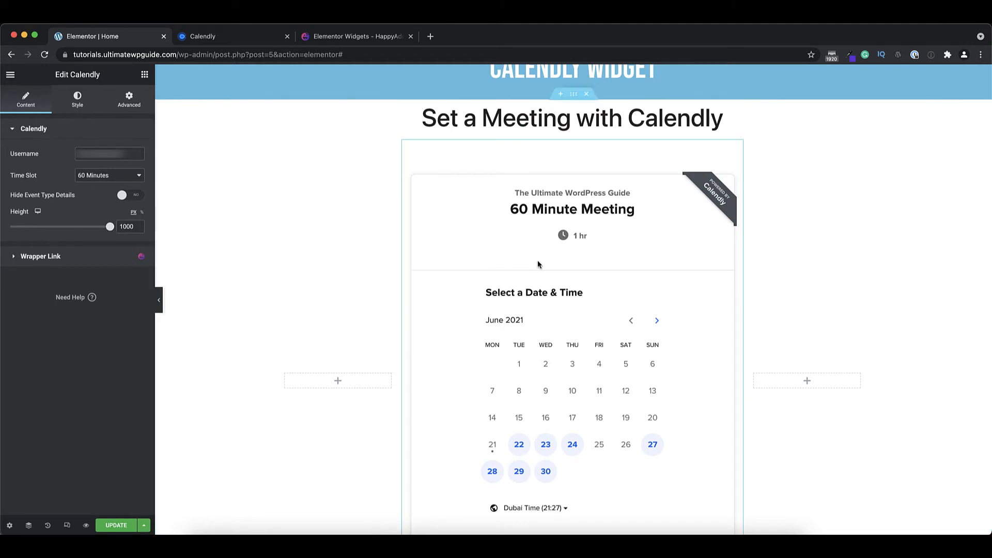
Review the full height of the Calendly booking calendar on the page and open the widget's style settings
scroll(537, 260, down, 3)
scroll(592, 281, down, 1)
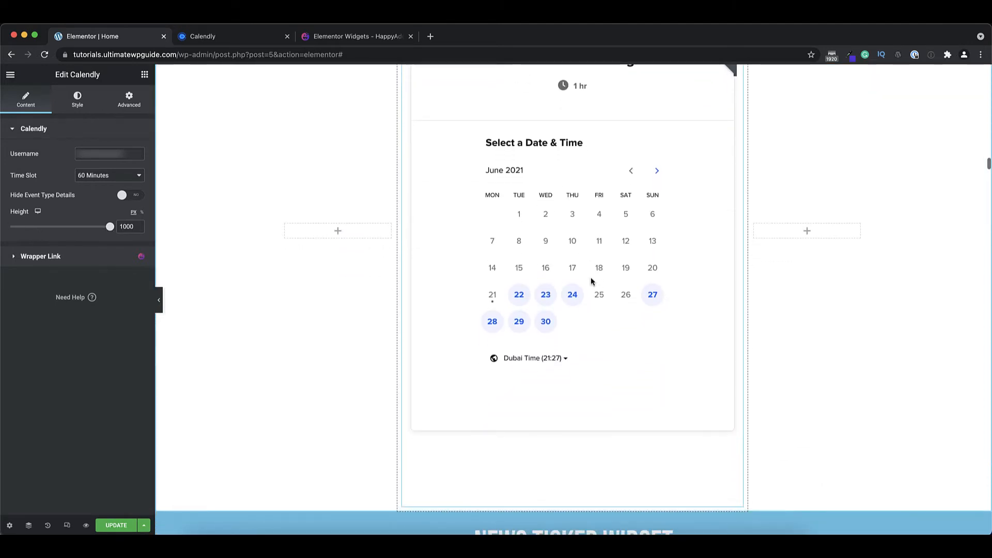
scroll(592, 281, up, 1)
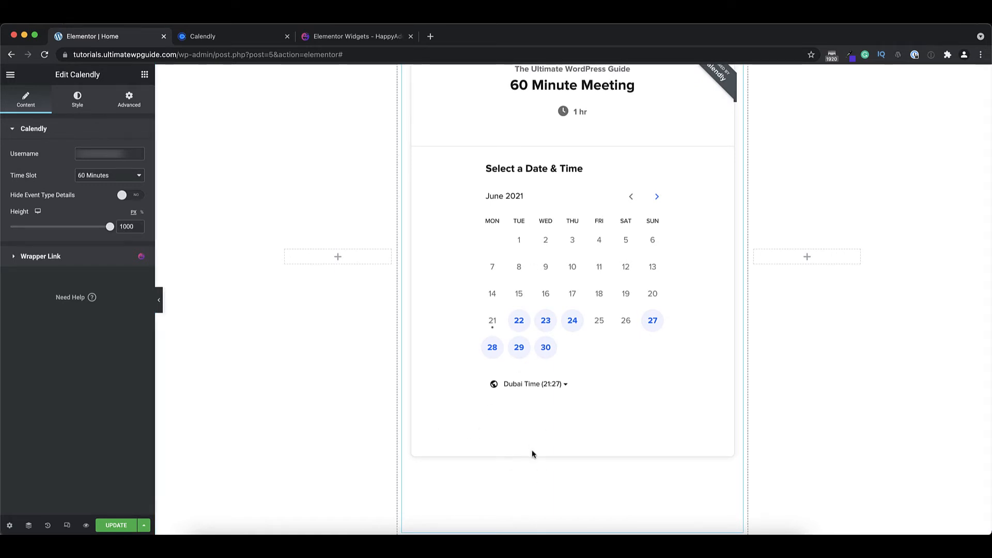
scroll(579, 364, up, 2)
scroll(579, 367, up, 1)
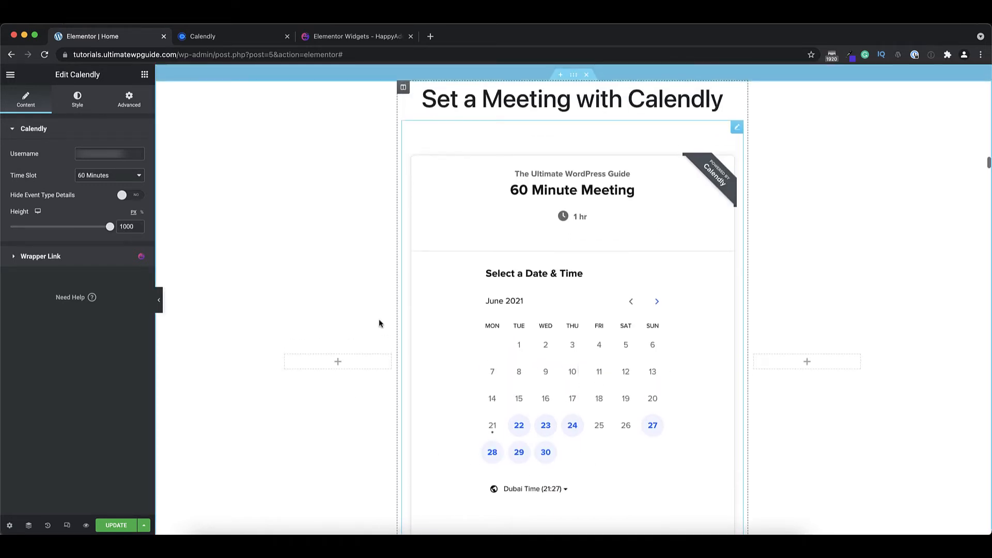
click(77, 99)
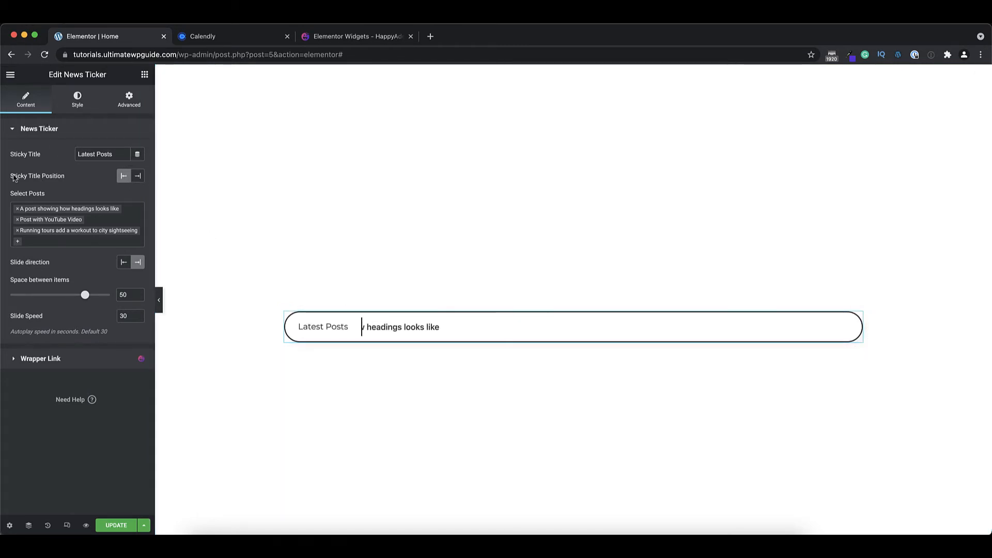
Try the right sticky title position on the Latest Posts news ticker and return it to left
click(138, 176)
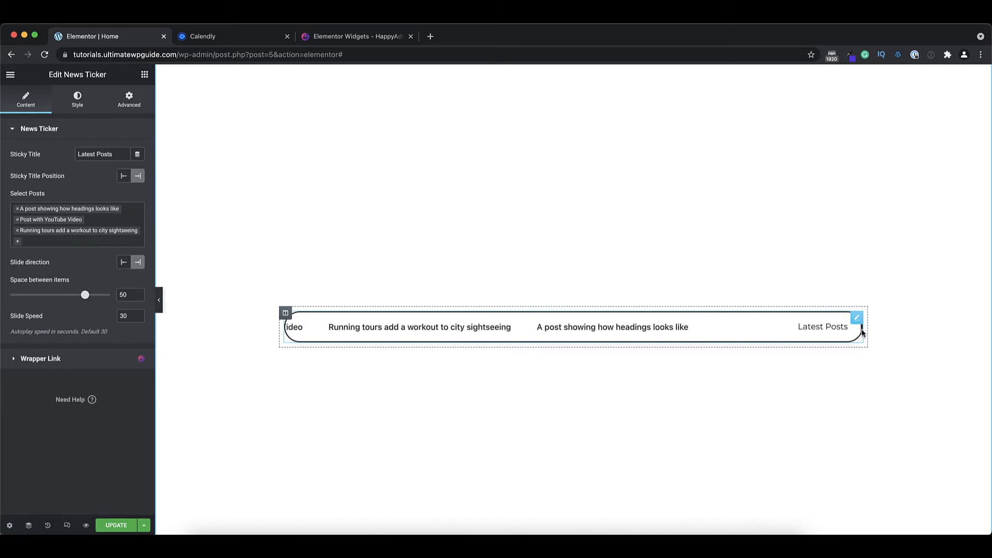
click(124, 179)
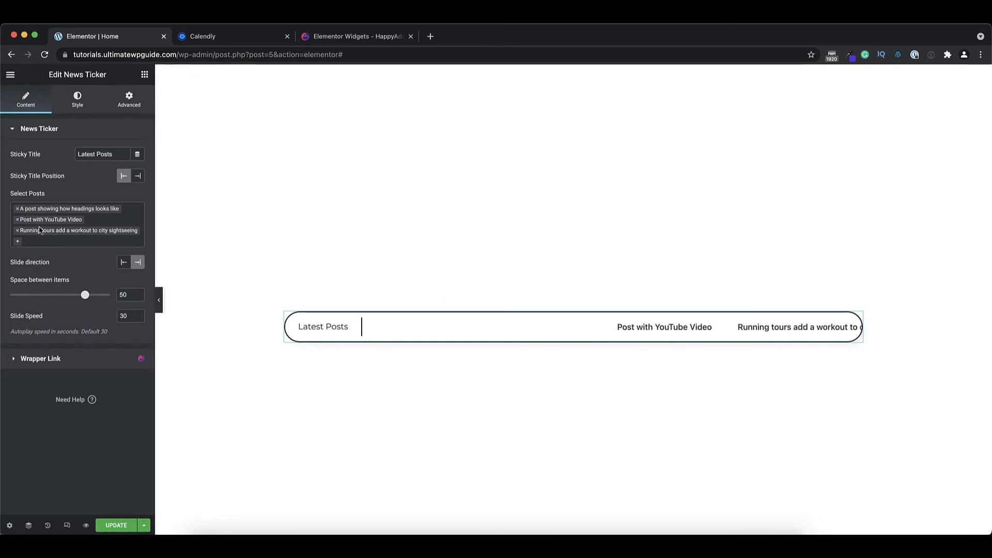
Add the posts "Vestibulum id ligula porta felis euismod semper (video)" and "Sed posuere consectetur est at lobortis" to the news ticker, with slide direction right
click(18, 243)
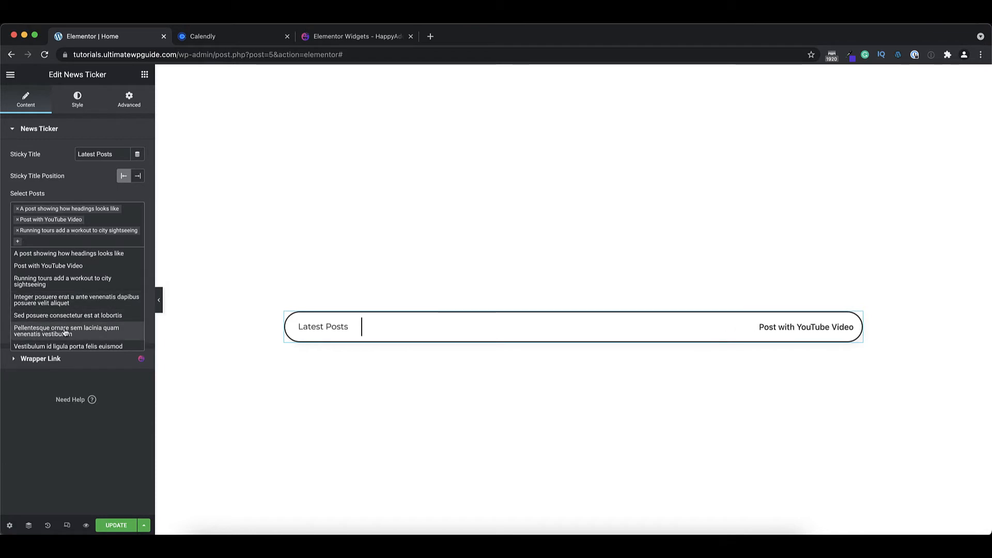
scroll(64, 333, down, 5)
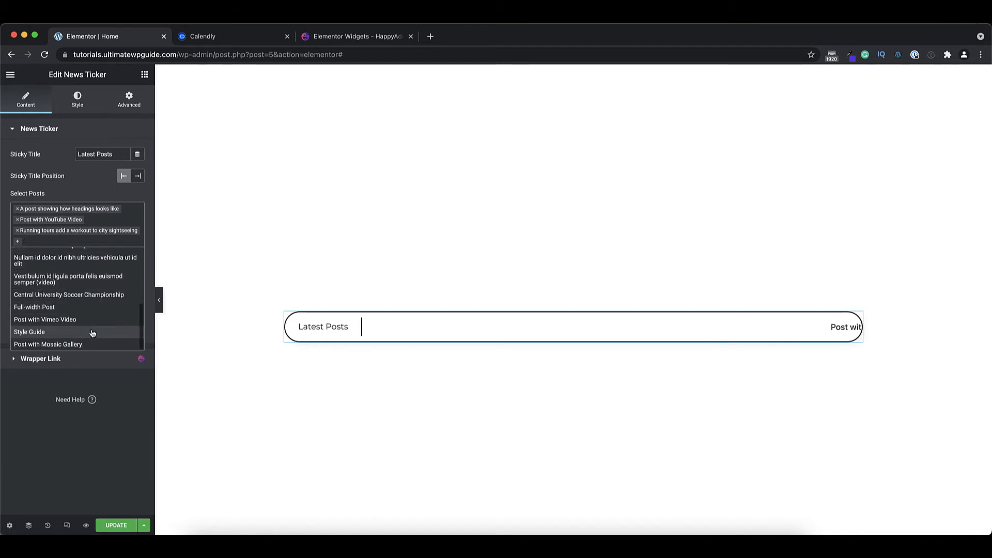
click(56, 279)
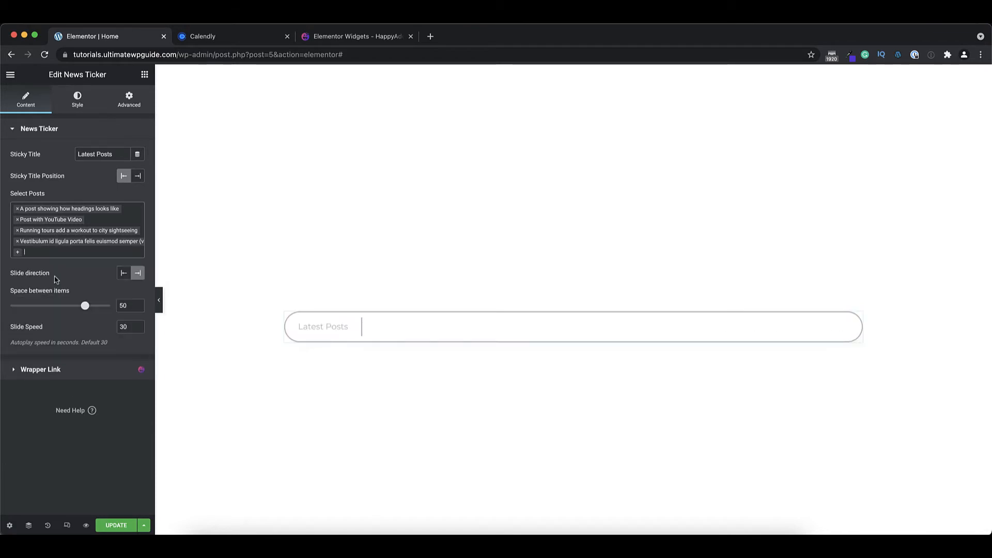
click(18, 253)
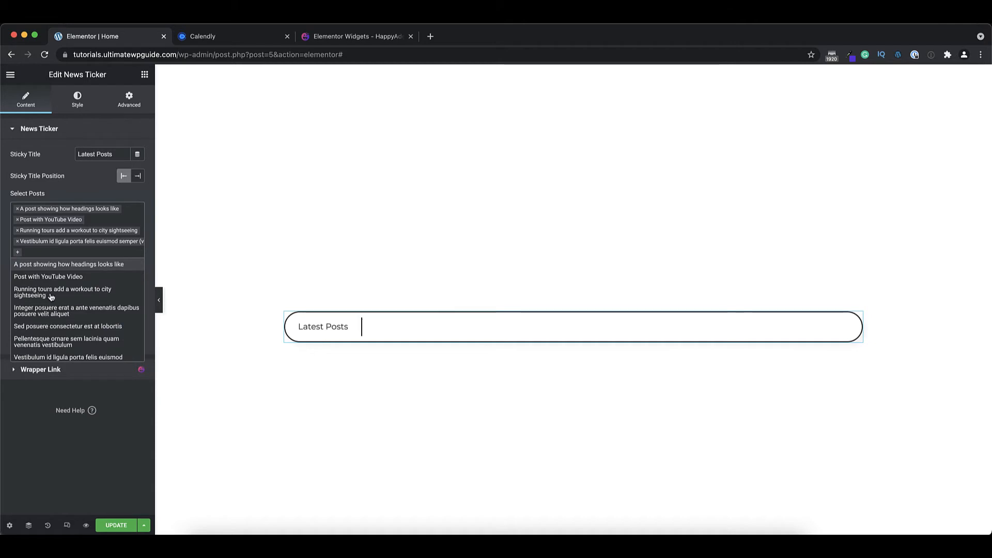
click(58, 329)
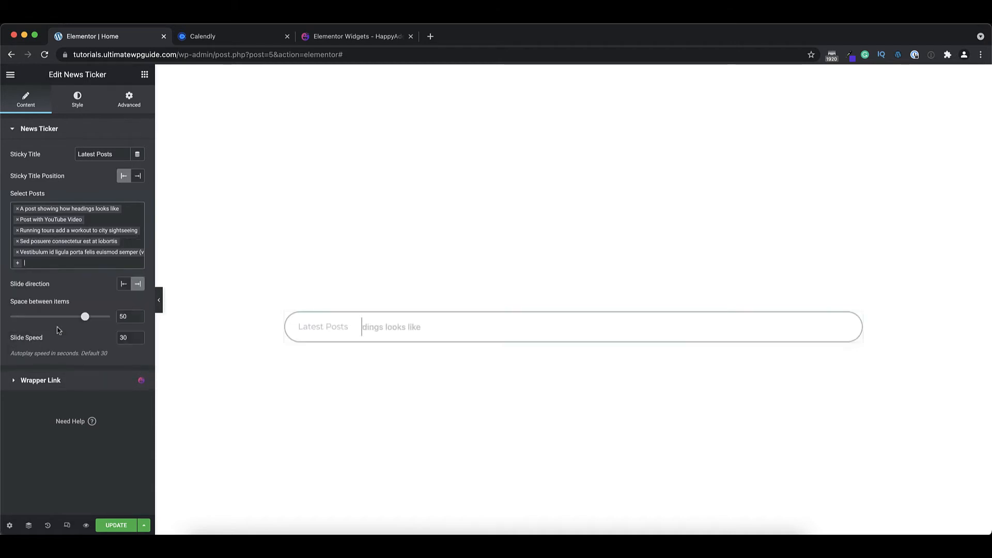
click(138, 286)
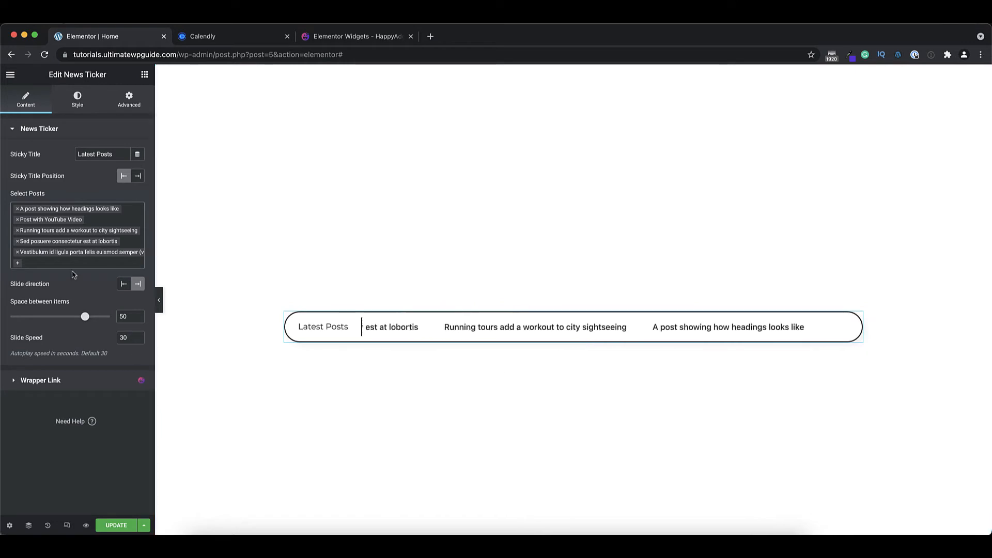
Open the news ticker's style settings and examine the wrapper's background, border and shadow options
click(76, 100)
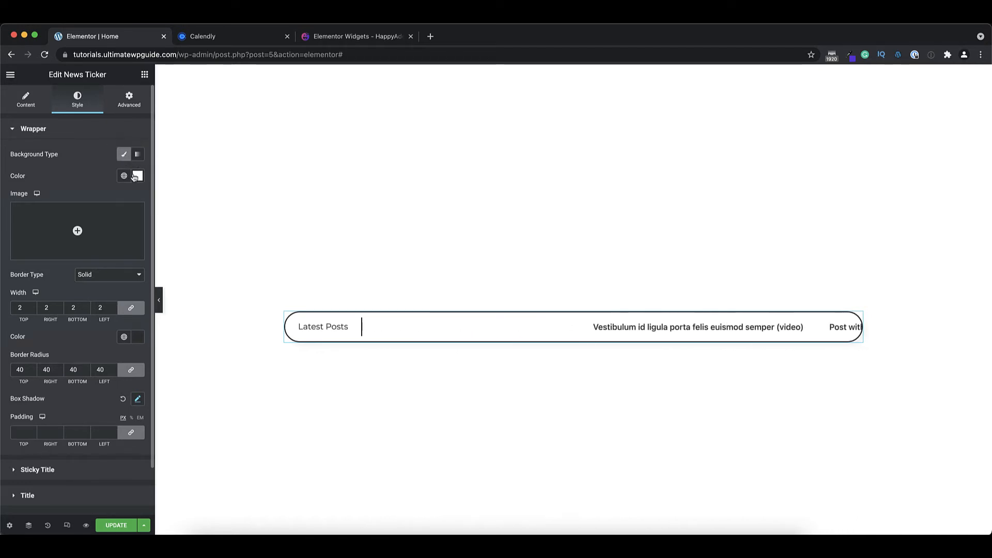
mouse_move(81, 222)
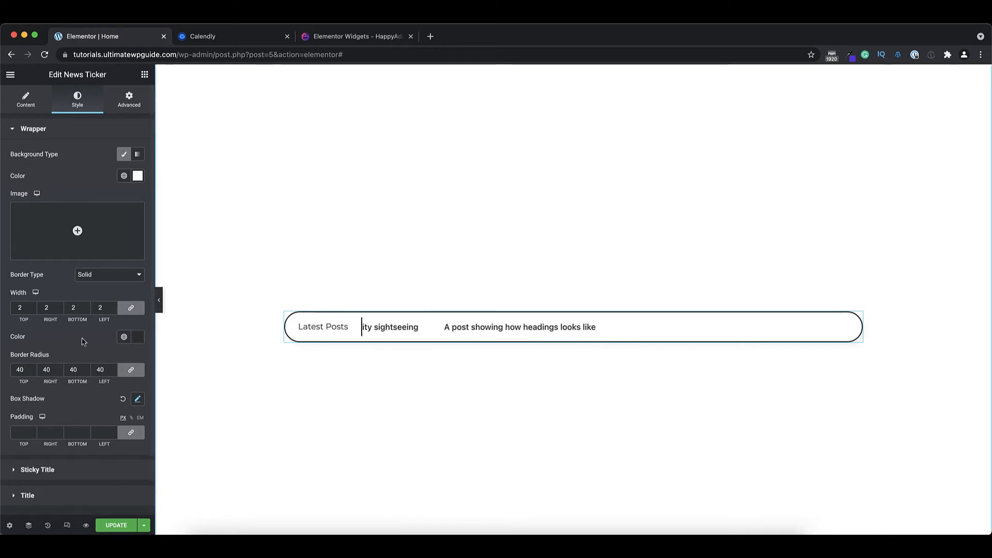
Set the news ticker wrapper's border radius to 0 on all sides and reset its box shadow
scroll(137, 340, down, 1)
scroll(85, 347, down, 2)
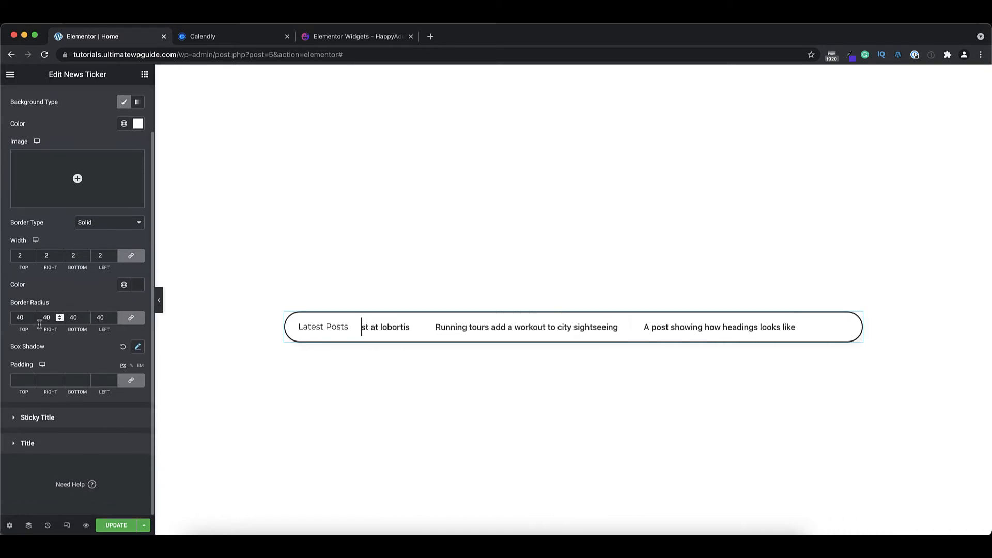
drag(24, 319, 11, 317)
text(0)
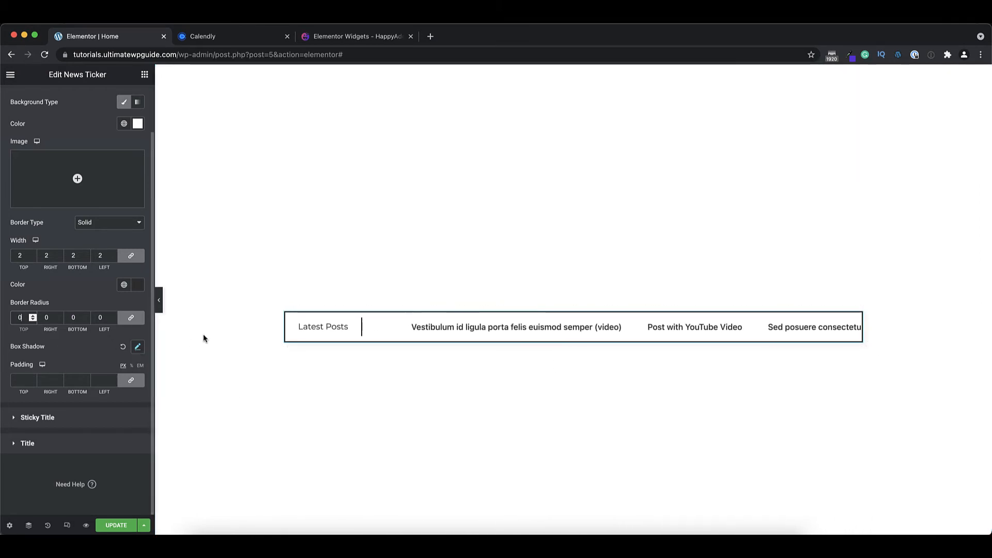
click(123, 347)
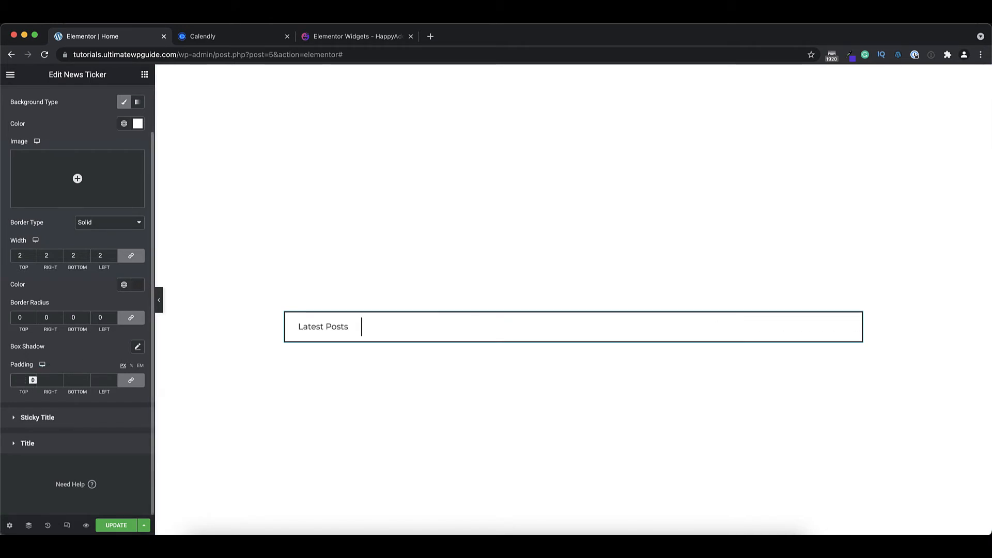
Give the ticker wrapper unlinked padding of 20 px for top, right and bottom, and 0 for left
text(10)
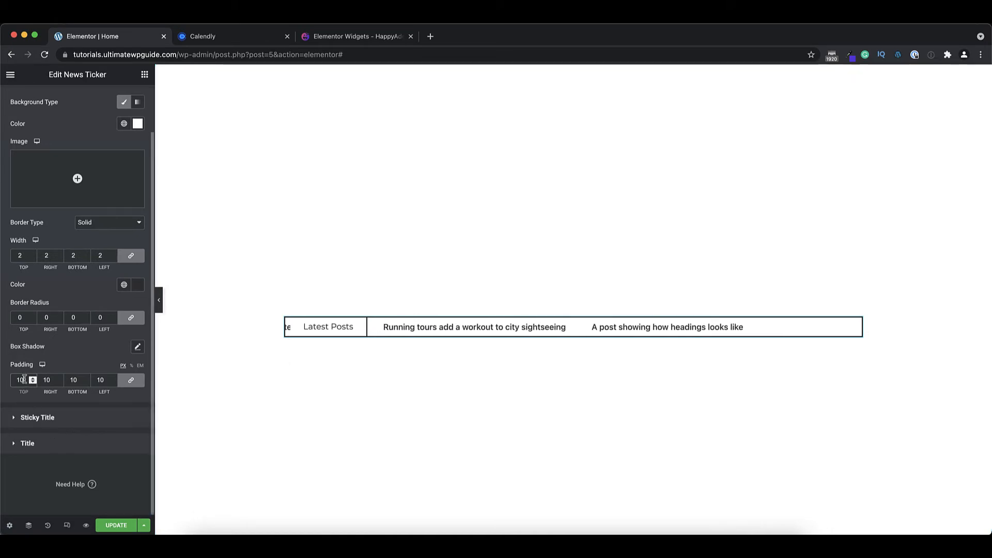
click(132, 382)
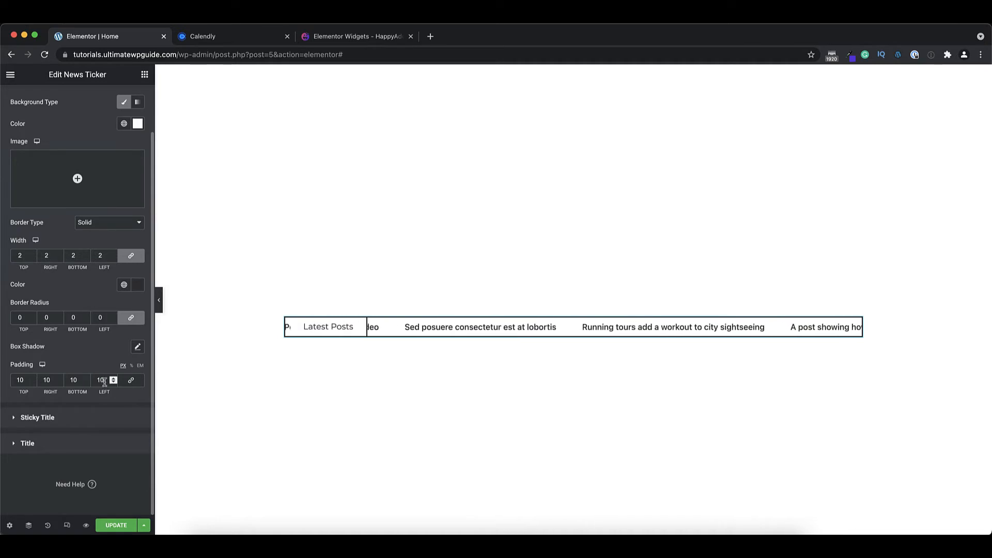
double_click(103, 380)
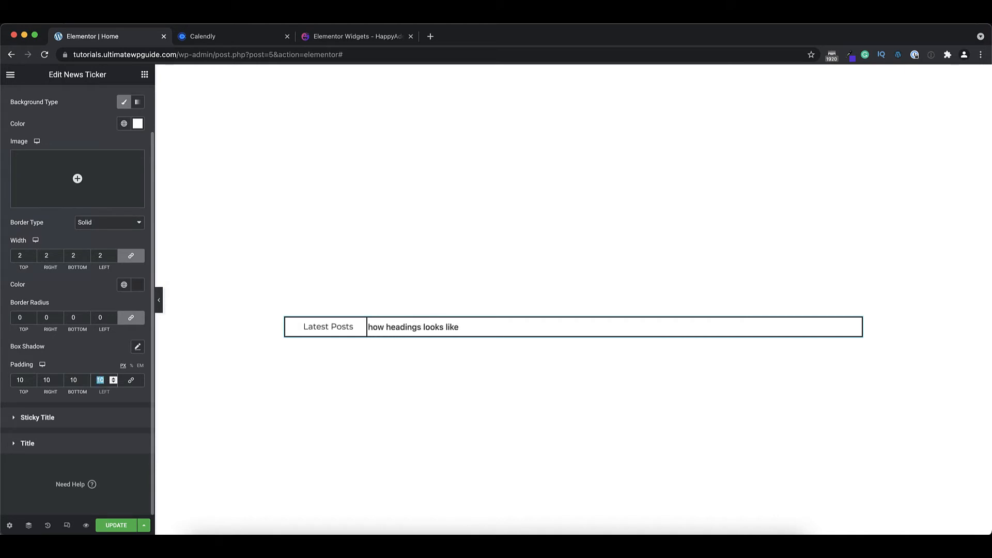
text(0)
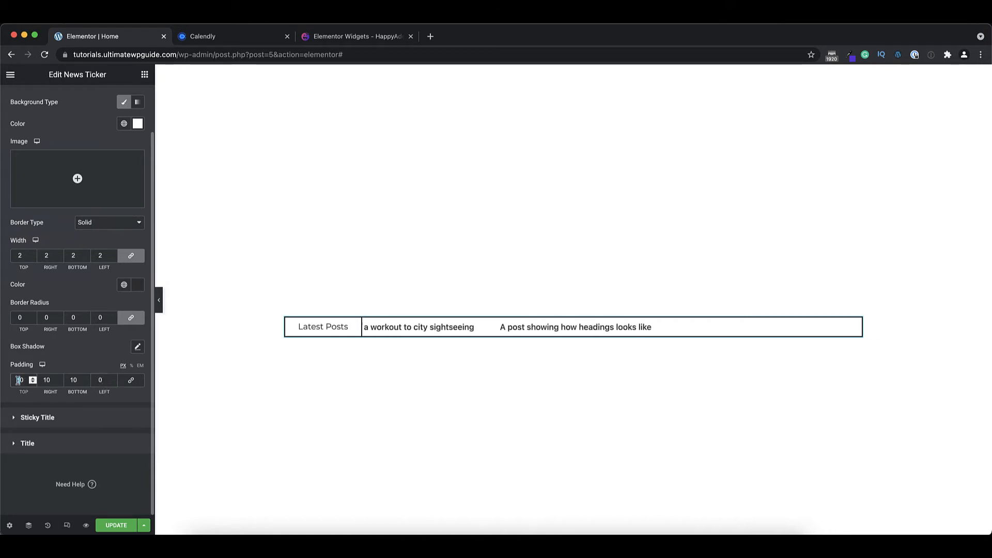
double_click(18, 380)
text(20)
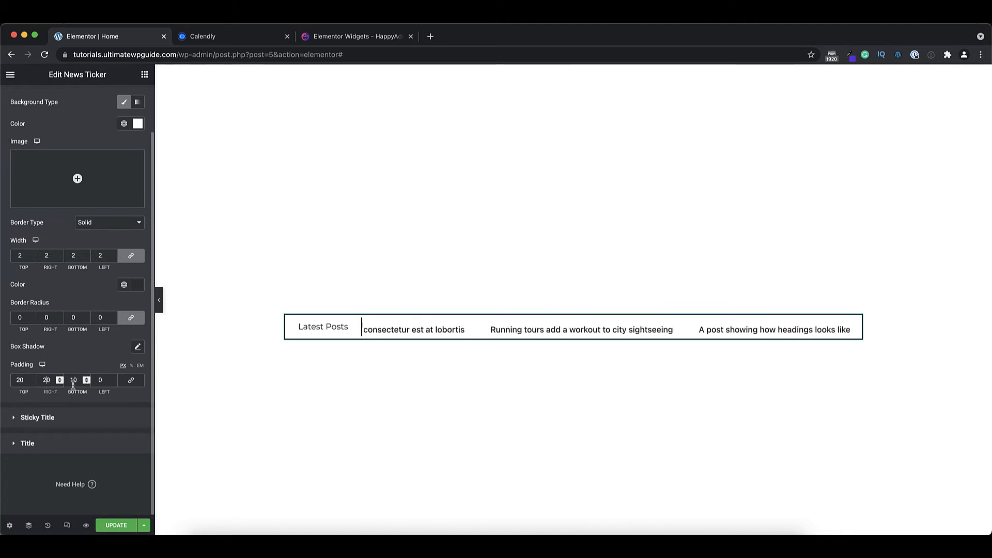
text(2)
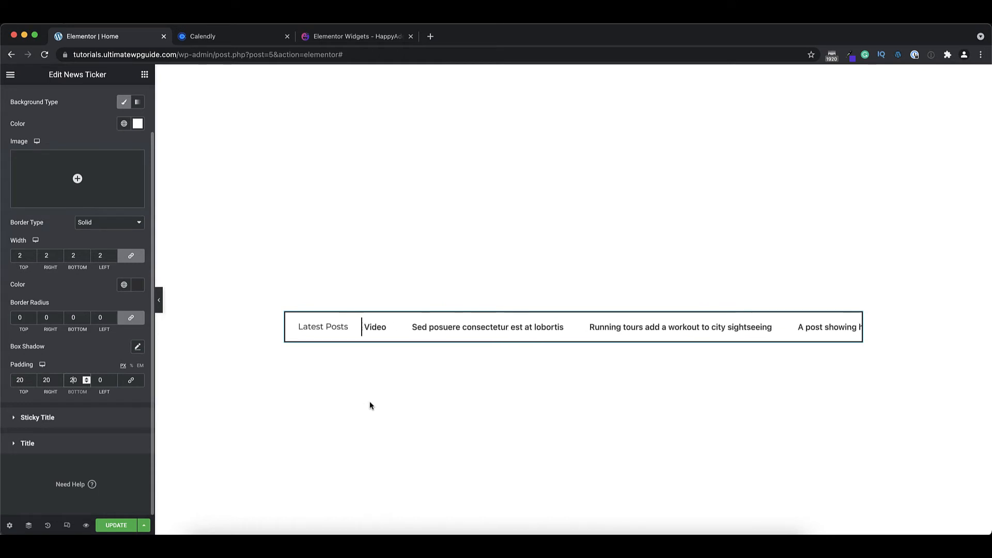
Examine the news ticker's sticky title colour, typography, border and padding options, and open the Title style settings
click(56, 418)
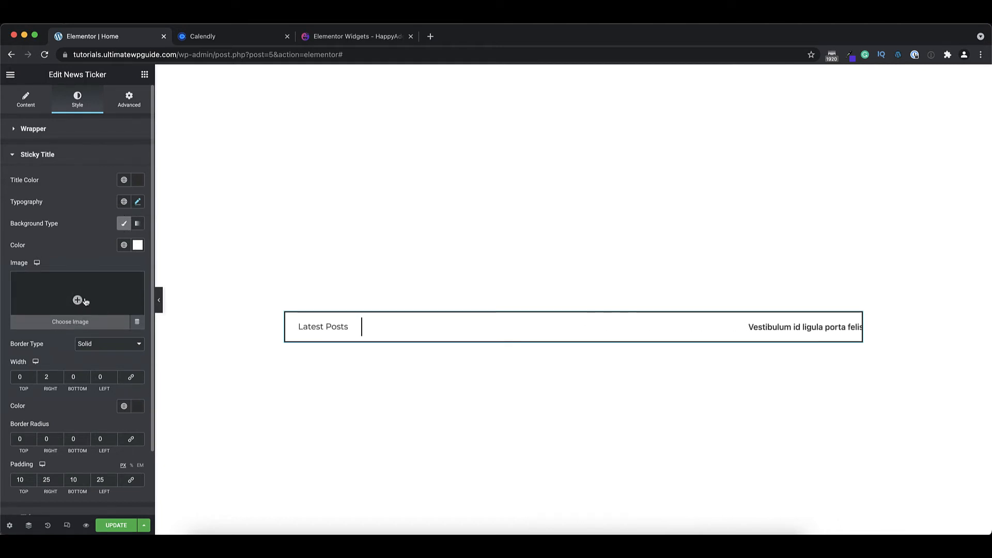
scroll(86, 302, down, 3)
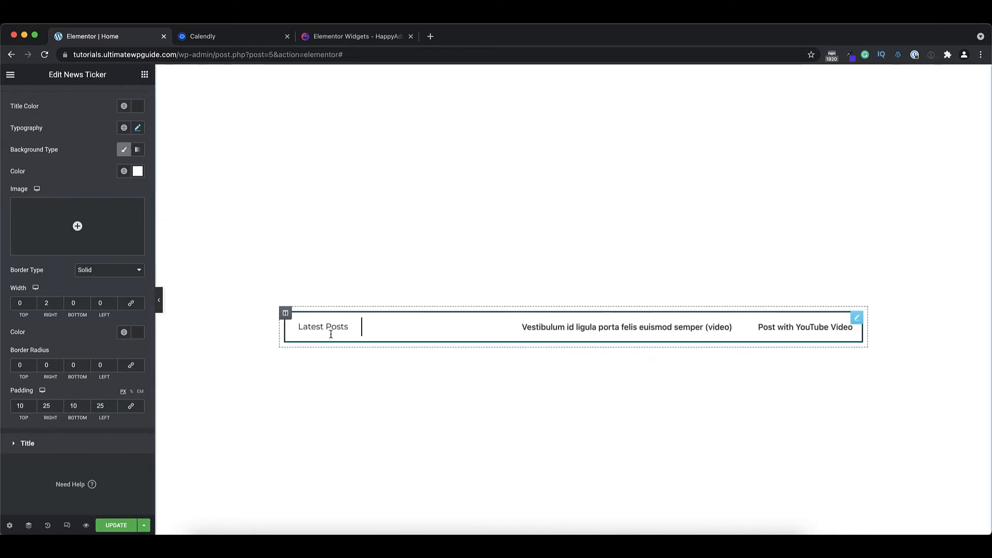
click(59, 444)
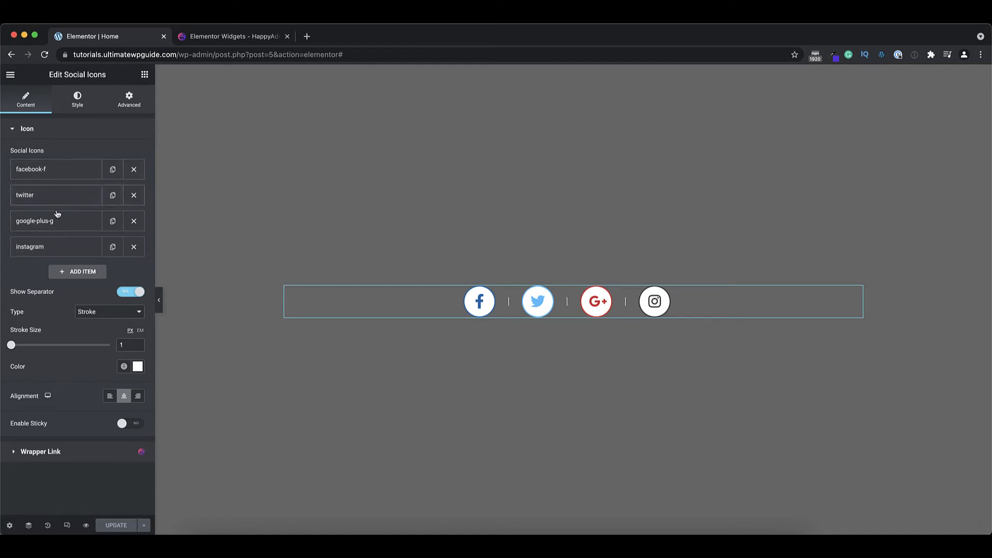
Try adding a fifth item to the Social Icons widget, browse the recommended icon library and remove the item
click(72, 273)
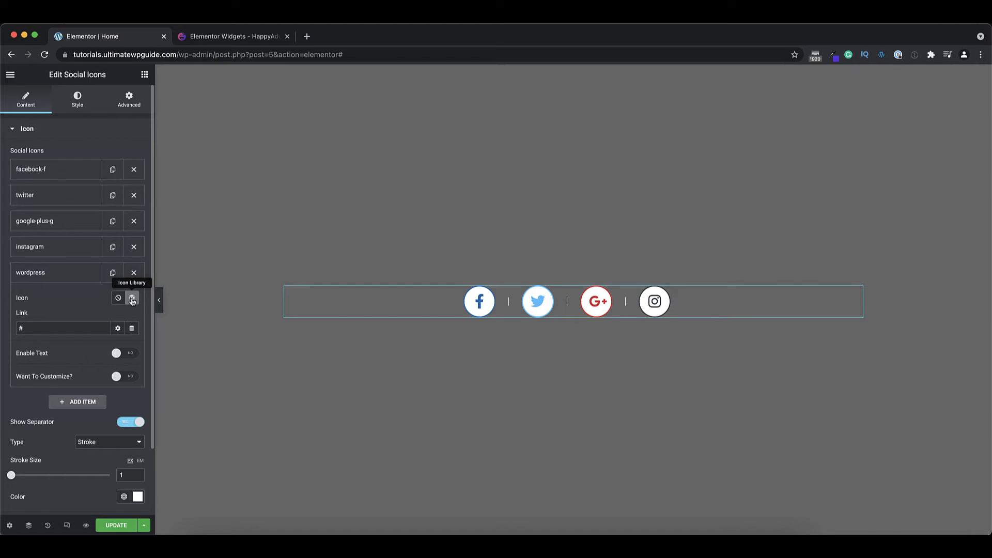
click(132, 299)
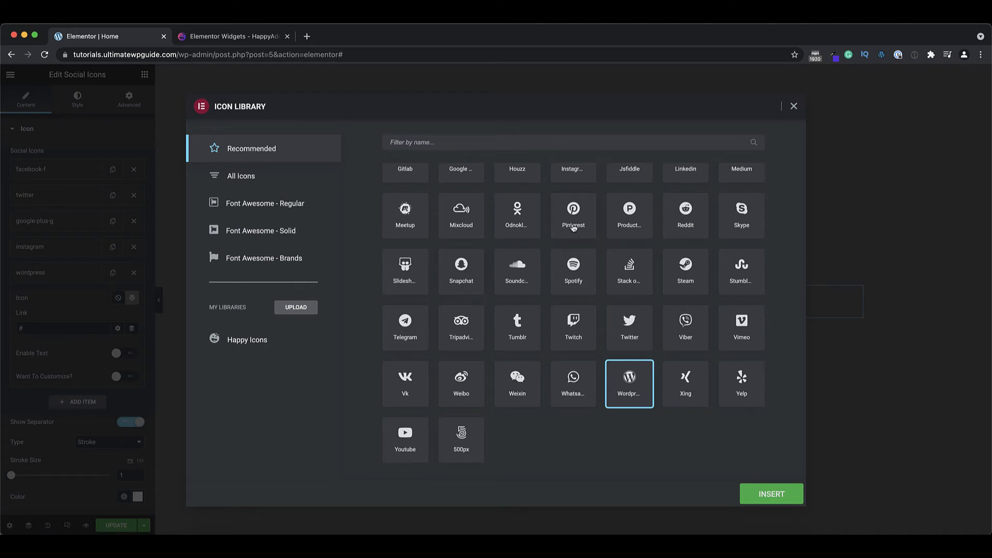
click(794, 106)
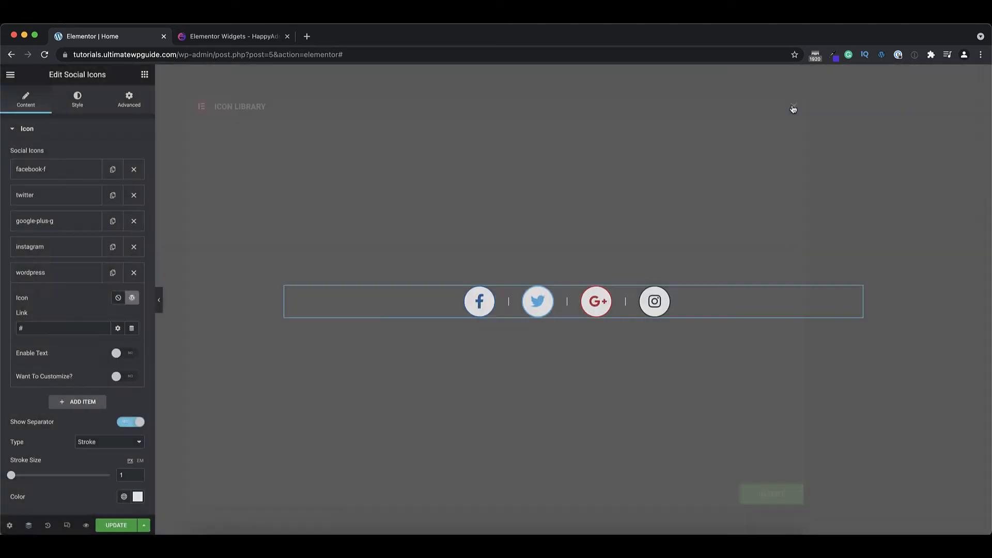
click(133, 275)
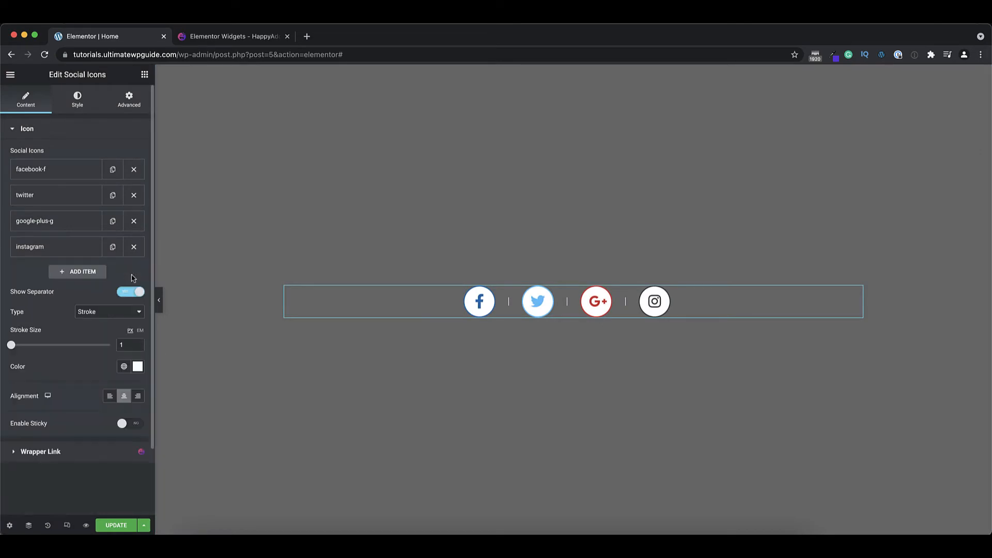
Examine the facebook-f and instagram items' link, text and customization options, including Instagram's normal and hover colours
click(38, 172)
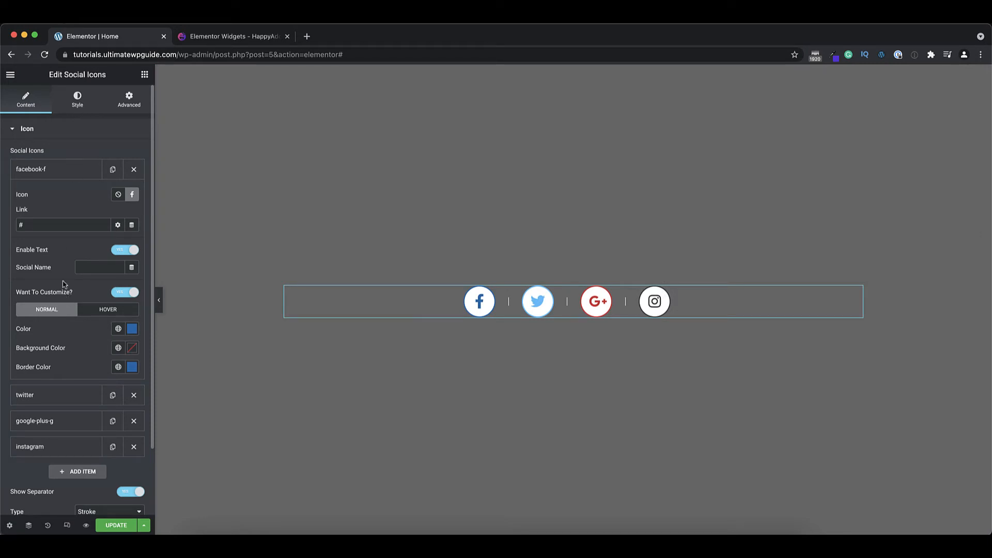
click(56, 175)
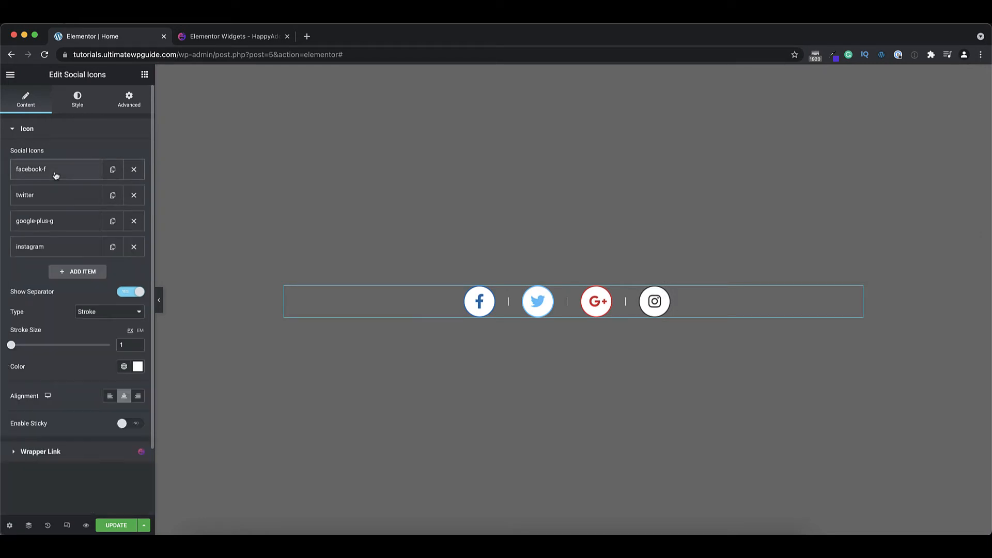
click(51, 249)
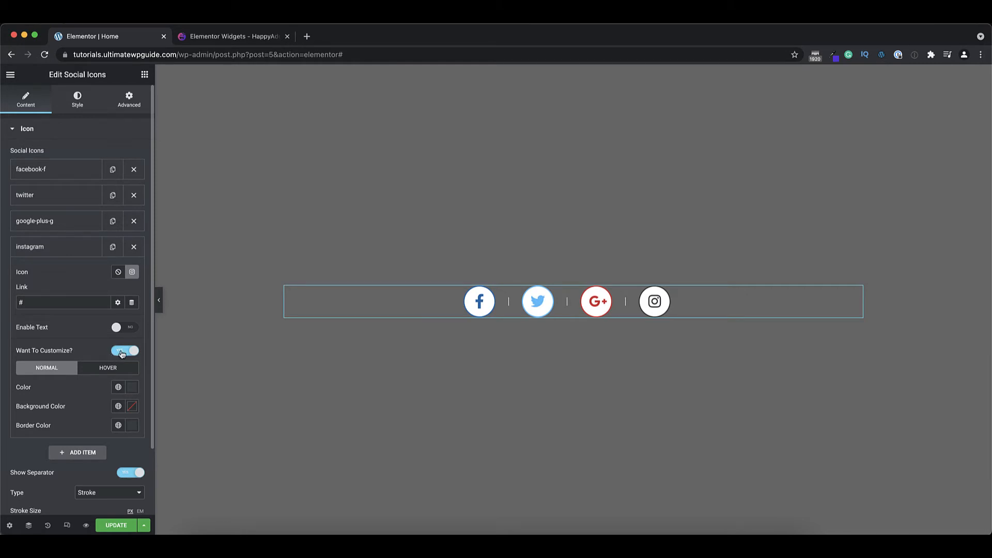
click(103, 371)
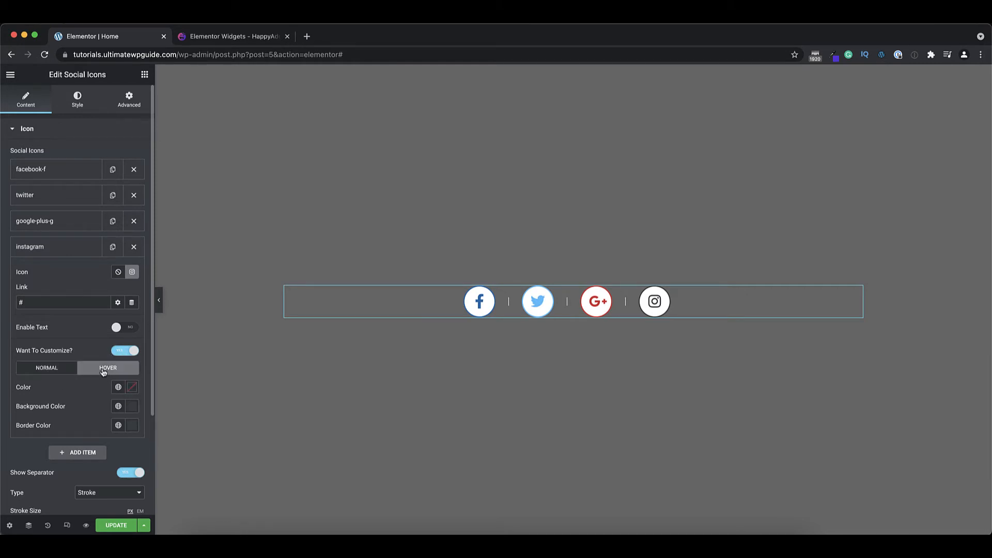
click(52, 371)
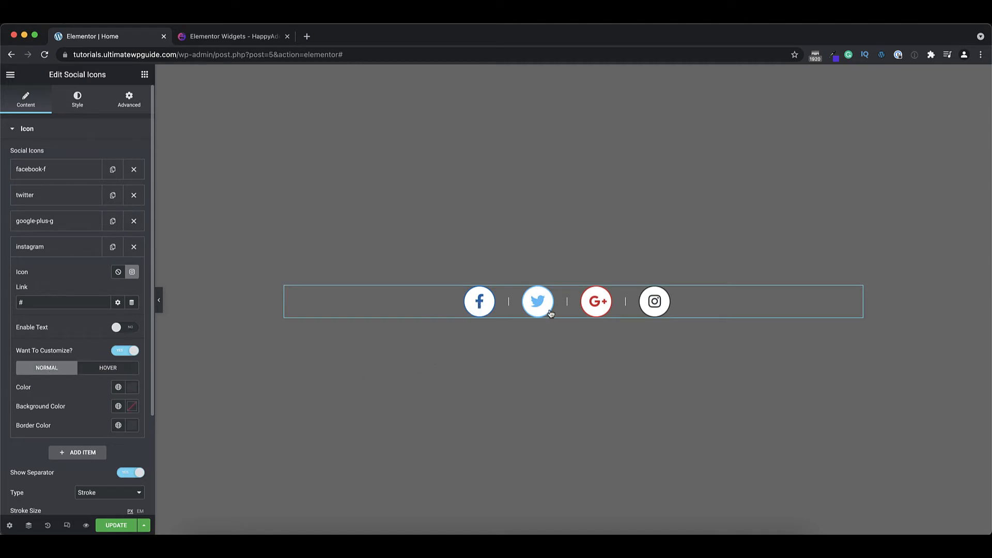
click(54, 251)
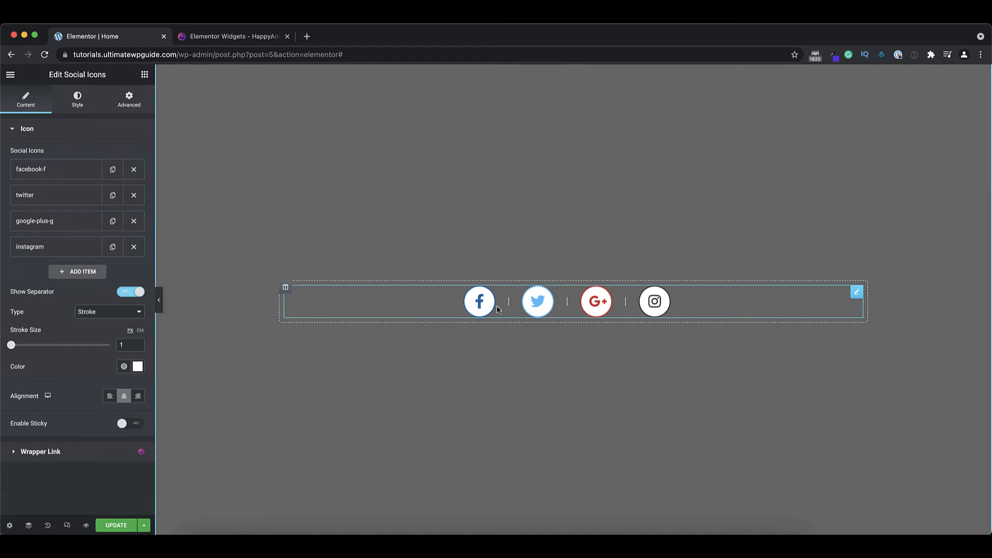
Turn off the separator between the social icons, and try left alignment before returning it to center
click(106, 313)
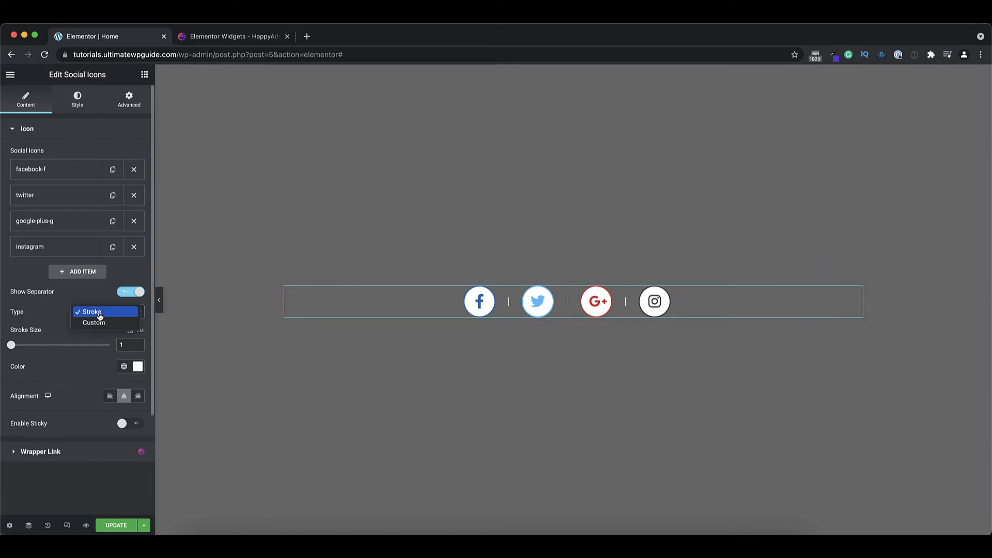
click(51, 311)
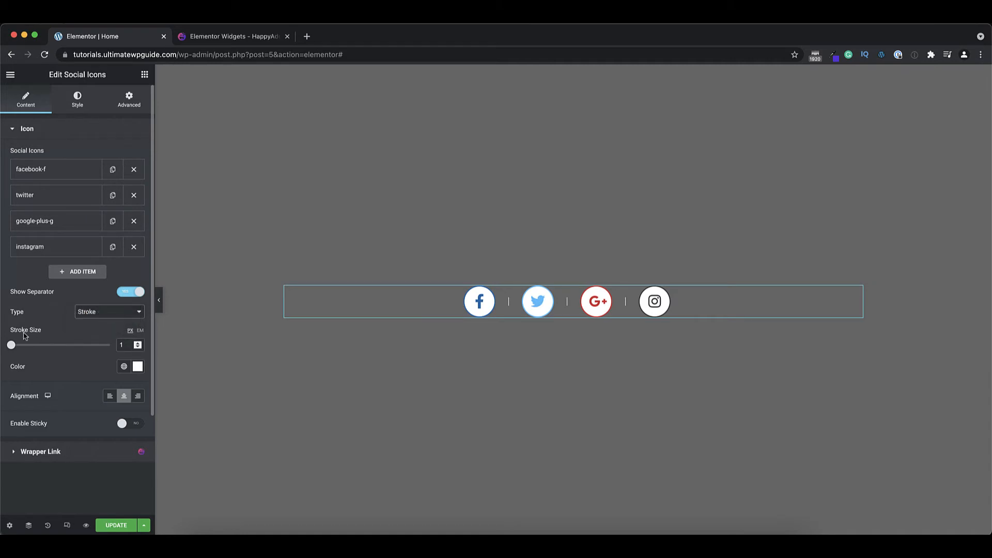
click(127, 293)
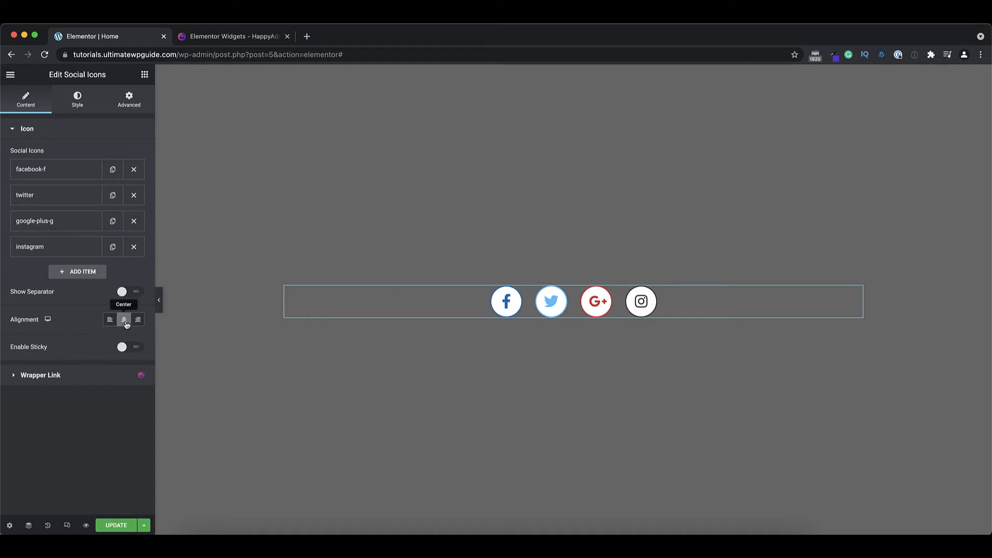
click(110, 320)
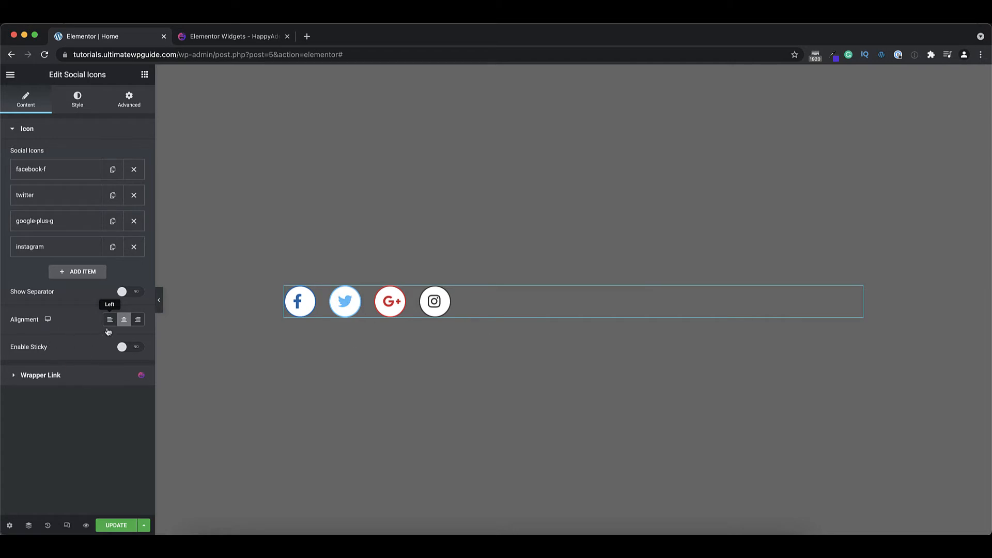
click(124, 321)
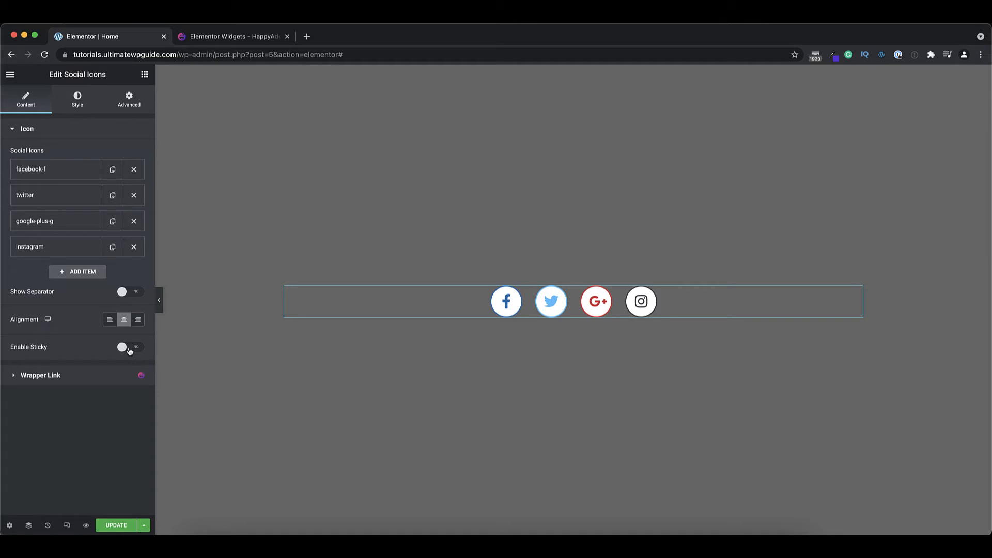
Review the social icons' common style settings alongside the custom colours of the facebook-f item
click(78, 105)
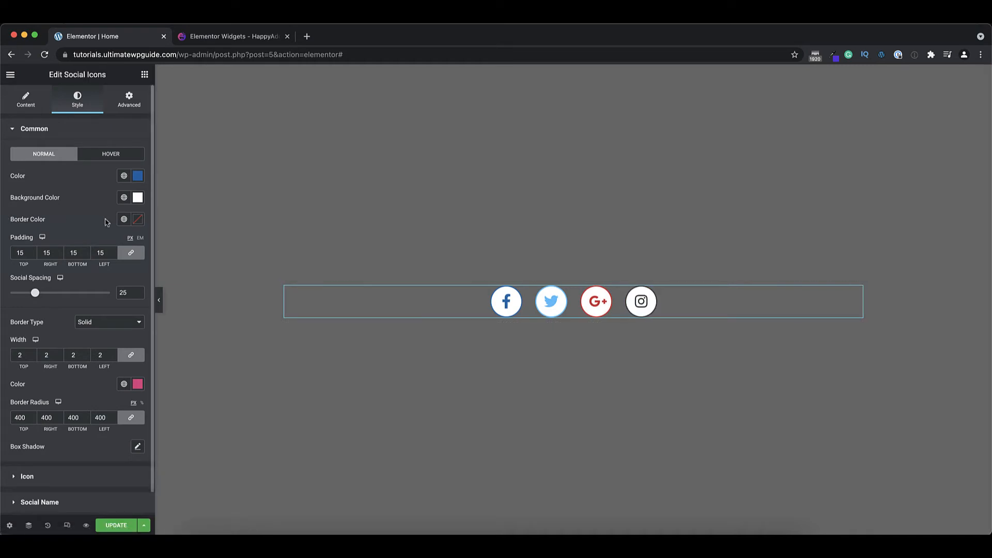
click(23, 99)
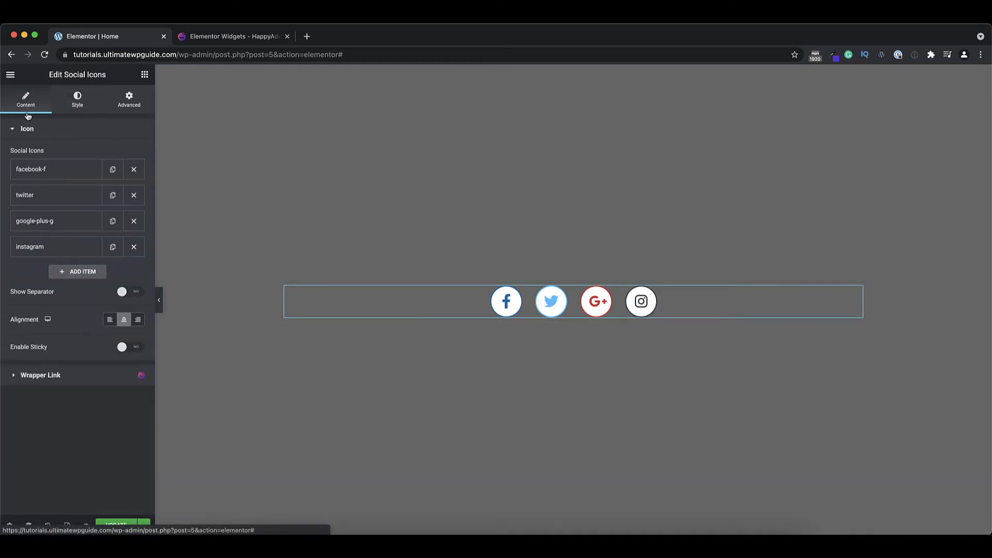
click(50, 171)
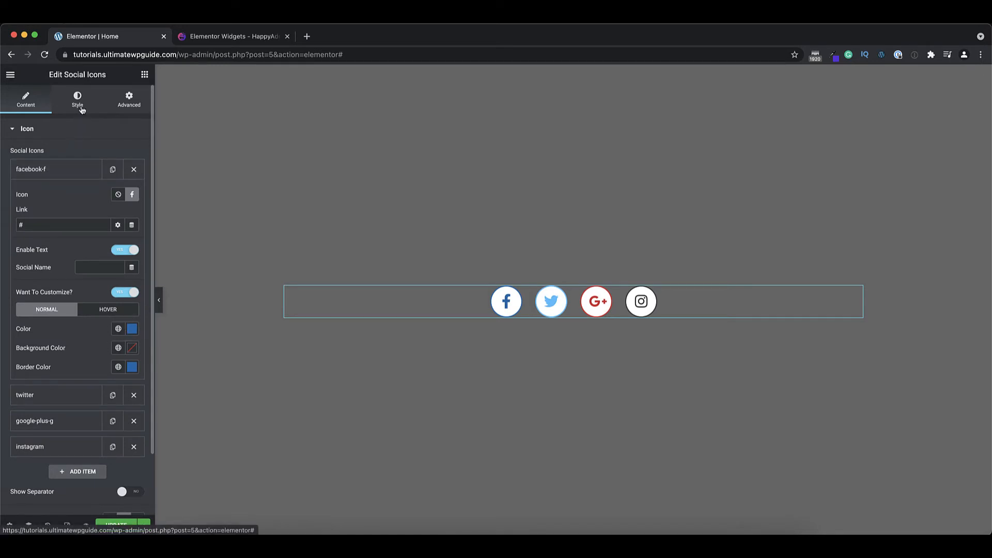
click(80, 107)
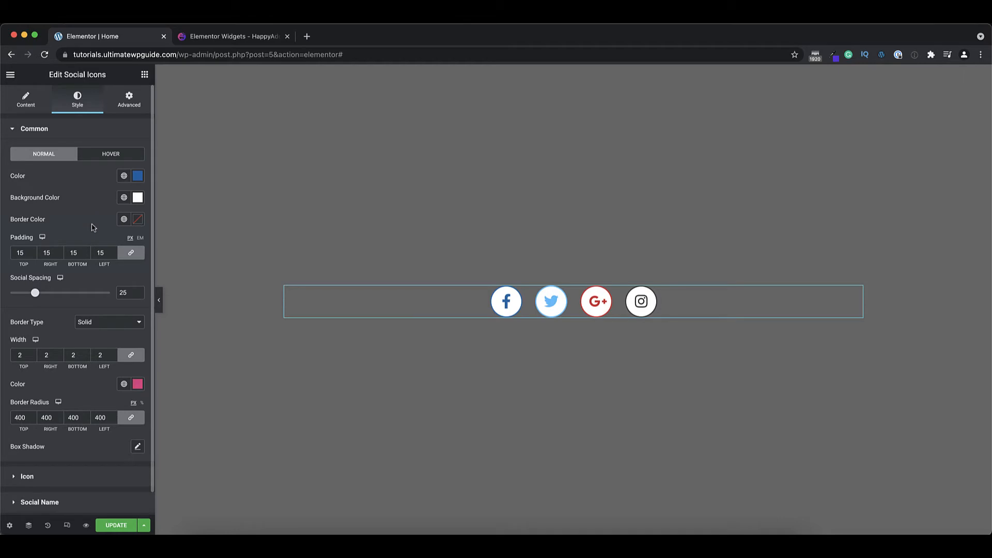
scroll(93, 227, down, 1)
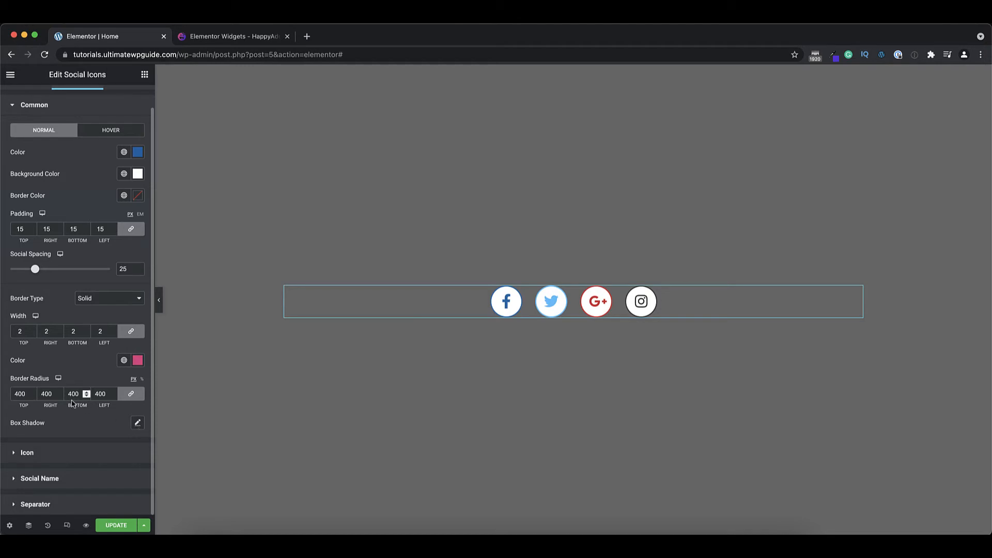
Examine the social icons' Icon style settings, including the hover animation types and 2D animation choices, and the Social Name style settings
click(55, 455)
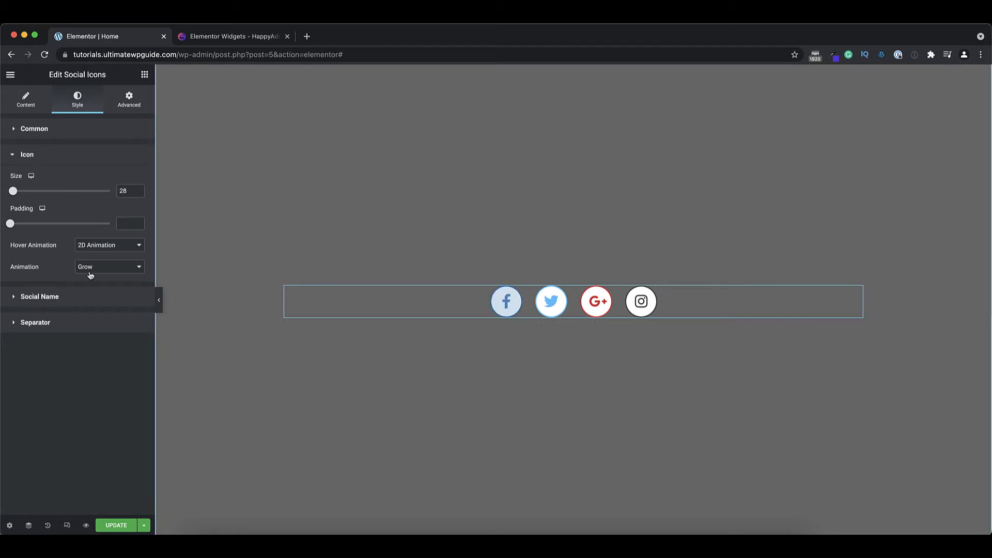
click(129, 248)
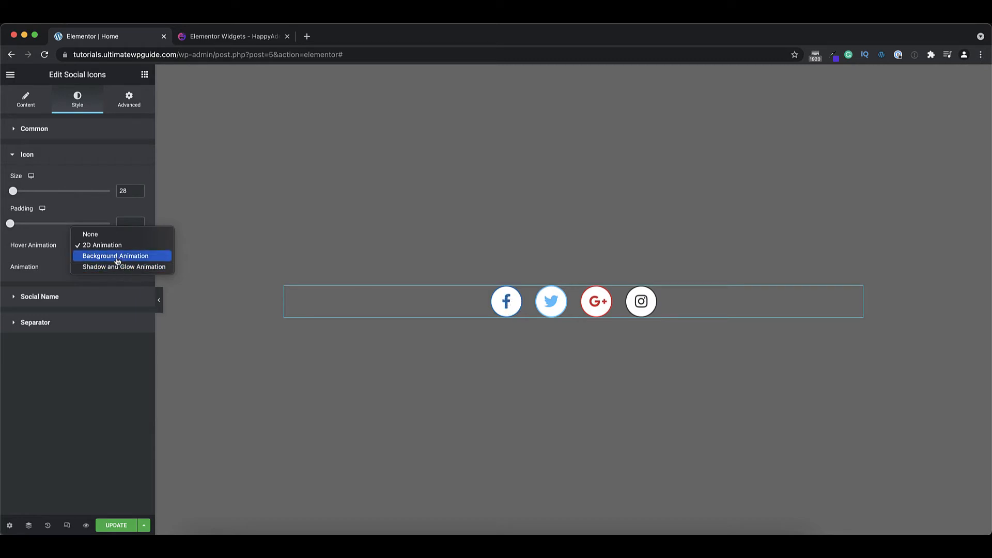
click(43, 263)
click(120, 270)
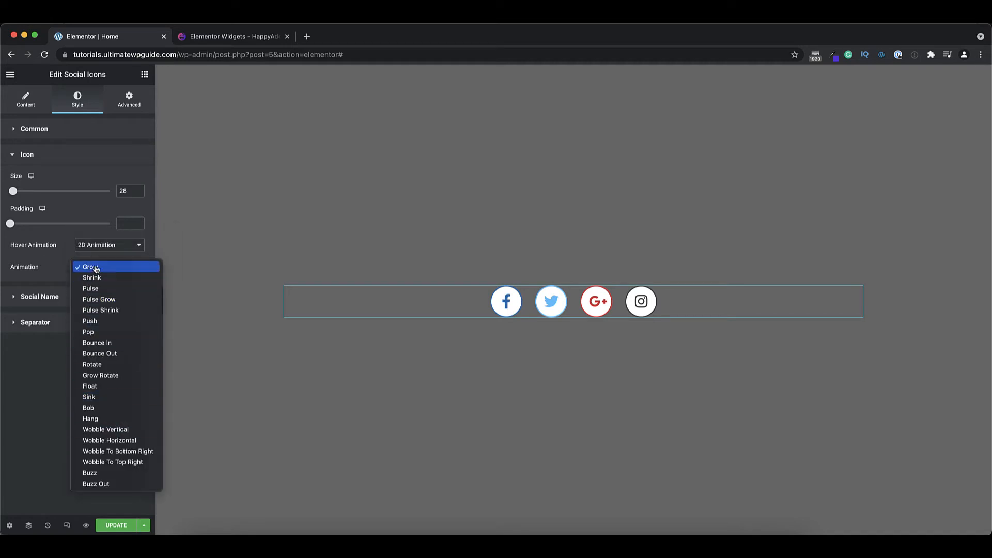
click(55, 264)
click(63, 298)
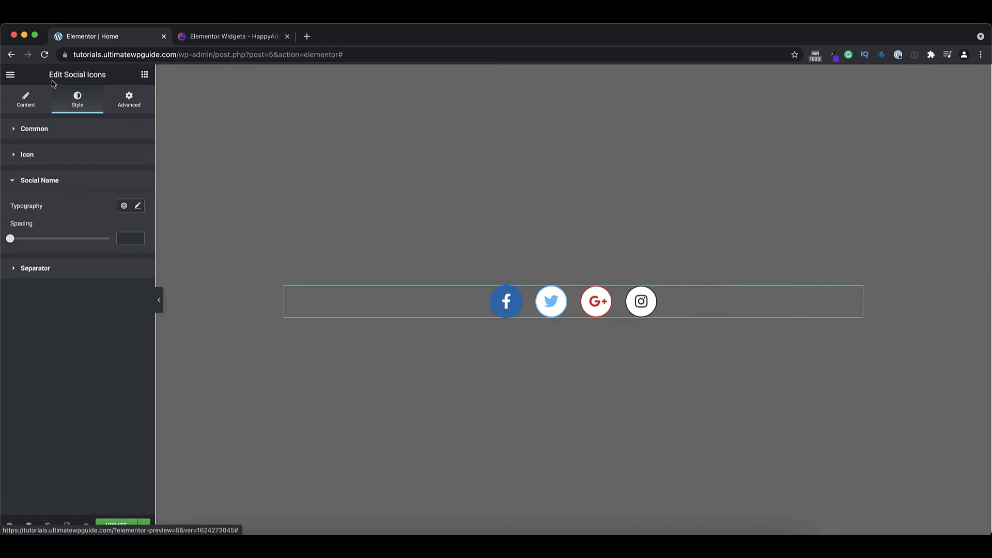
Enter "Facebook" as the social name of the facebook-f item
click(29, 103)
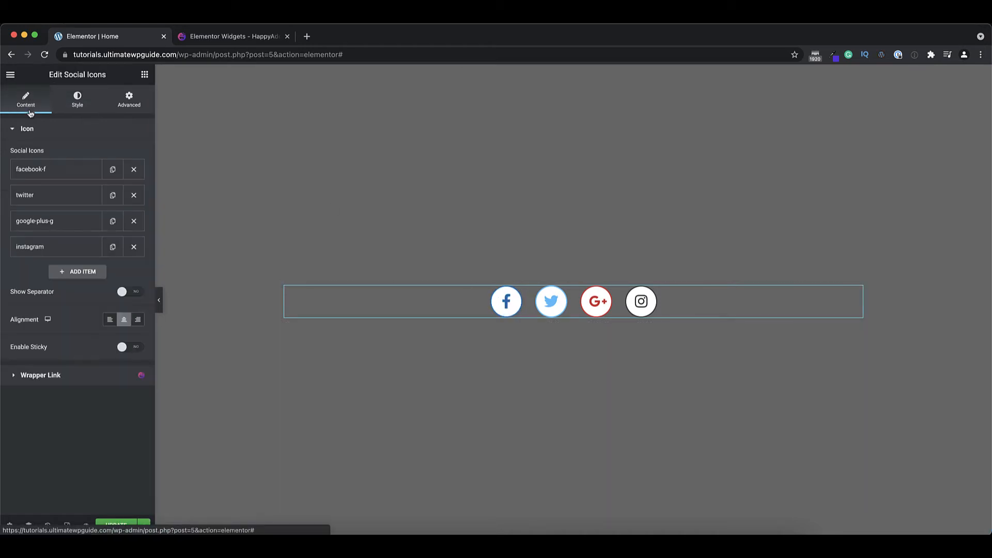
click(66, 174)
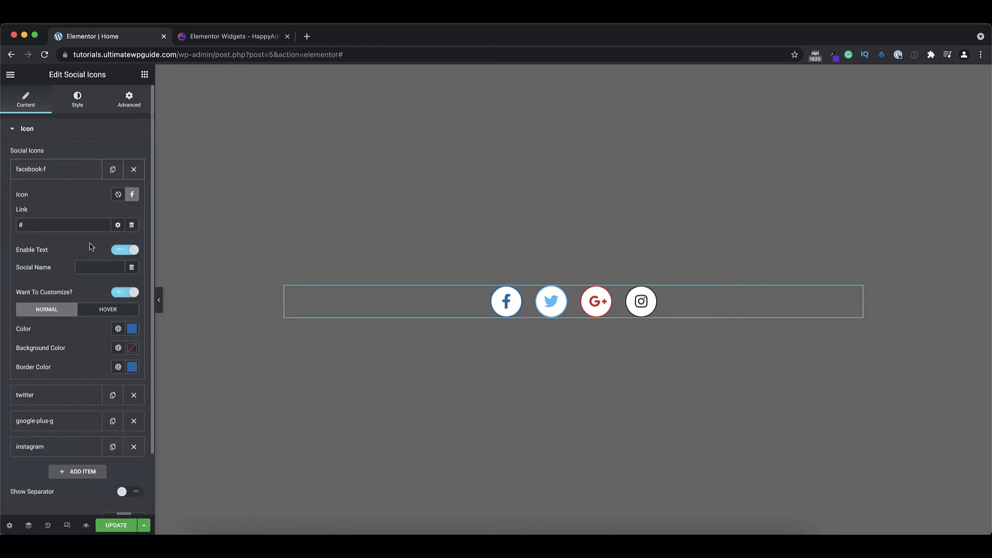
text(Facedbook)
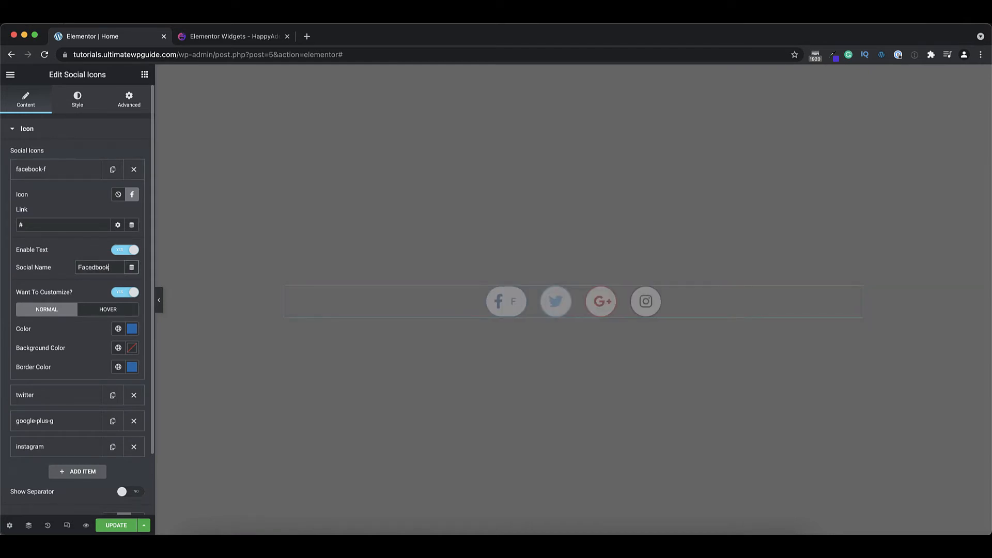
click(96, 276)
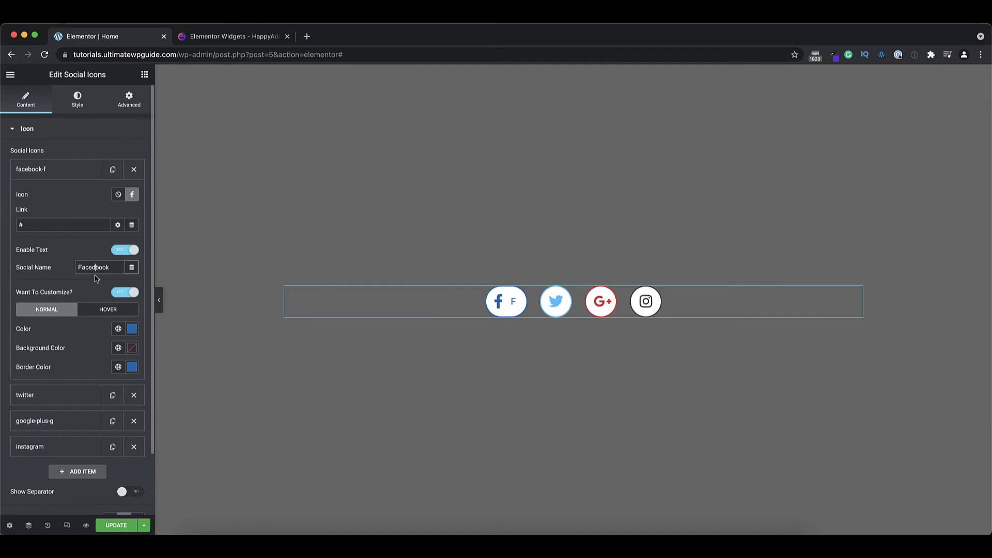
key(BackSpace)
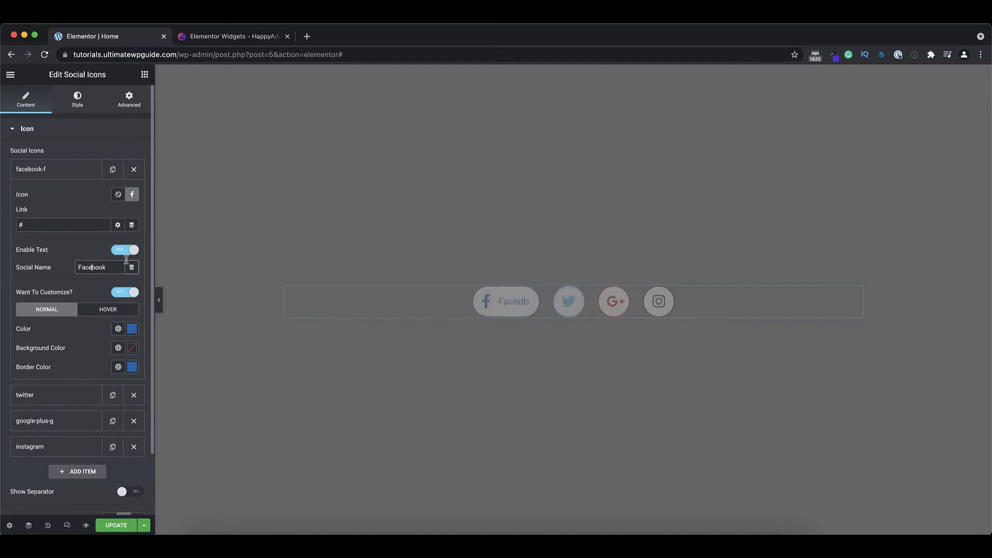
Set the spacing of the social name text to 10 in the widget's style settings
click(78, 100)
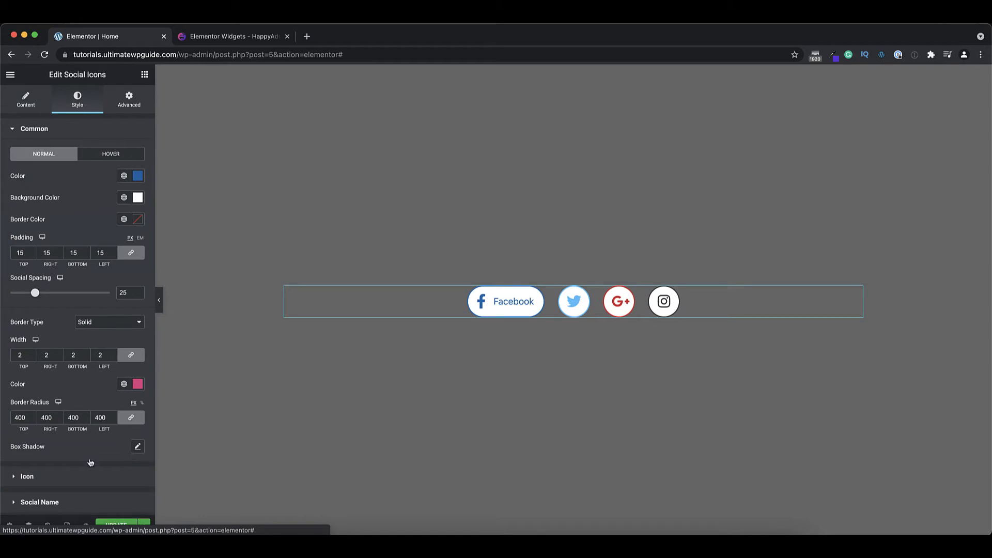
scroll(80, 482, down, 1)
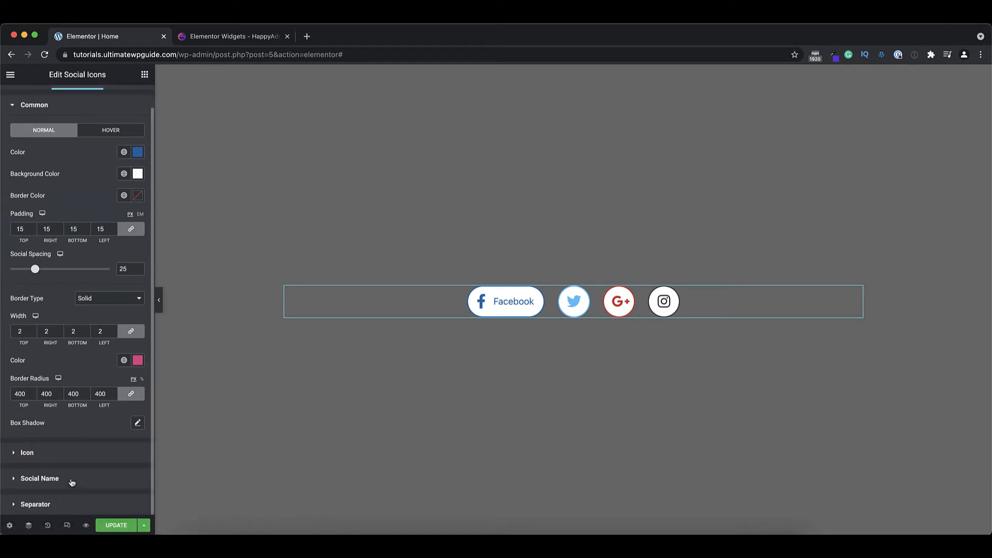
click(72, 481)
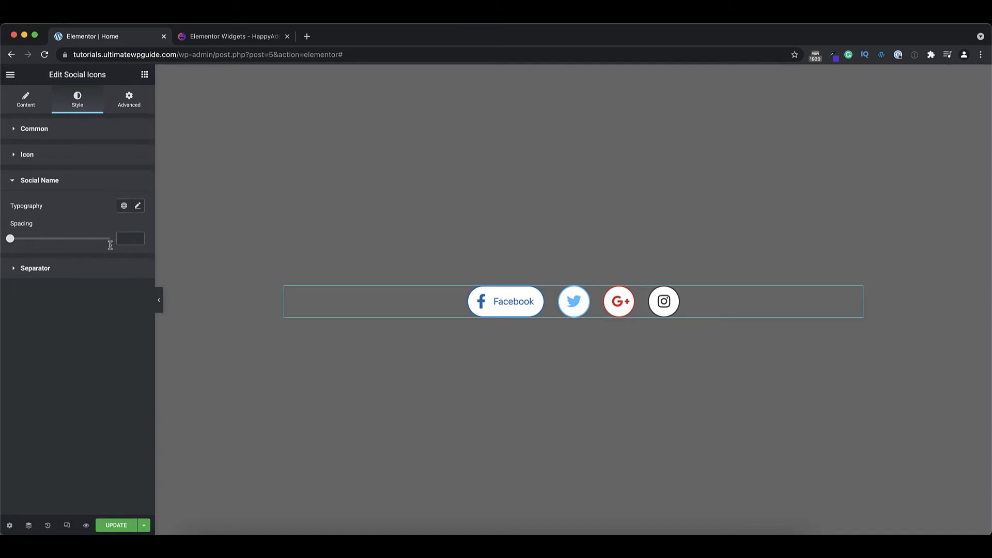
text(10)
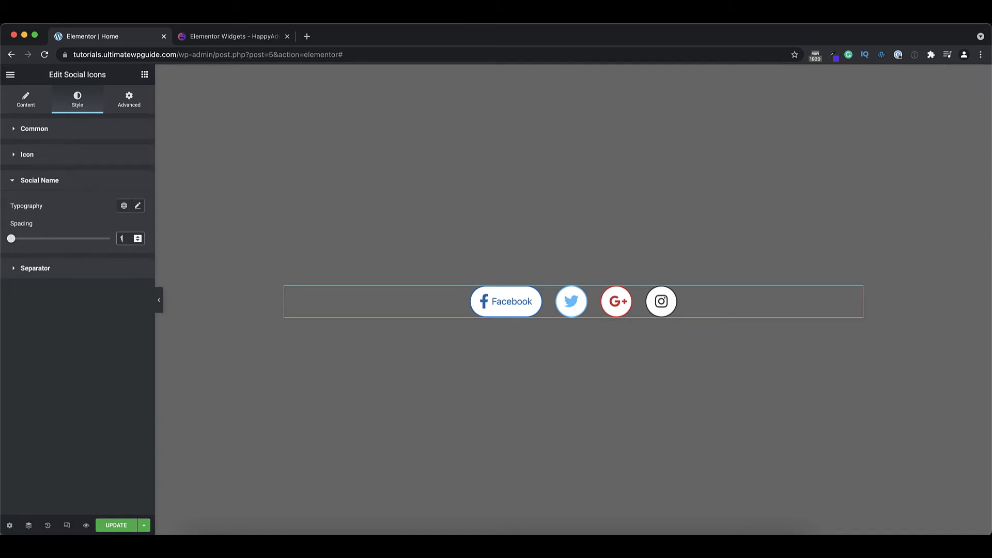
Open the Separator style settings of the social icons widget
click(65, 269)
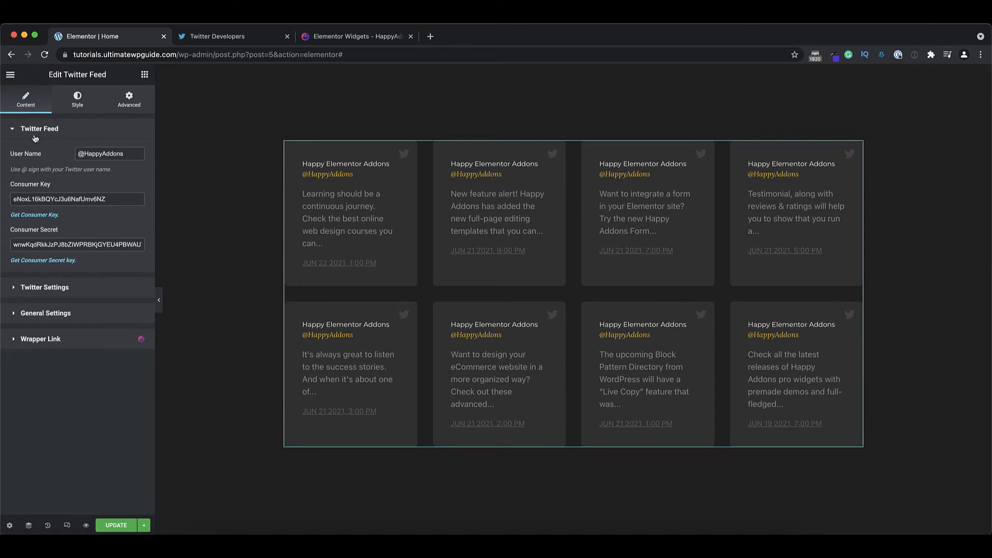
Review the Twitter Feed widget's user name, consumer key and consumer secret fields
triple_click(130, 154)
click(129, 143)
click(123, 199)
drag(123, 199, 42, 199)
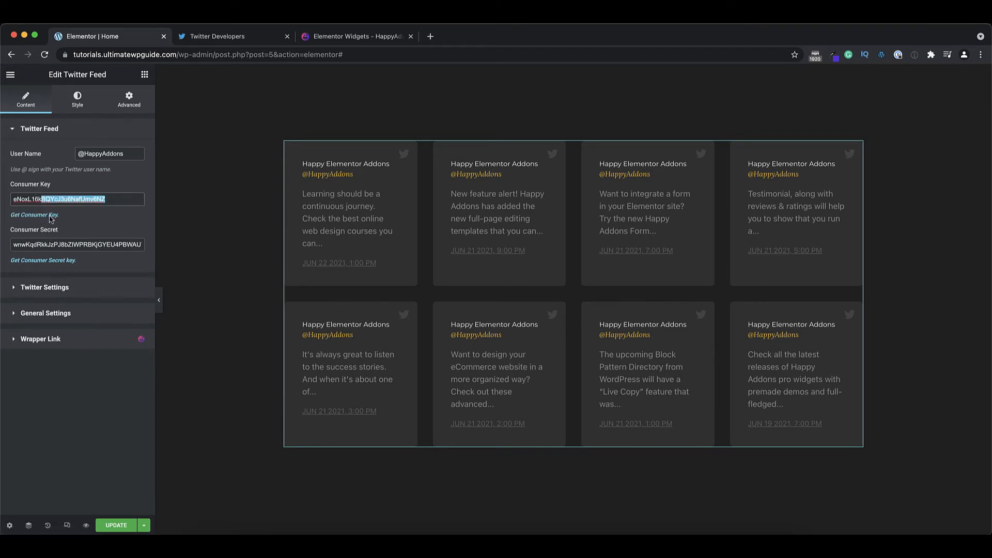
click(63, 244)
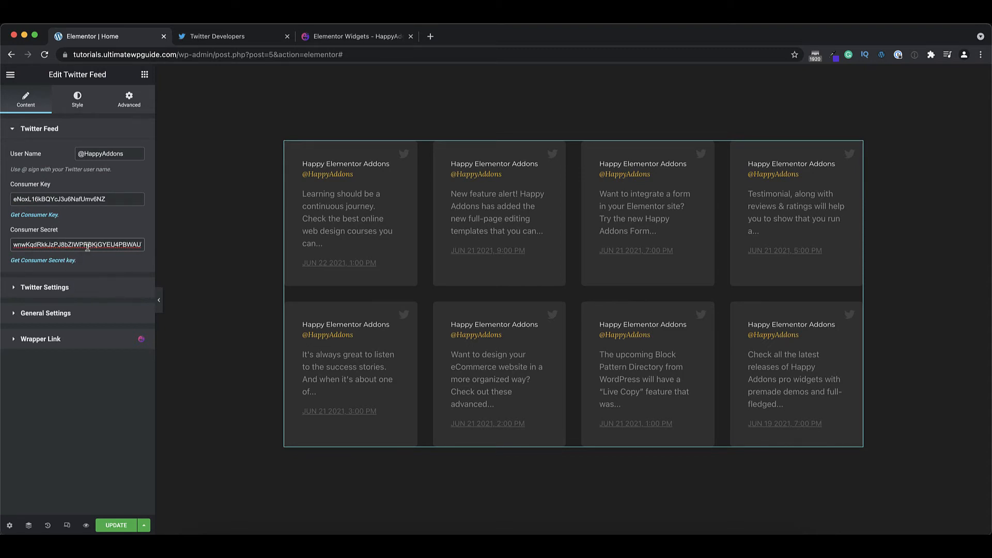
Look up the consumer keys of The Ultimate Wordpress Guide app in the Twitter developer portal, and return to the widget's consumer key field
click(209, 38)
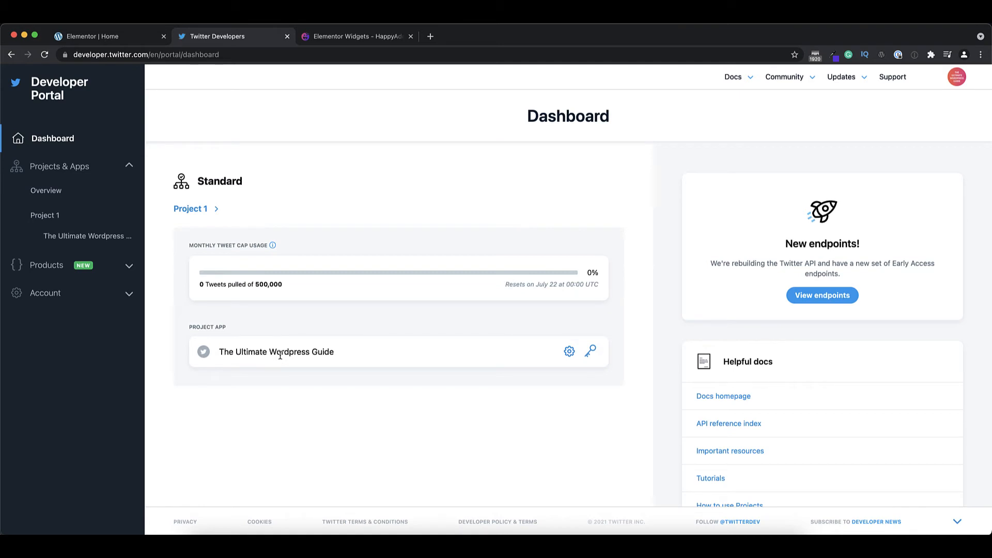
click(591, 354)
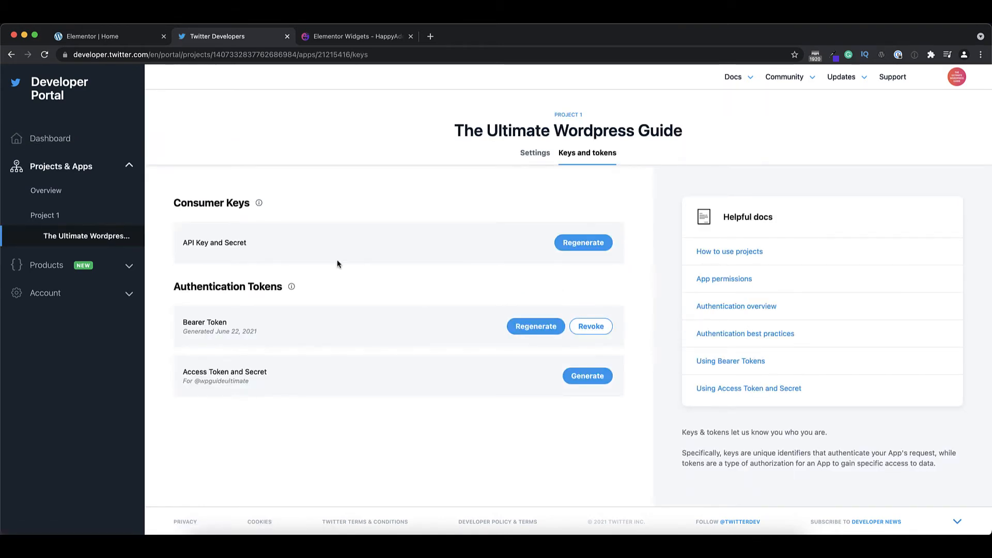
drag(249, 204, 175, 203)
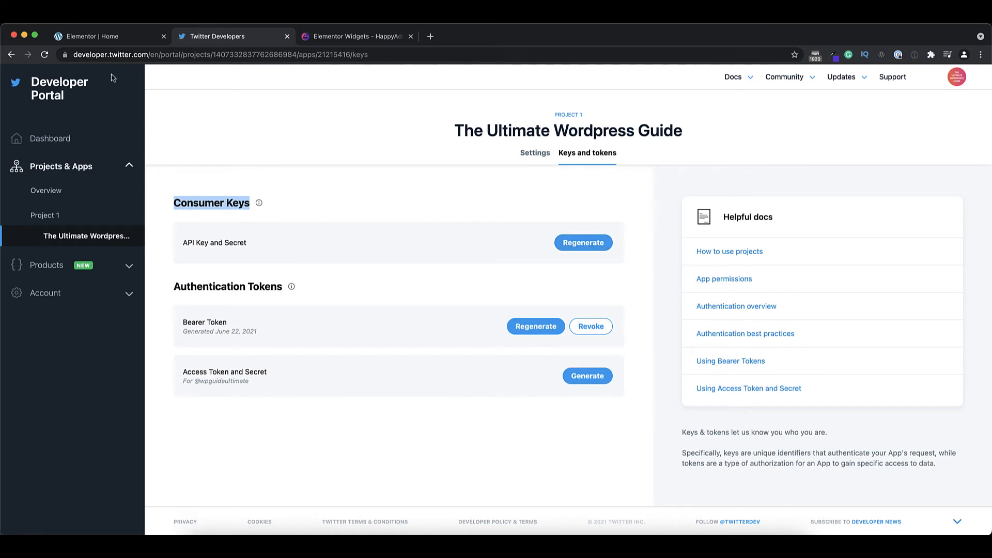
click(113, 42)
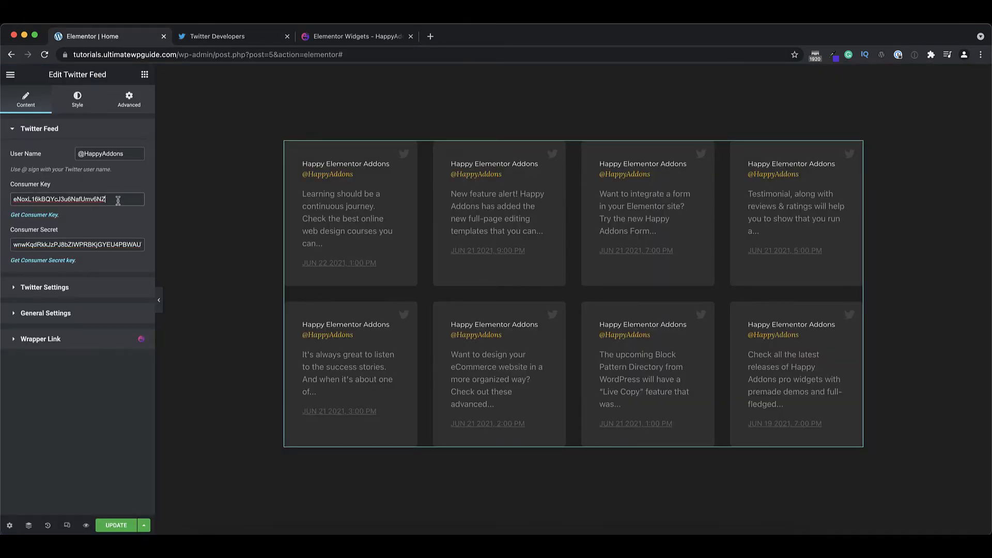
drag(117, 199, 2, 199)
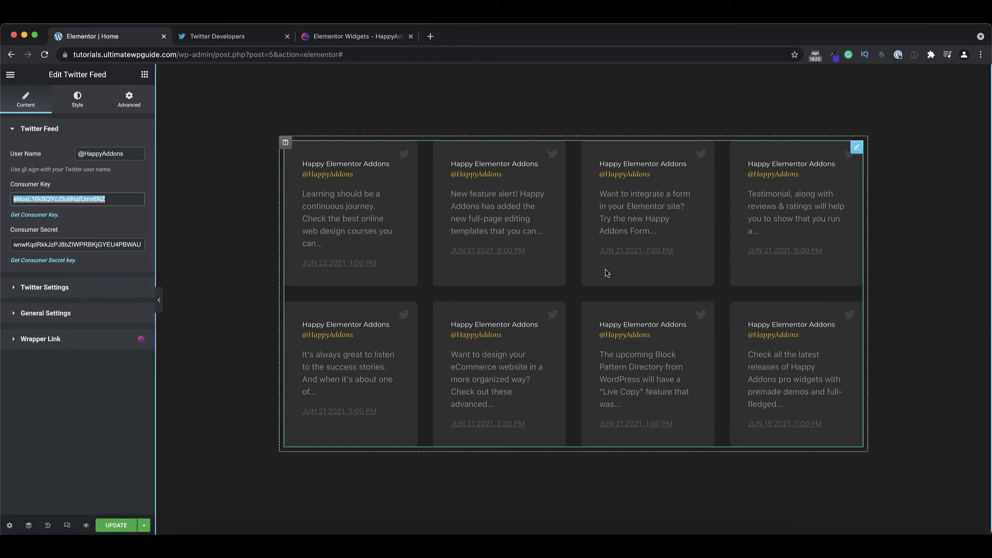
Check the tweet sorting options, arrange the Twitter feed in 3 columns and set the number of tweets to 6
click(80, 288)
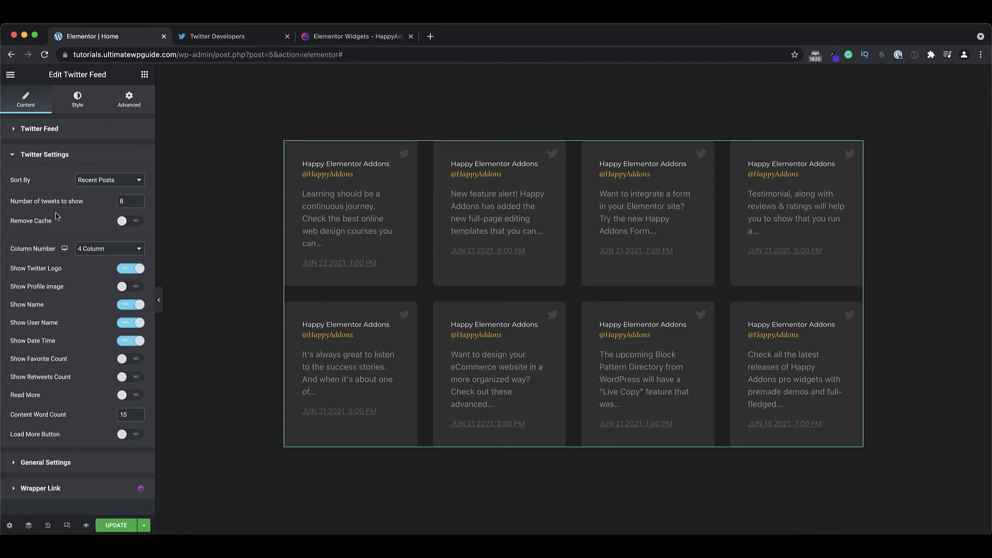
click(124, 180)
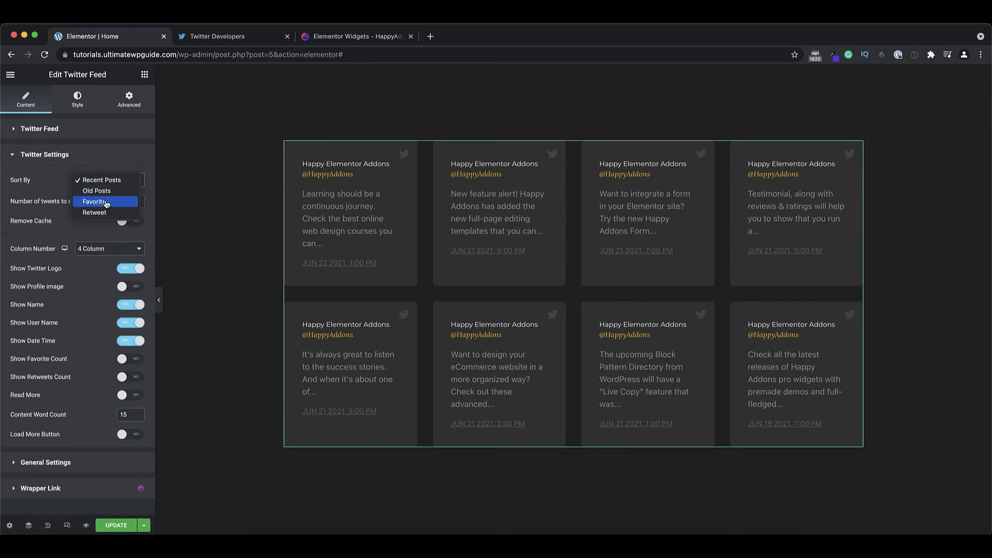
click(89, 235)
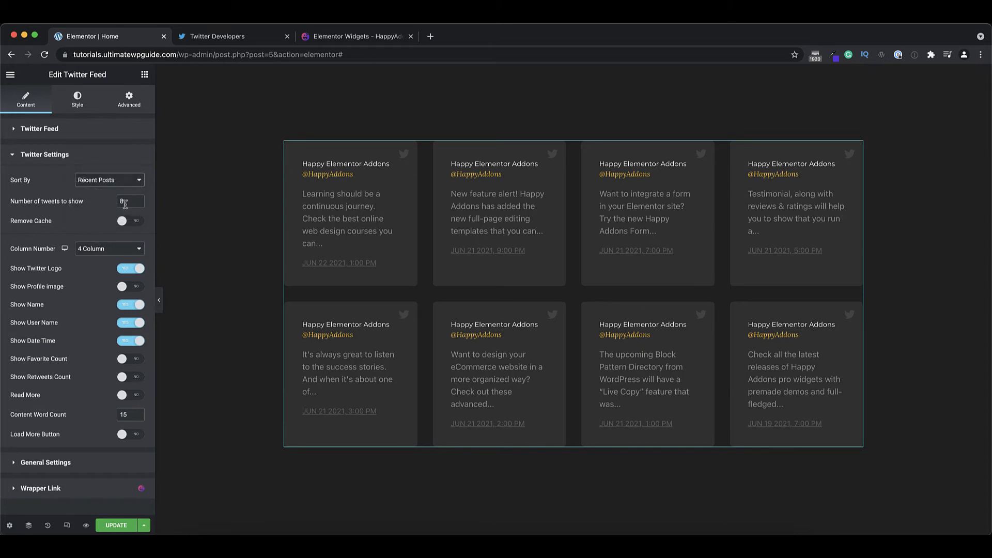
click(117, 251)
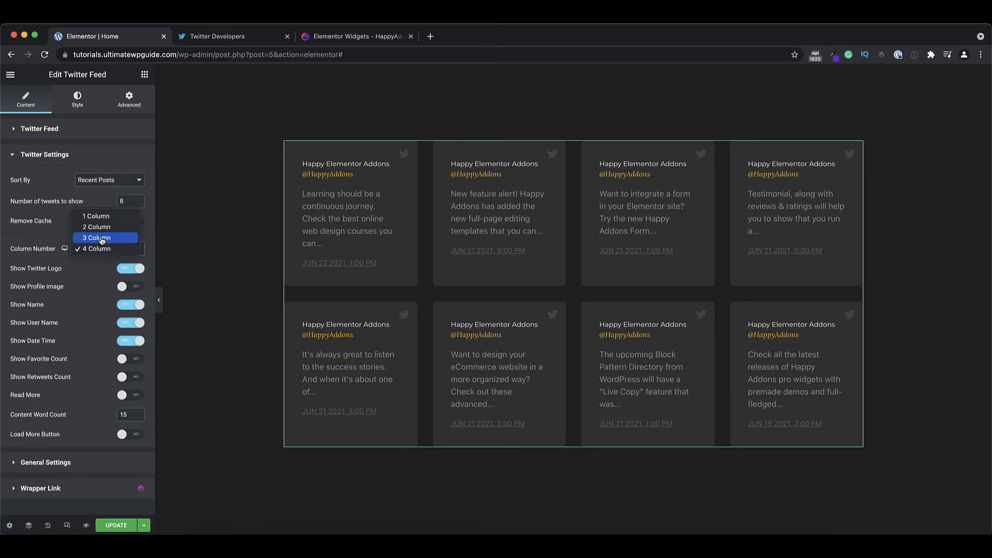
click(102, 246)
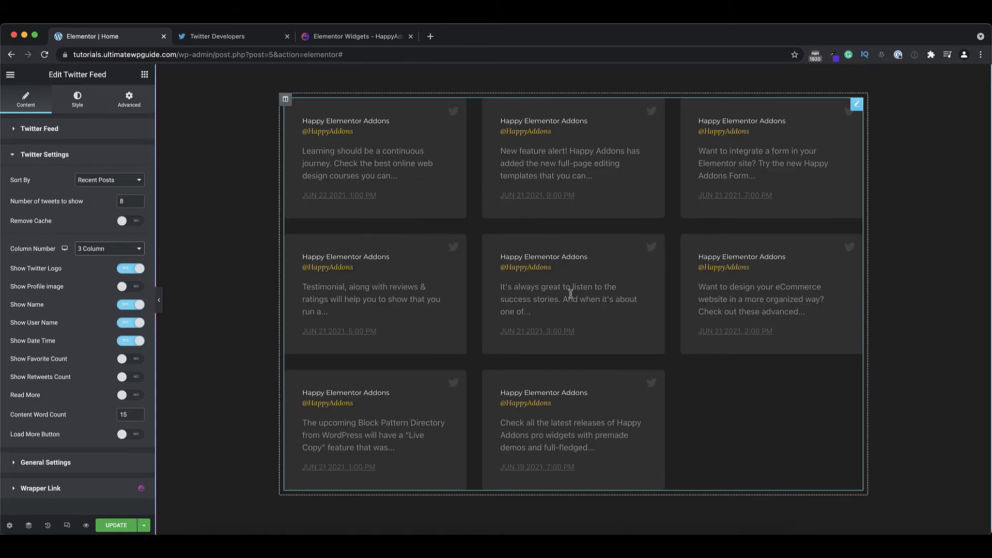
drag(127, 201, 110, 204)
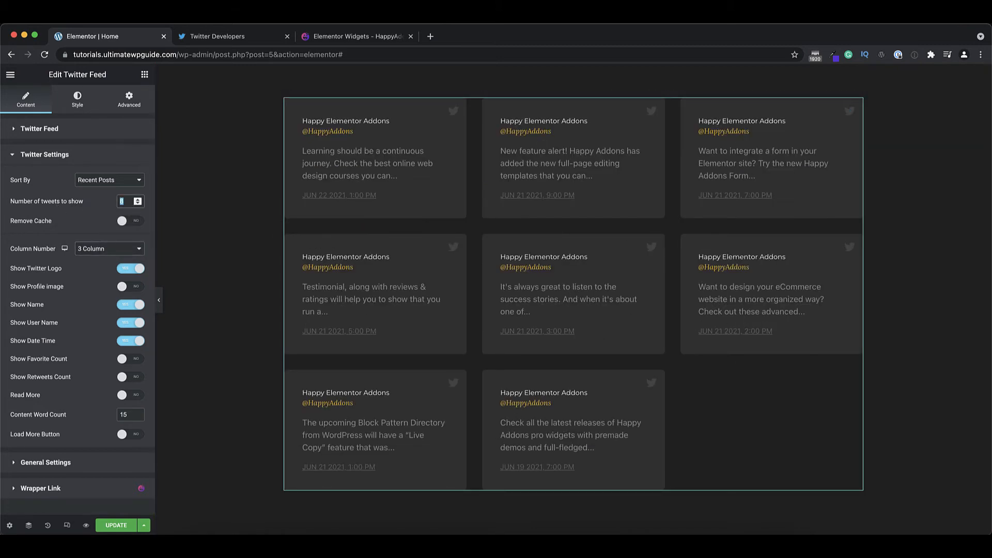
text(6)
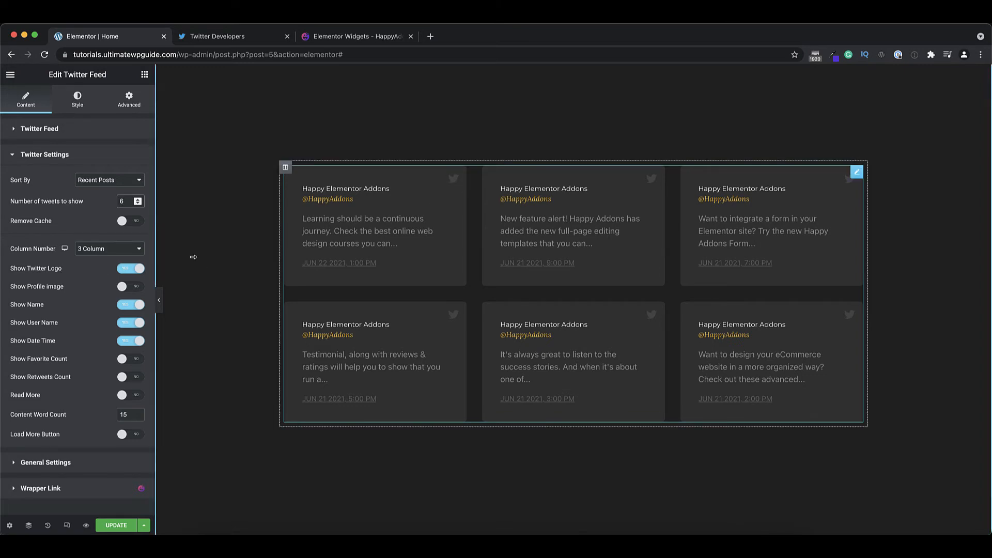
Show the favorite count on the tweets, trying out the profile image, retweets count and Read More link without keeping them
click(133, 287)
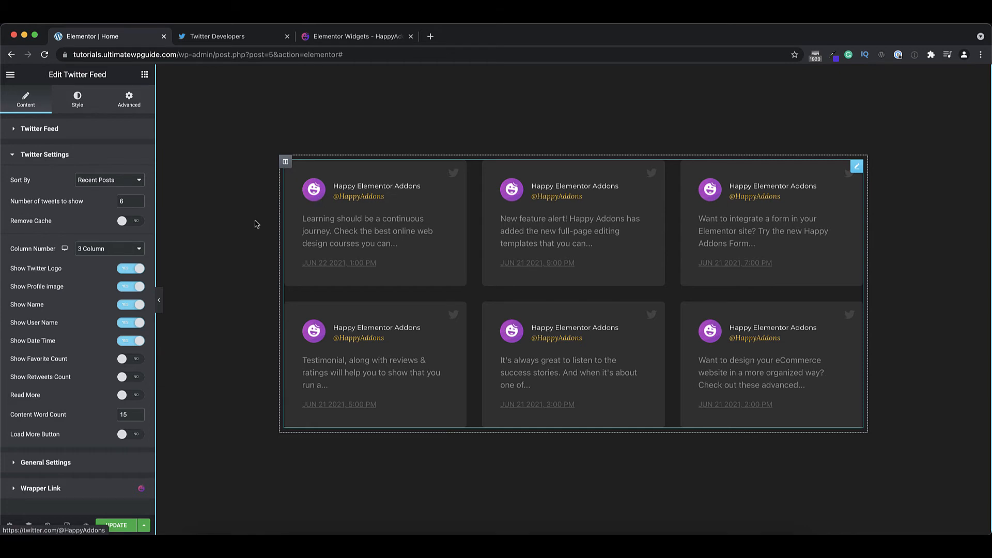
click(129, 288)
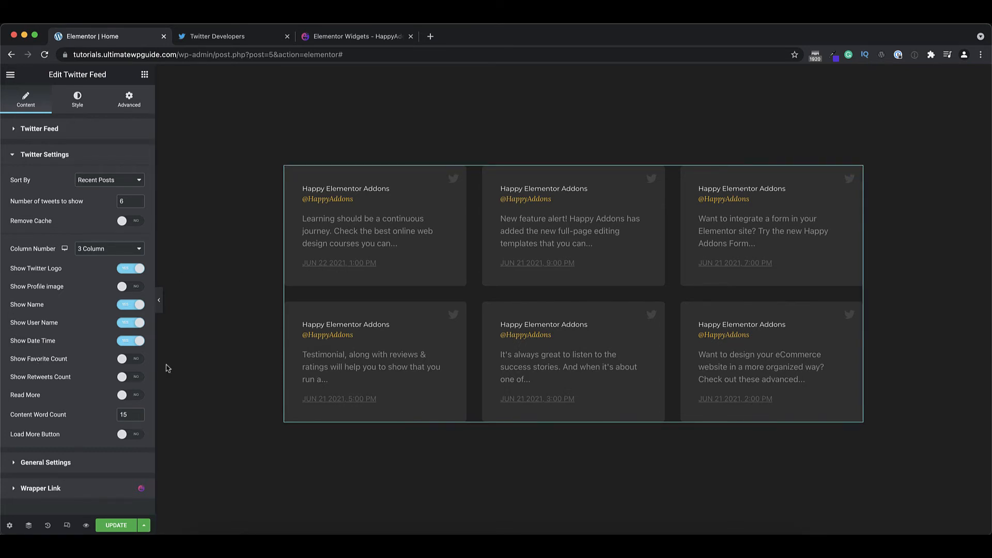
click(132, 359)
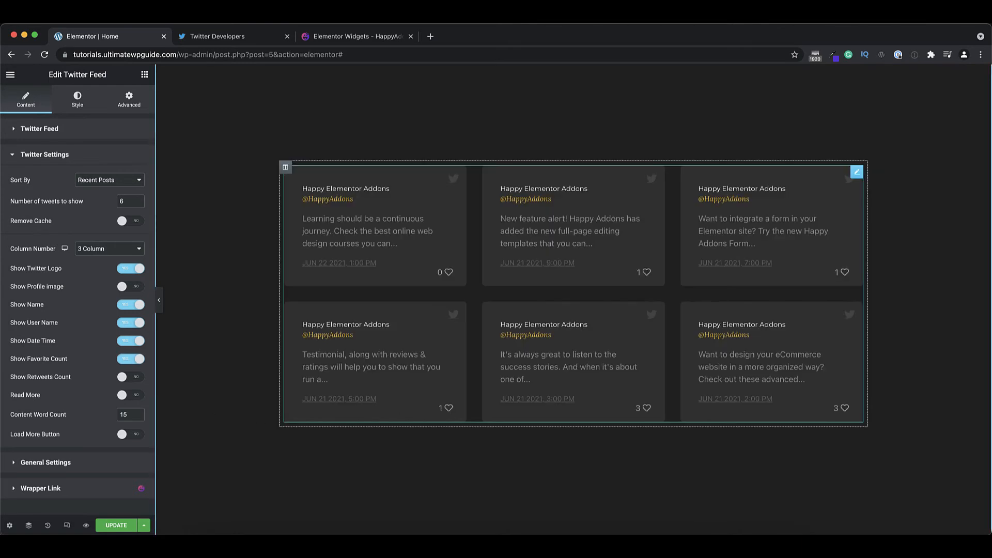
click(132, 377)
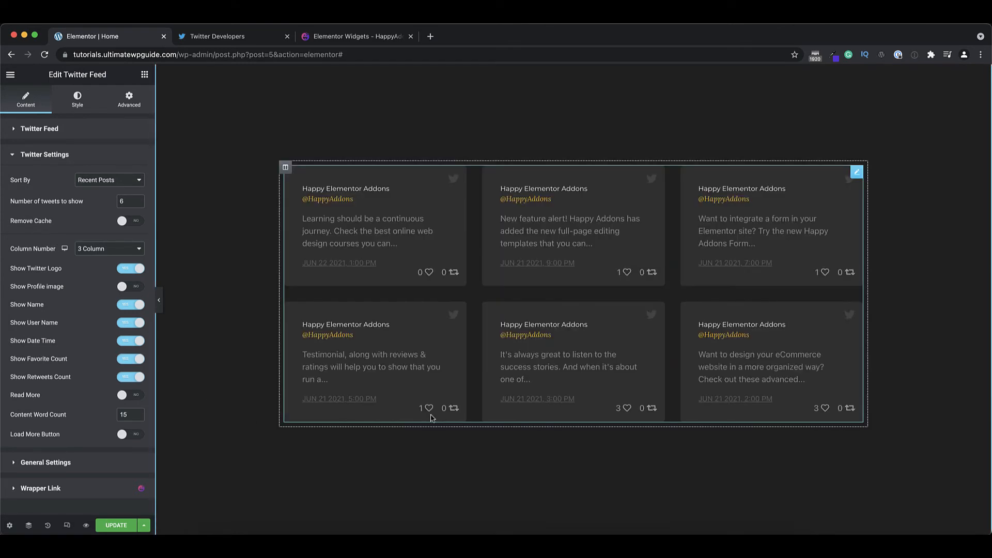
click(132, 394)
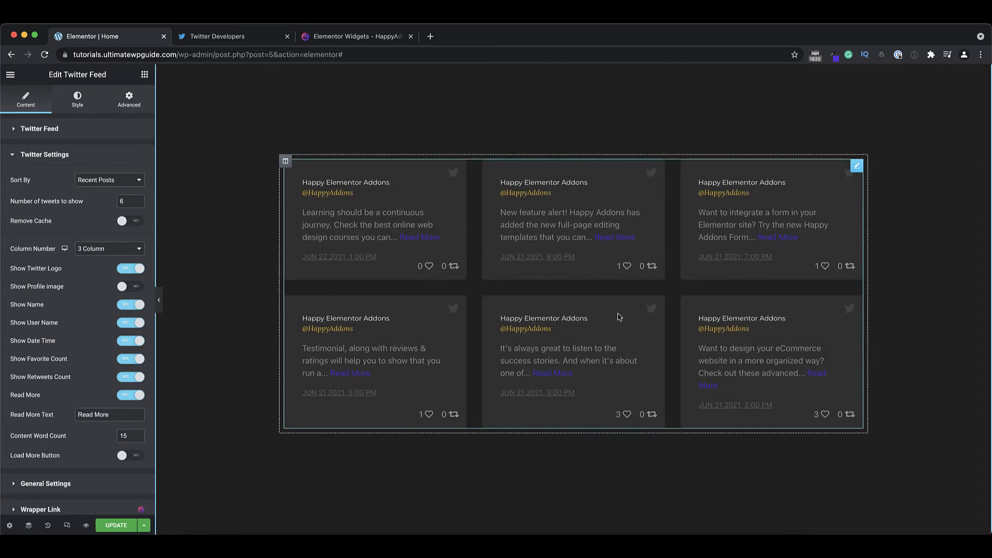
click(126, 397)
click(129, 379)
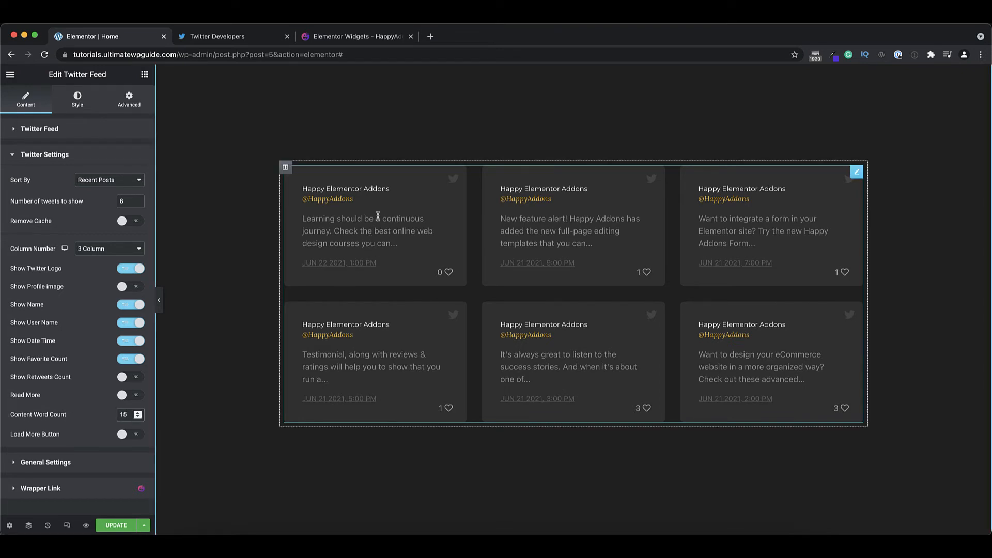
Set the tweets' content word count to 20 and enable the Load More button below the feed
double_click(120, 415)
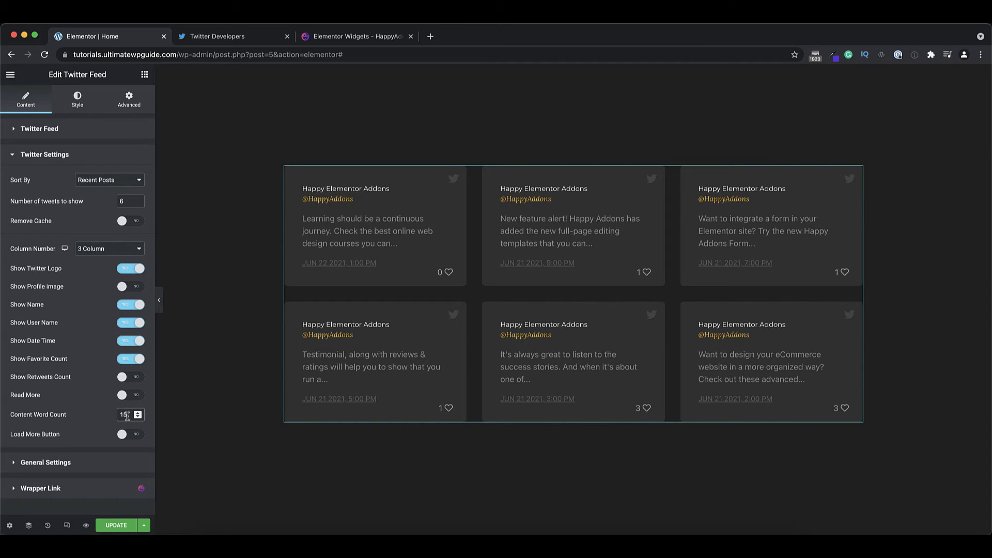
text(20)
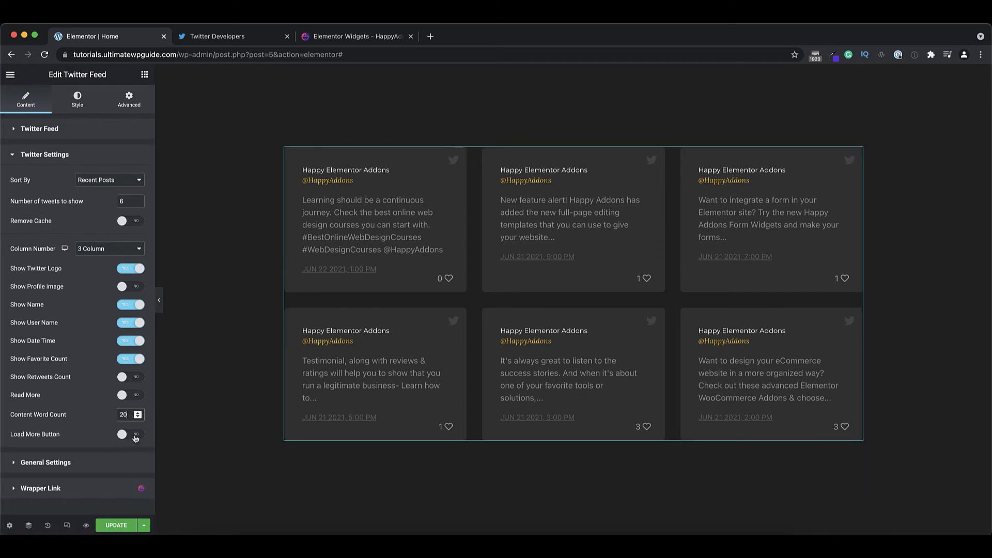
click(135, 436)
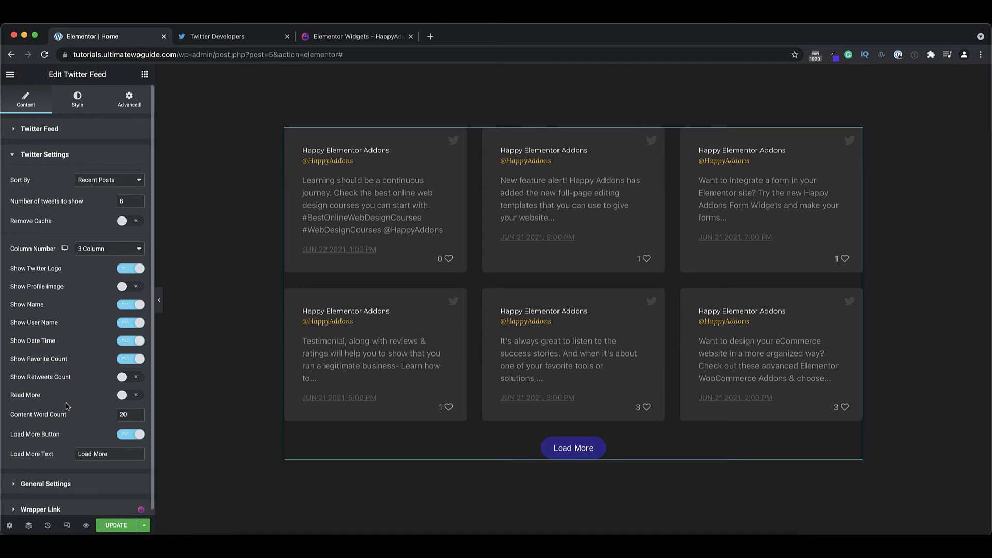
Try center and right content alignment and center and left footer alignment, restore both, and place the user info below the tweet text
click(80, 483)
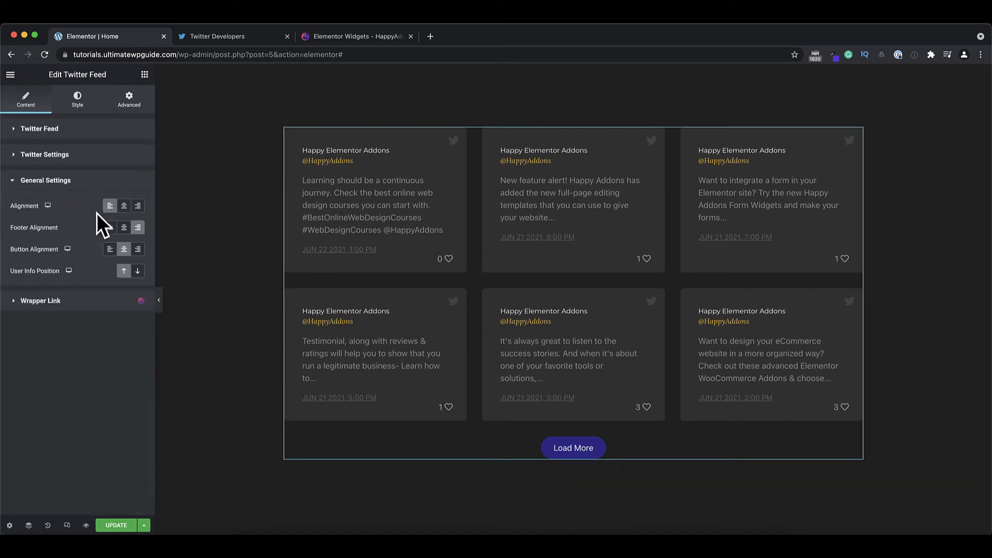
click(124, 206)
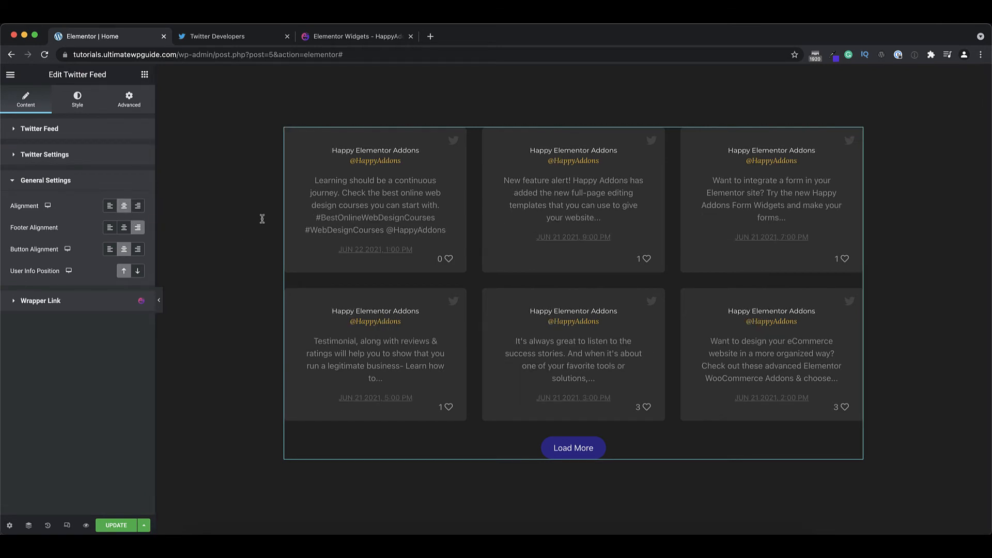
click(138, 206)
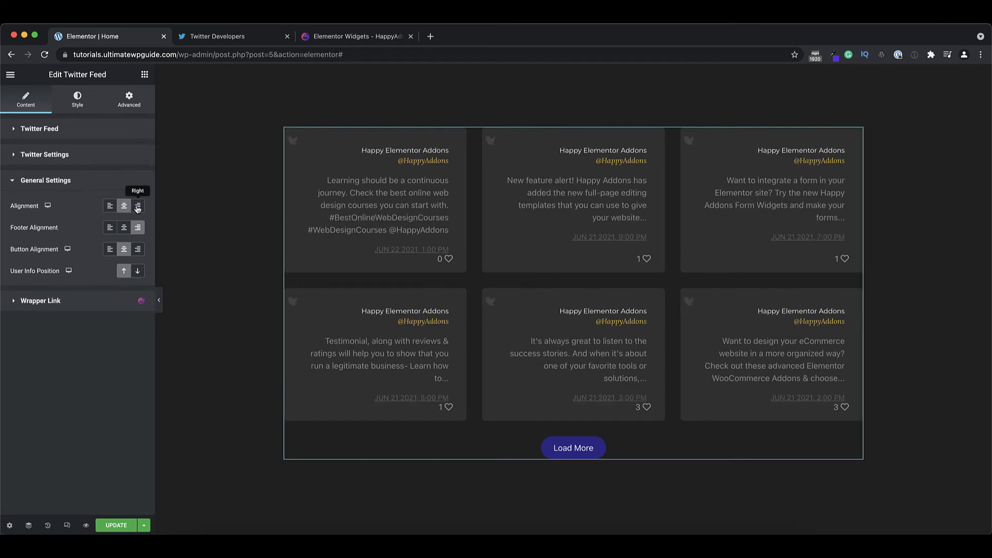
click(110, 206)
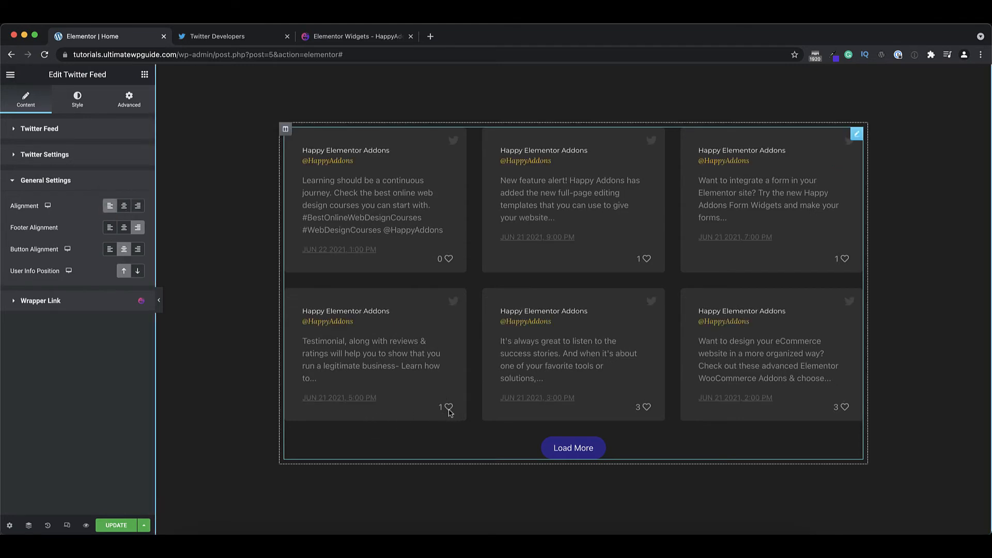
click(124, 230)
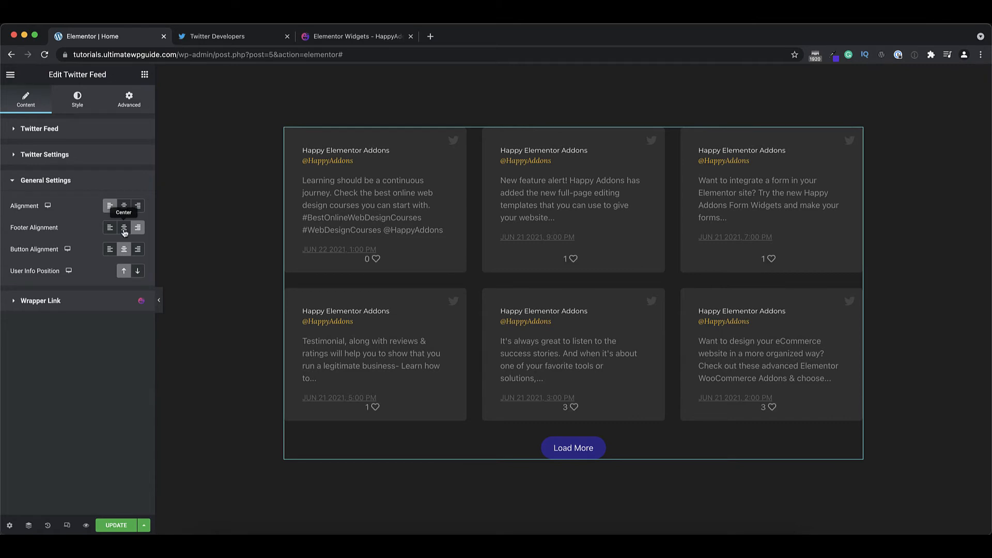
click(110, 229)
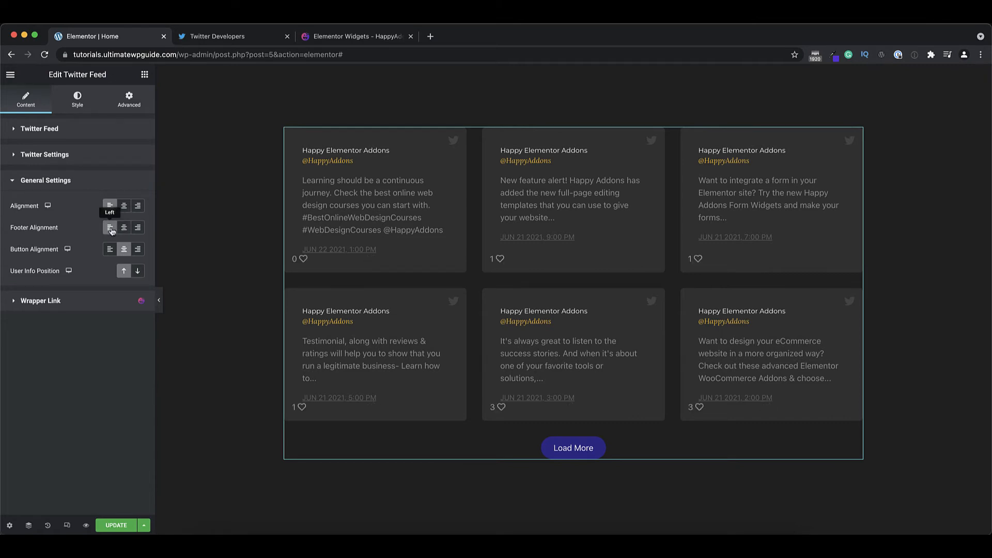
click(138, 229)
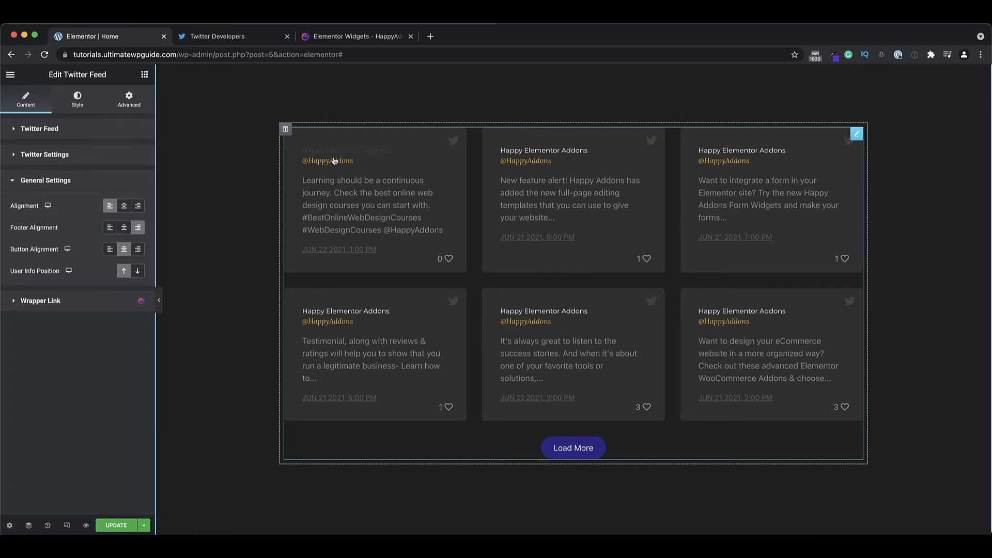
click(137, 269)
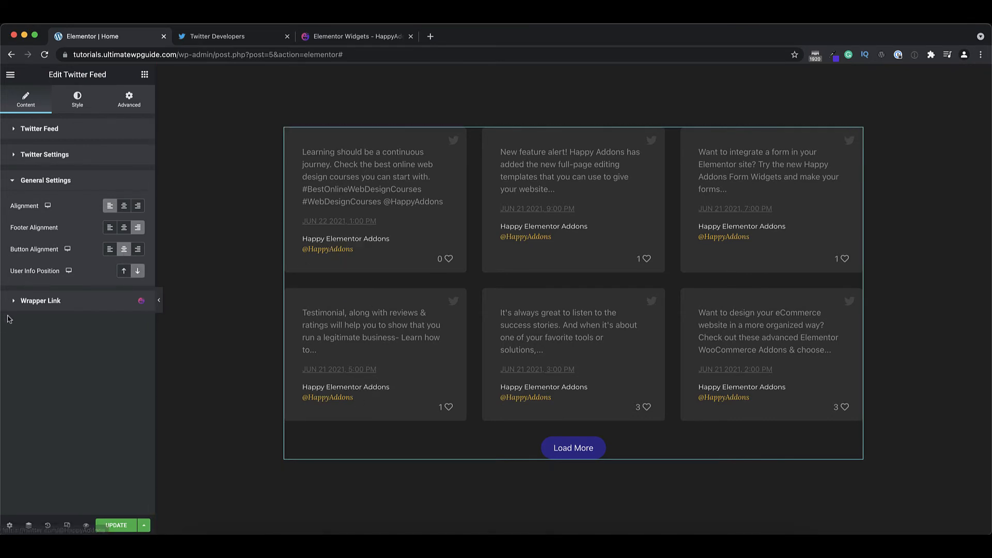
Review the Twitter feed's Common style settings, from tweet spacing and padding down to the content glassy effect
click(81, 100)
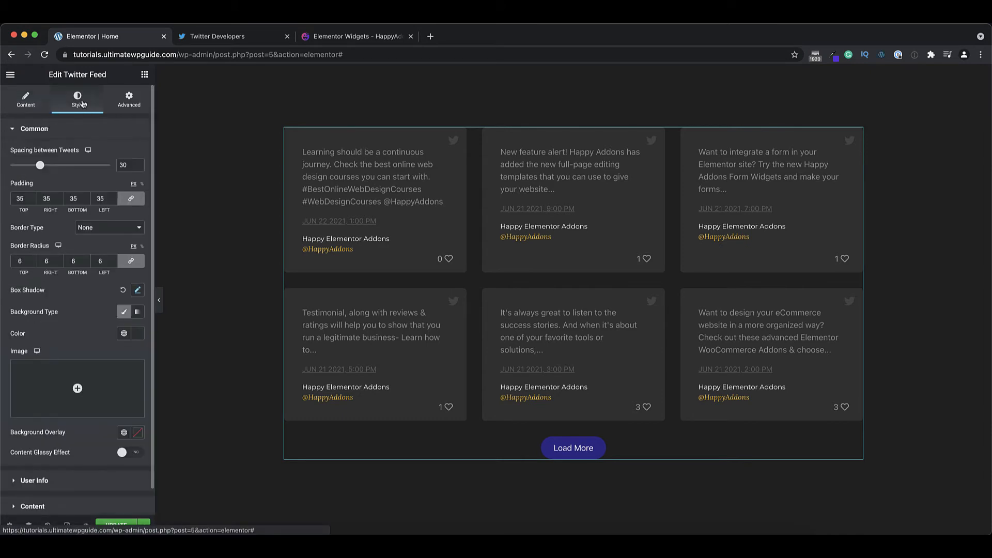
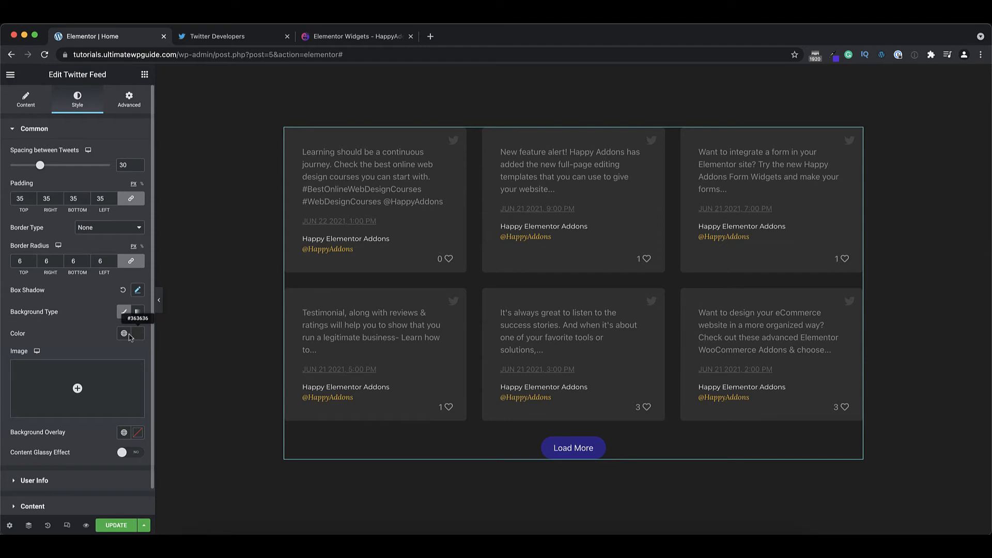
scroll(69, 345, down, 1)
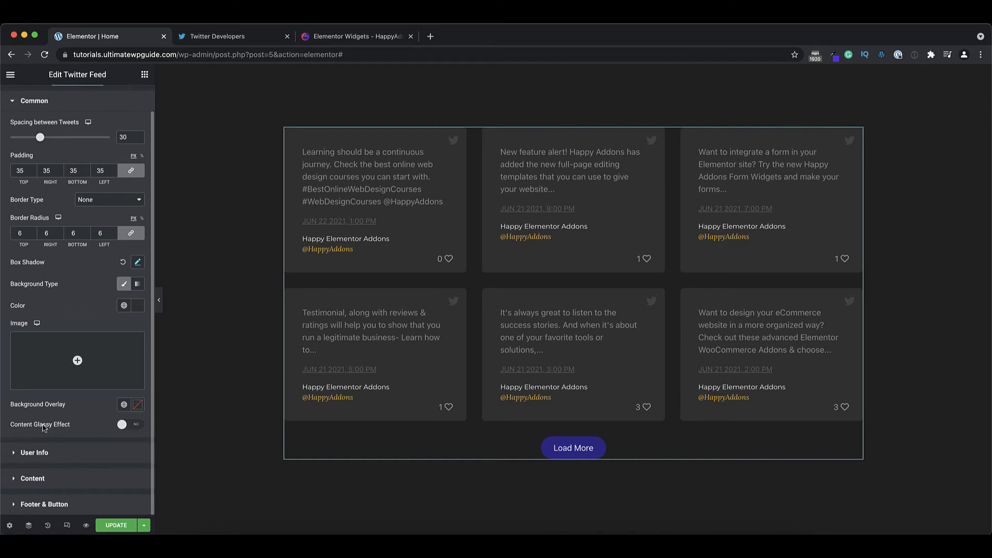
Try the content glassy effect on the tweets and turn it back off
click(130, 426)
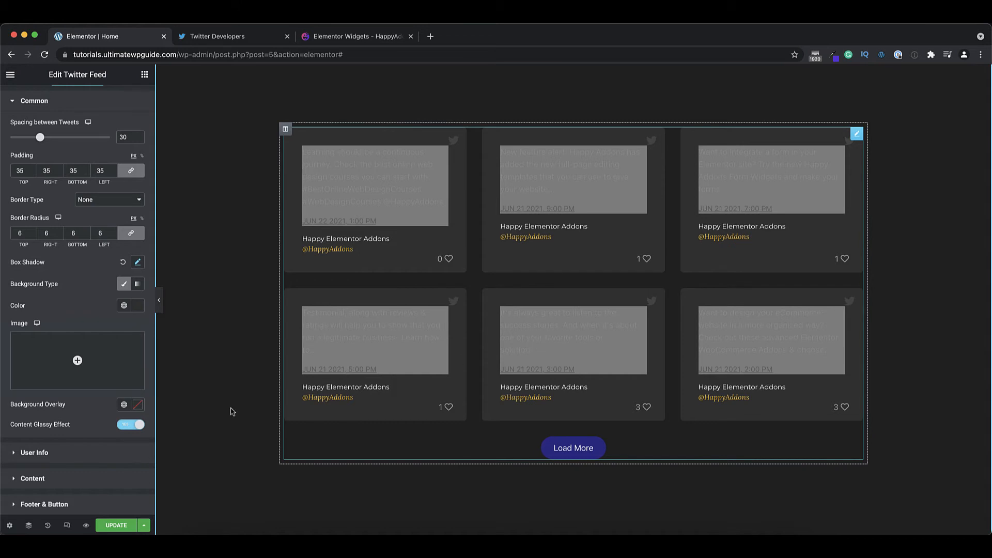
click(130, 425)
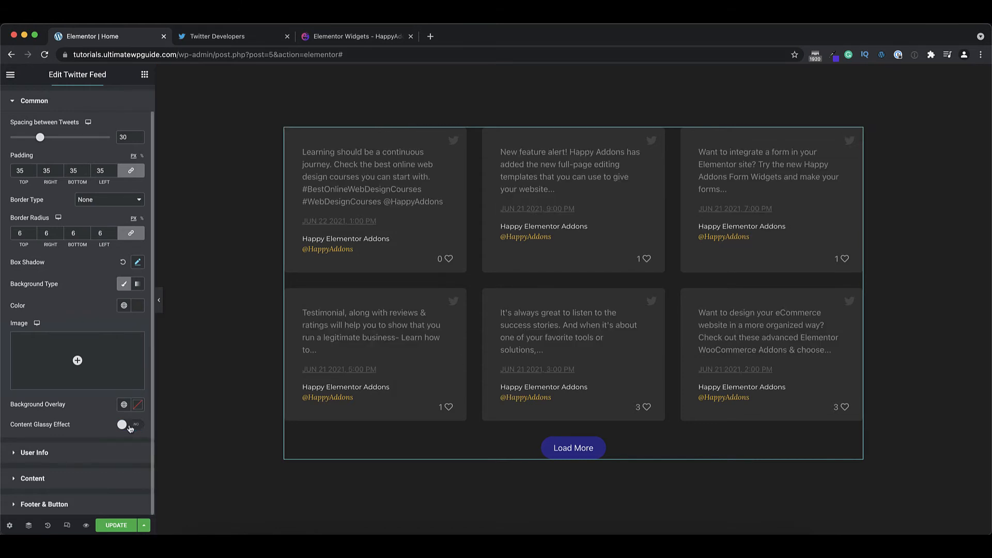
Set the Twitter icon color in the User Info style to bright blue (#00AEFD)
click(62, 455)
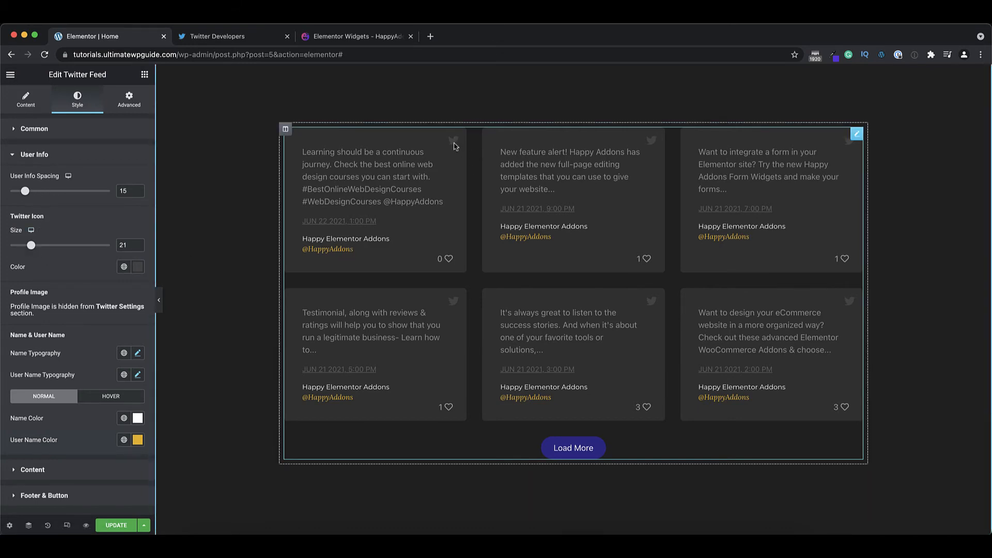
click(137, 267)
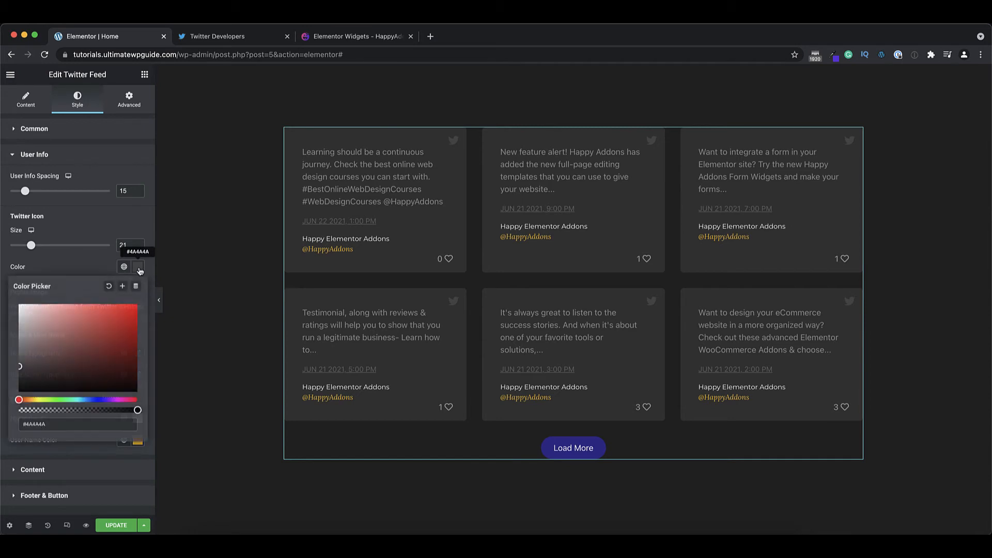
drag(19, 400, 85, 401)
drag(21, 367, 144, 308)
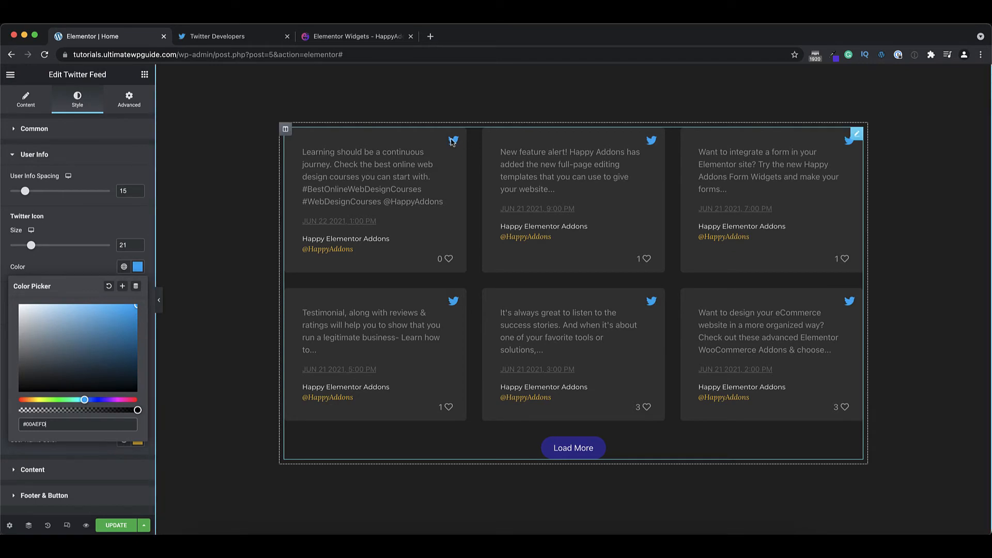
click(94, 269)
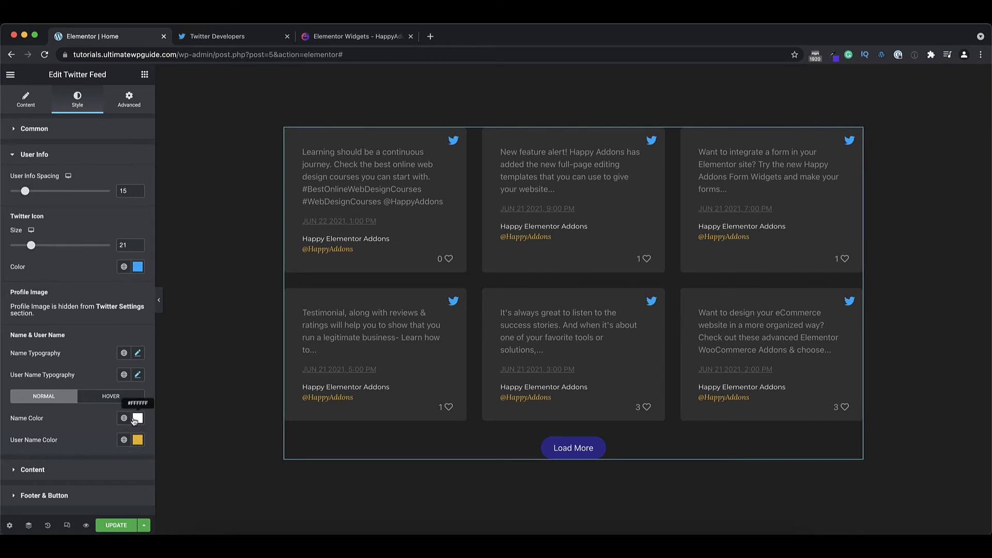
Change the normal-state user name color on the tweets to light blue (#06B5F2)
click(137, 440)
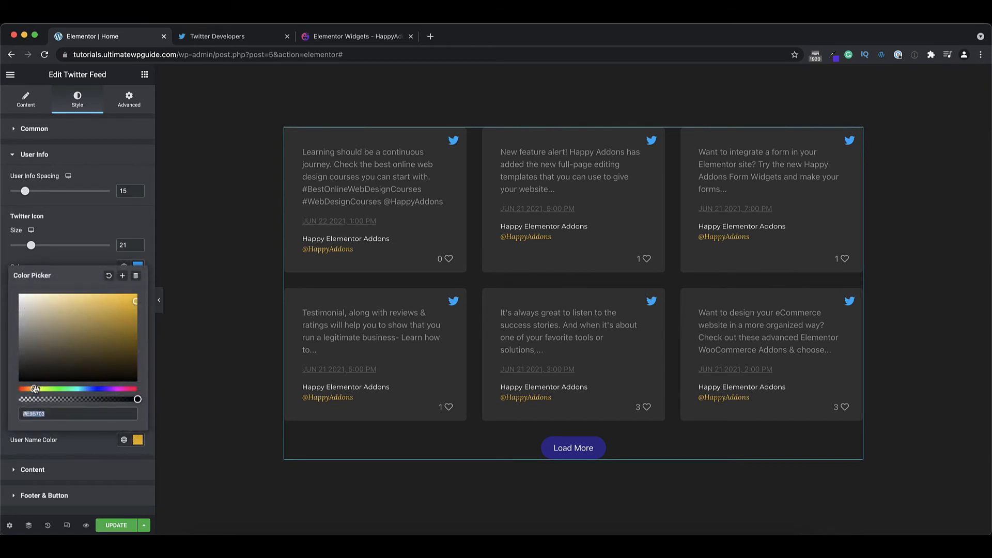
drag(36, 389, 84, 389)
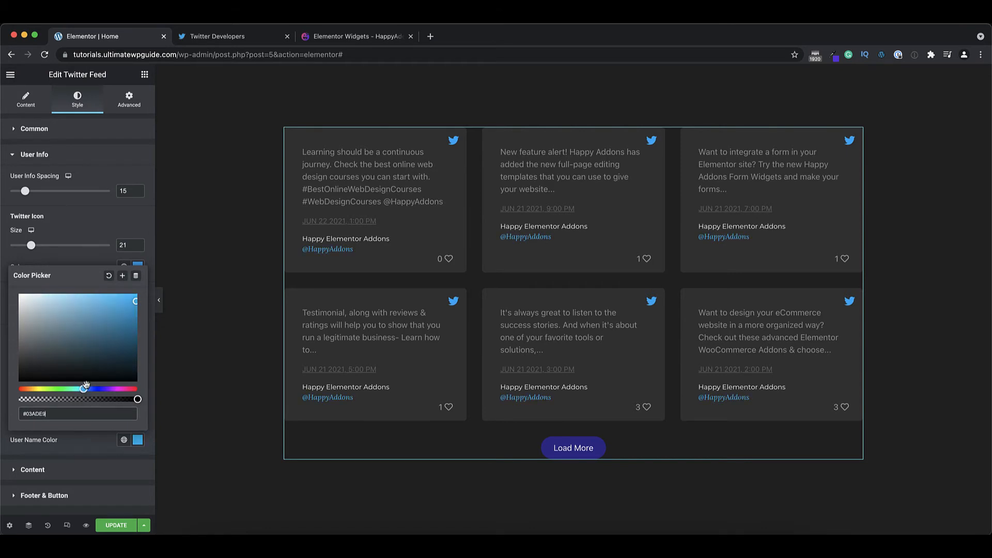
drag(136, 302, 135, 298)
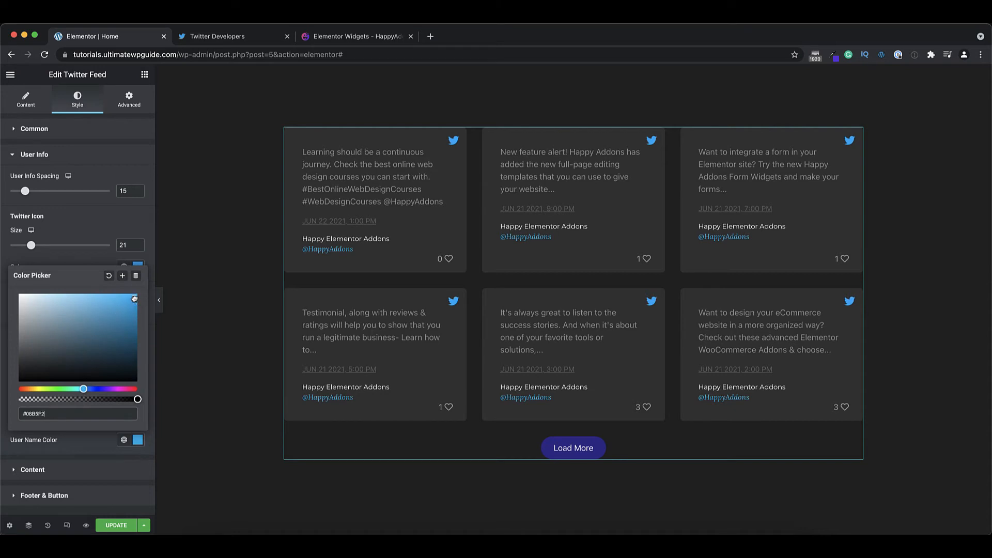
click(78, 263)
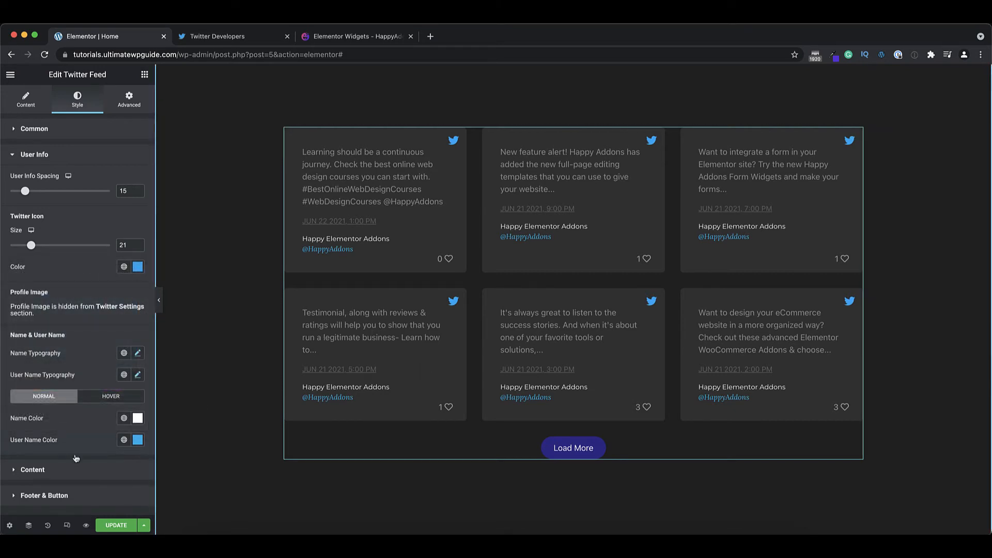
Enable the Read More link for the tweets and show its typography and color options in the Content style settings
click(67, 472)
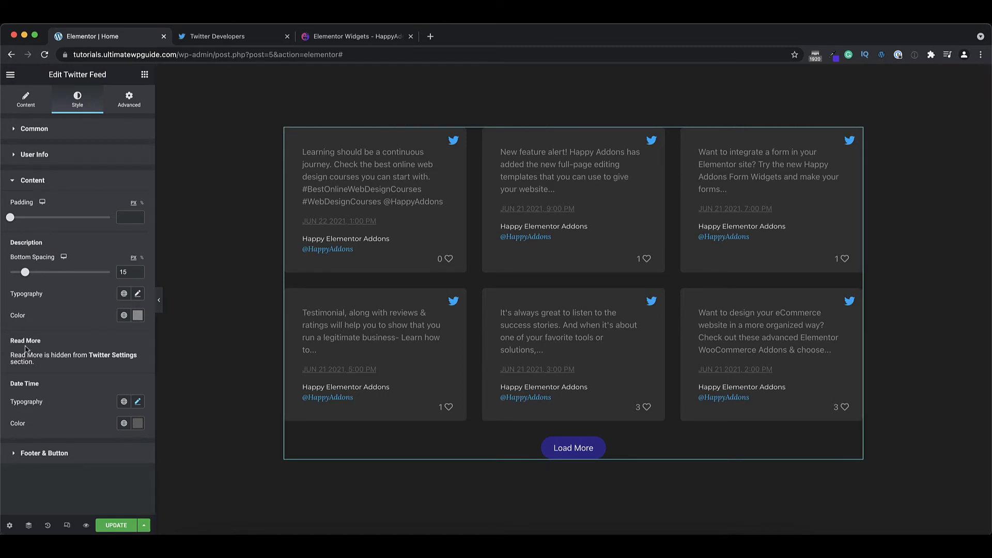
drag(11, 356, 138, 366)
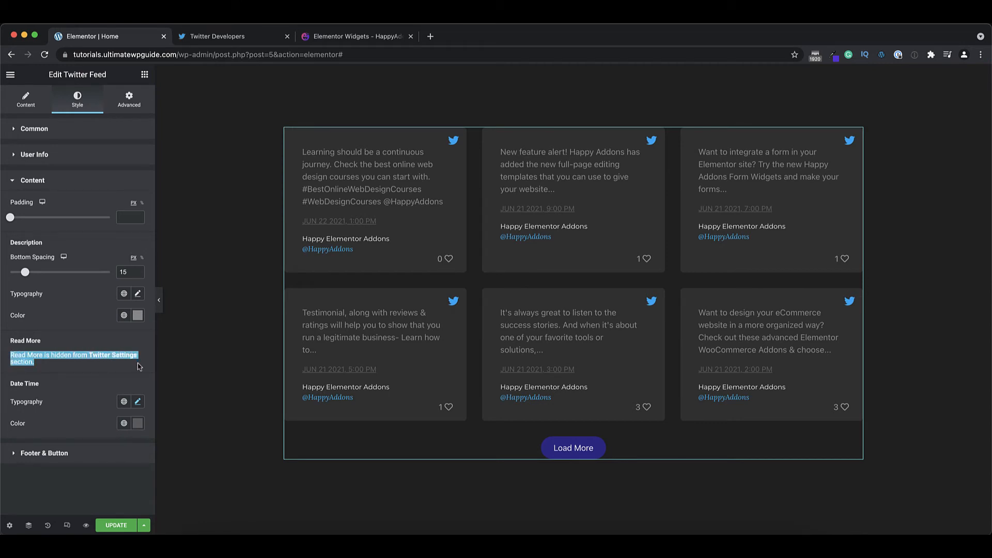
click(27, 99)
click(80, 288)
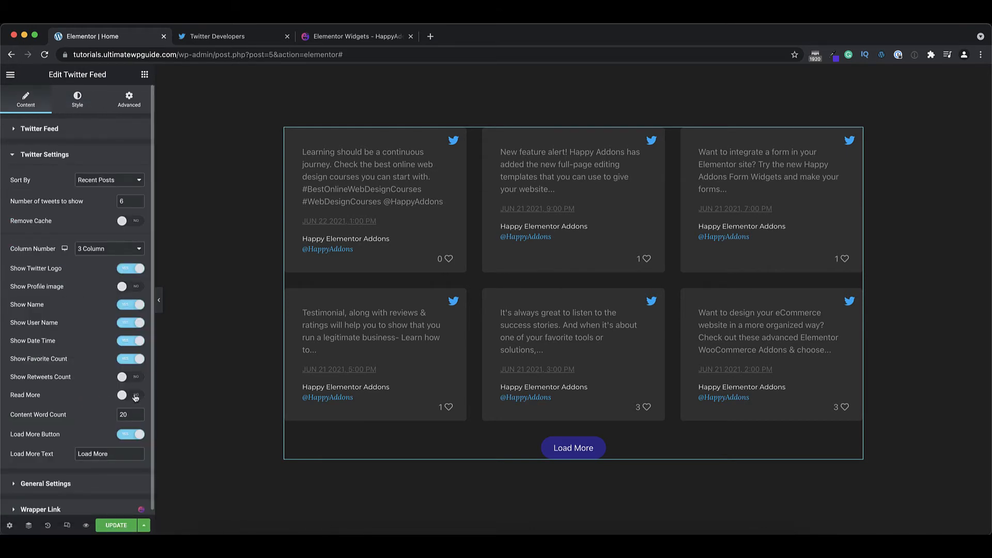
click(132, 396)
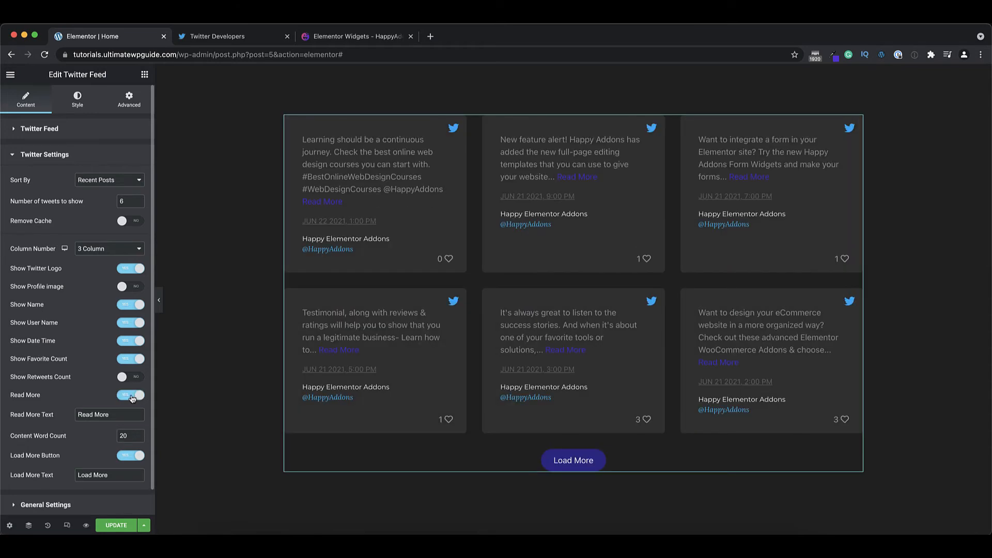
click(74, 103)
scroll(77, 372, down, 1)
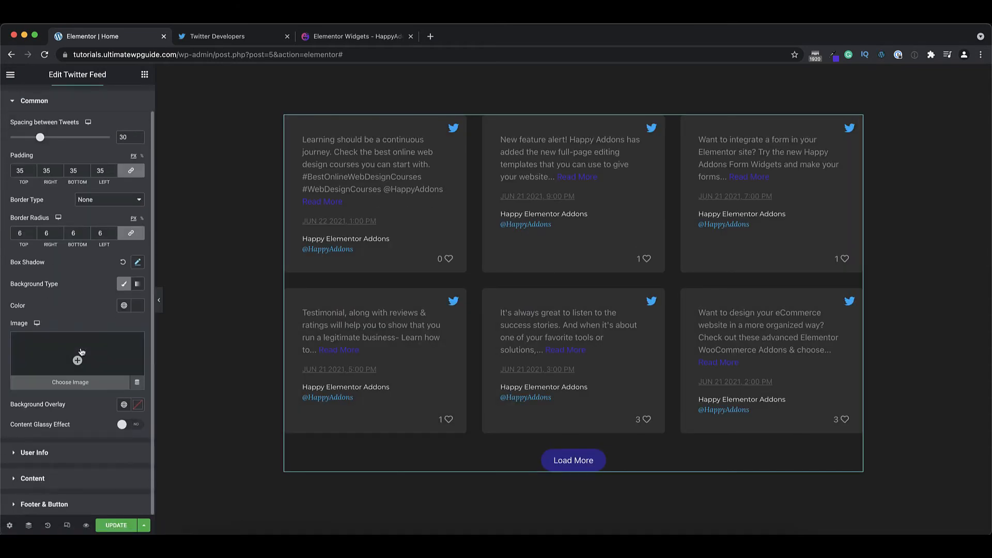
click(65, 480)
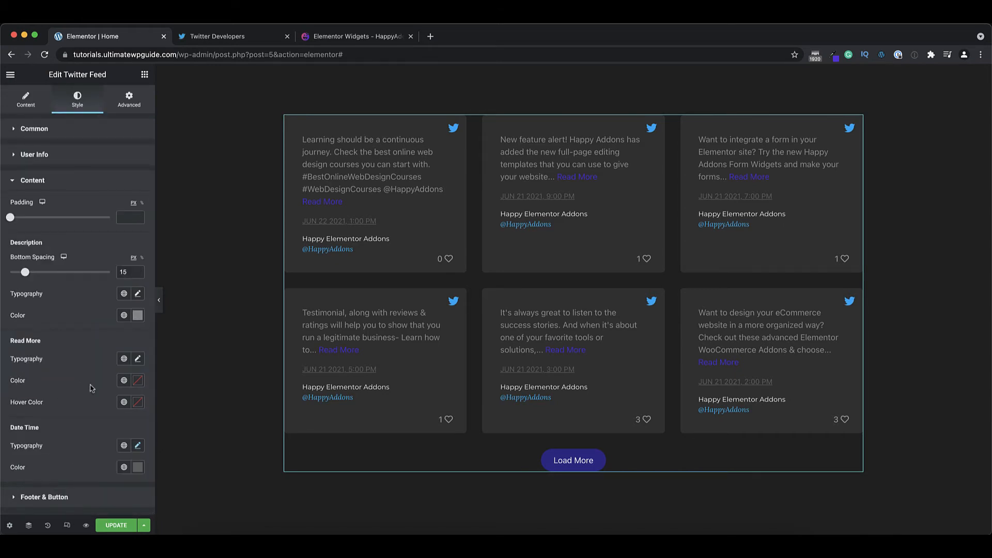
Disable the tweets' Read More link again and return to the Content style settings
click(25, 102)
click(60, 288)
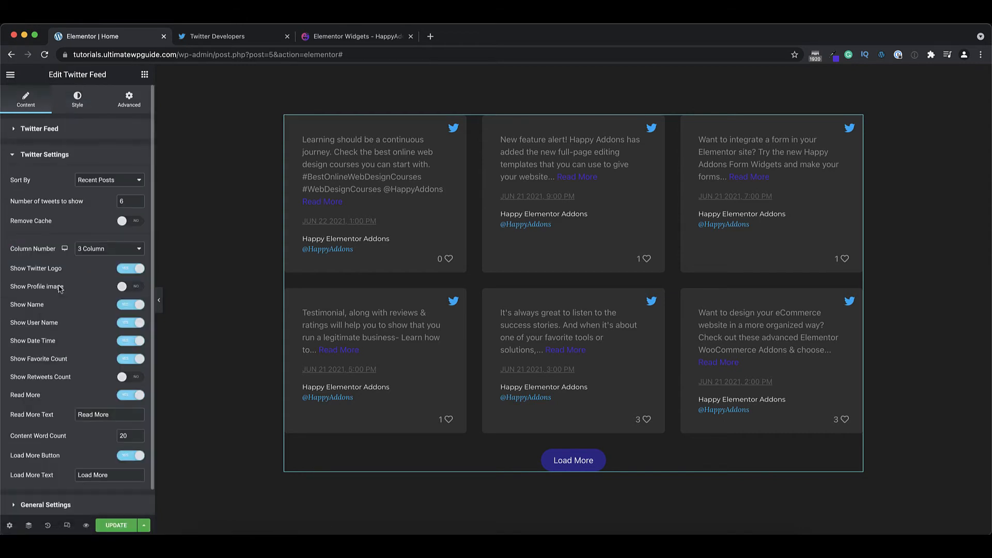
click(130, 394)
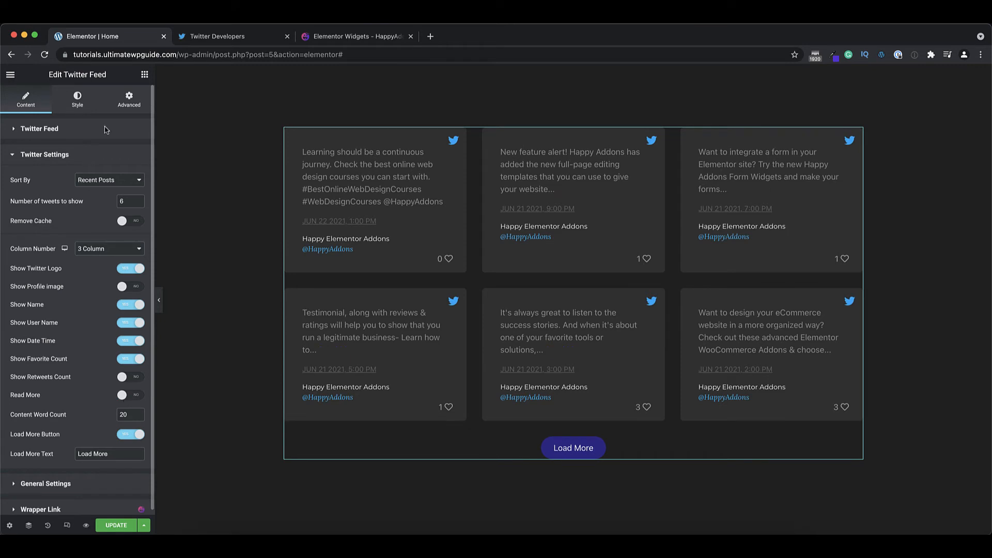
click(77, 99)
scroll(77, 465, down, 1)
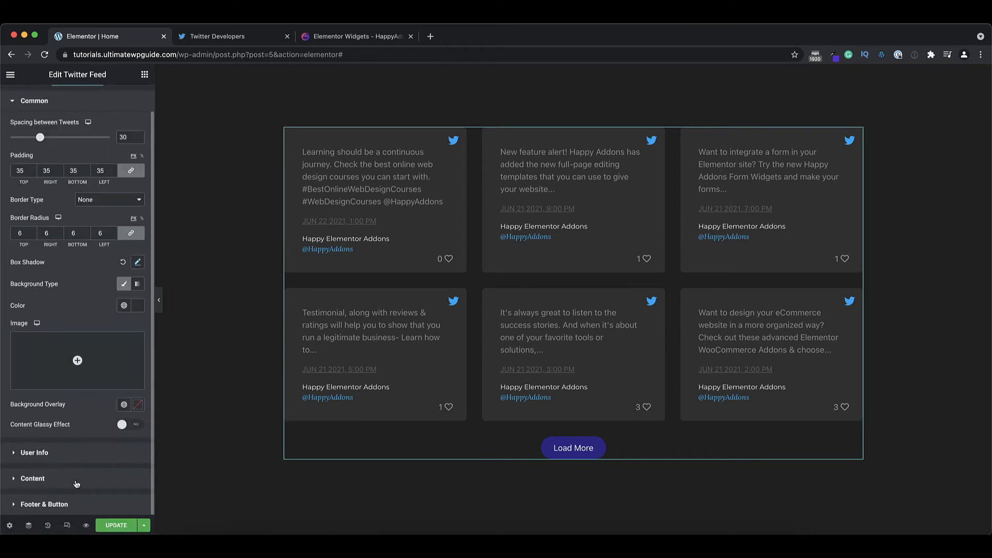
click(77, 483)
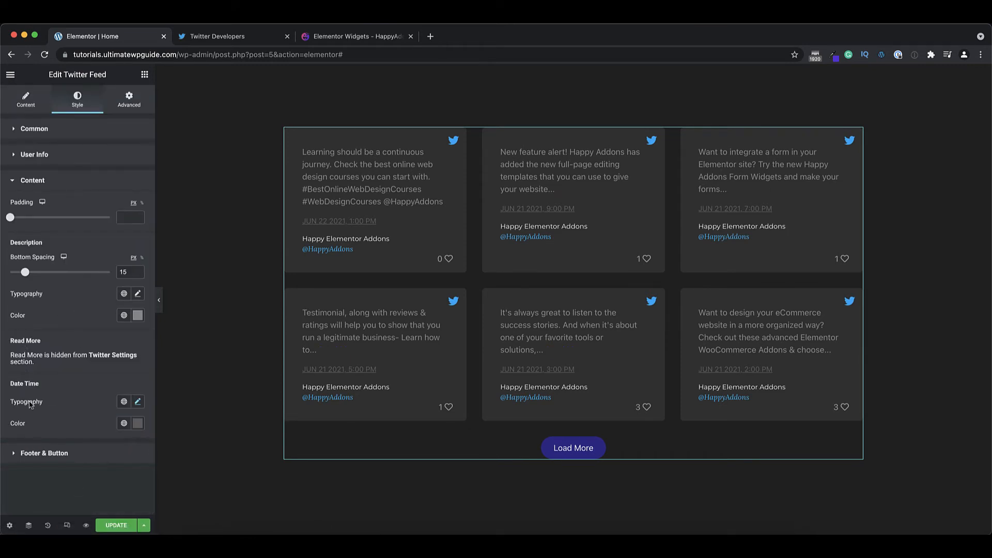
Set the Favorite & Retweet icon color in the footer style to light blue (#00C1F4)
click(51, 452)
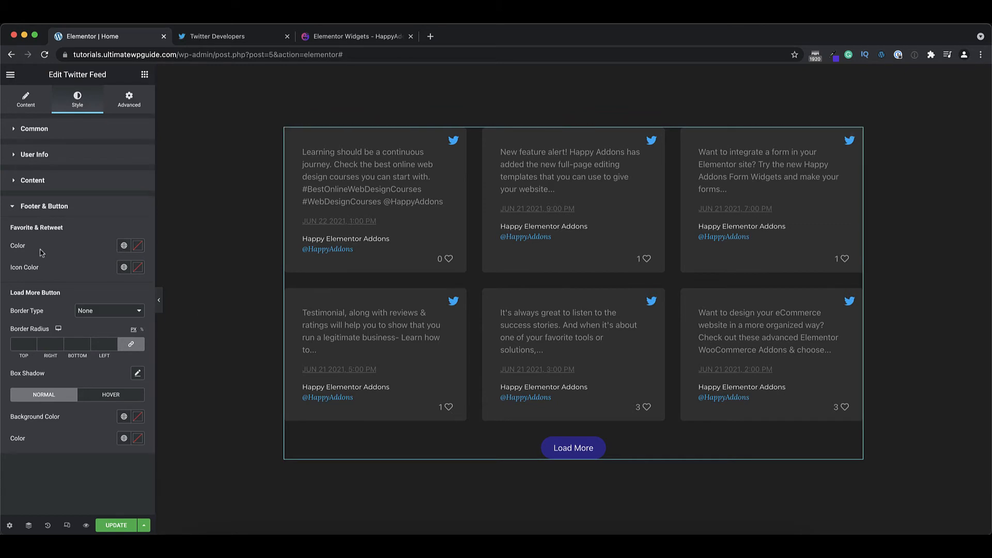
click(138, 268)
drag(19, 401, 82, 401)
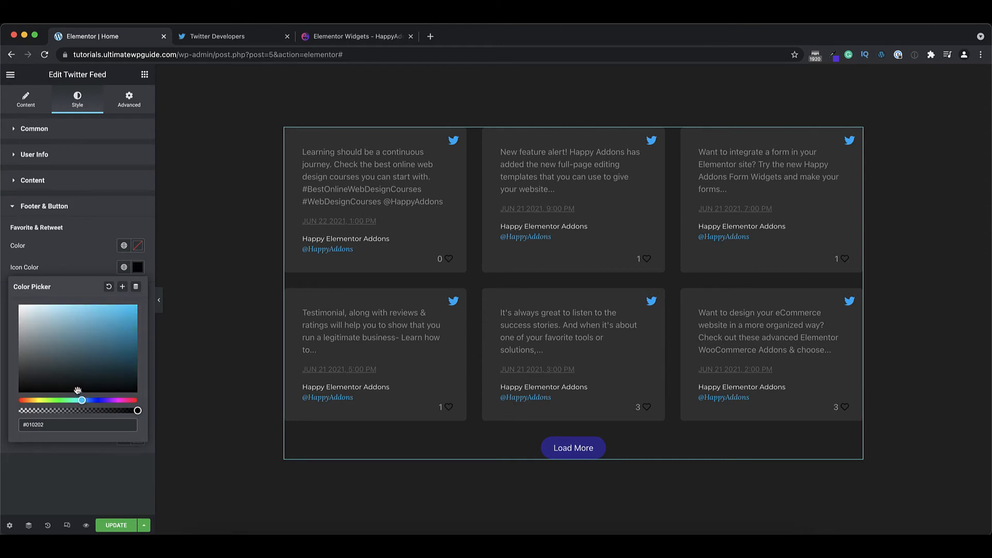
click(136, 309)
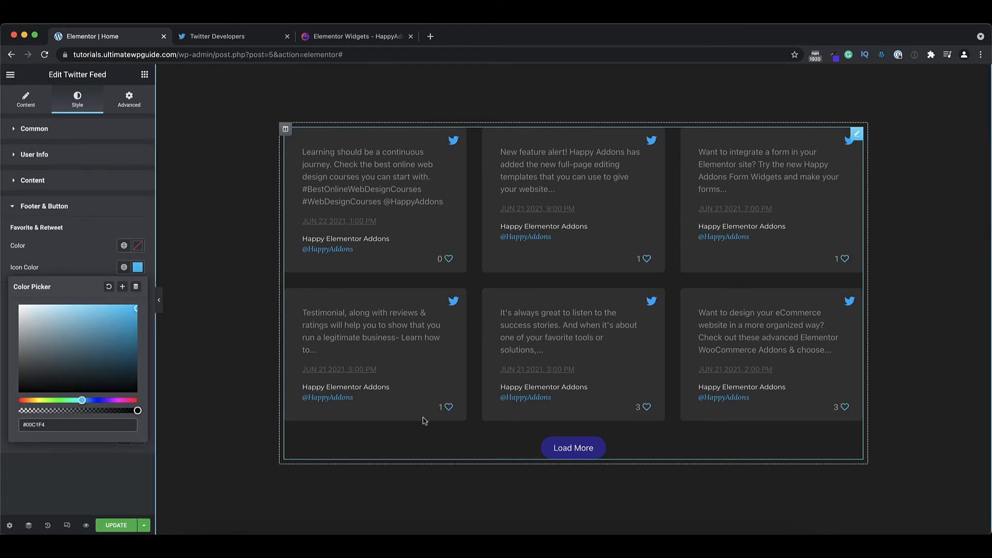
click(80, 265)
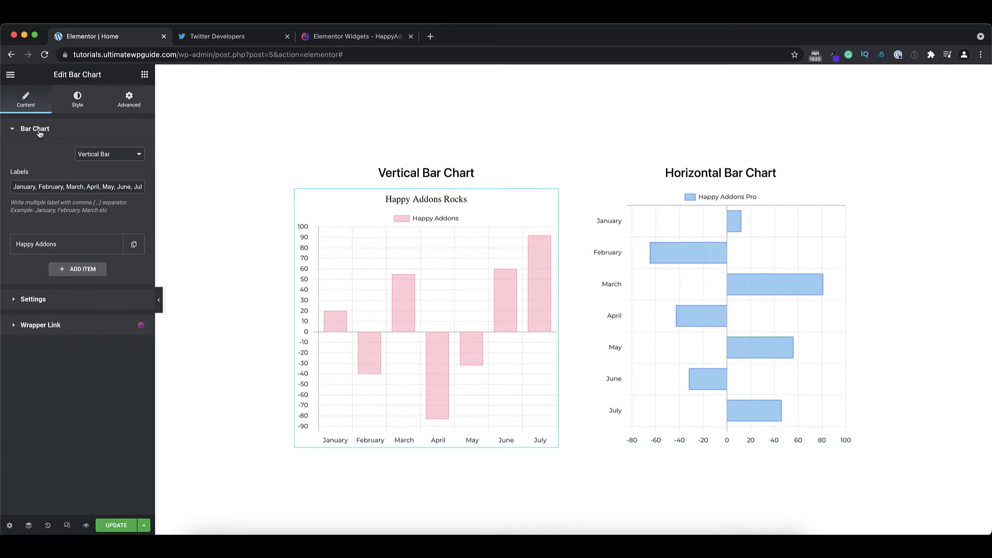
Review the vertical bar chart's orientation options, its month labels, and the label and data values of the Happy Addons item
click(118, 156)
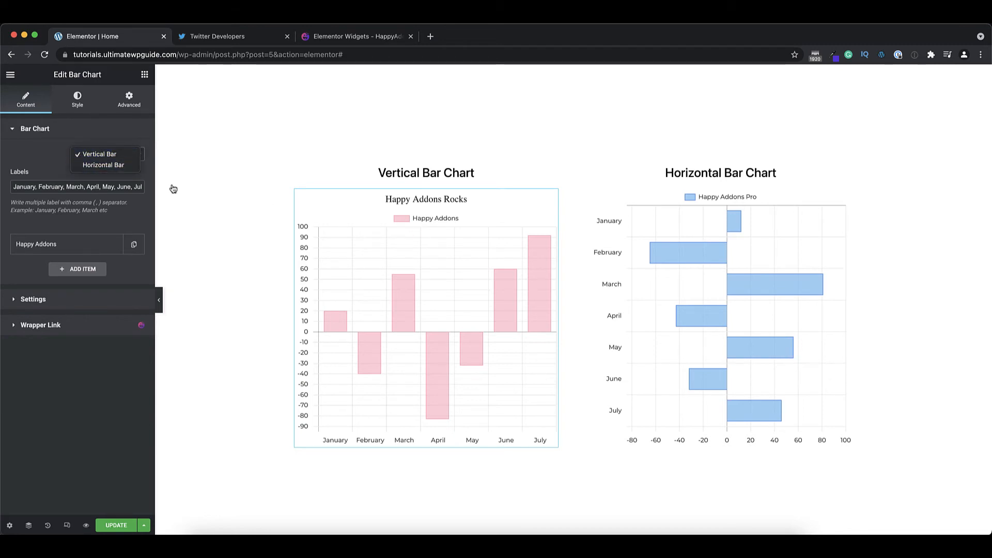
click(34, 151)
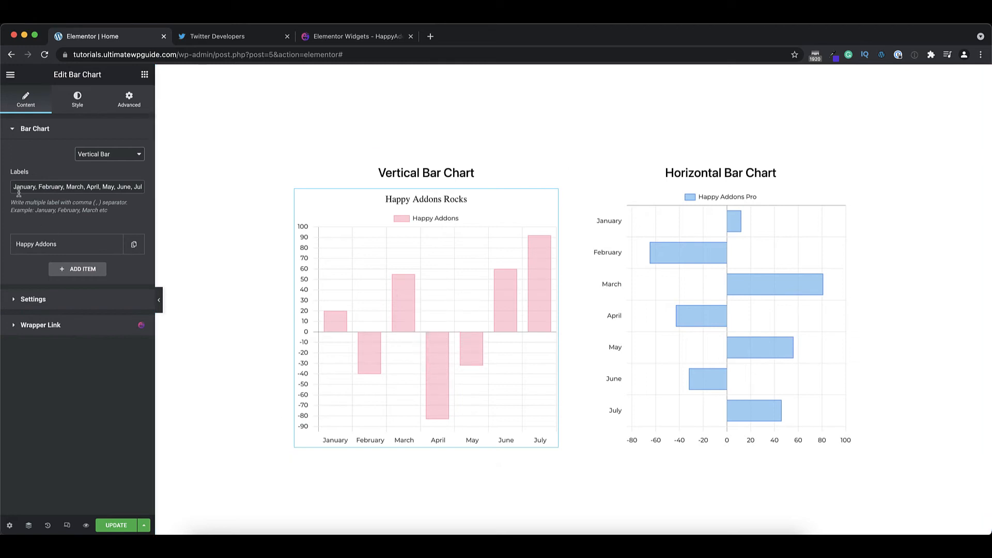
drag(13, 187, 157, 192)
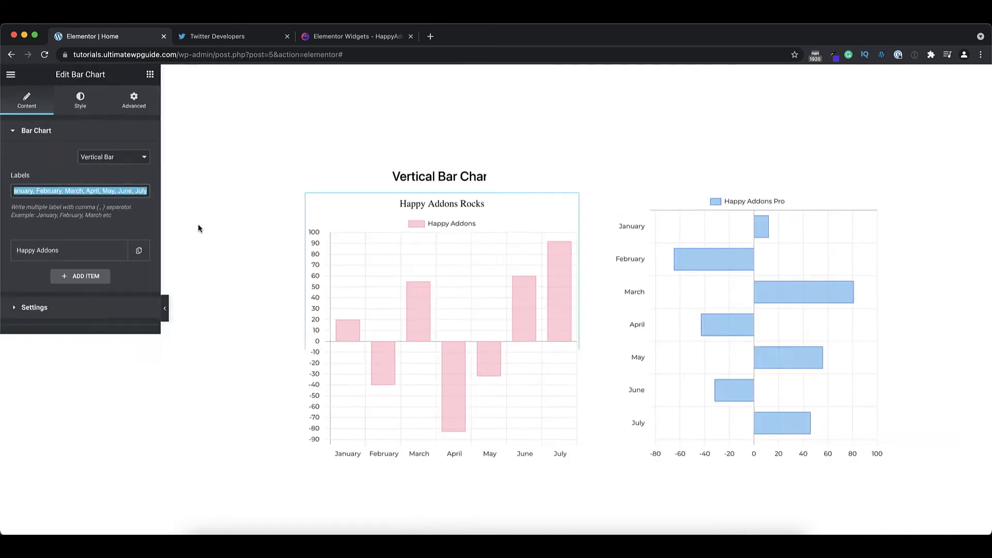
click(99, 189)
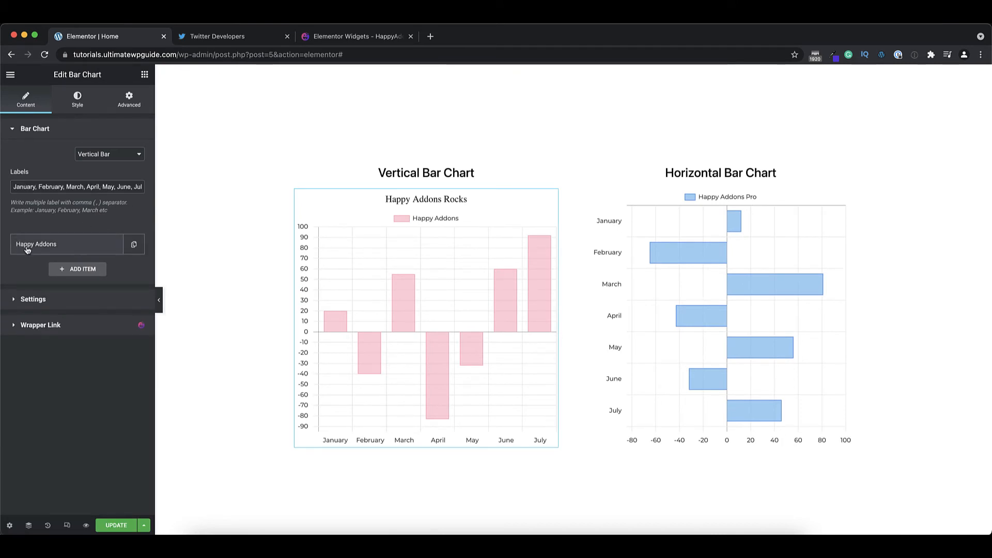
click(60, 247)
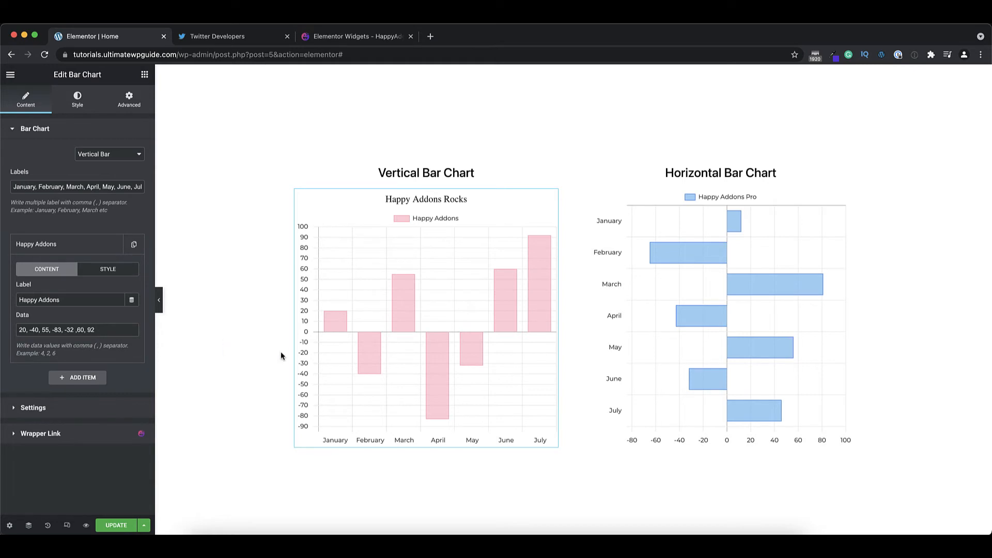
mouse_move(437, 397)
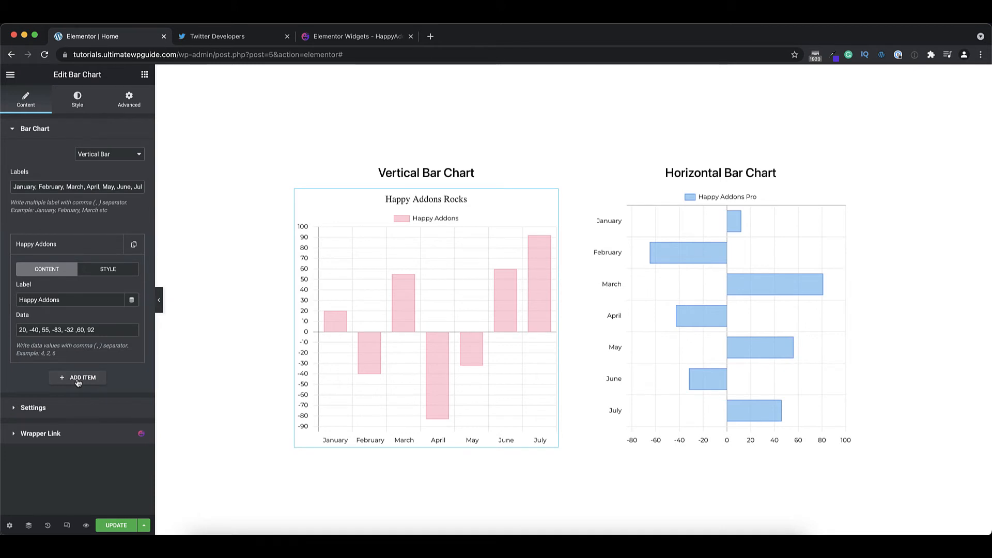
click(79, 250)
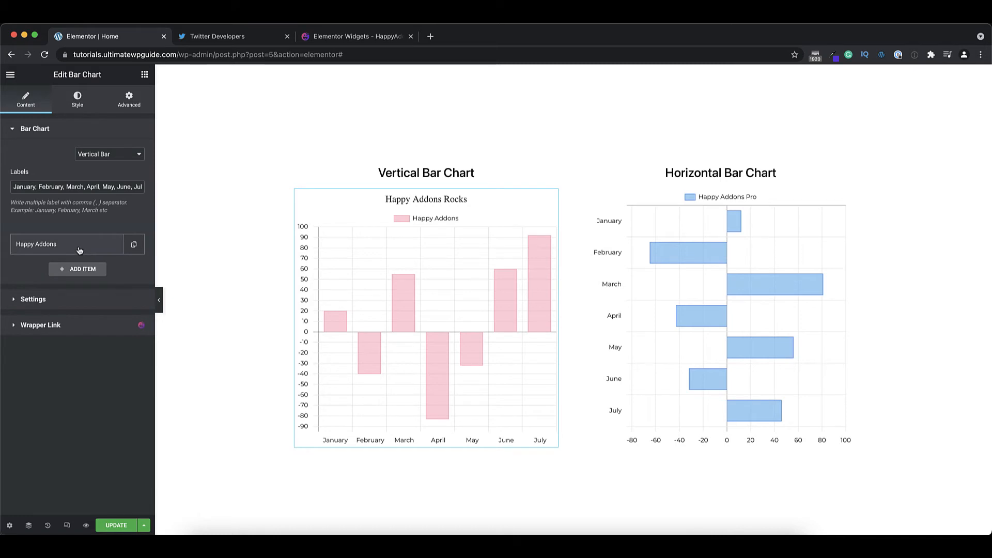
Check the bar tooltips against the chart settings and hide the vertical bar chart's title
click(76, 300)
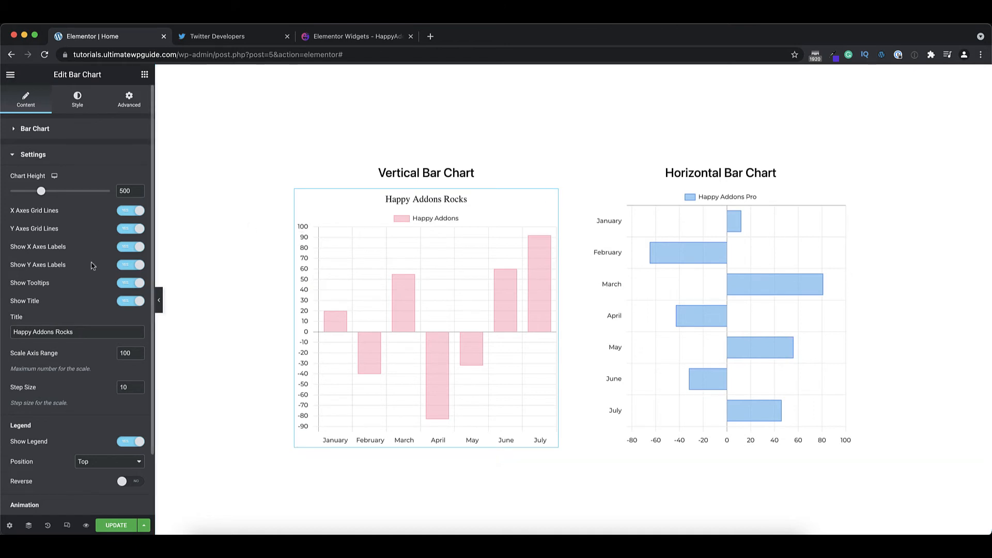
mouse_move(405, 297)
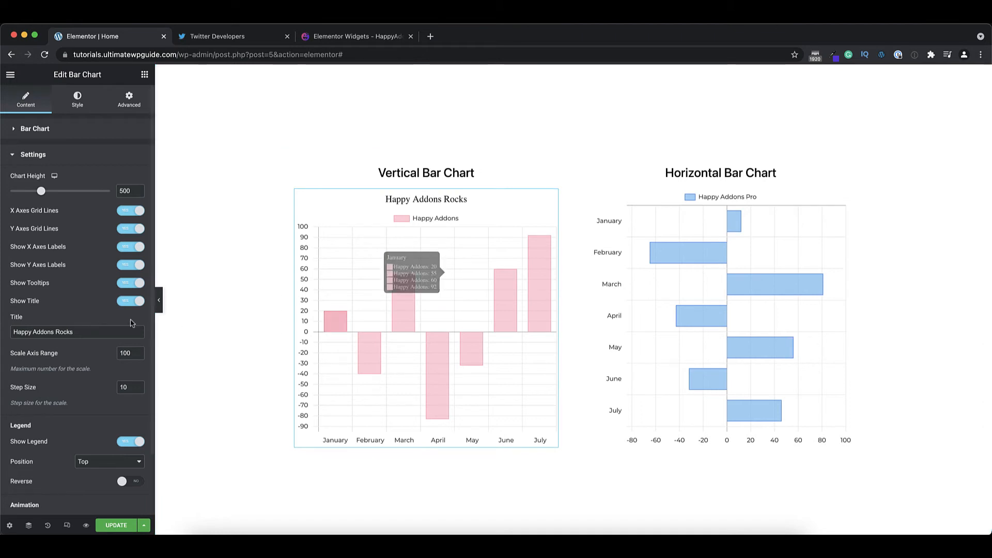
scroll(76, 303, down, 1)
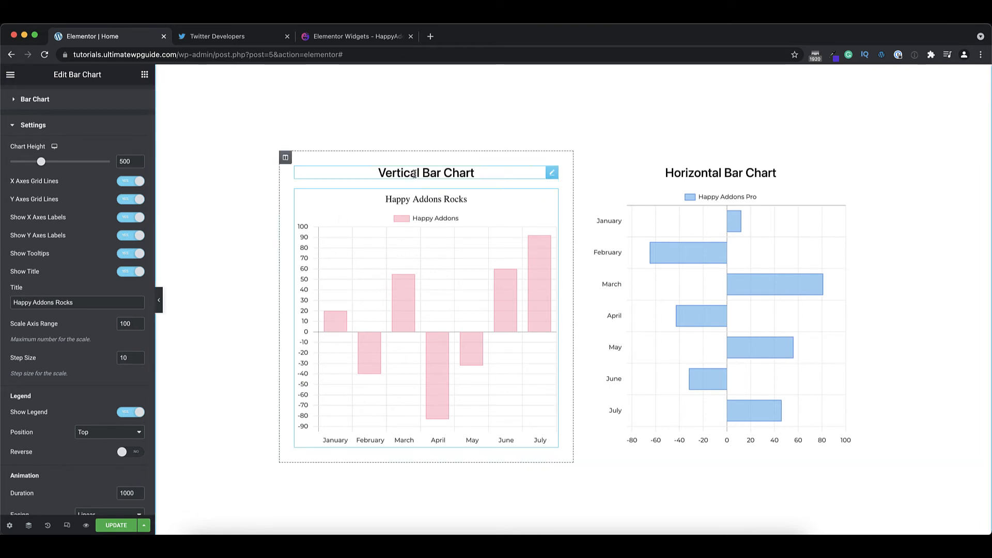
click(127, 272)
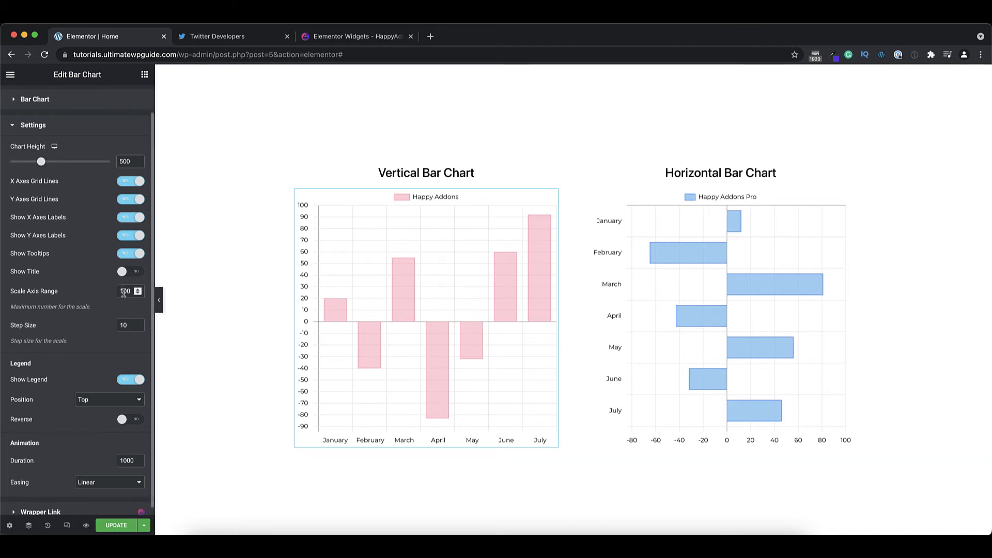
Set the vertical bar chart's step size to 20 and check the scale against the January bar
mouse_move(536, 226)
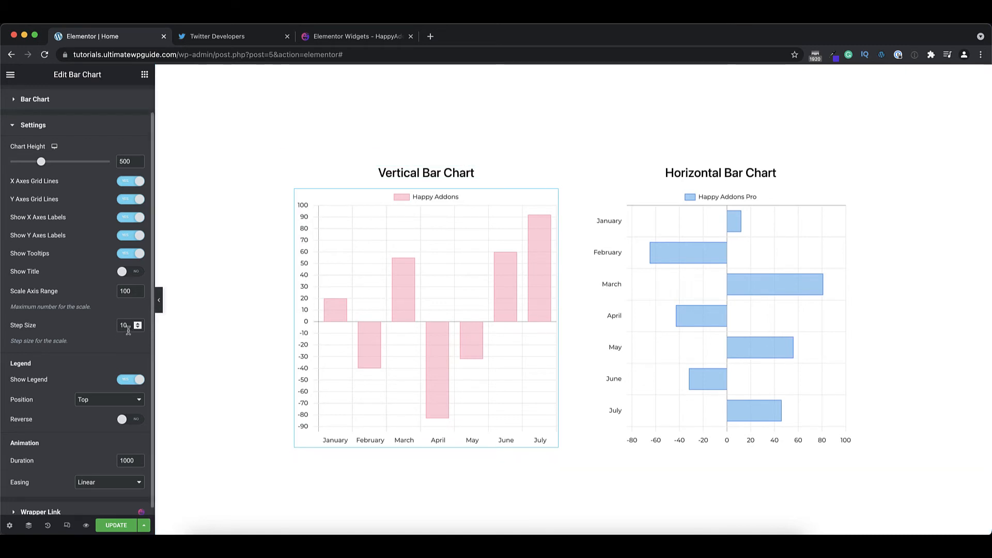
double_click(119, 325)
text(20)
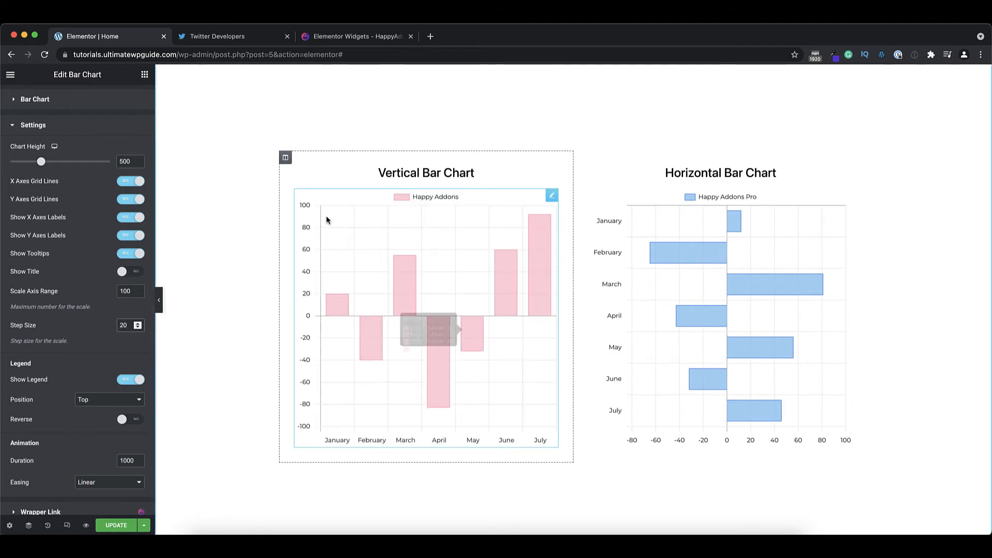
mouse_move(333, 307)
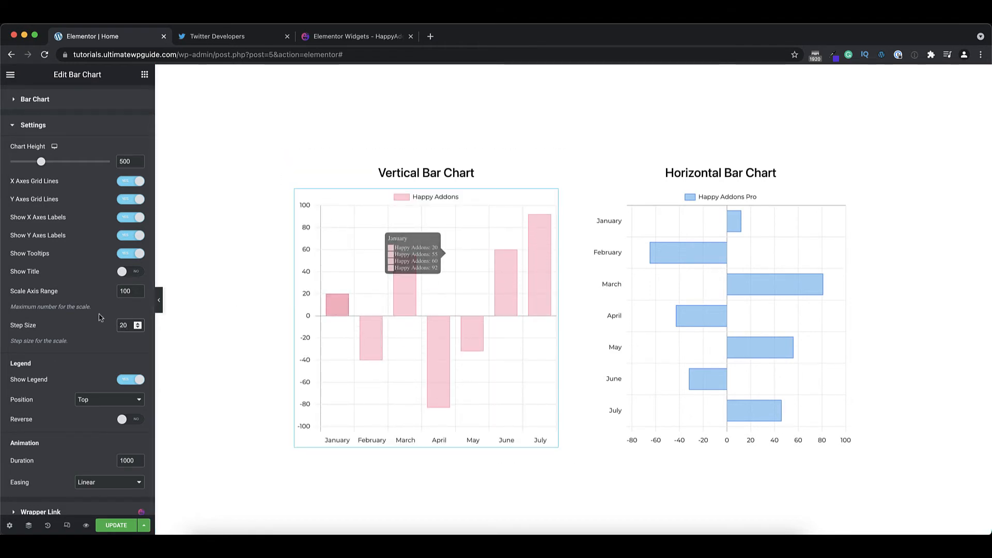
Review the vertical bar chart's legend position choices and its animation easing options without changing them
scroll(105, 318, down, 1)
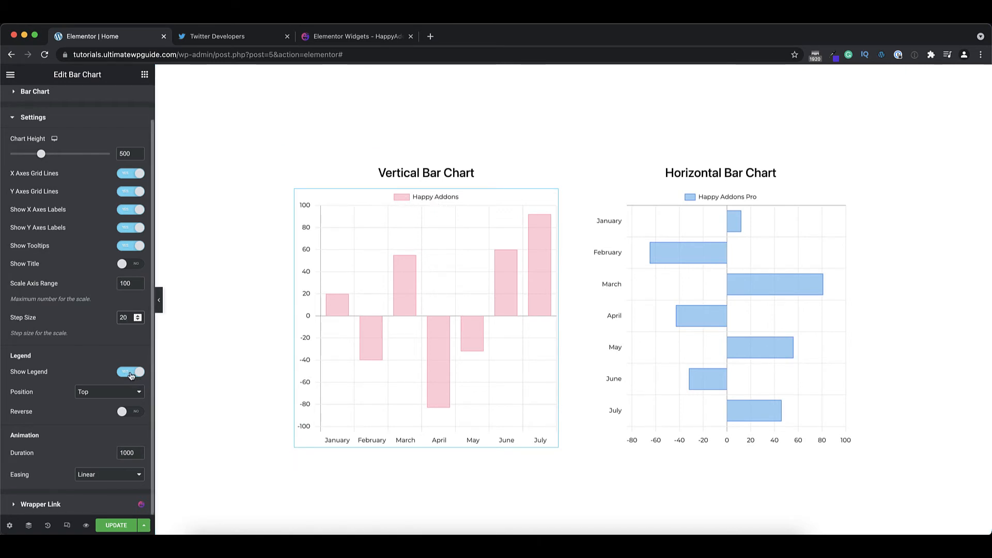
click(110, 394)
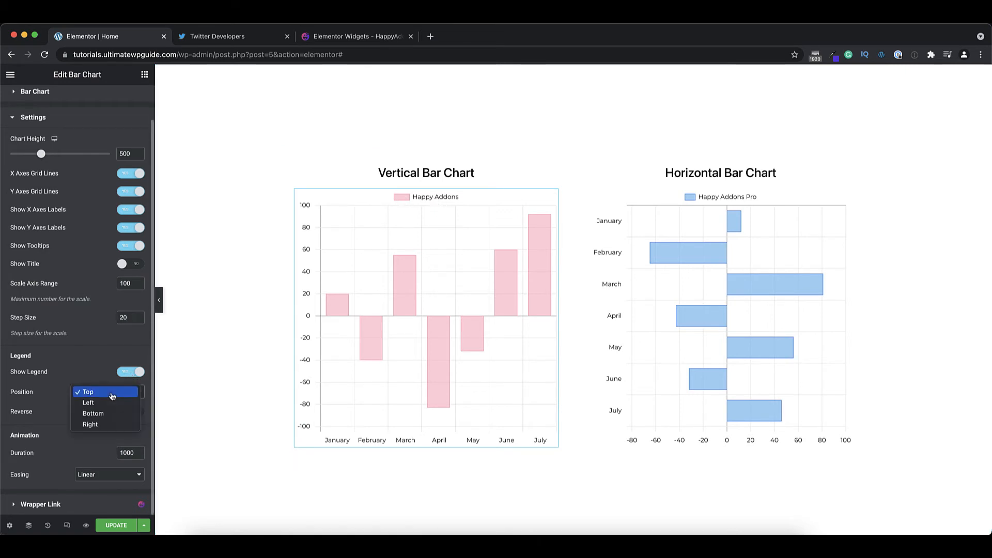
click(71, 369)
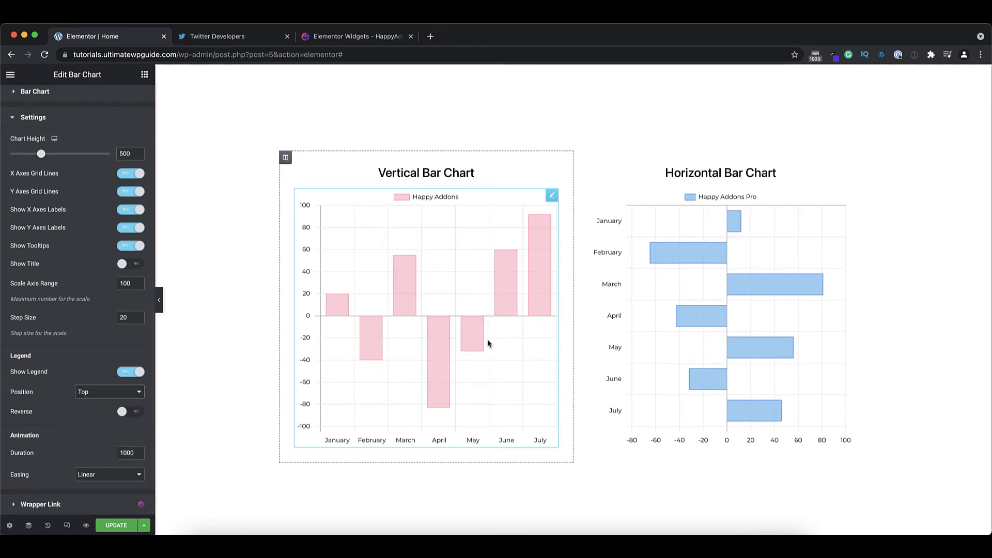
mouse_move(482, 334)
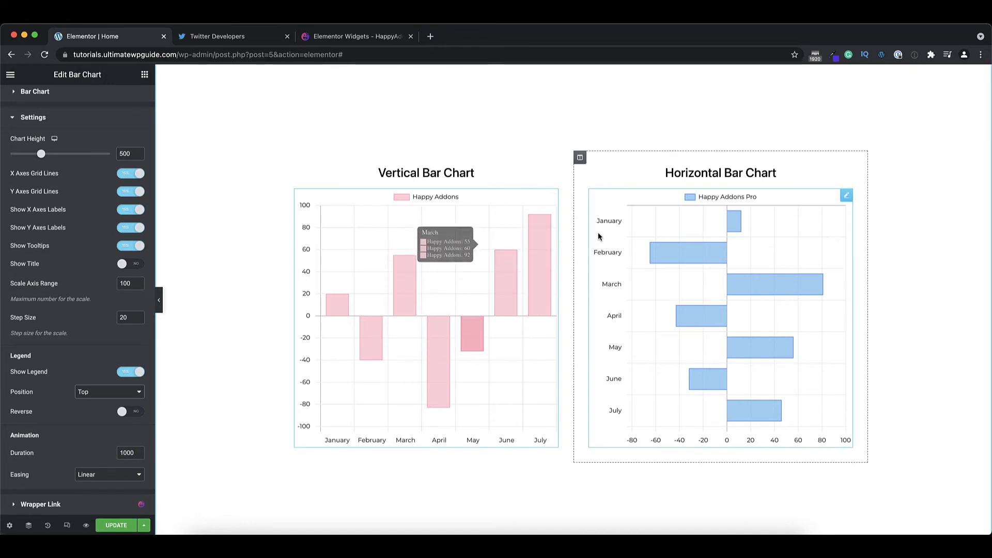
scroll(597, 243, up, 3)
scroll(595, 240, down, 5)
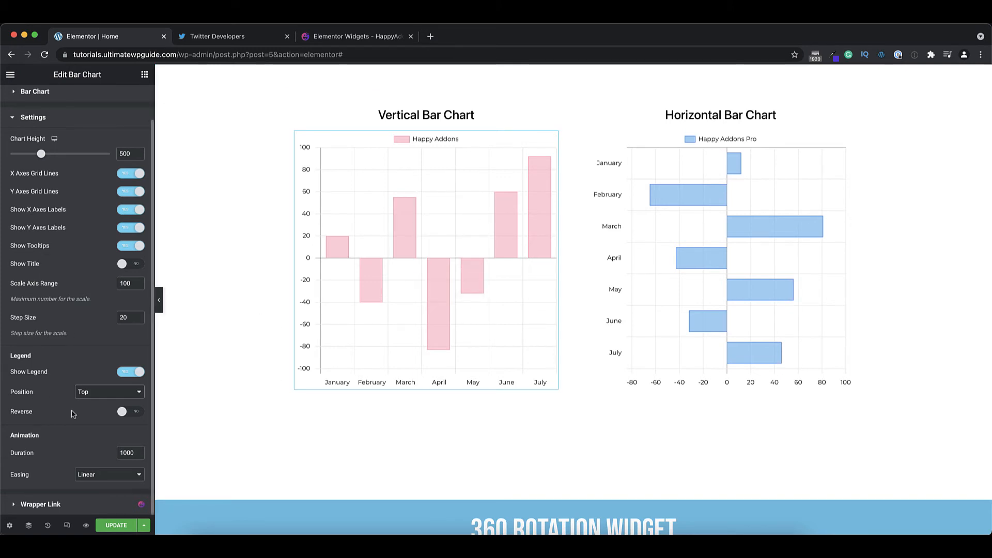
click(109, 477)
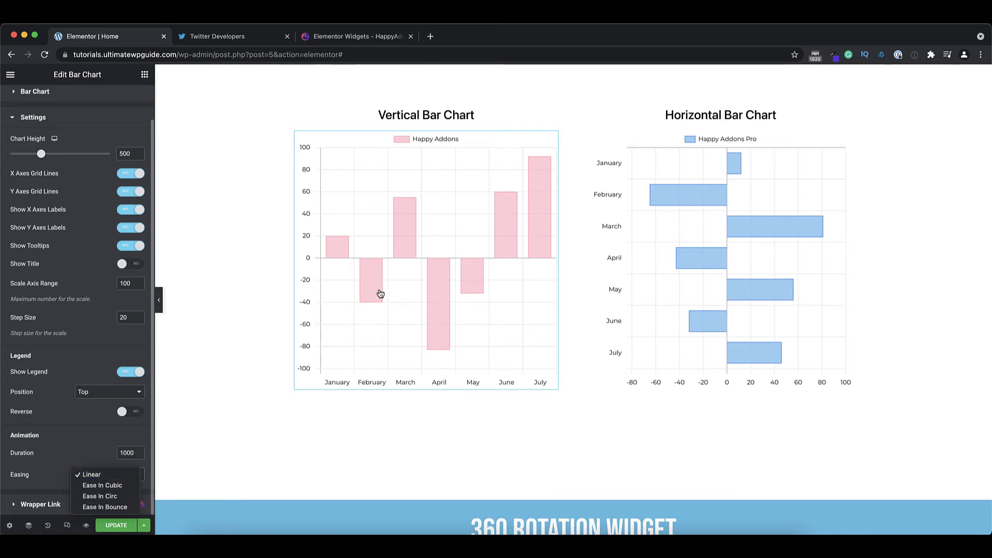
scroll(62, 414, up, 2)
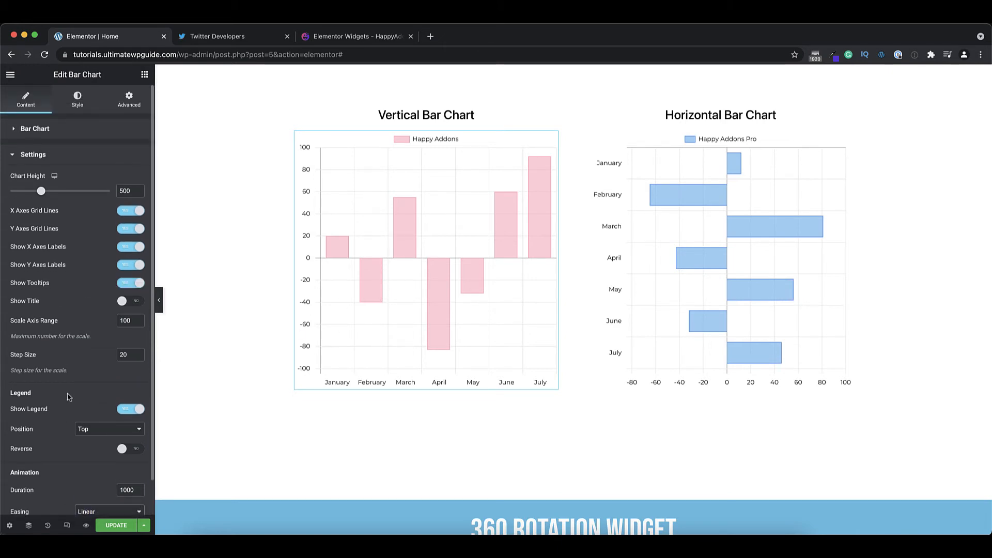
Try a bar width of 50 in the vertical chart's common style and restore it to 80
click(76, 106)
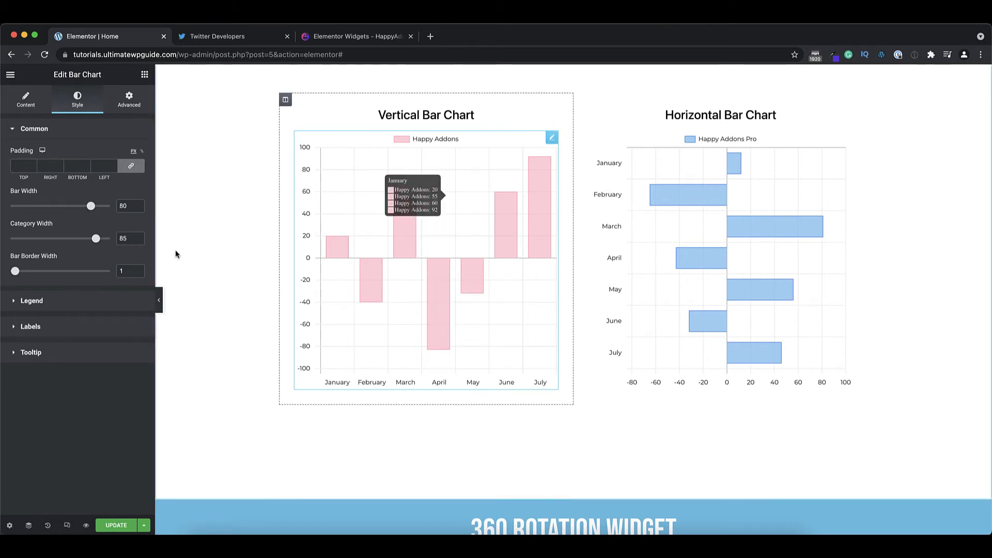
drag(127, 206, 118, 206)
text(50)
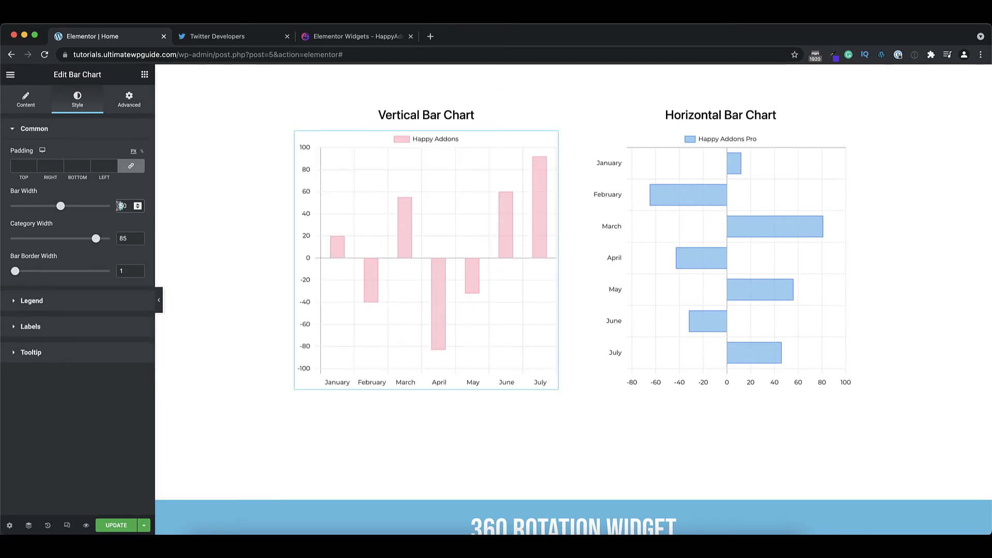
text(8)
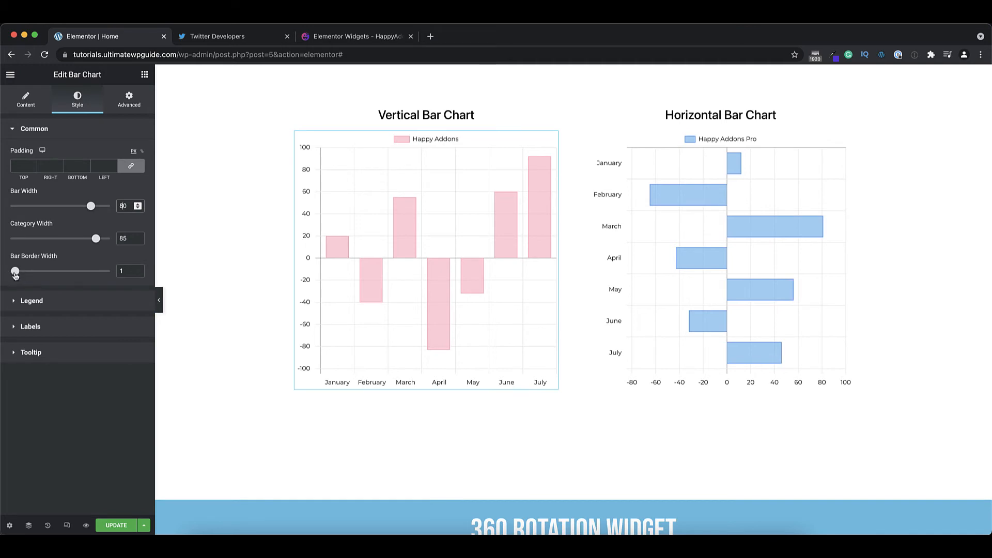
Set the vertical chart's bar border width to 3 and review its legend and label style options
mouse_move(325, 253)
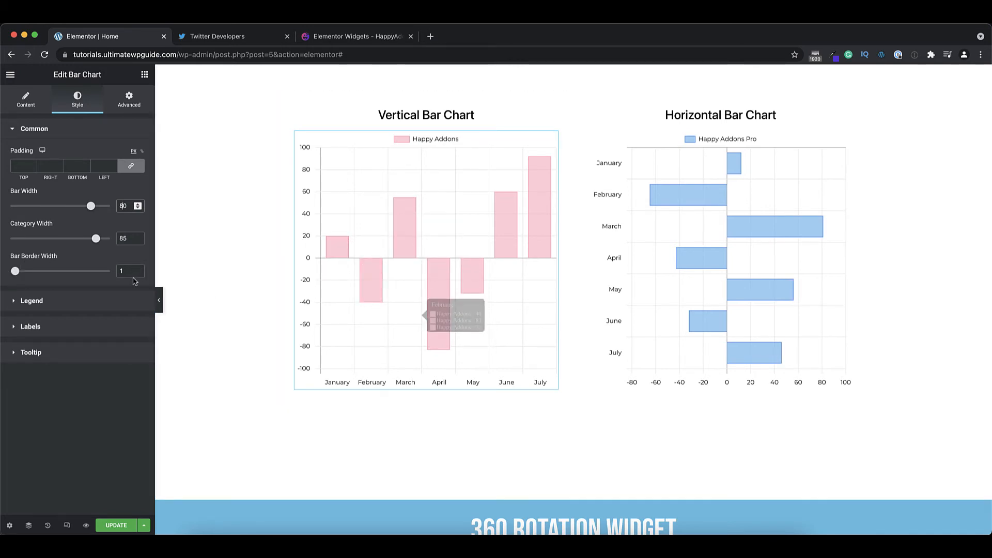
drag(125, 272, 119, 272)
text(3)
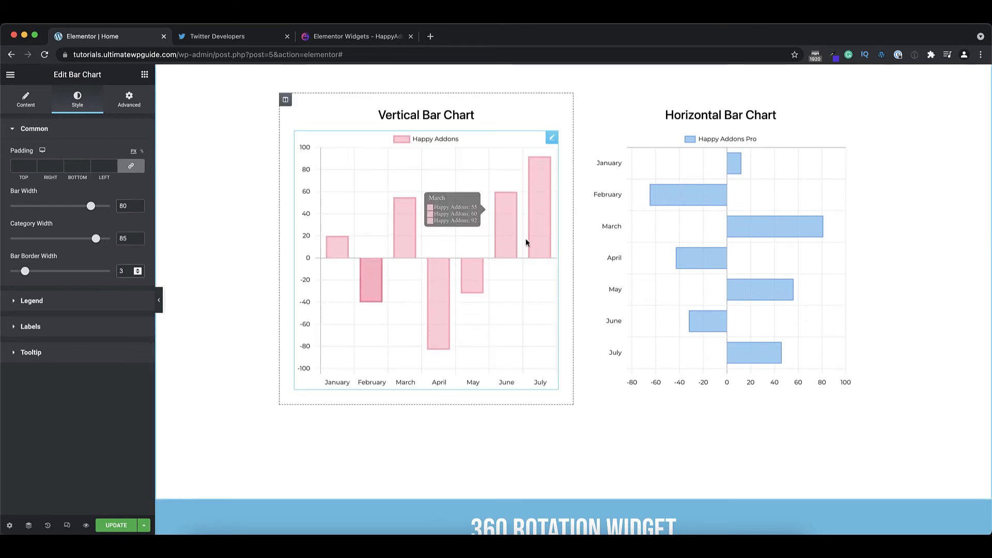
click(47, 303)
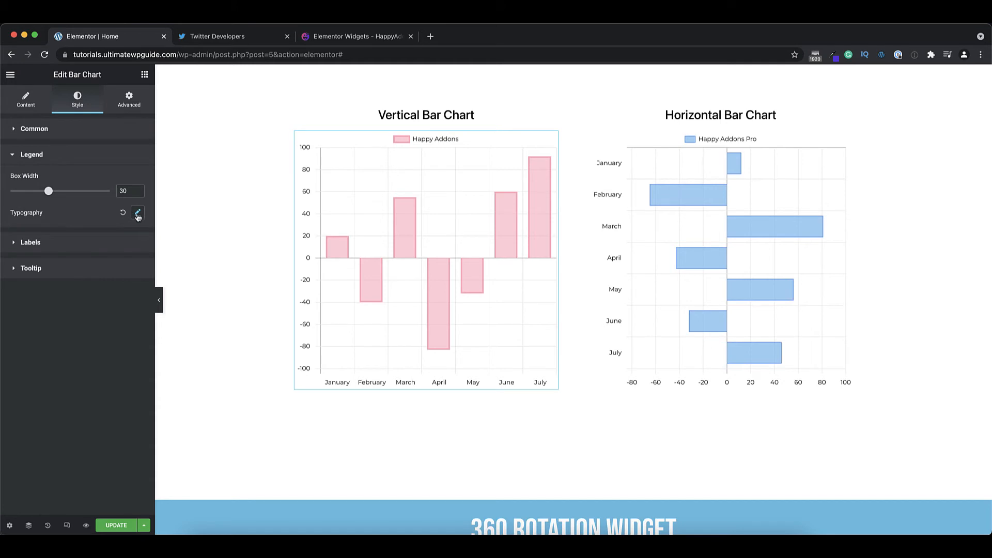
click(52, 247)
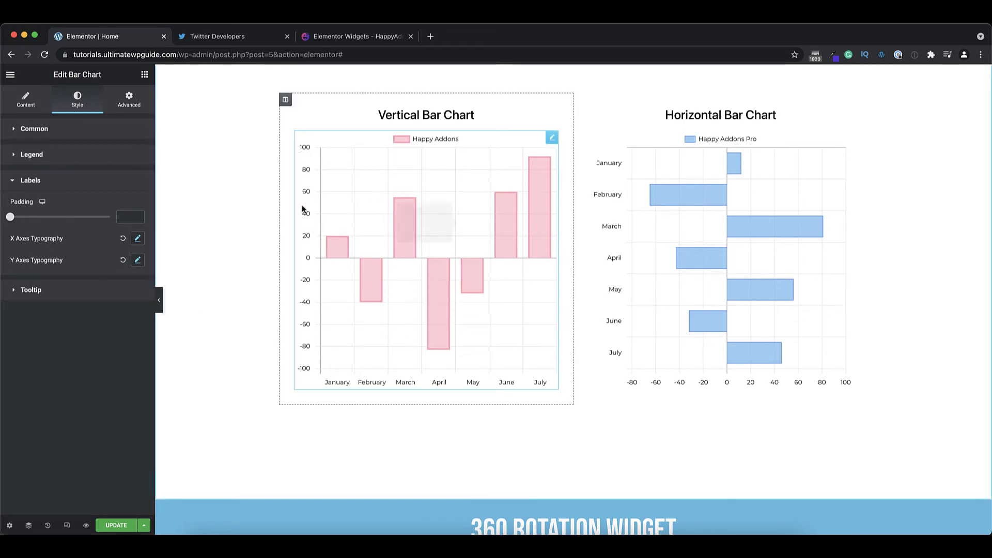
Set the bar tooltip's caret size to 15 and check the tooltip on the July bar
click(48, 296)
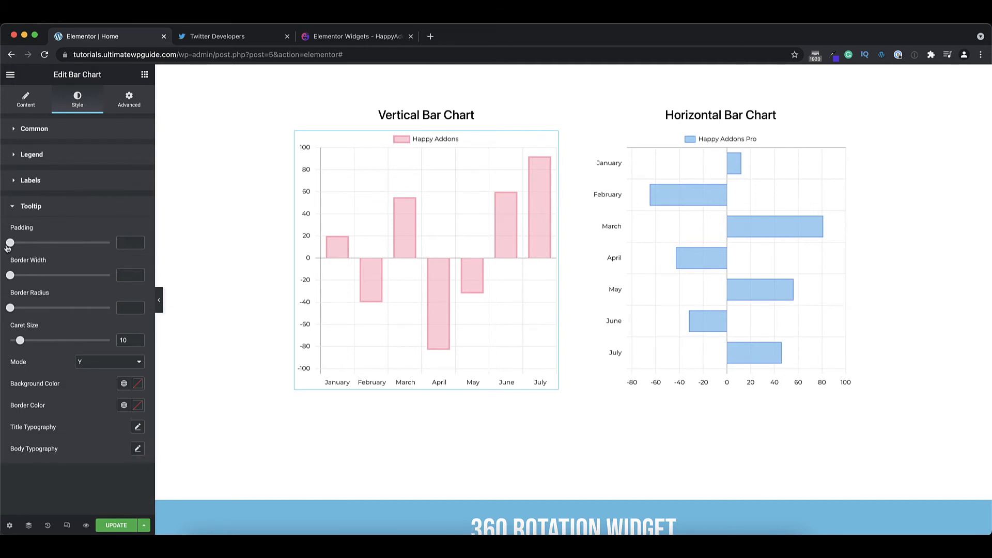
mouse_move(405, 232)
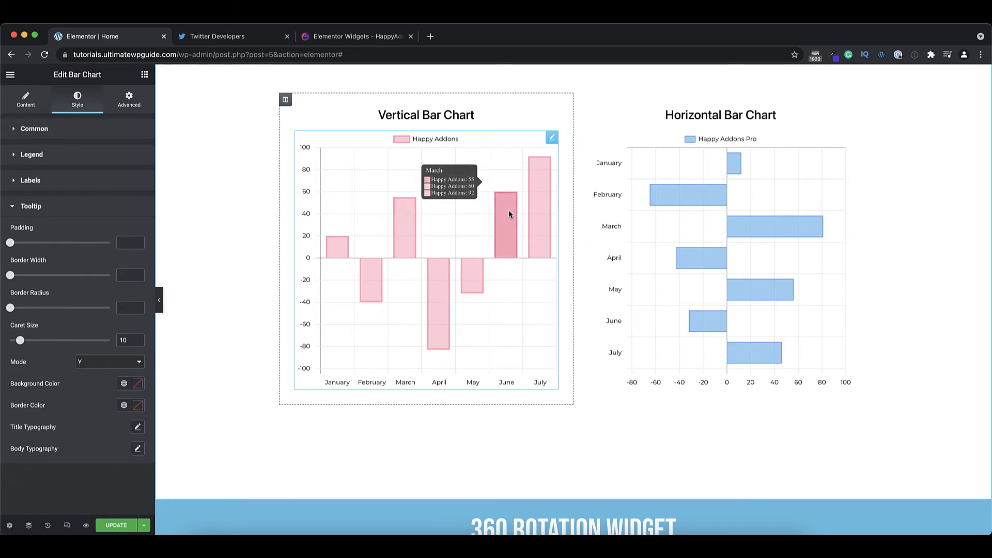
mouse_move(533, 172)
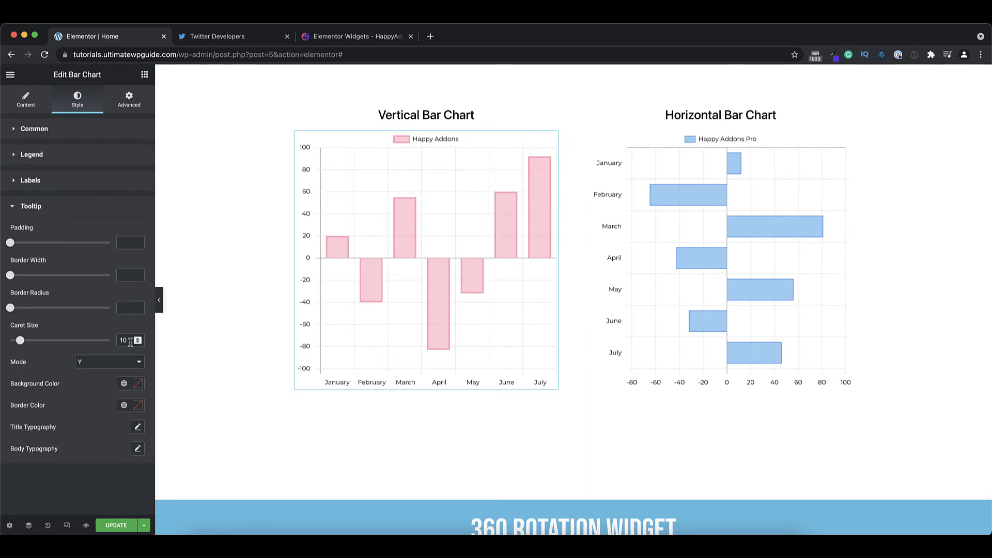
drag(130, 342, 115, 343)
text(15)
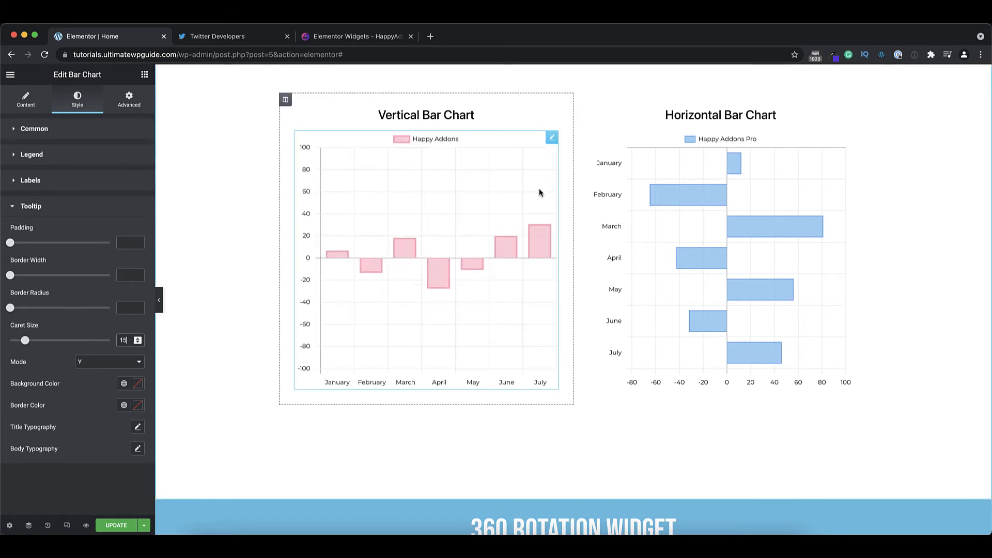
mouse_move(541, 216)
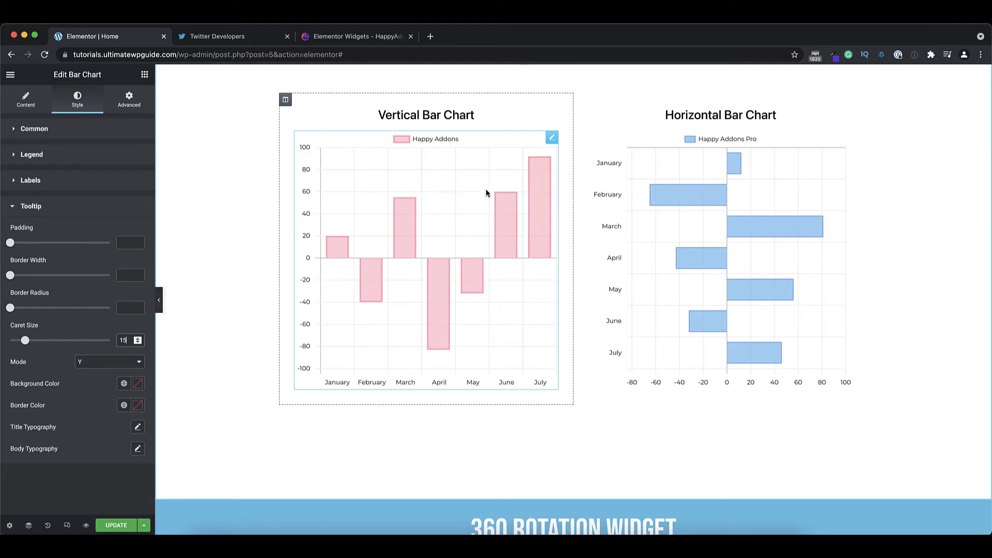
mouse_move(541, 173)
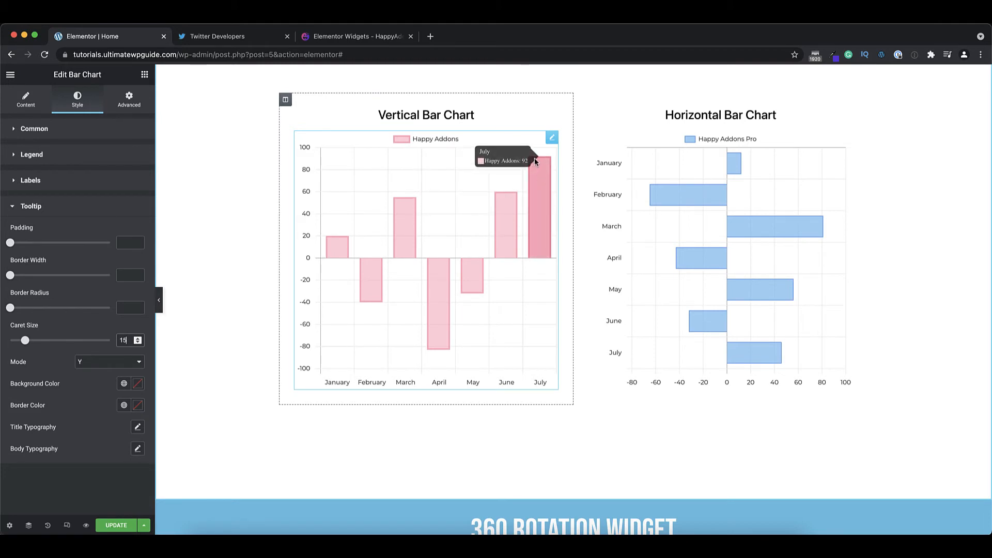
Try the Nearest and Index tooltip modes on the vertical chart's bars and return the mode to Y
click(102, 364)
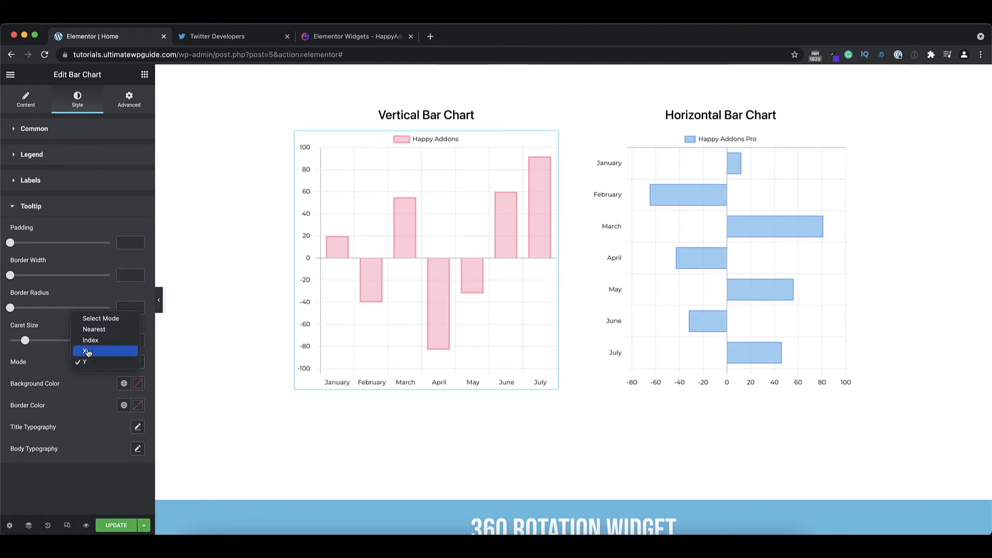
click(96, 330)
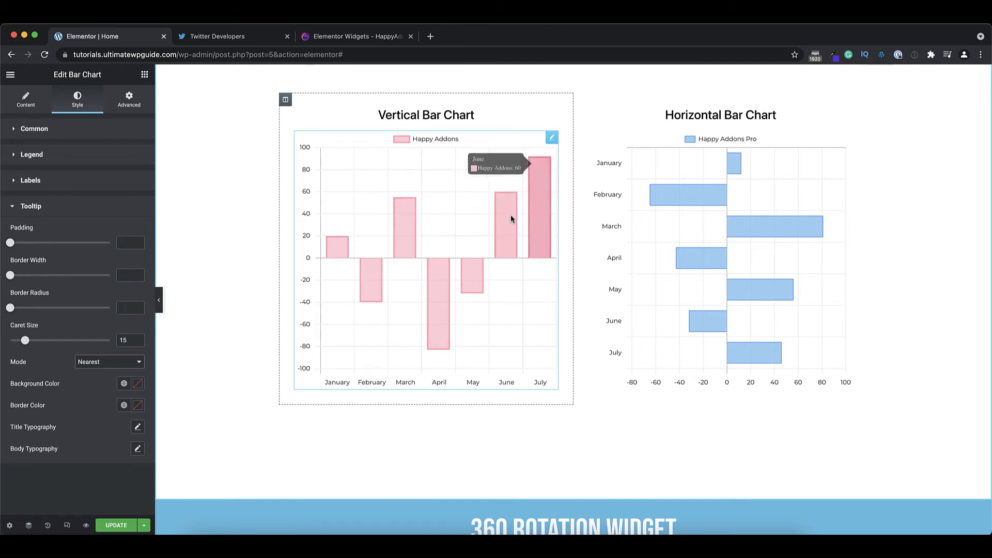
click(108, 367)
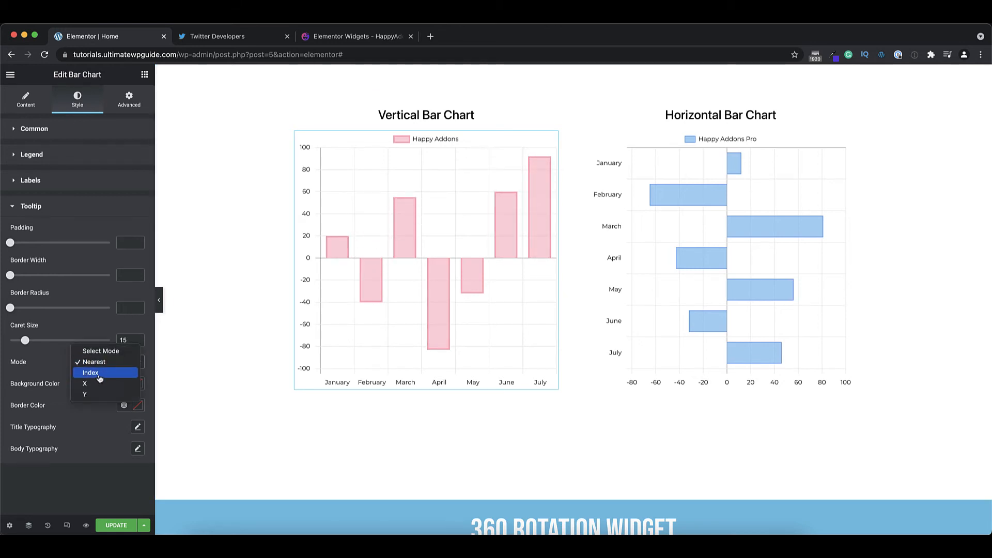
click(99, 377)
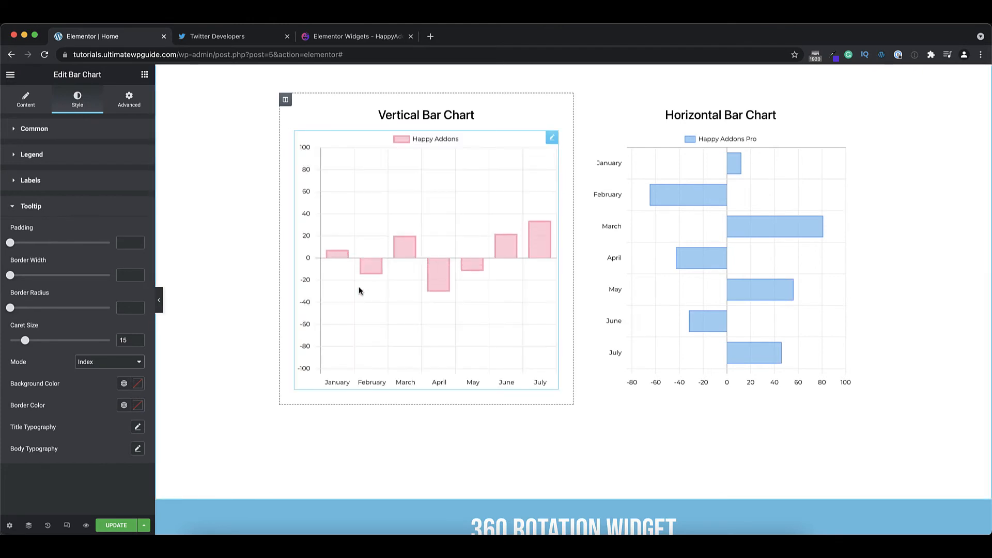
mouse_move(375, 279)
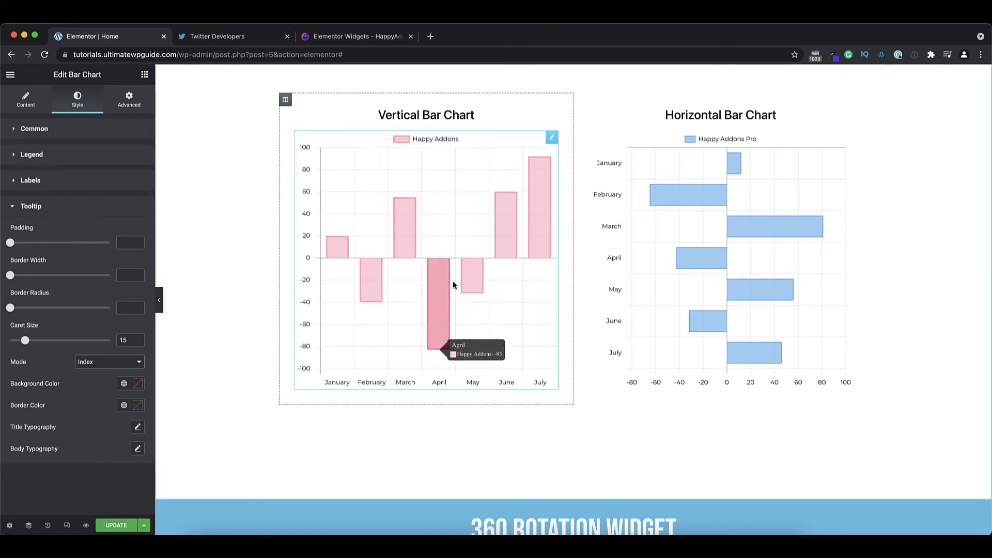
click(111, 363)
click(84, 383)
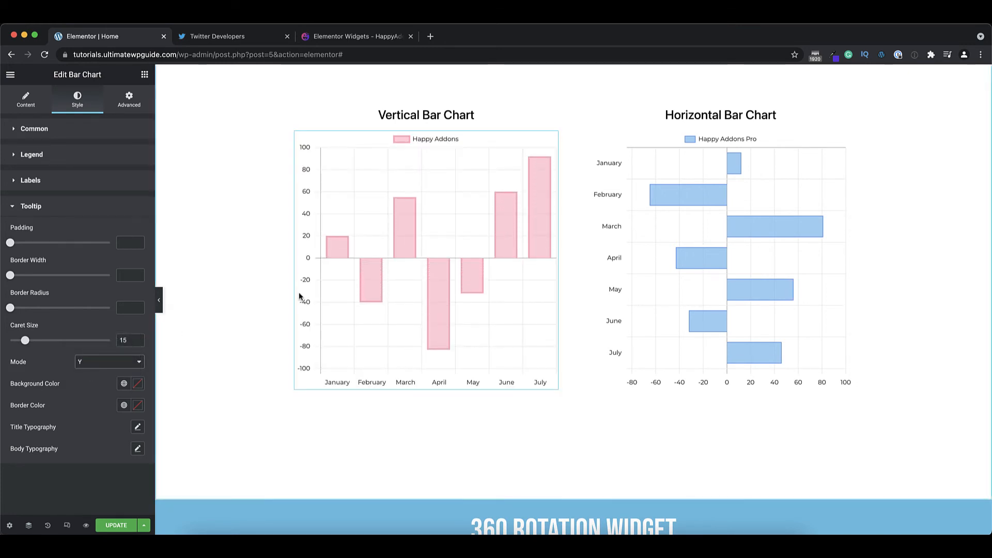
mouse_move(547, 196)
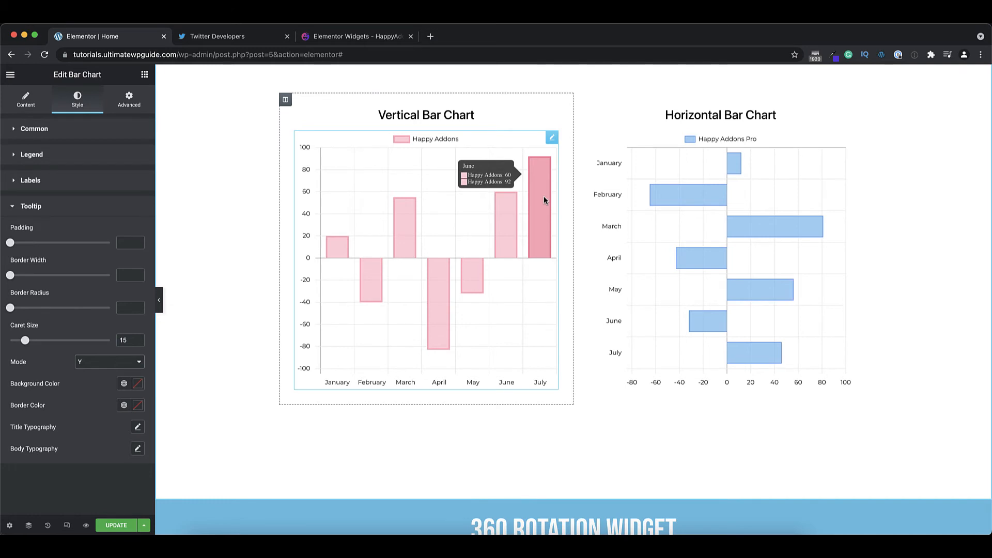
mouse_move(510, 207)
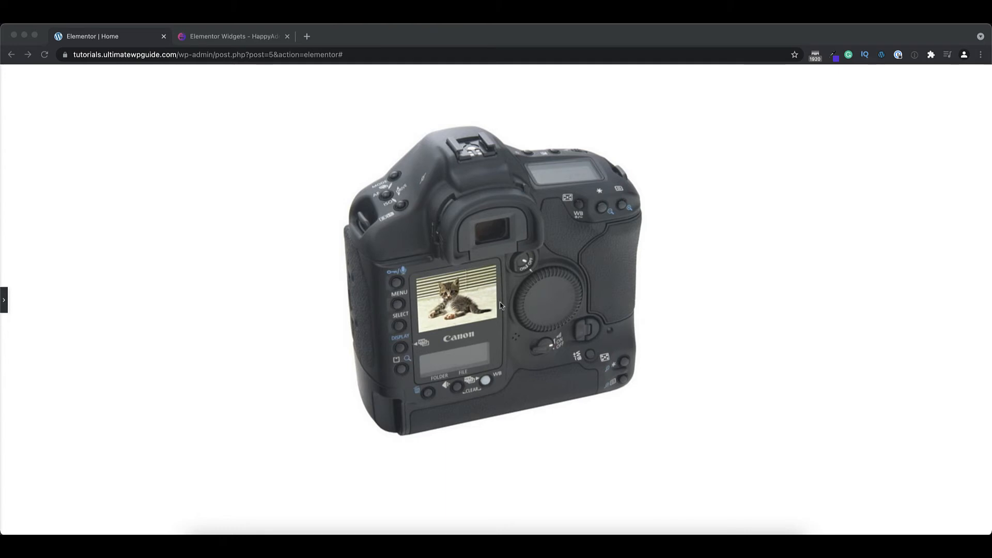
Rotate the camera in the 360 Rotation widget from its back around to its front
click(485, 294)
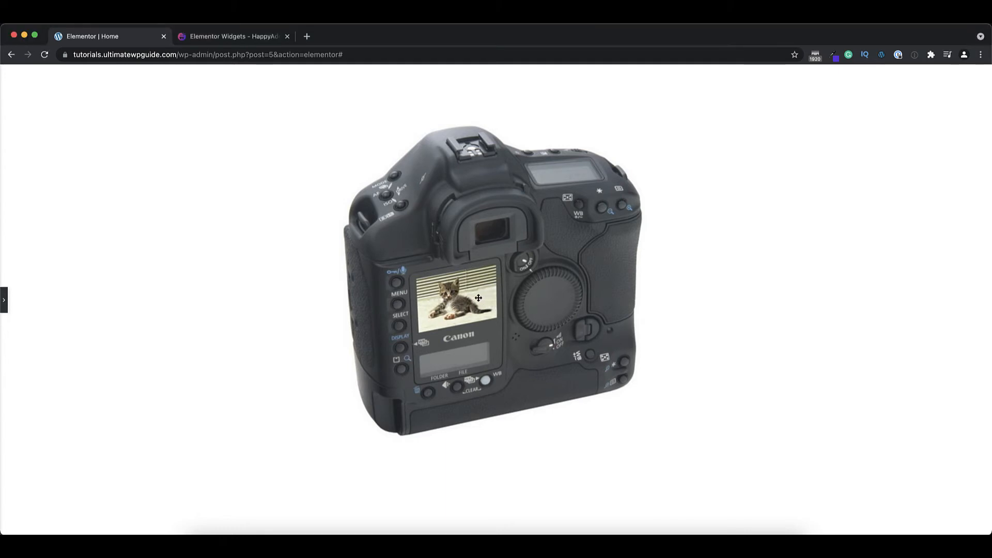
drag(478, 297, 713, 345)
drag(499, 311, 611, 335)
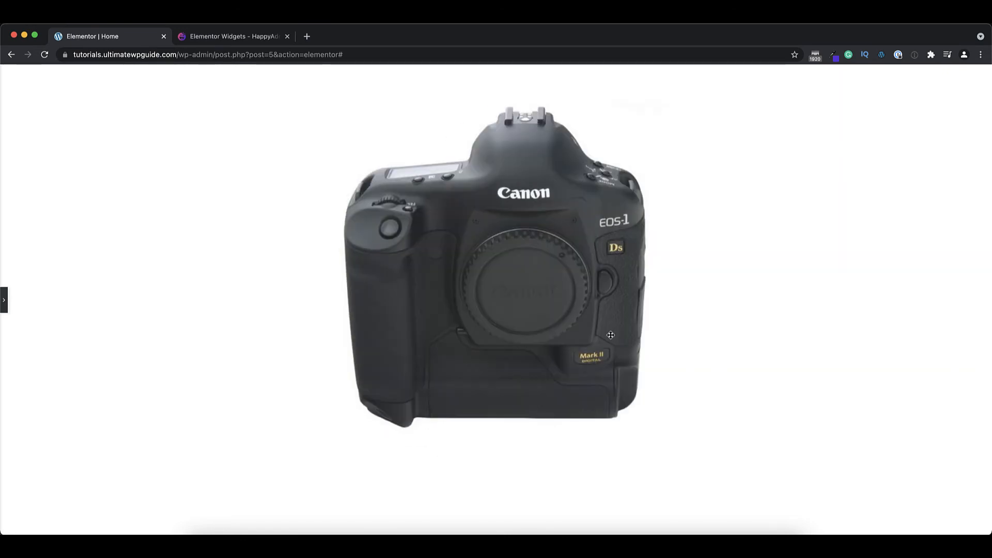
Review the camera images in the 360 Rotation widget's gallery and leave the gallery editor without changes
click(4, 305)
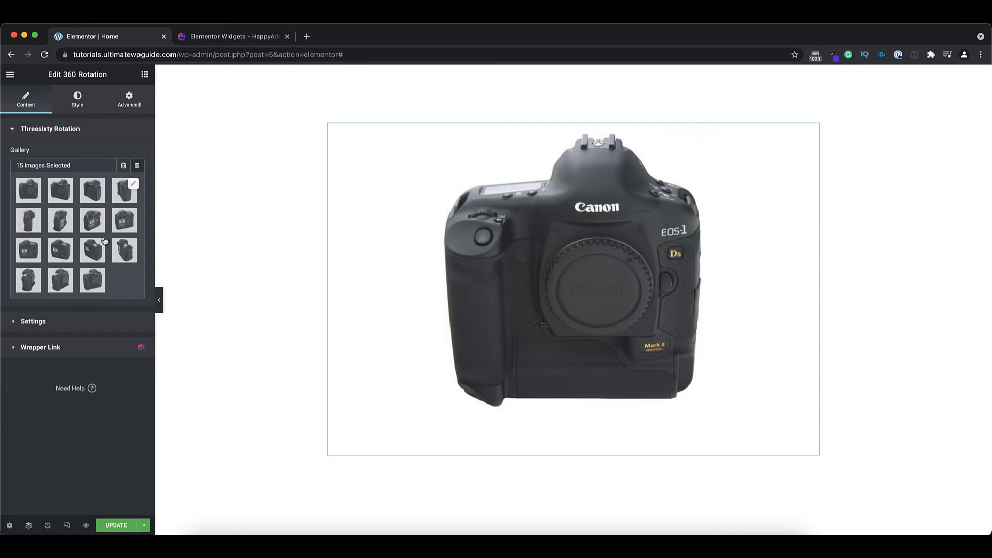
click(134, 184)
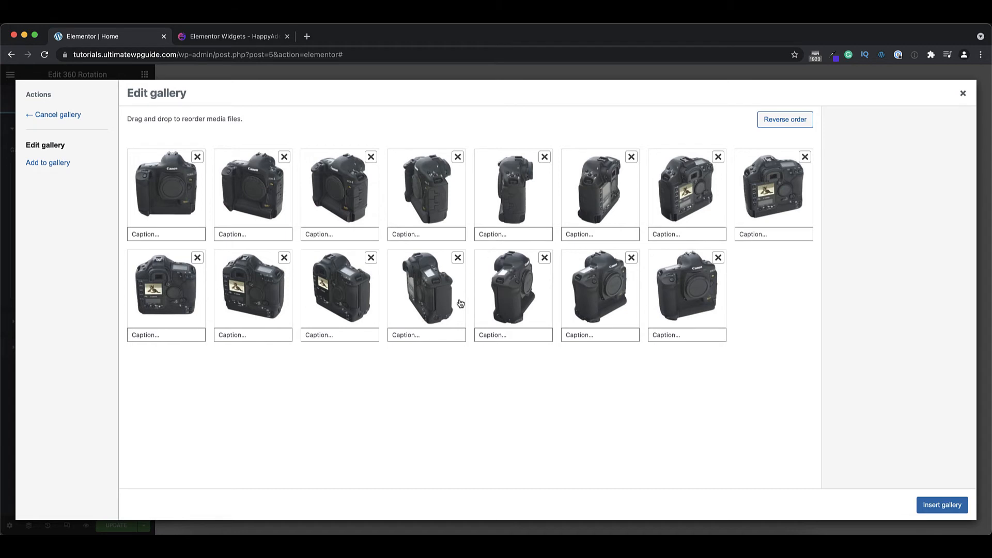
click(66, 116)
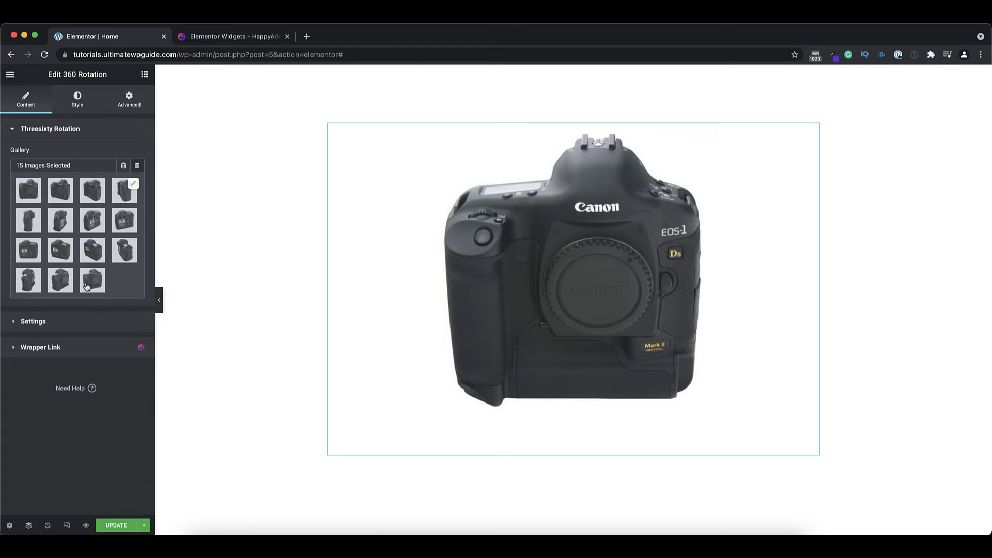
Try the Autoplay option on the 360 Rotation widget, switch it to Button Play and start the camera's rotation
click(33, 321)
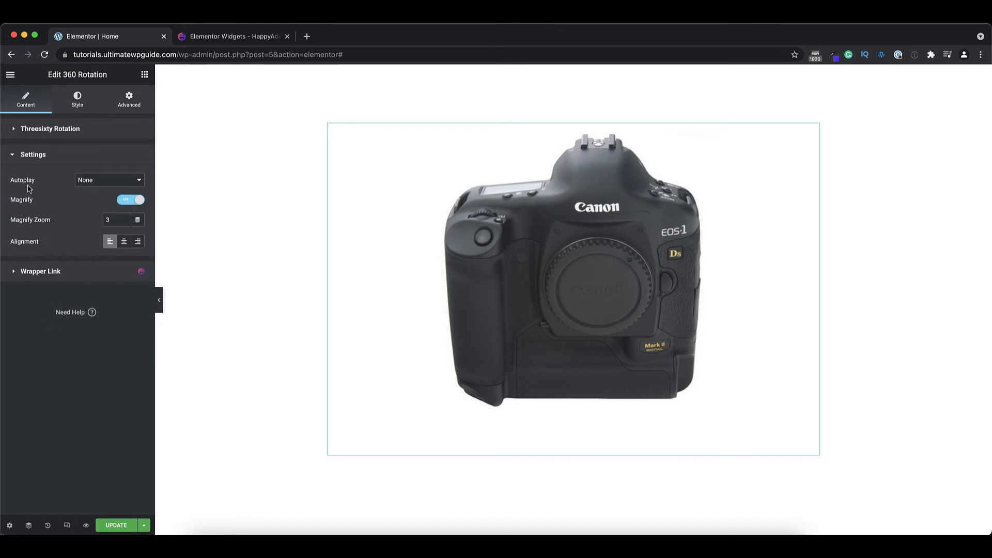
click(89, 182)
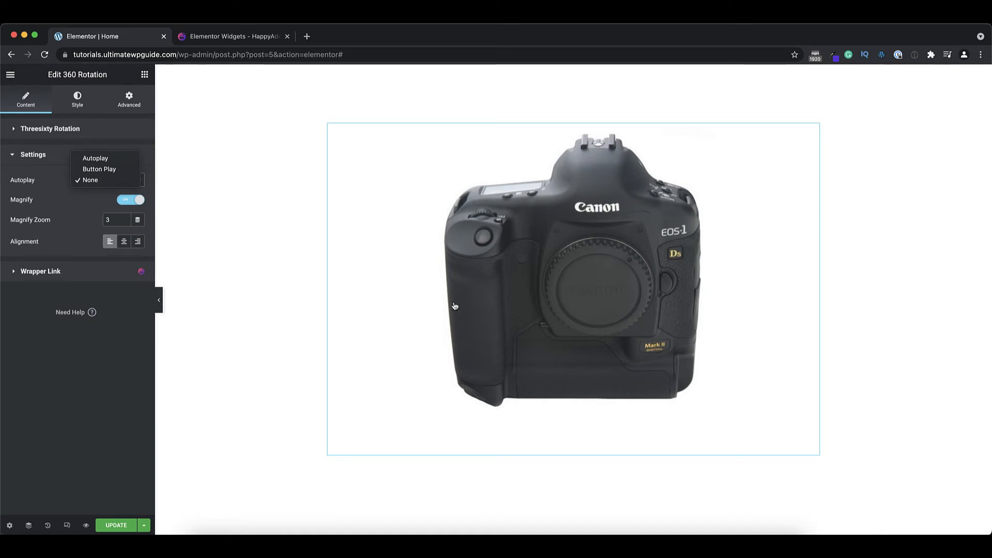
click(96, 161)
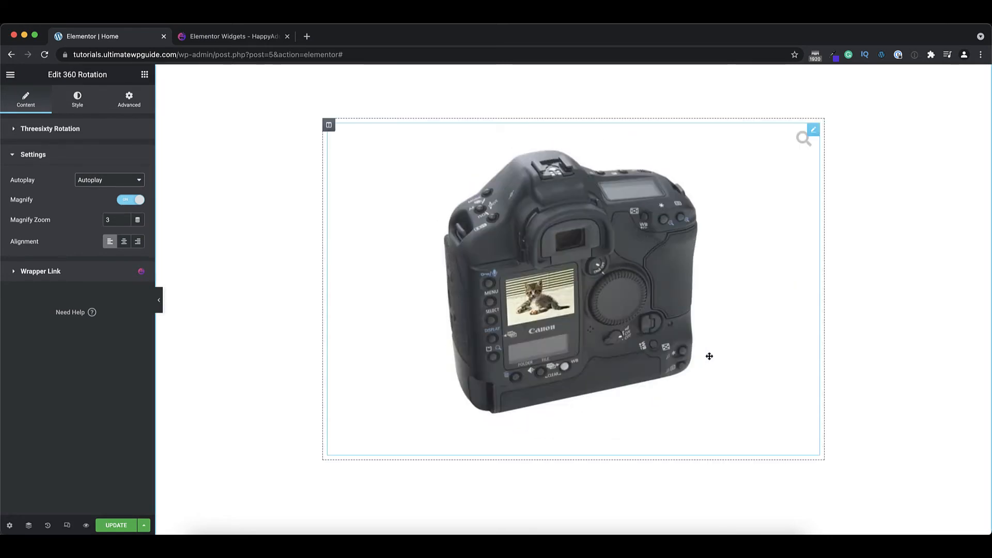
click(117, 181)
click(108, 193)
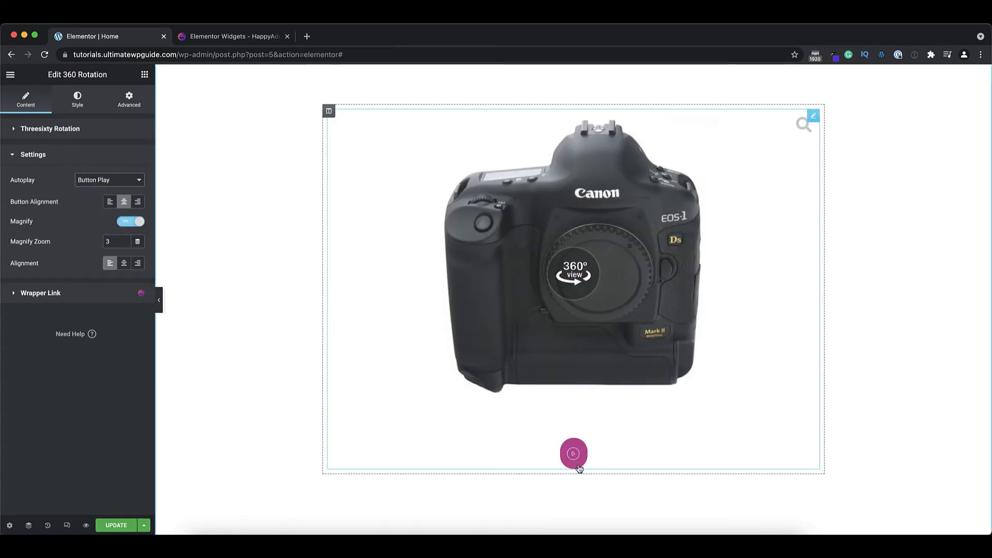
click(574, 457)
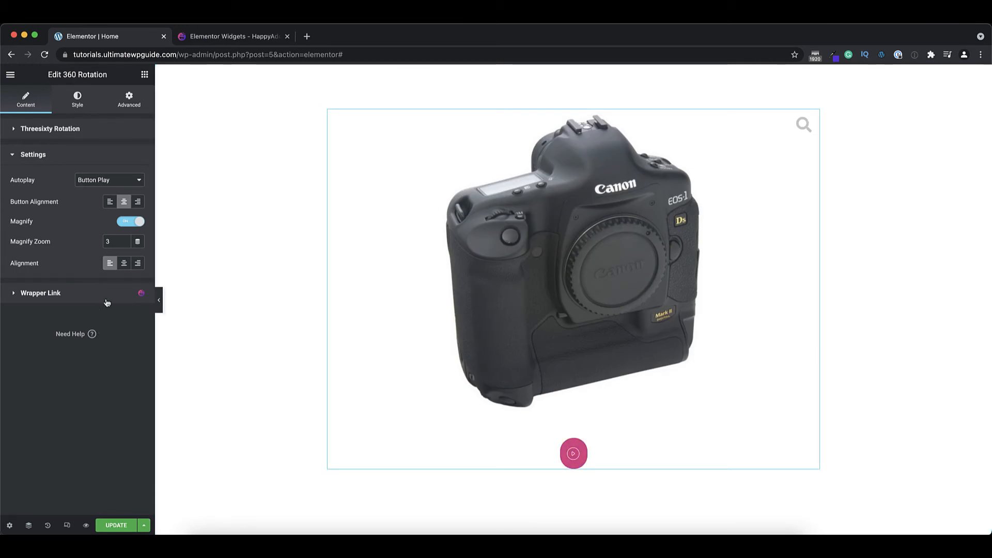
Try a magnify zoom of 6, set it to 10 and turn on the magnifier over the camera image
double_click(110, 243)
text(6)
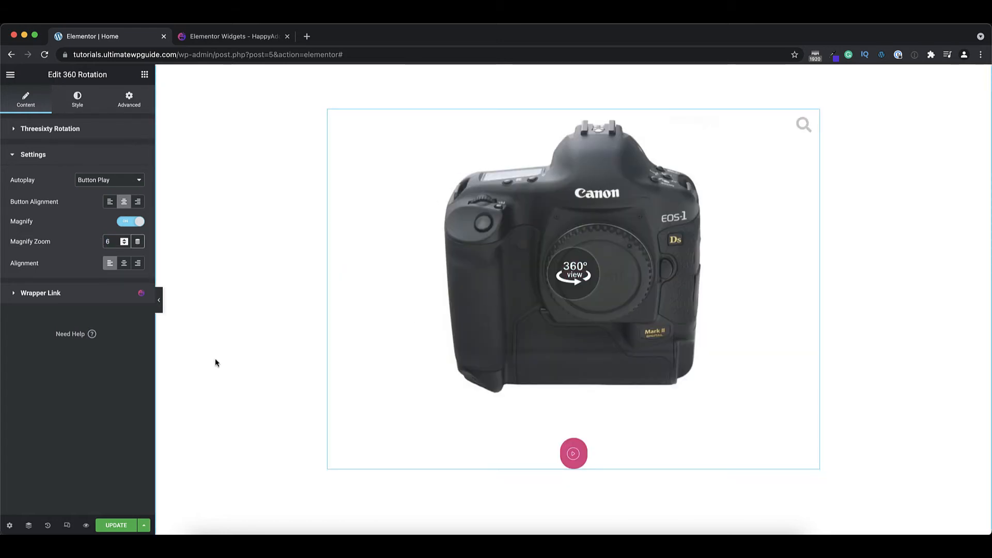
double_click(105, 242)
text(10)
click(803, 132)
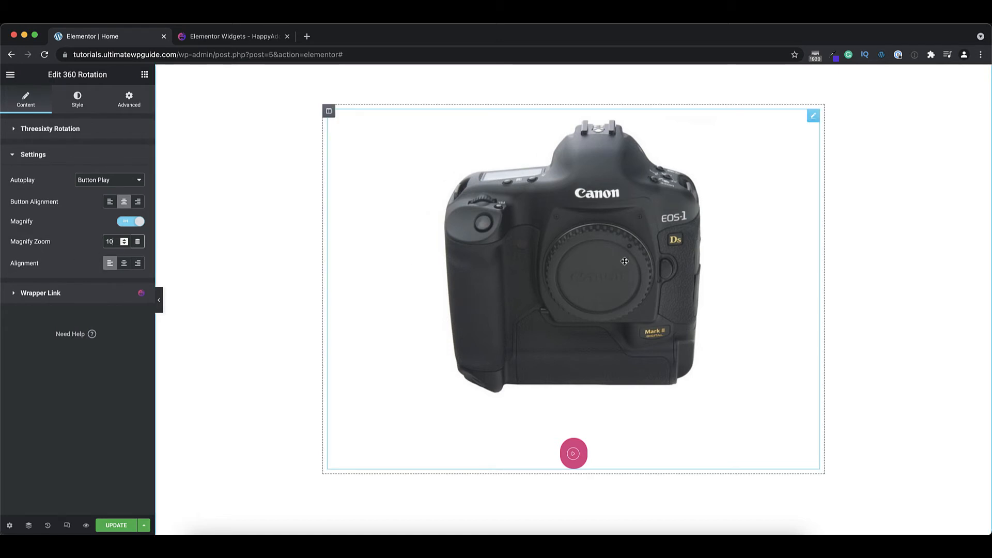
Try the centre and right alignments for the 360 Rotation widget and return it to left
click(123, 263)
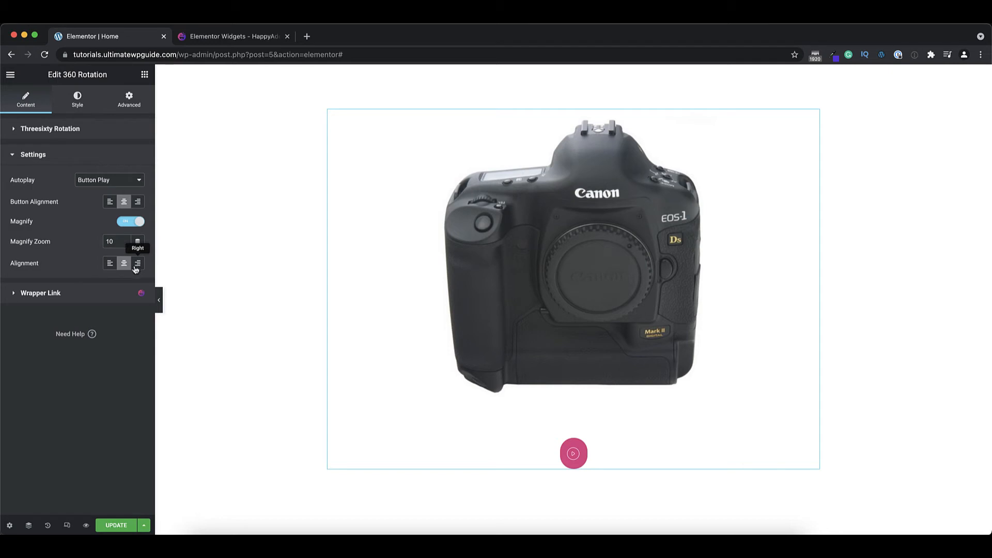
click(136, 265)
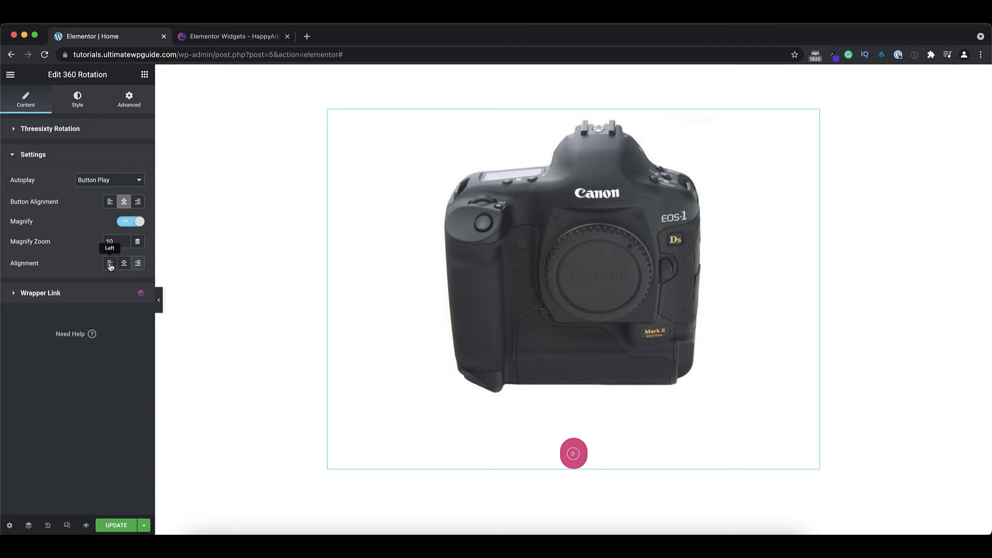
click(110, 264)
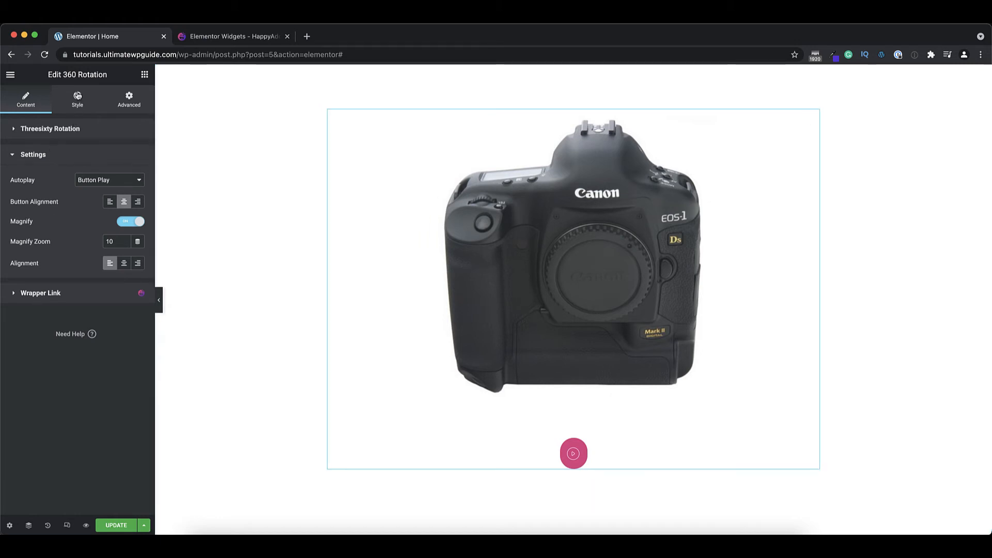
Review the 360 Rotation widget's wrapper, magnify and autoplay button style options, including the button's hover state
click(77, 99)
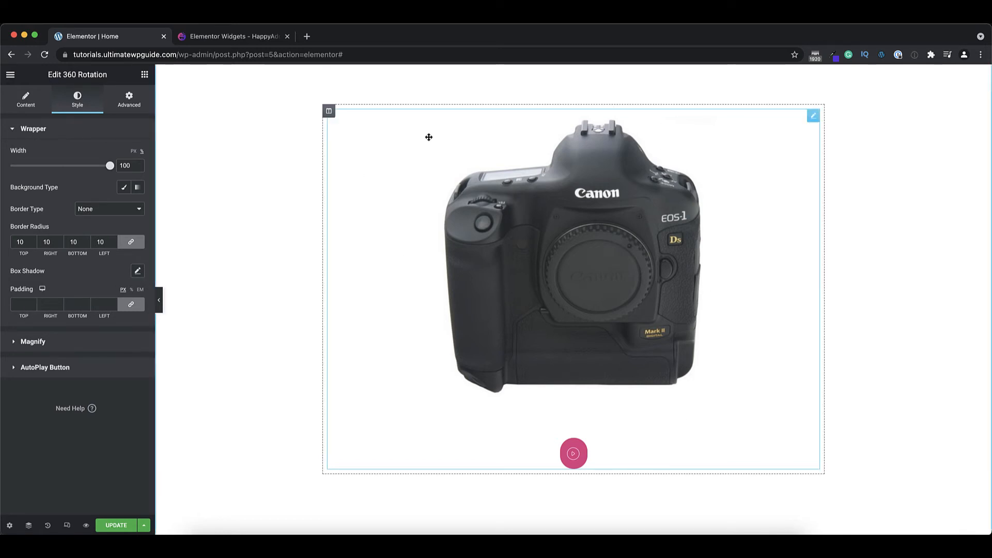
click(39, 339)
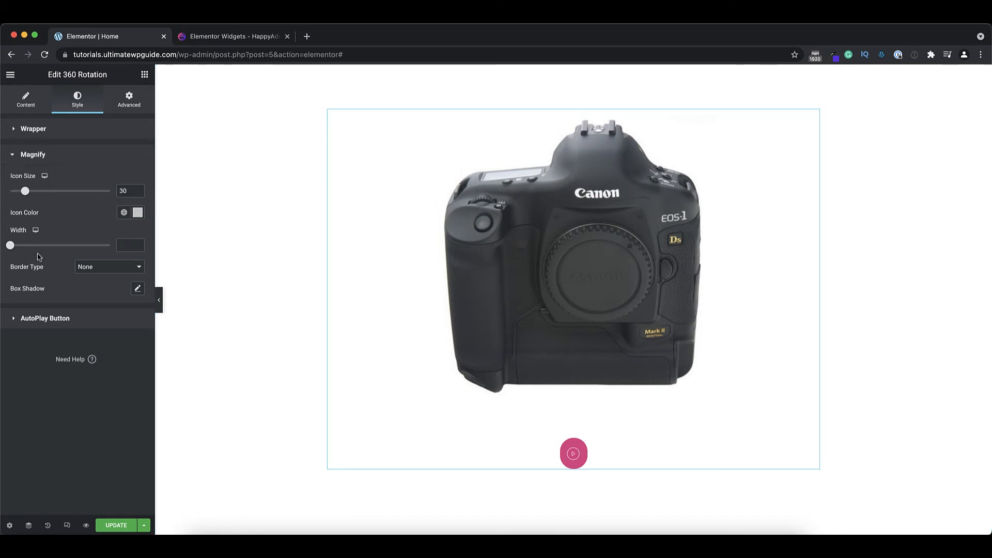
click(66, 320)
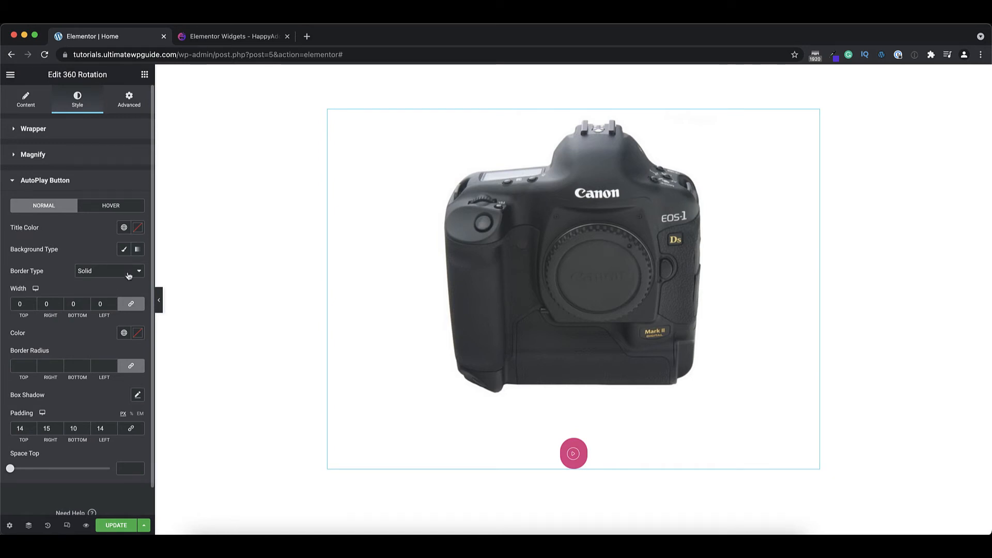
click(106, 207)
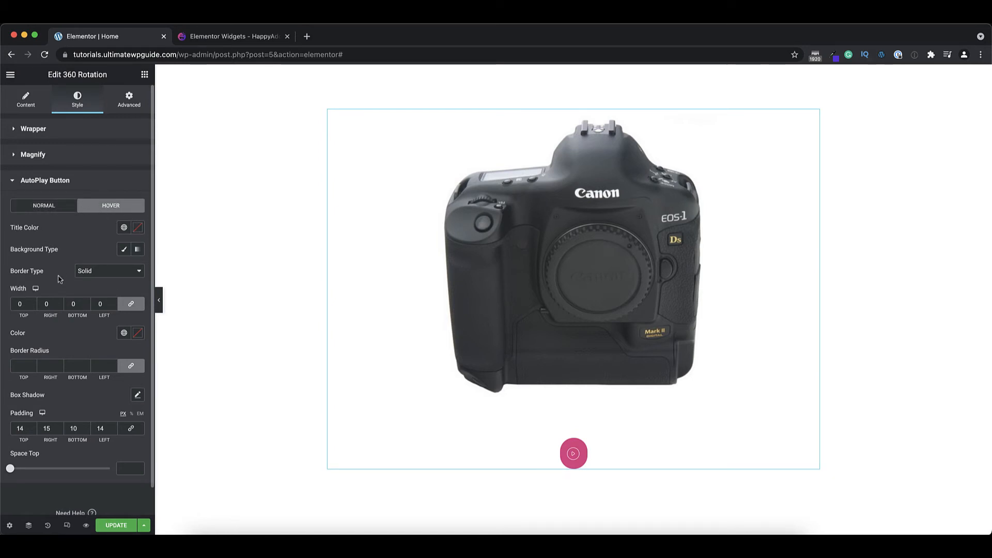
scroll(68, 273, down, 1)
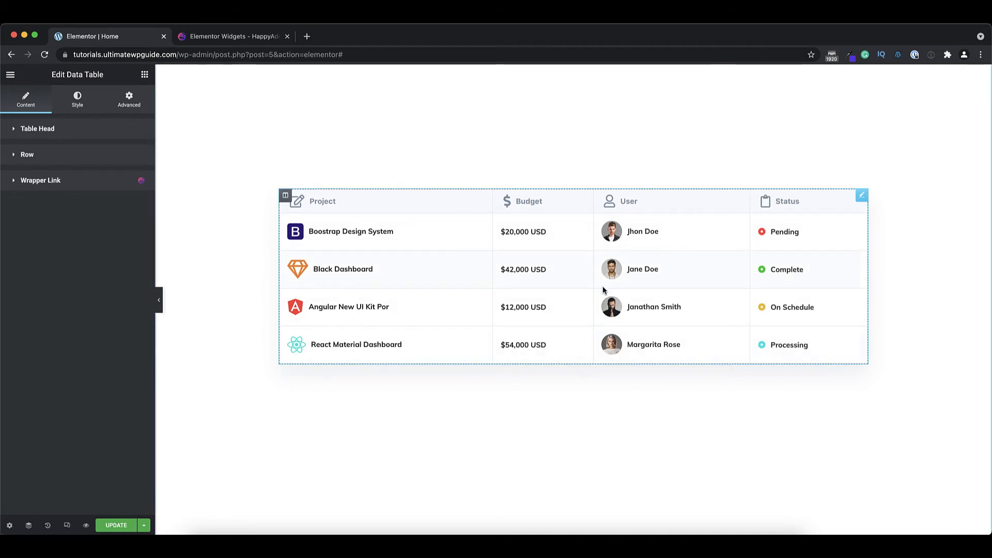
Examine the Project column's title, media and icon colour options in the Data Table's head
click(61, 133)
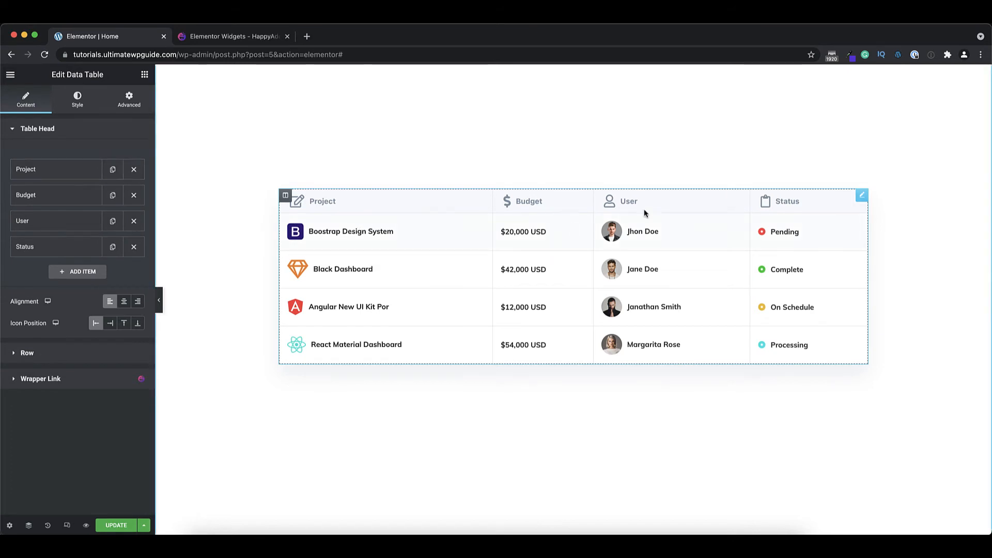
click(39, 175)
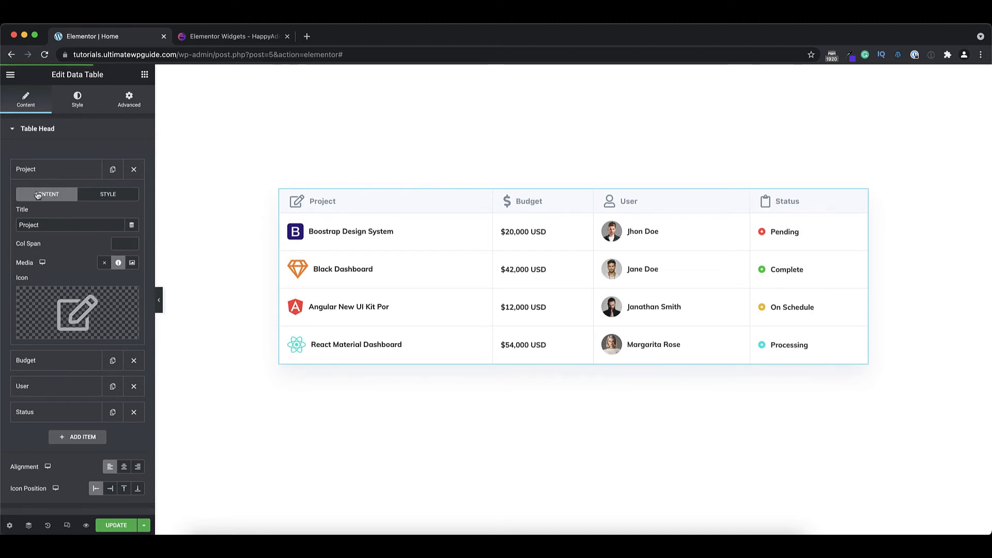
drag(43, 225, 17, 225)
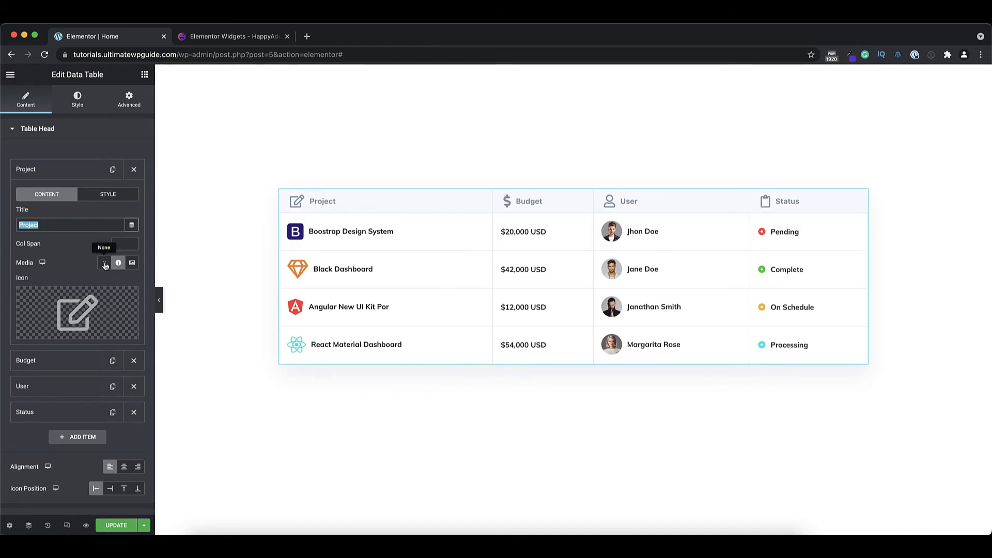
mouse_move(126, 297)
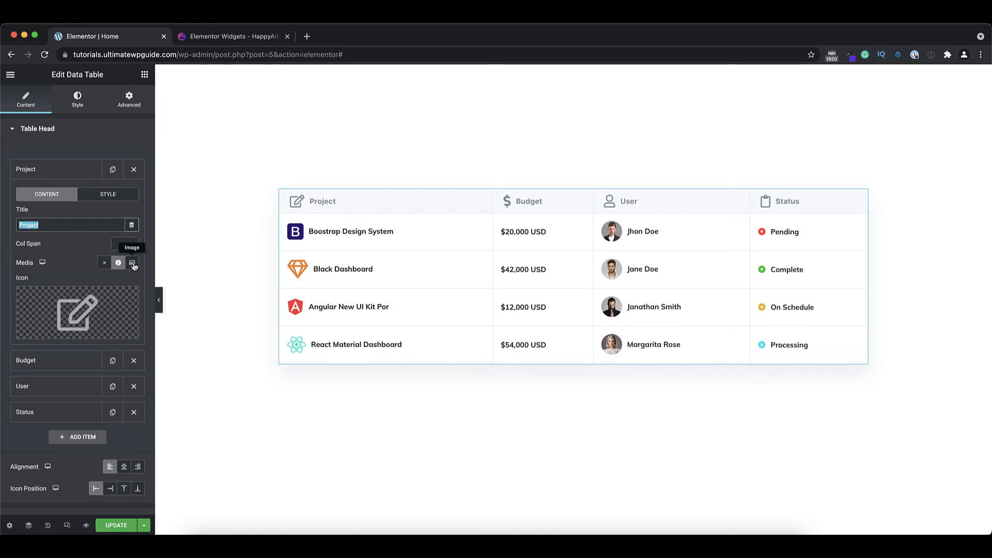
click(119, 198)
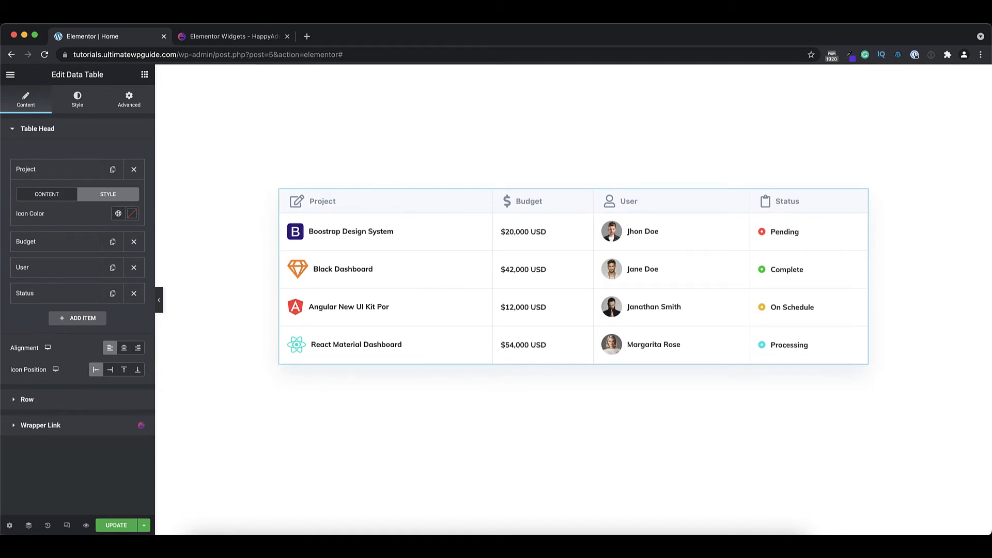
click(41, 171)
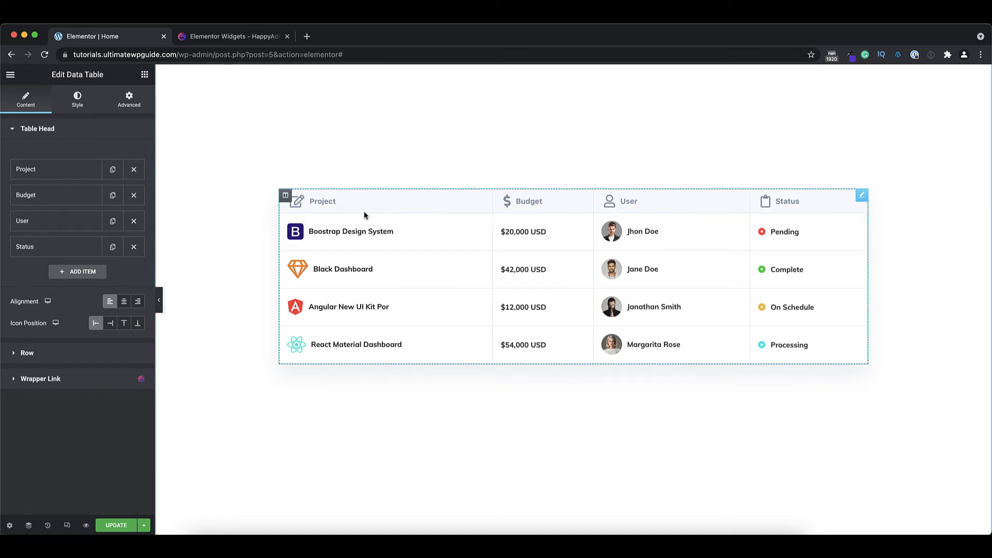
Try the centre and right alignments for the Data Table's head and return it to left
click(129, 304)
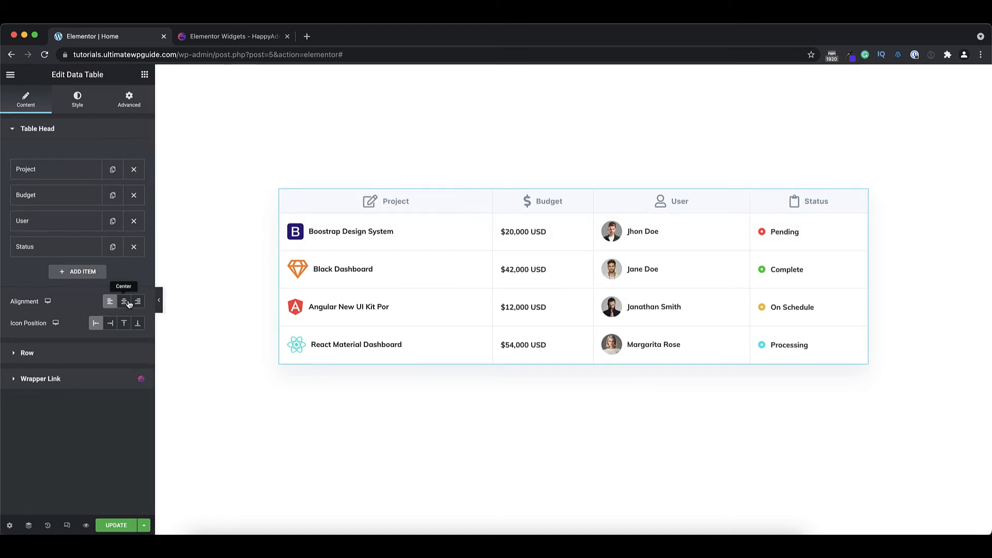
click(138, 302)
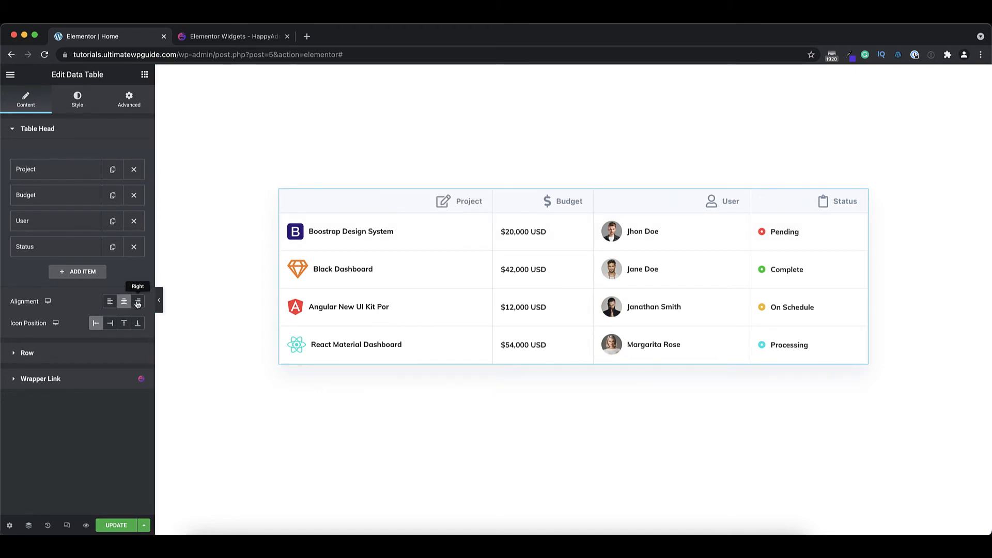
click(109, 304)
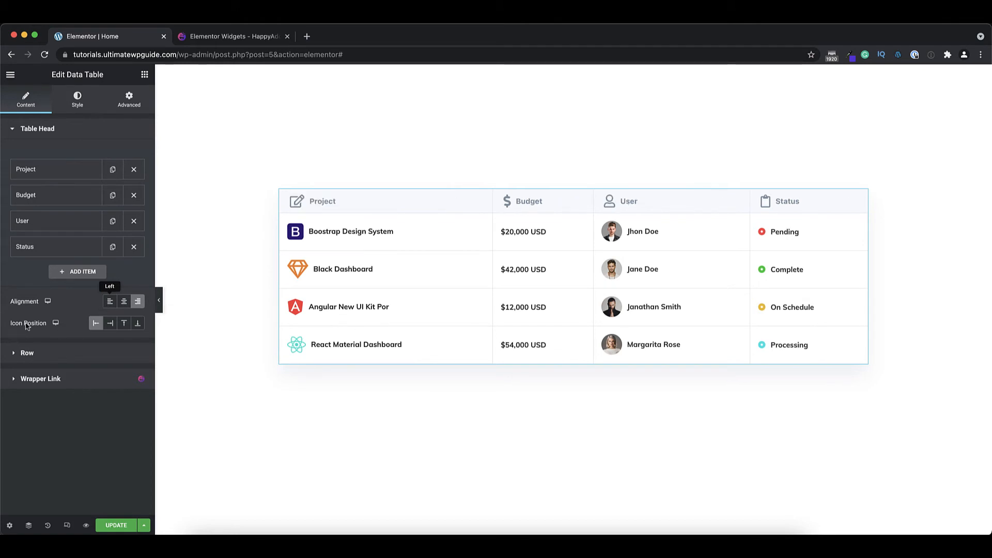
Try the right, top and bottom icon positions in the Data Table's head and return the icons to the left
click(110, 324)
click(137, 326)
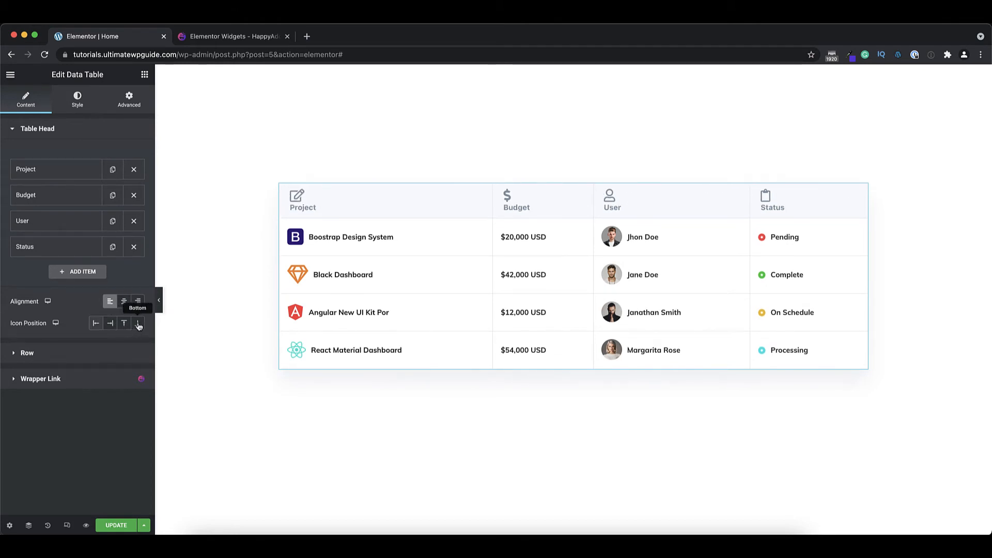
click(95, 324)
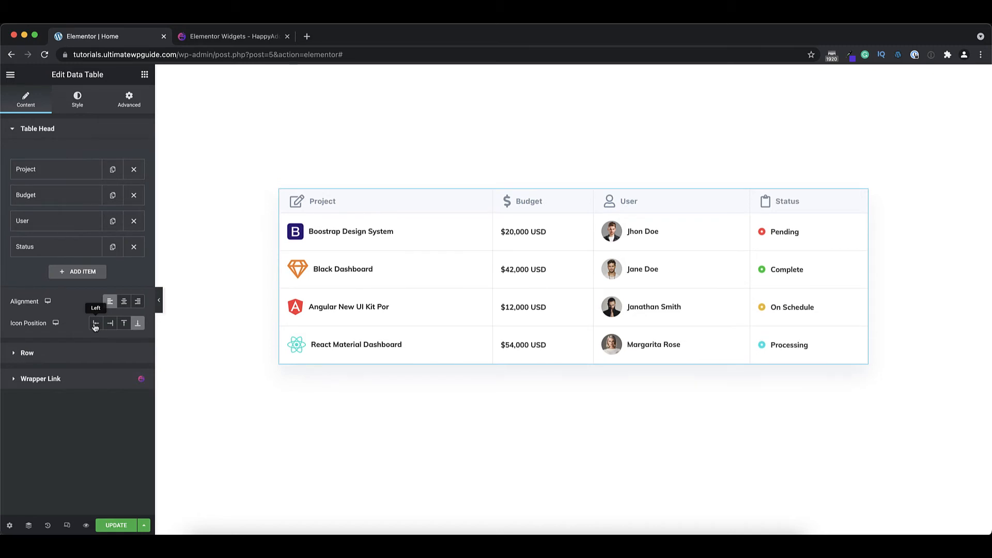
click(110, 323)
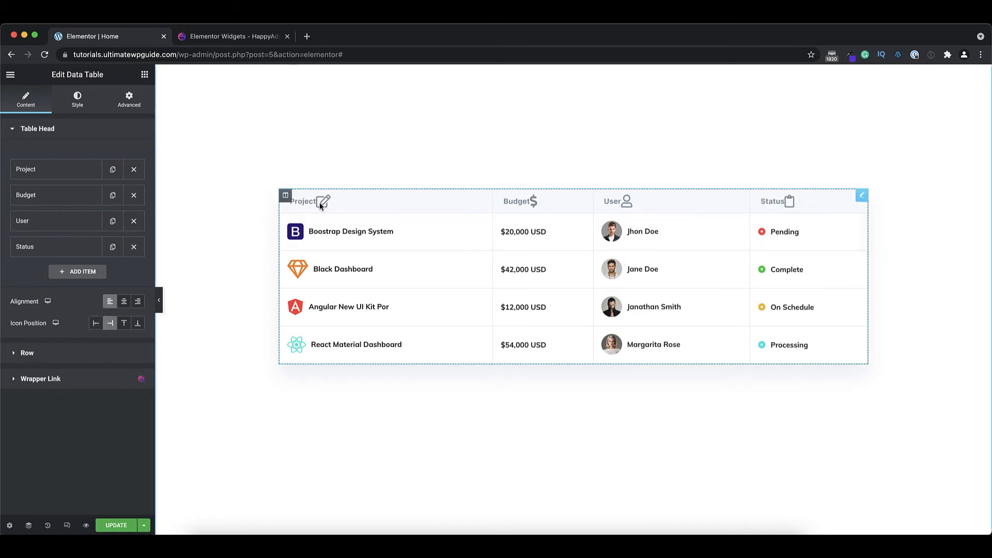
click(126, 326)
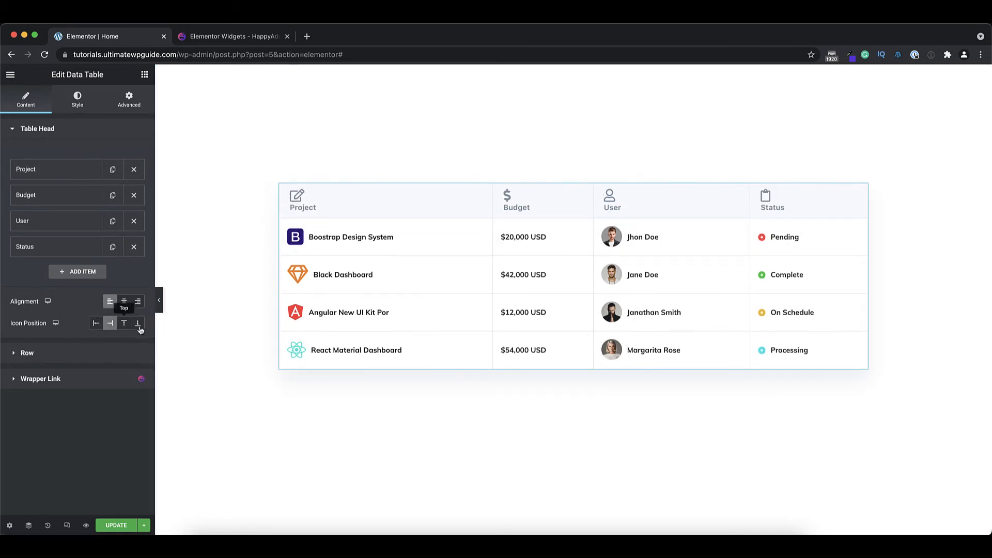
click(138, 325)
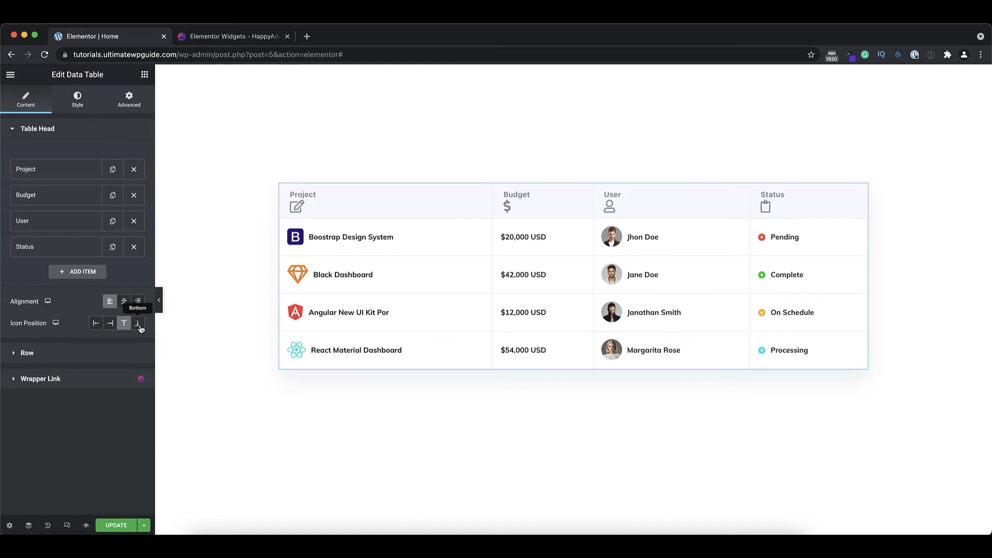
click(96, 324)
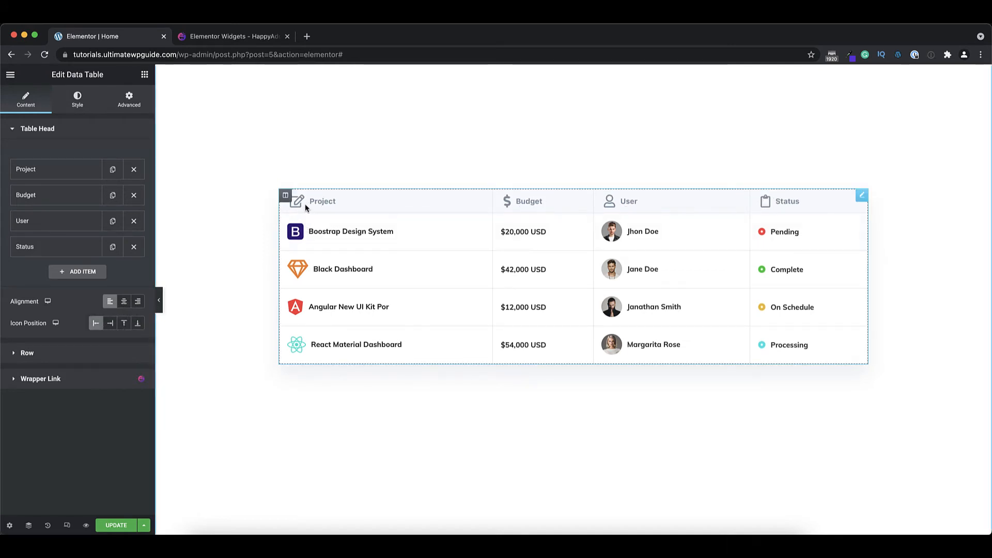
Review the Data Table's row item list and the Row/Column type options of the first Row Starts item
click(51, 358)
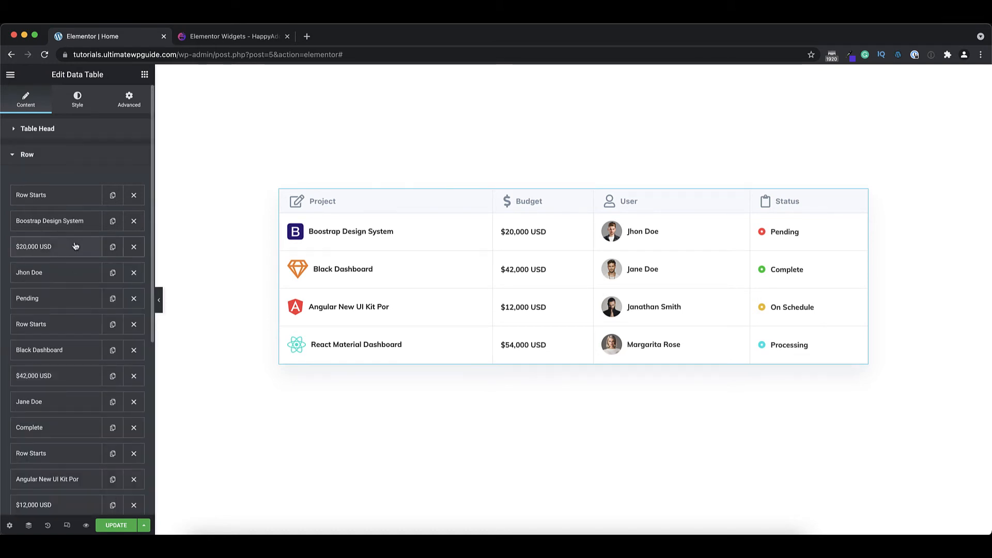
scroll(93, 305, down, 5)
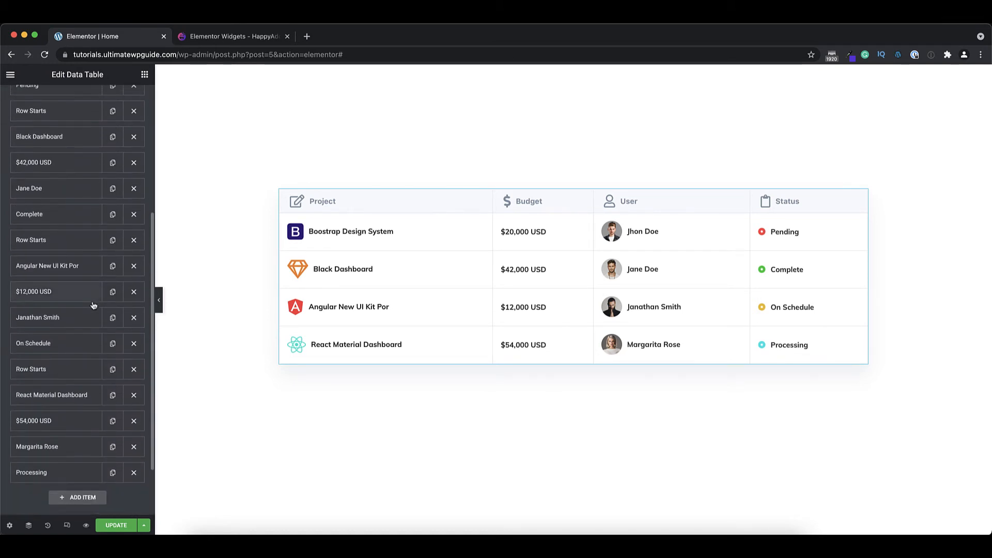
scroll(94, 305, down, 2)
scroll(94, 305, up, 7)
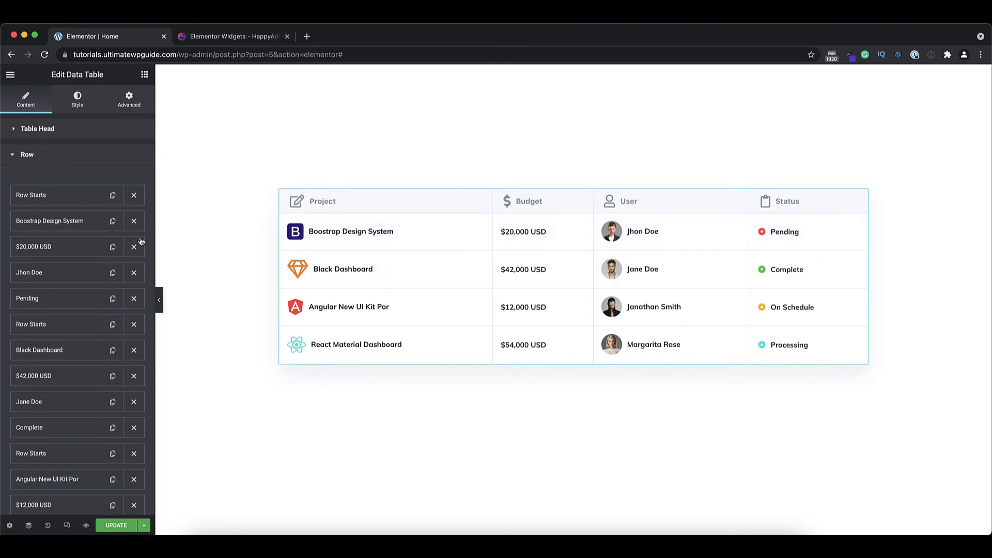
click(53, 196)
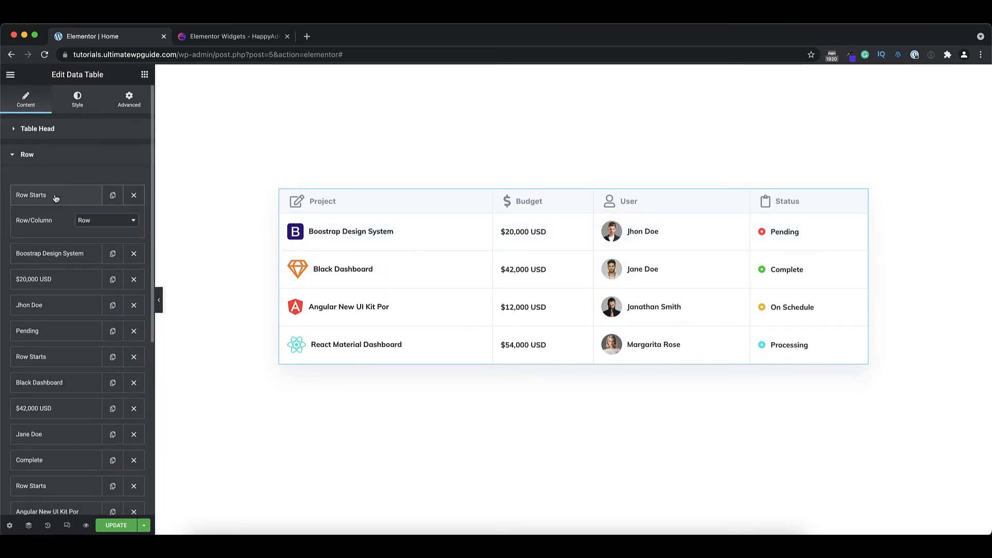
click(102, 221)
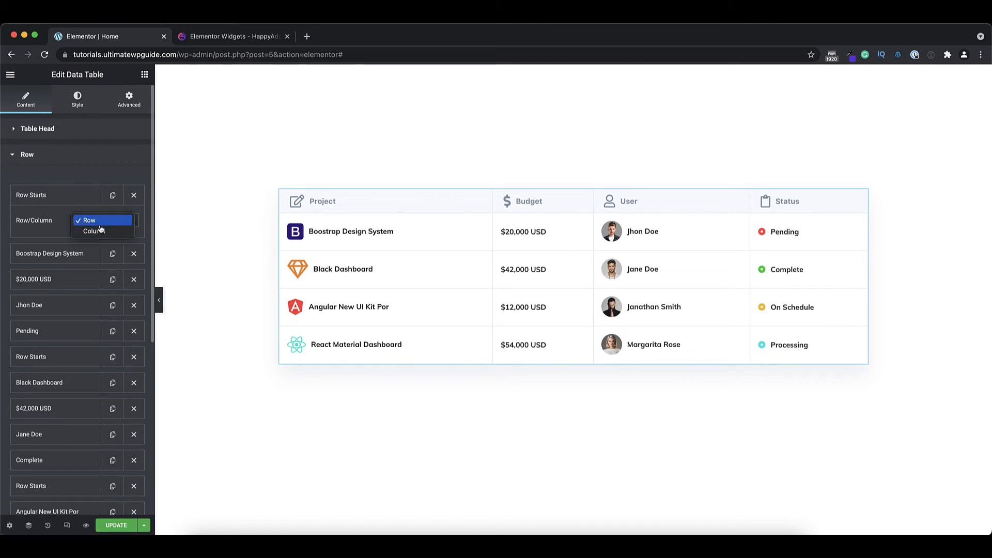
click(53, 201)
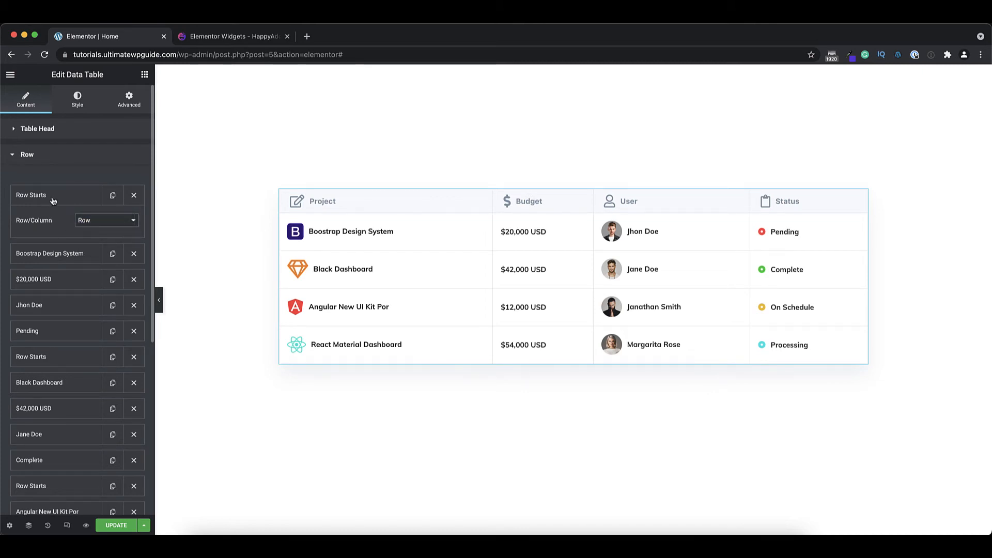
click(51, 199)
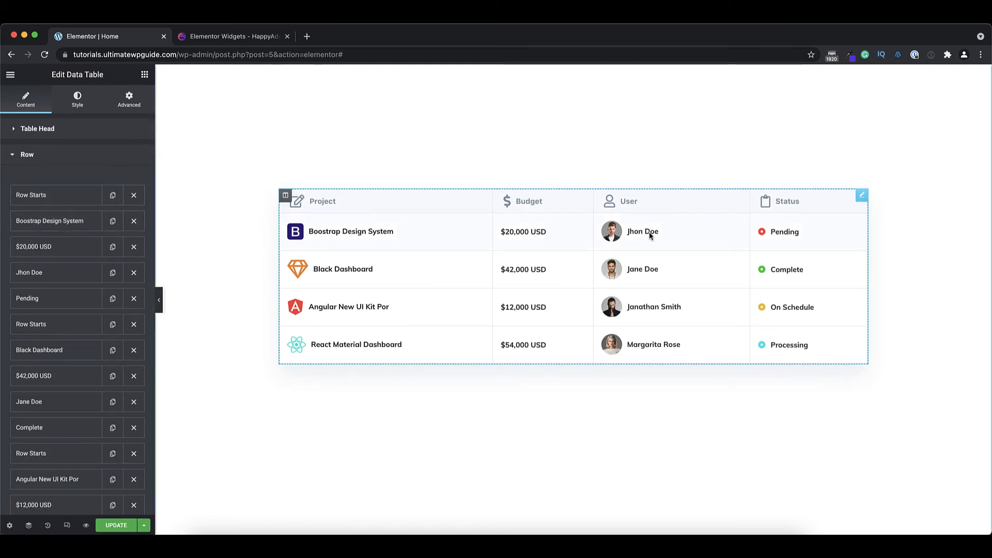
Inspect each column item of the first table row, from the project cell through budget and user to status
click(55, 226)
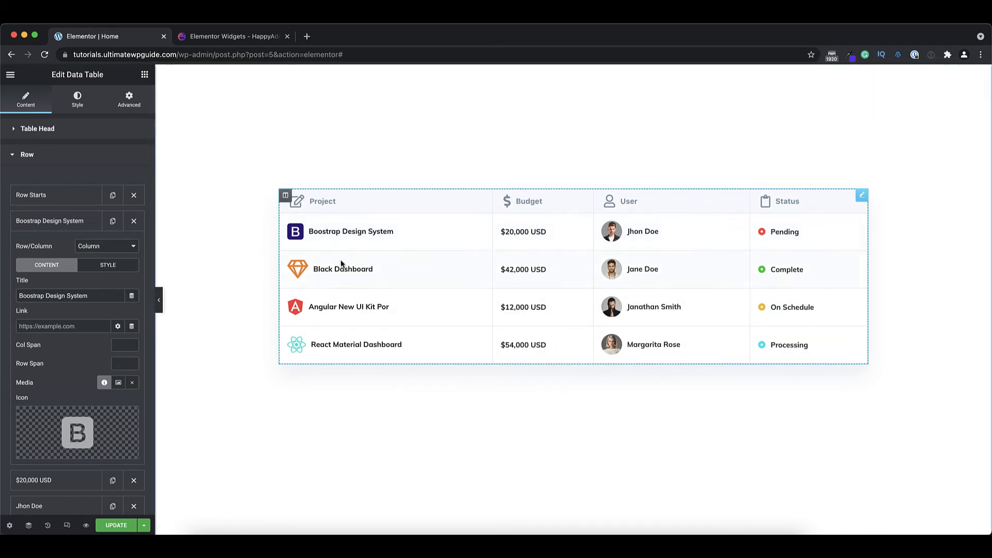
click(78, 222)
click(57, 247)
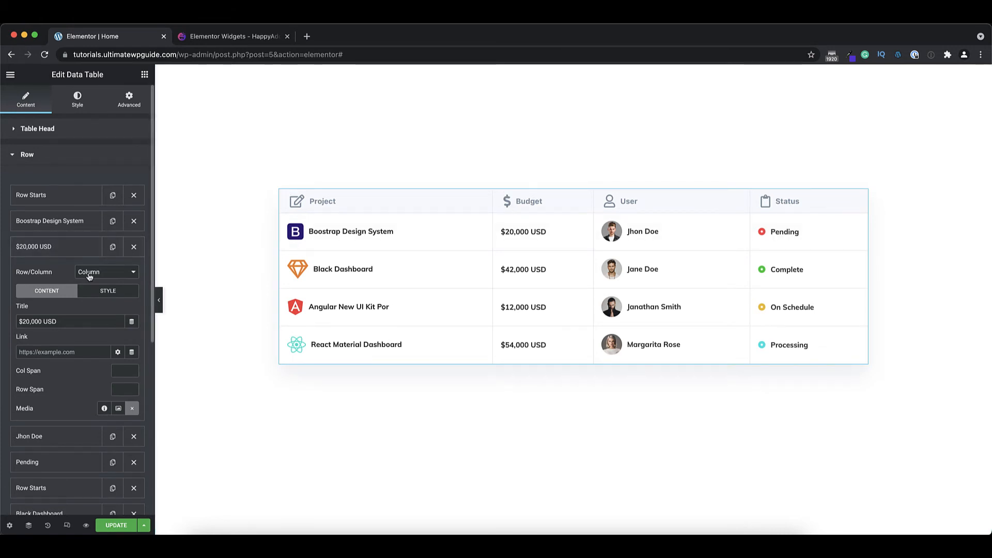
click(67, 247)
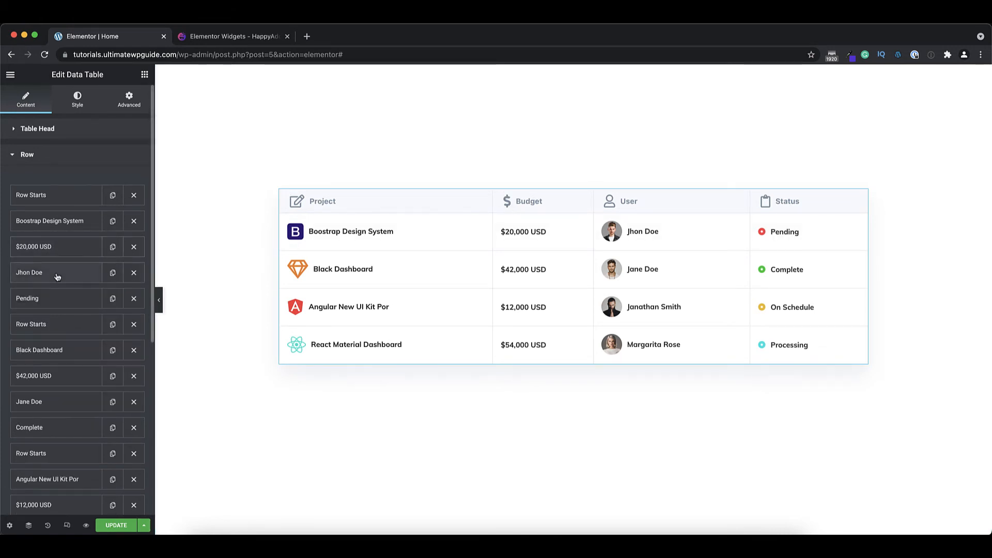
click(58, 275)
click(64, 275)
click(54, 298)
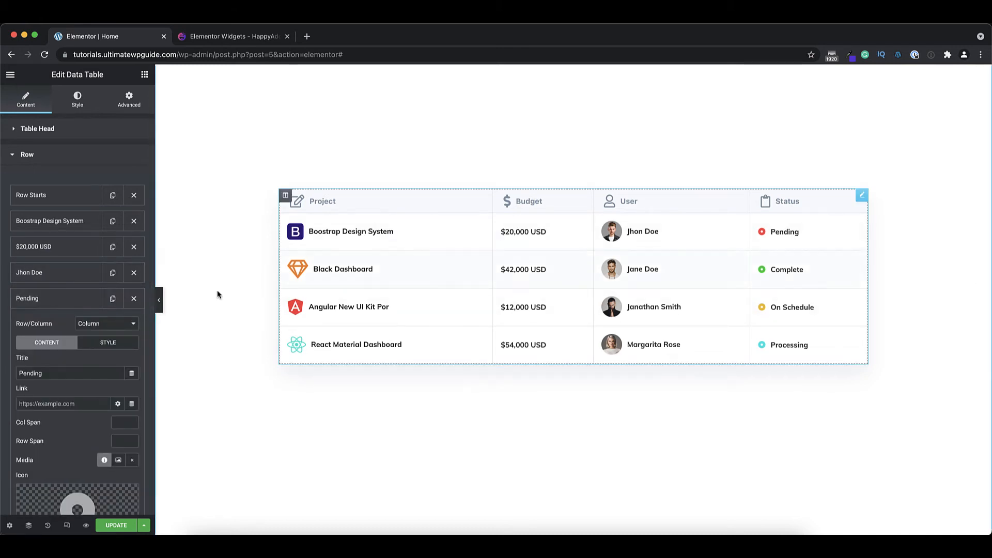
click(57, 300)
Examine the Boostrap Design System cell's title, link, span and media options
click(52, 228)
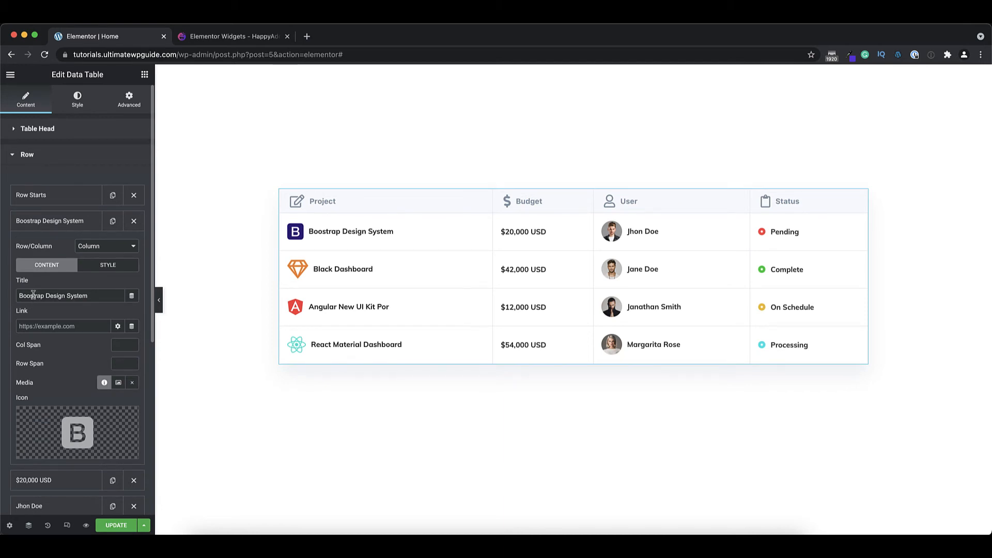
drag(88, 297, 17, 297)
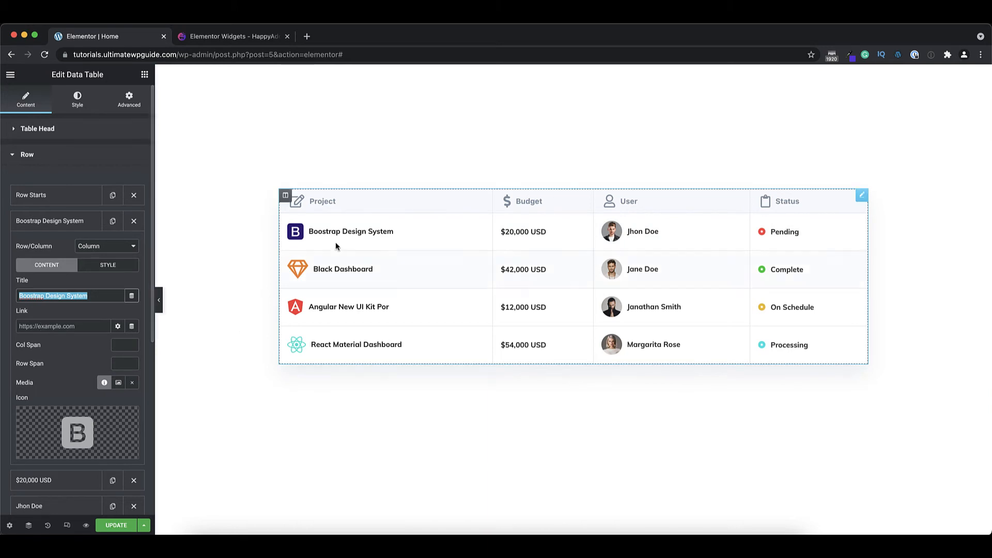
scroll(63, 352, down, 2)
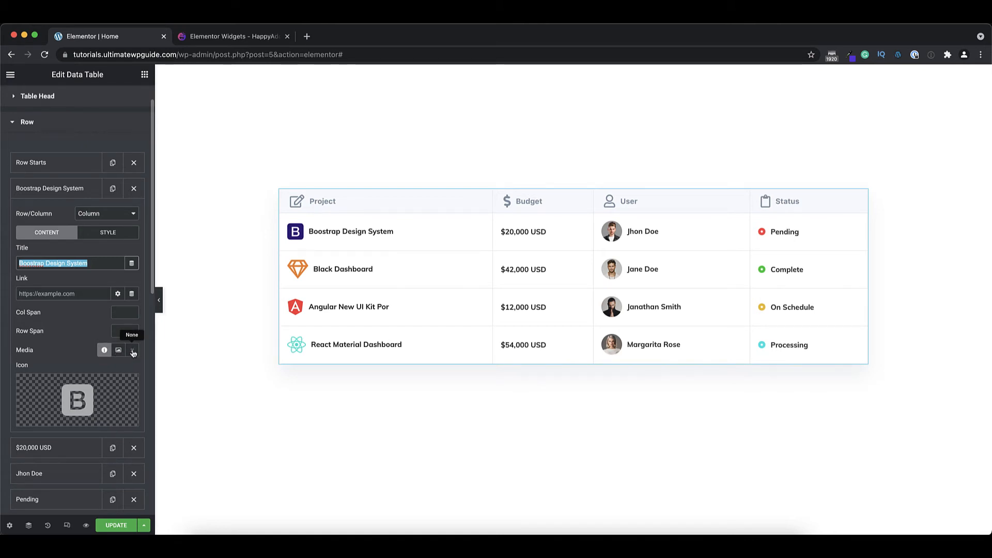
scroll(67, 347, down, 3)
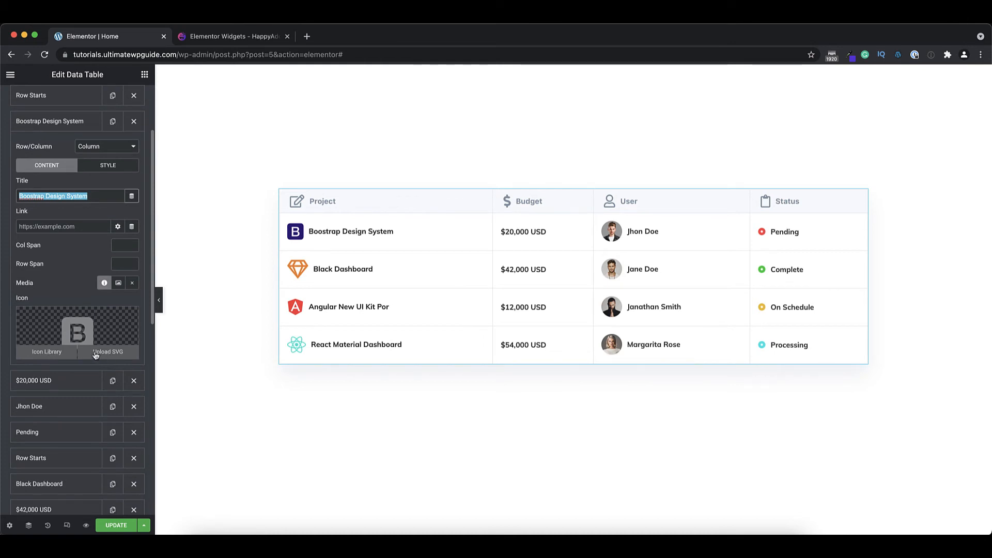
click(54, 123)
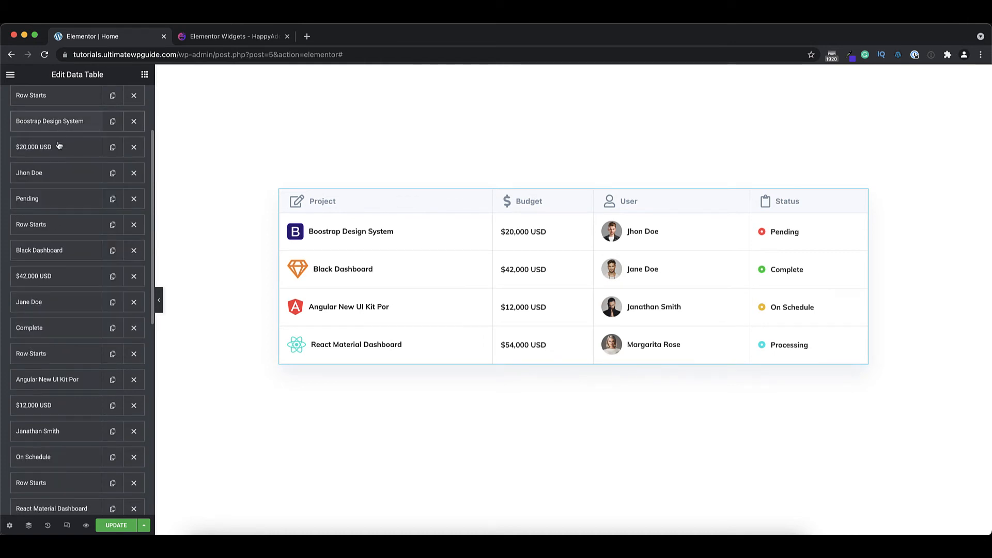
Try icon/image sizes of 15 and 10 in the $20,000 USD cell's style options and set the size to 0
click(59, 148)
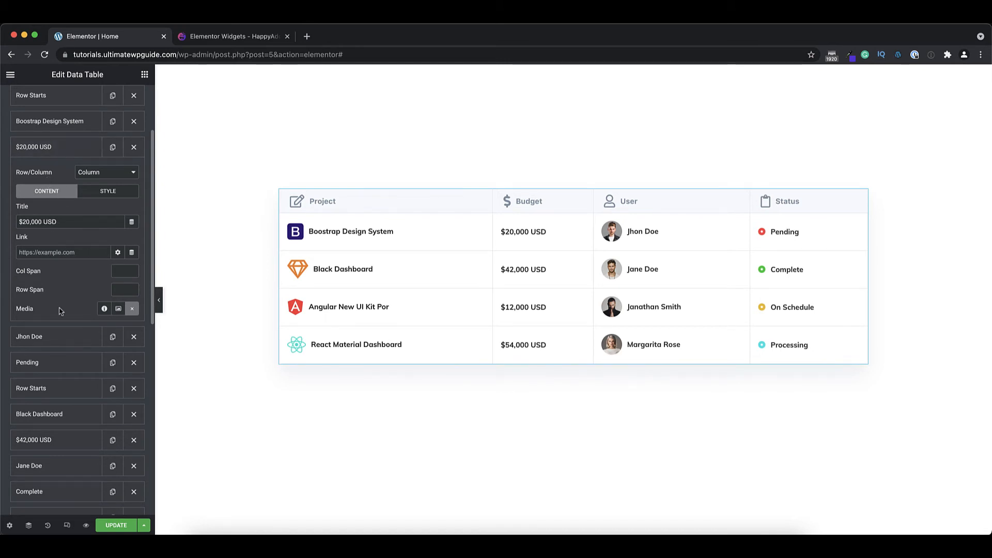
click(109, 196)
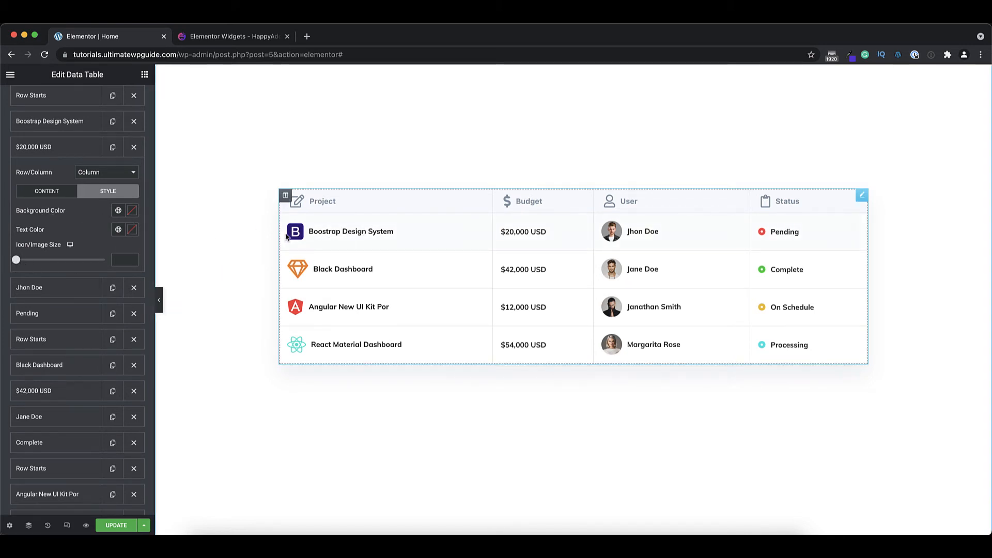
click(116, 259)
text(15)
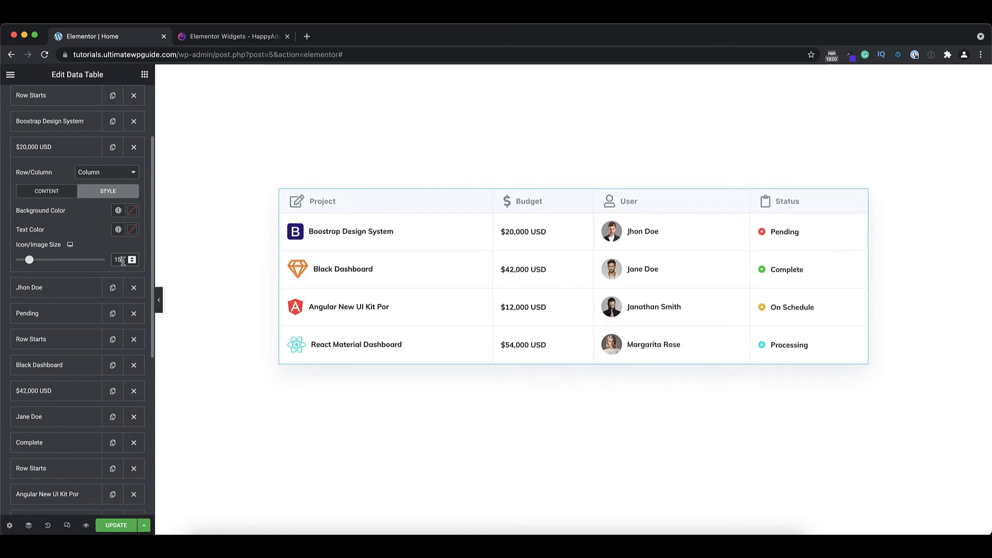
drag(123, 261, 111, 261)
text(10)
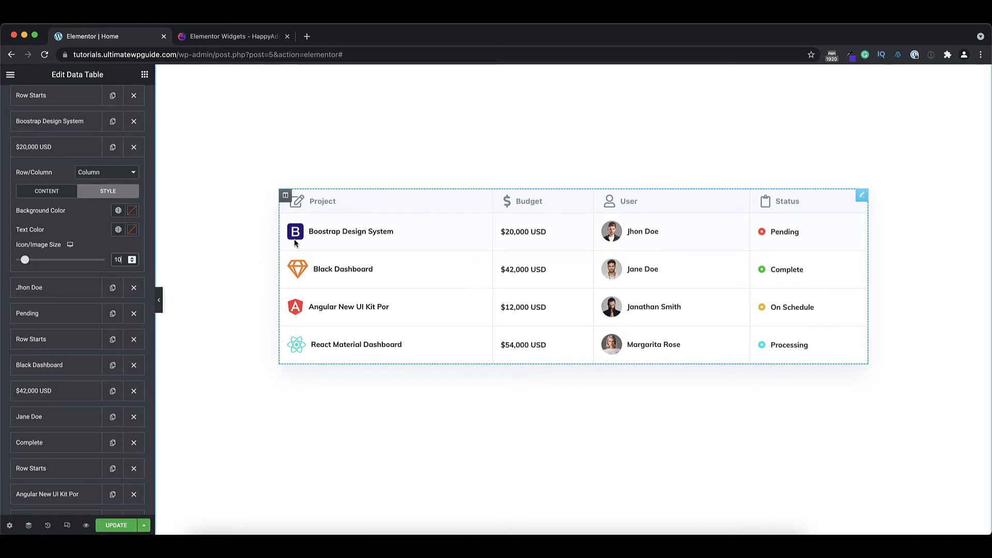
drag(25, 261, 8, 263)
scroll(95, 303, up, 4)
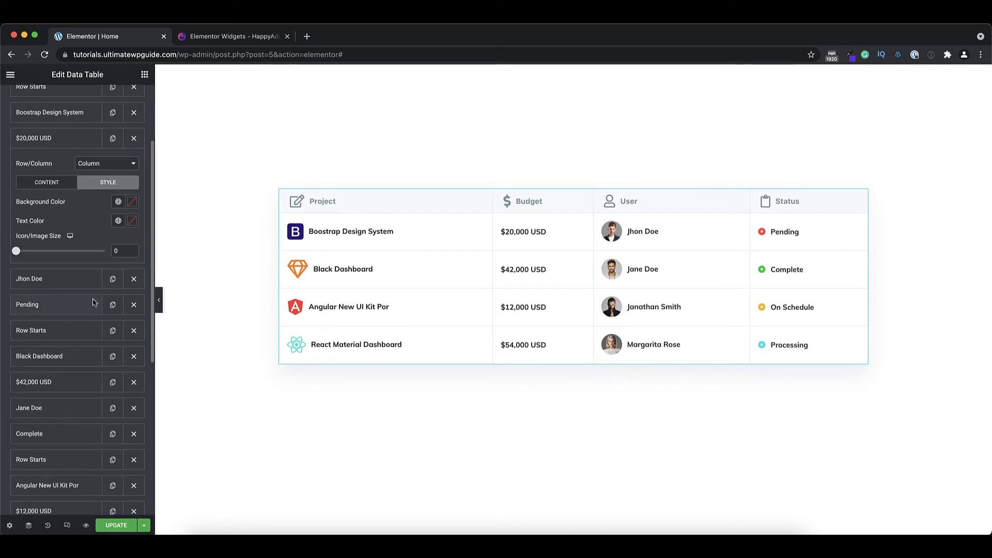
click(67, 239)
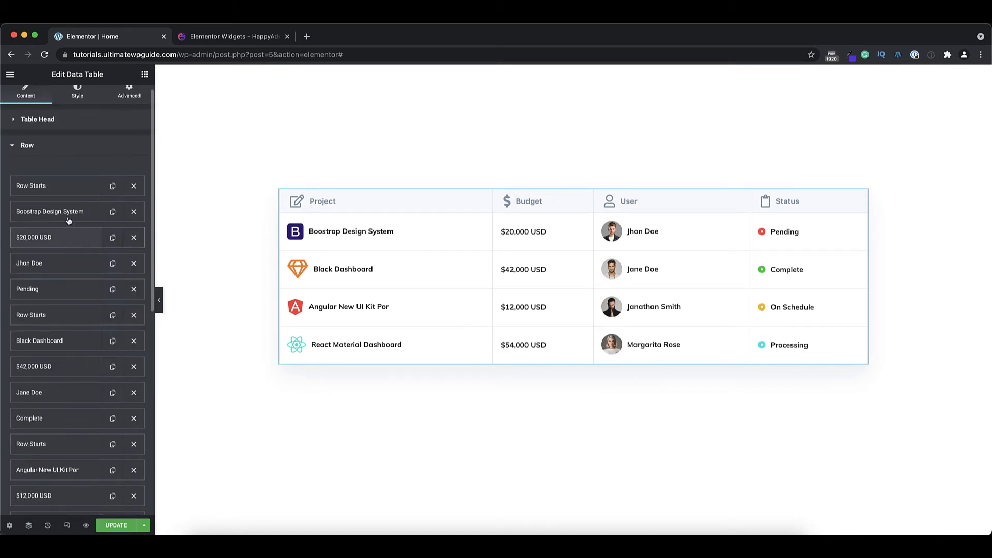
Review the Data Table's head style options, covering padding, border, background, title and icon settings
click(60, 149)
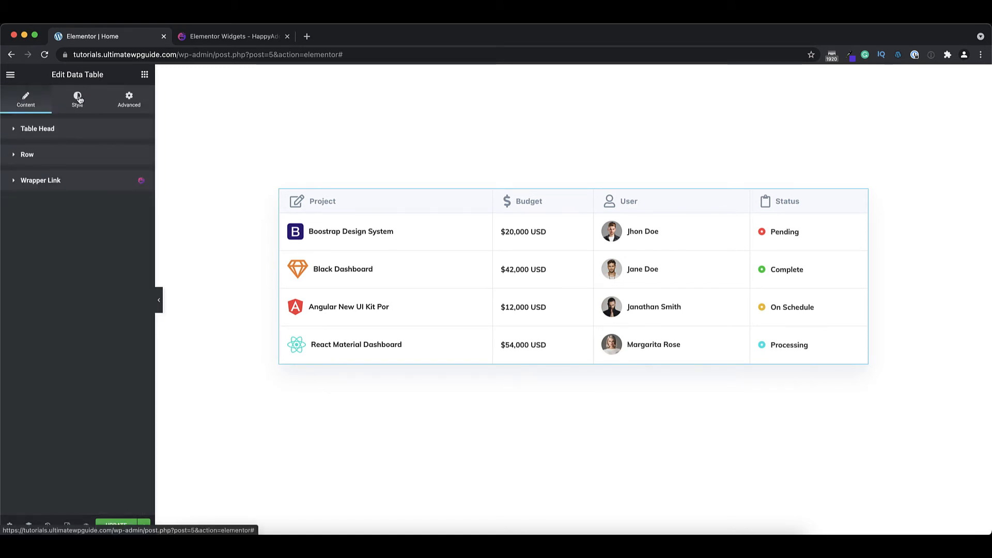
click(78, 99)
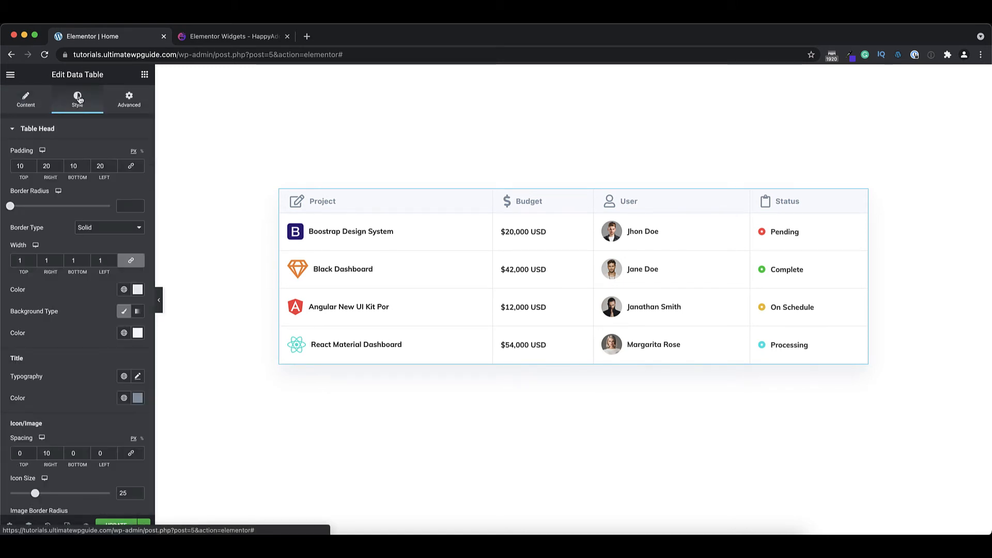
click(15, 130)
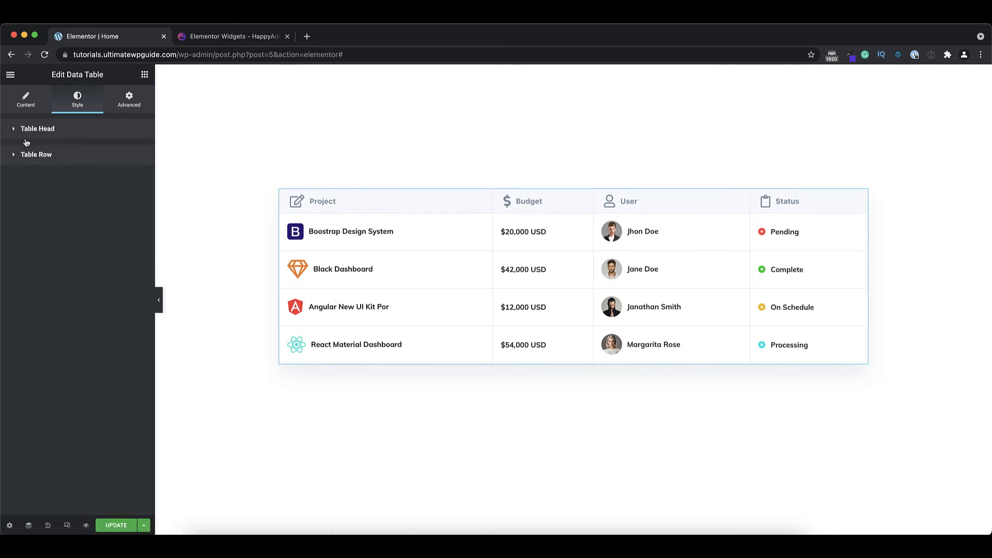
click(15, 132)
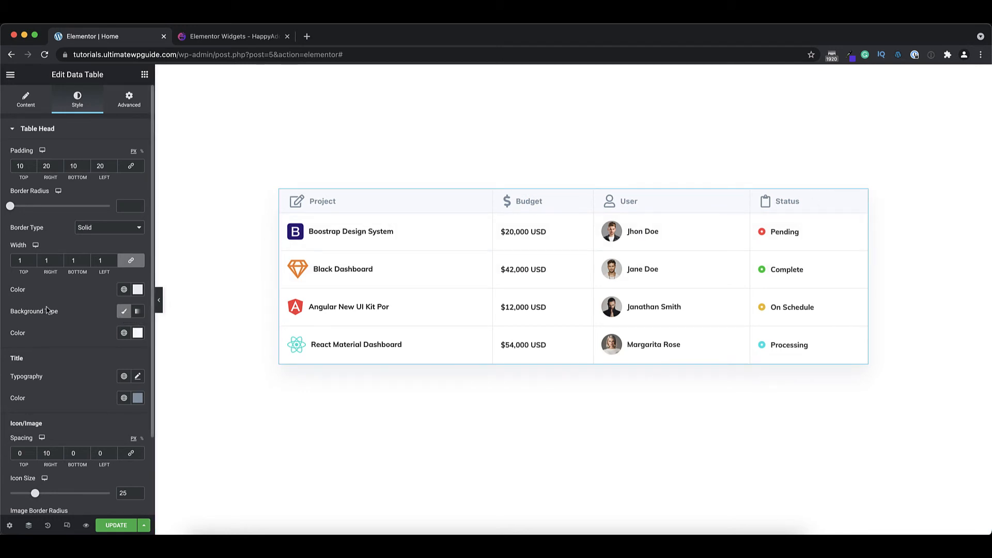
scroll(58, 340, down, 3)
scroll(58, 340, down, 1)
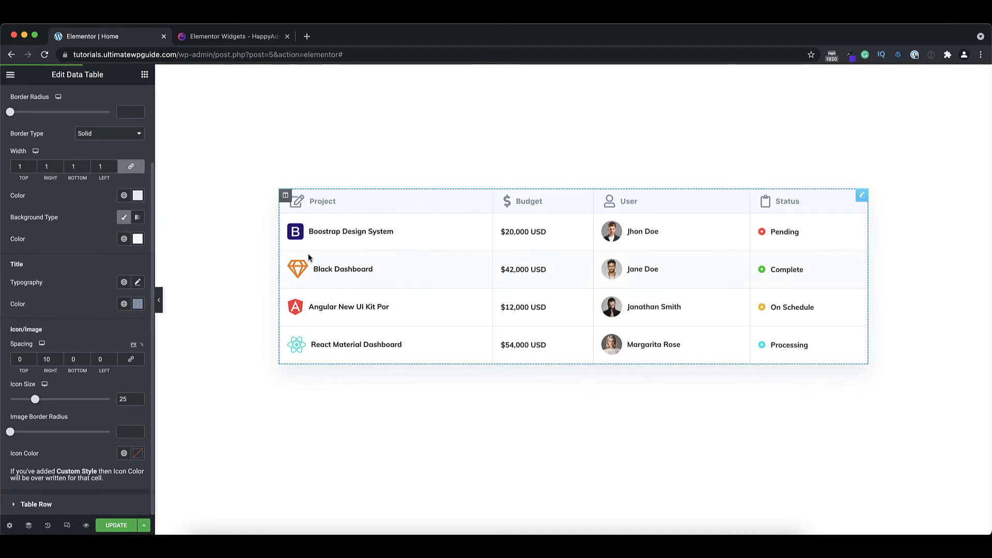
Try a right spacing of 20 for the table head's icons and return it to 10
double_click(46, 360)
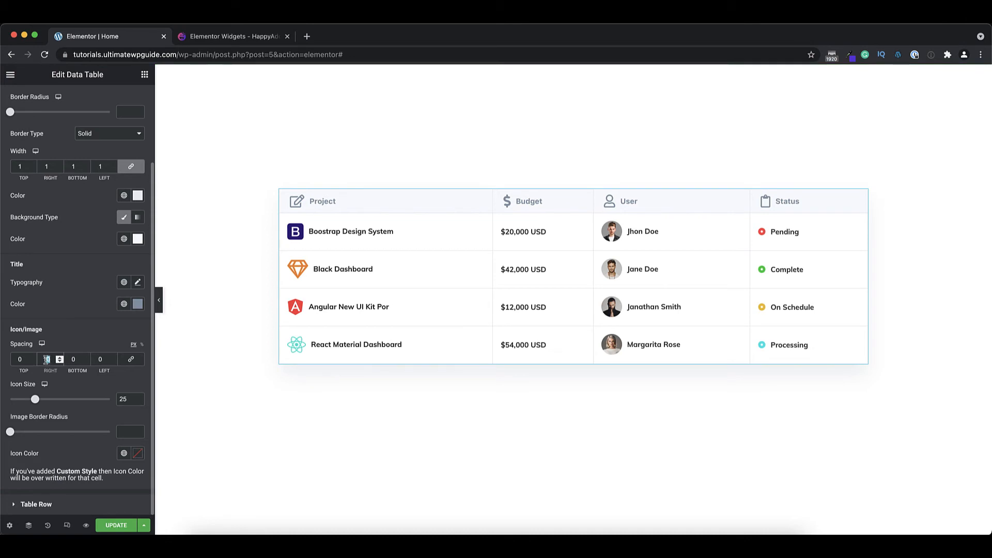
text(20)
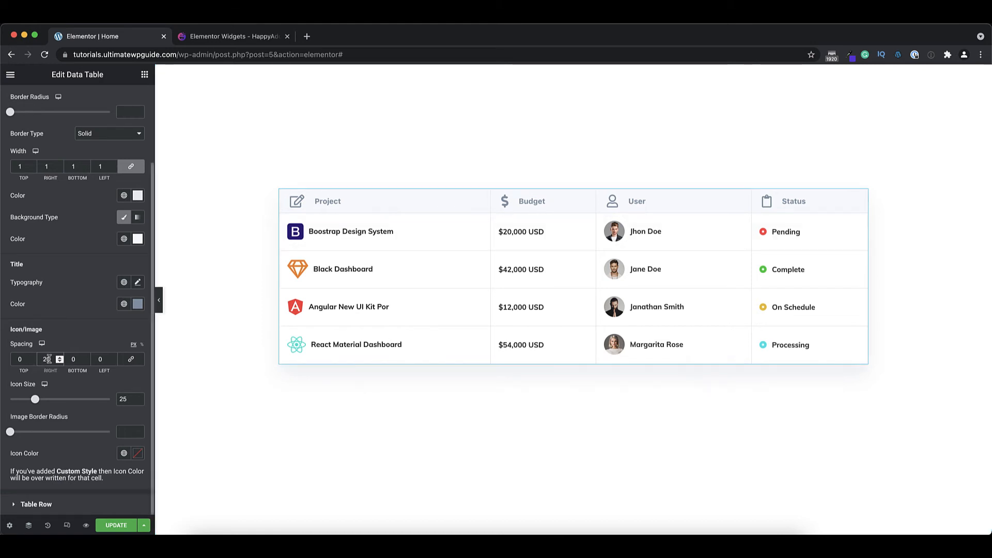
drag(51, 359, 41, 359)
text(10)
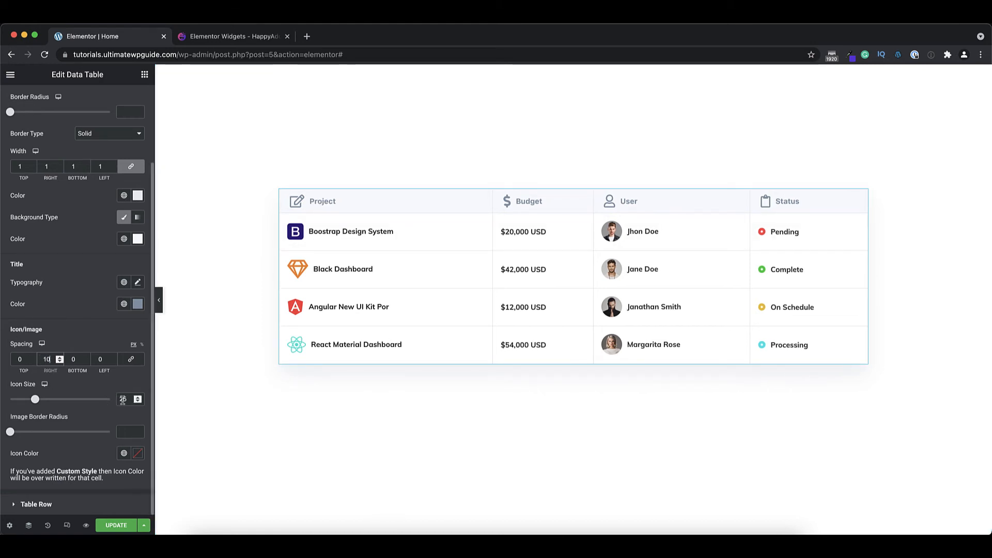
Set the table head's icon size to 20 and read the note on icon colour and custom styles
drag(127, 399, 119, 399)
text(20)
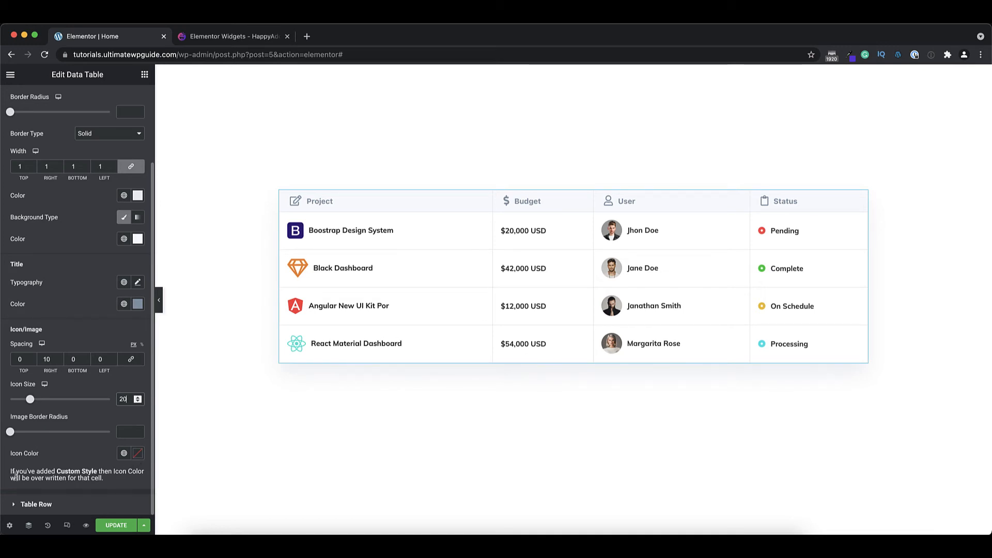
drag(9, 472, 144, 480)
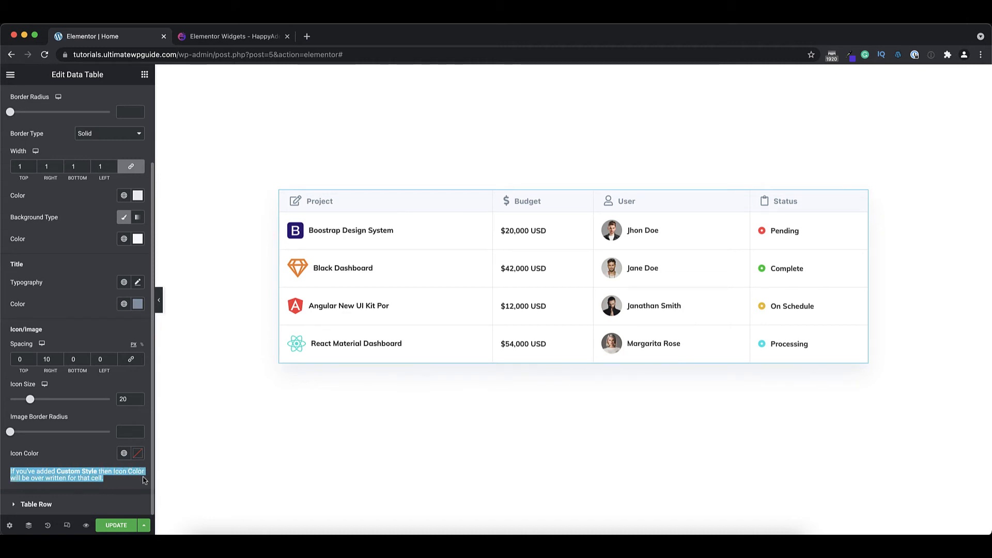
click(78, 479)
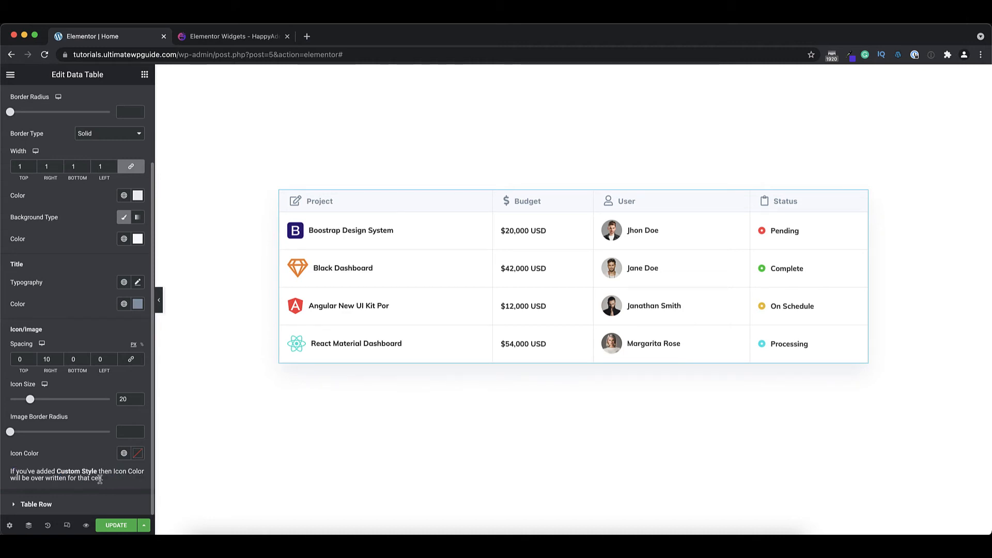
scroll(79, 338, up, 2)
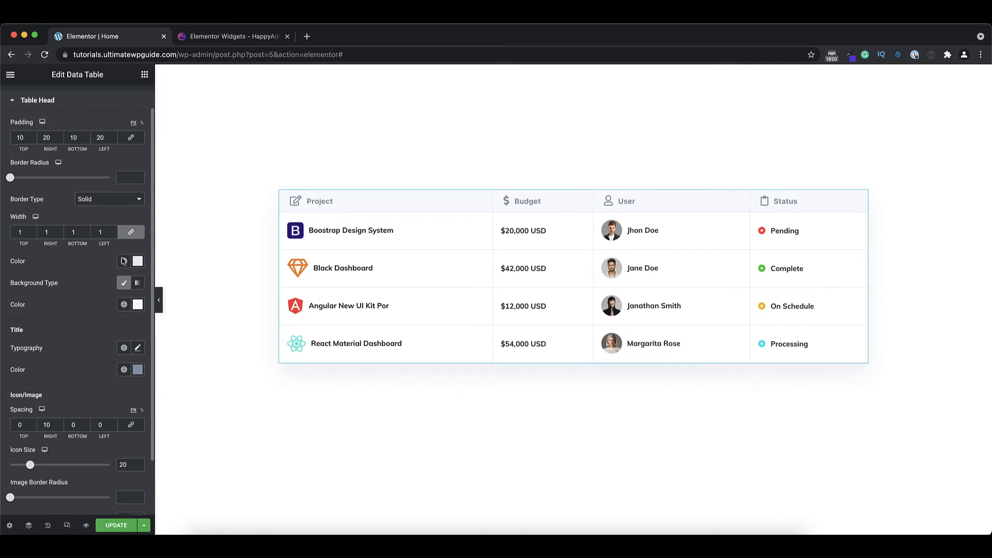
scroll(79, 297, down, 2)
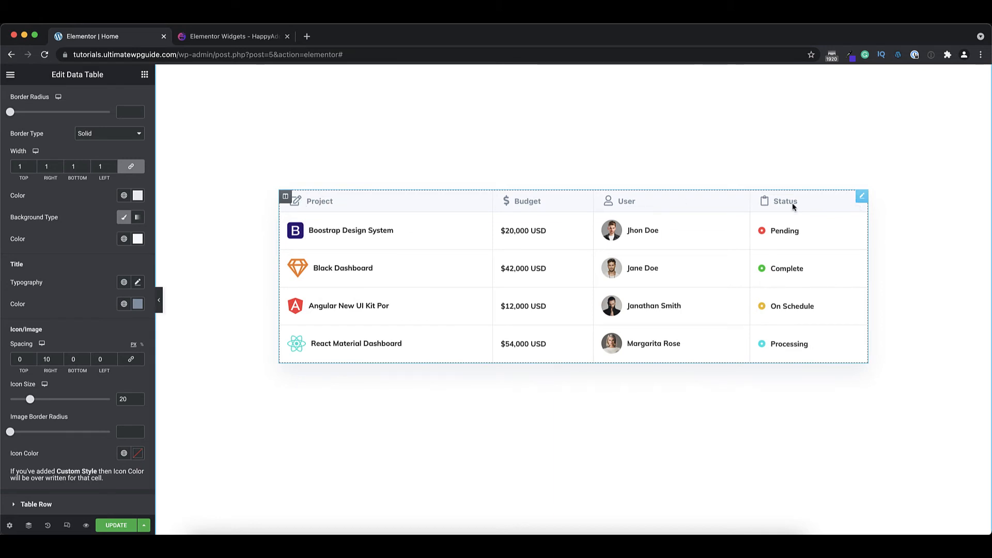
Examine the custom style options of the Project item in the Data Table's head for its icon color
scroll(78, 207, up, 5)
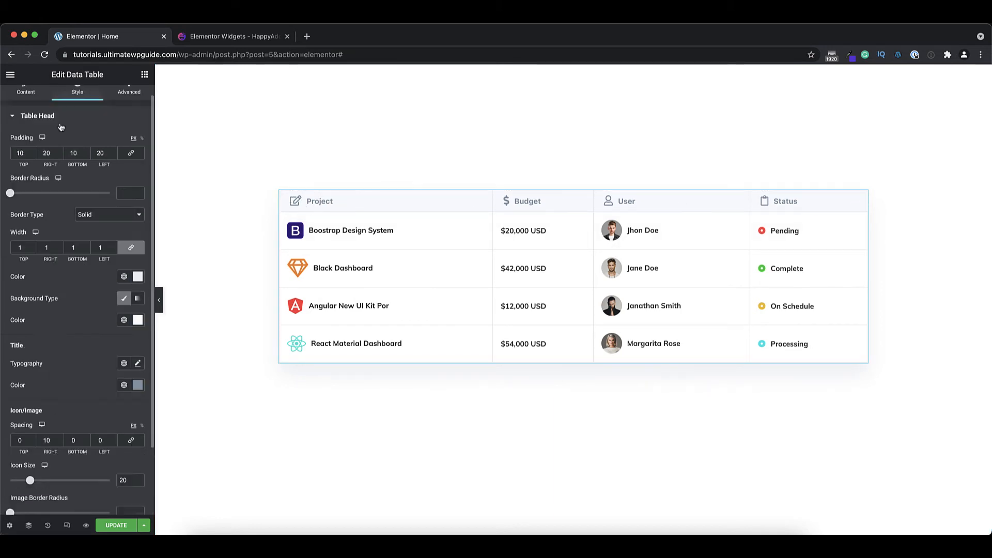
click(26, 100)
click(42, 171)
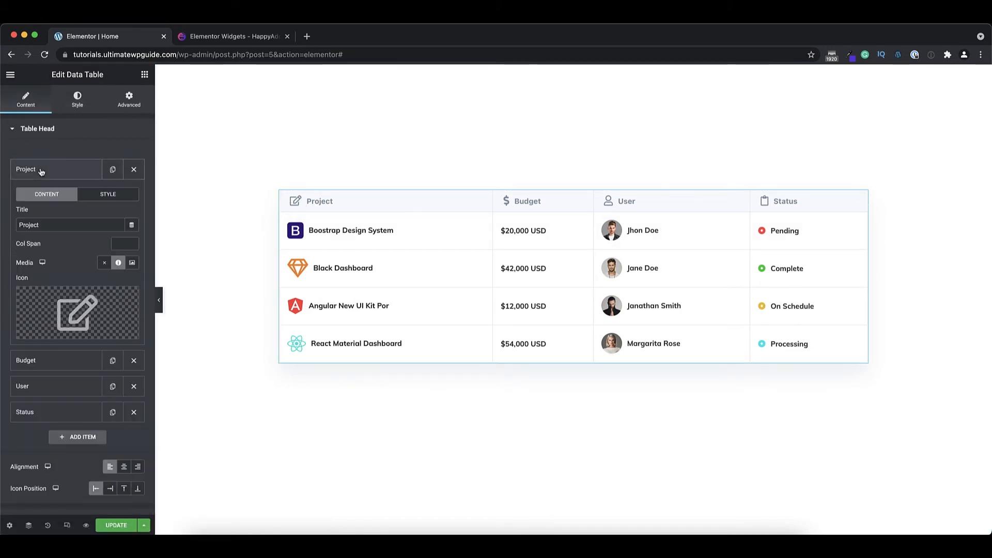
click(101, 195)
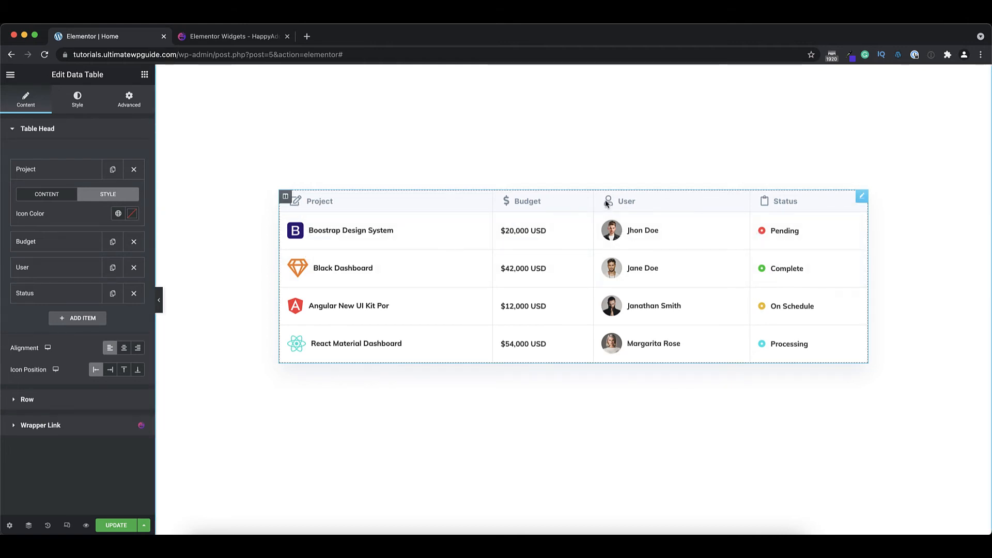
Review the Data Table's row style options, covering padding, border, normal and hover colors, title and icon/image settings
click(77, 99)
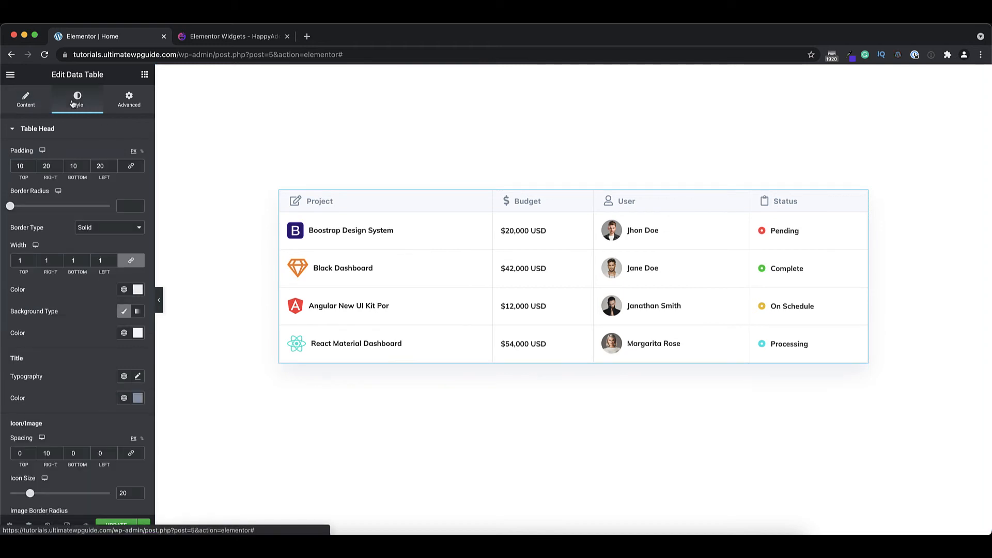
scroll(71, 286, down, 3)
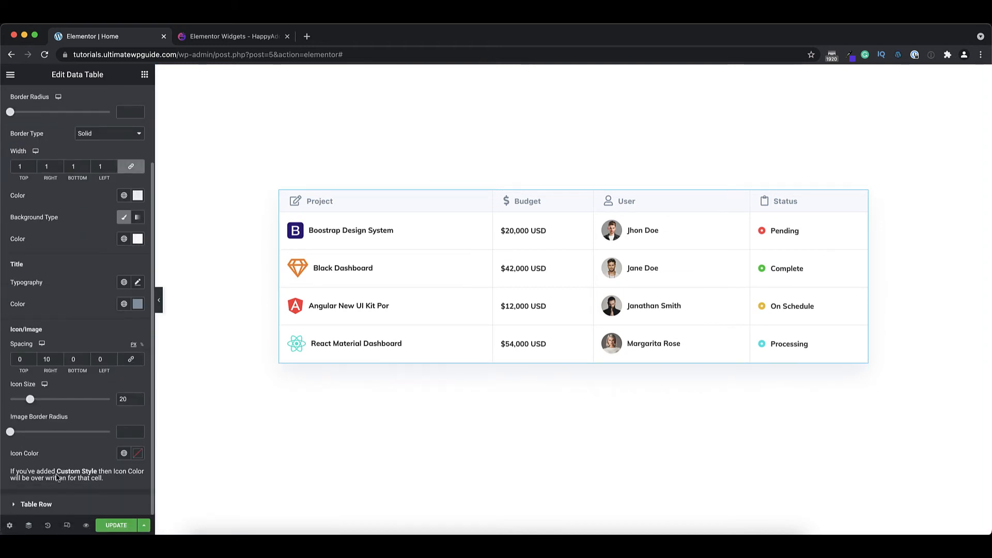
click(56, 506)
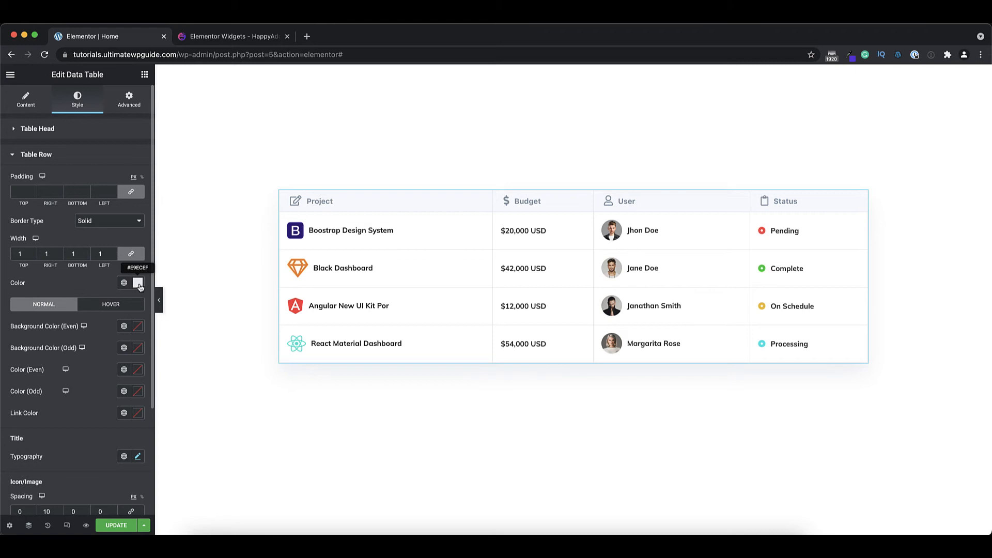
click(105, 306)
click(62, 307)
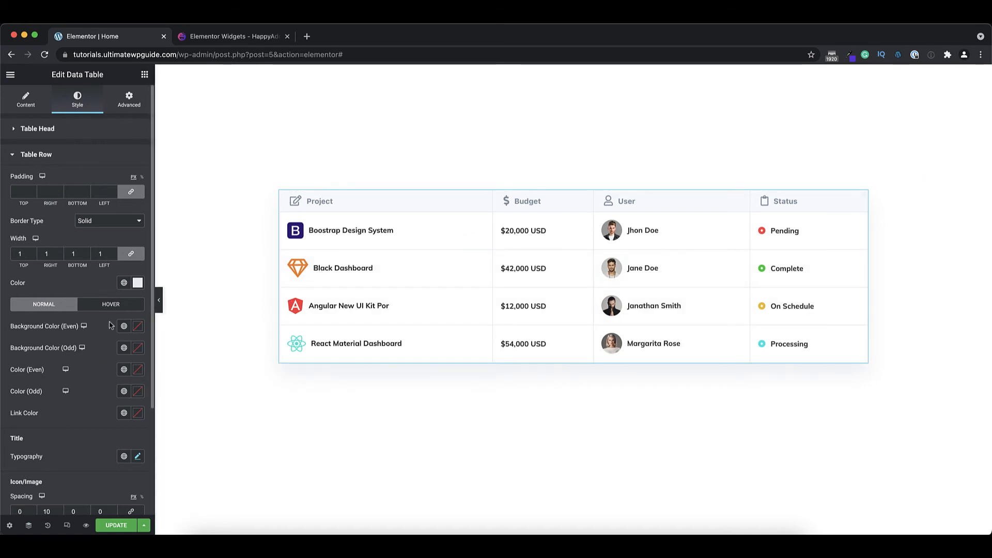
click(109, 305)
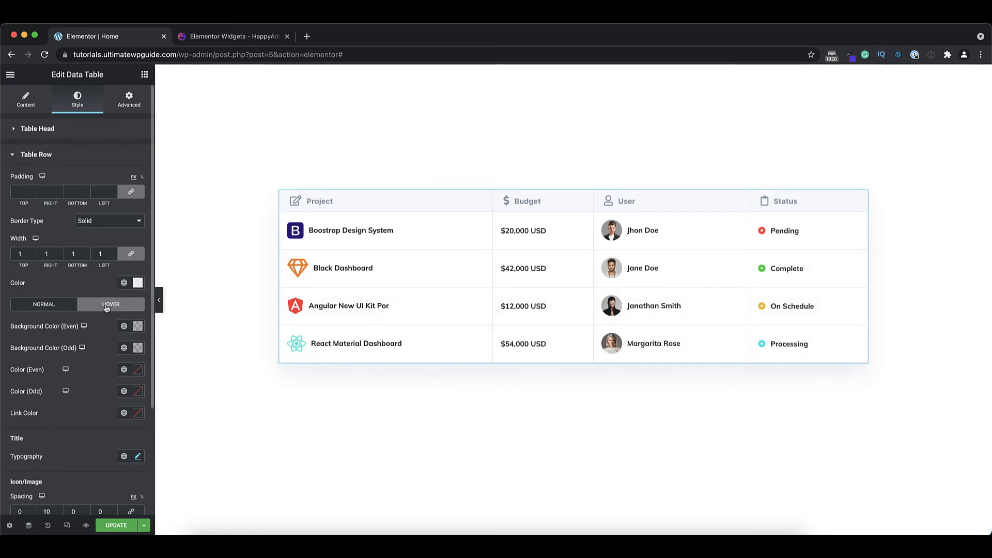
scroll(106, 307, down, 3)
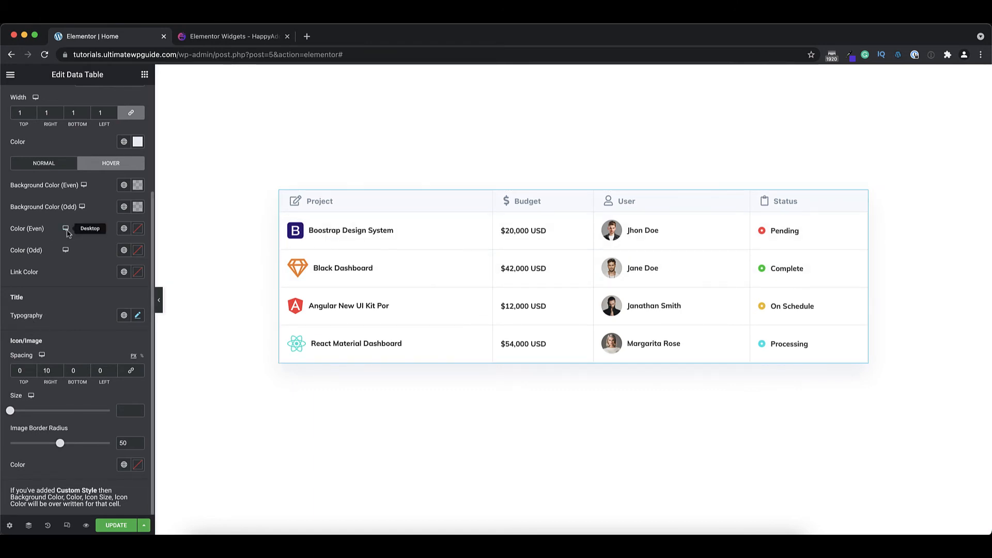
scroll(67, 234, up, 3)
scroll(67, 233, down, 3)
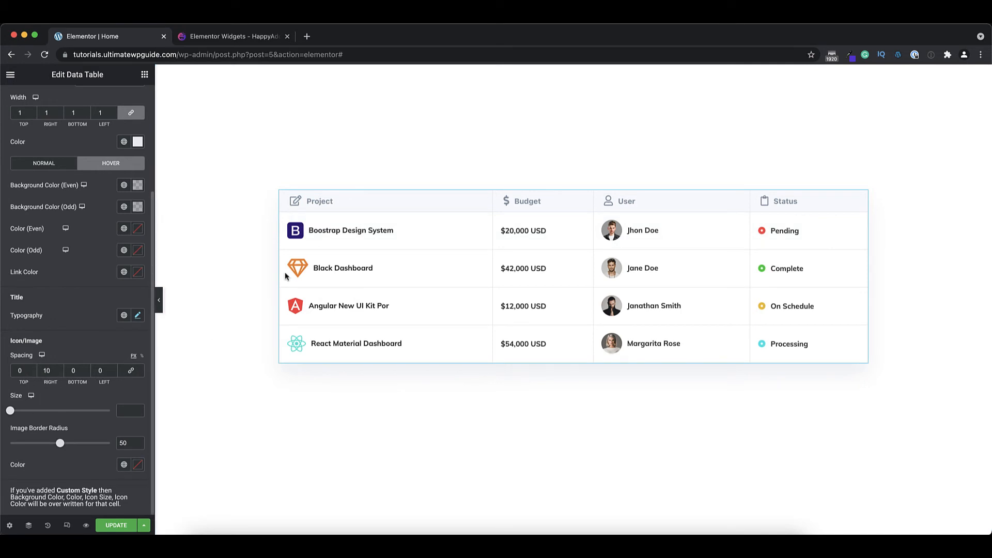
Try a right spacing of 25 for the table row icons and images and return it to 10
double_click(44, 371)
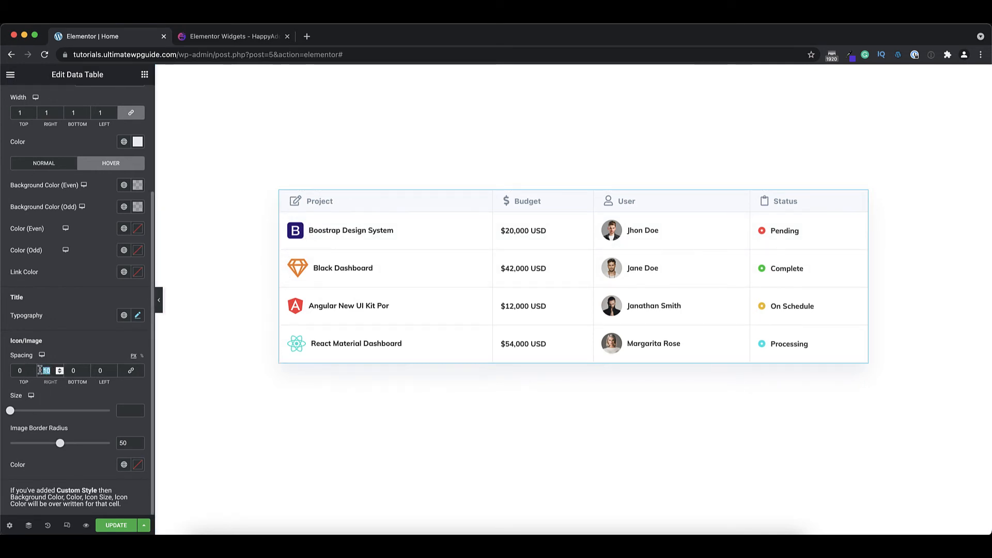
text(25)
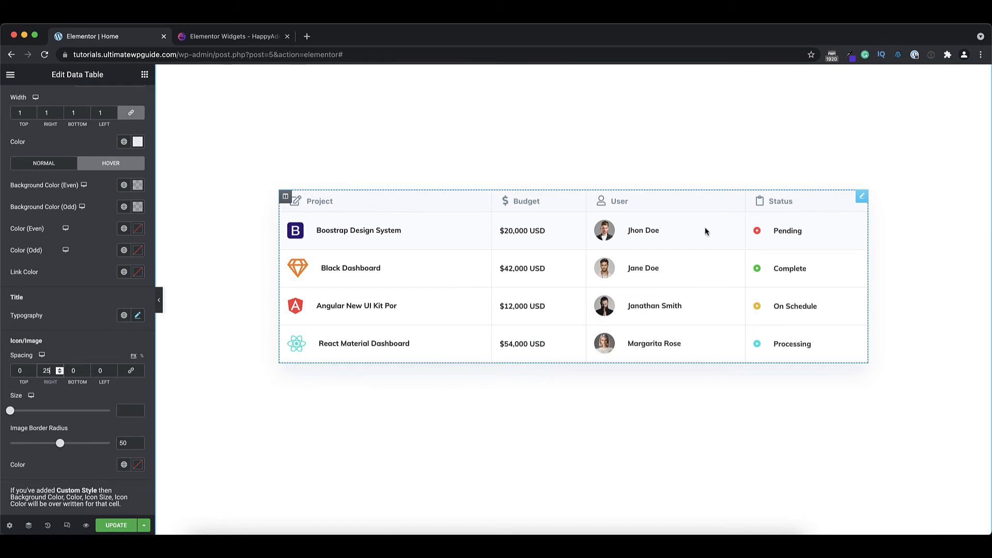
drag(50, 372, 32, 373)
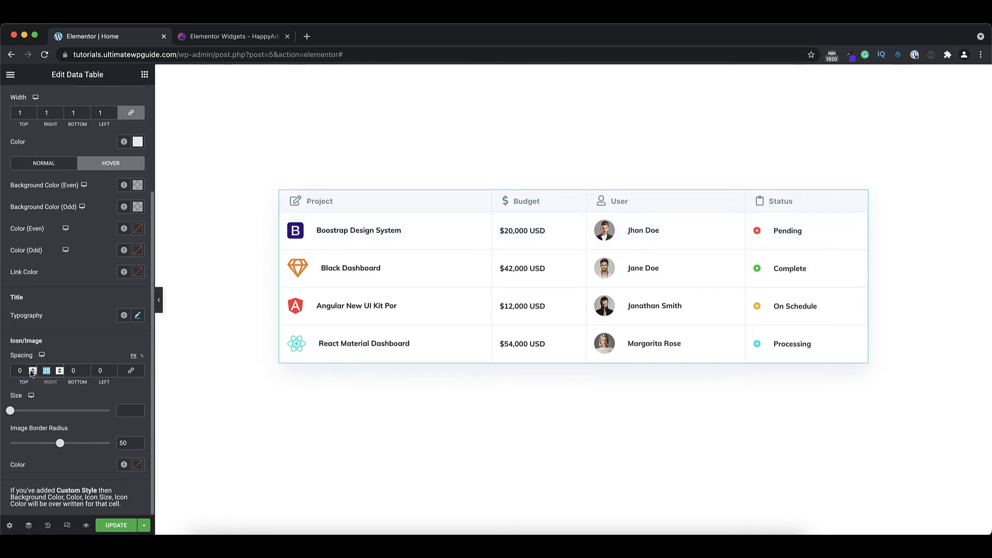
text(10)
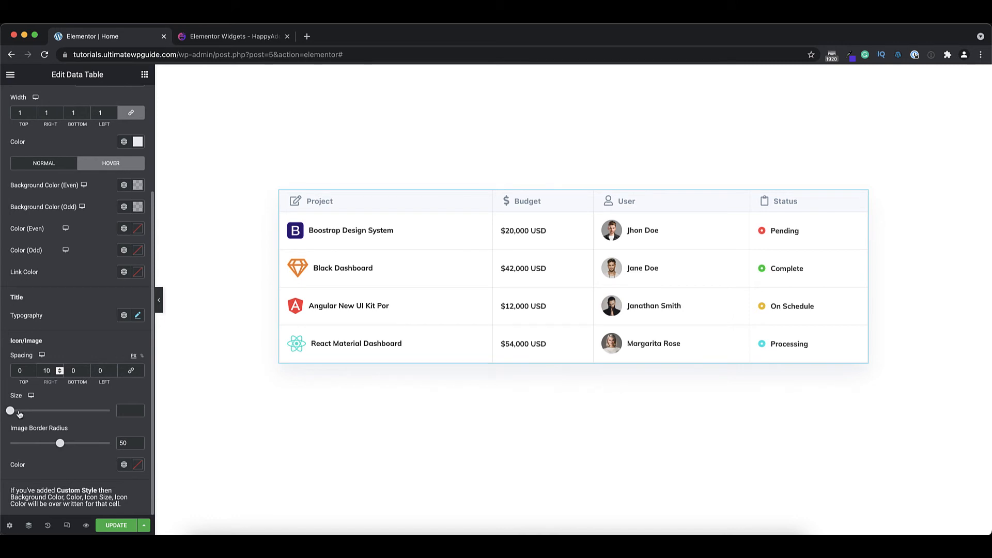
Try an icon/image size of 10 for the table rows and set the size to 25
click(128, 411)
text(10)
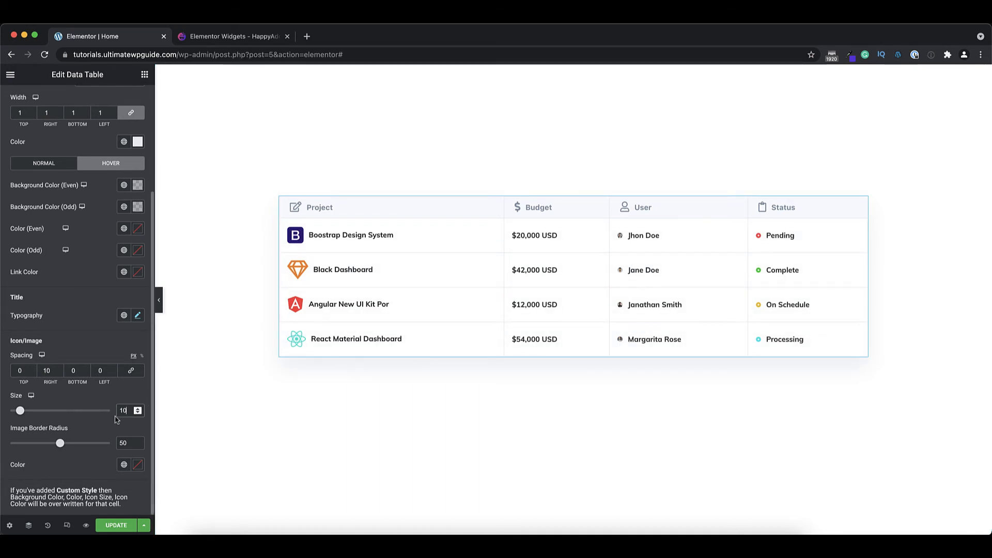
drag(127, 411, 110, 412)
text(25)
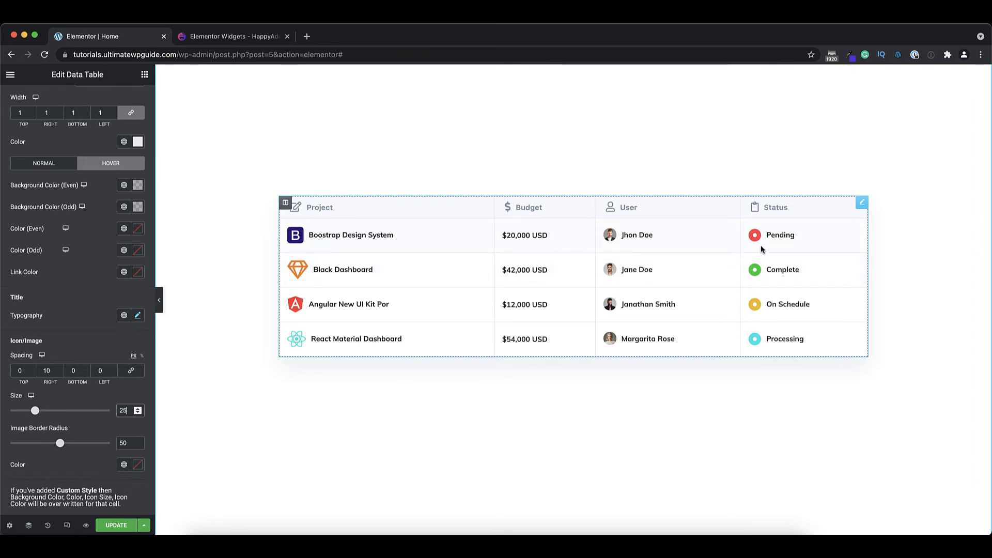
Try an icon/image size of 10 in the Pending cell's own style options and set it to 15
scroll(78, 207, up, 5)
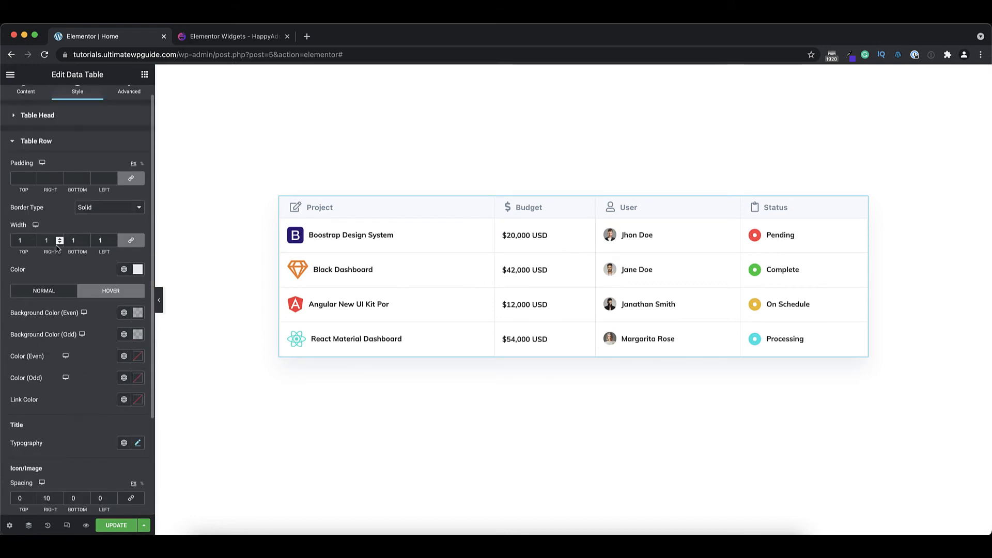
click(25, 100)
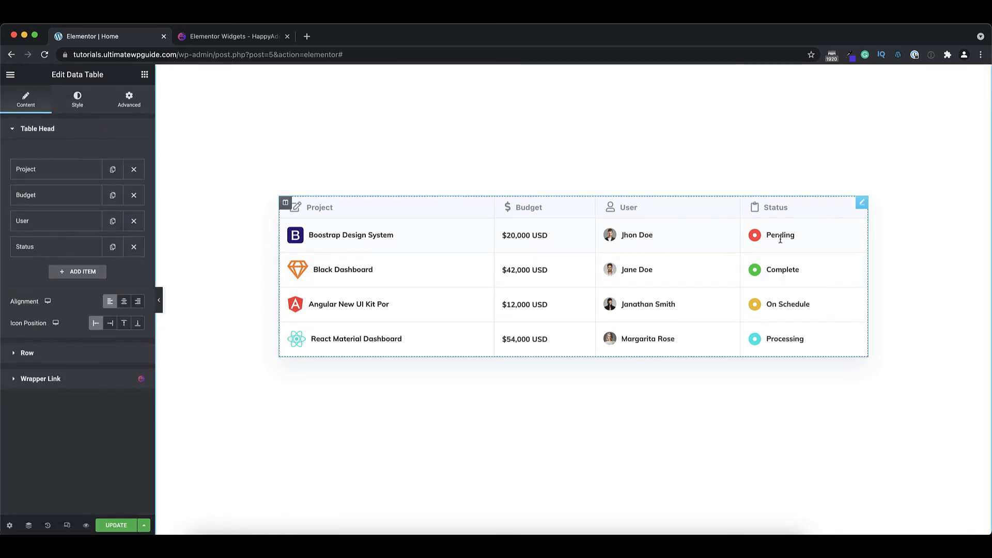
click(48, 361)
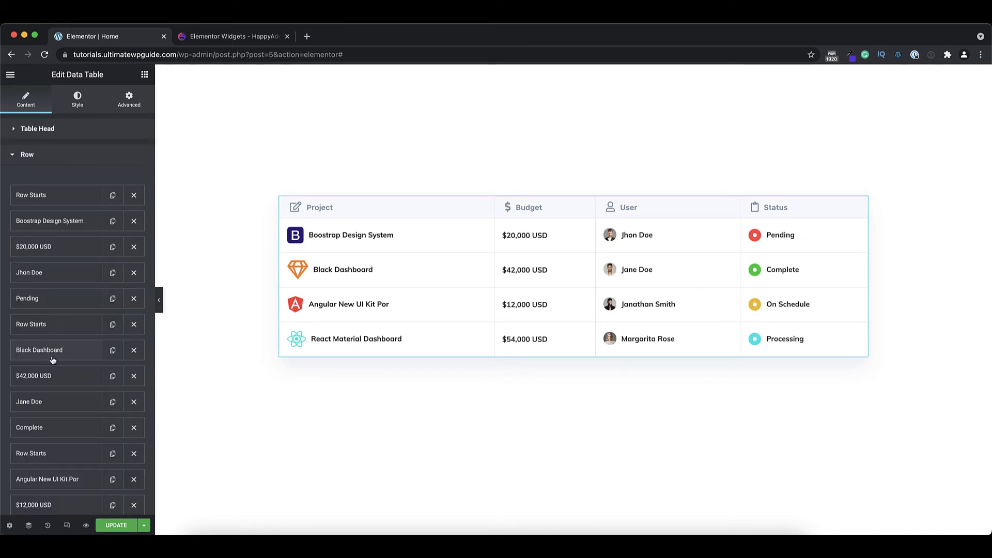
click(44, 299)
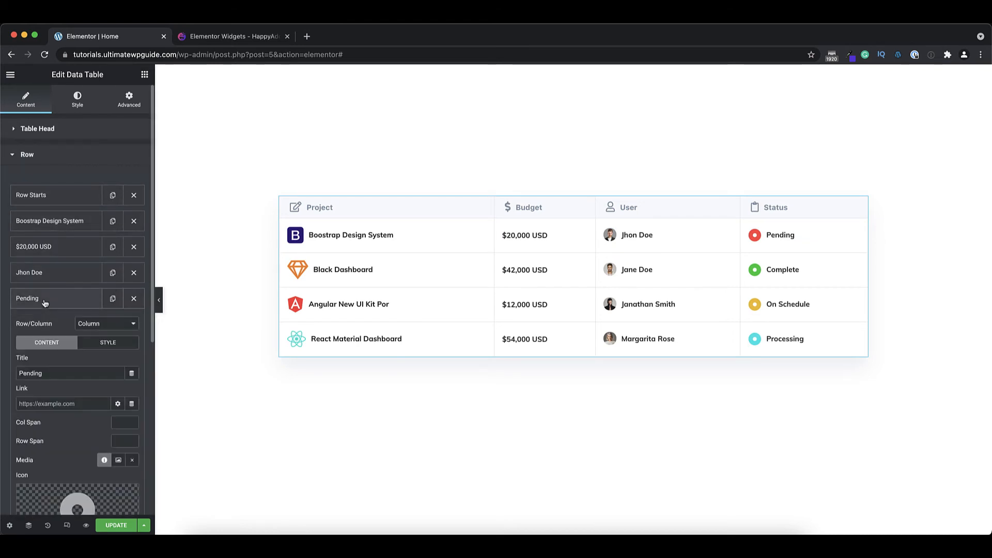
scroll(53, 293, down, 2)
scroll(52, 293, down, 4)
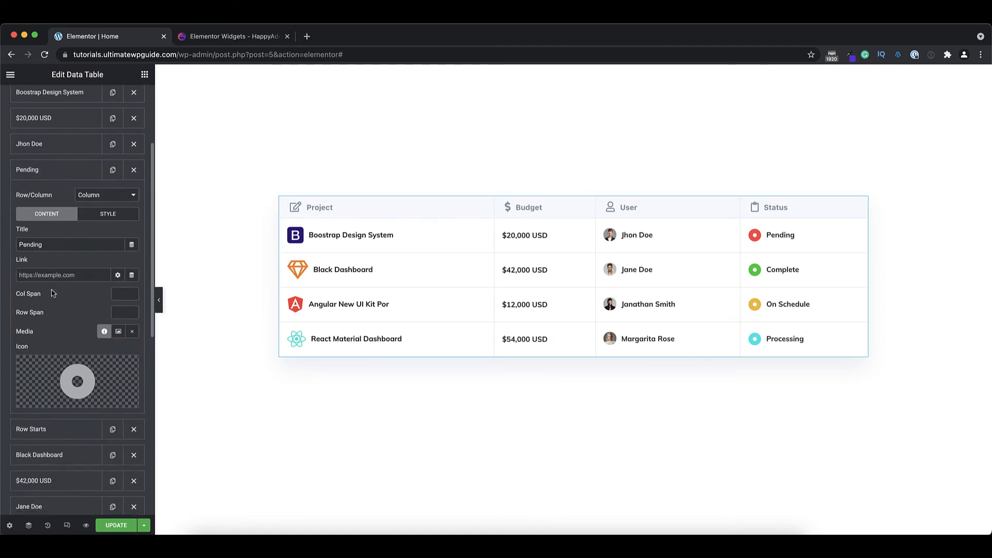
click(106, 215)
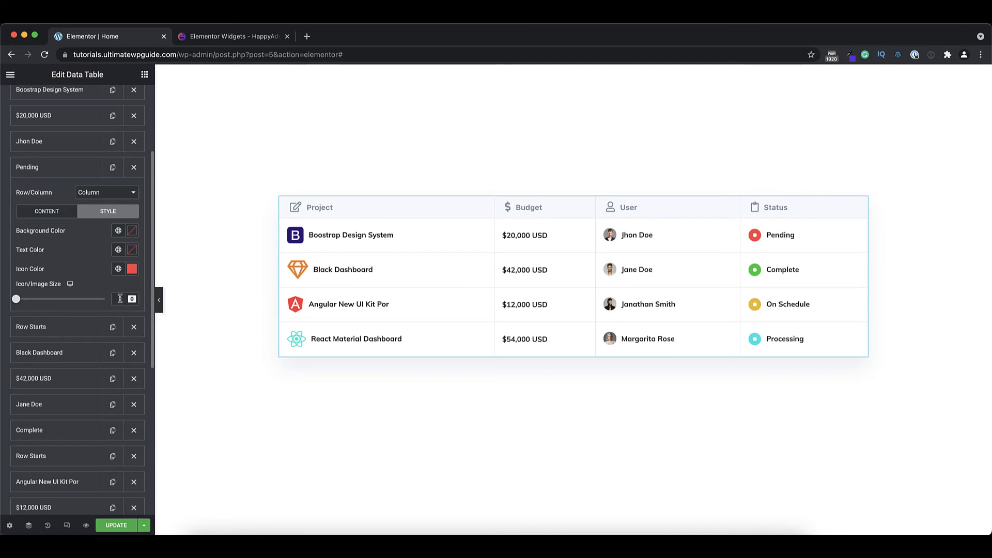
text(10)
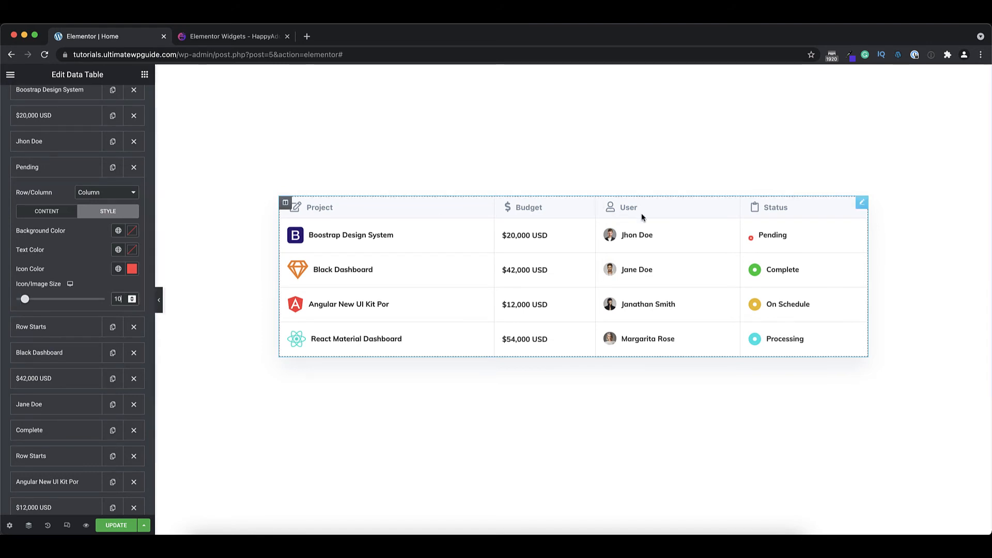
double_click(115, 299)
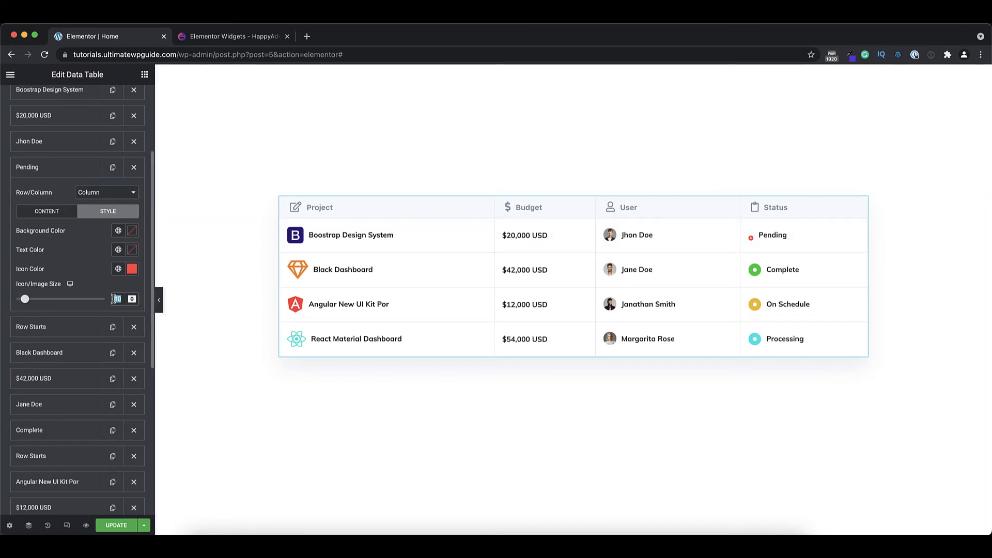
text(15)
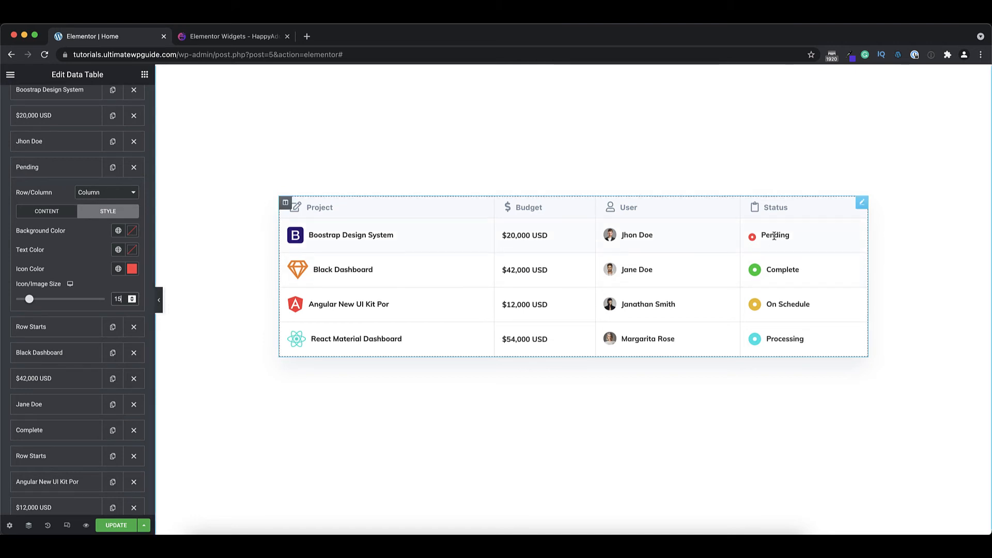
Read the note on custom style overrides in the table row style settings and review the row options again
scroll(75, 249, up, 5)
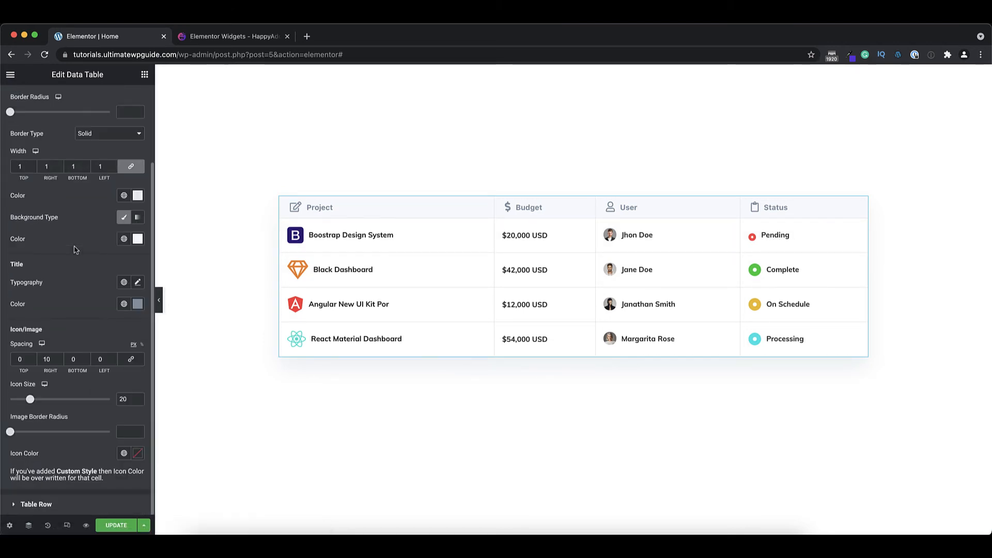
click(58, 506)
scroll(104, 361, down, 3)
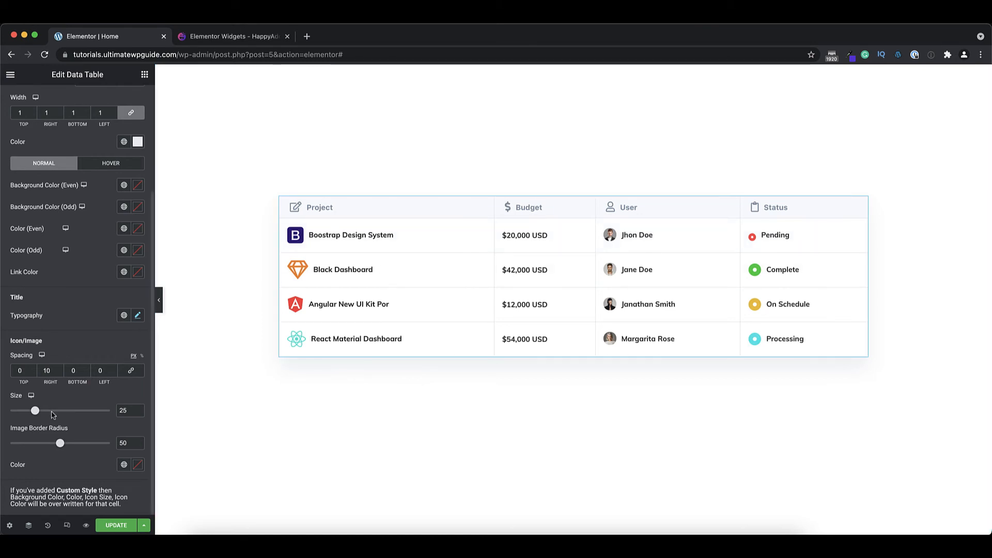
drag(12, 490, 122, 494)
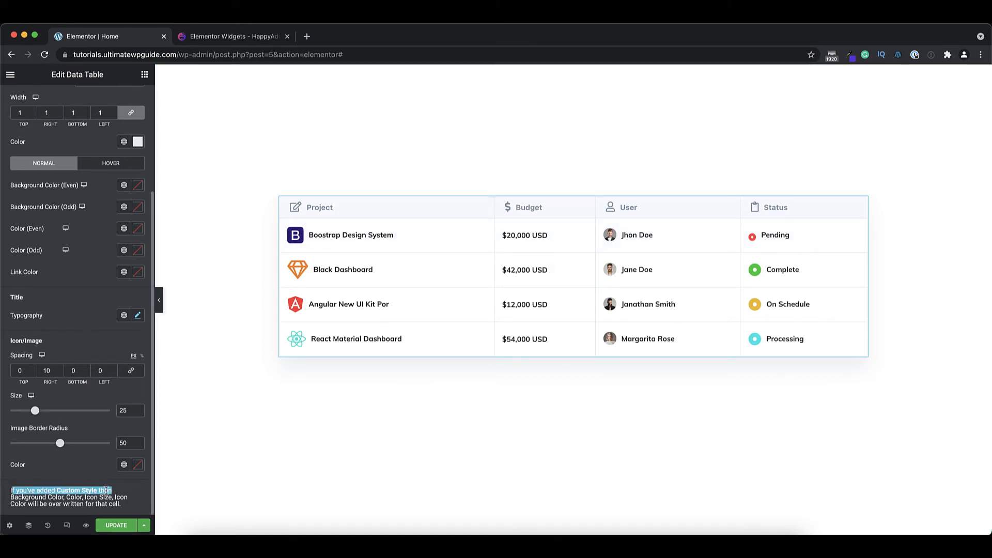
drag(10, 498, 131, 505)
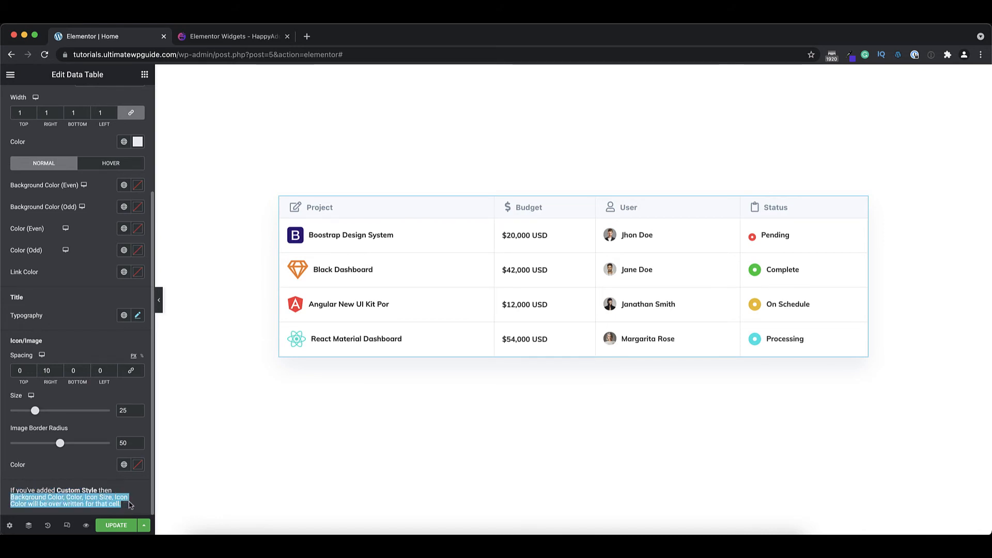
click(101, 501)
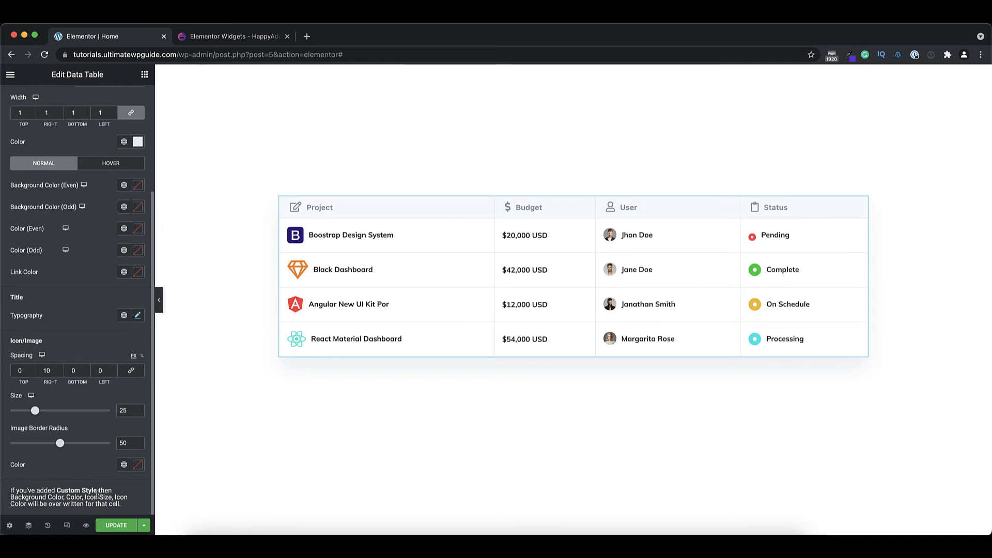
scroll(67, 279, up, 3)
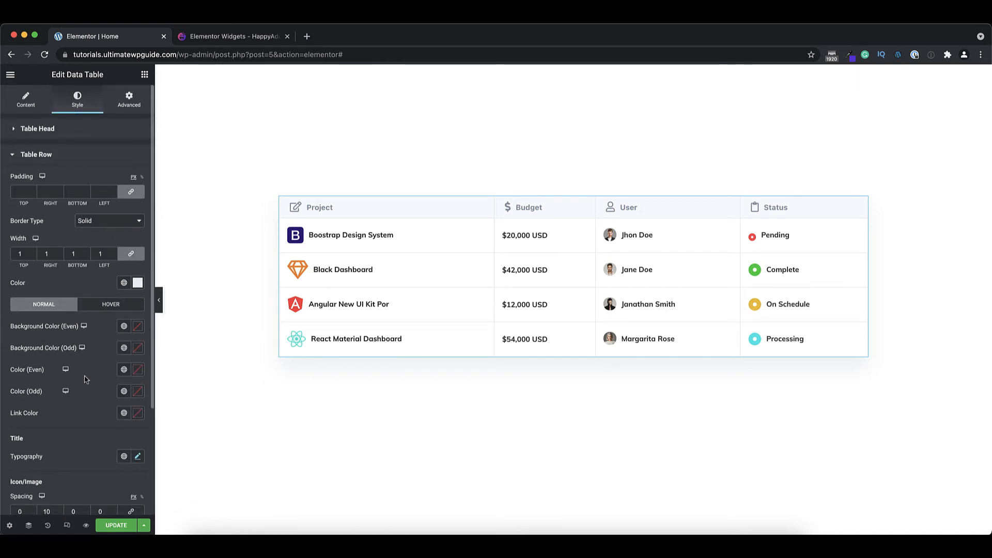
scroll(86, 391, down, 3)
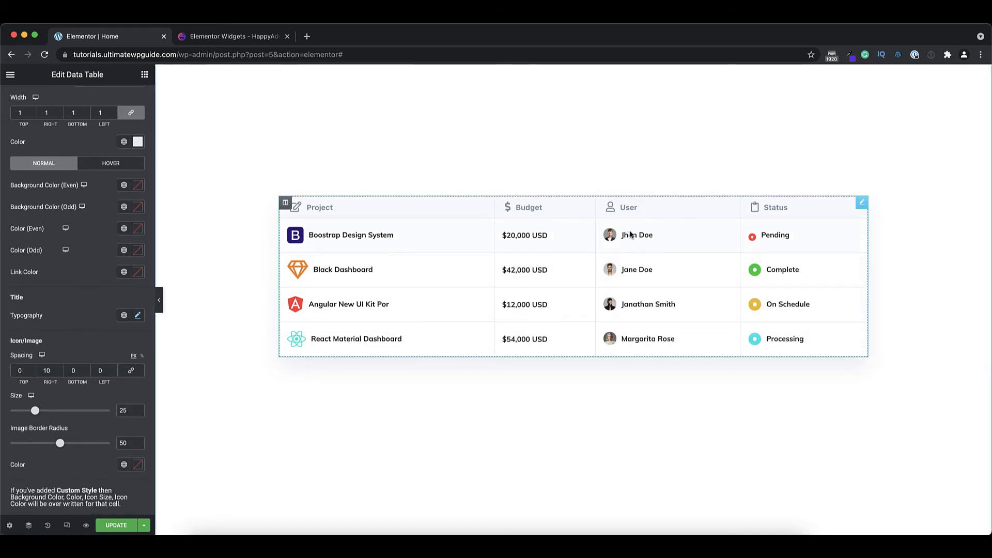
scroll(55, 191, up, 3)
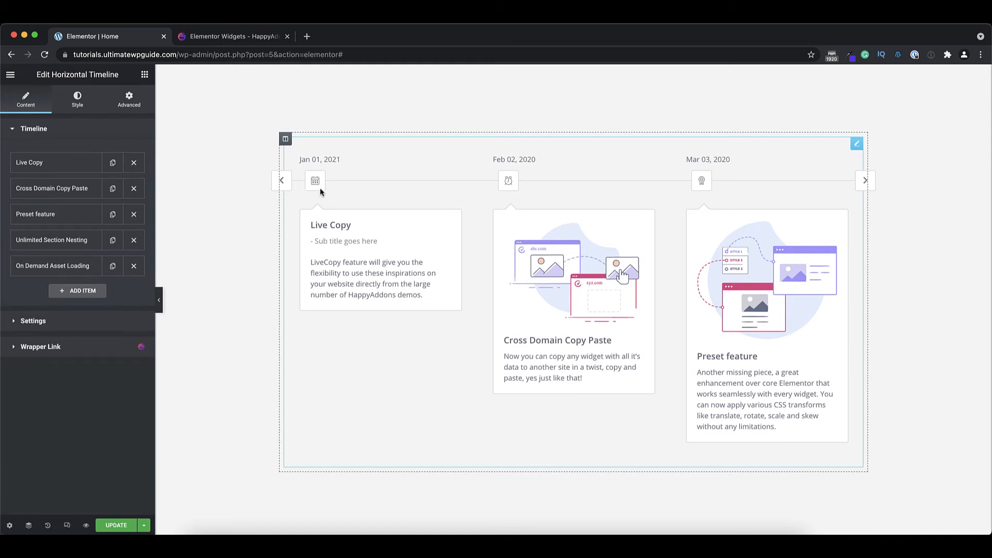
Advance the Horizontal Timeline by two items to preview its remaining entries
click(864, 181)
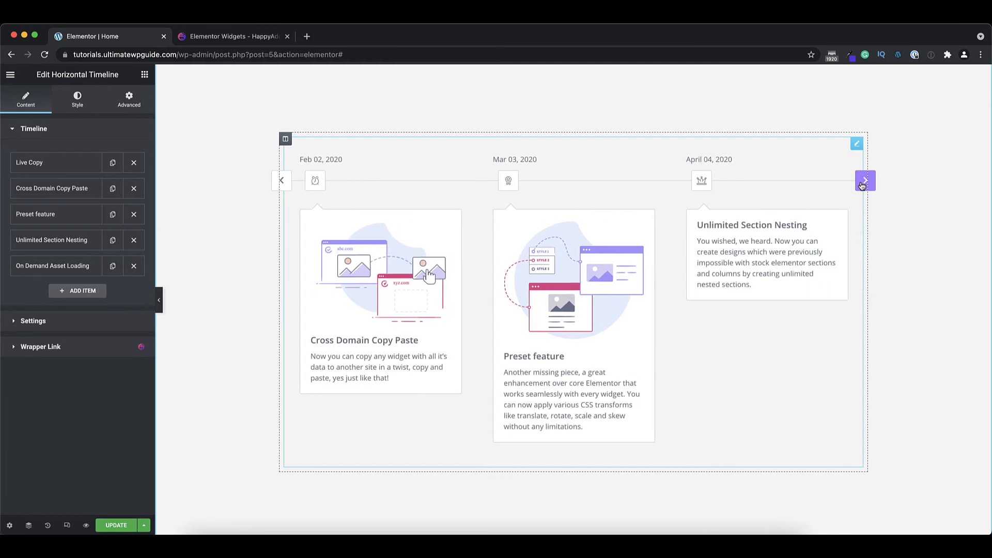
click(863, 182)
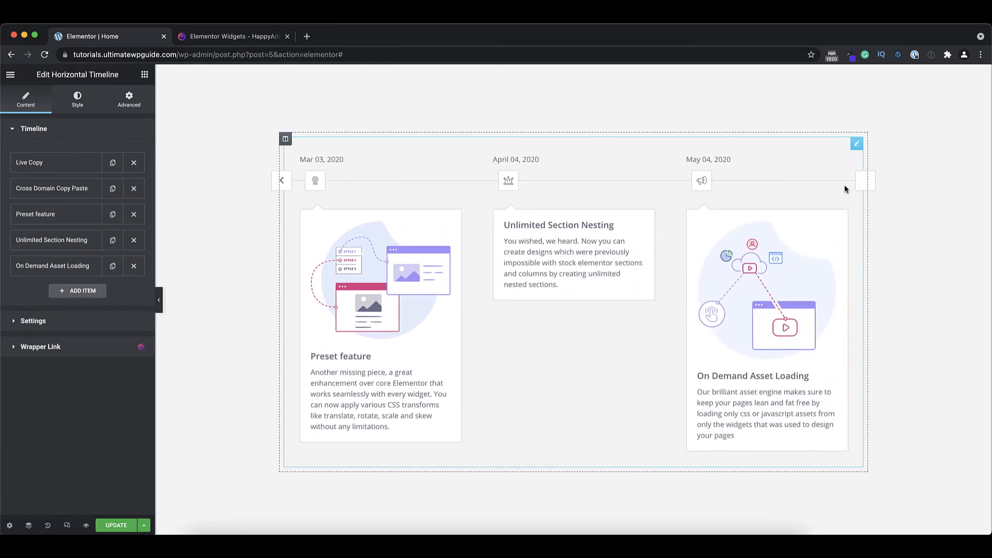
Advance the Horizontal Timeline item by item to preview how its entries loop back to the first one
click(864, 181)
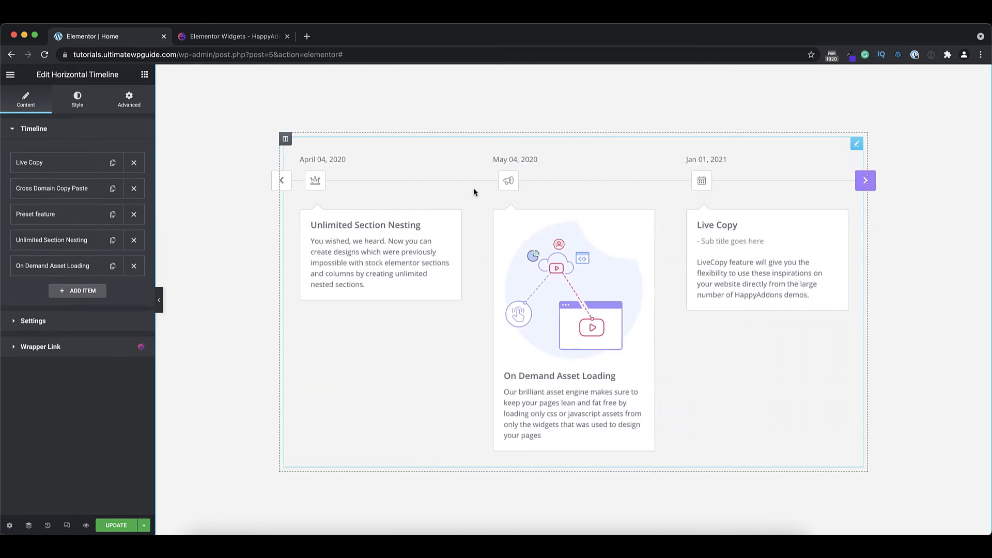
click(863, 182)
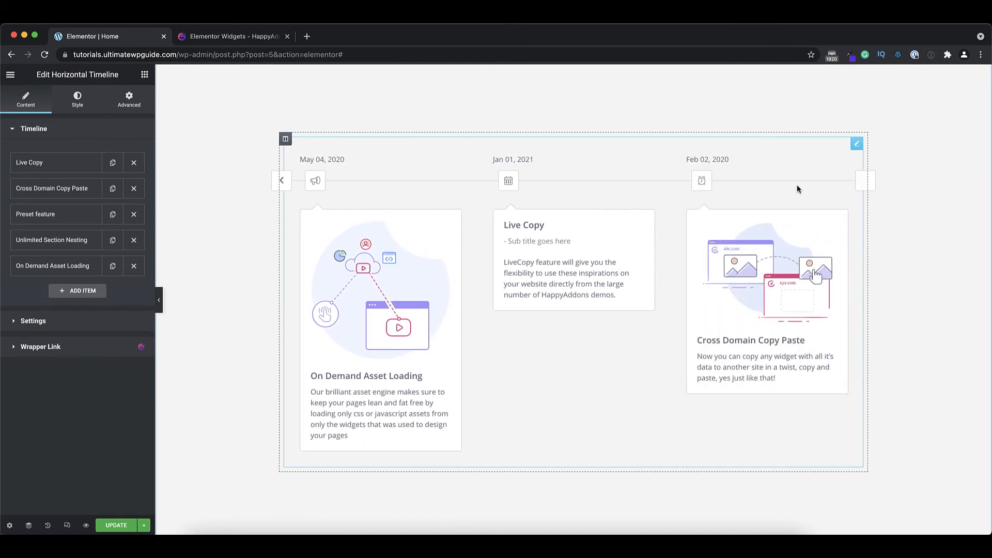
click(863, 182)
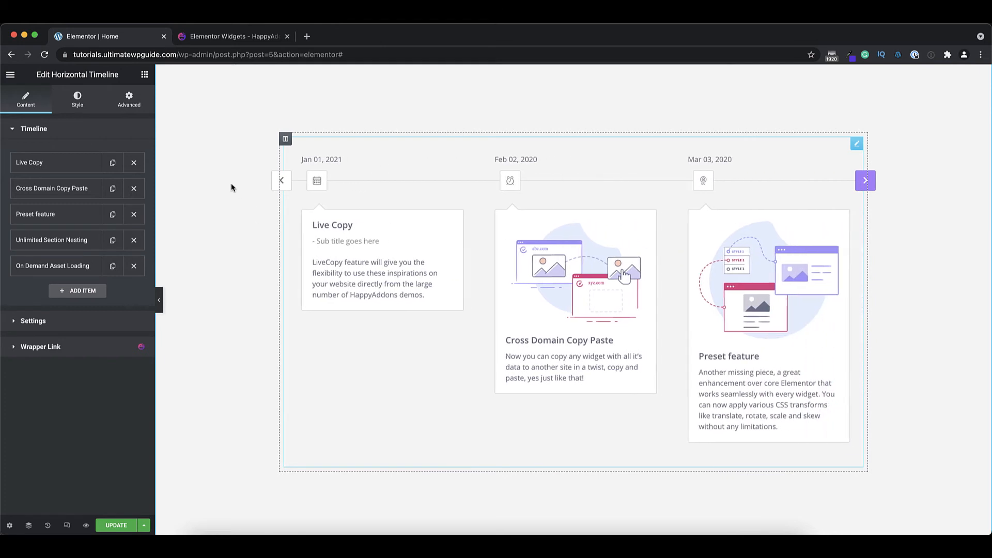
click(864, 183)
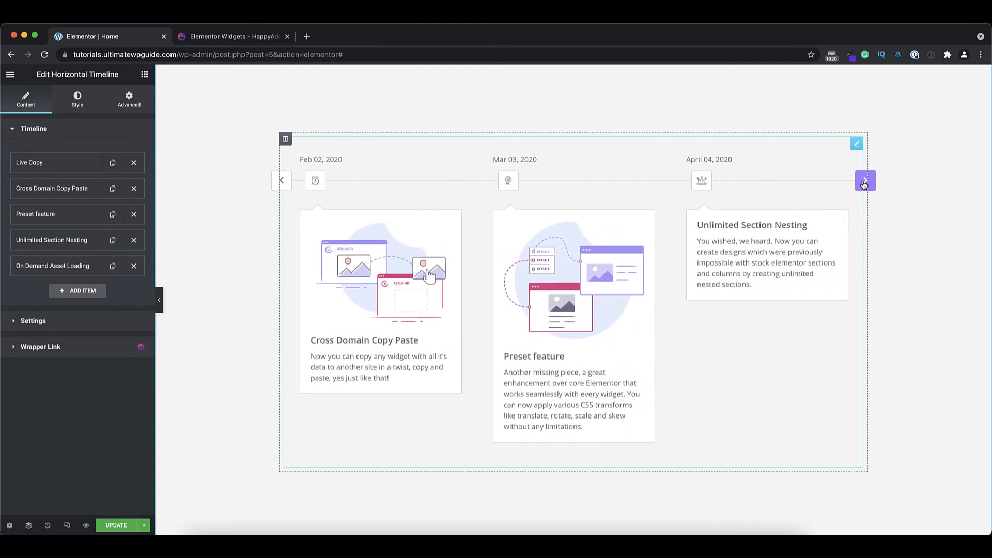
click(865, 185)
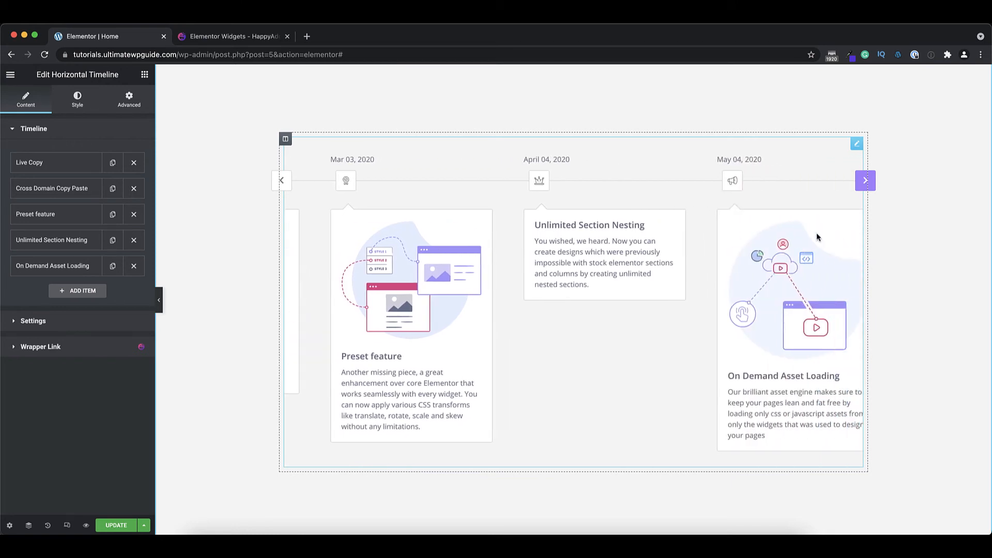
click(864, 183)
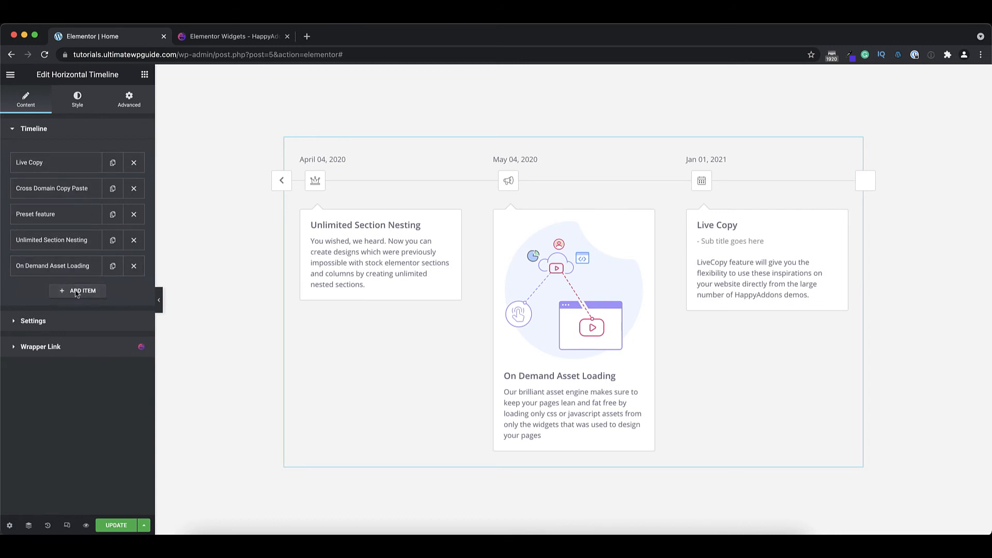
Open the Live Copy timeline item and compare its date, image, title, subtitle and description fields with its card in the timeline
click(49, 164)
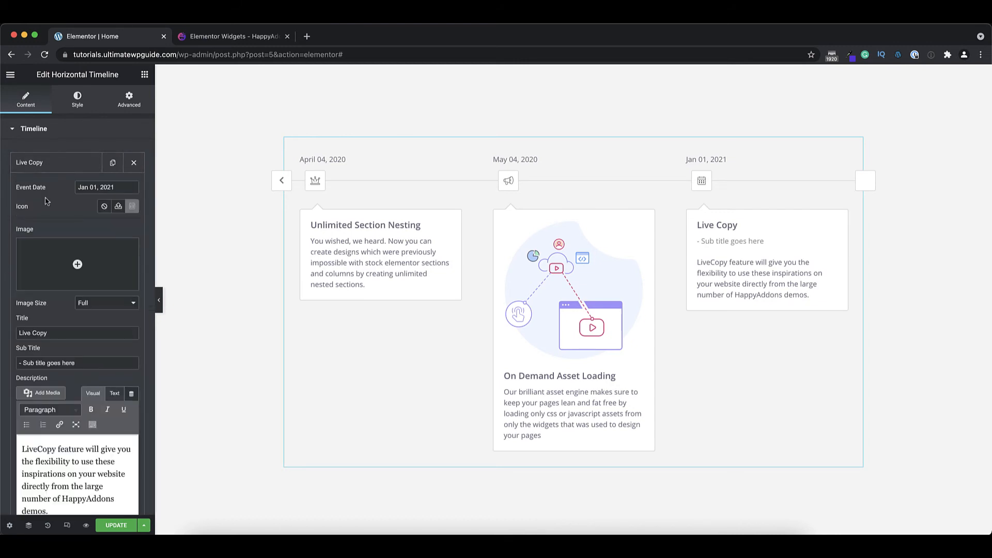
click(287, 184)
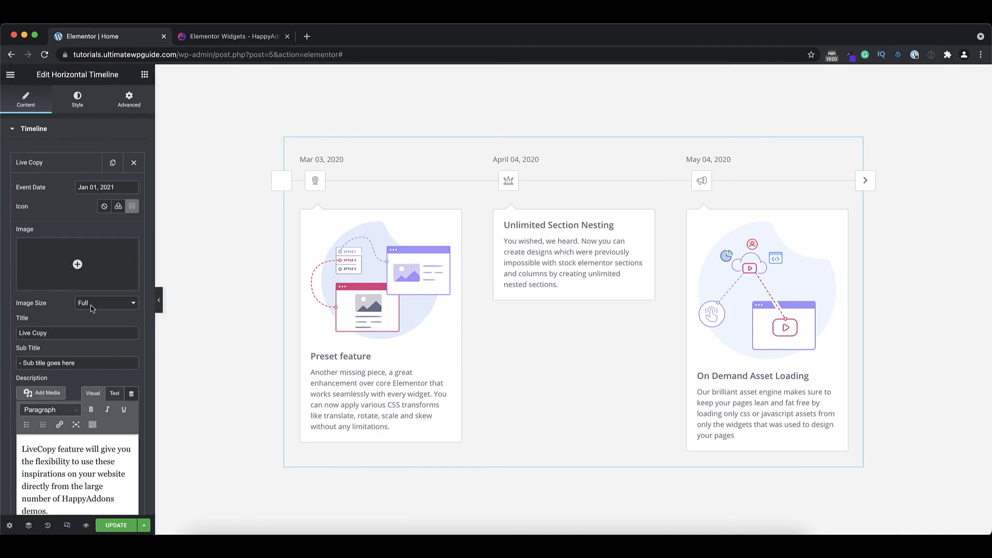
scroll(88, 310, down, 3)
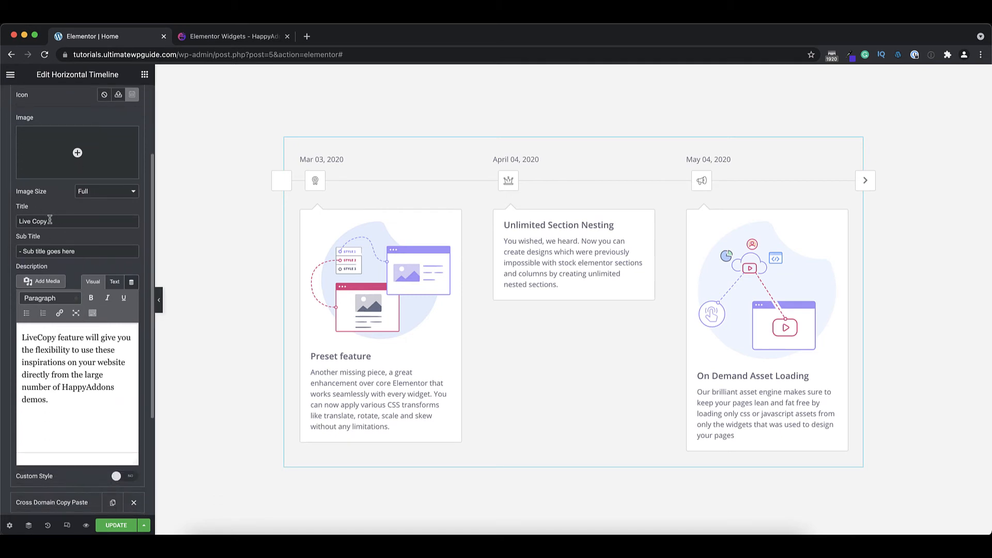
drag(51, 221, 9, 221)
drag(83, 251, 23, 251)
click(282, 183)
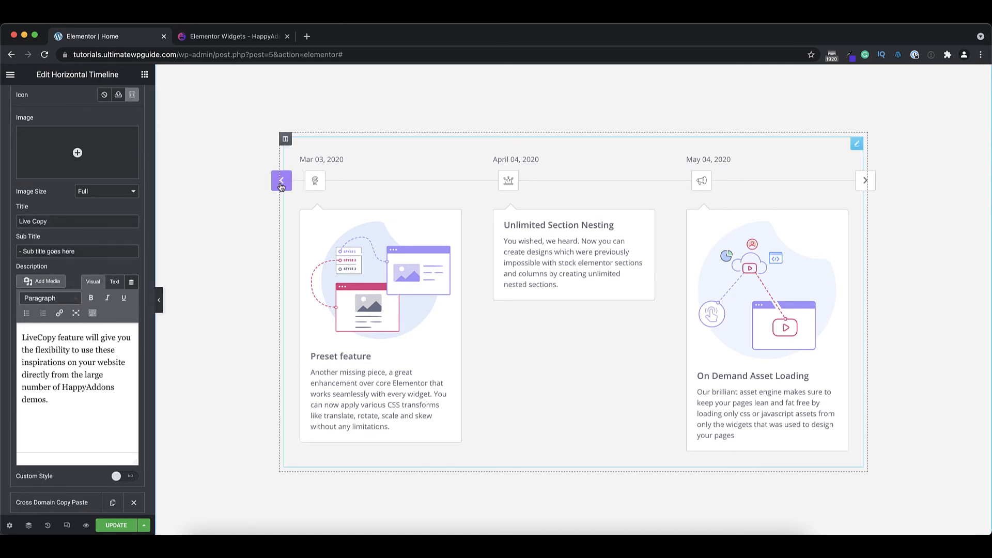
click(282, 185)
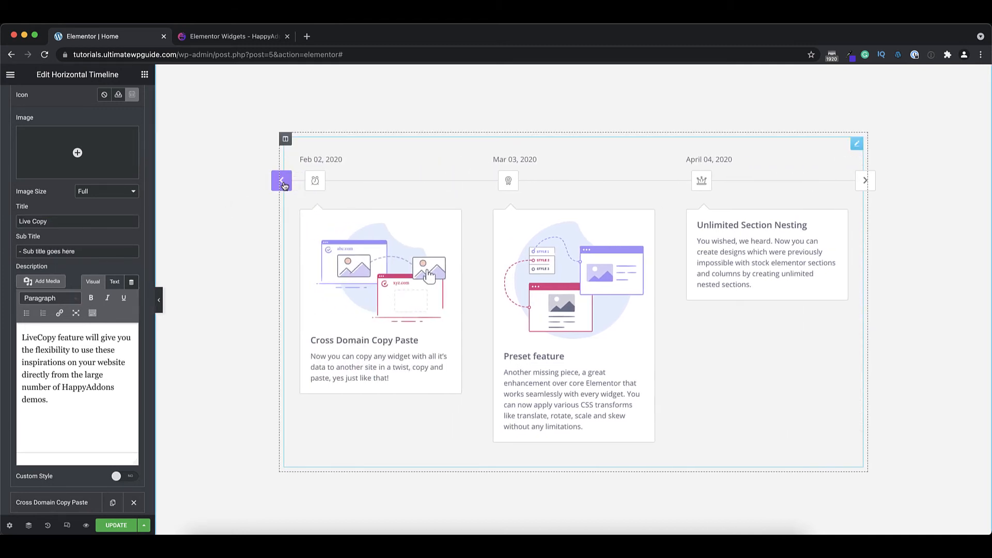
click(284, 185)
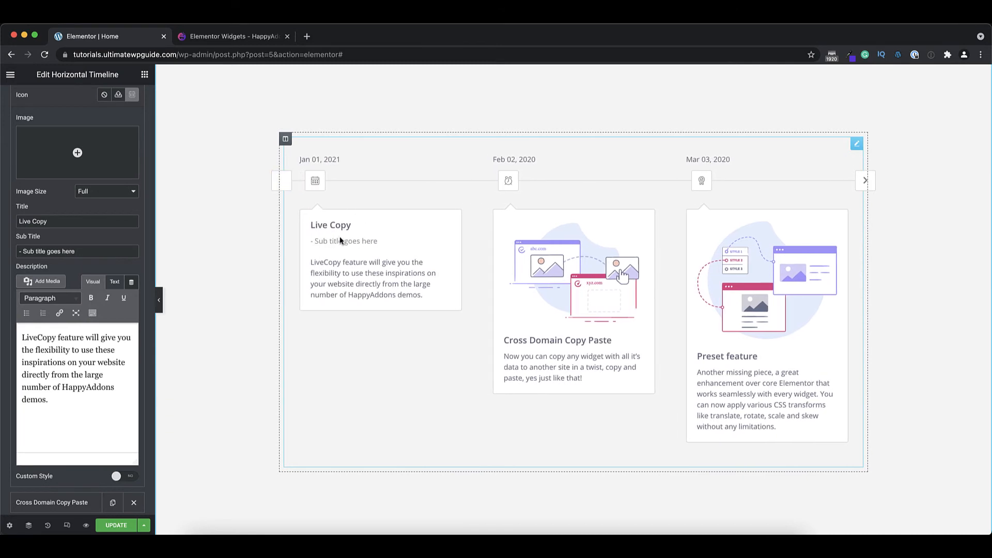
drag(58, 401, 19, 341)
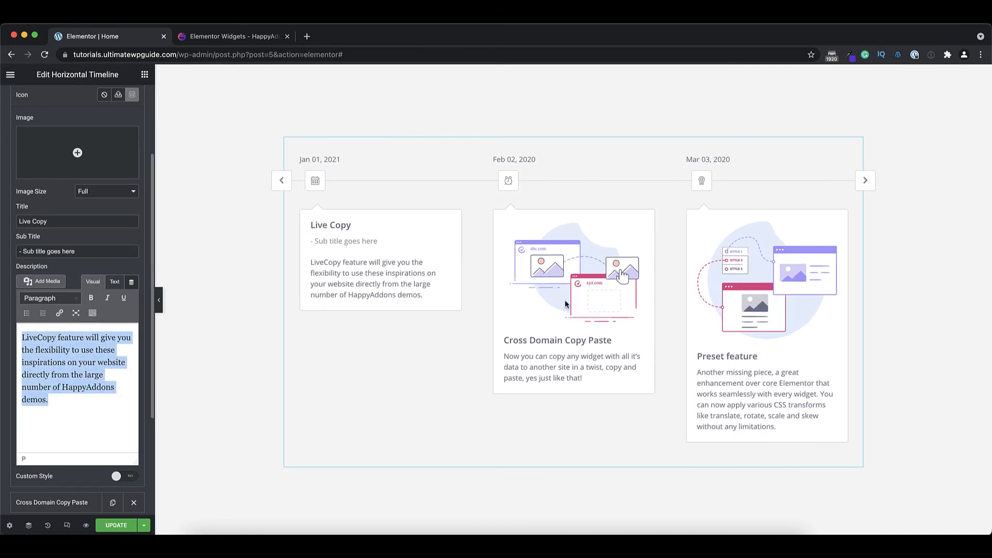
Close the Live Copy item and review the image, title and description fields of the Cross Domain Copy Paste item
scroll(49, 152, up, 4)
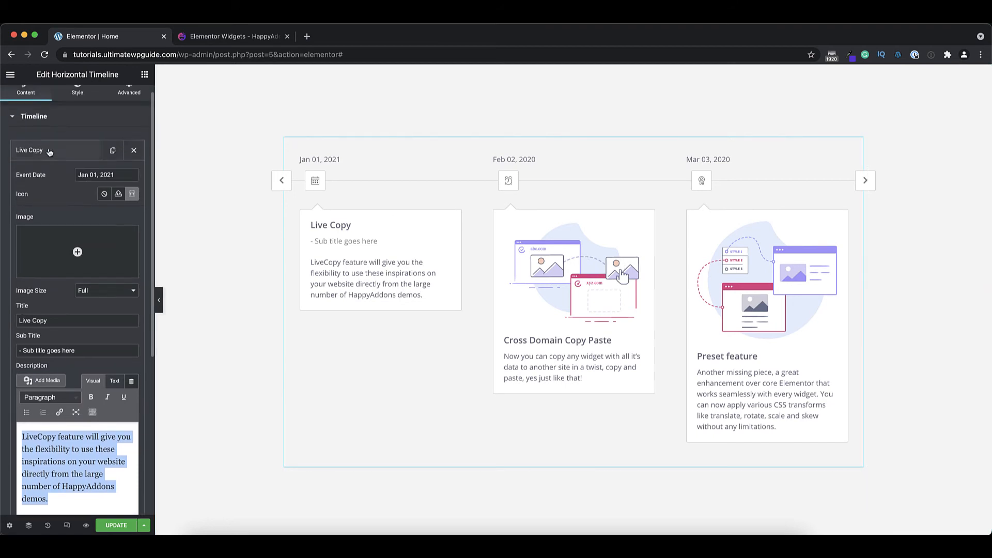
click(50, 152)
click(48, 177)
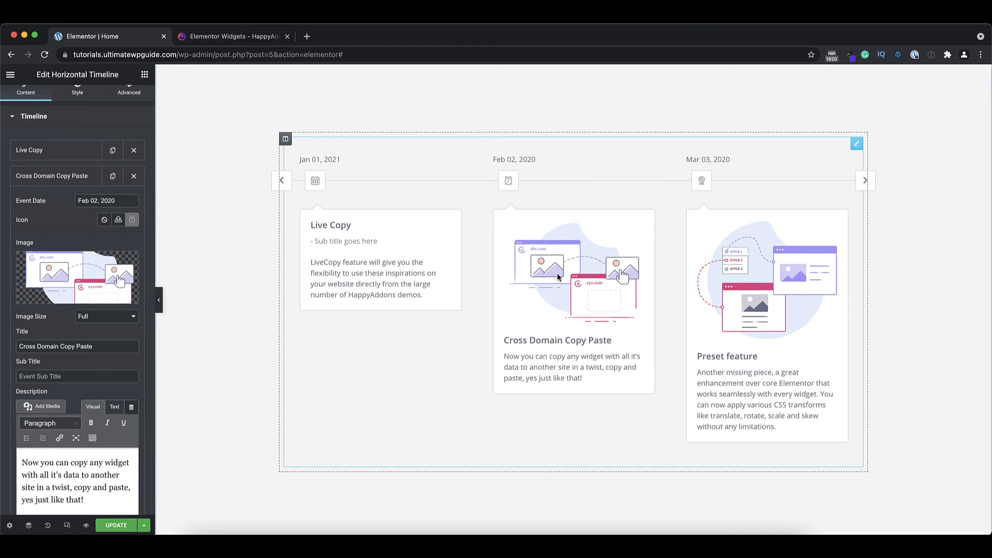
scroll(111, 329, down, 3)
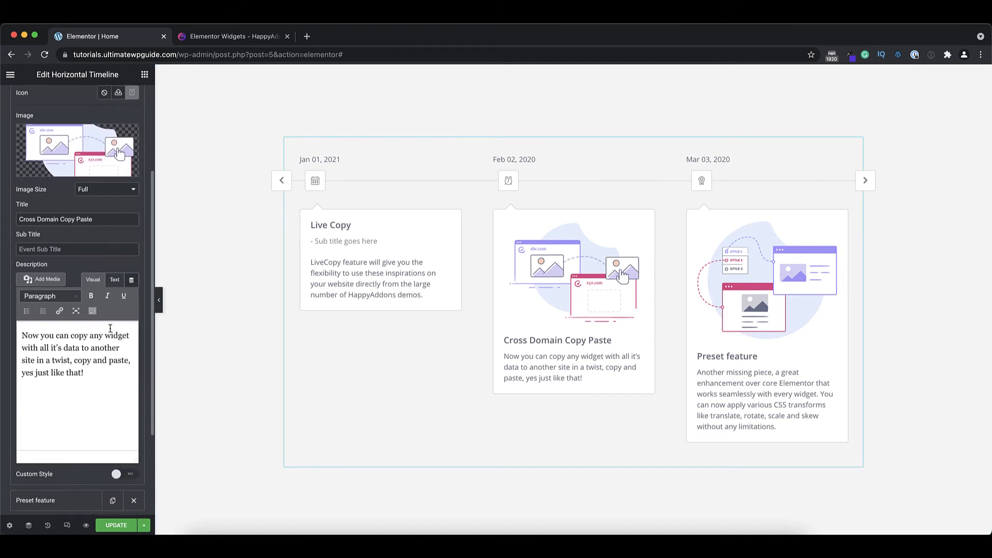
Enable custom style for the Cross Domain Copy Paste item to view its colour options, and disable it again
click(122, 474)
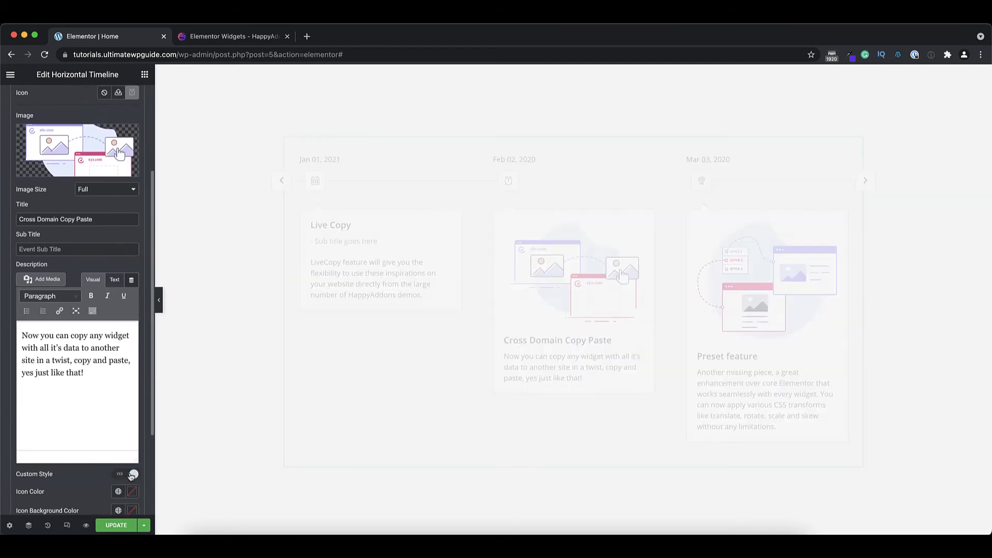
scroll(68, 450, down, 3)
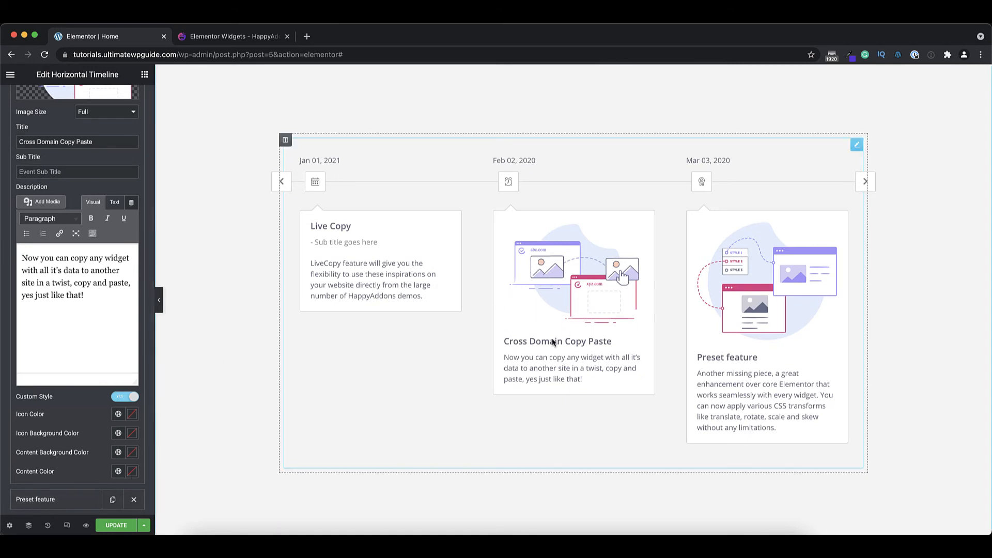
click(122, 401)
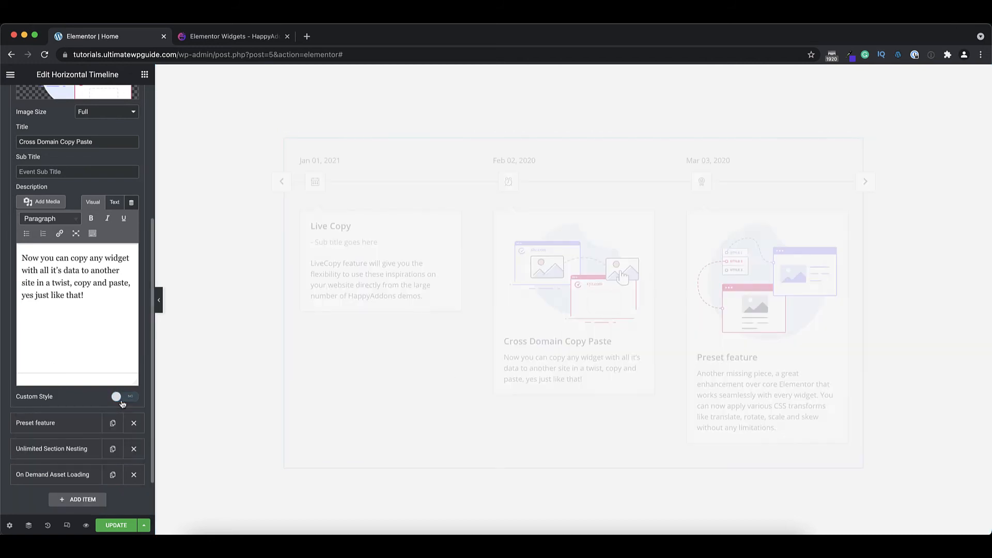
Try center and right content alignment in the timeline settings, return to left, and temporarily hide the content arrows
scroll(95, 413, down, 1)
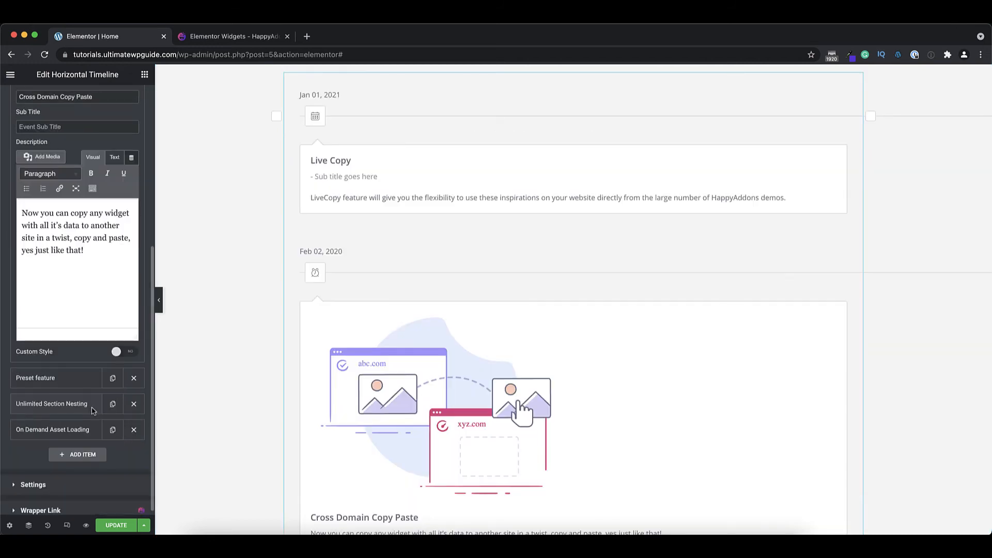
click(33, 478)
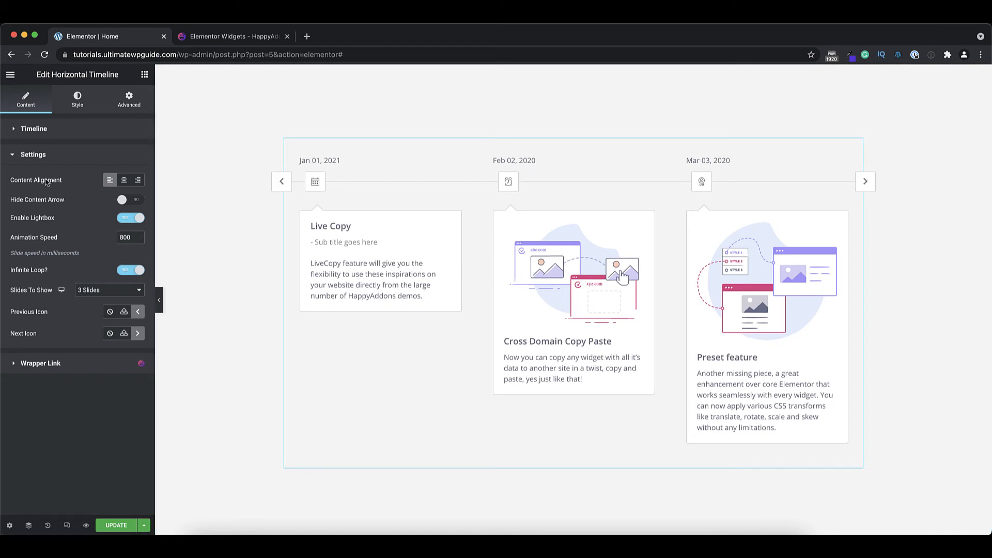
click(124, 180)
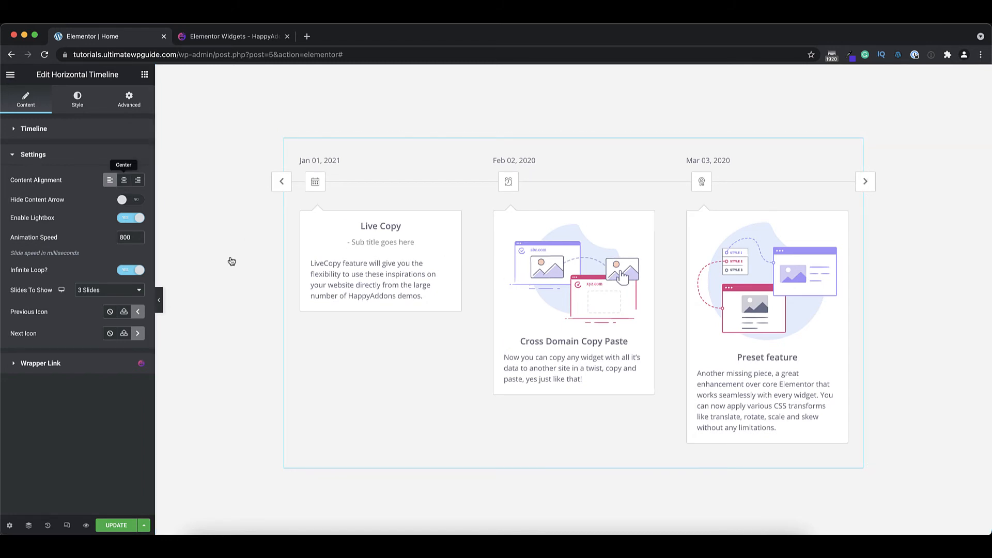
click(138, 181)
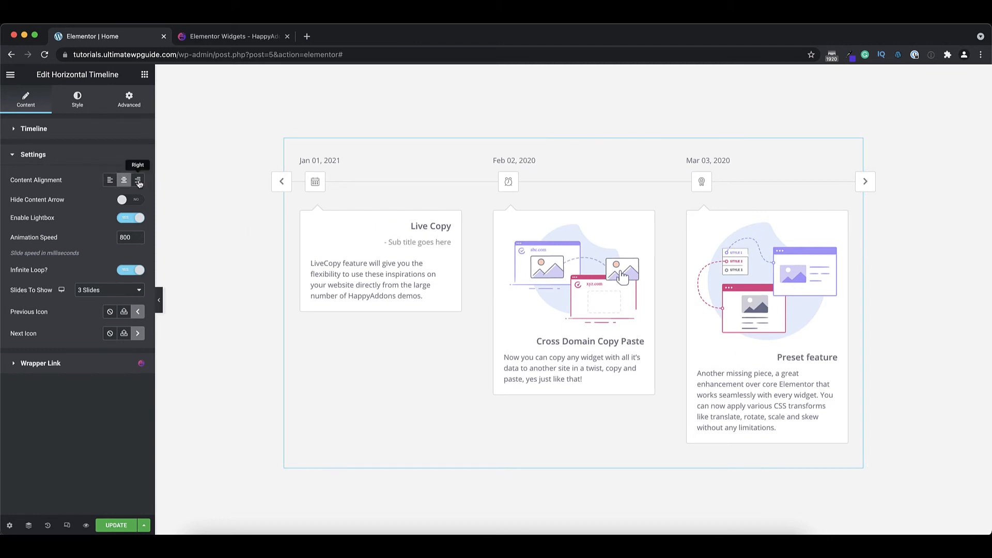
click(110, 180)
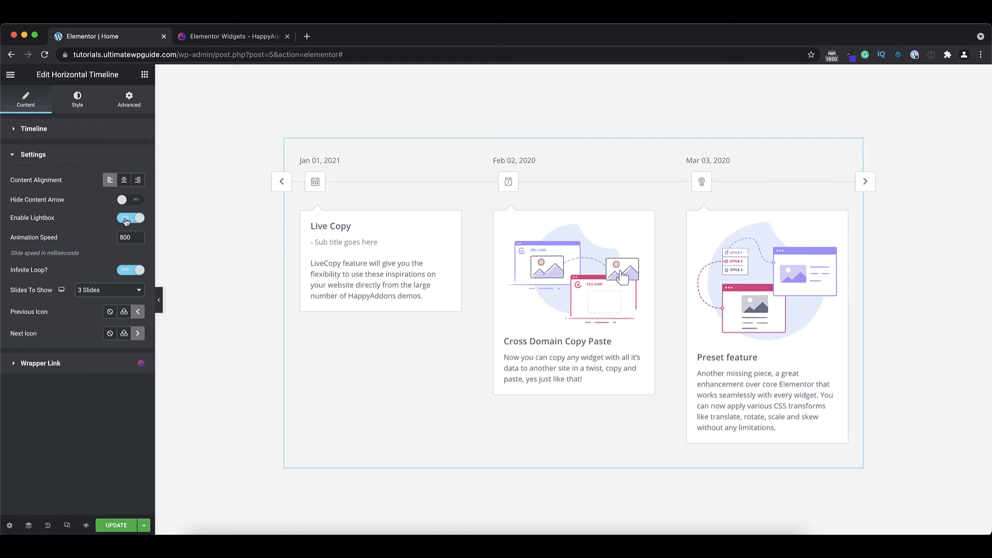
click(133, 201)
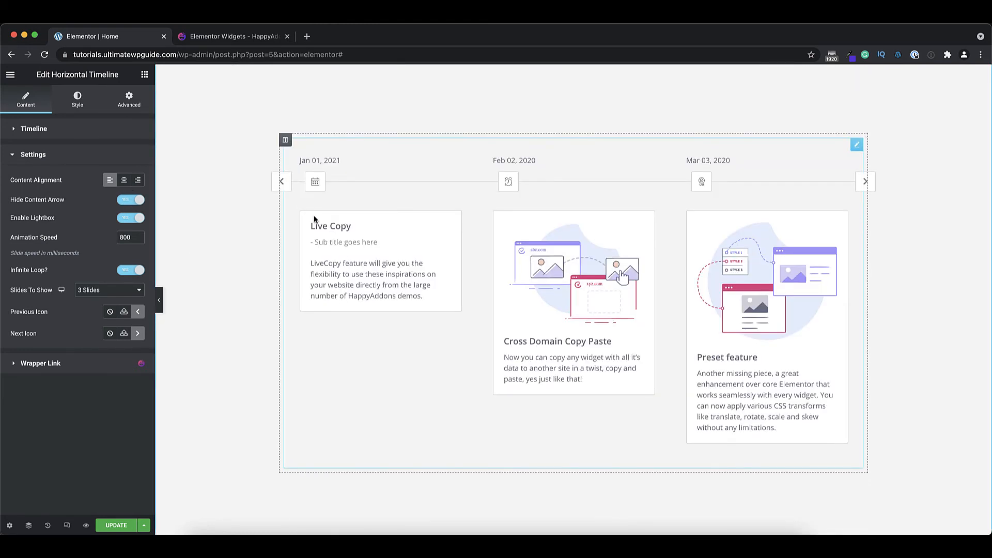
click(127, 204)
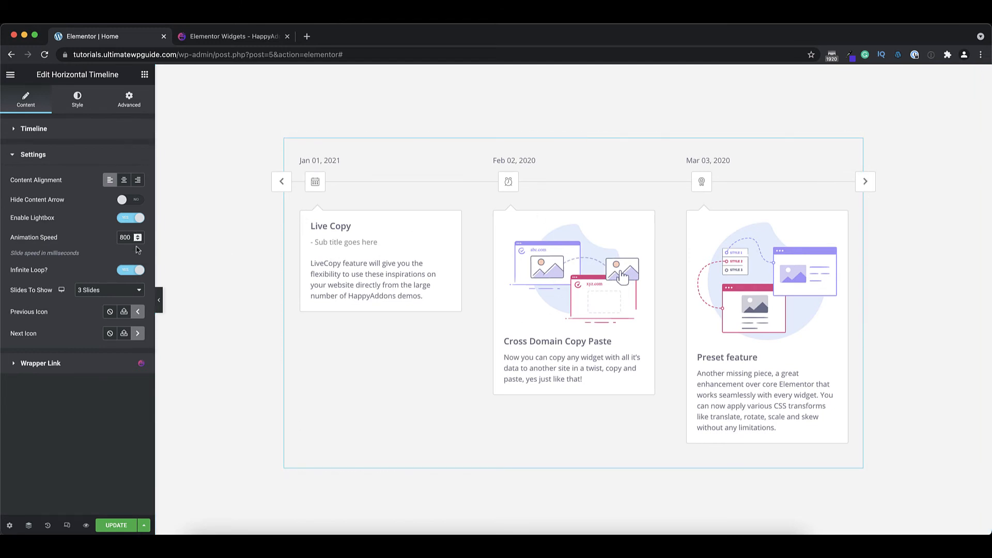
Advance the timeline by two items to check the animation speed, and set the slides to show to 4 Slides
click(863, 185)
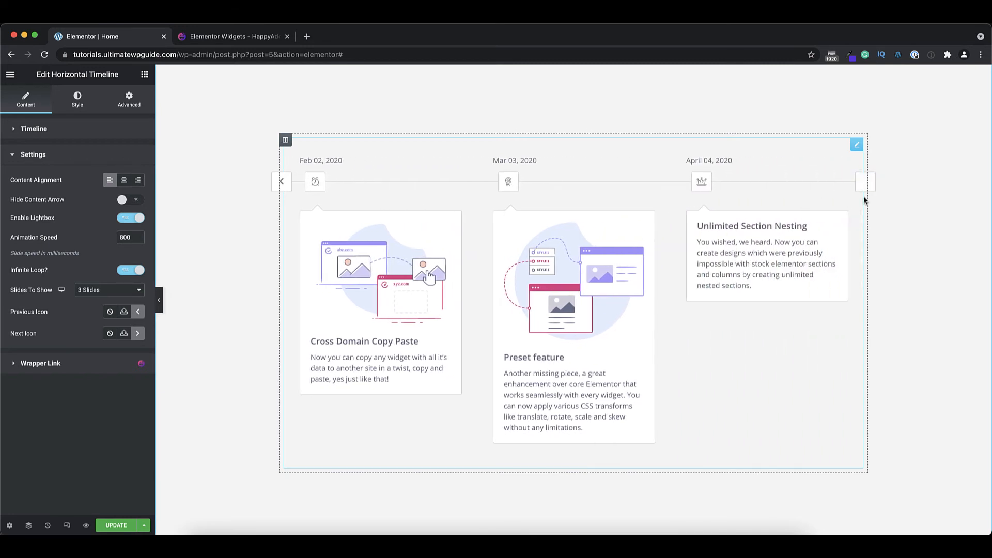
click(864, 185)
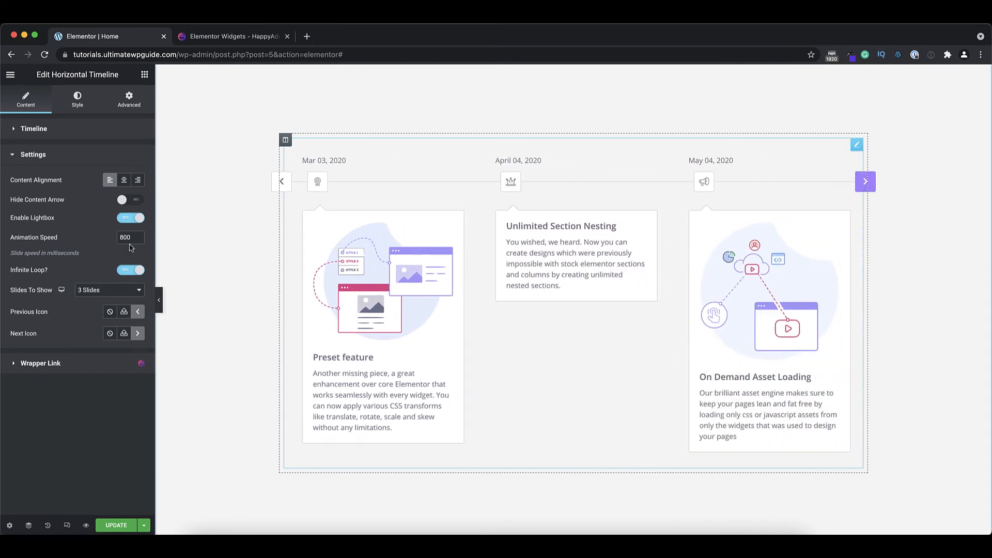
drag(131, 238, 107, 240)
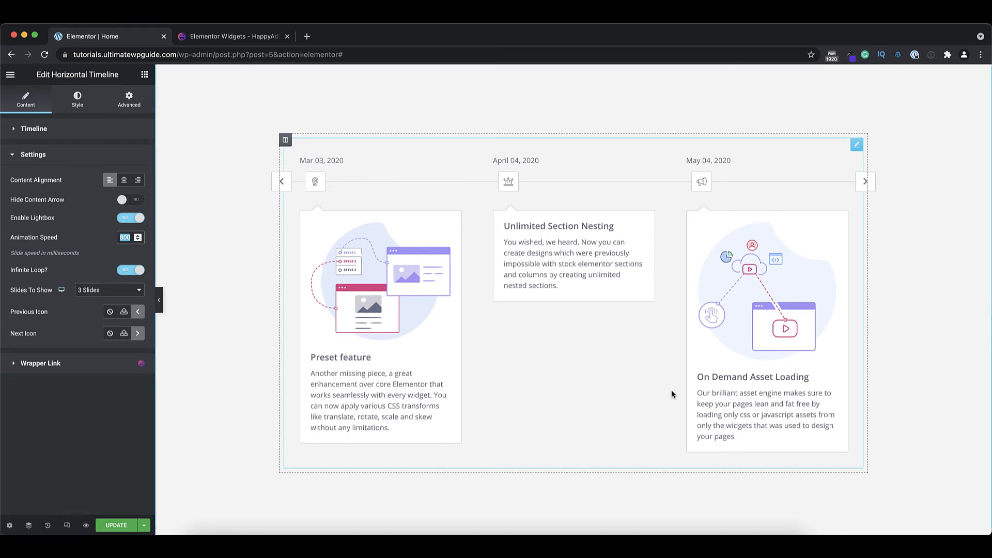
click(108, 290)
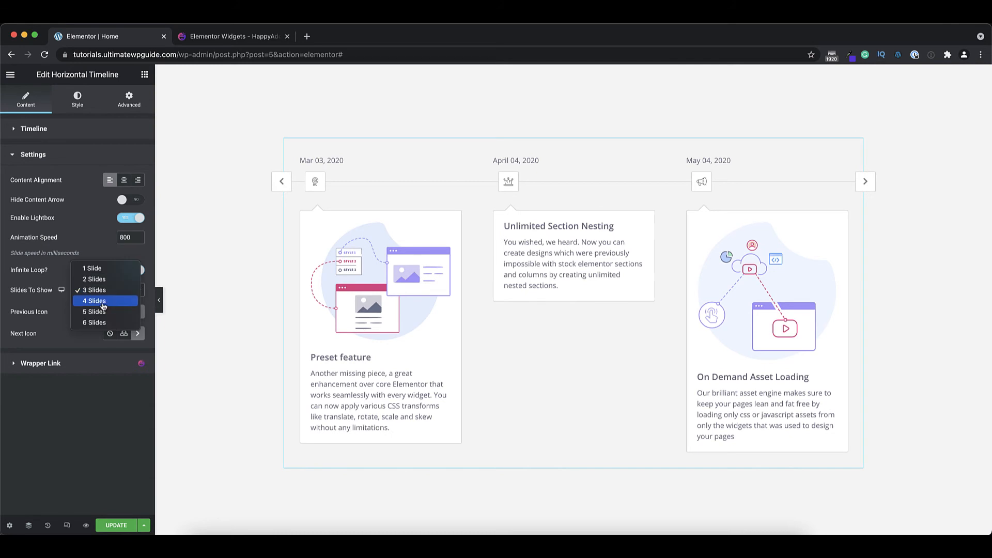
click(102, 302)
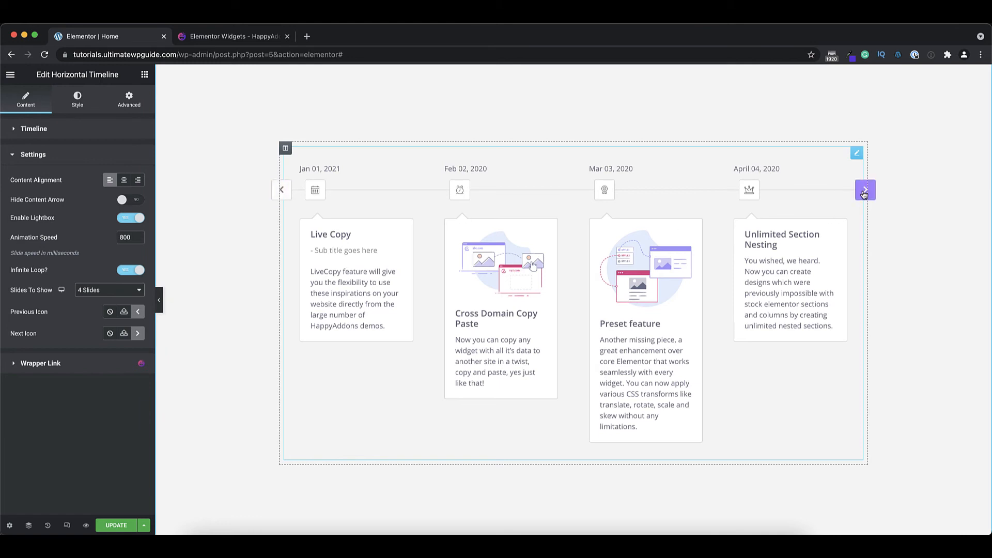
Set the border radius of the timeline icons to 50 on all sides in the style settings
click(75, 104)
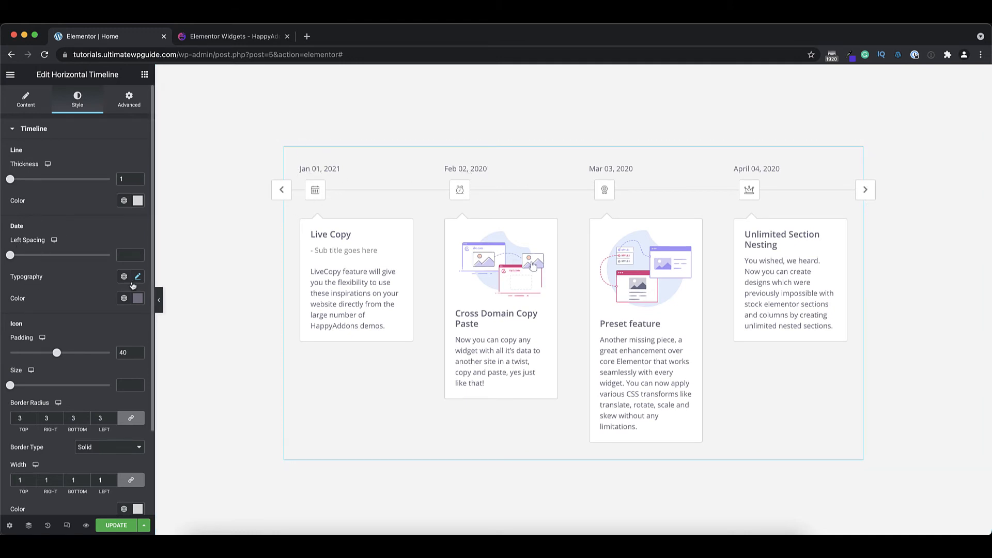
scroll(78, 330, down, 3)
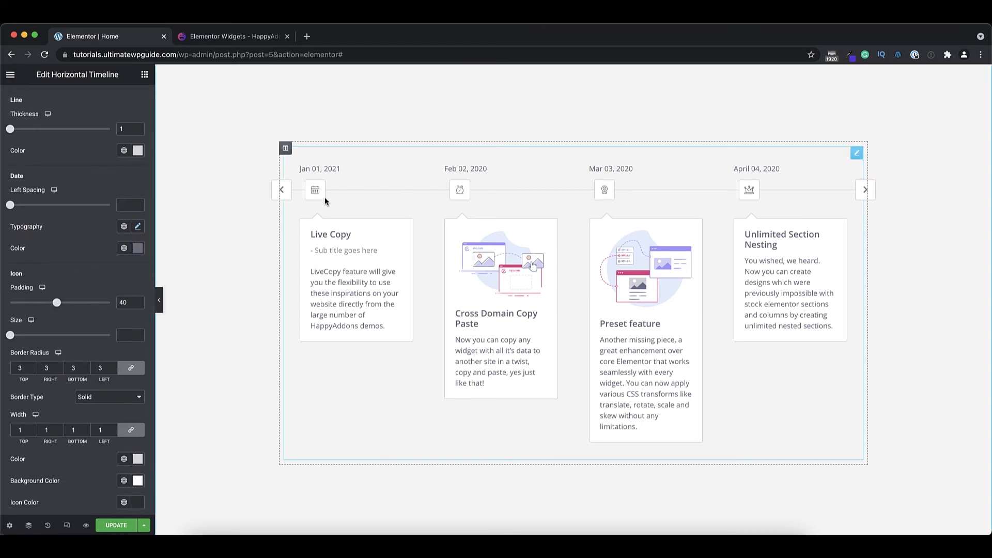
scroll(86, 334, down, 1)
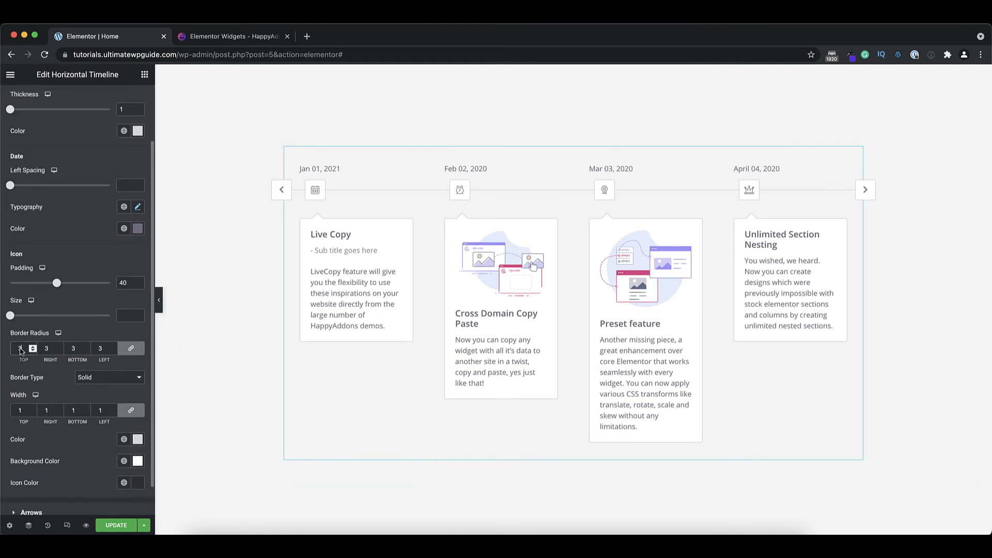
drag(20, 351, 6, 351)
text(50)
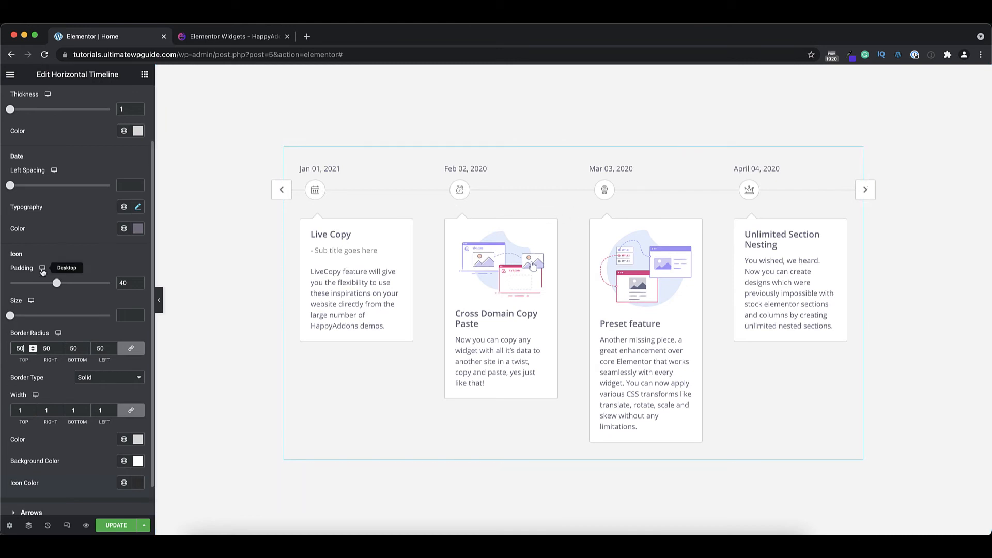
Review the style settings of the timeline arrows, including their normal and hover colour options
scroll(78, 297, down, 1)
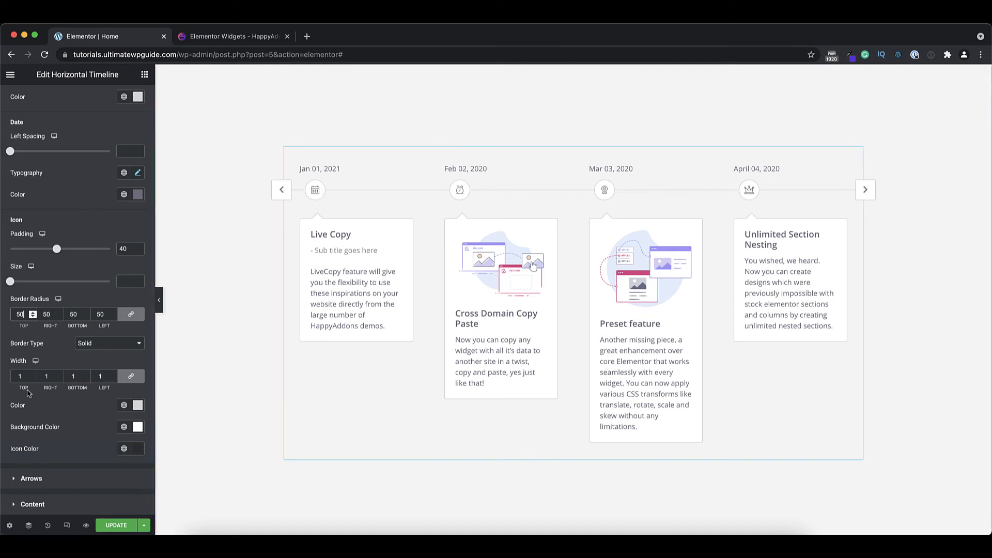
click(49, 479)
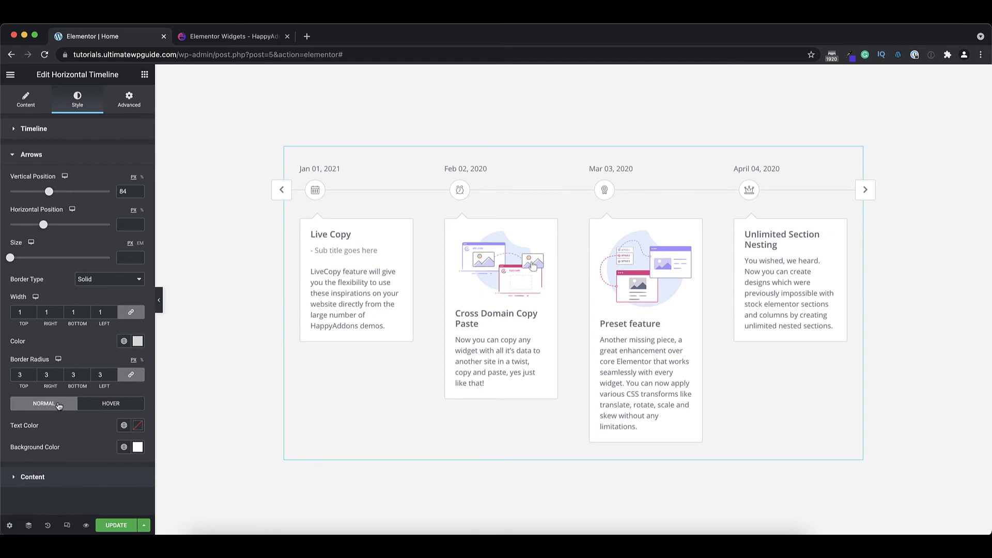
click(110, 405)
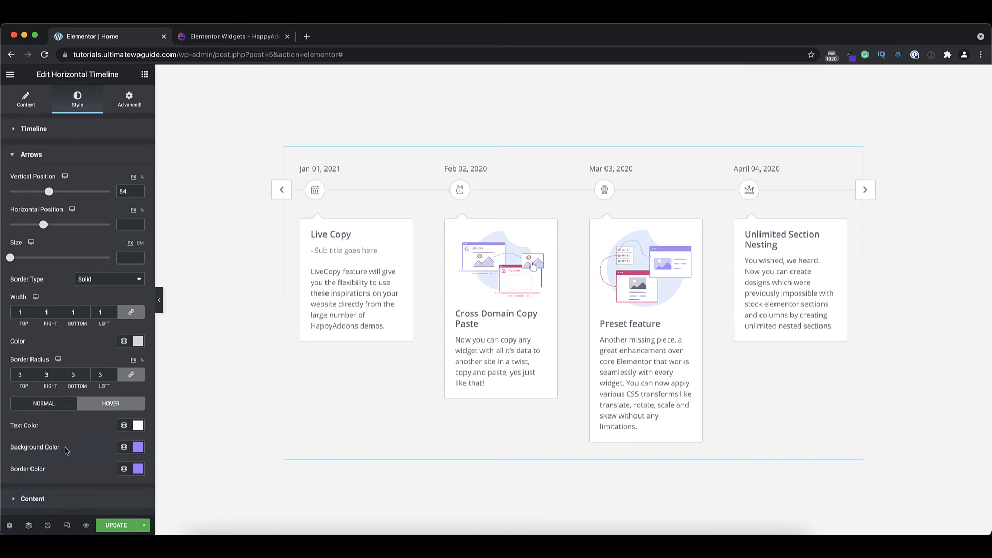
click(43, 405)
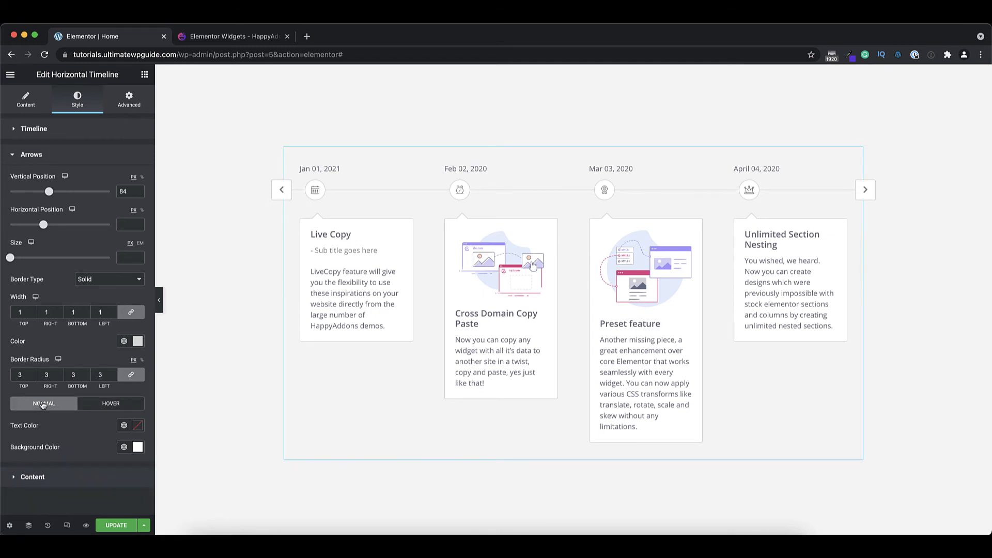
Set the border radius of the timeline content boxes to 0 on all sides
click(52, 478)
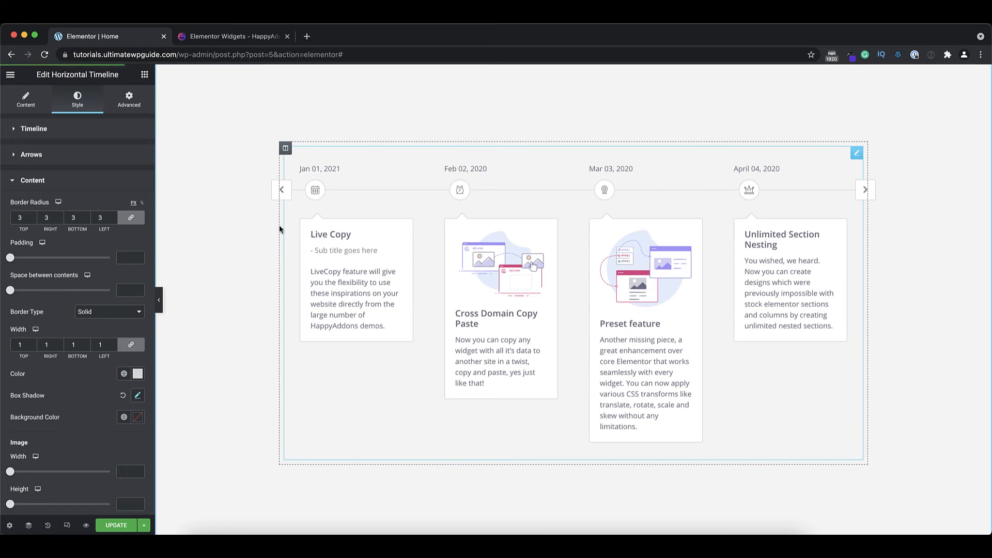
drag(25, 218, 15, 218)
text(0)
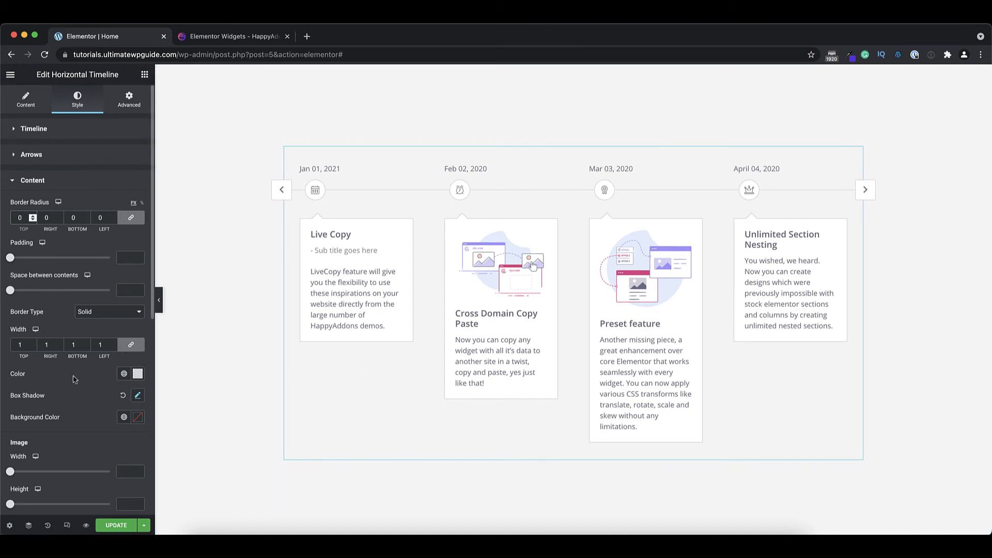
Look through the remaining content style settings for the timeline's box, image, title, sub title and description
scroll(73, 380, down, 3)
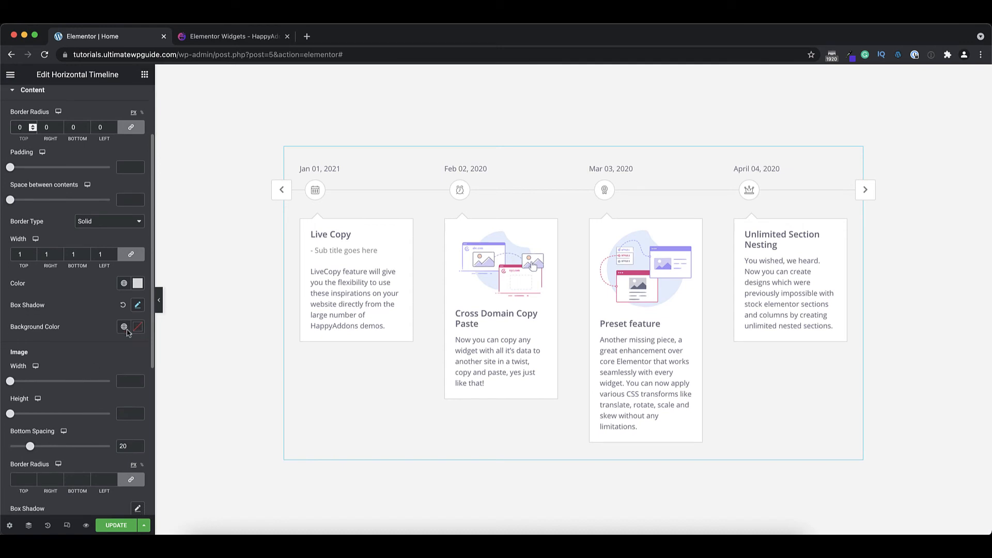
scroll(128, 332, down, 3)
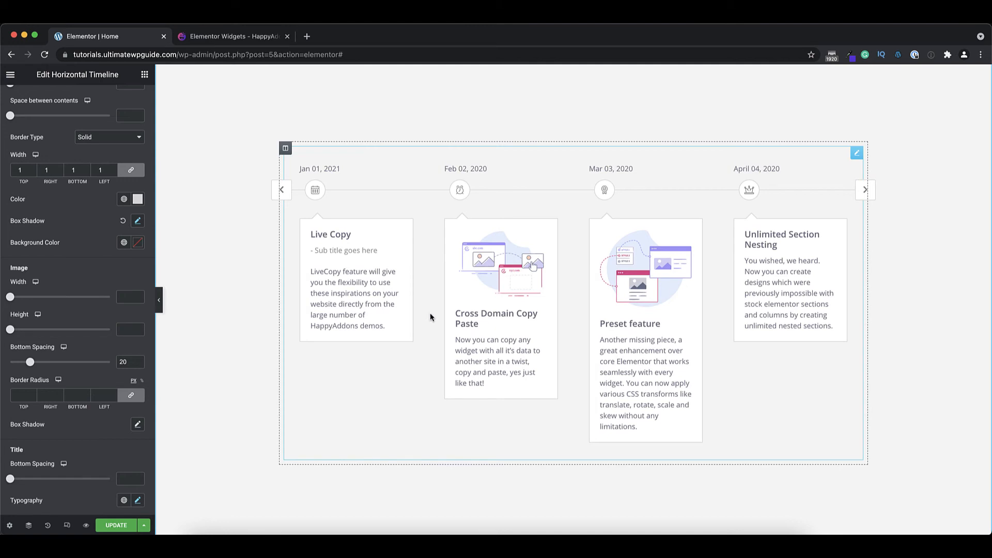
scroll(42, 350, down, 2)
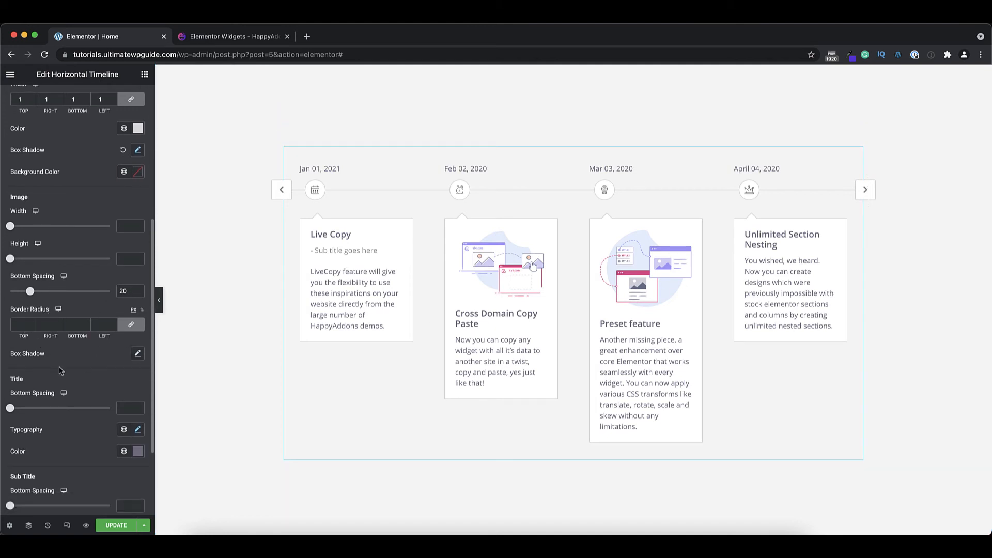
scroll(62, 370, down, 3)
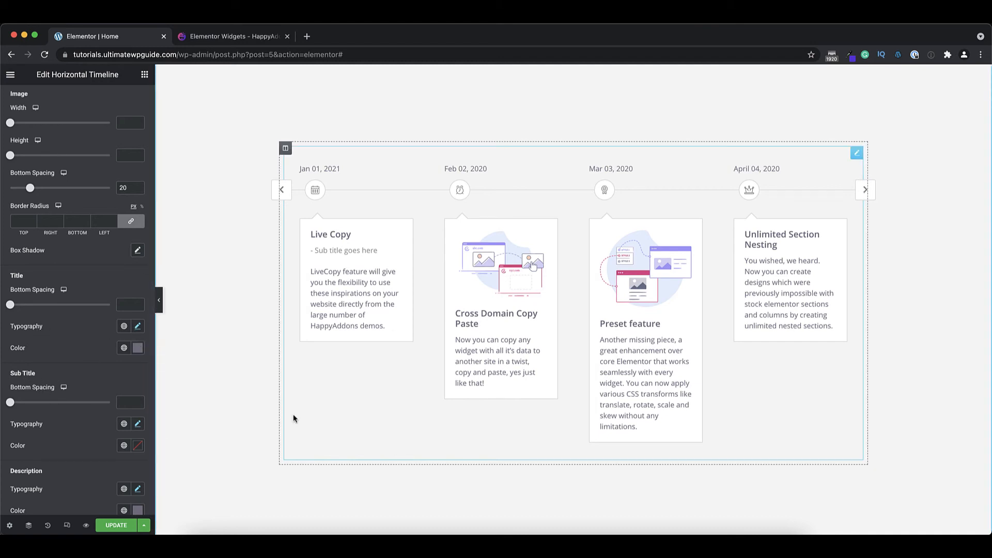
scroll(64, 408, down, 1)
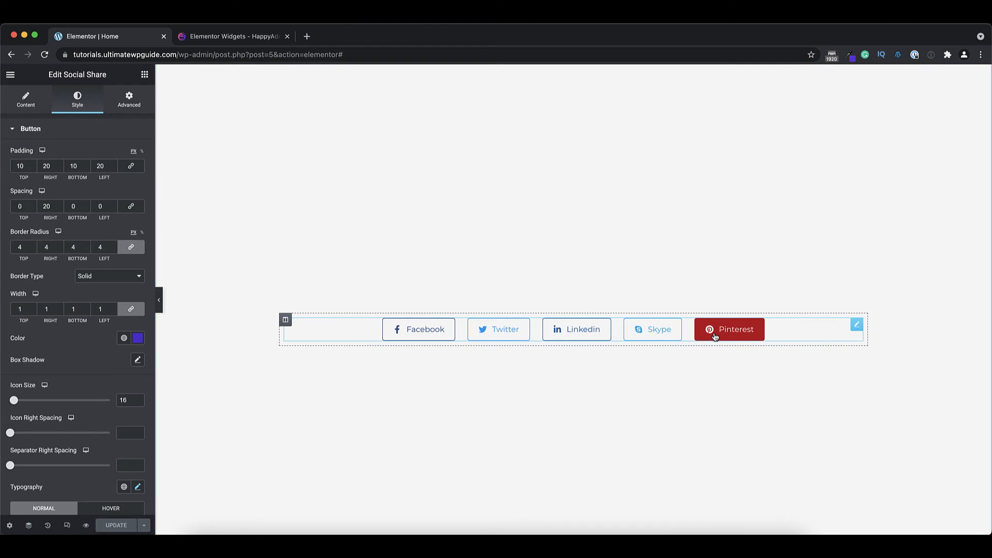
Add a new item to the Social Share widget to view the available networks, and delete that item again
click(18, 101)
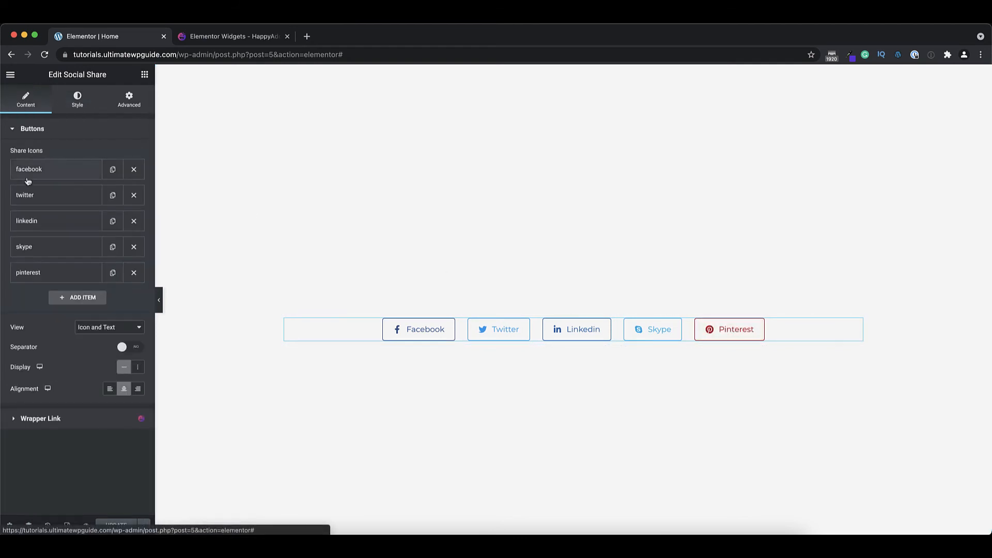
click(76, 298)
click(113, 326)
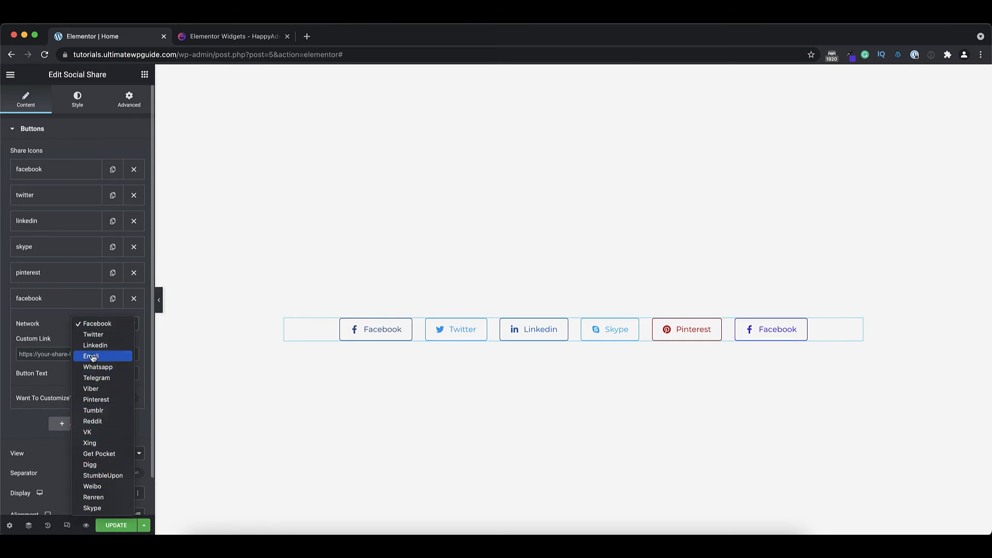
click(47, 323)
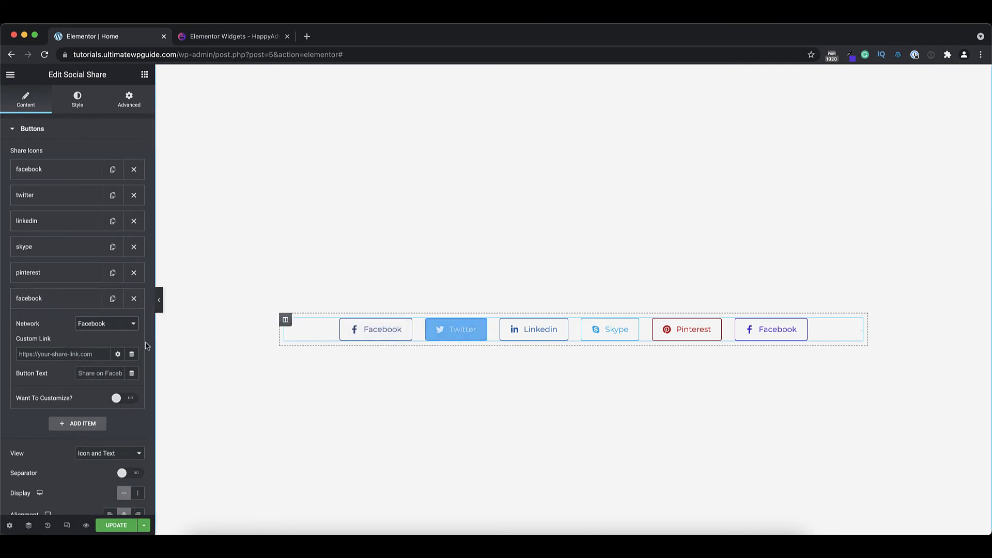
click(134, 298)
Check the custom link options of the Facebook share item and set its button text to "Share"
click(42, 170)
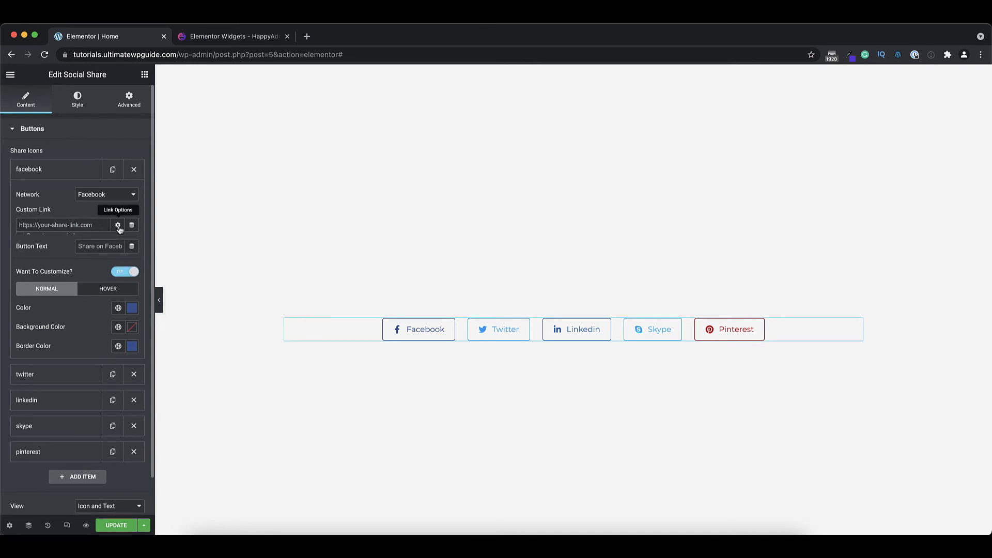
click(118, 227)
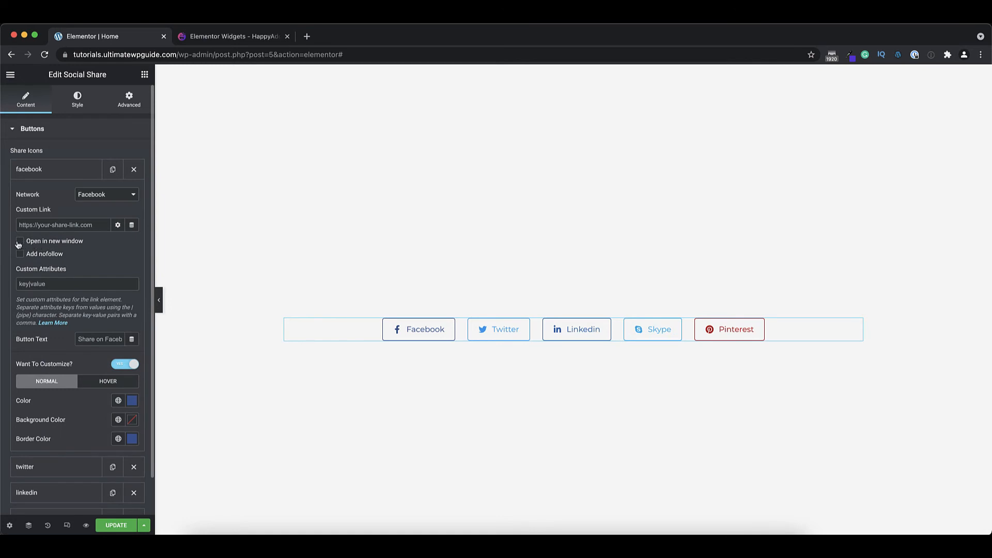
click(118, 225)
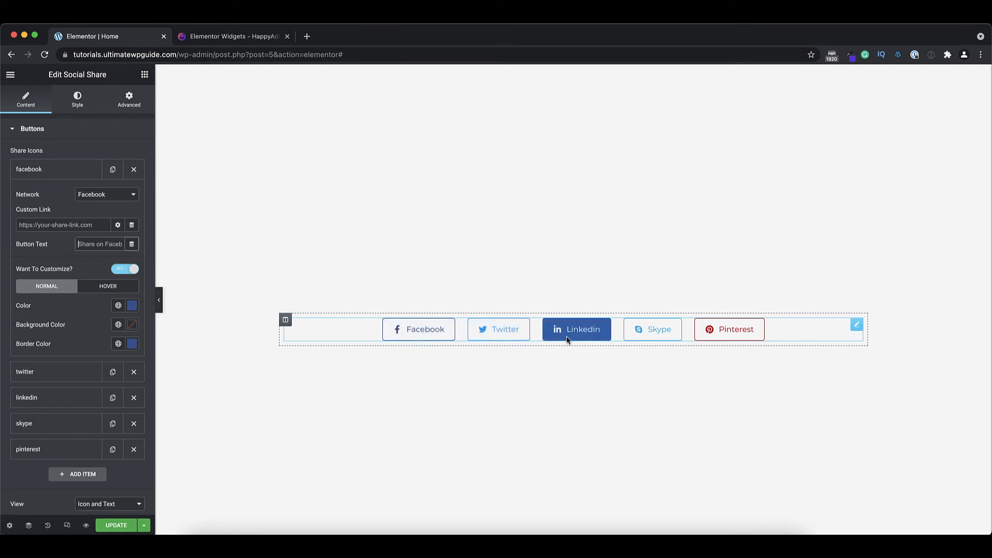
click(83, 243)
text(Share)
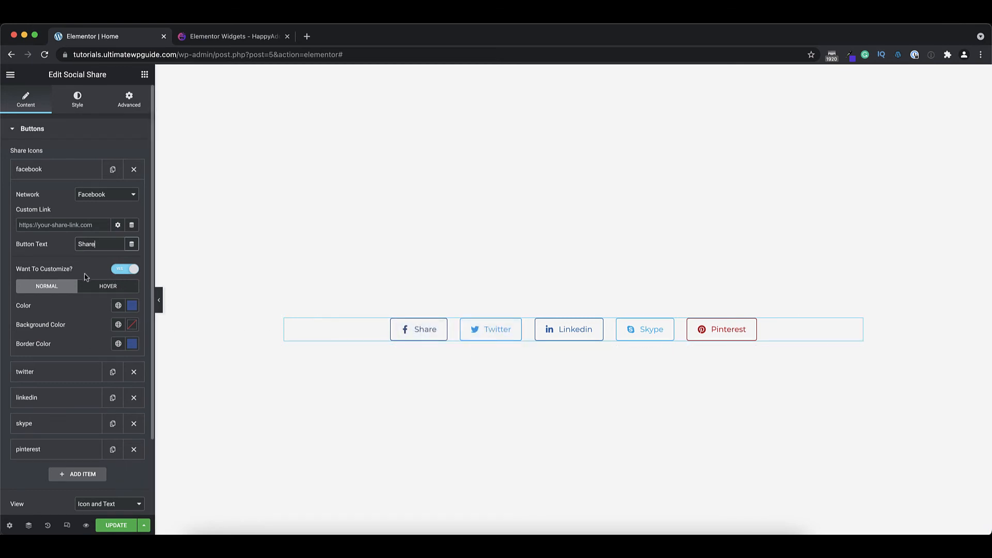
Review the share buttons' style settings, from padding and border through icon size, typography and colours
click(78, 99)
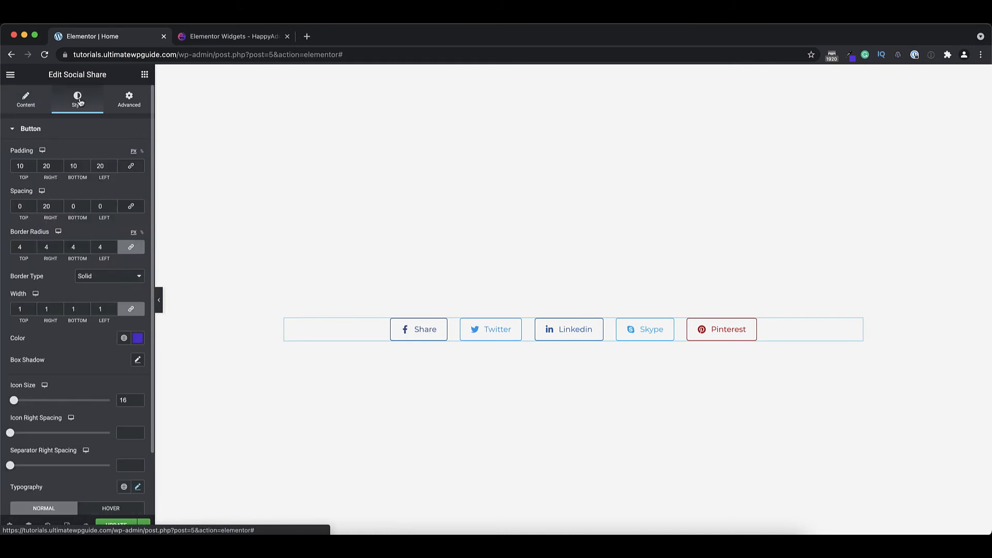
scroll(93, 238, down, 2)
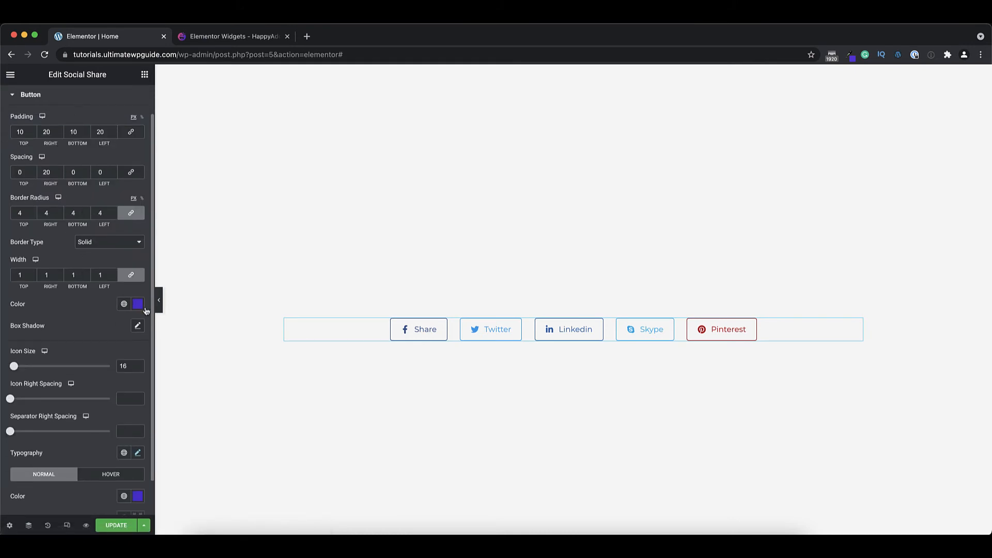
scroll(78, 372, down, 2)
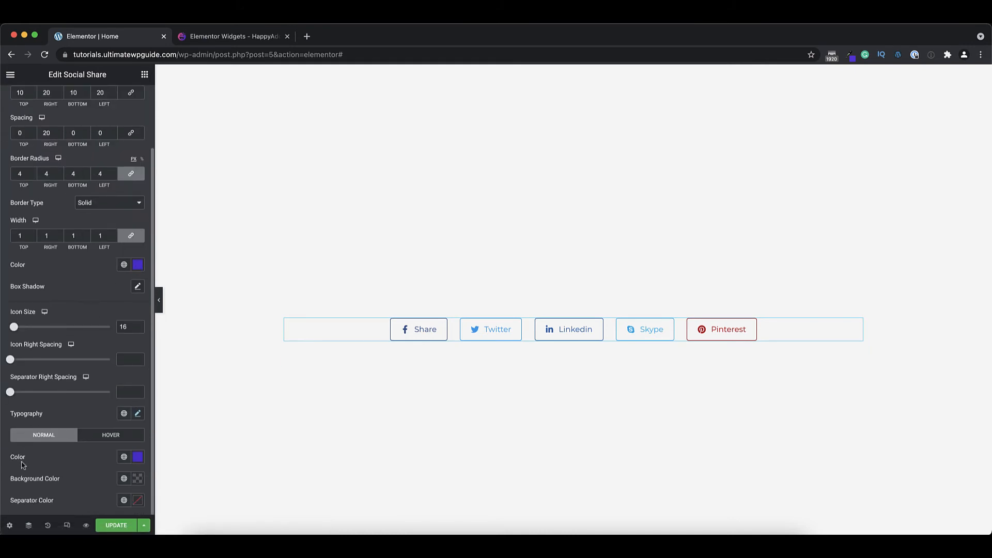
scroll(61, 240, up, 3)
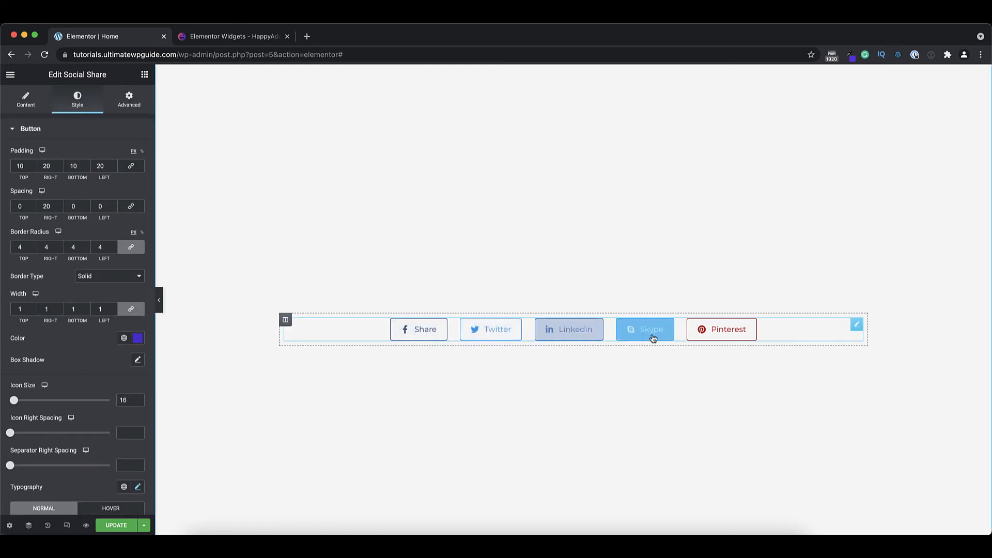
Examine the network-specific fields and custom colour options of the Facebook, Twitter and Pinterest share items
click(26, 98)
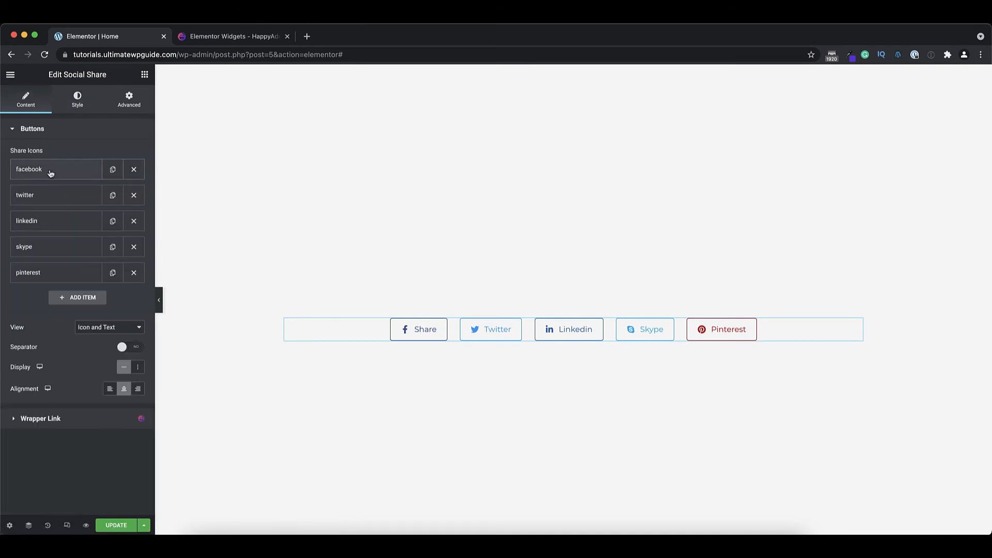
click(48, 170)
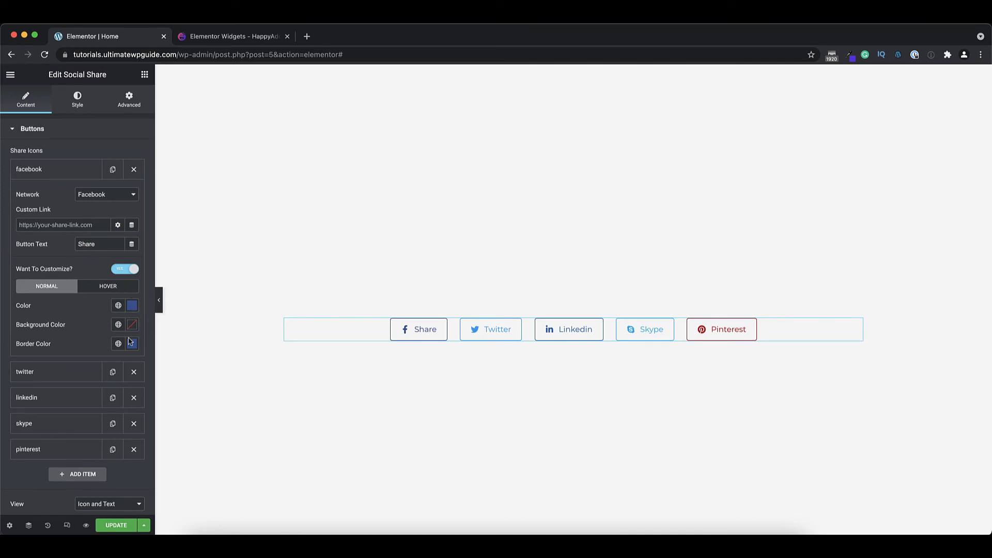
click(66, 175)
click(58, 198)
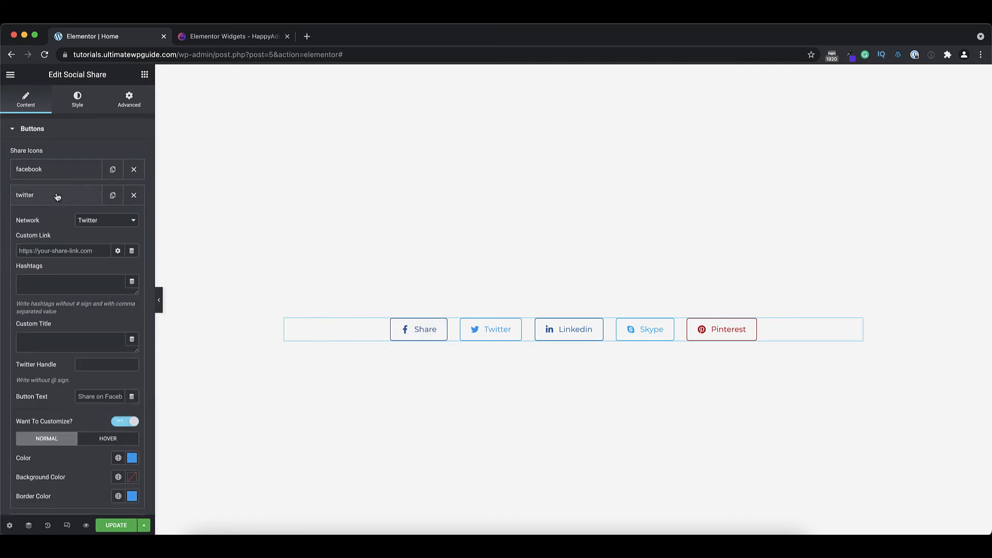
click(58, 198)
click(58, 274)
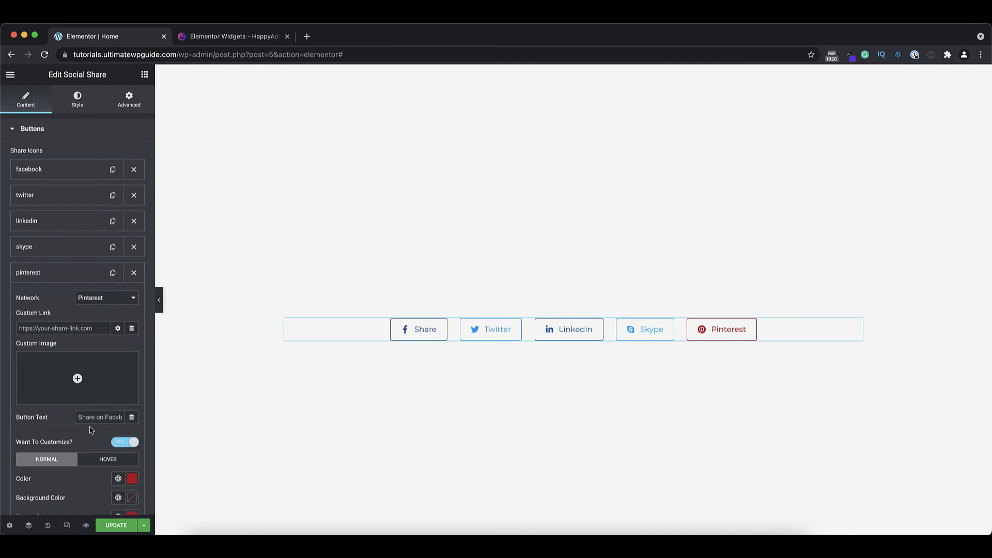
scroll(90, 430, down, 5)
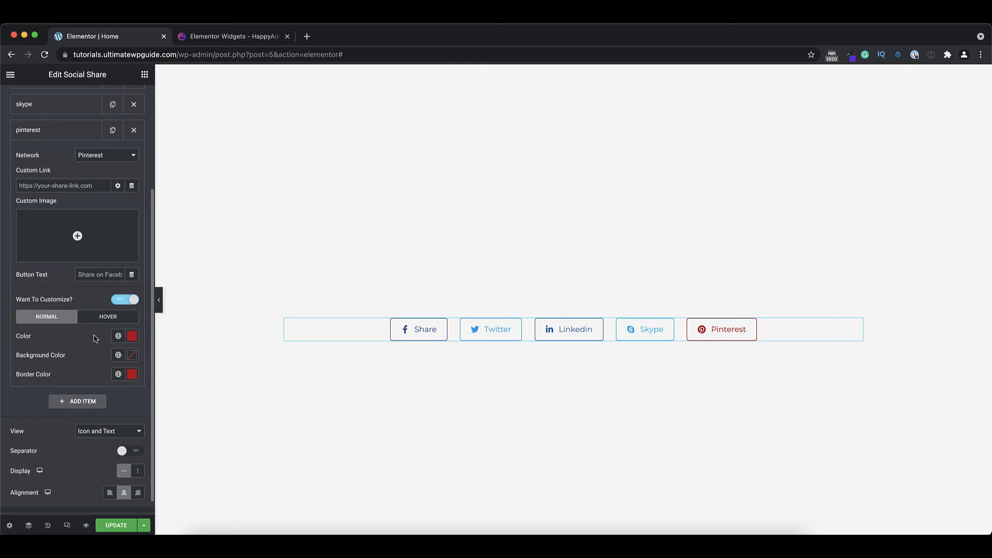
scroll(95, 339, up, 3)
click(45, 208)
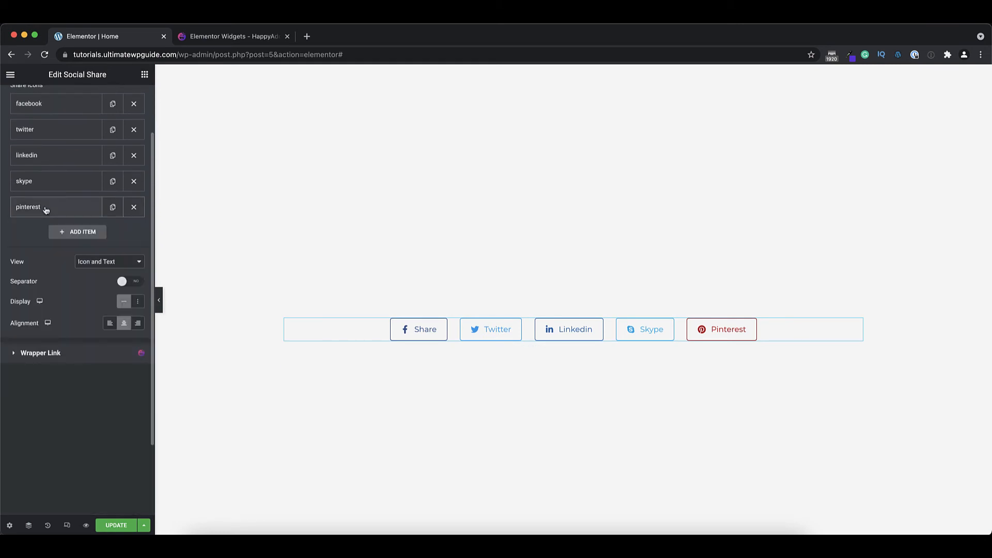
scroll(59, 266, up, 2)
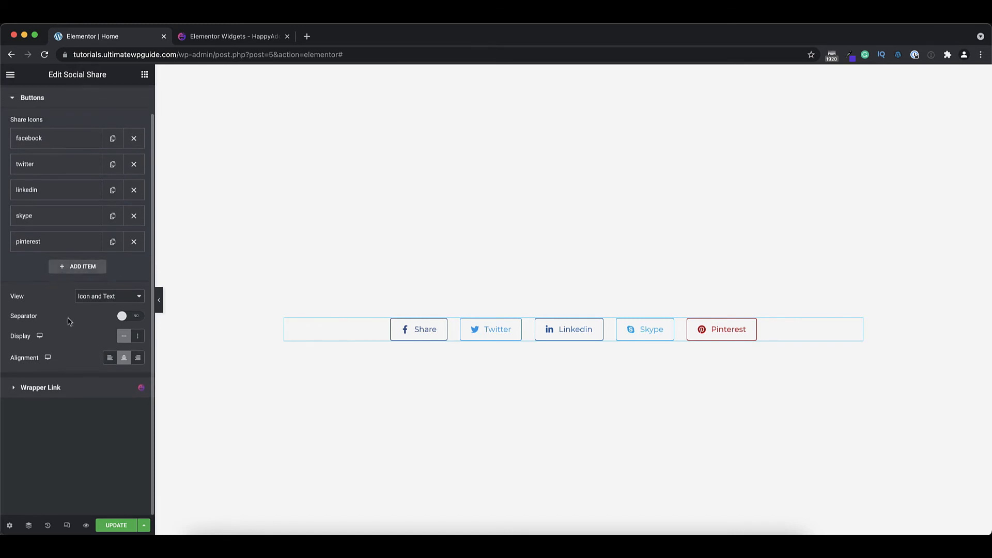
Check the available view modes, stack the share buttons vertically and align them to the left
click(129, 298)
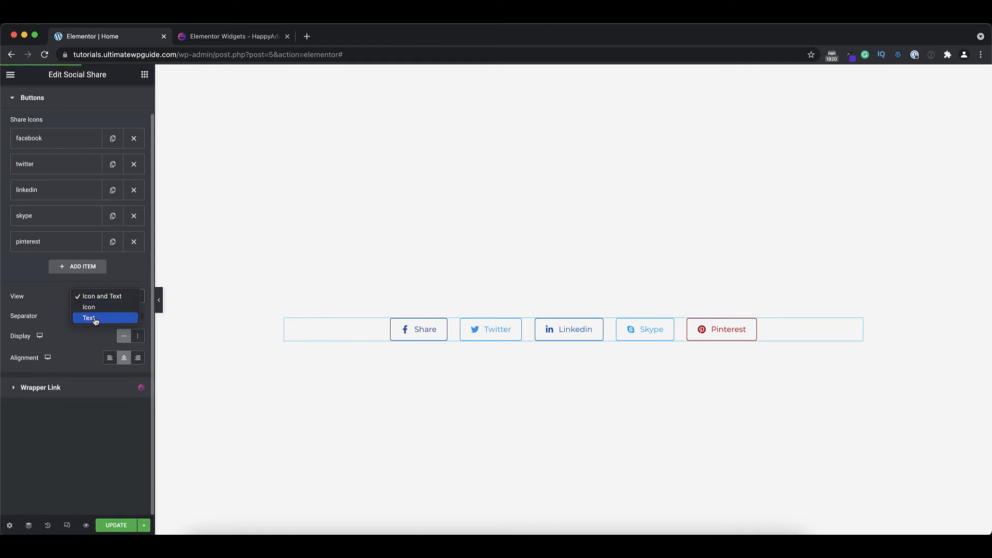
click(52, 325)
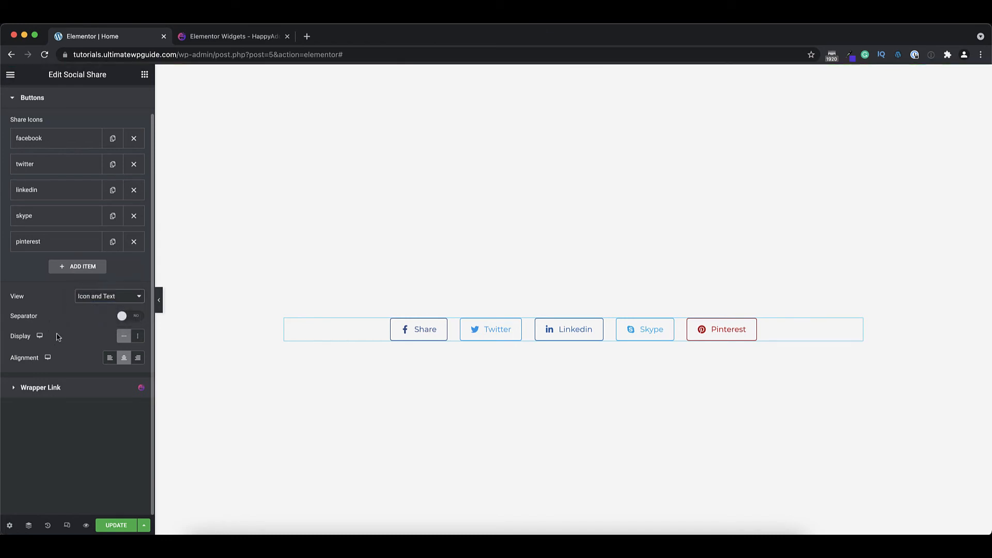
click(137, 336)
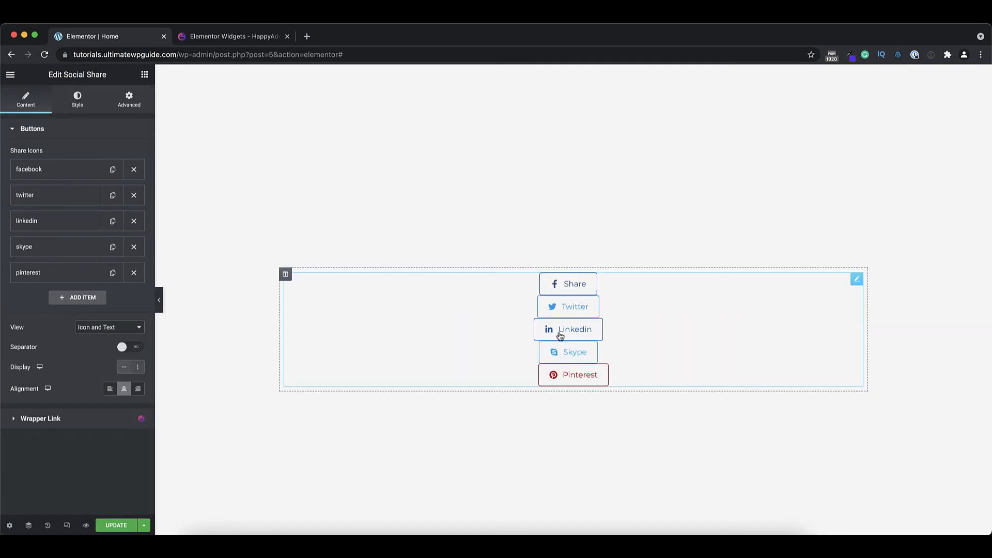
click(108, 389)
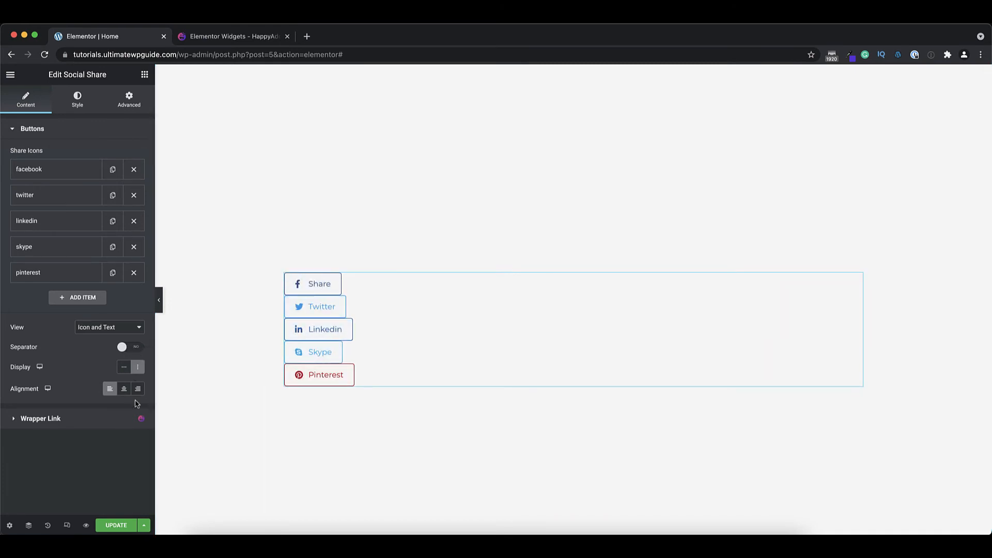
Return the share buttons to inline display and enable the separator
click(124, 367)
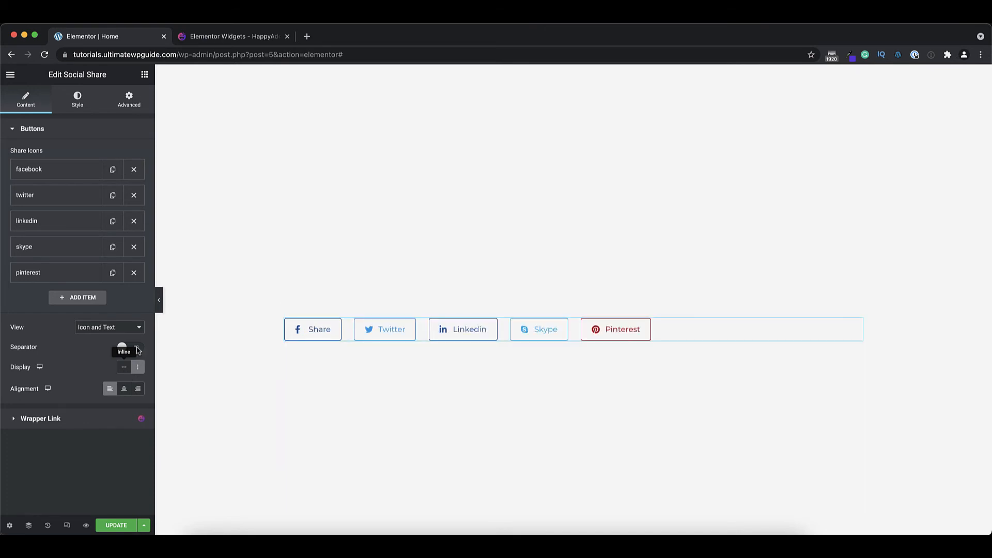
click(135, 347)
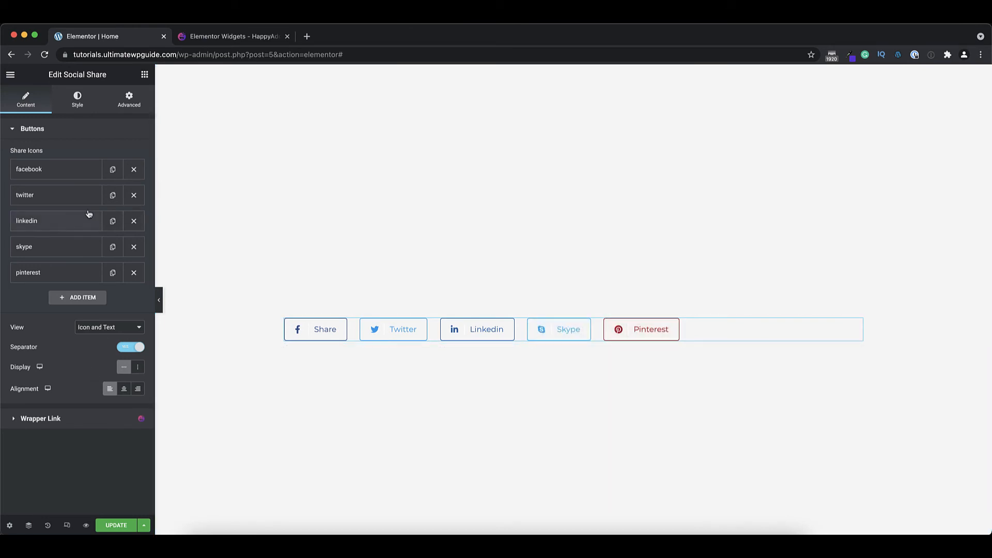
Set the share buttons' right spacing to 5 and their border radius to 50 on all corners
click(77, 99)
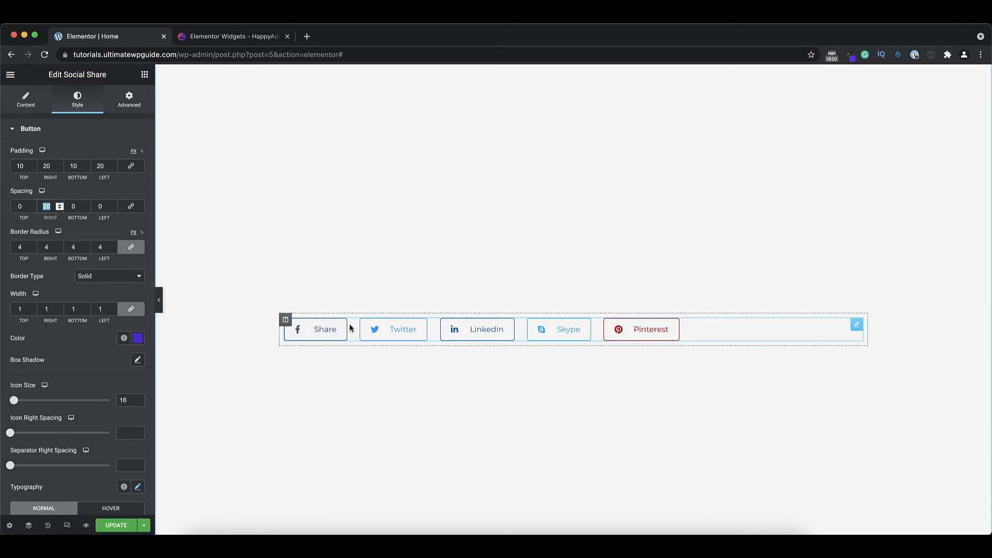
double_click(38, 210)
text(25)
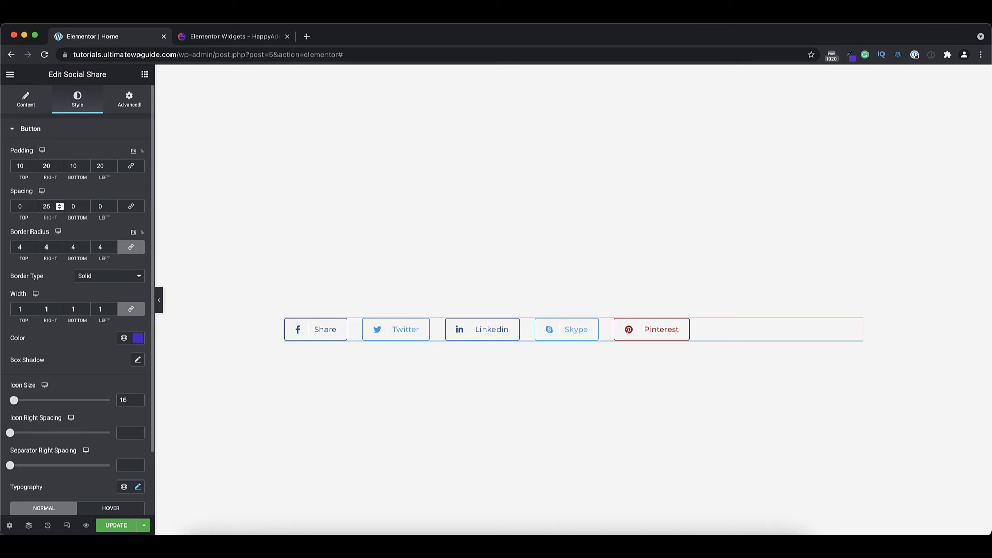
double_click(45, 207)
text(5)
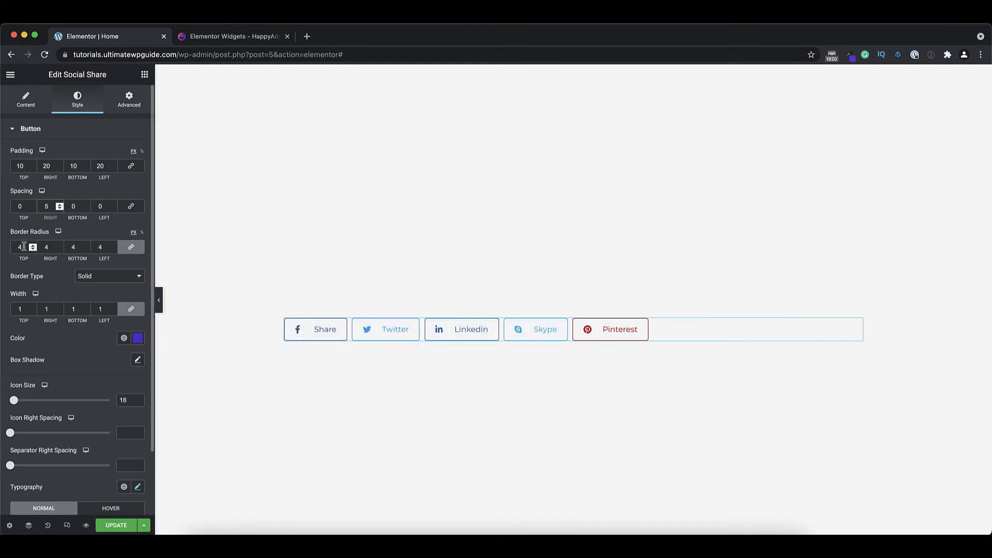
drag(24, 246, 2, 246)
text(50)
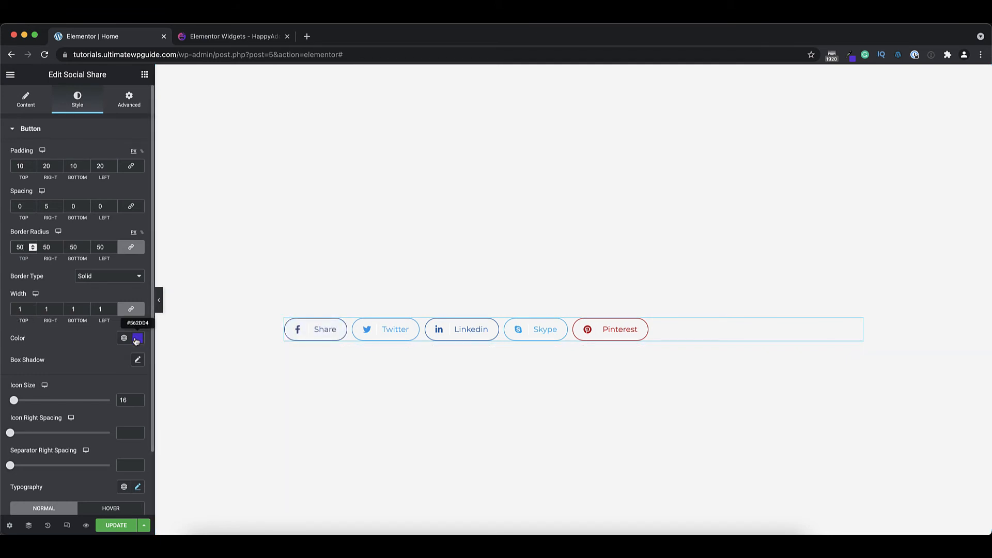
Check the custom text, background and border colour options of the Facebook share item
click(31, 110)
click(44, 170)
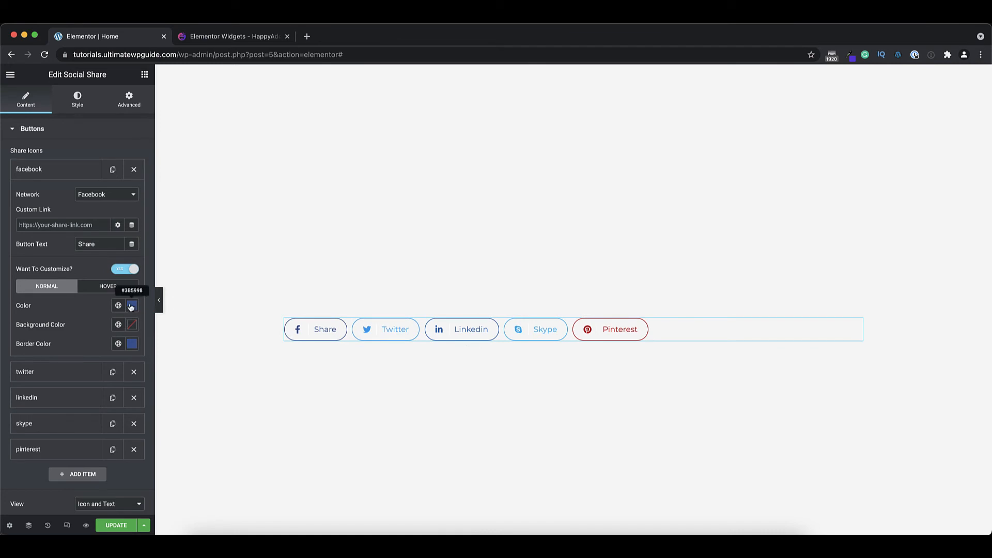
click(75, 105)
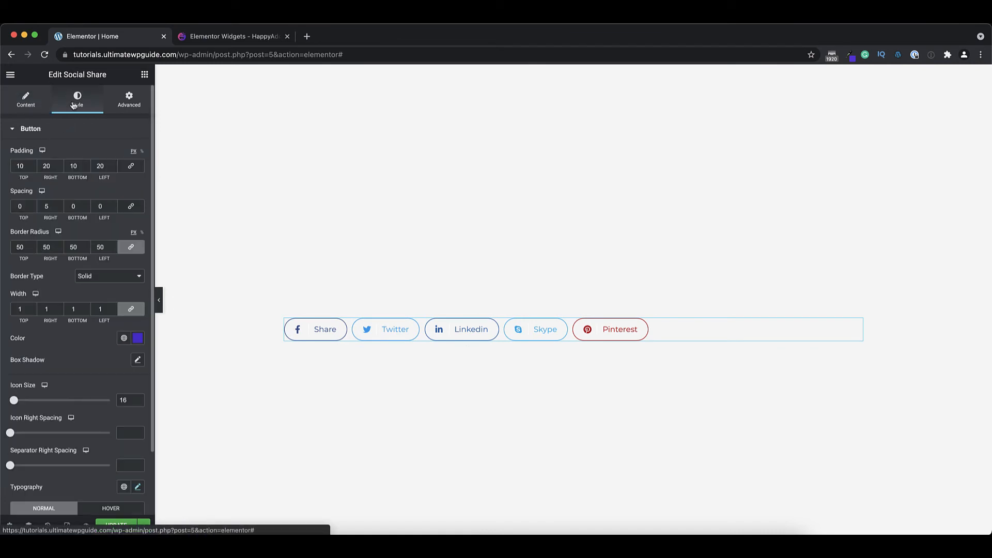
Review the share buttons' icon and separator spacing, typography, and normal and hover colour settings
scroll(89, 344, down, 2)
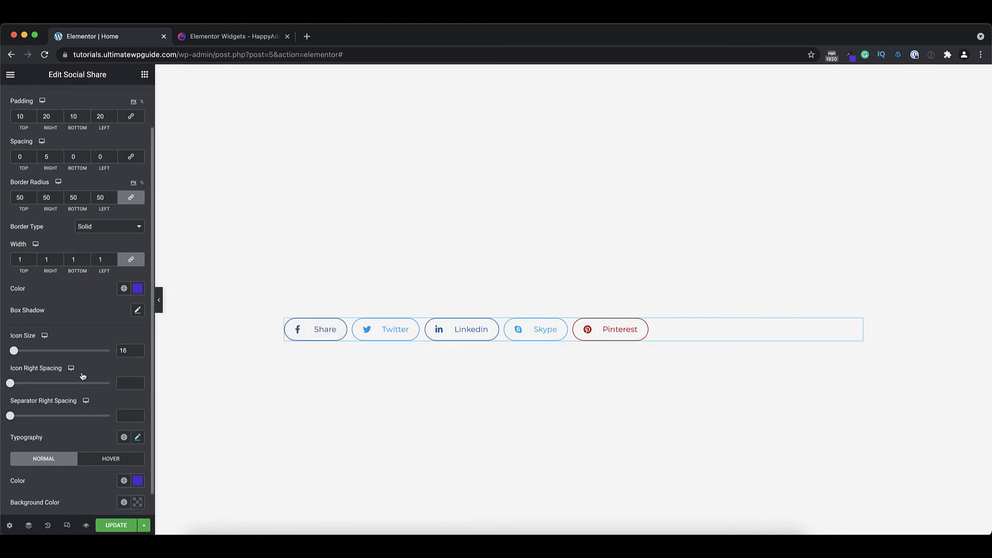
scroll(81, 376, down, 1)
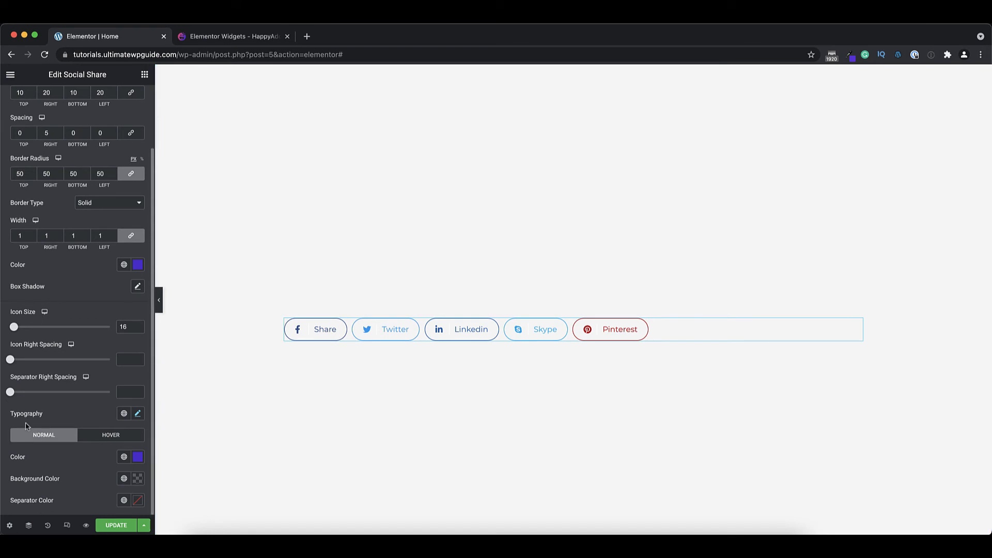
click(117, 439)
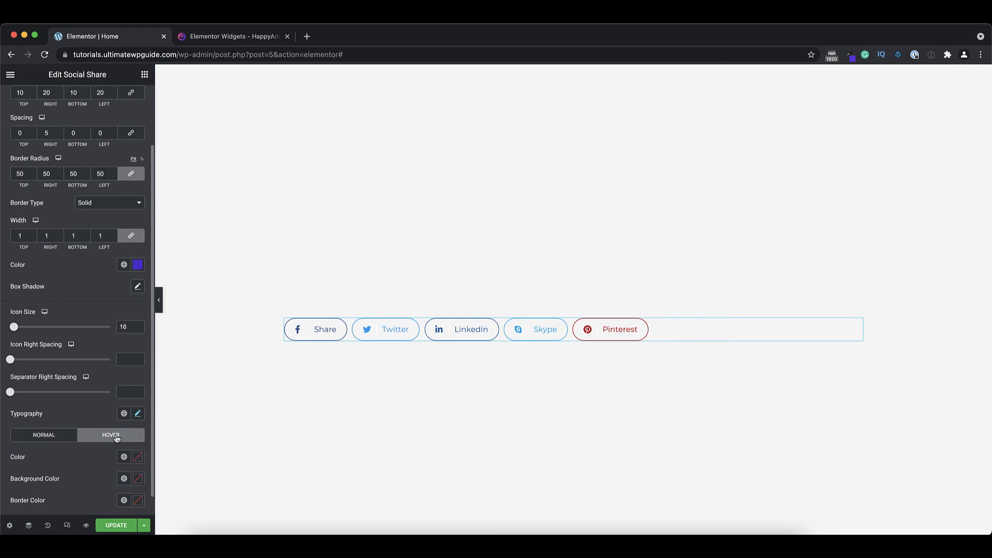
click(44, 439)
click(101, 439)
click(58, 438)
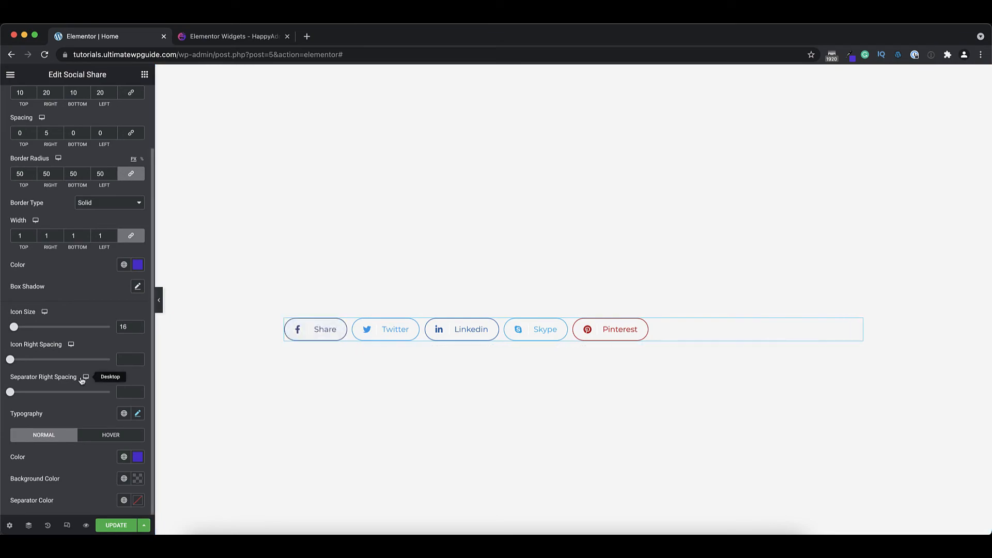
scroll(98, 380, up, 3)
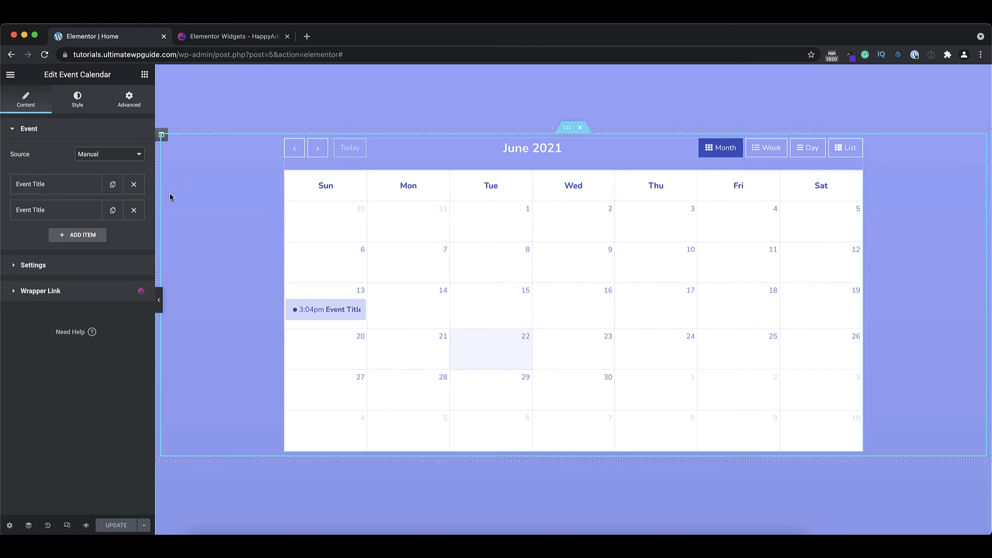
Try The Event Calendar as the Event Calendar widget's source and switch it to Google Calendar
click(105, 154)
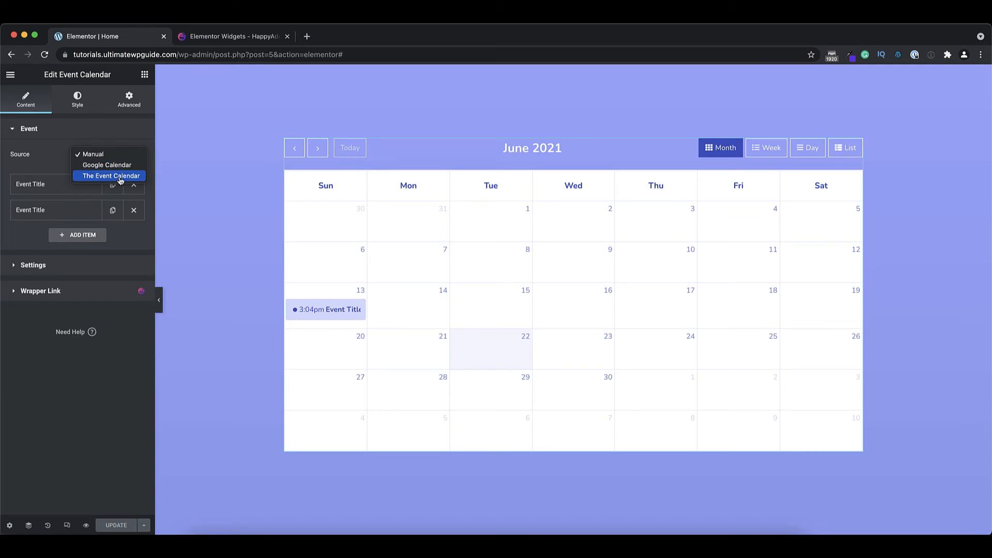
click(117, 177)
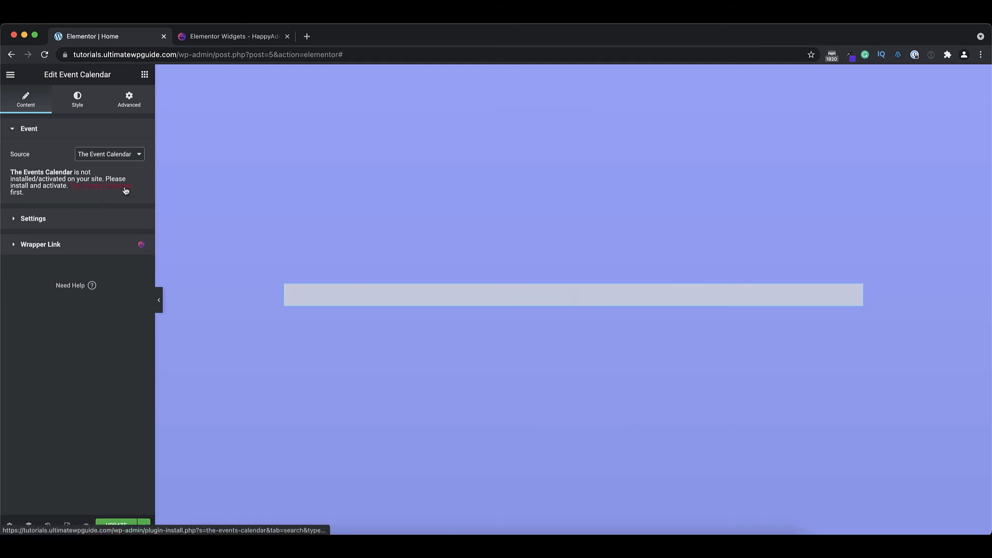
click(128, 154)
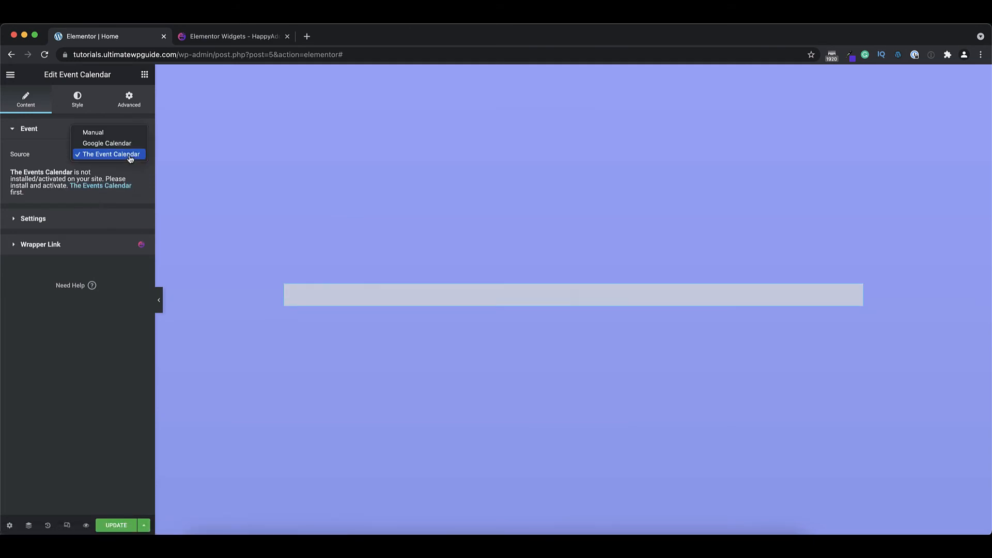
click(121, 147)
click(122, 147)
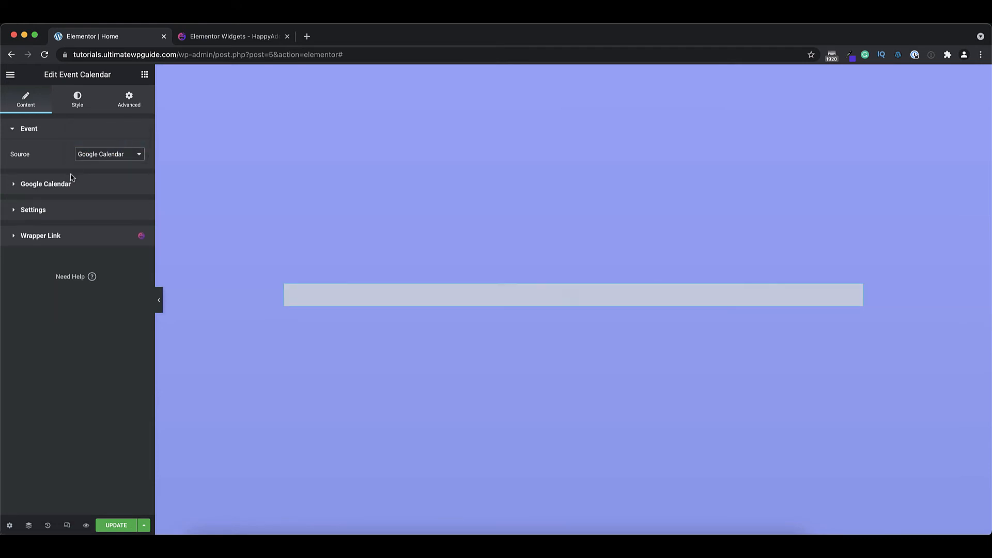
Examine the Google Calendar source settings, including the API key and calendar ID fields
click(26, 185)
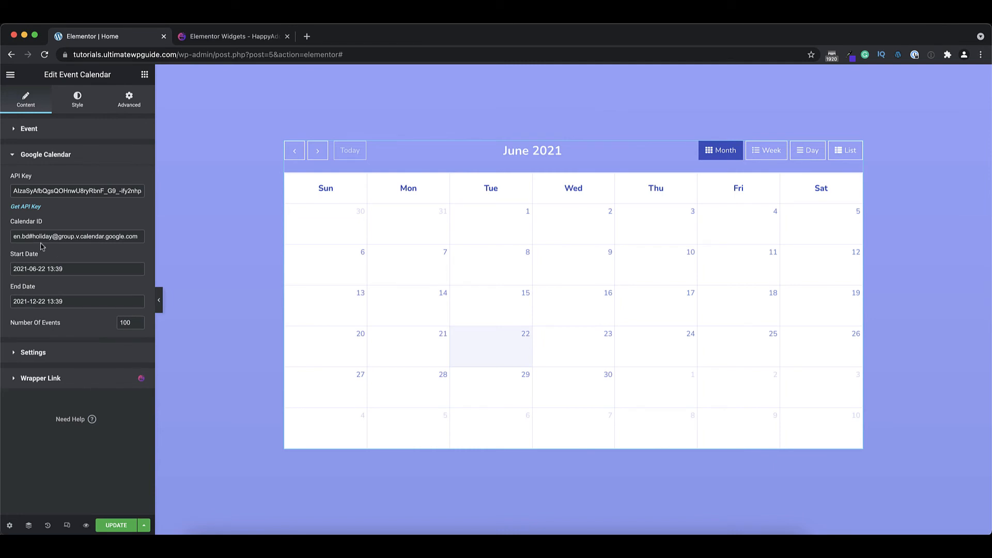
drag(12, 190, 157, 193)
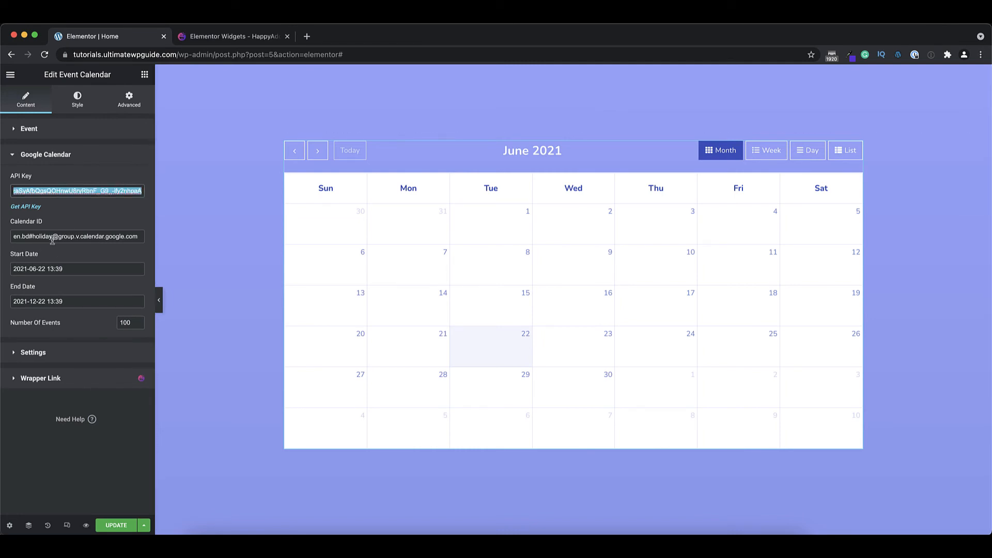
click(133, 235)
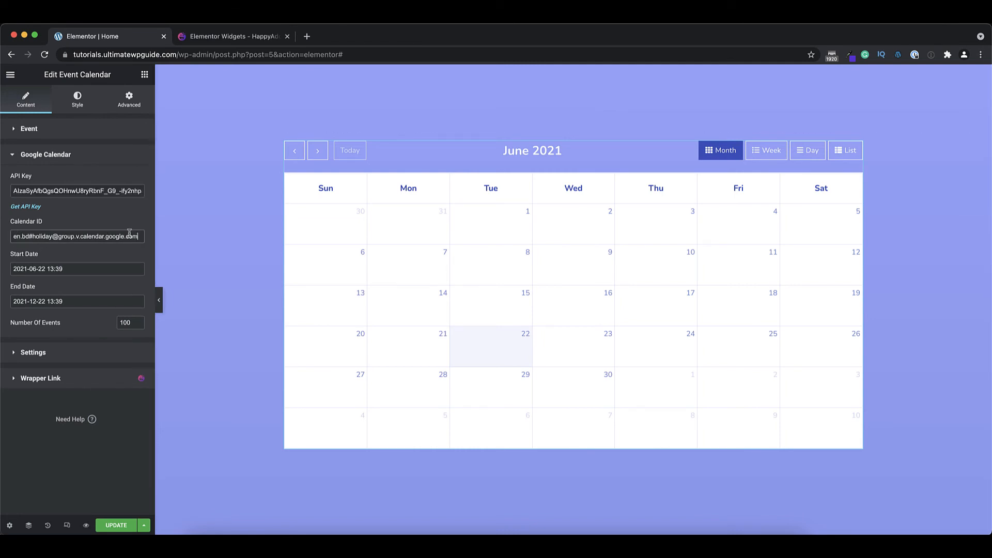
Open the linked instructions for creating a Google API key, skim the steps and close the page
click(29, 207)
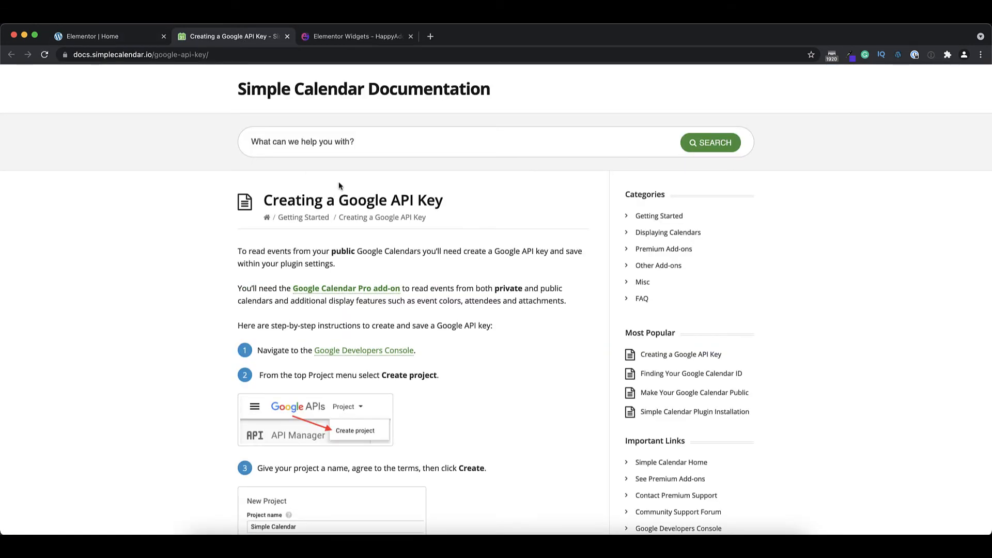
scroll(436, 264, down, 5)
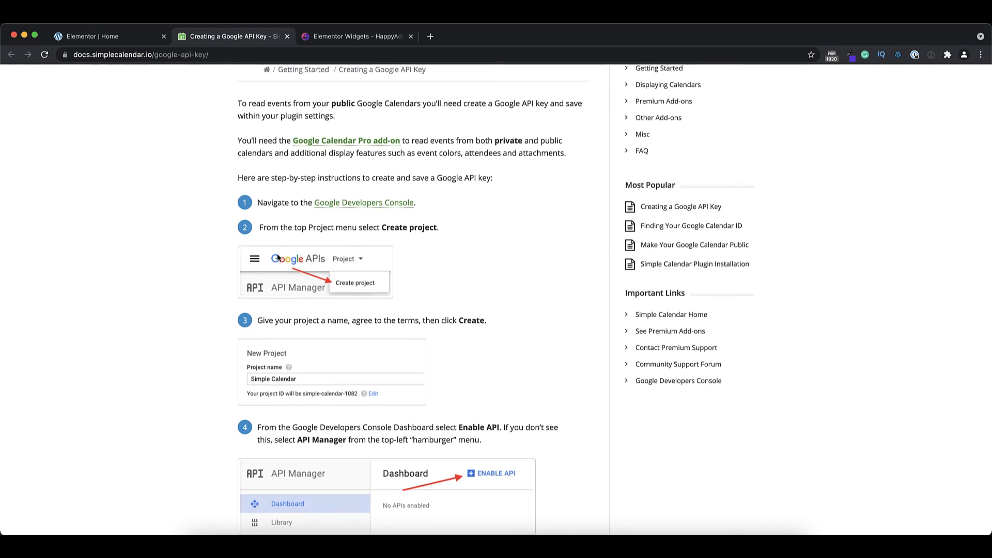
scroll(429, 312, down, 8)
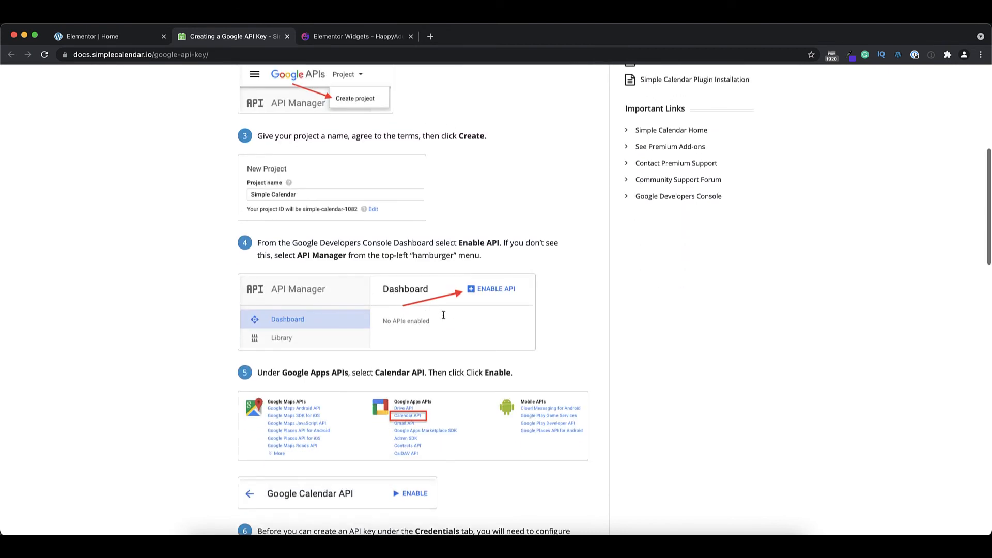
scroll(405, 346, down, 10)
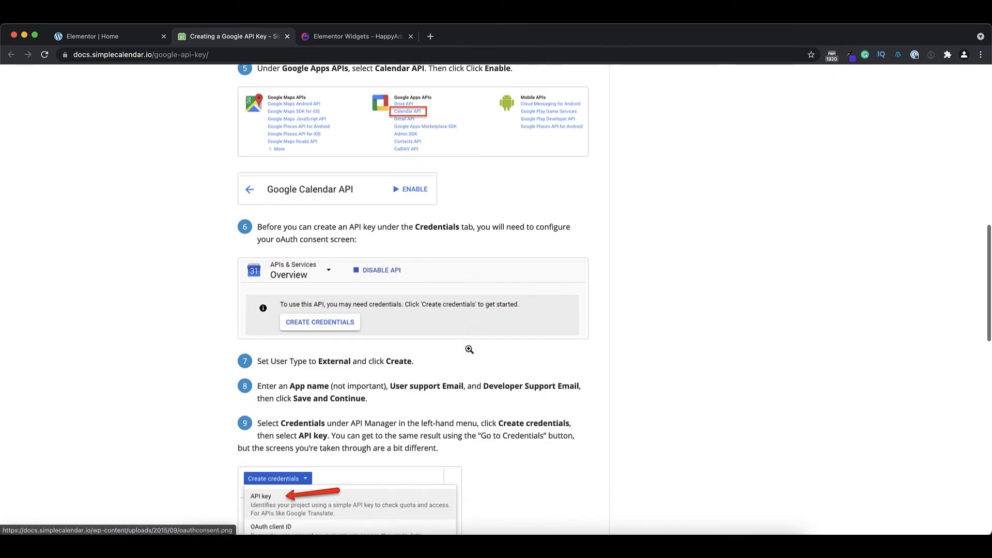
scroll(398, 350, down, 5)
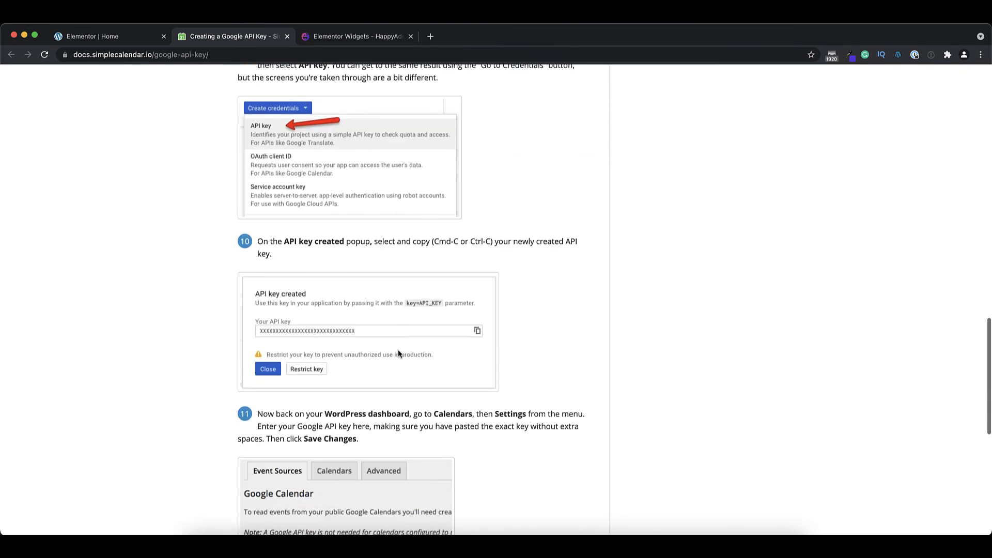
scroll(398, 349, up, 20)
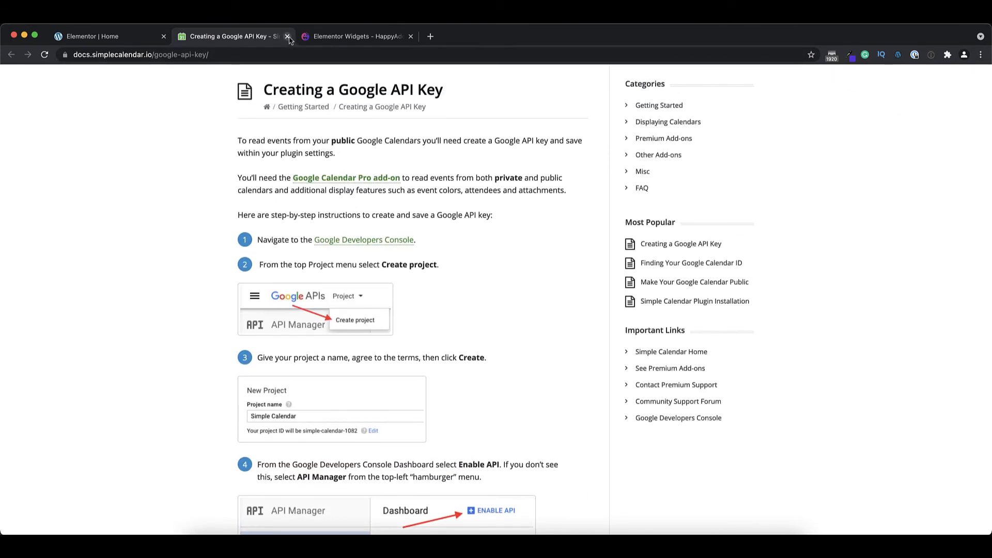
click(287, 36)
Set the calendar's event source back to Manual
click(67, 134)
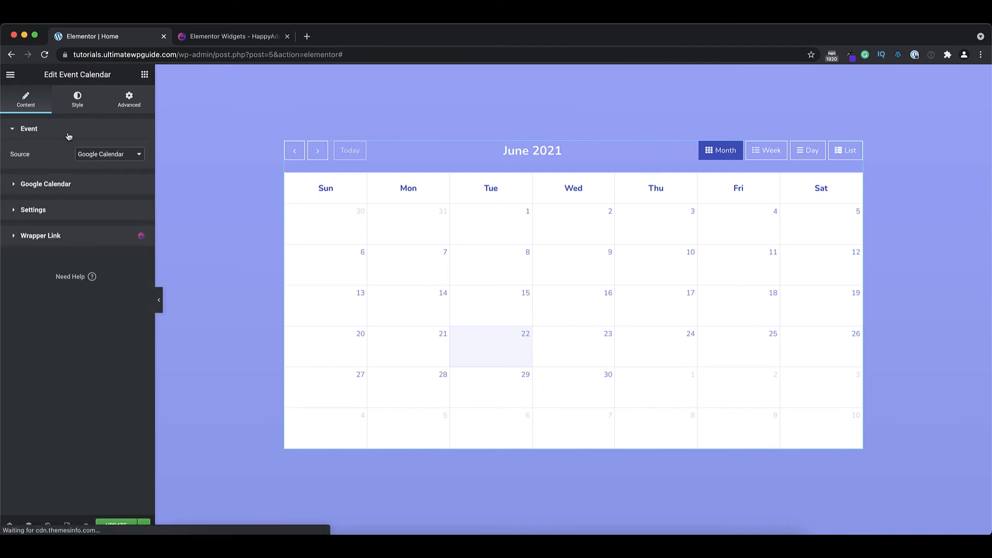
click(96, 155)
click(101, 148)
click(101, 148)
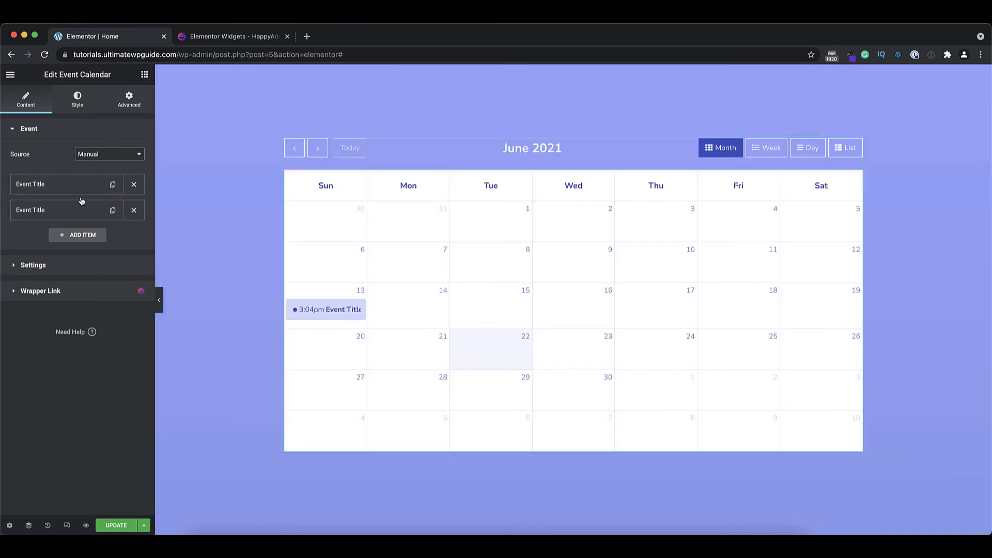
Examine the first event's content fields, including title, guest/speaker, location, image and details link
click(58, 188)
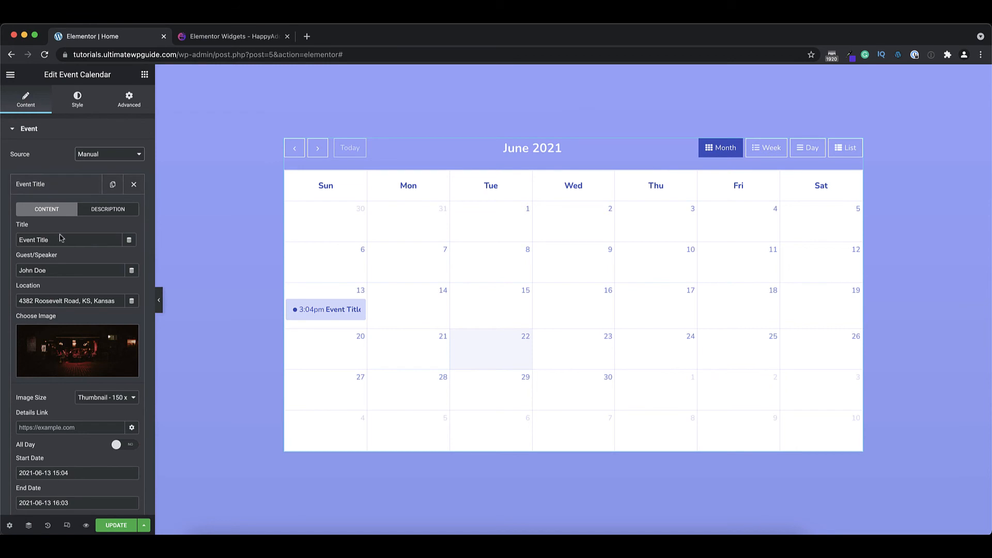
click(99, 213)
click(57, 210)
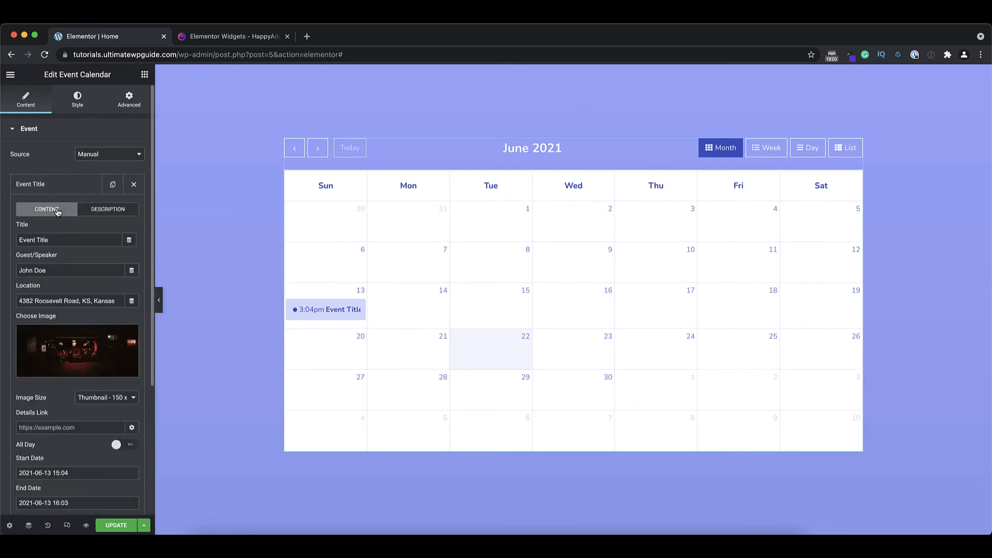
drag(50, 240, 17, 239)
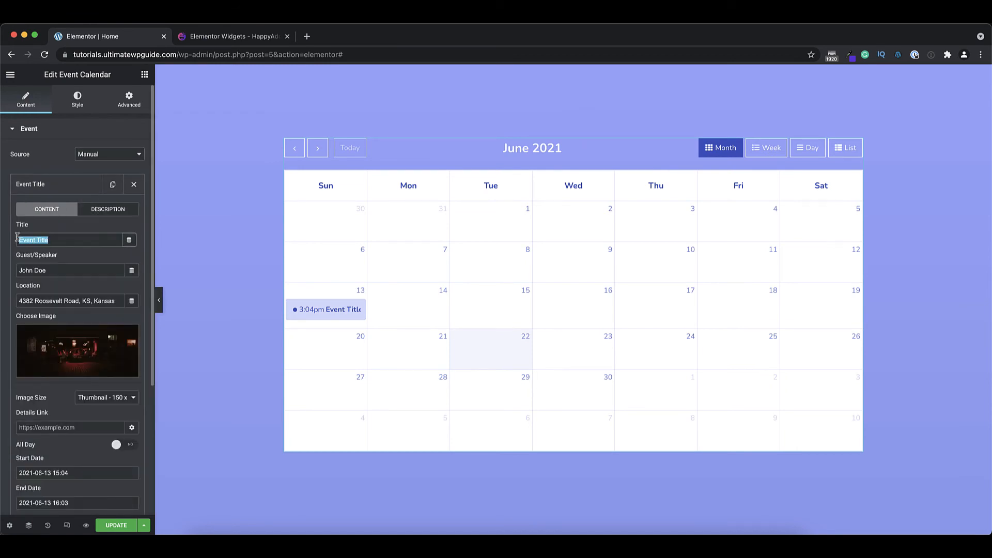
drag(50, 269, 87, 302)
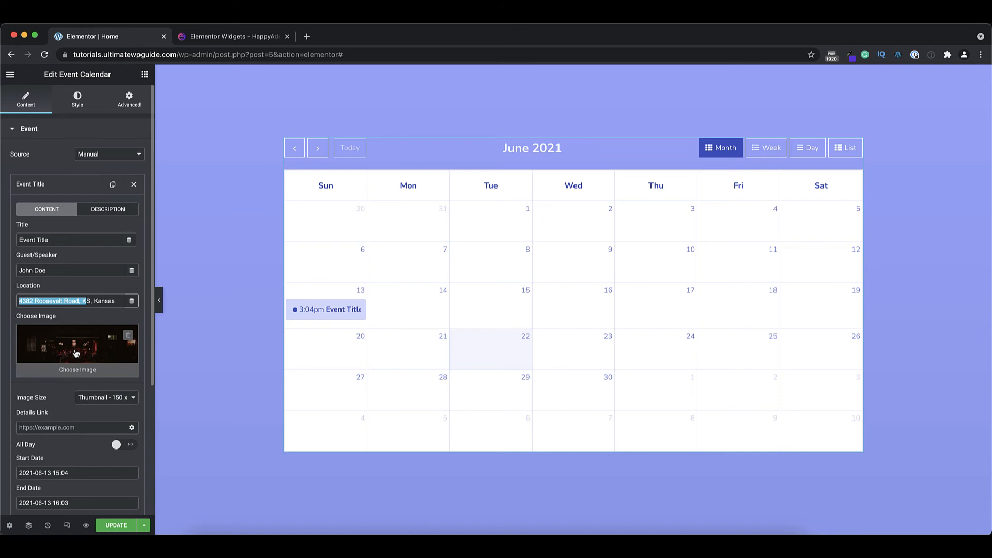
click(98, 301)
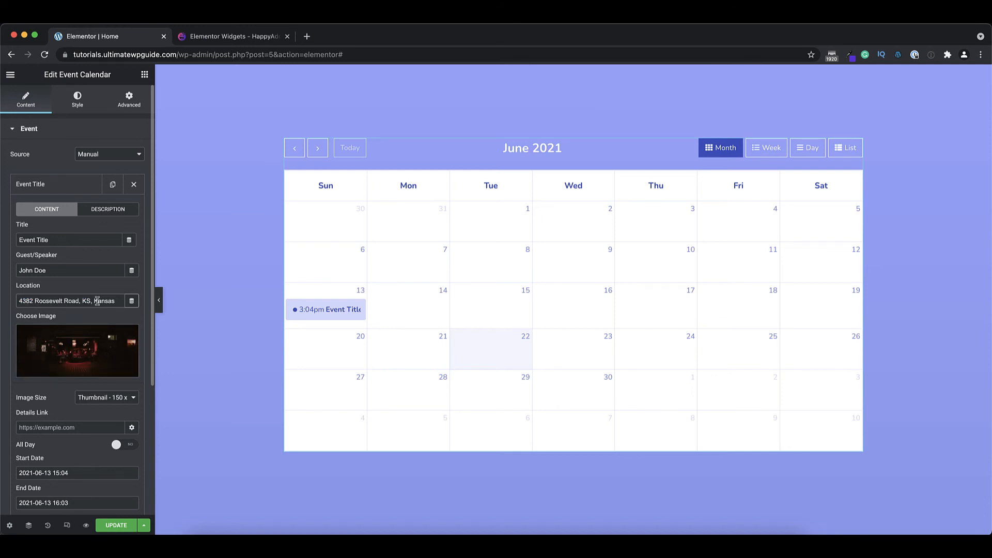
scroll(95, 368, down, 2)
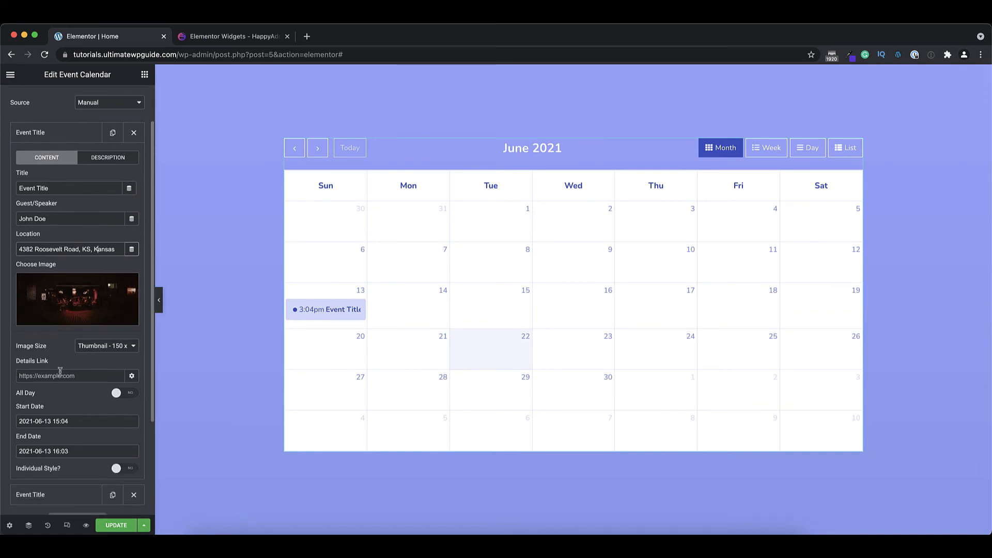
click(29, 375)
Try the all-day option on the first event, restore its timed schedule and check the start date picker
click(125, 394)
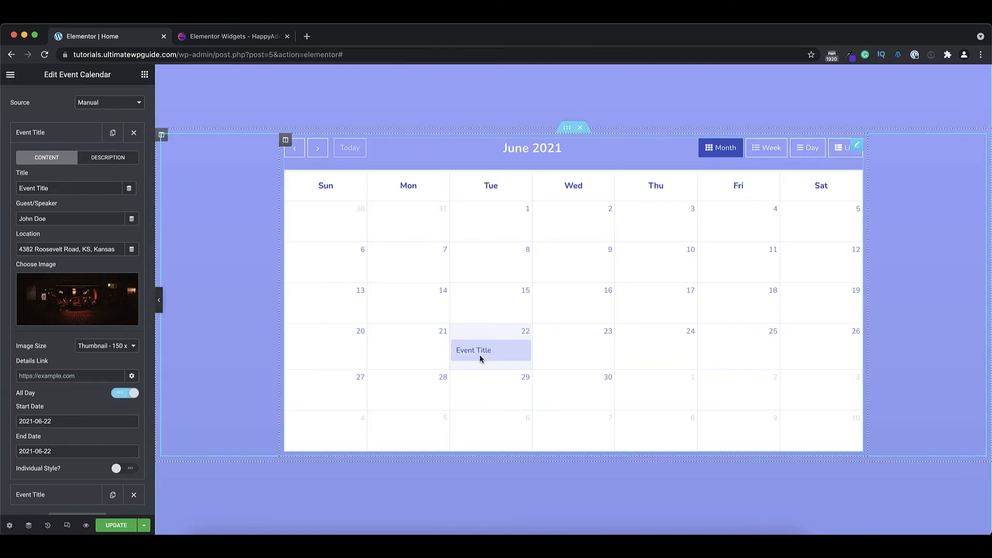
click(123, 394)
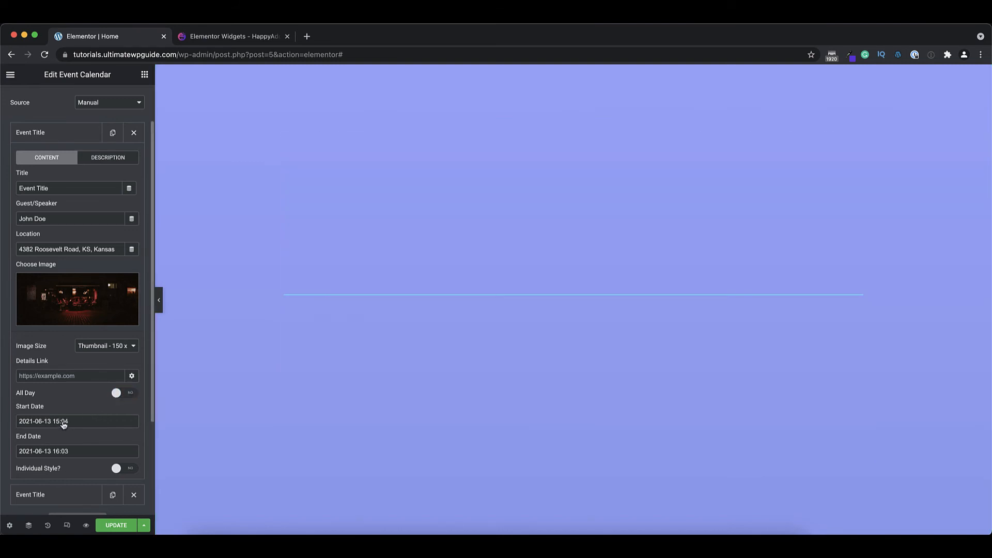
click(63, 423)
click(110, 440)
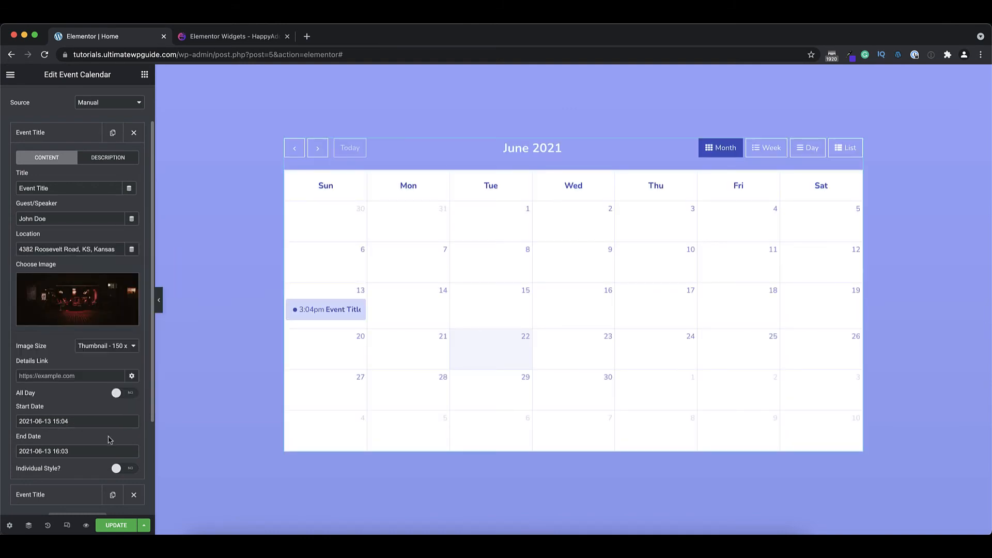
Try the individual style option on the first event, review its text, background and dot color settings, and switch it back off
click(127, 468)
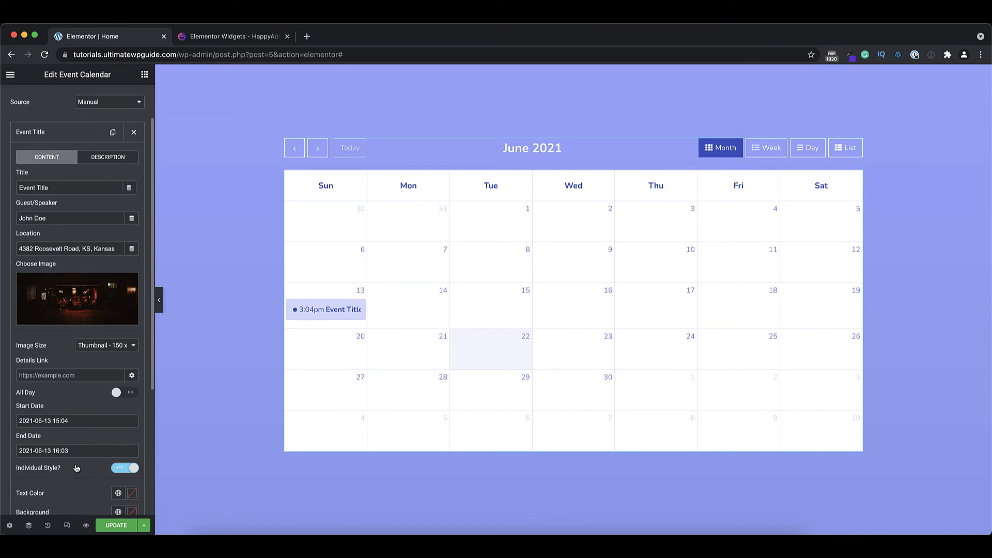
scroll(97, 441, down, 3)
scroll(61, 425, down, 1)
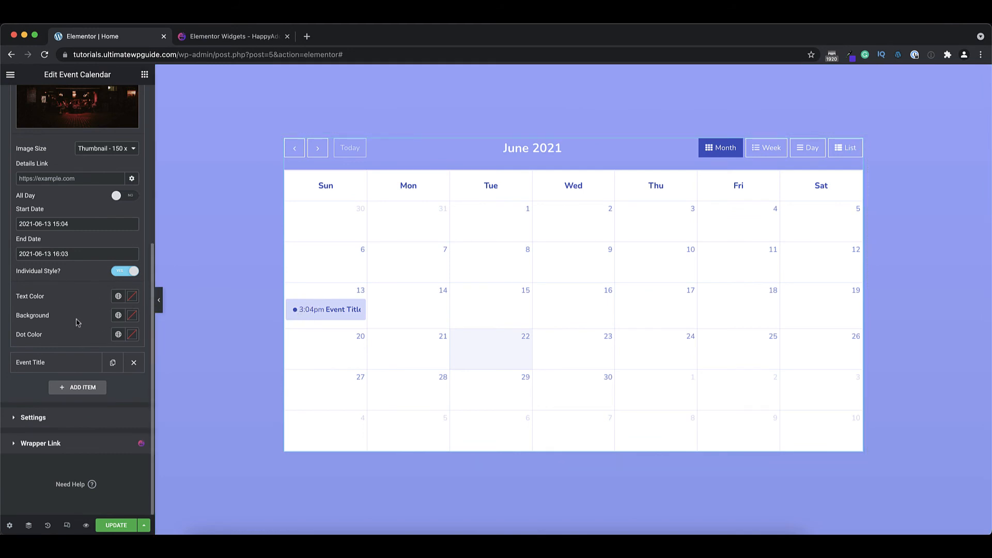
click(122, 271)
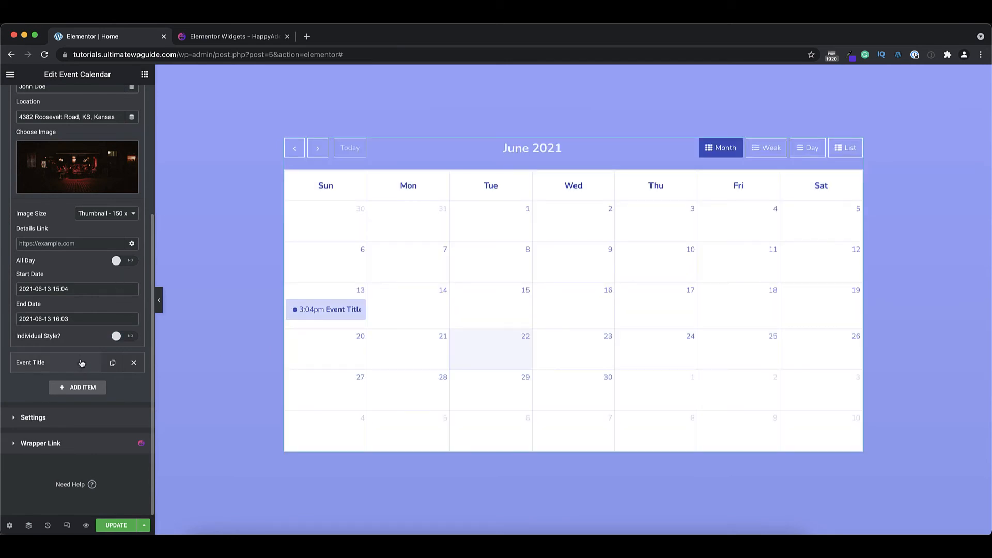
Open the first event's description and read through its text in the editor
scroll(81, 355, up, 5)
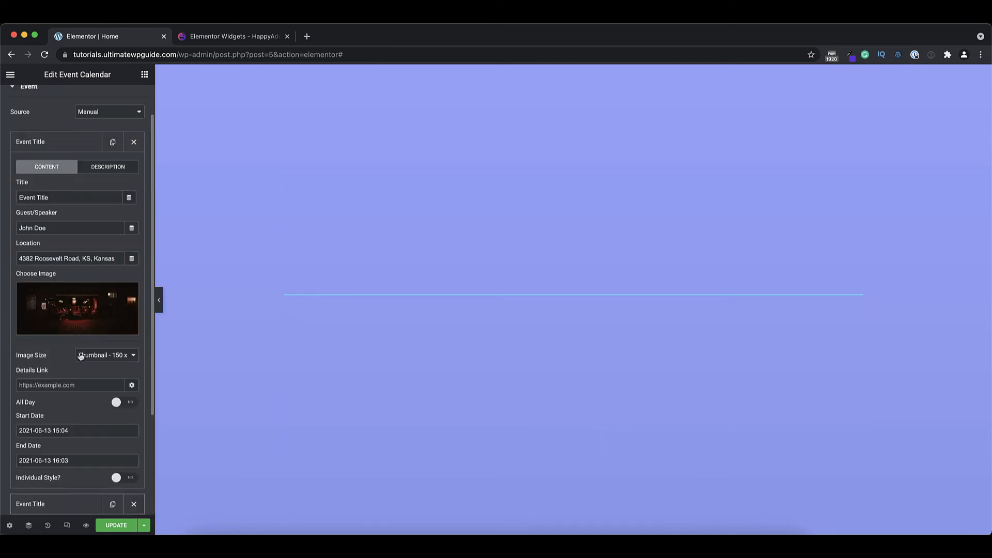
click(109, 210)
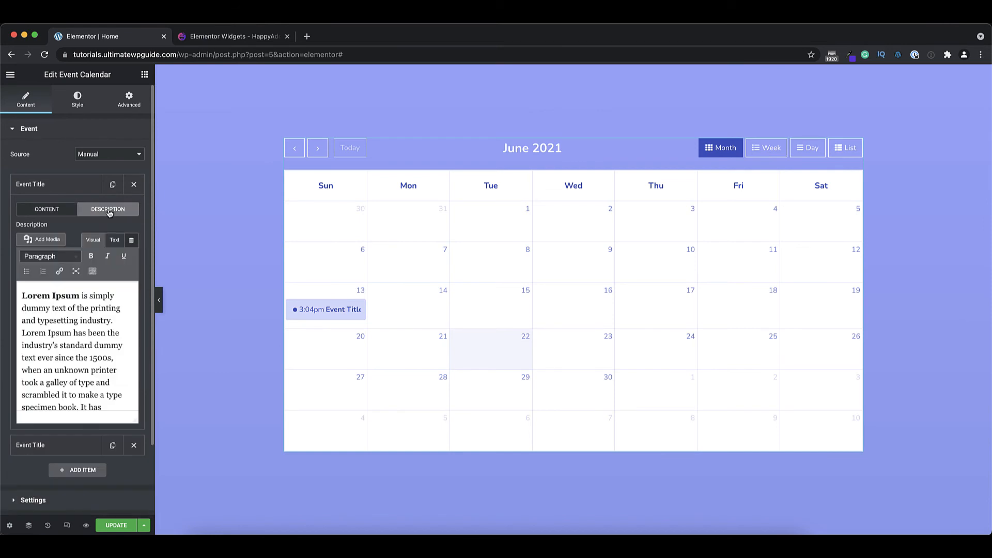
scroll(83, 356, down, 2)
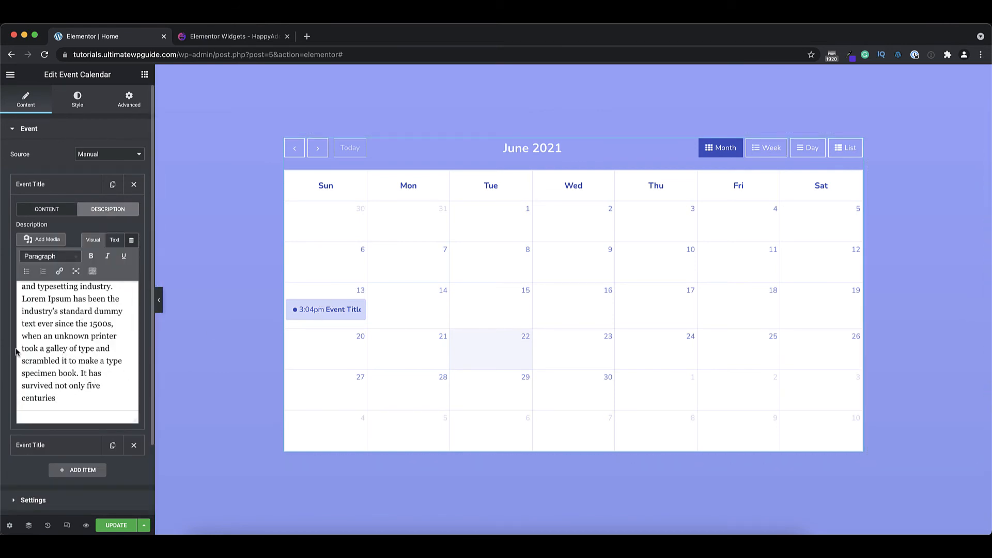
scroll(71, 356, up, 3)
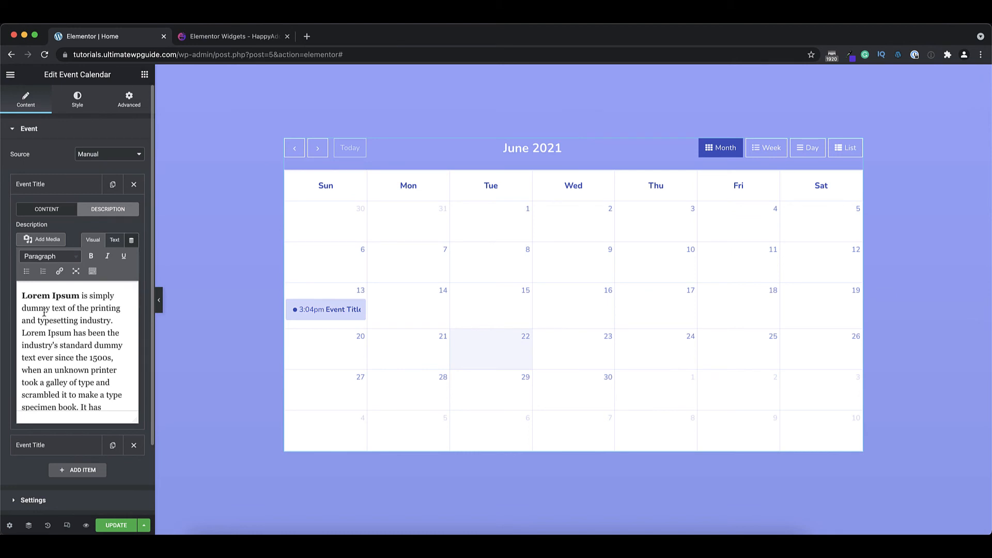
Review the first event's description text and content fields, then collapse that event
drag(24, 297, 117, 364)
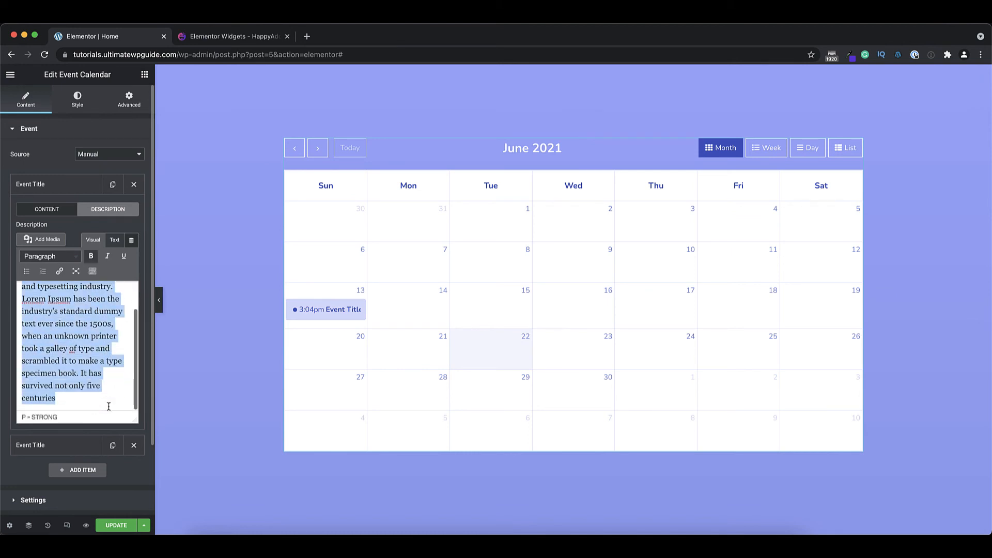
click(111, 348)
click(37, 211)
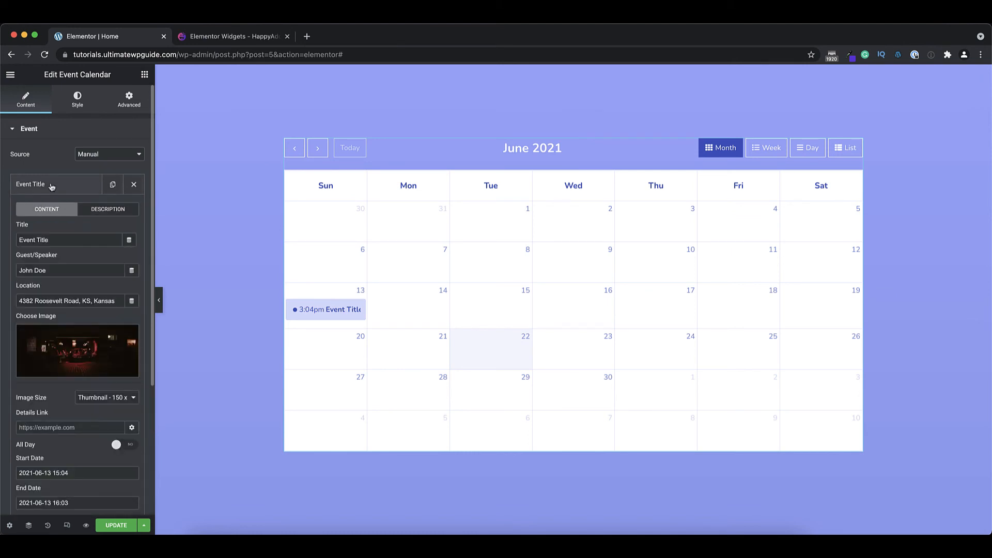
click(50, 186)
Check the calendar's language and default view options, and set its first day of the week to Monday
click(55, 267)
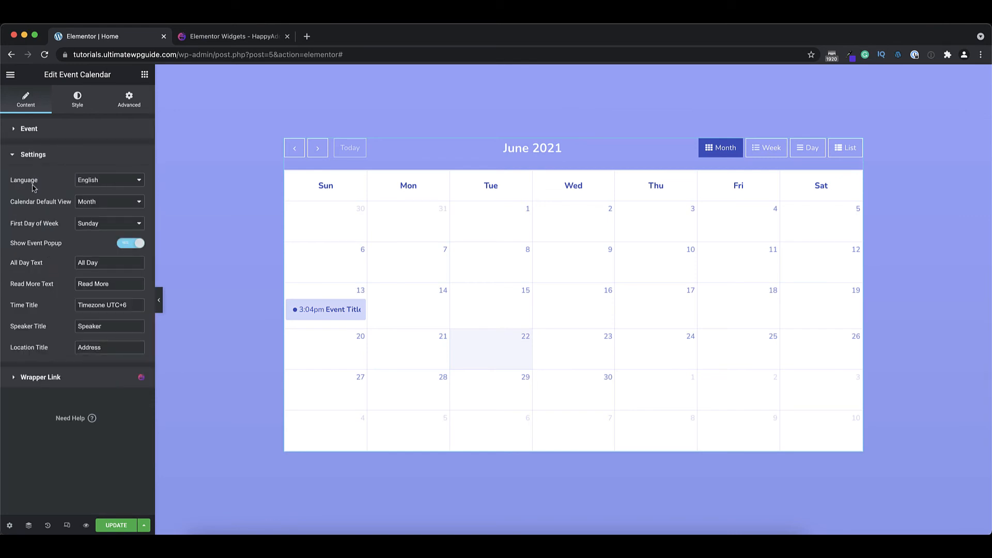
click(100, 184)
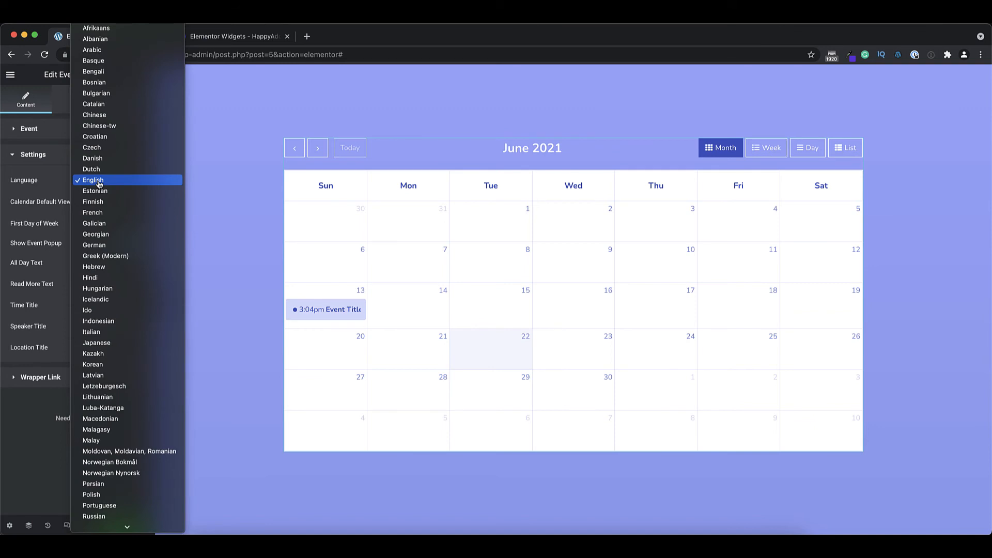
click(55, 161)
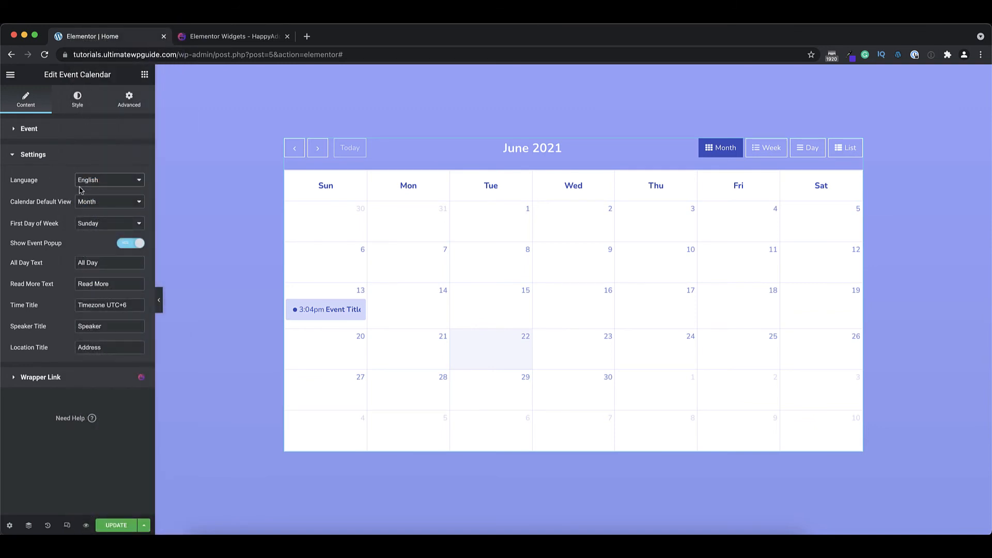
click(102, 207)
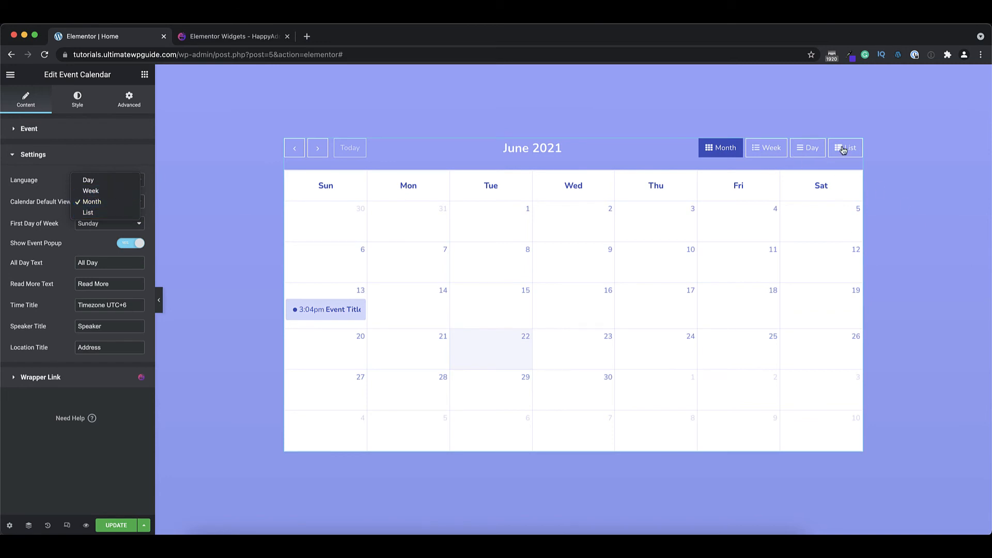
click(46, 183)
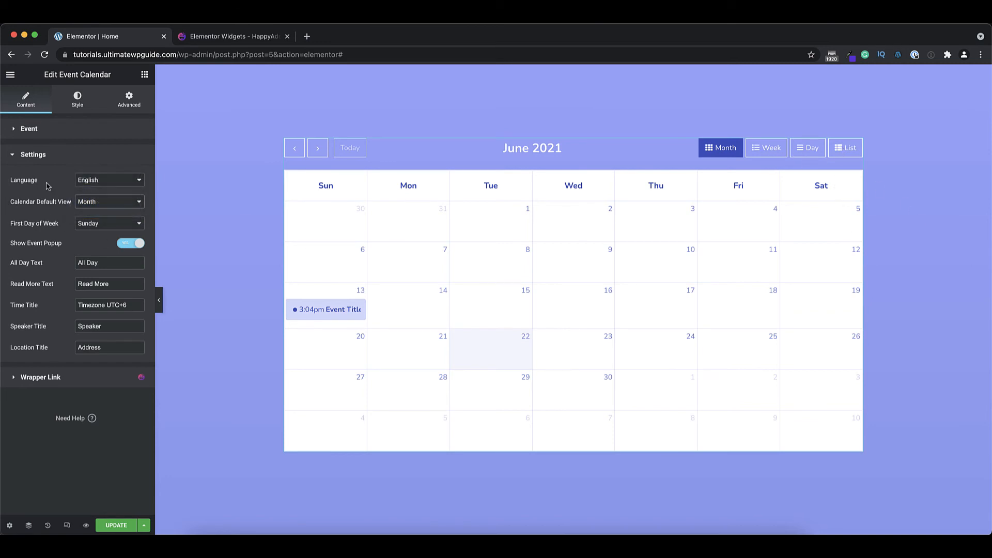
click(104, 227)
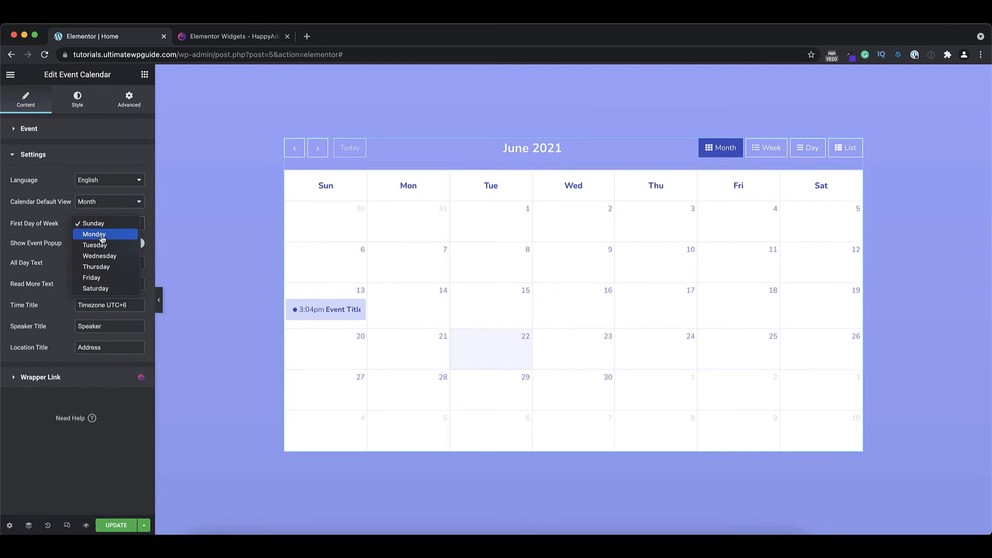
click(103, 233)
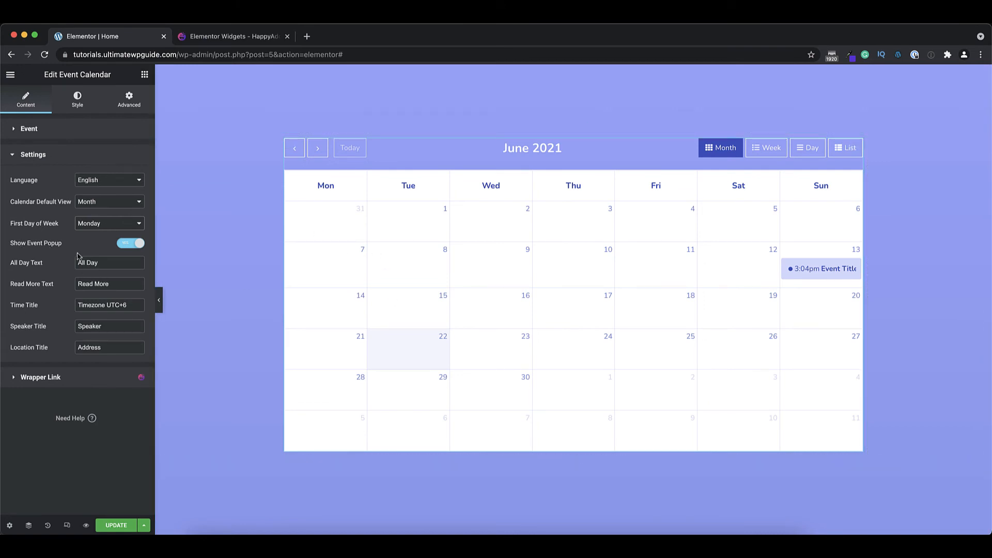
Examine the June 13 event's popup alongside the all-day text, time title and speaker title settings, closing the popup after viewing
click(807, 272)
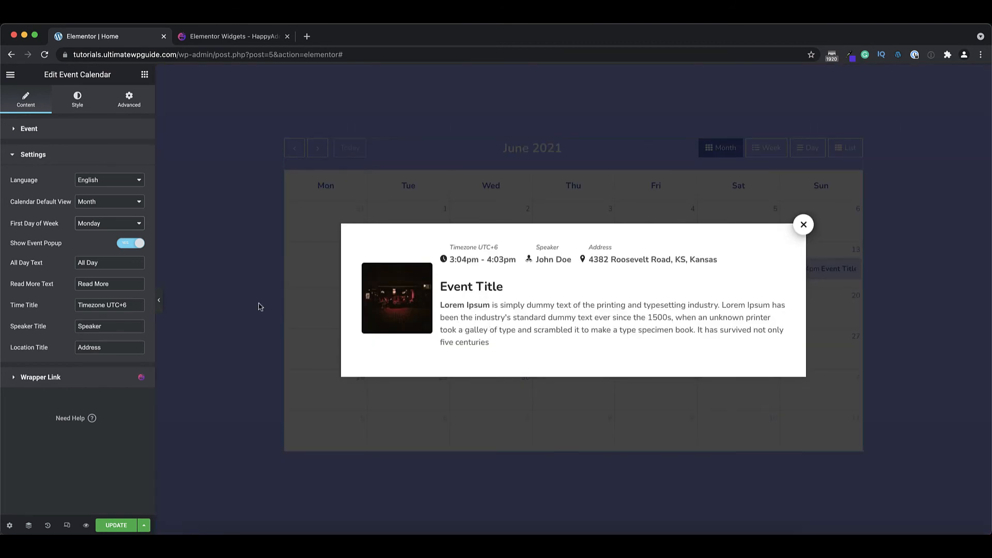
click(803, 226)
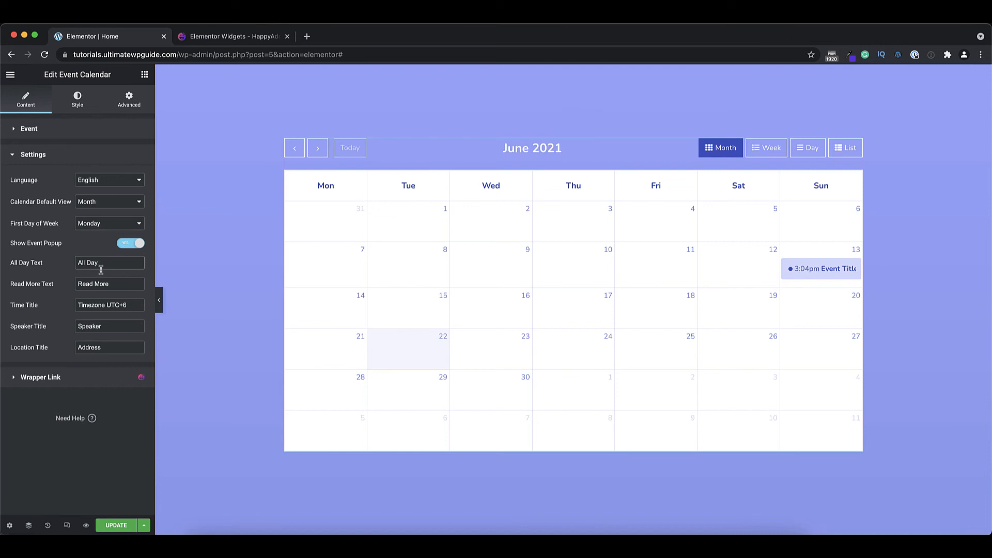
drag(98, 264, 65, 288)
click(102, 306)
drag(129, 305, 77, 305)
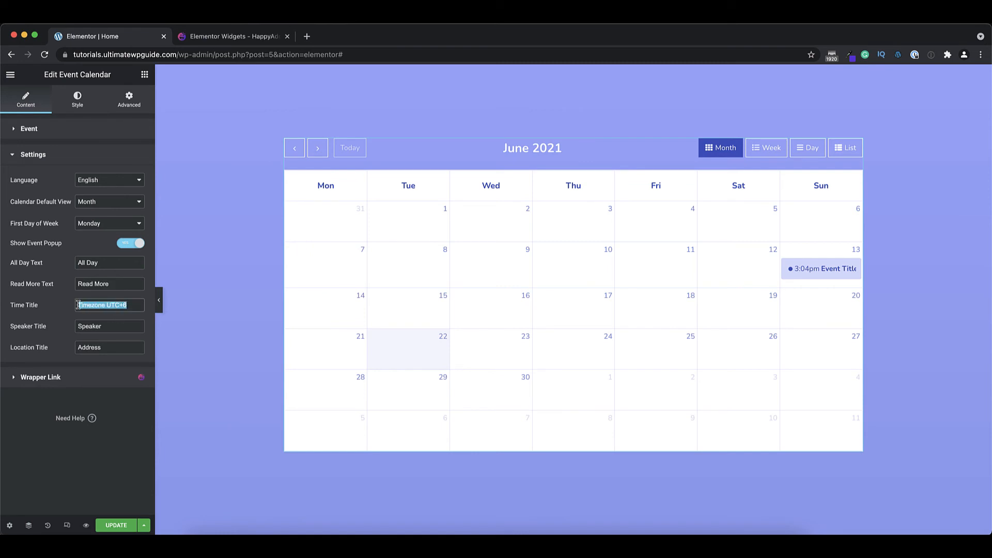
click(99, 326)
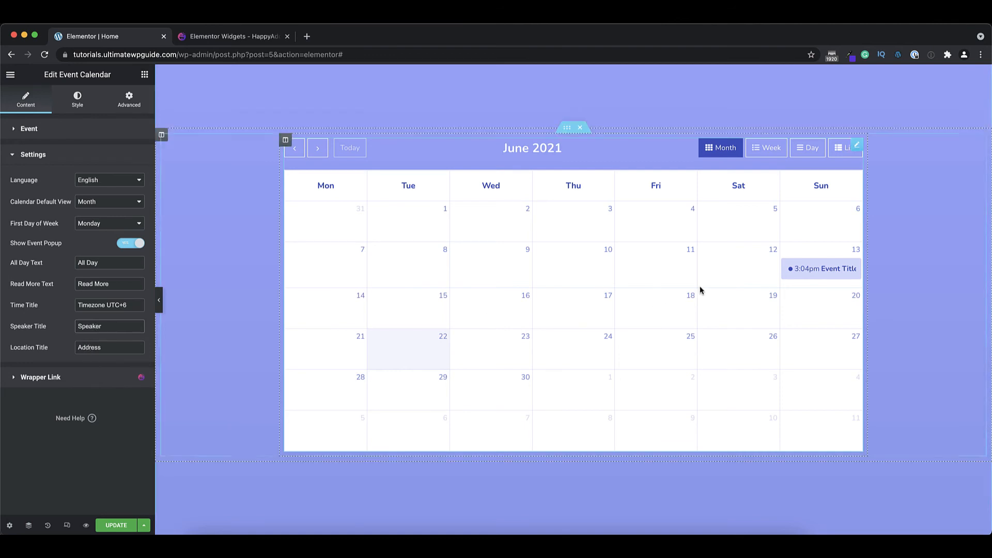
click(807, 273)
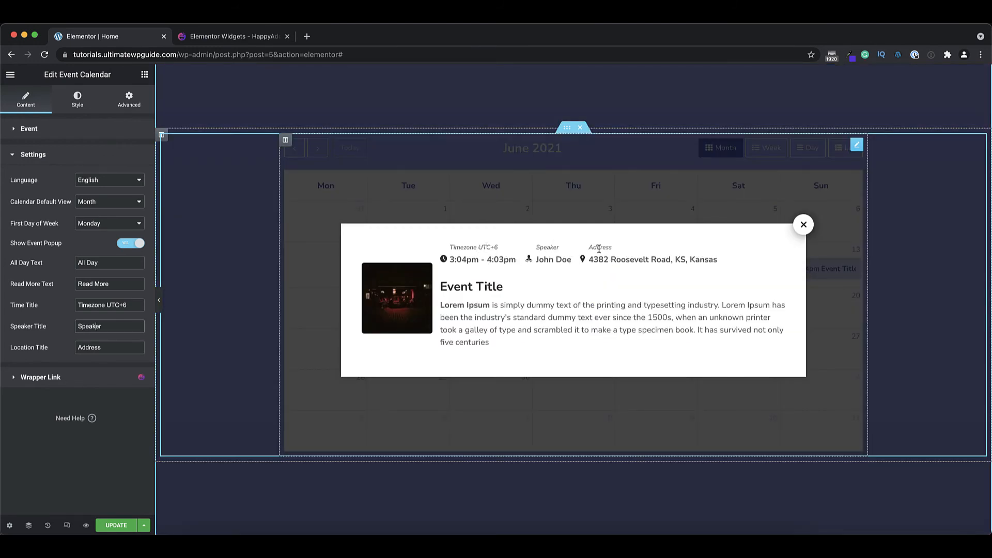
click(804, 226)
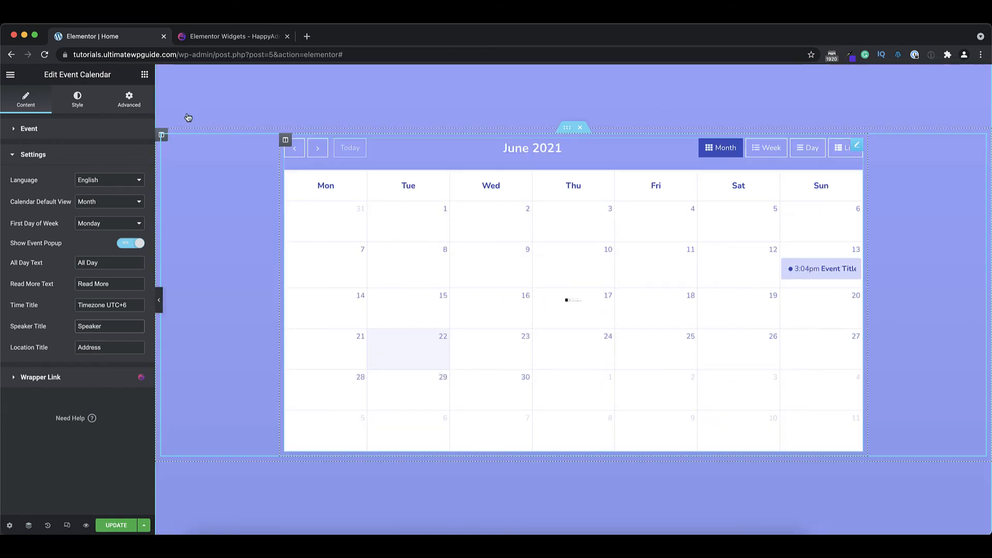
Style the calendar's weekday heading with a dark grey global background colour and white text
click(78, 99)
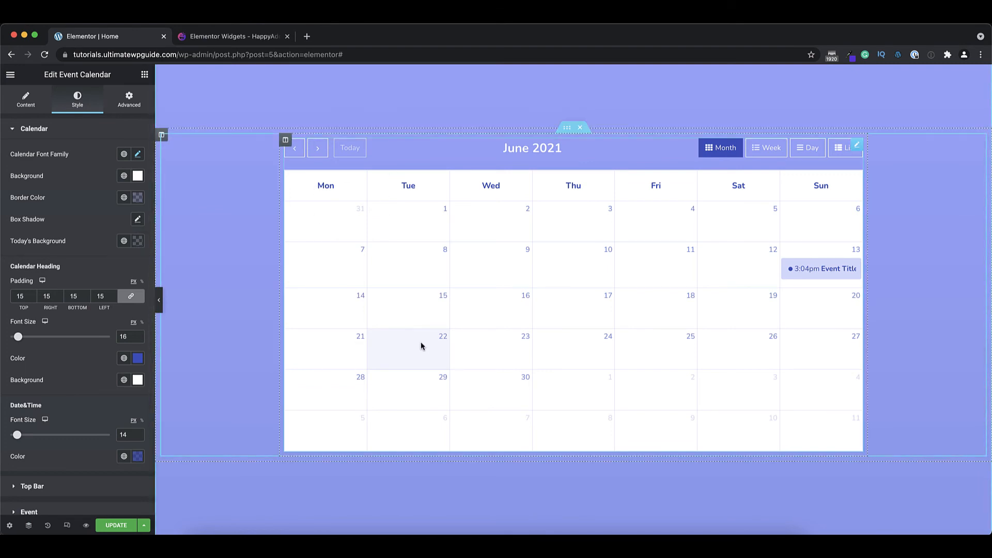
scroll(95, 272, down, 2)
scroll(96, 272, down, 3)
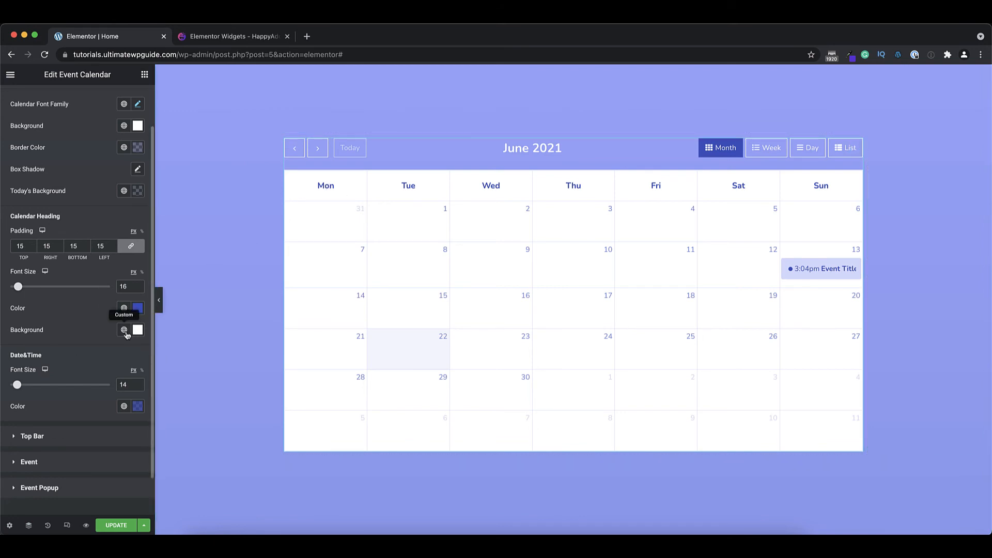
click(124, 330)
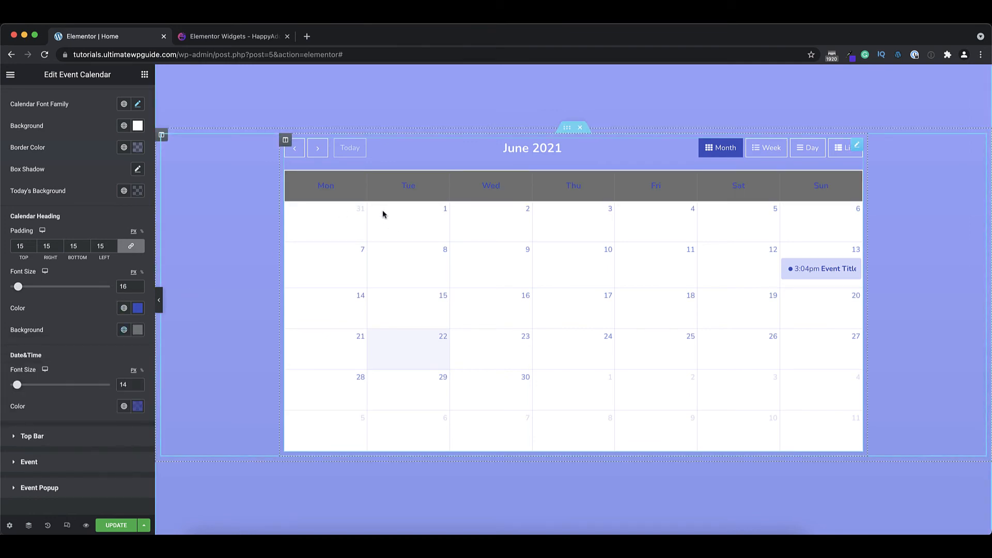
click(138, 308)
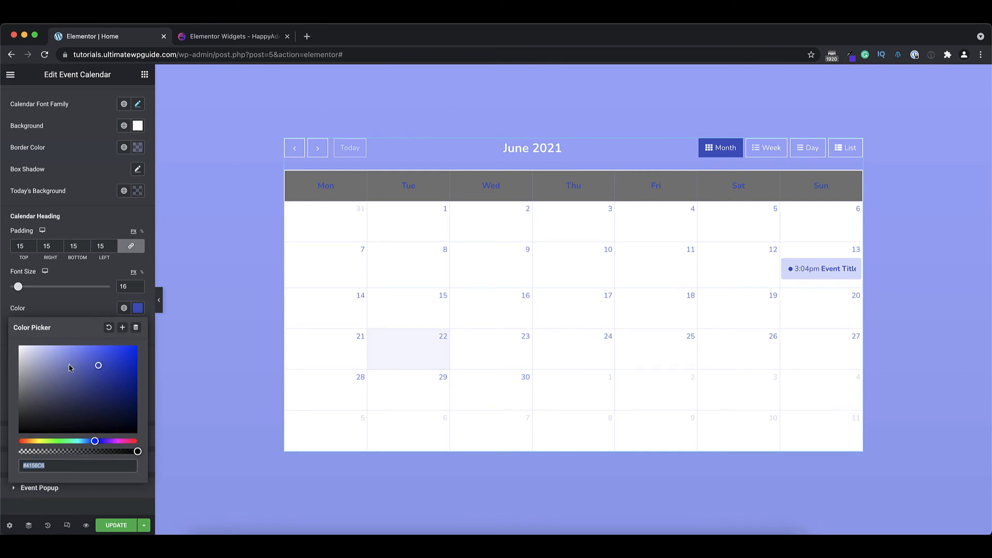
click(87, 298)
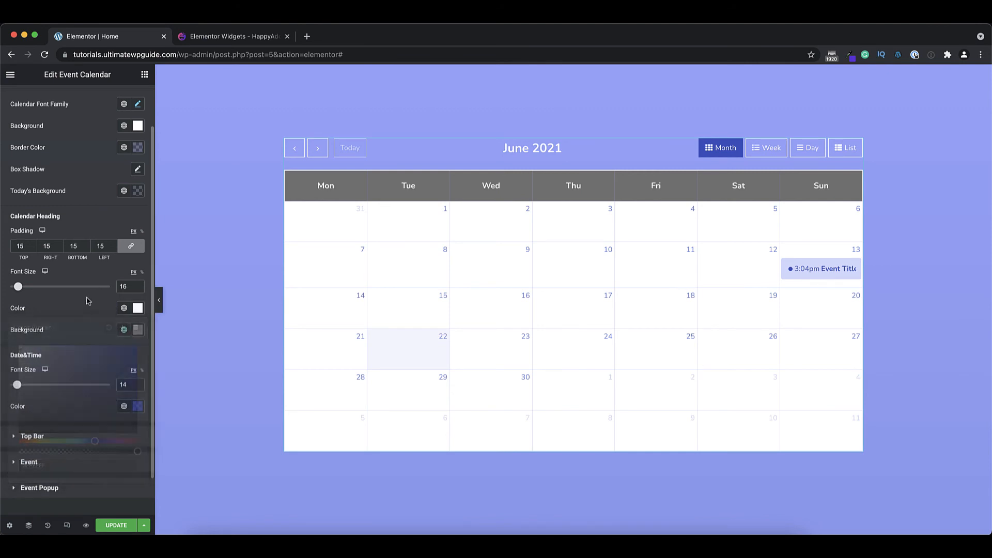
Set the border width of the calendar's top bar buttons to 2 px on all sides
scroll(83, 341, down, 2)
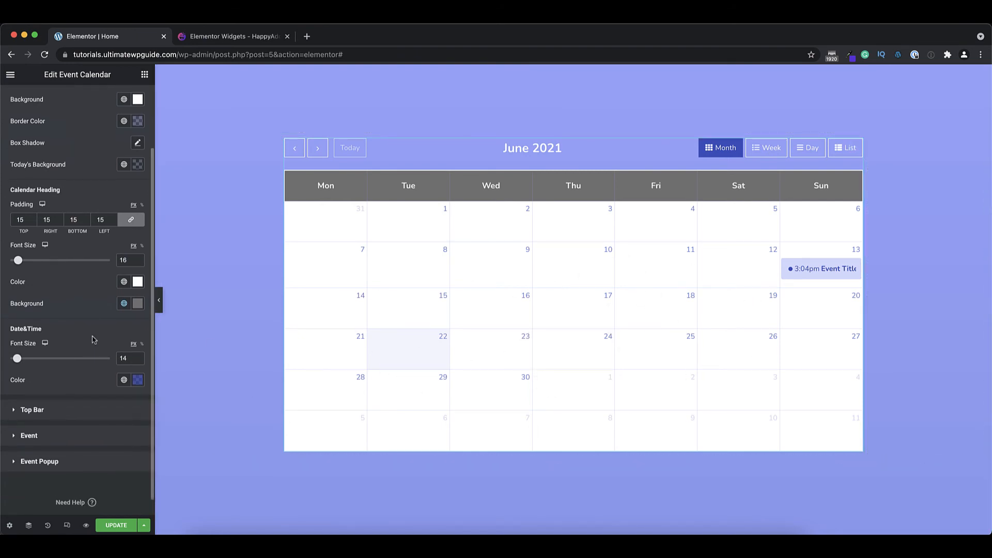
scroll(94, 340, down, 1)
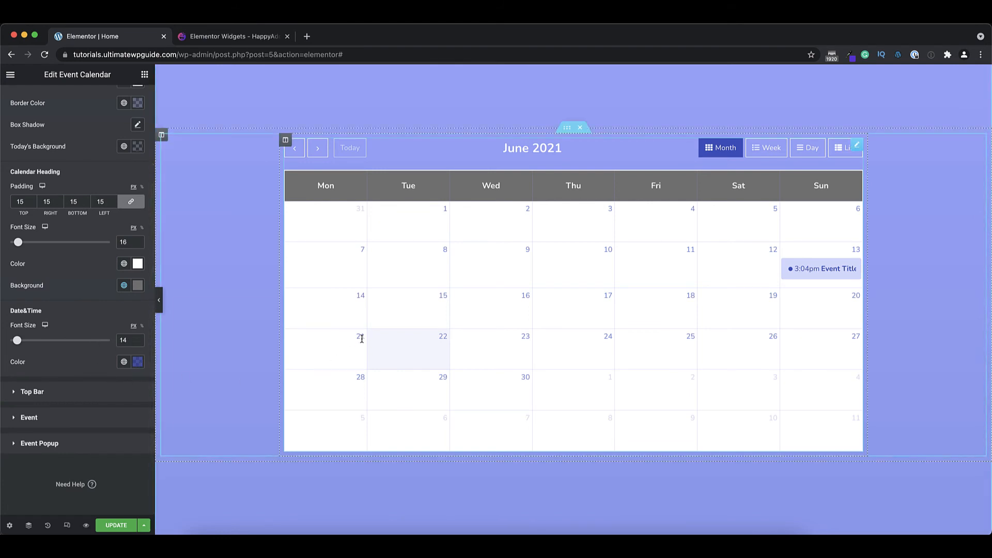
click(52, 396)
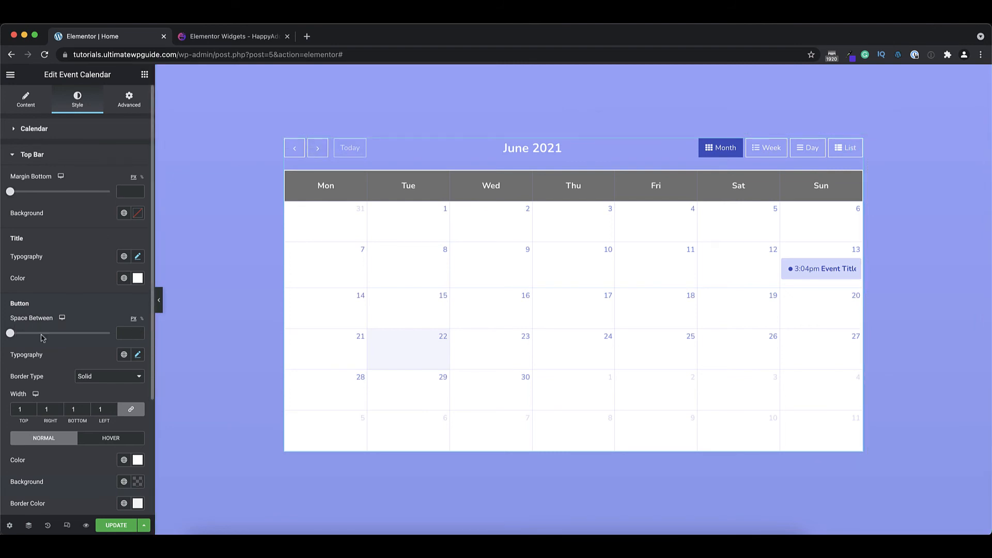
scroll(64, 360, down, 2)
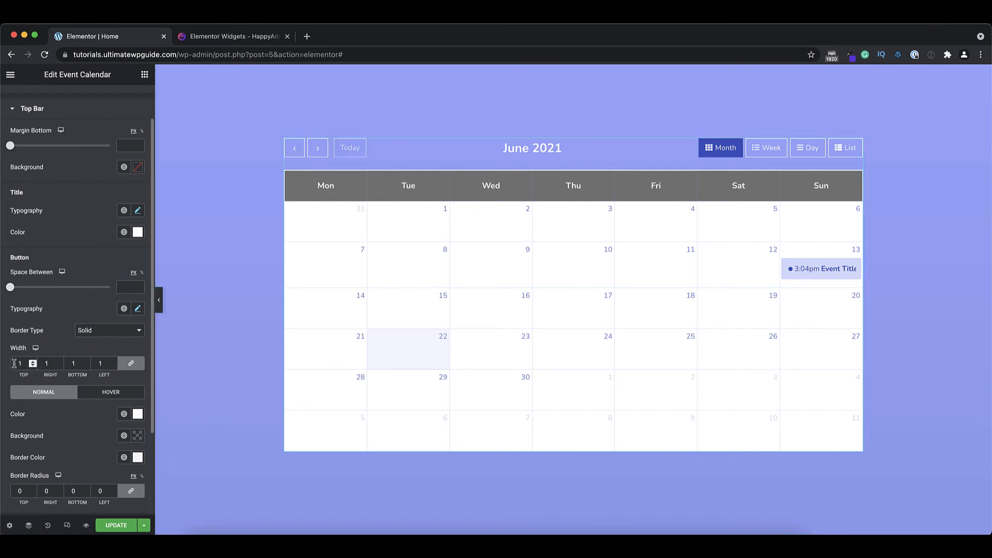
drag(22, 363, 15, 364)
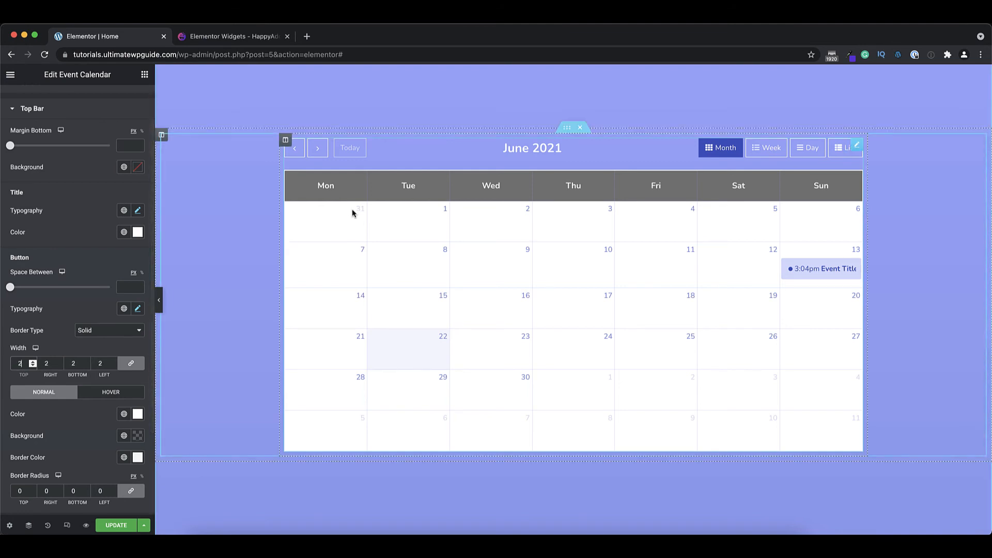
text(2)
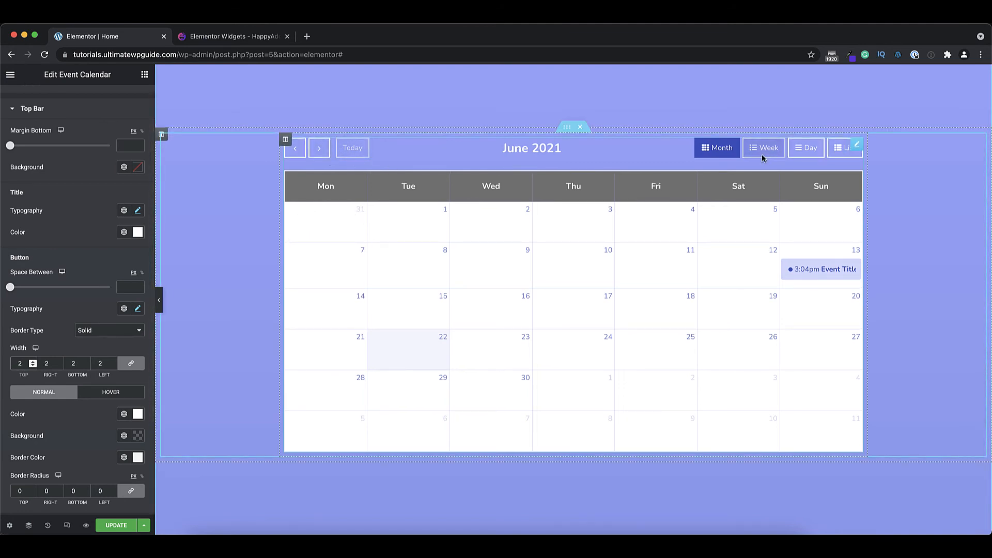
Check the top bar buttons' hover colours and set their border radius to 5 px on all corners
scroll(57, 336, down, 3)
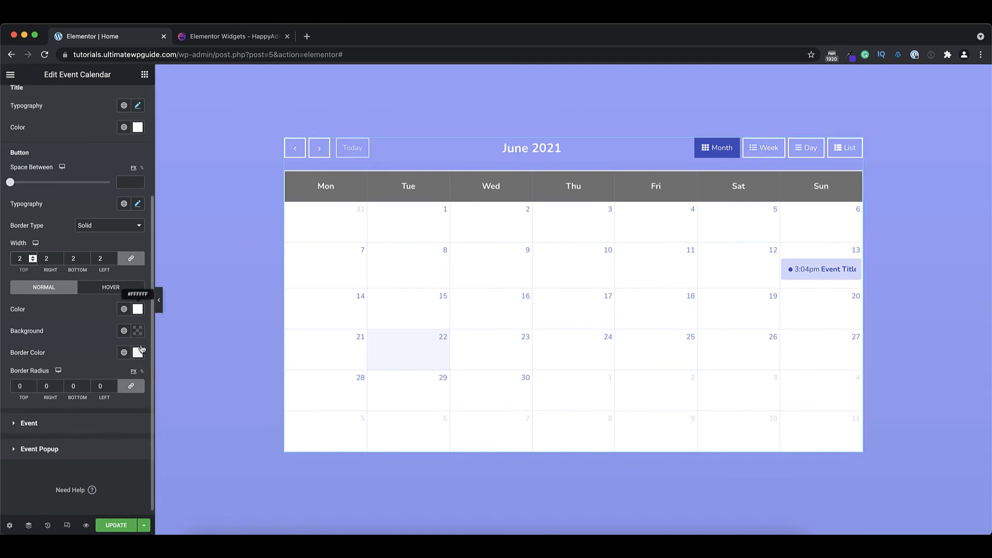
click(110, 287)
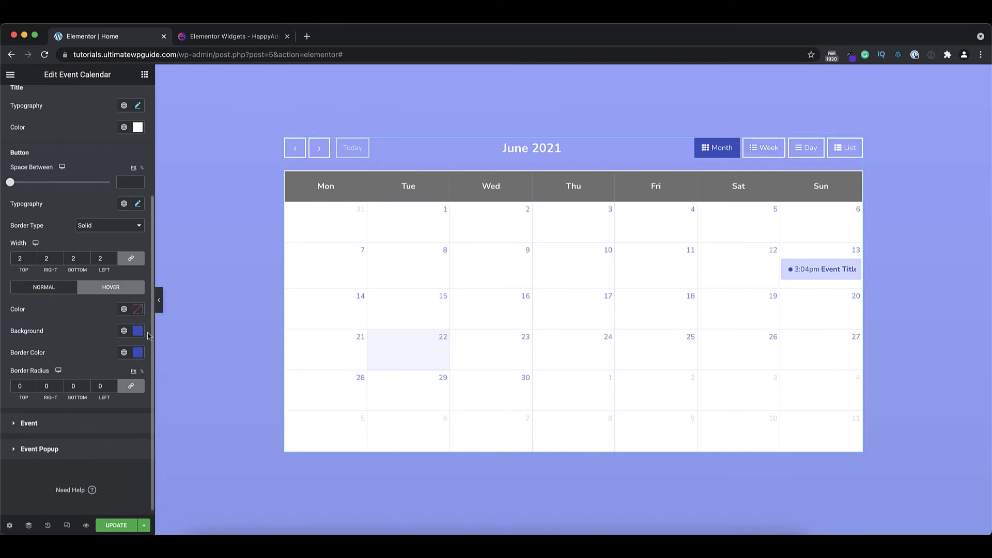
click(56, 290)
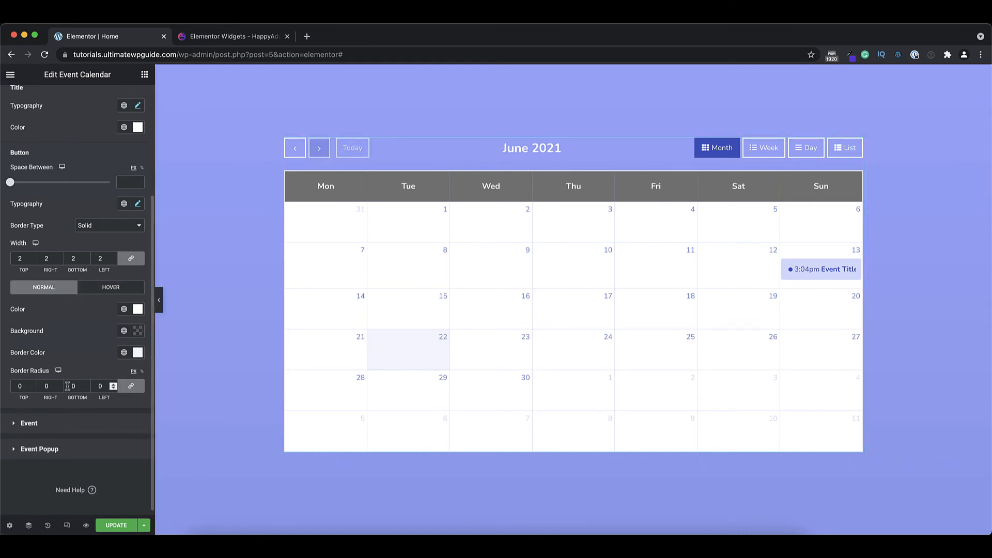
drag(23, 386, 15, 386)
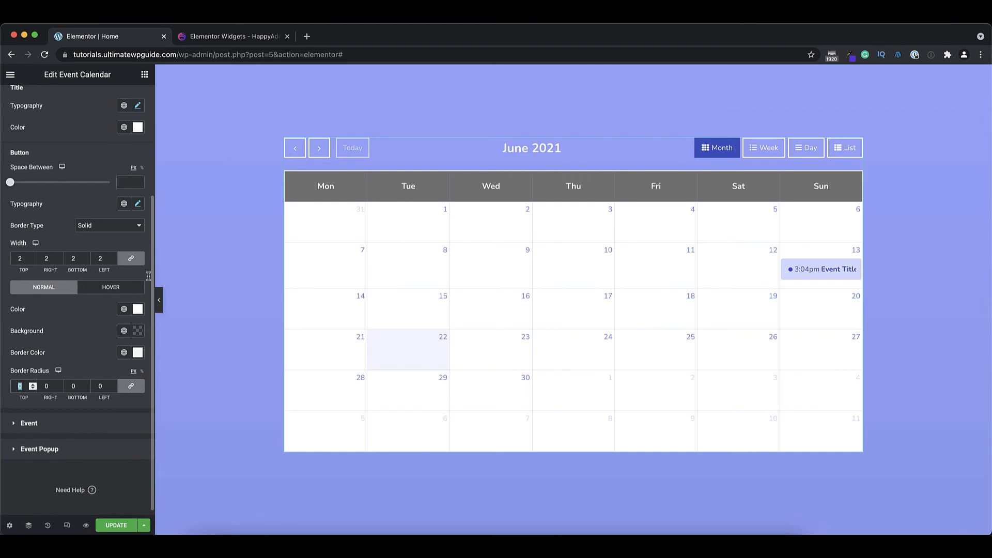
text(5)
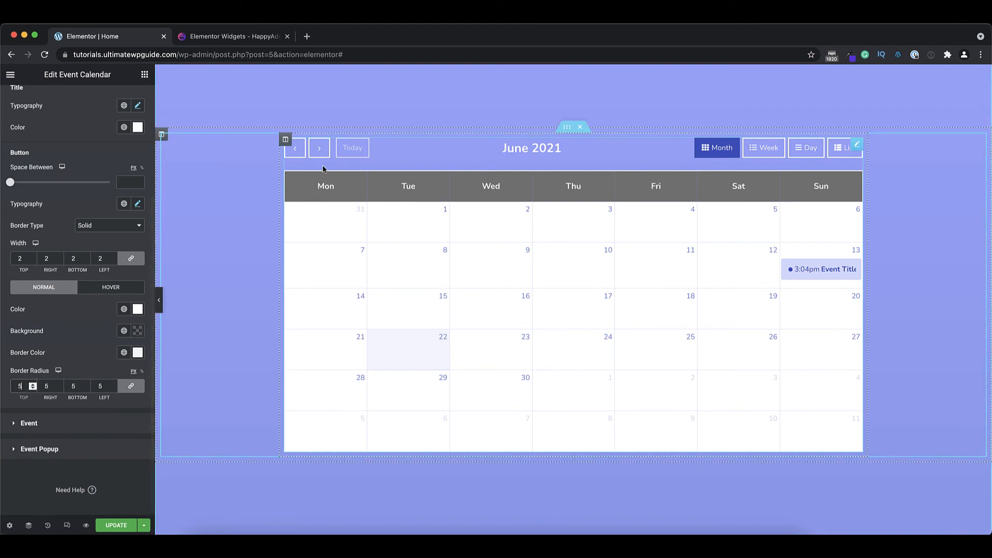
Check the general event style settings, and enable individual styling for the first event in its content options
click(52, 427)
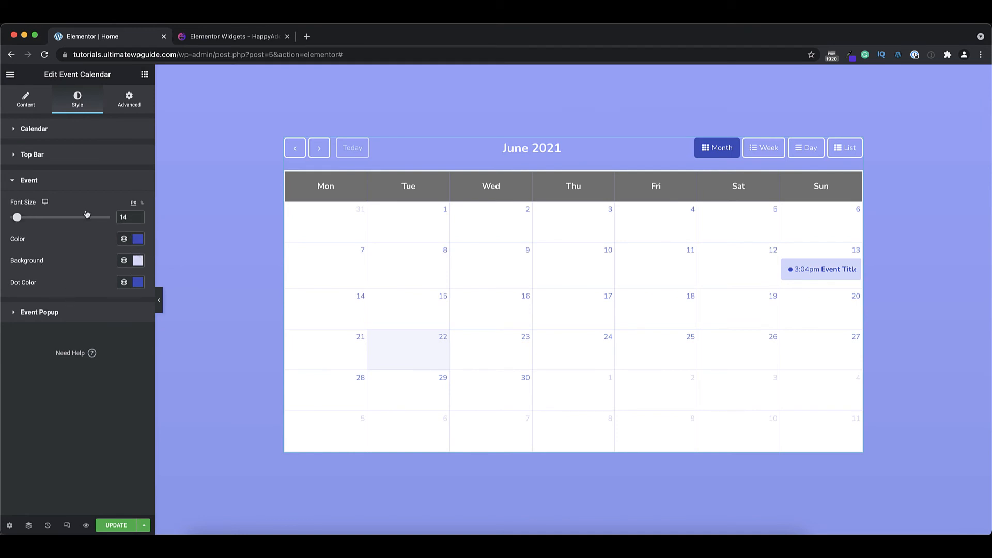
click(26, 99)
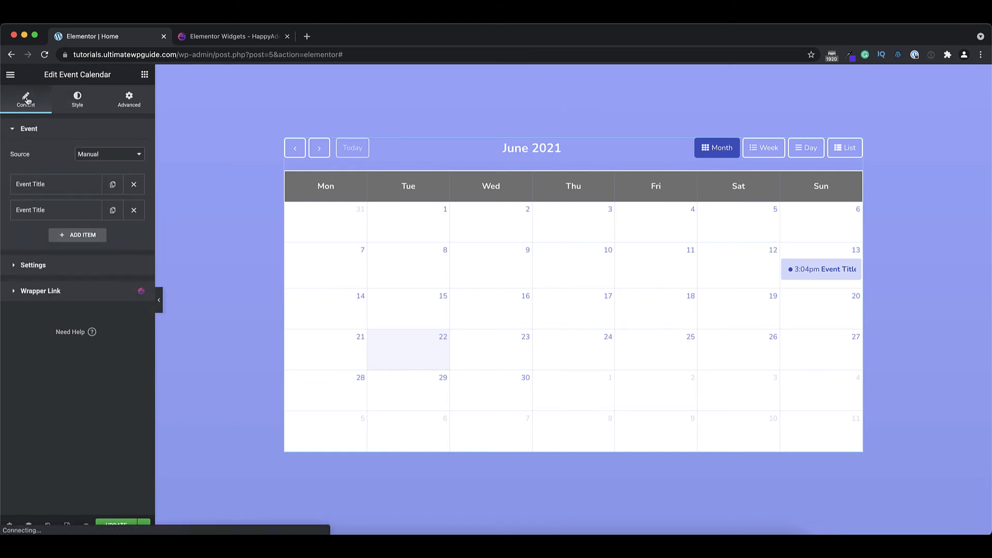
click(49, 184)
scroll(78, 284, down, 4)
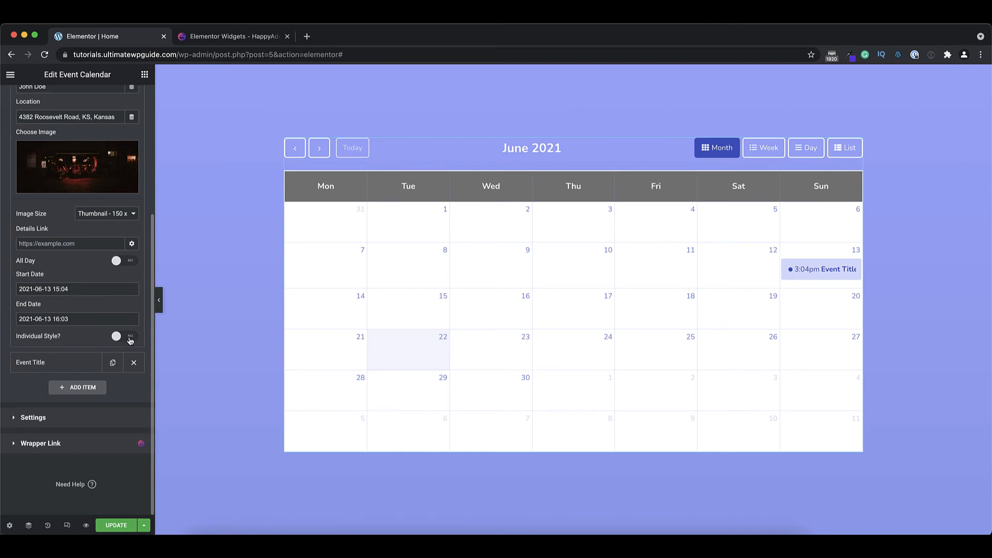
click(130, 339)
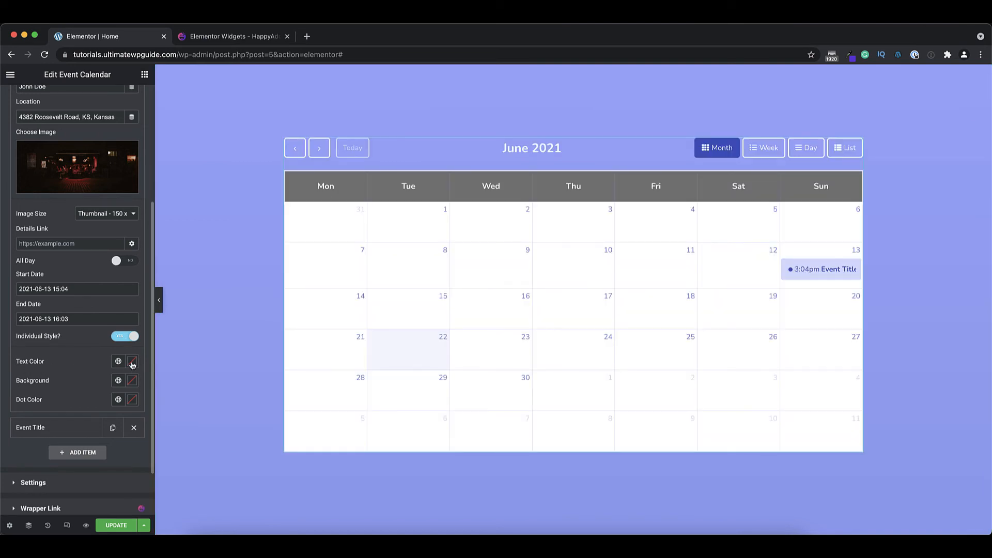
Set the first event's individual text color to red
click(133, 363)
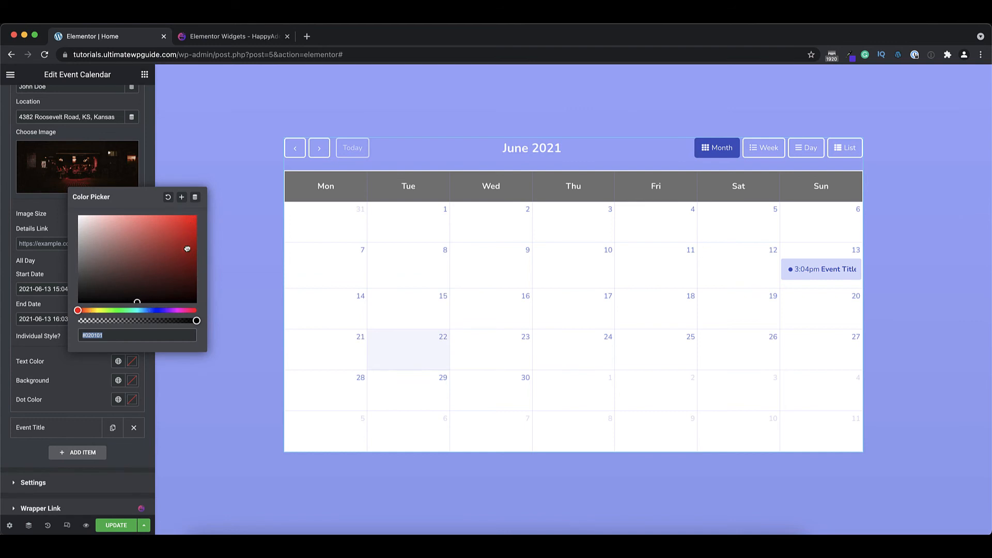
click(189, 223)
click(57, 379)
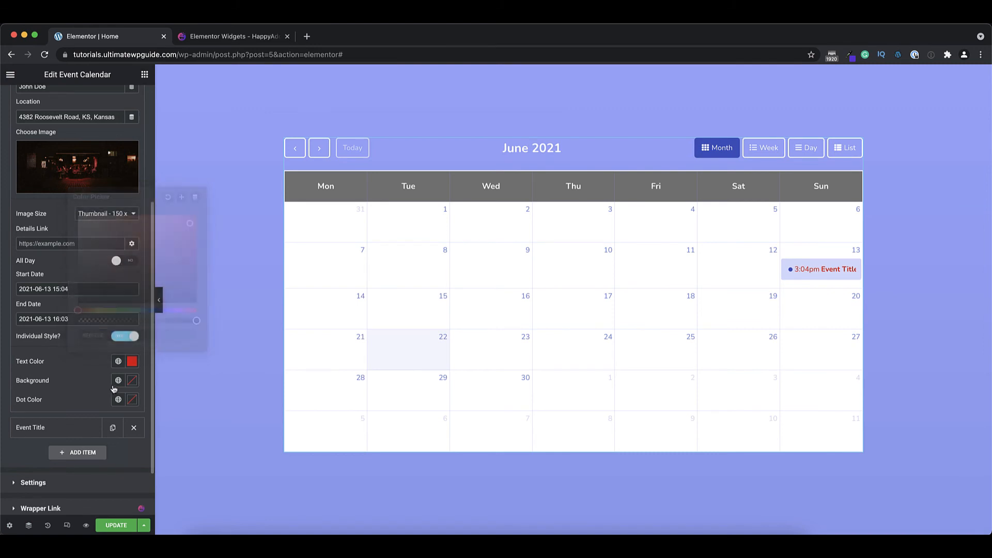
Set the event's individual background to the semi-transparent red #DD1A1A85
click(132, 380)
click(138, 321)
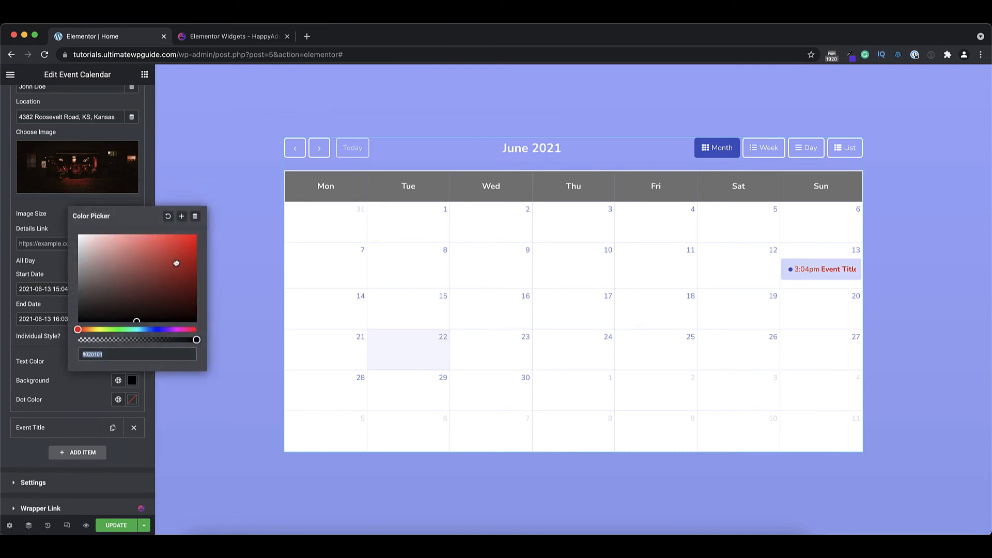
drag(182, 247, 205, 347)
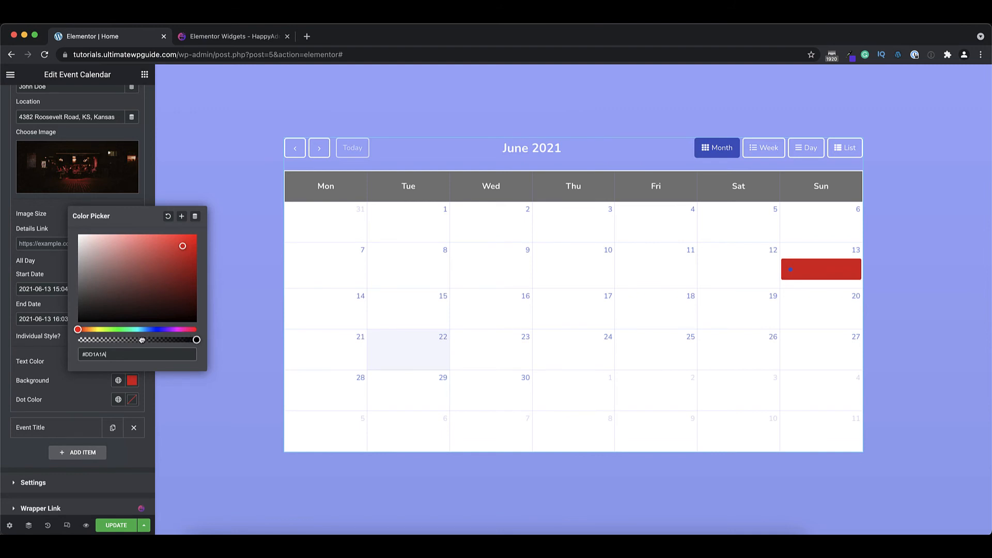
click(141, 340)
click(140, 339)
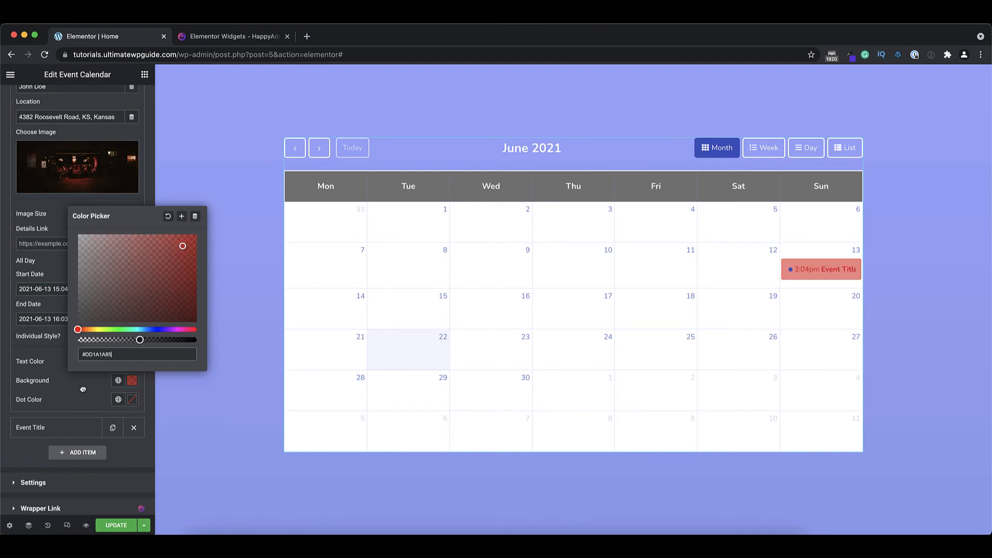
Set the event's individual dot color to the red #DD1414
click(131, 399)
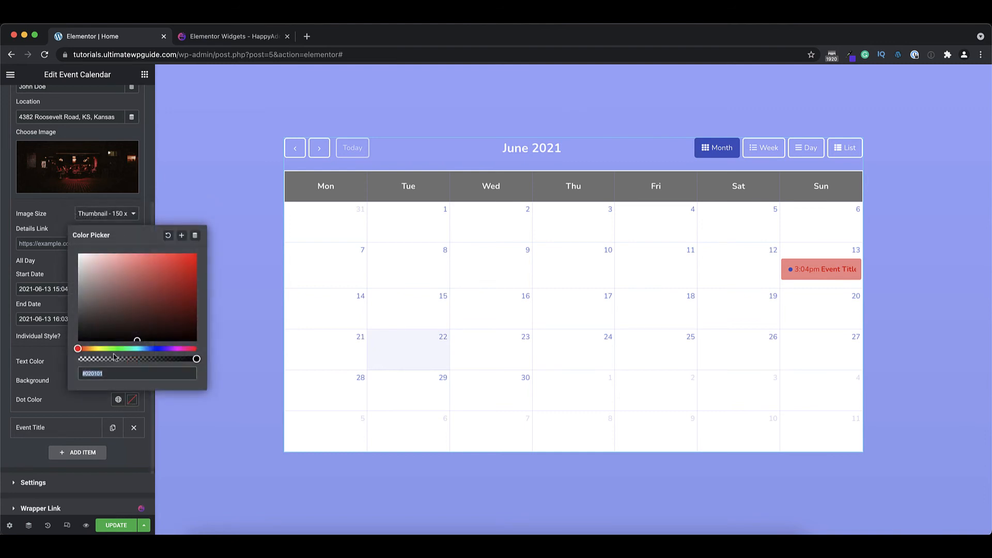
click(186, 265)
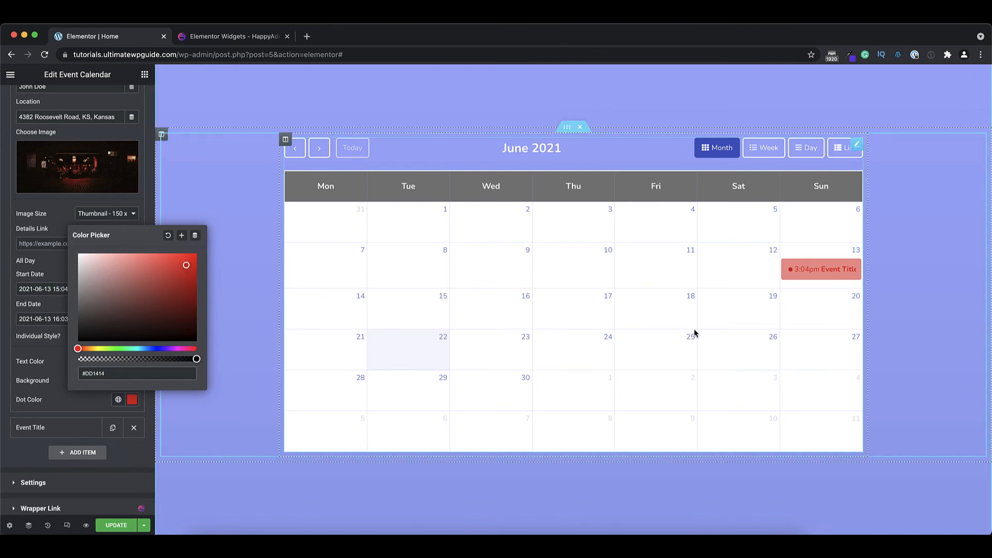
click(54, 222)
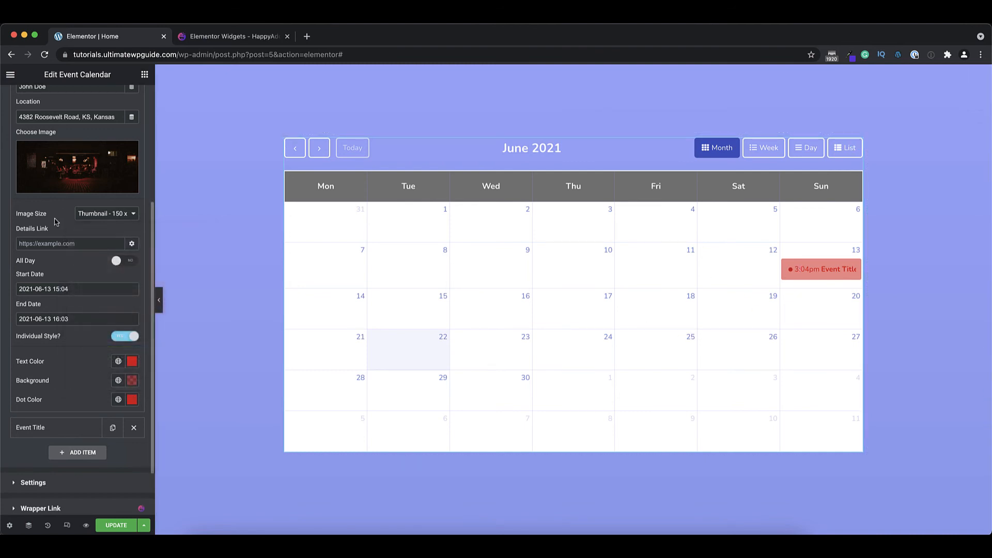
scroll(87, 356, up, 1)
scroll(87, 356, up, 3)
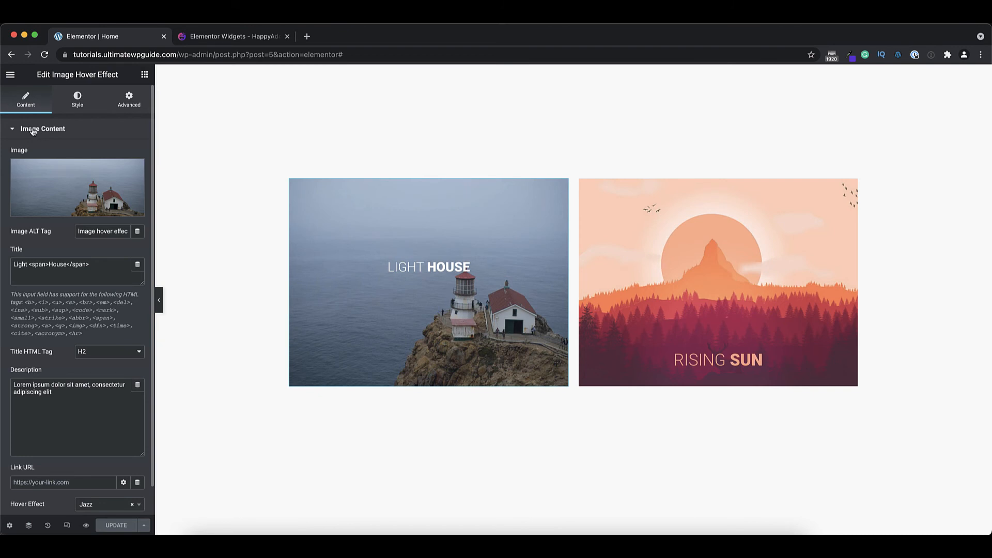
Review the lighthouse image's content settings, including its ALT tag, title, description and link options
mouse_move(50, 186)
drag(78, 231, 132, 234)
click(43, 266)
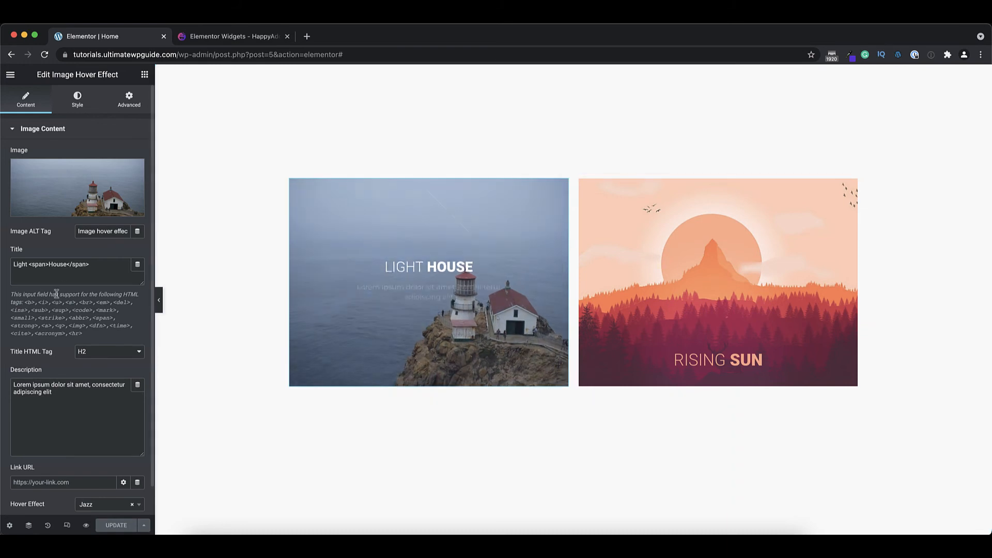
drag(62, 399, 9, 387)
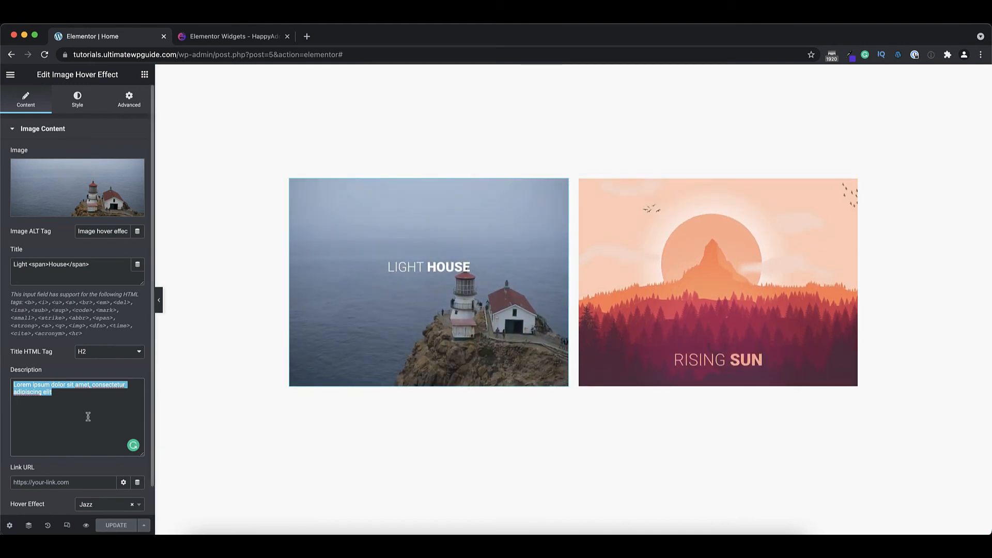
scroll(88, 415, down, 2)
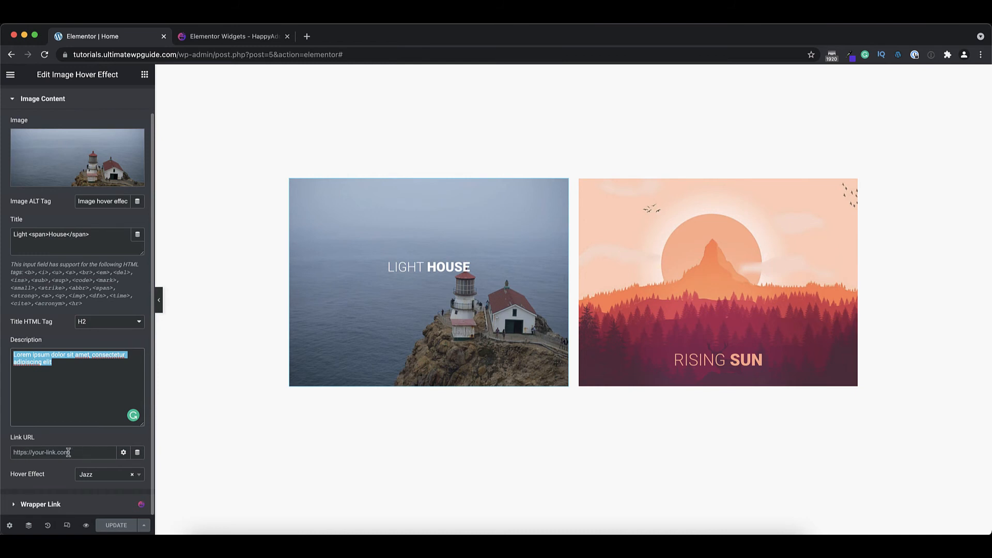
click(123, 452)
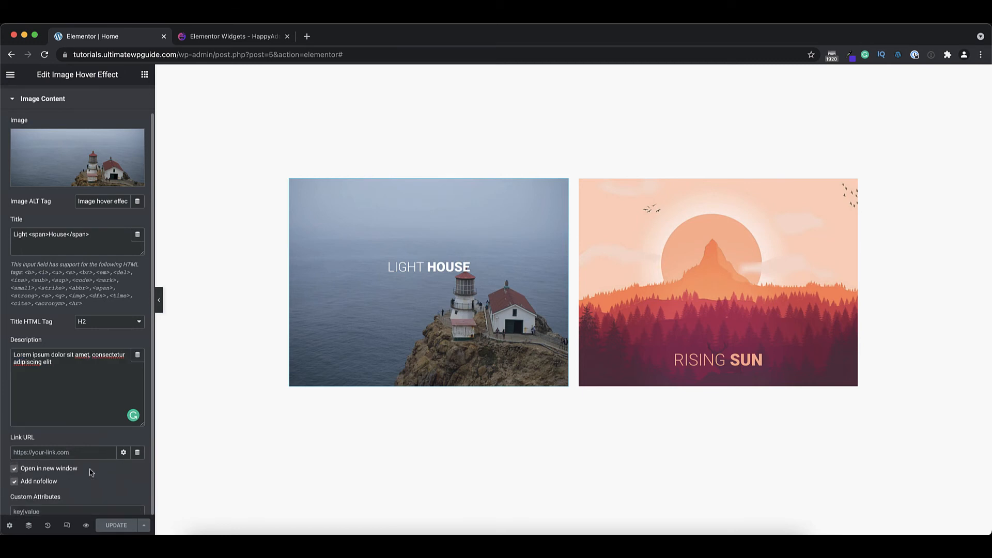
click(123, 452)
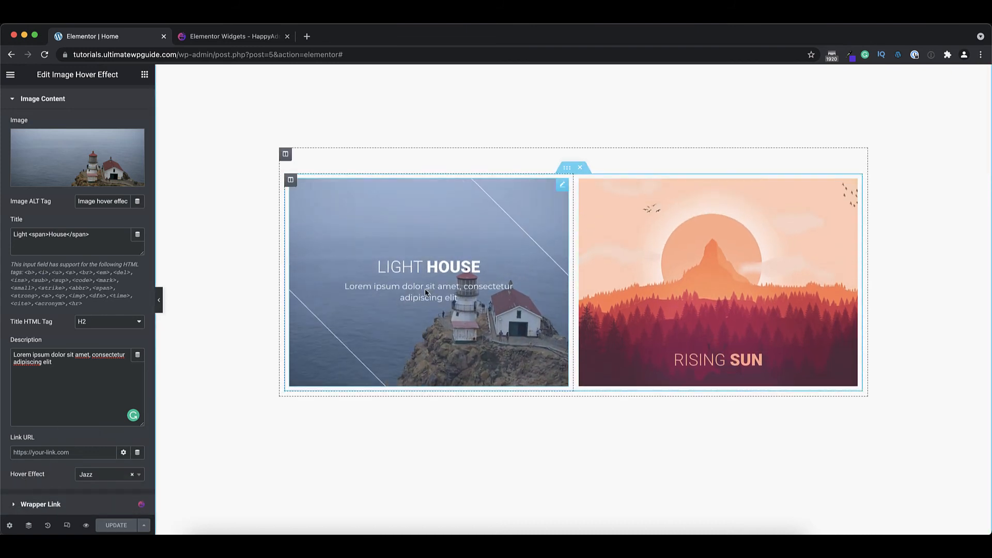
Try the Sarah and Roxy hover effects on the lighthouse image
click(110, 476)
scroll(113, 431, down, 3)
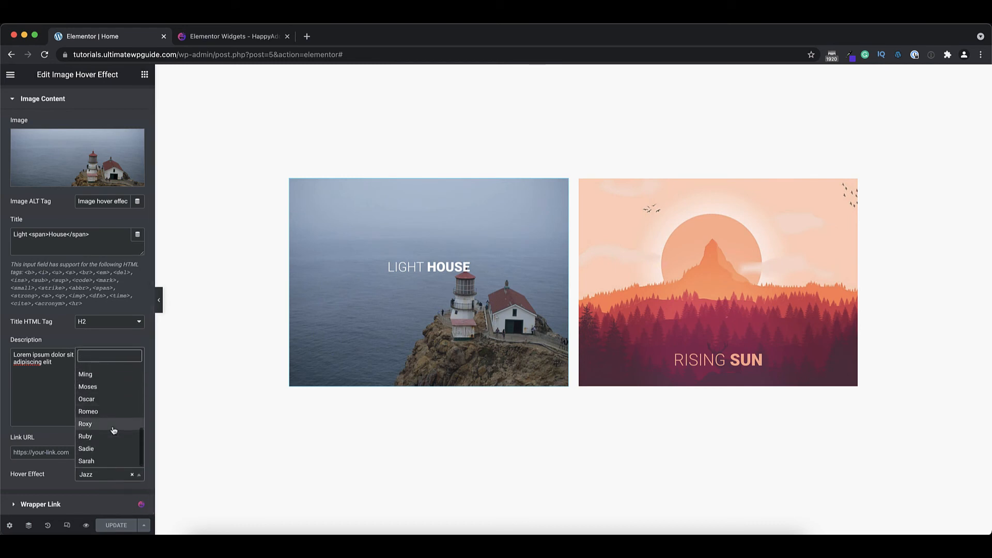
click(86, 461)
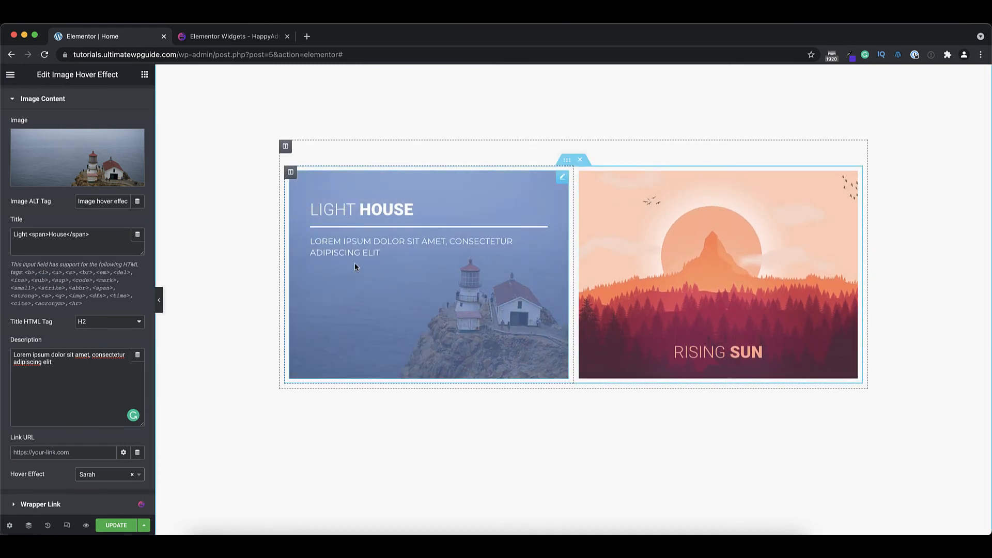
click(101, 474)
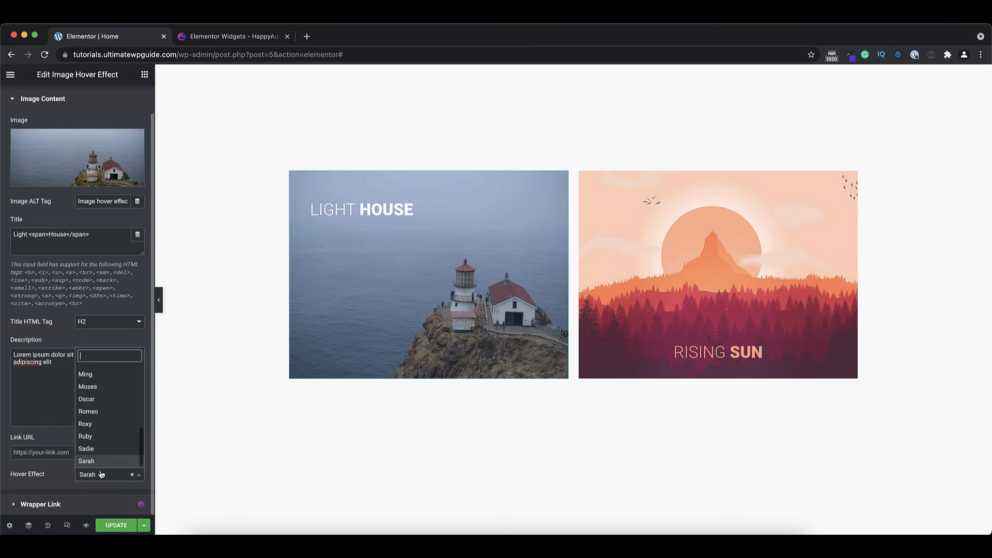
click(86, 423)
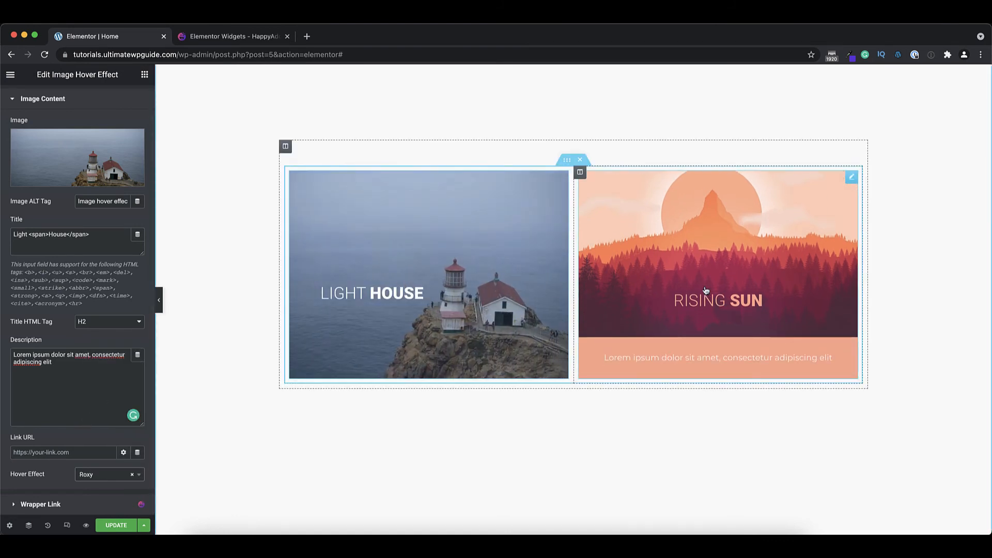
Set the lighthouse image's hover effect to Moses
click(98, 476)
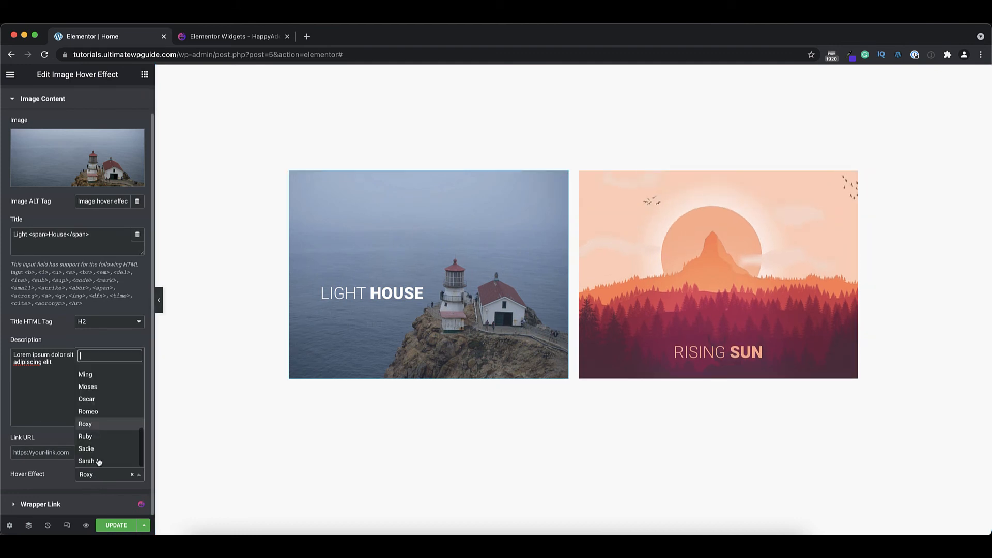
click(95, 389)
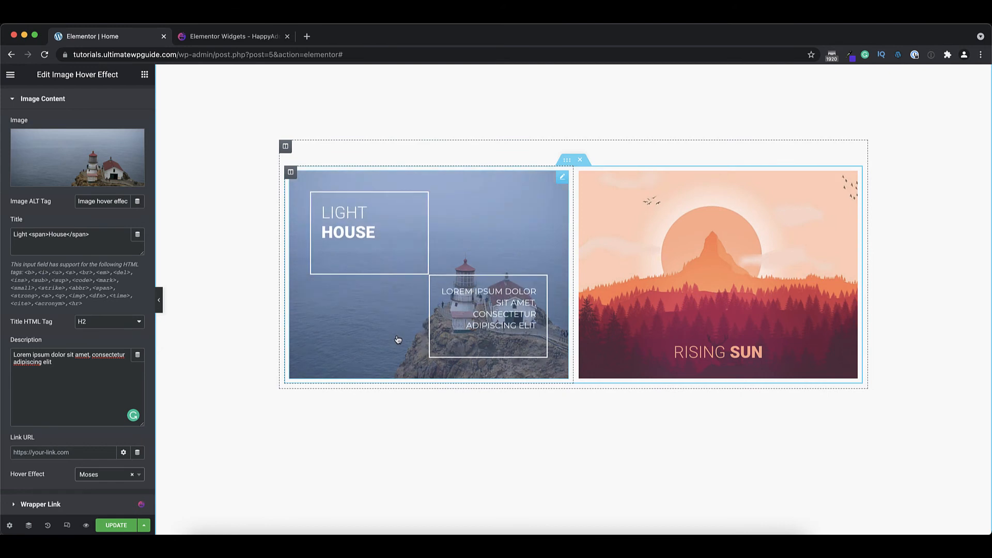
Set the lighthouse image's border radius to 25 px on all corners, and check its title and description hover colors
scroll(93, 346, up, 1)
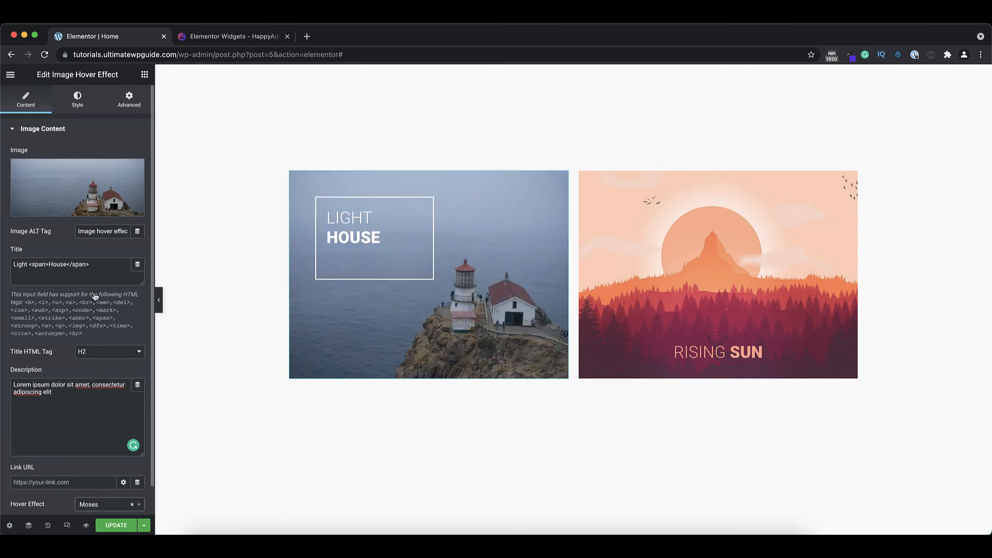
click(77, 101)
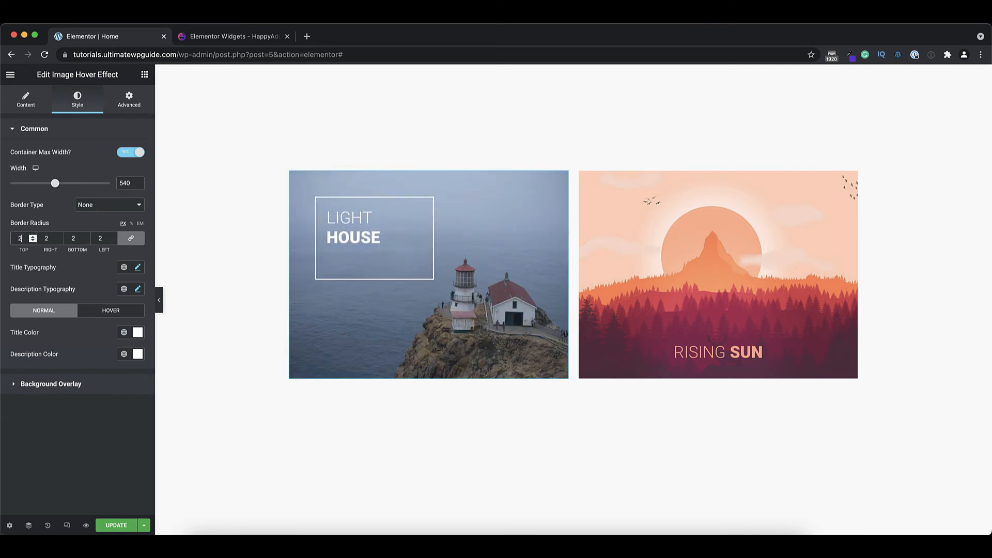
text(5)
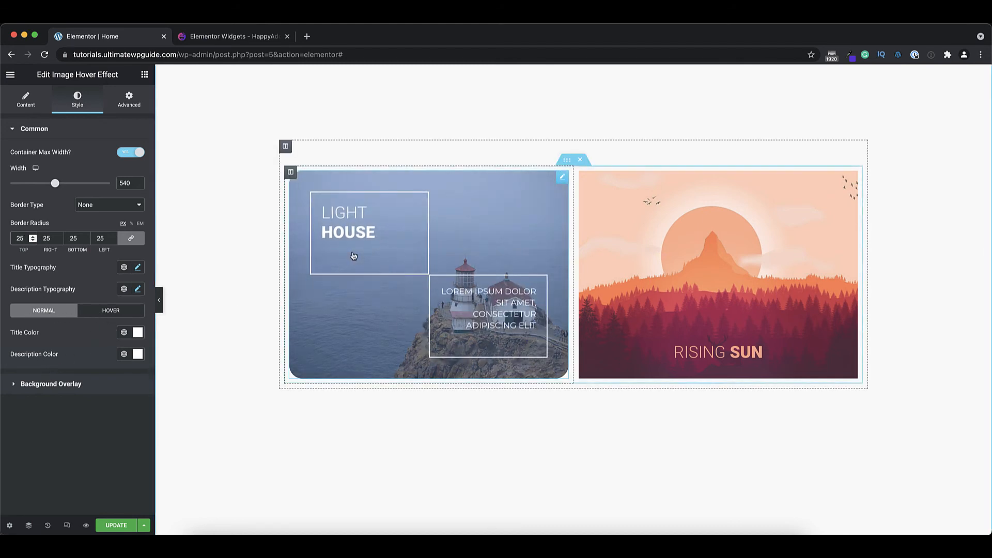
click(110, 313)
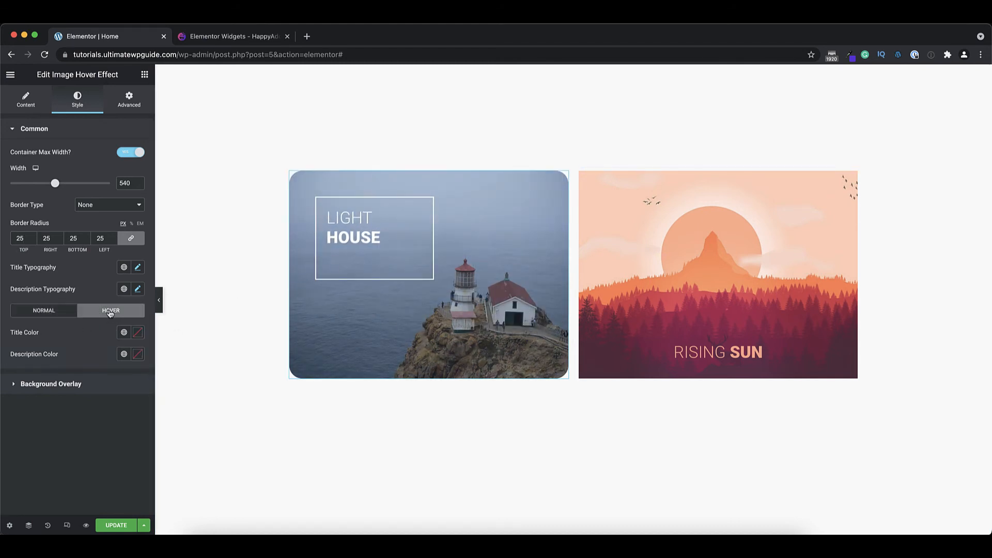
click(44, 313)
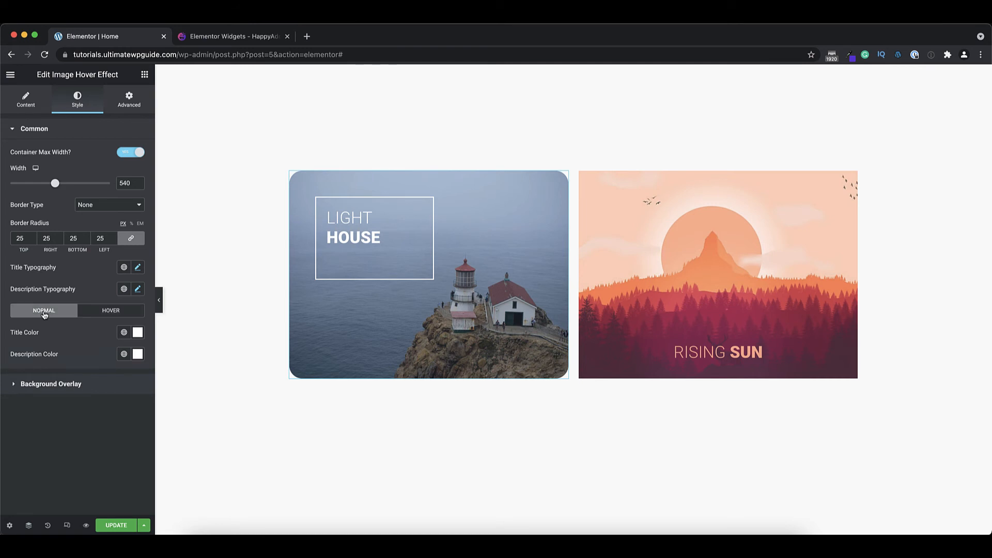
Adjust the color of the lighthouse image's background overlay for the normal state
click(71, 385)
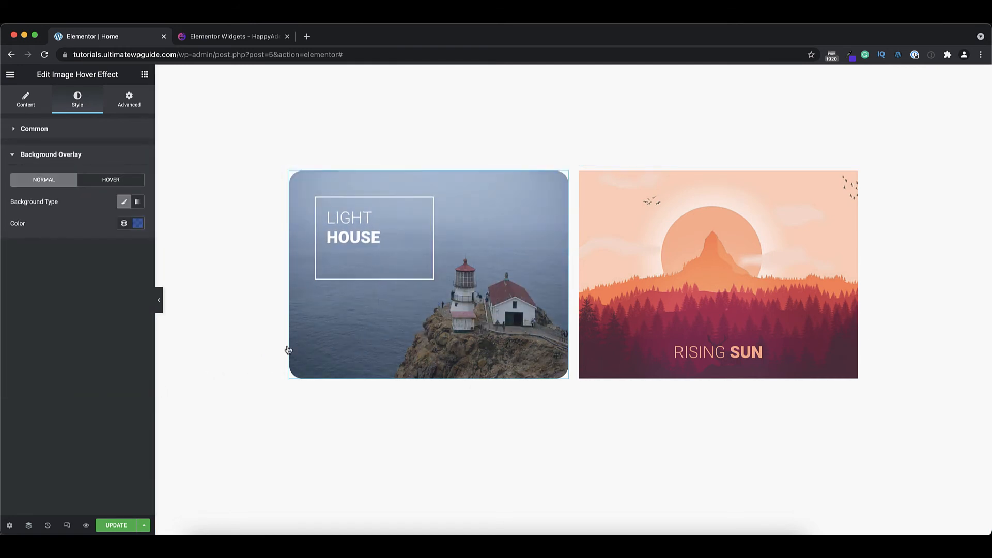
click(137, 223)
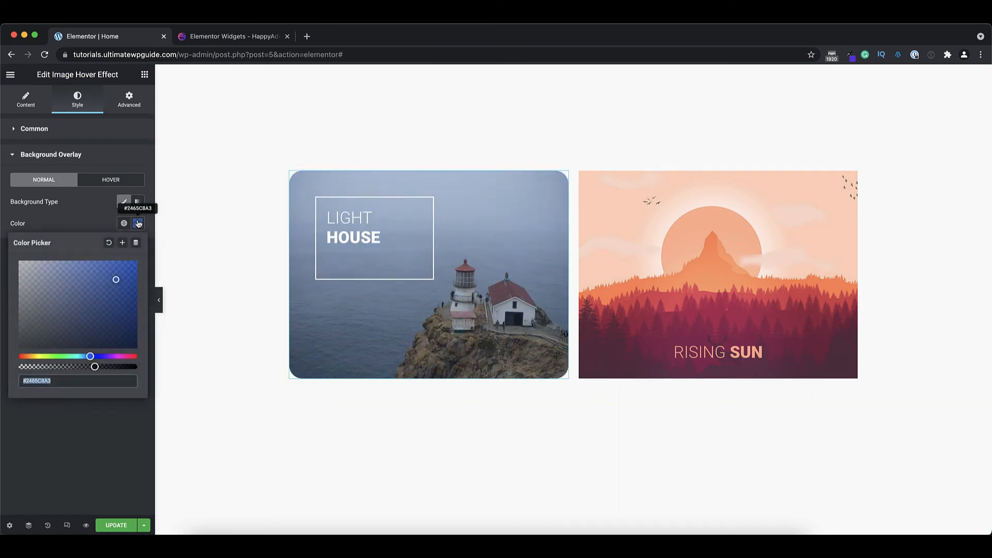
drag(116, 280, 37, 335)
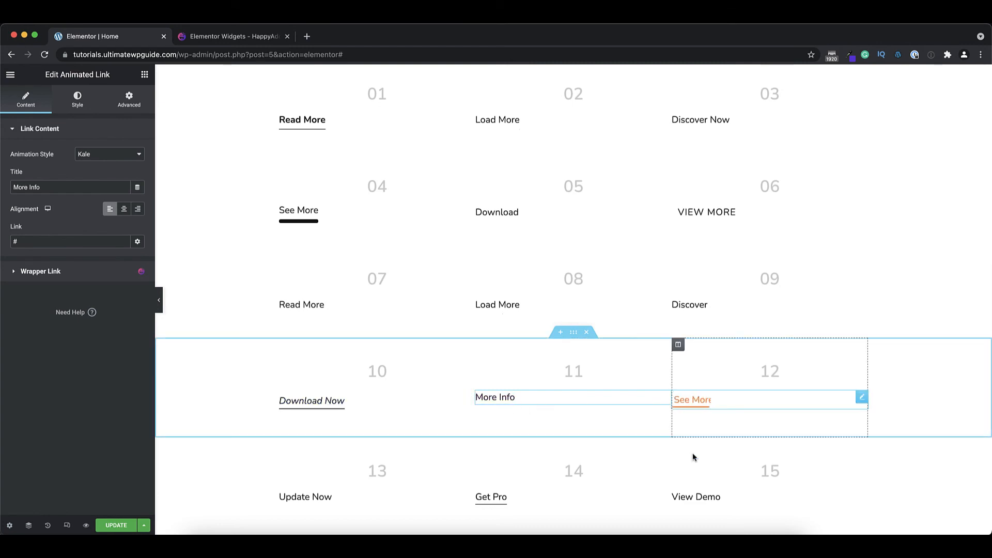
Look through the available animation styles for animated link 11, and change its title to "review"
click(116, 159)
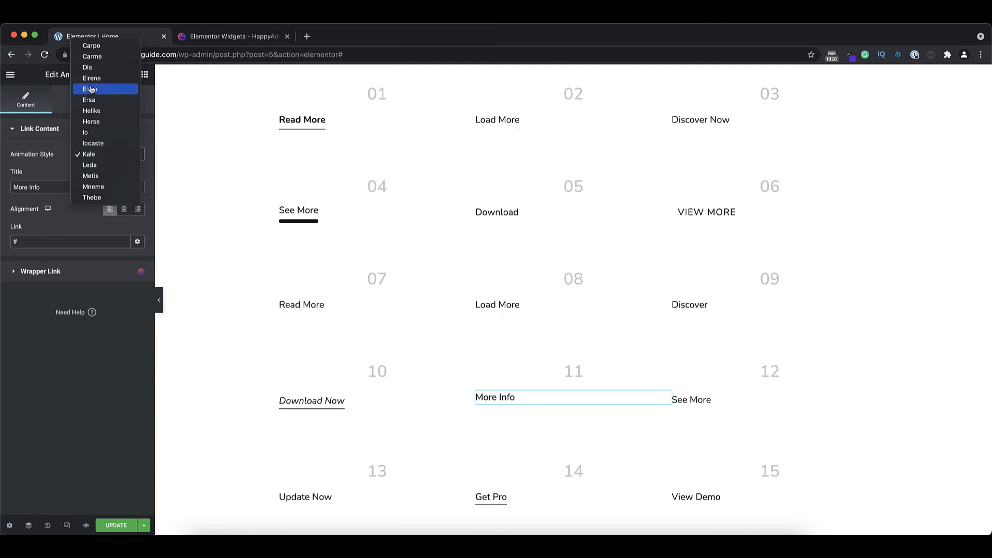
click(117, 359)
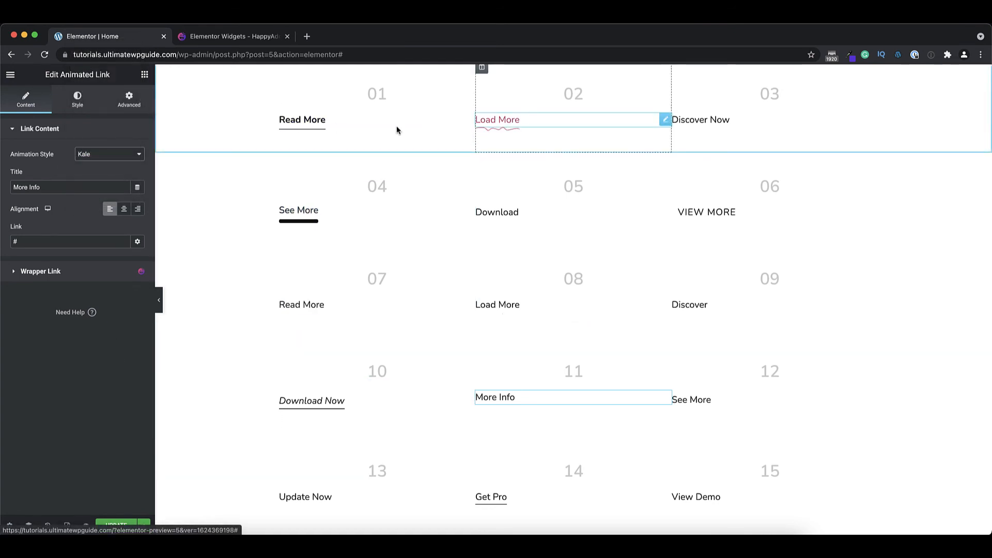
click(48, 187)
key(super+a)
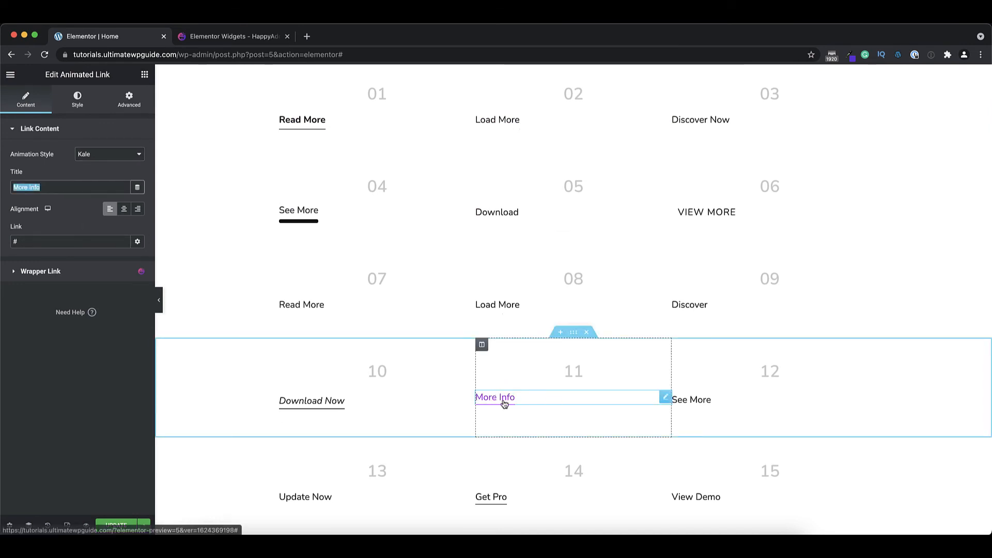
text(re)
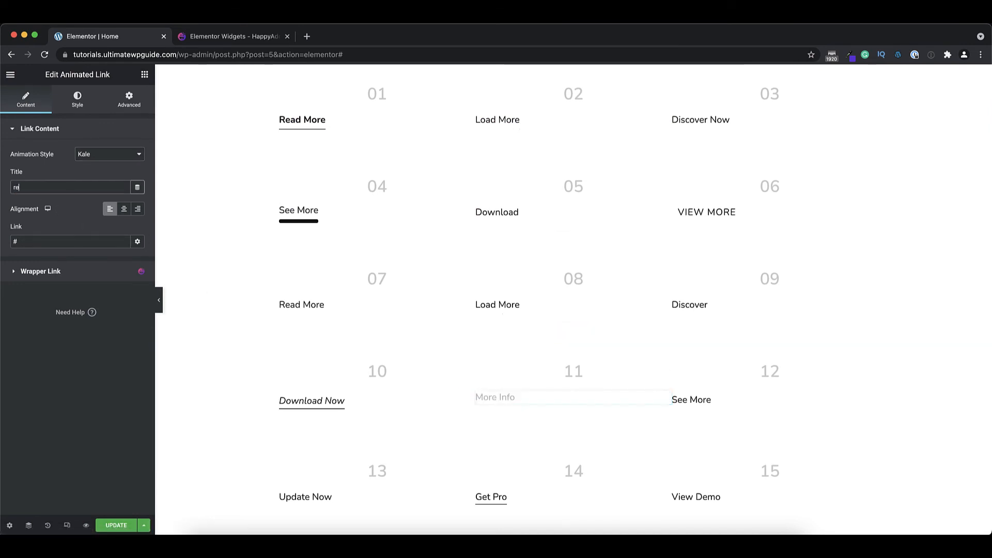
text(view)
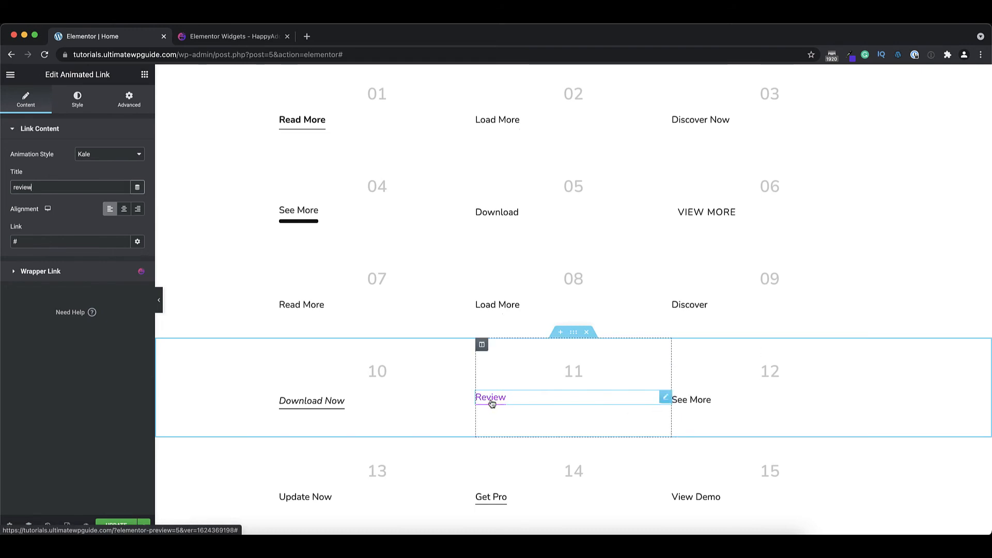
Try center and right alignment for animated link 11, and return it to the left
click(125, 209)
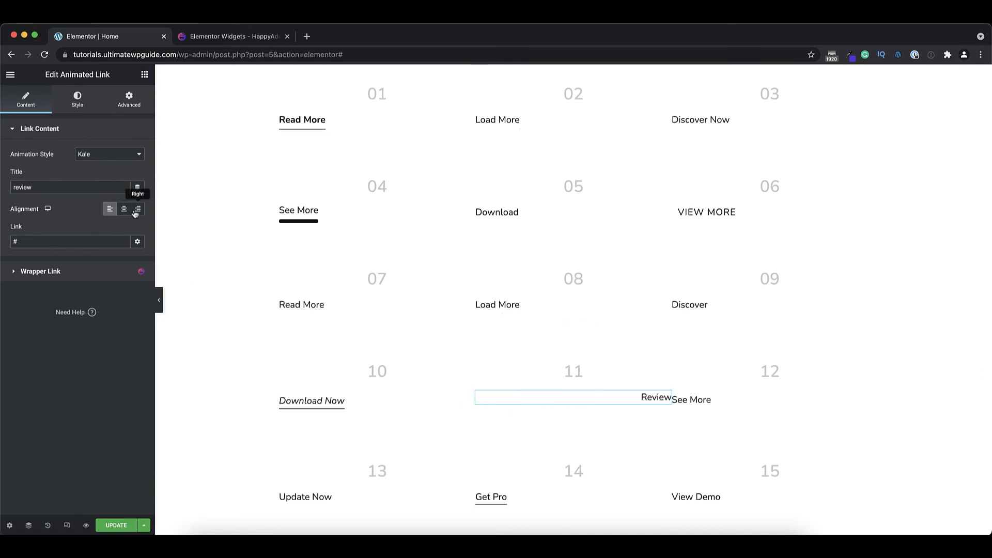
click(110, 211)
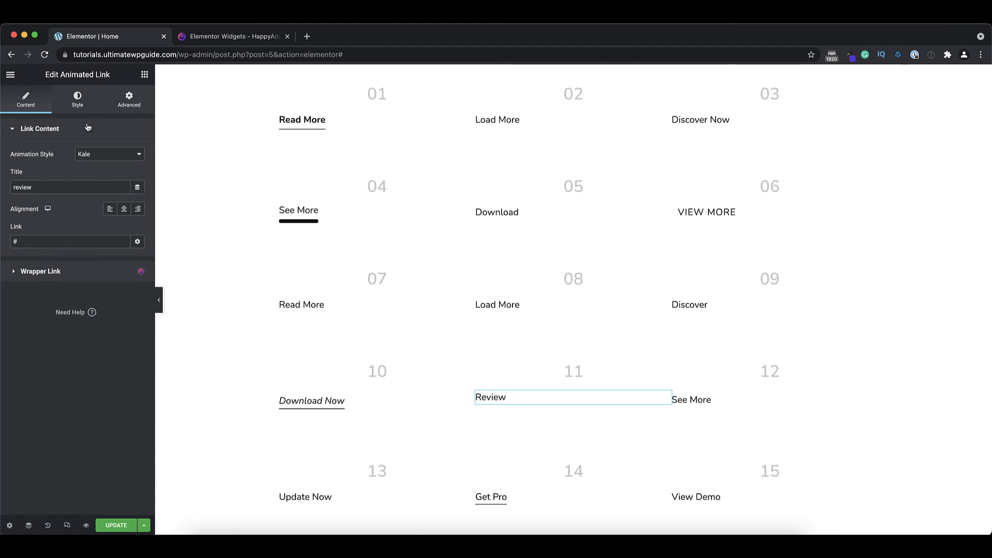
Open the style options of animated link 11
click(78, 104)
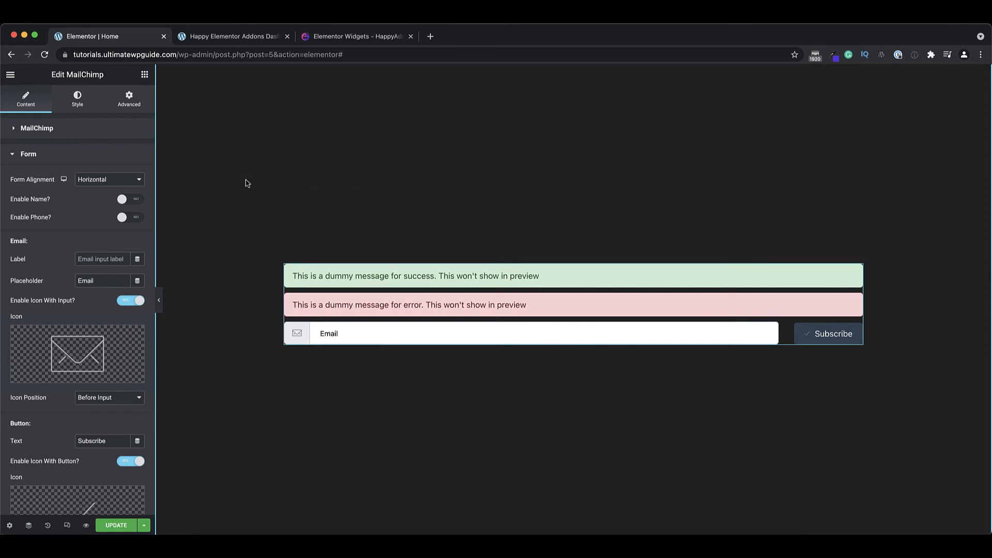
Set the MailChimp widget to use the global API, and check the MailChimp API key field in the HappyAddons credentials
click(36, 129)
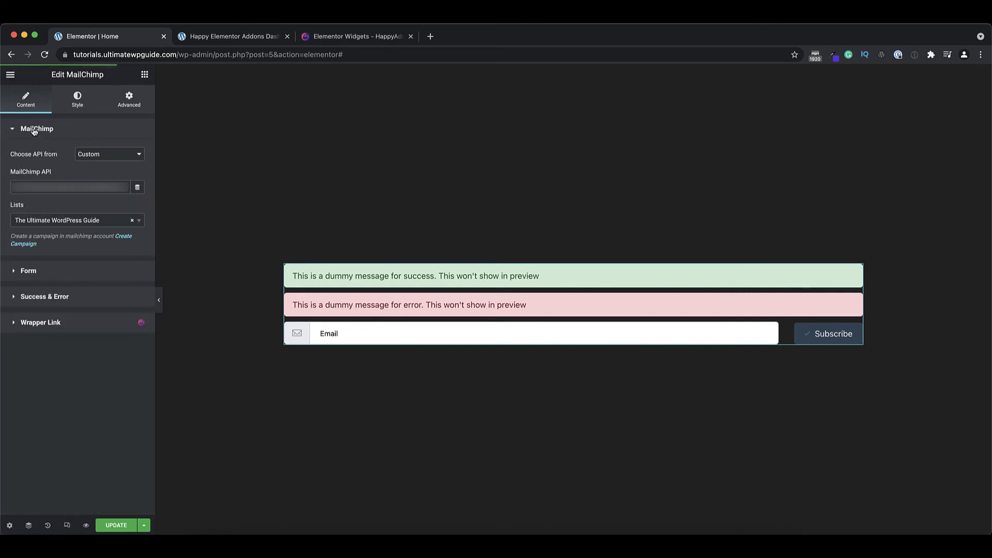
click(103, 155)
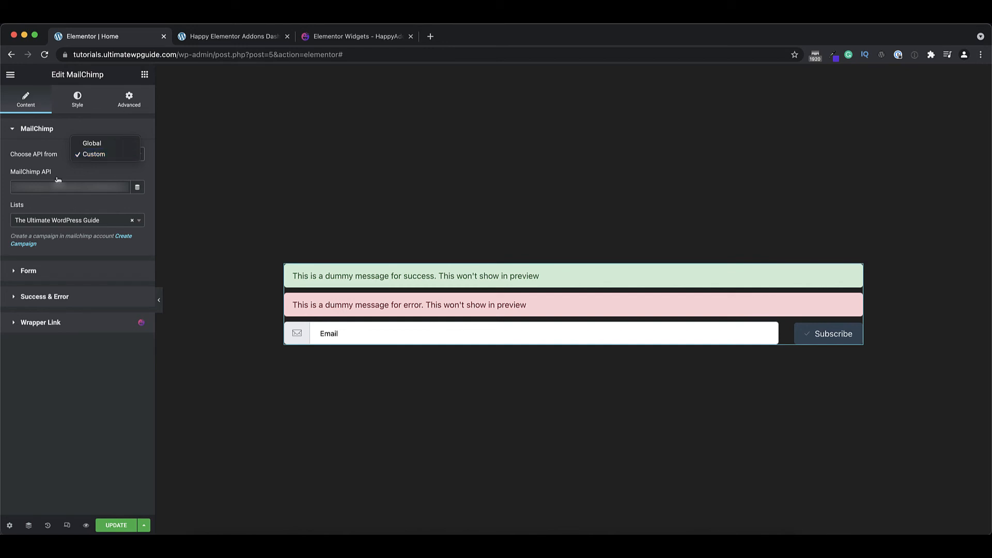
click(93, 150)
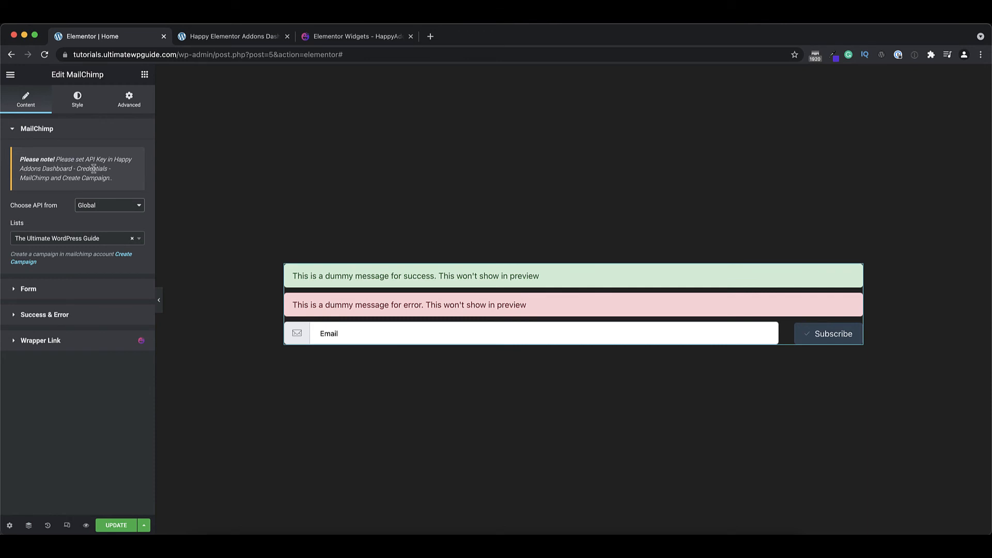
click(248, 39)
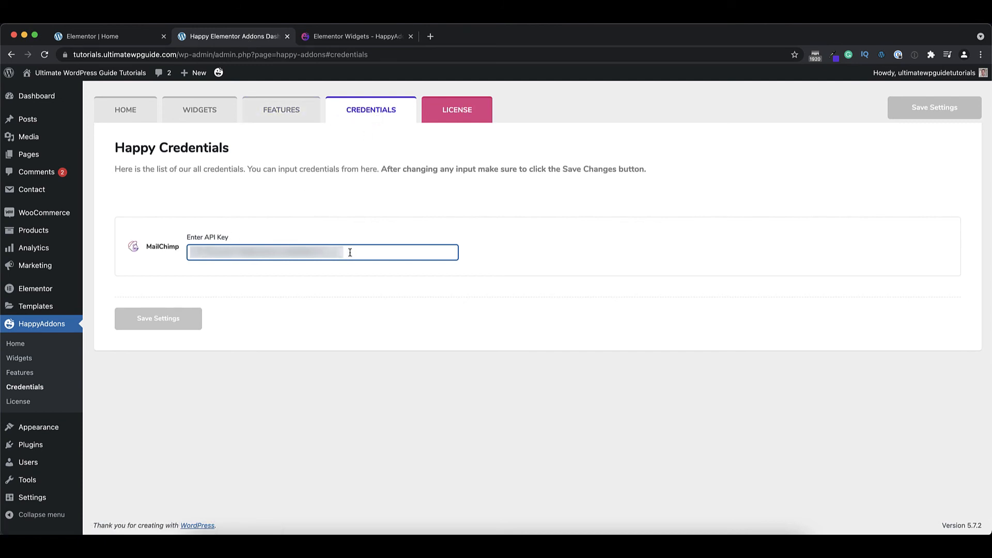
click(123, 39)
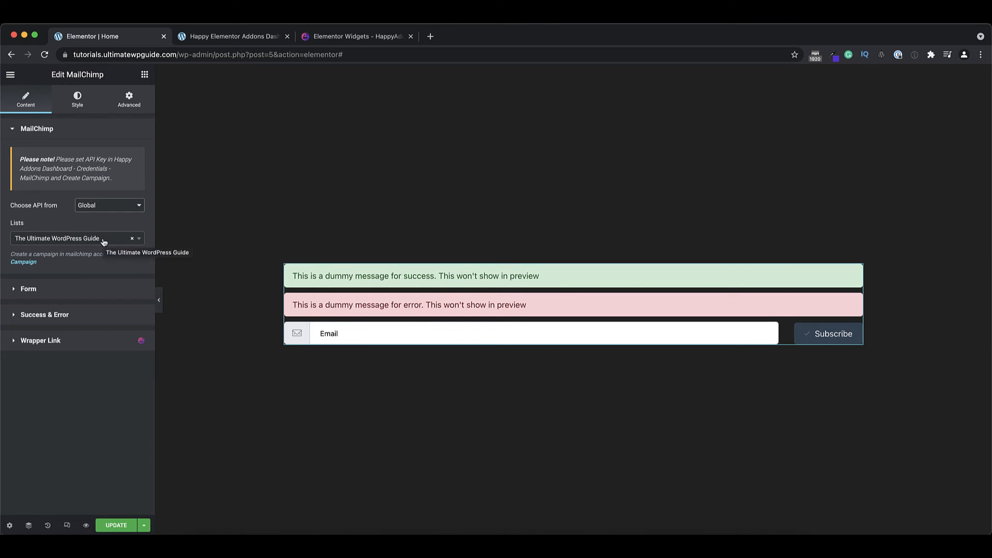
Try the vertical alignment for the MailChimp form, and return it to horizontal
click(60, 289)
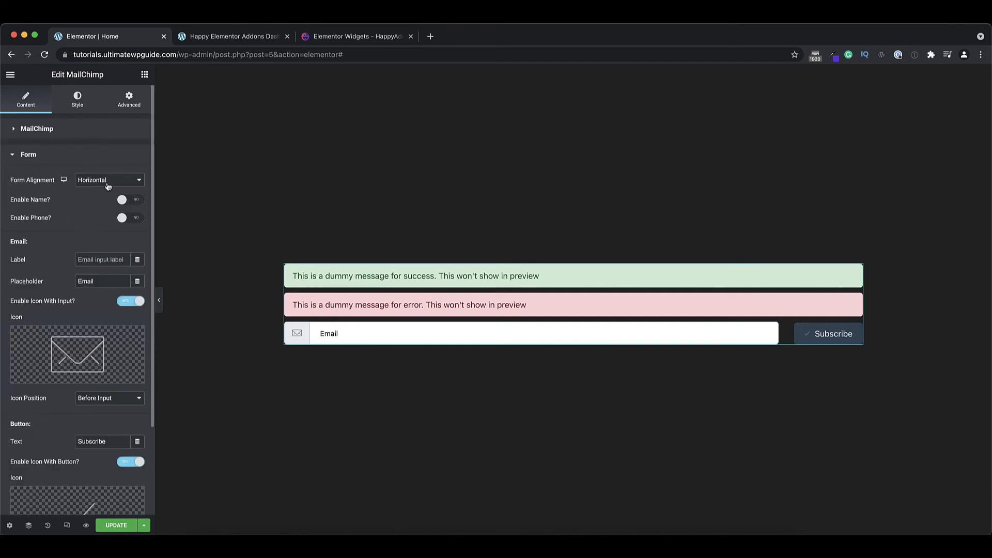
click(113, 182)
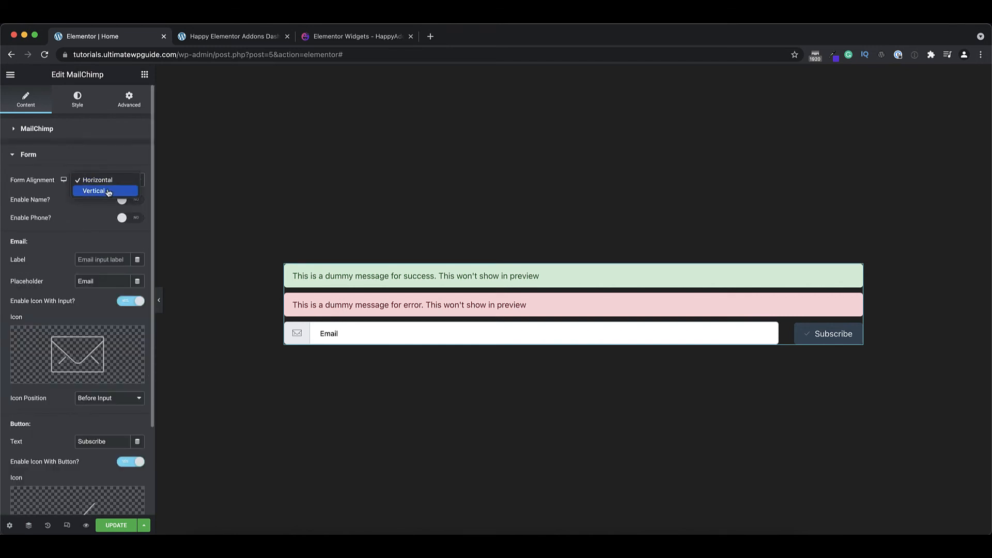
click(106, 192)
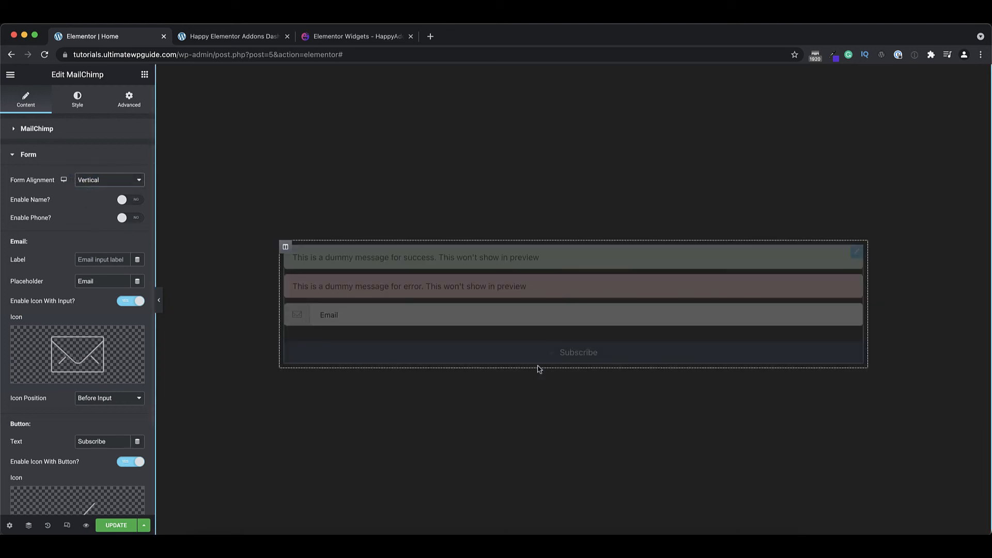
click(103, 184)
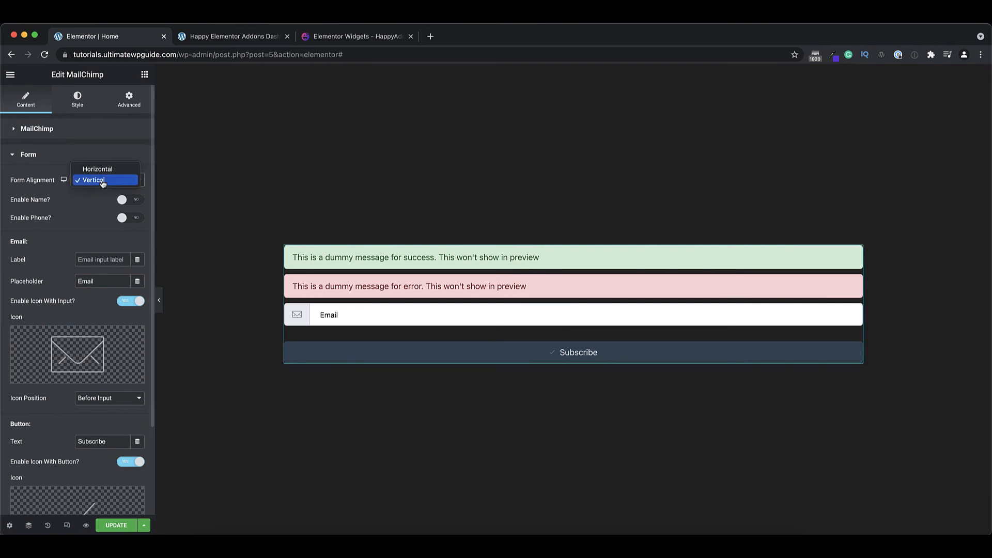
click(104, 170)
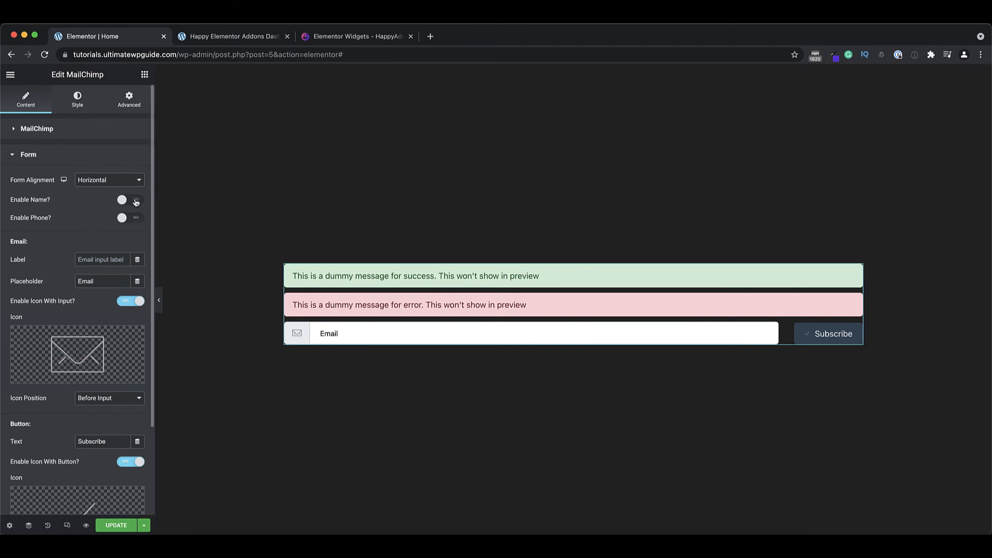
Enable the name fields in the MailChimp form, and try the phone field before turning it off again
click(136, 202)
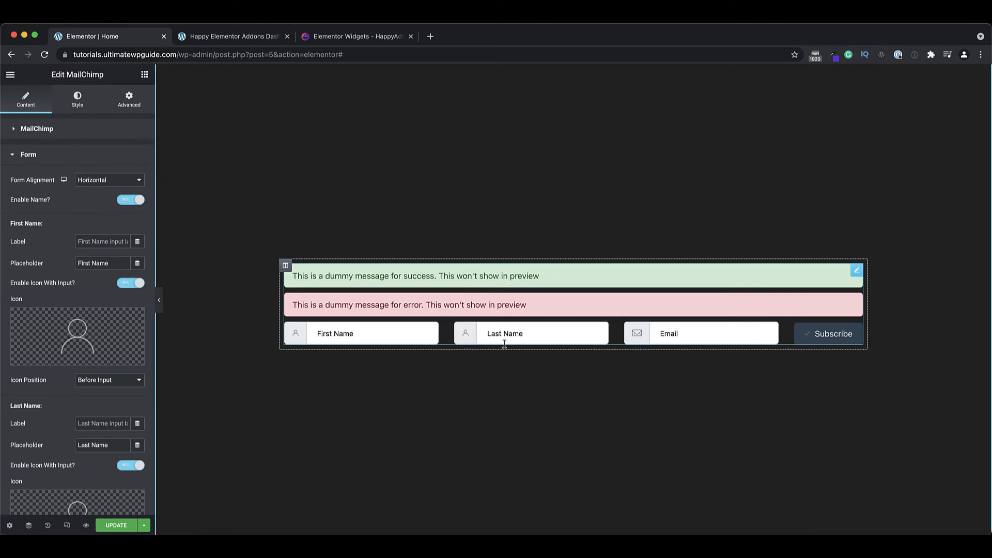
scroll(118, 283, down, 5)
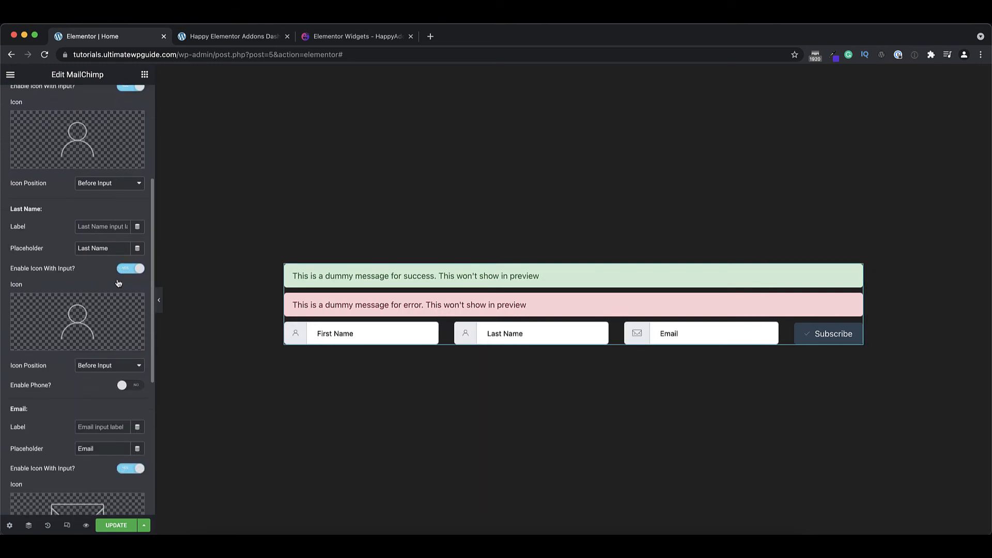
scroll(118, 283, down, 2)
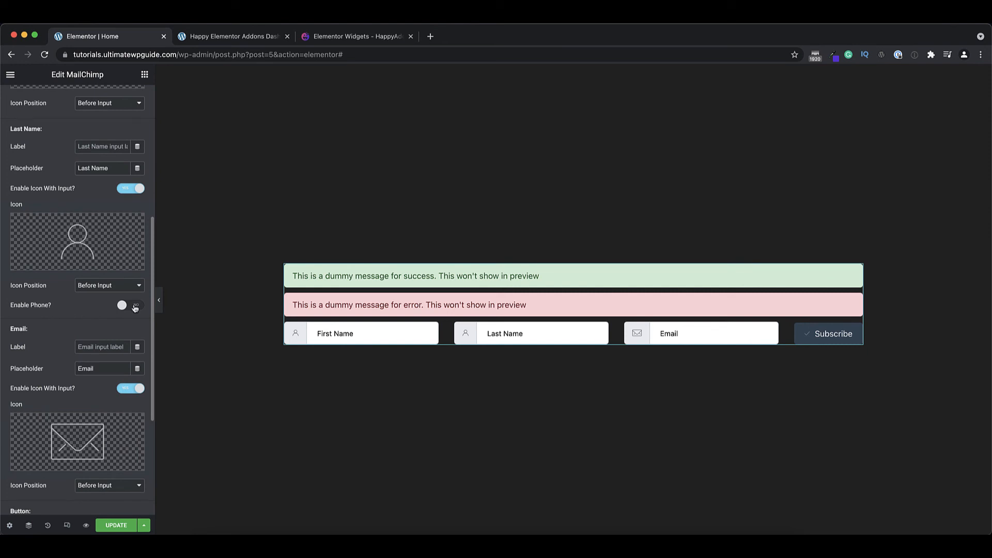
click(135, 306)
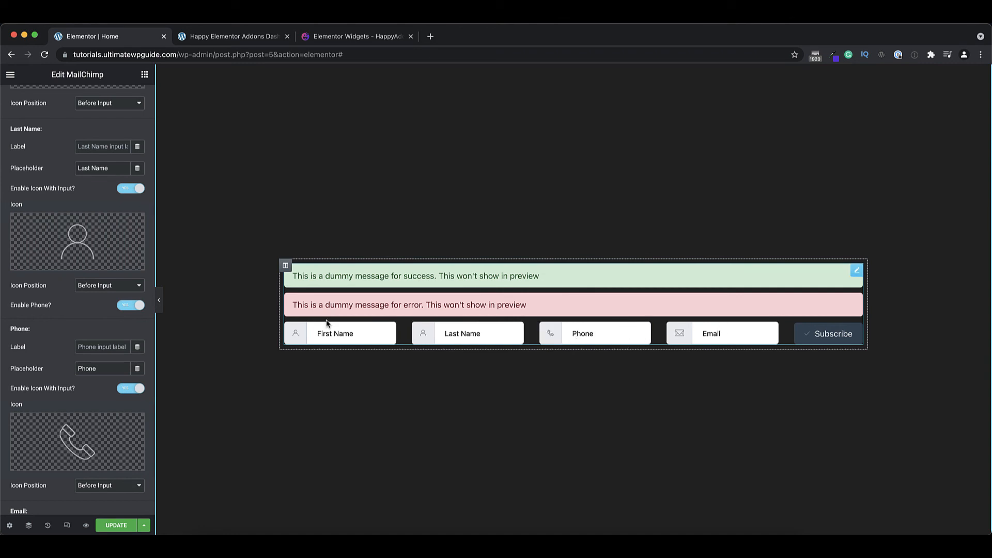
click(129, 309)
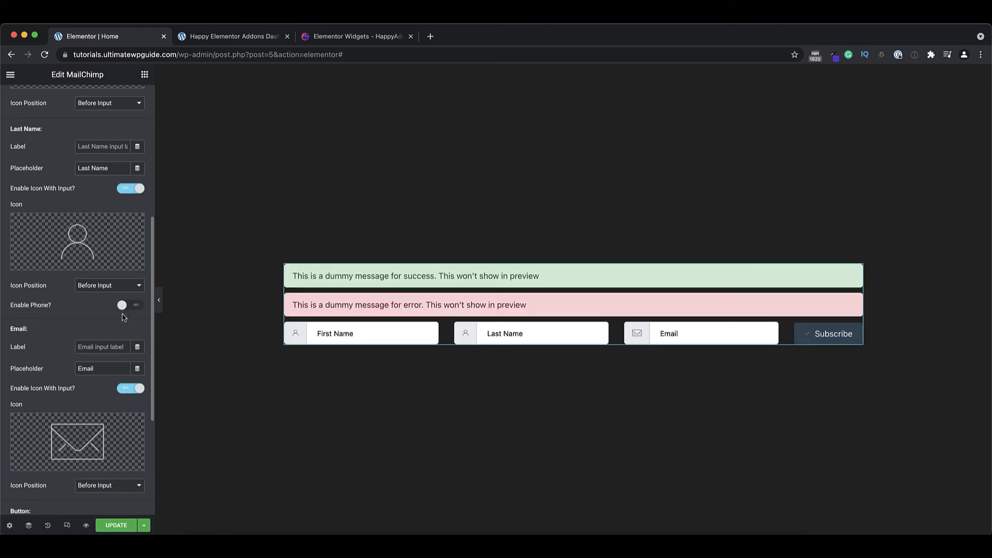
Check the first name placeholder, and turn the first name field's icon off and back on
scroll(124, 318, up, 5)
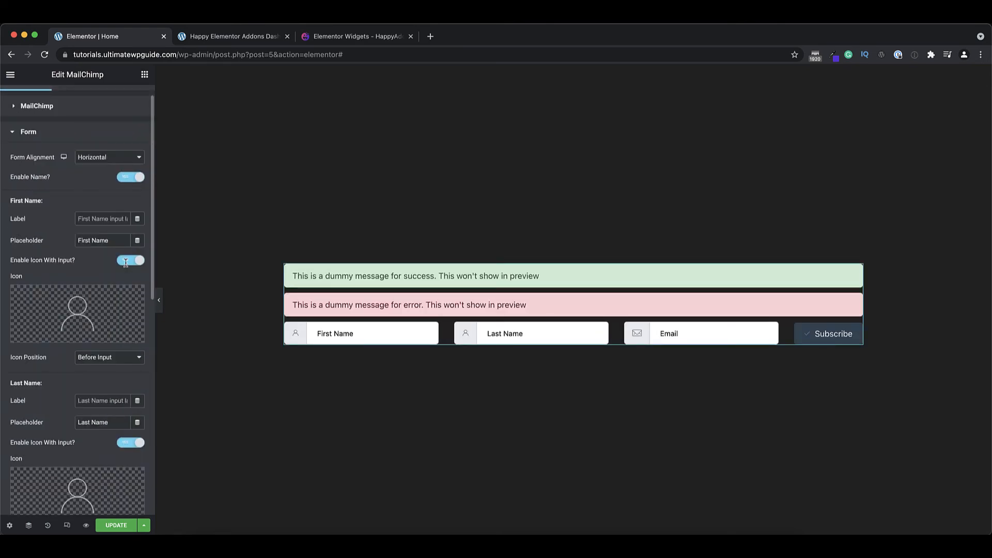
scroll(126, 266, up, 1)
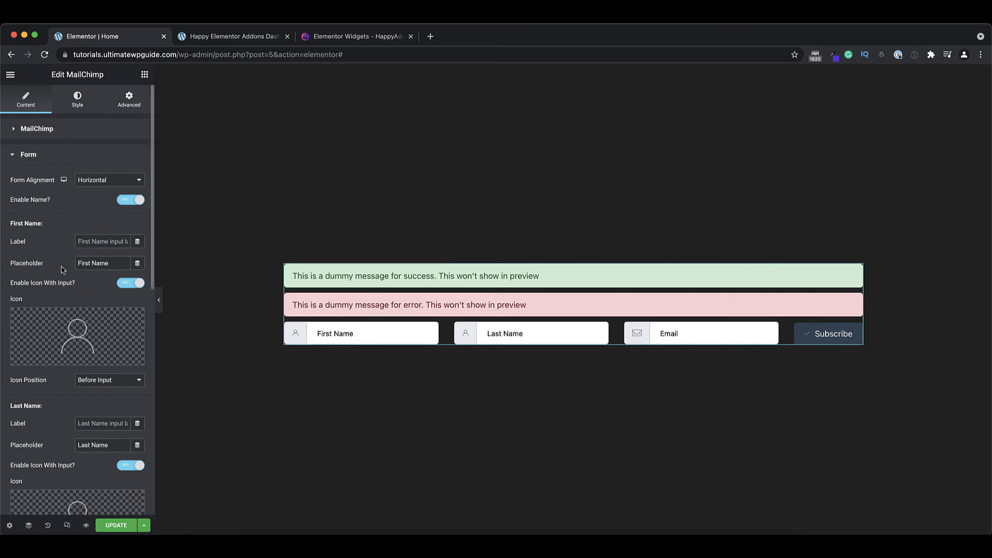
click(109, 264)
triple_click(97, 263)
click(87, 284)
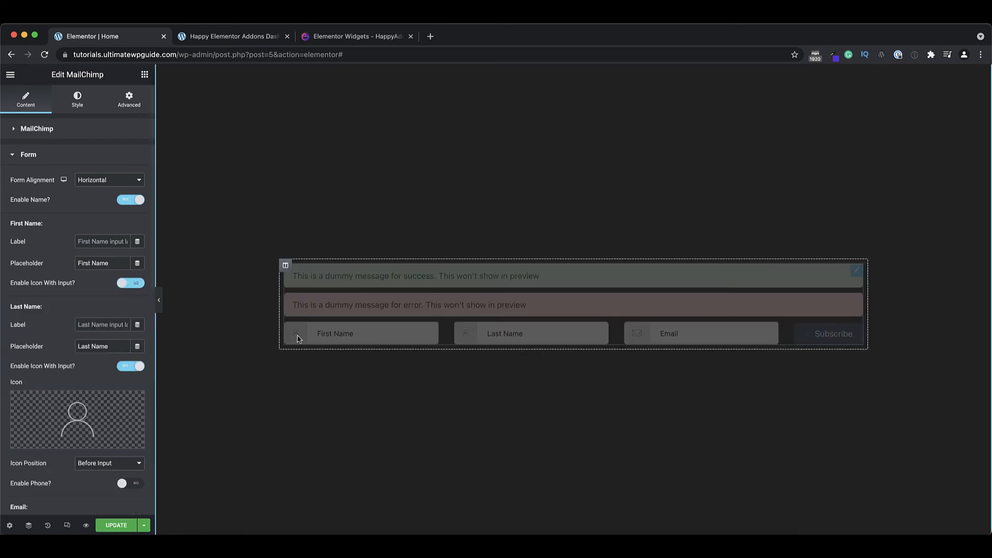
click(136, 287)
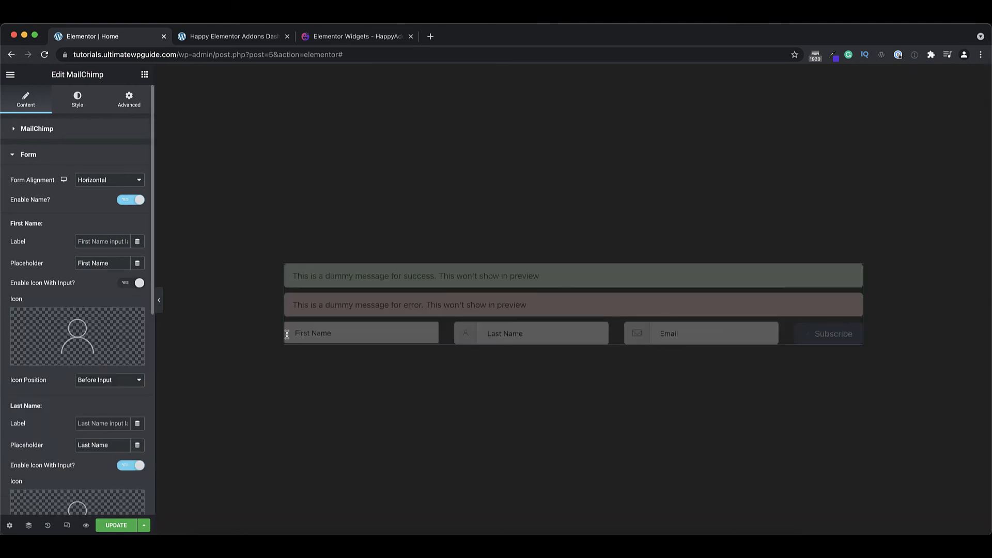
Set the first name field's icon position to After Input
mouse_move(83, 333)
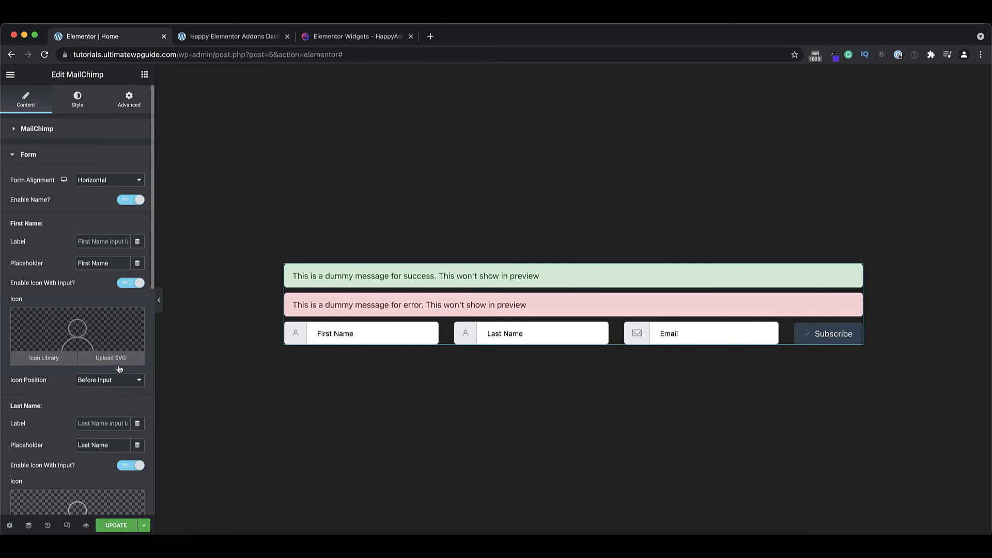
click(110, 382)
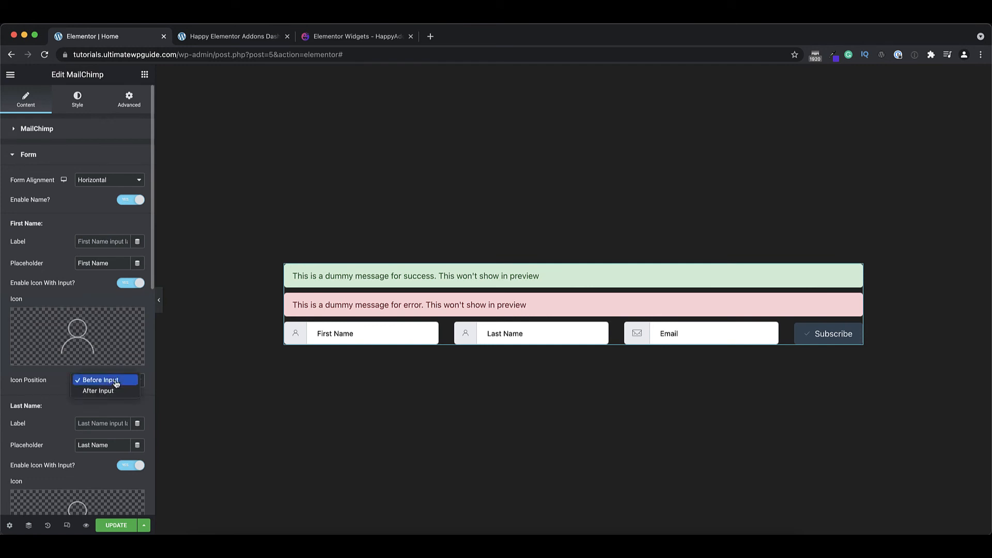
click(320, 349)
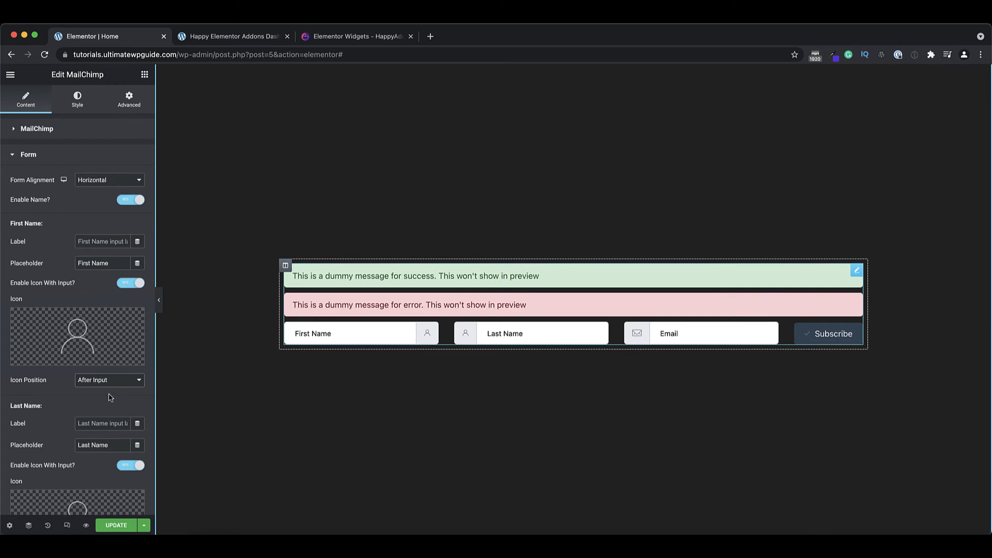
Look through the form's last name, email and button settings, including placeholders, icons, icon positions and the button text
scroll(111, 397, down, 3)
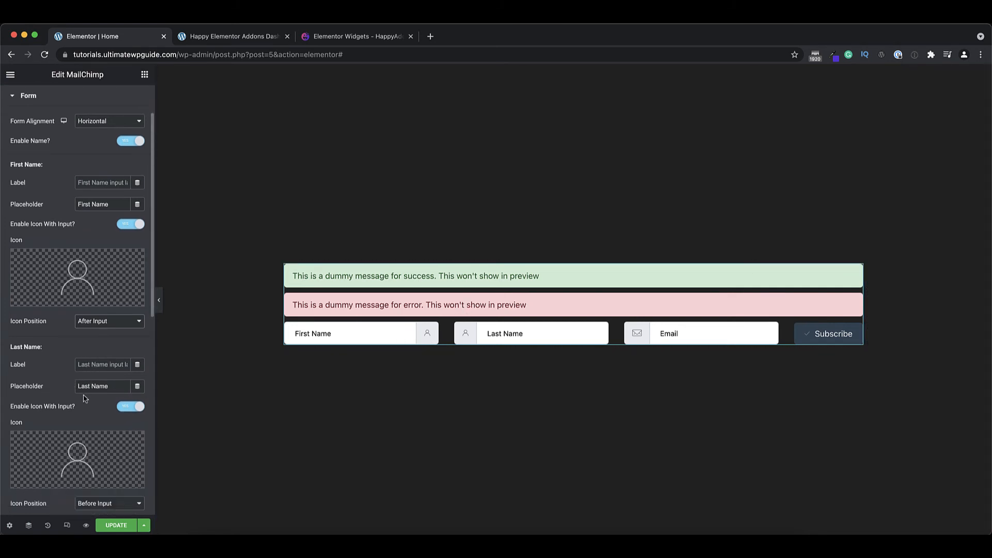
scroll(87, 399, down, 4)
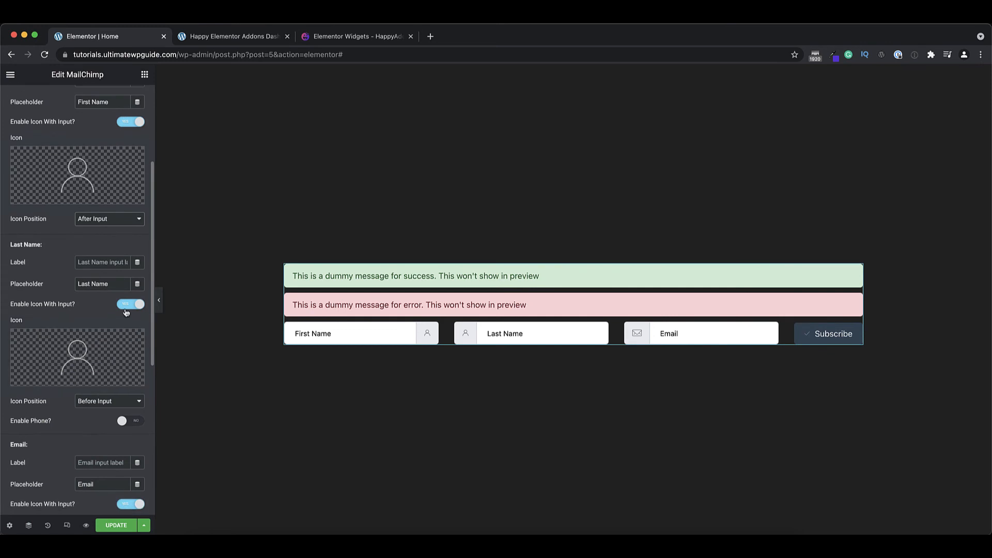
mouse_move(90, 365)
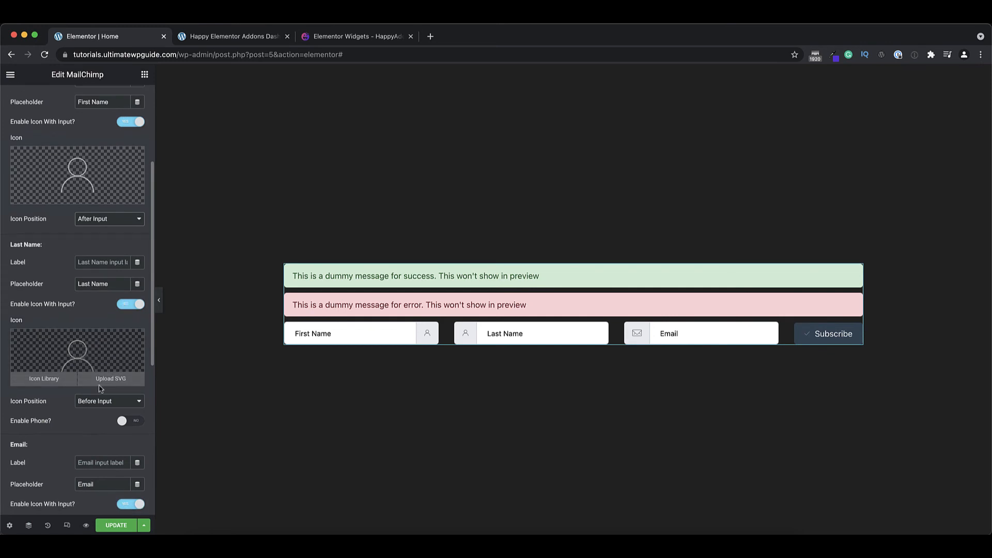
scroll(92, 362, down, 3)
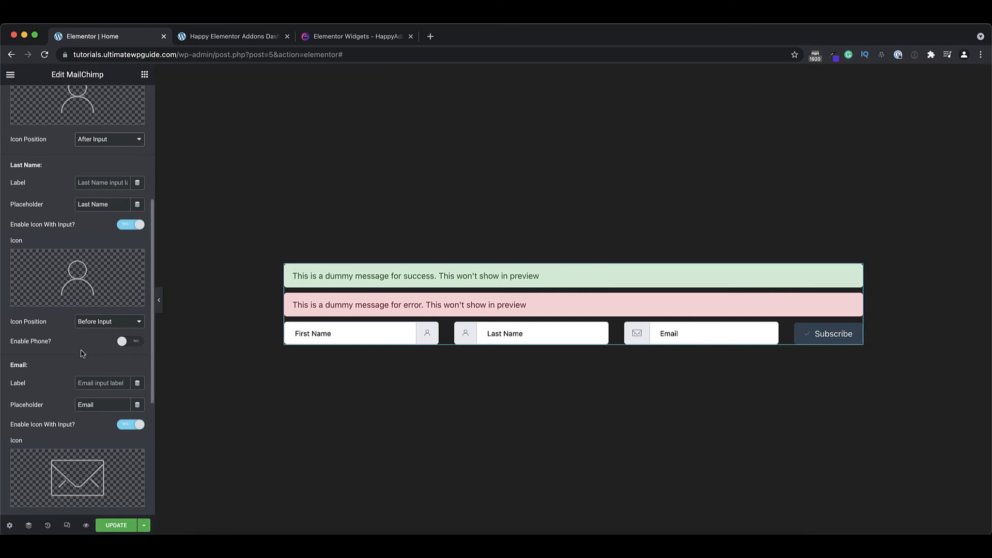
scroll(81, 350, down, 2)
scroll(81, 351, down, 3)
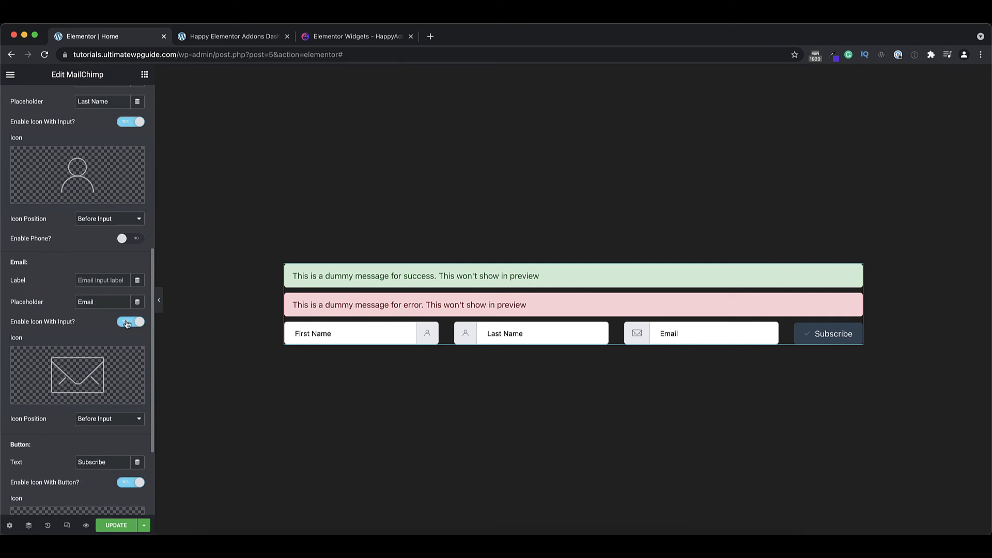
scroll(105, 344, down, 3)
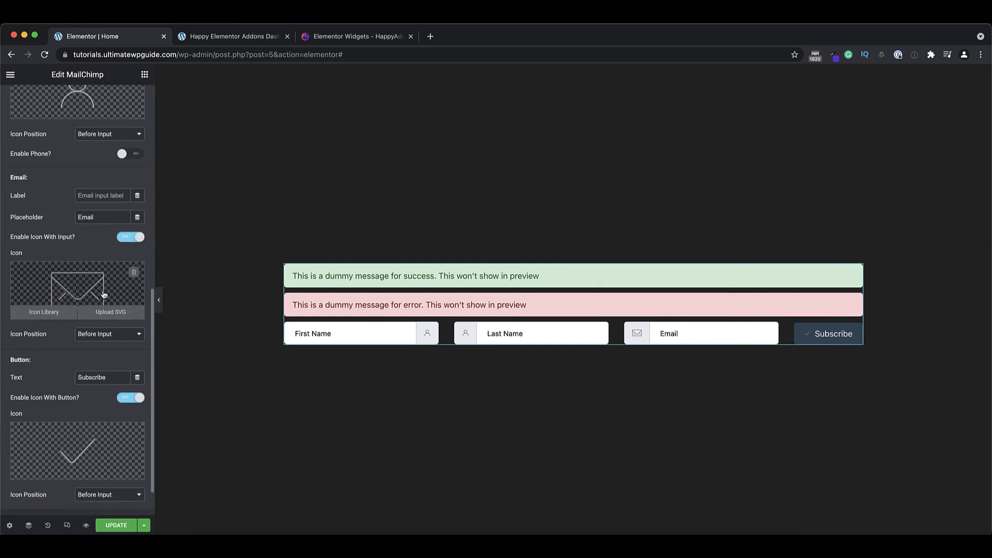
scroll(103, 302, down, 2)
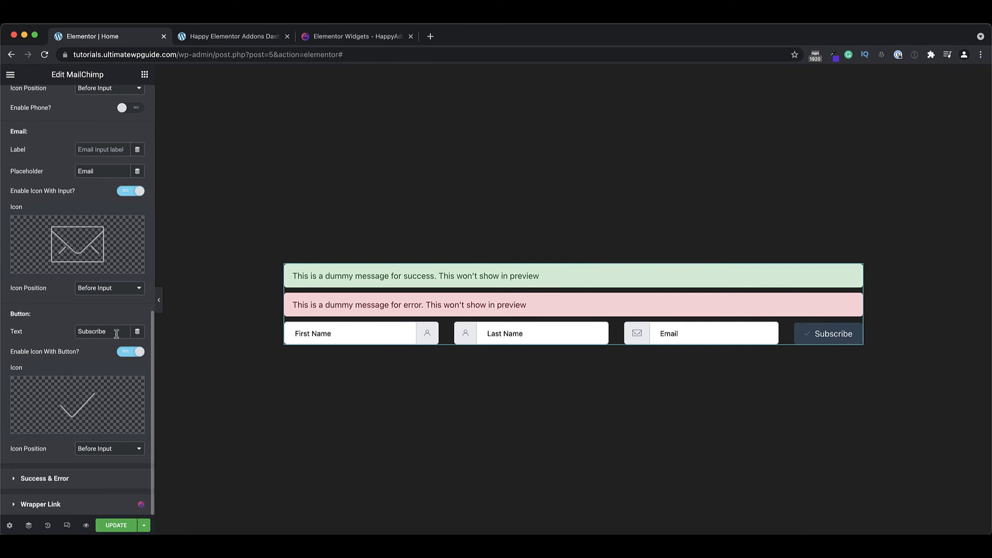
drag(108, 332, 77, 332)
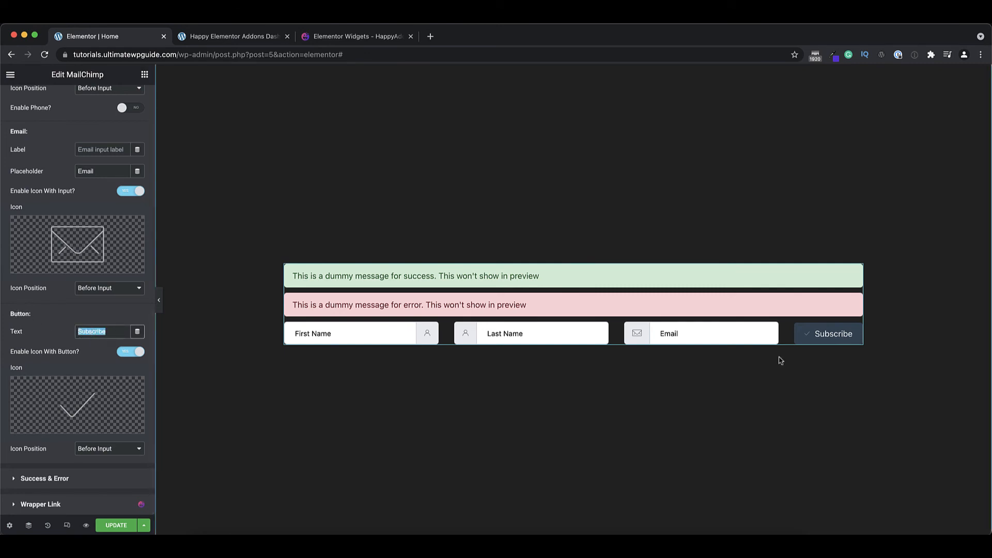
mouse_move(88, 408)
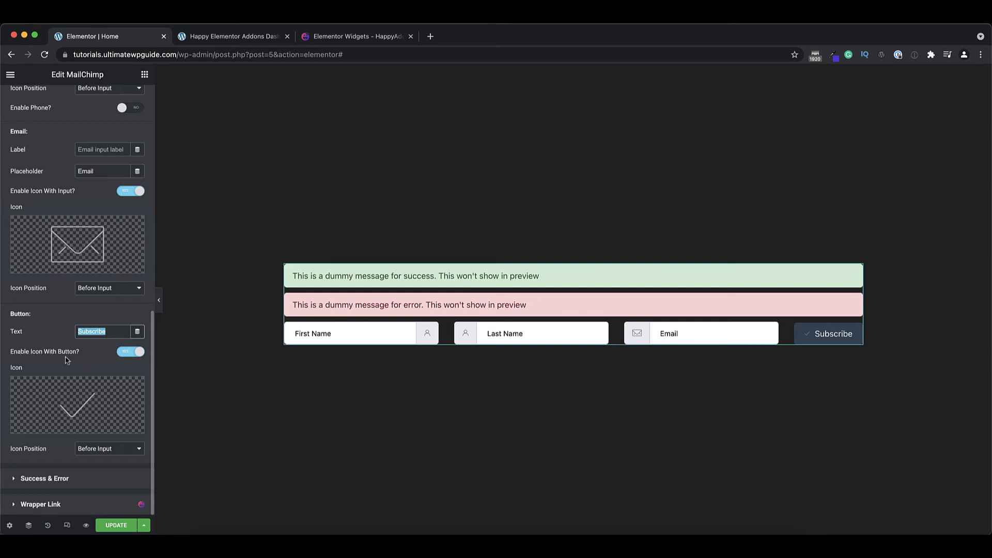
Open the success and error settings, and try hiding the success message in the editor before showing it again
click(80, 480)
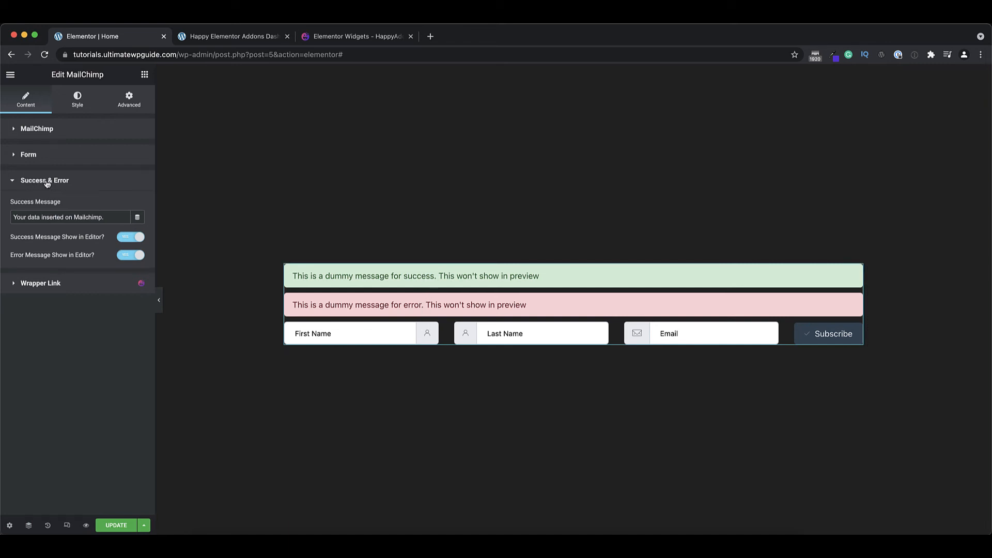
click(130, 238)
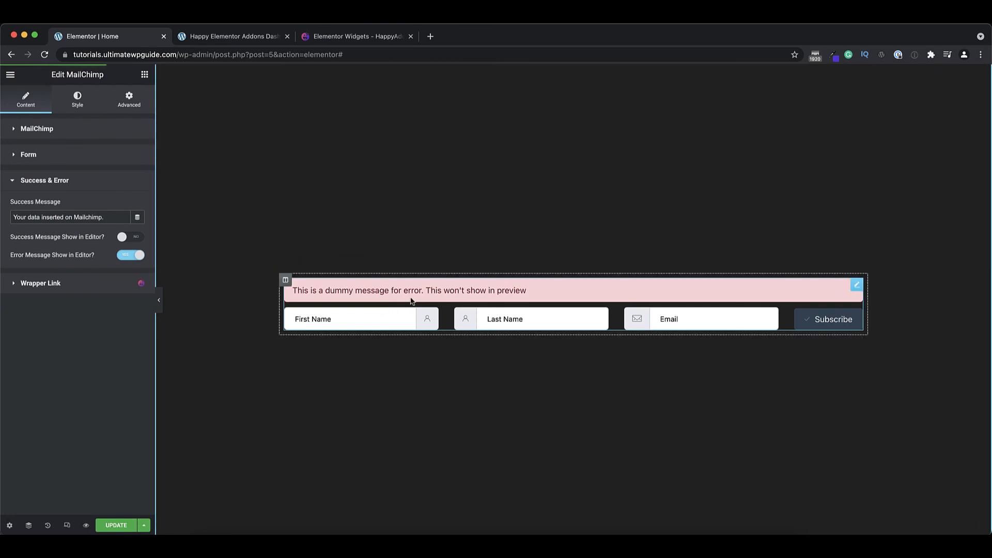
click(135, 238)
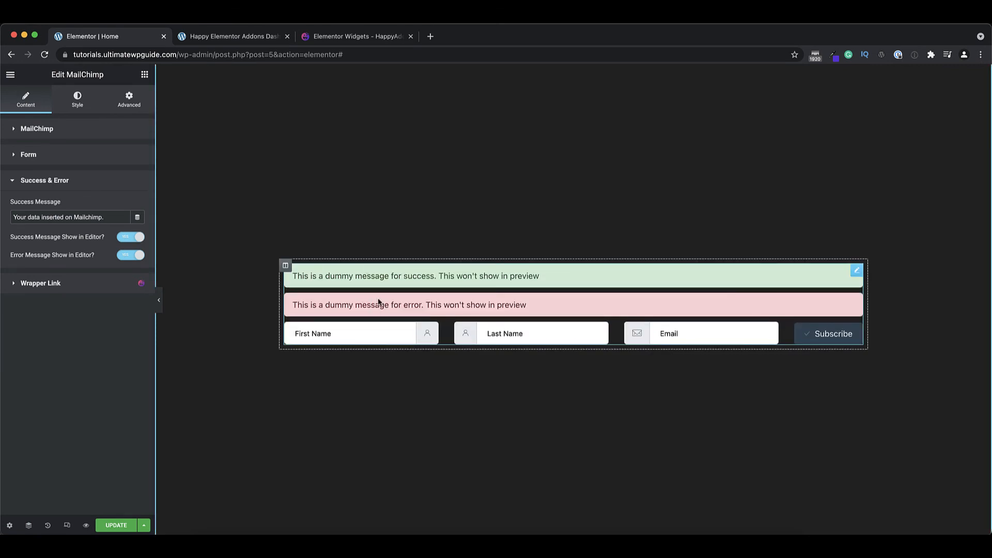
Open the MailChimp form's input style settings and set the space between inputs to 10 px
click(77, 101)
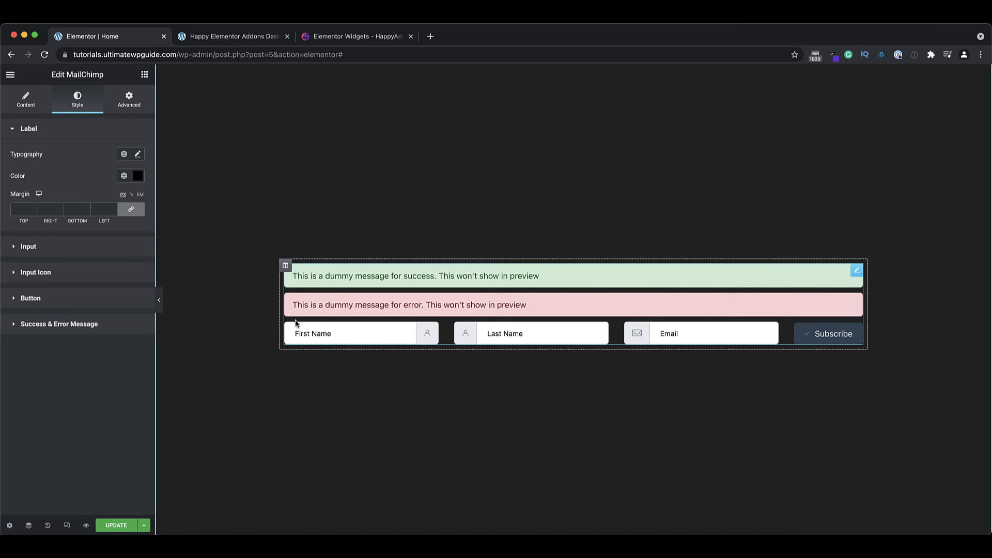
click(38, 250)
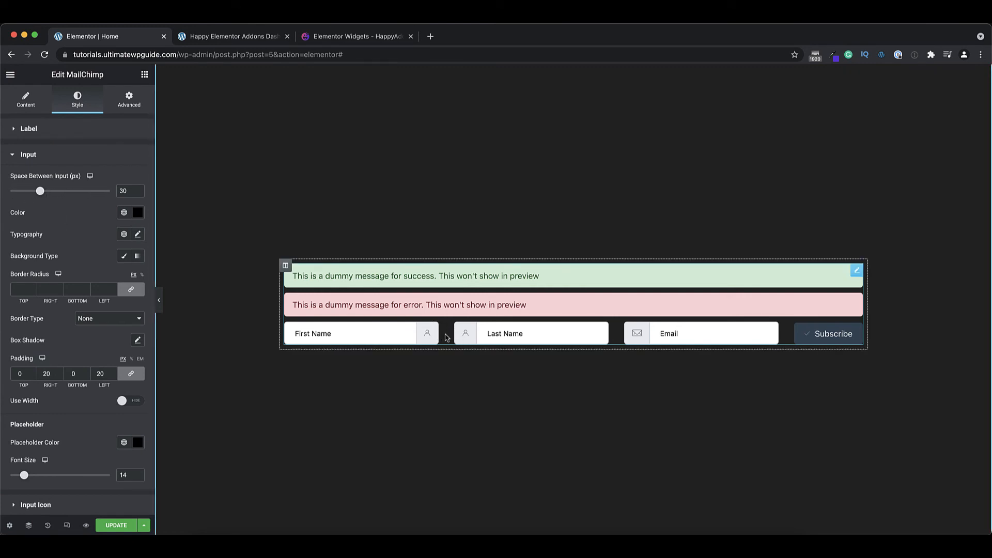
double_click(121, 191)
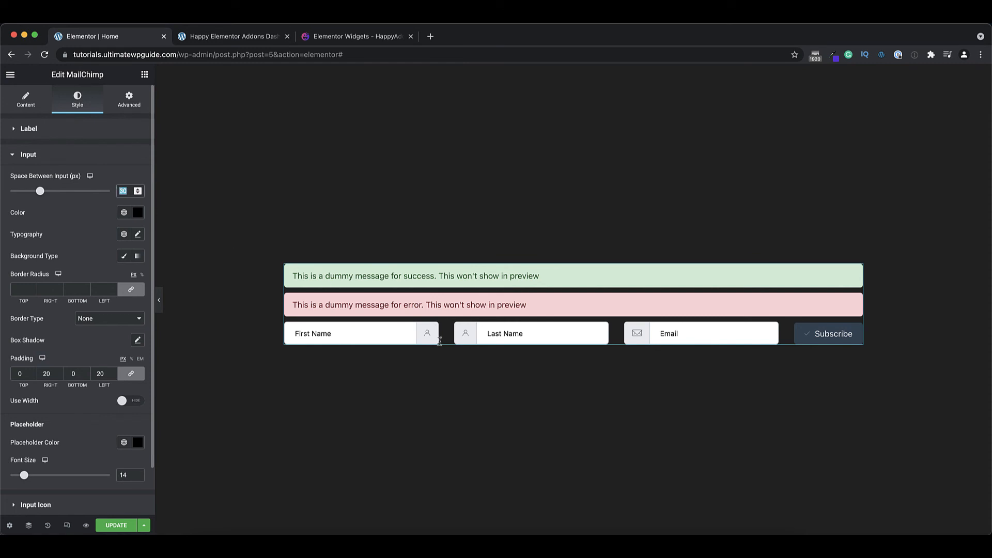
text(10)
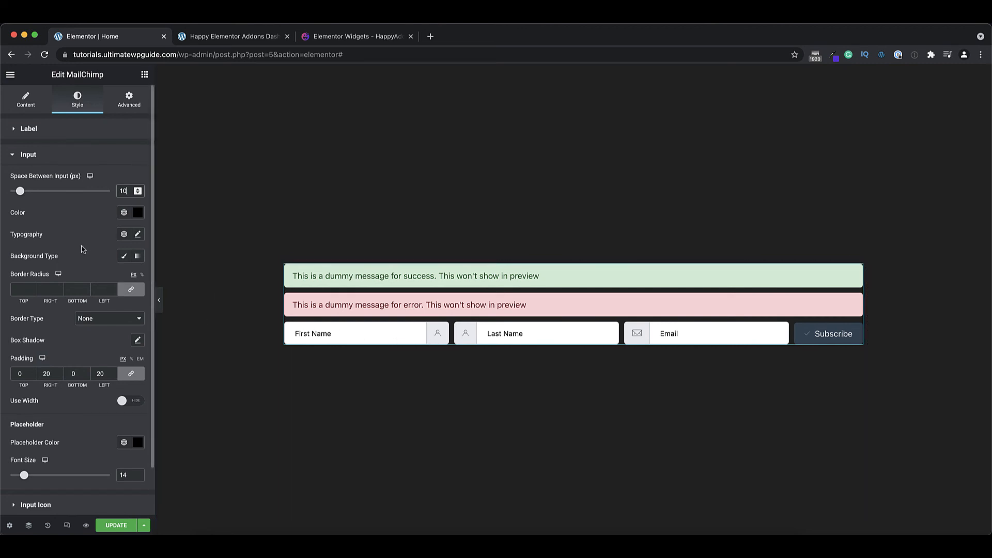
Set the input placeholder font size to 12
scroll(84, 243, down, 2)
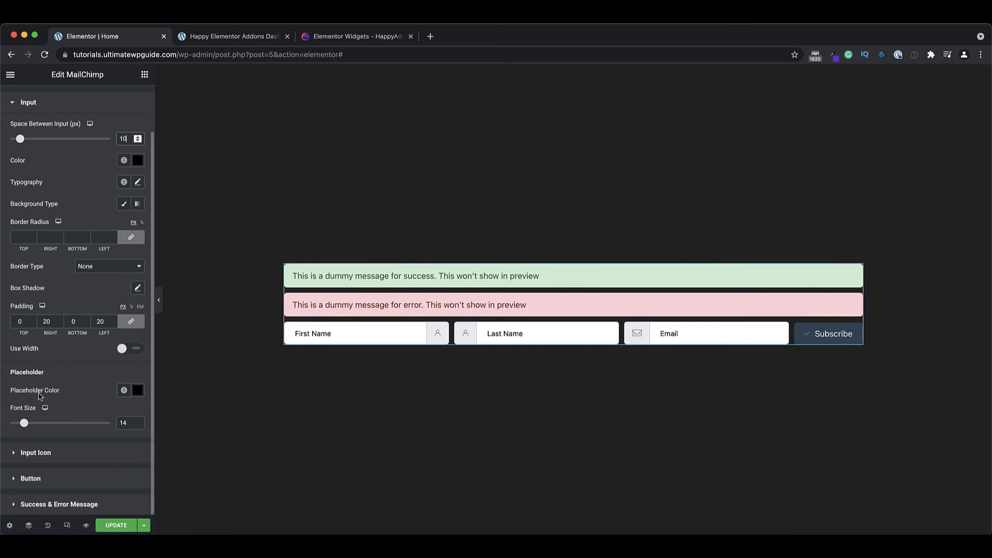
click(124, 424)
text(2)
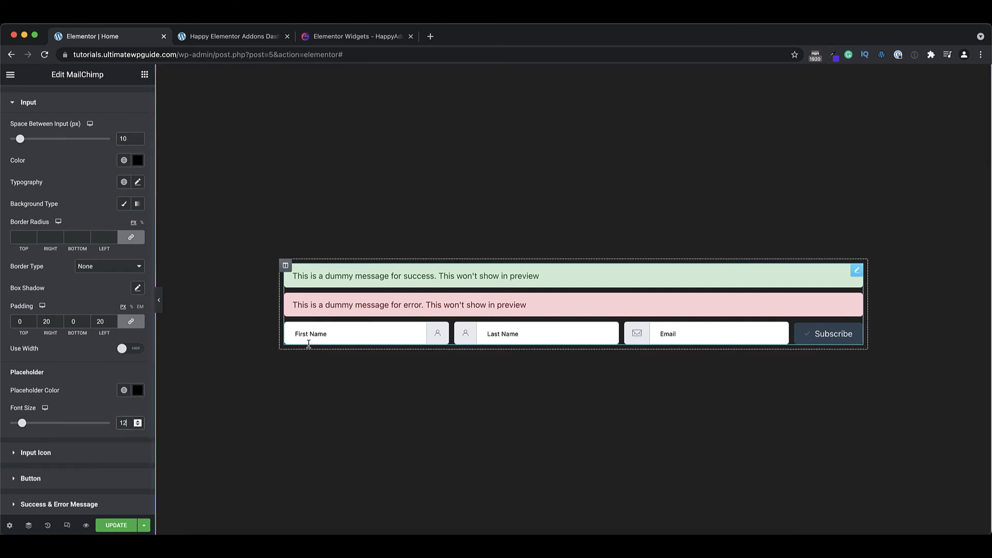
Make the placeholder color a semi-transparent black, #00000087
click(137, 391)
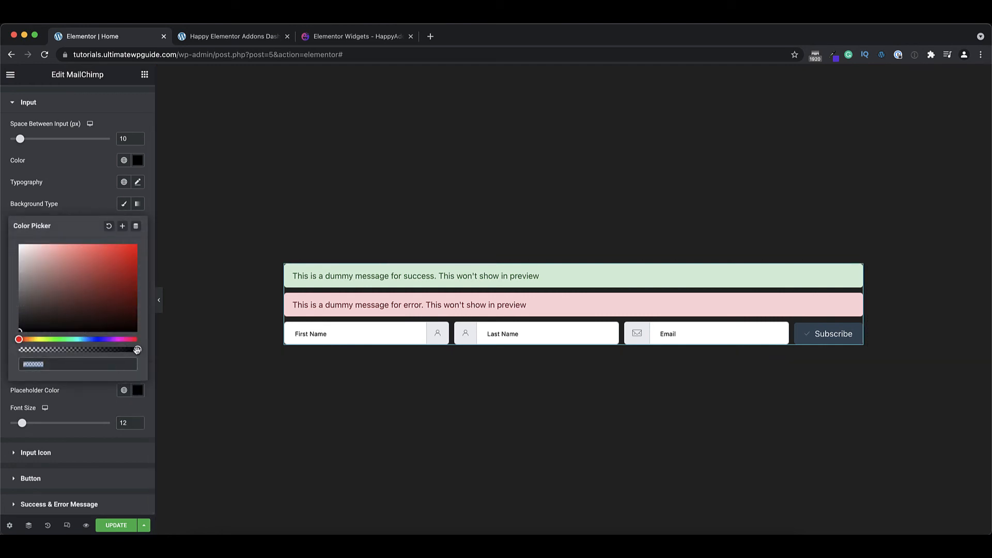
key(End)
text(FA)
click(81, 350)
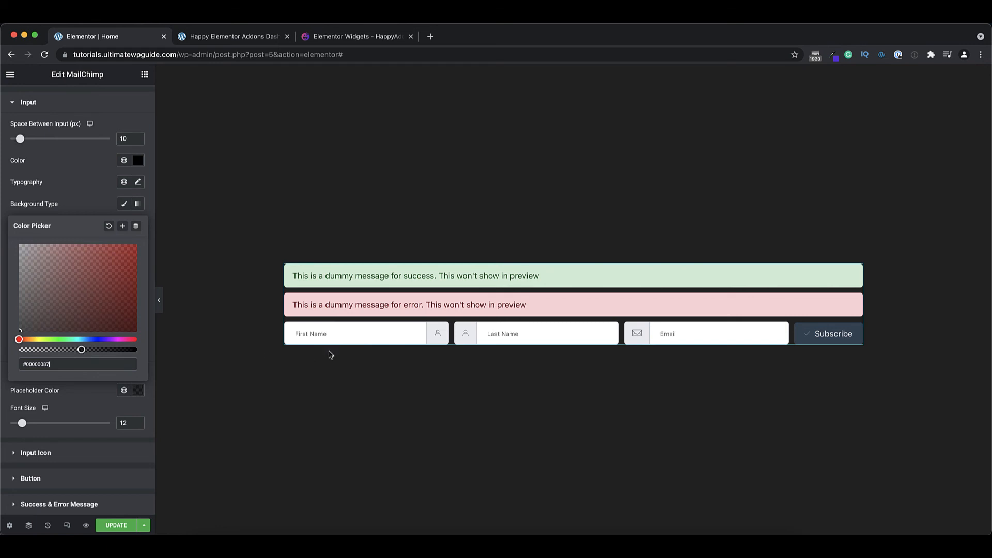
click(85, 209)
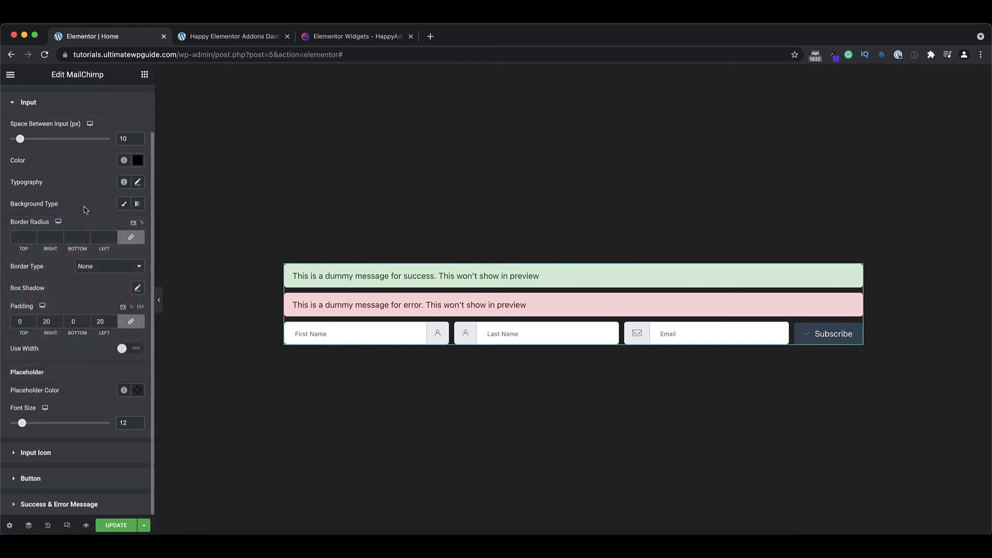
Look through the form's style settings for the input icon, the button, and the success and error messages
click(46, 453)
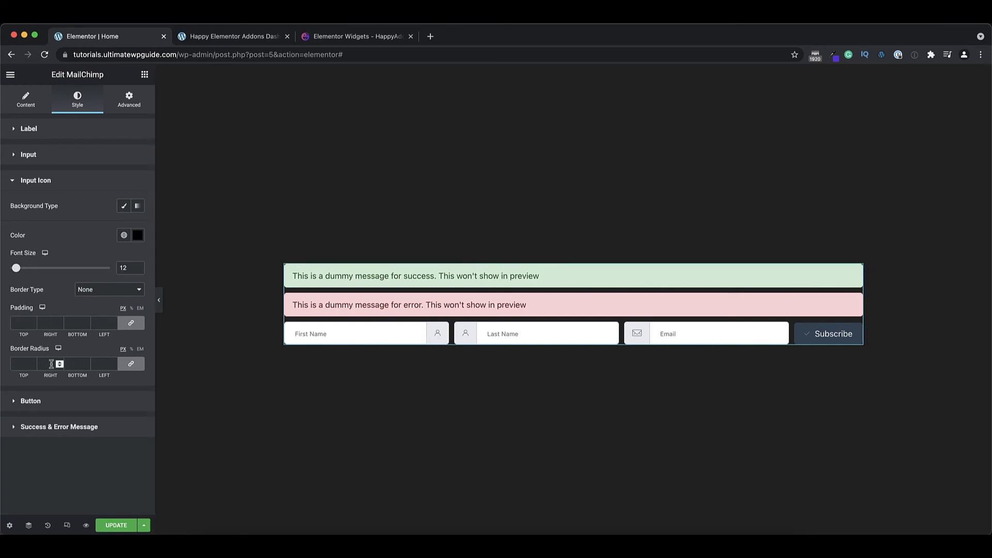
click(31, 401)
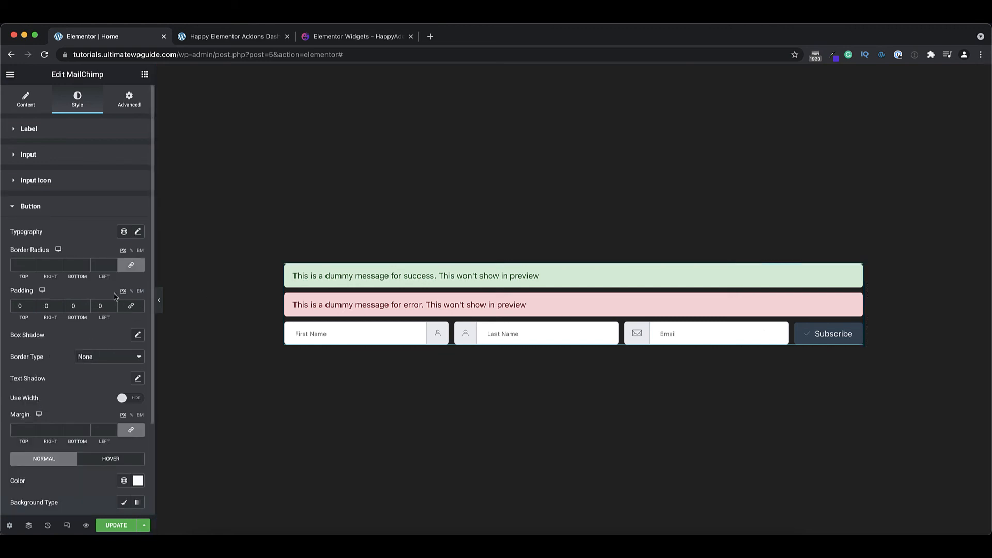
scroll(61, 284, down, 3)
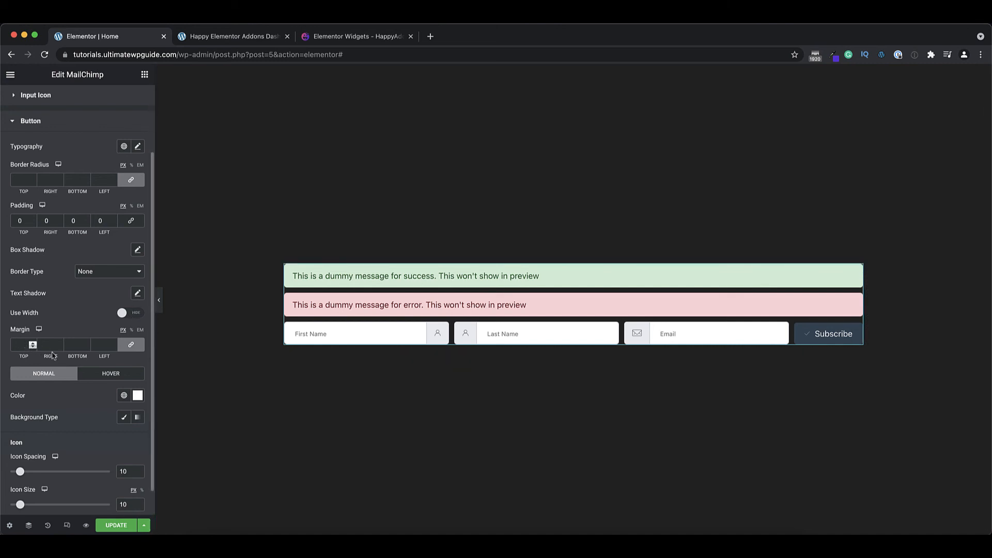
scroll(82, 372, down, 1)
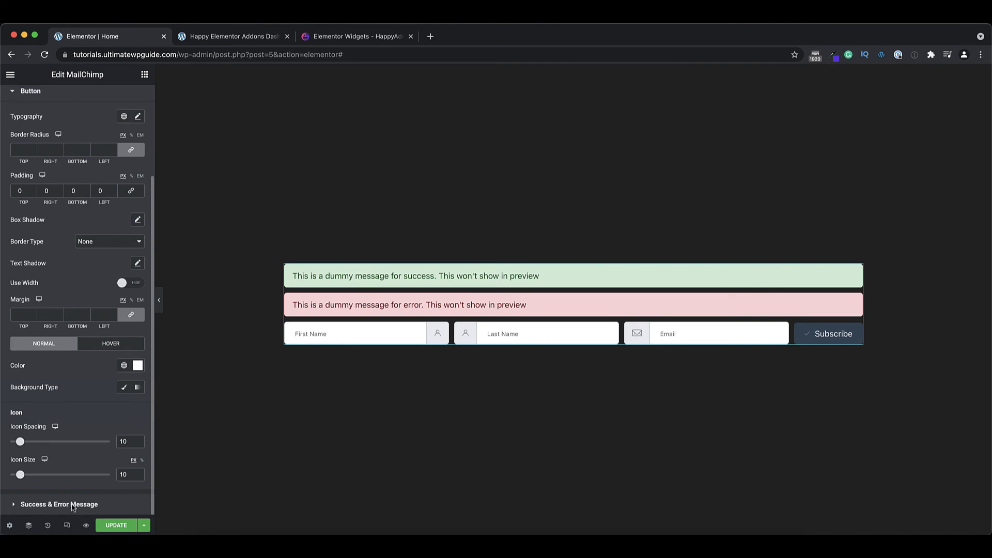
click(73, 506)
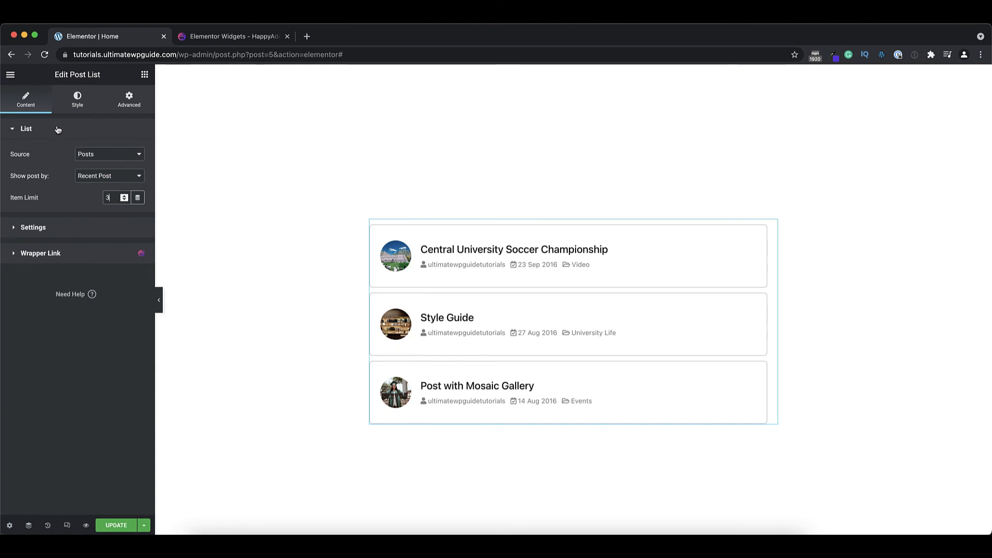
Check the Post List's source and Show post by options, and set the item limit to 5
click(109, 155)
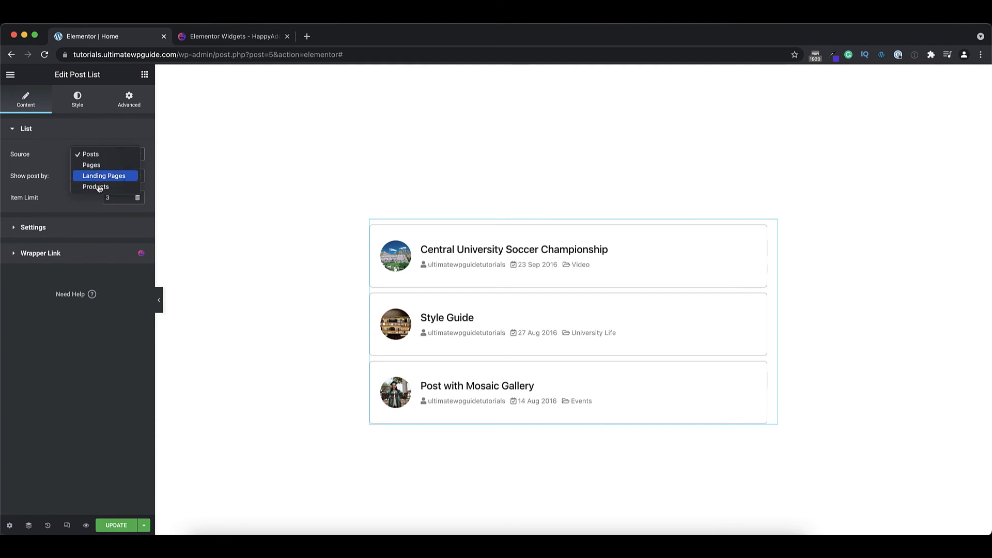
click(51, 157)
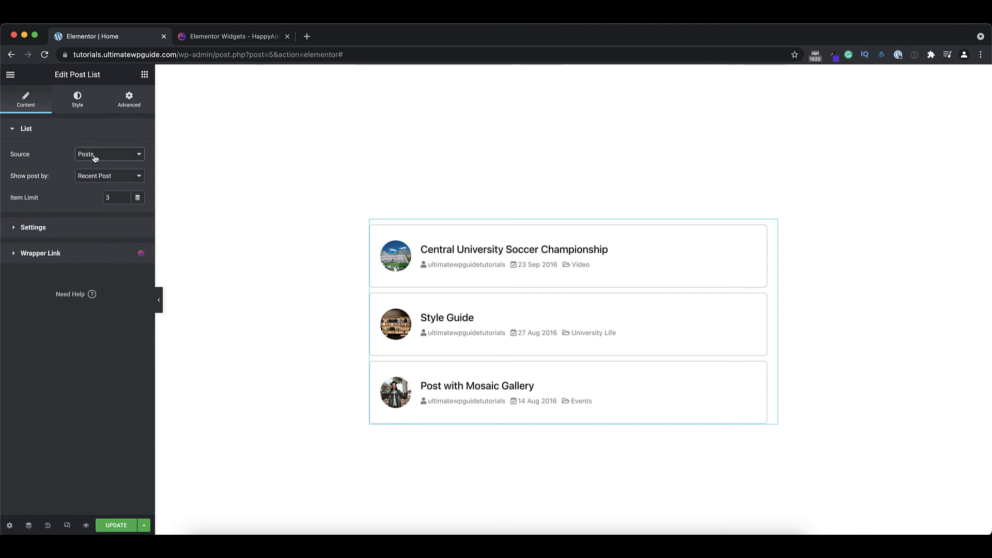
click(130, 181)
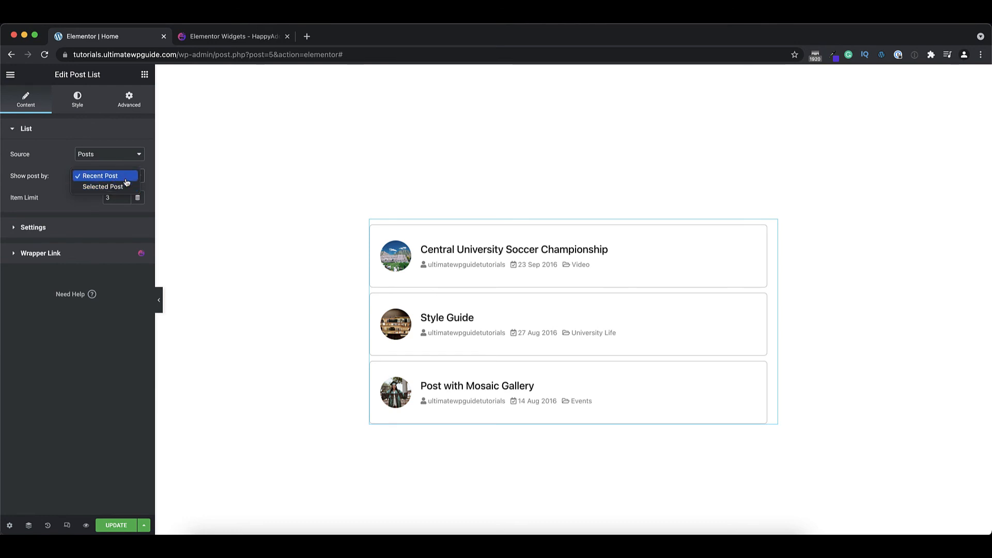
click(61, 166)
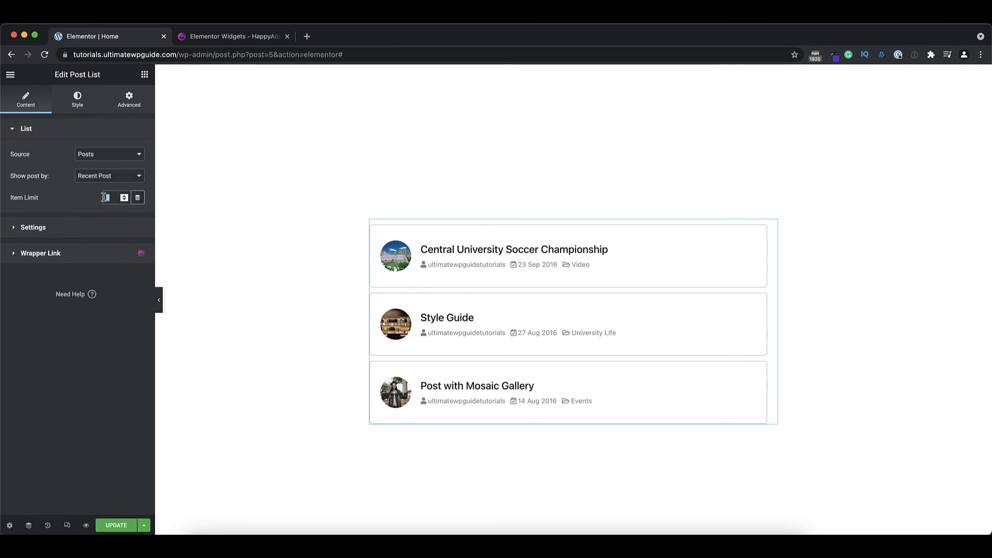
text(5)
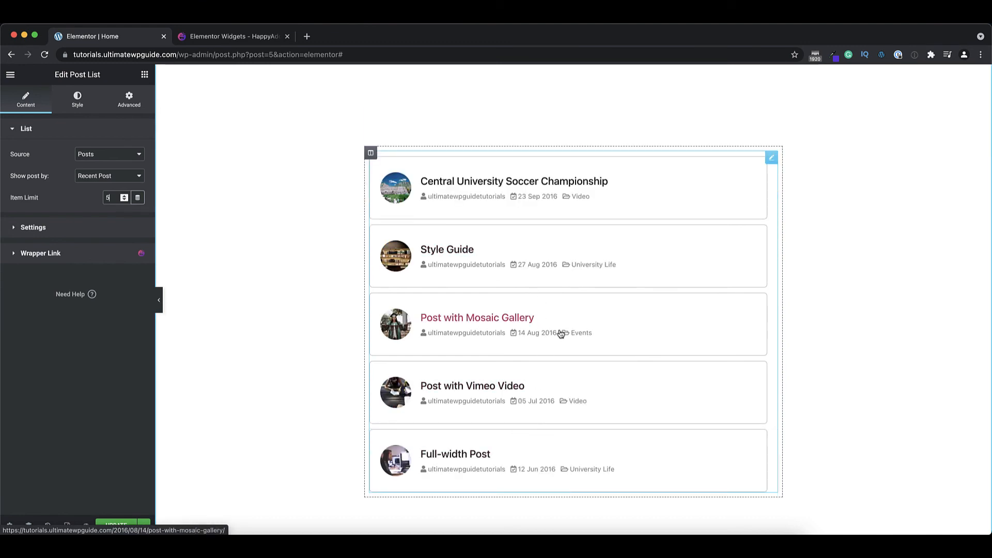
Open the Post List's general settings and try the top image position before returning it to the left
click(82, 228)
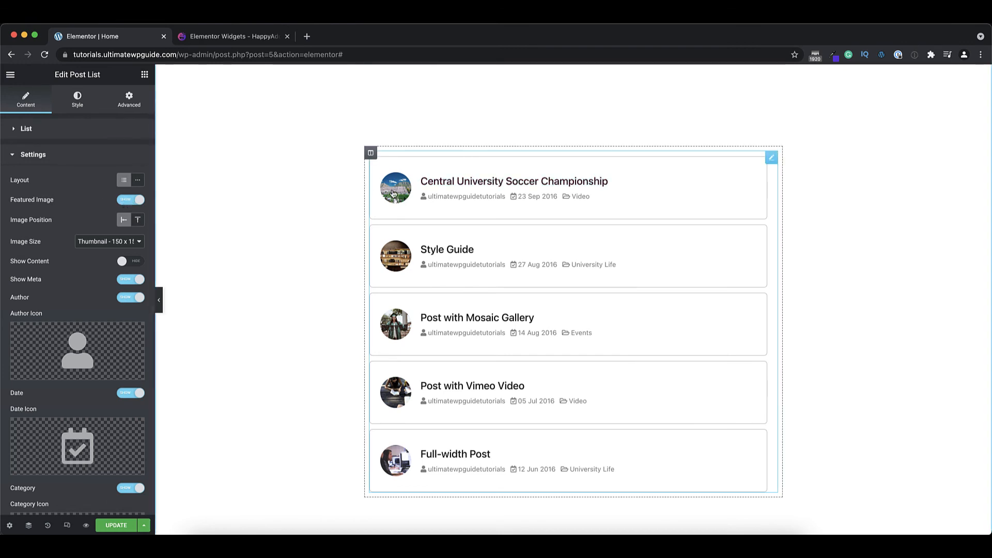
click(138, 221)
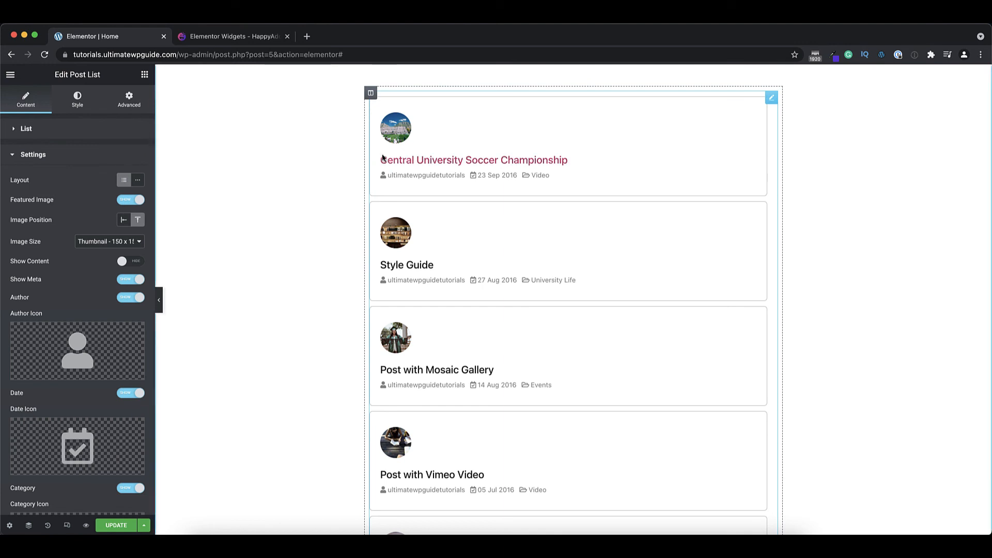
click(124, 223)
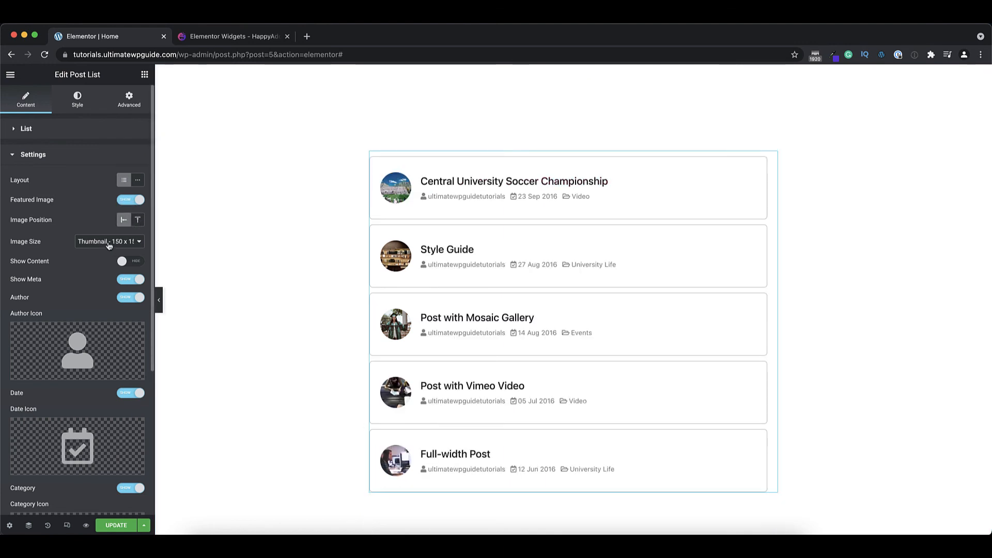
Try showing the post content and hiding the meta, and switch both back to their original state
click(132, 262)
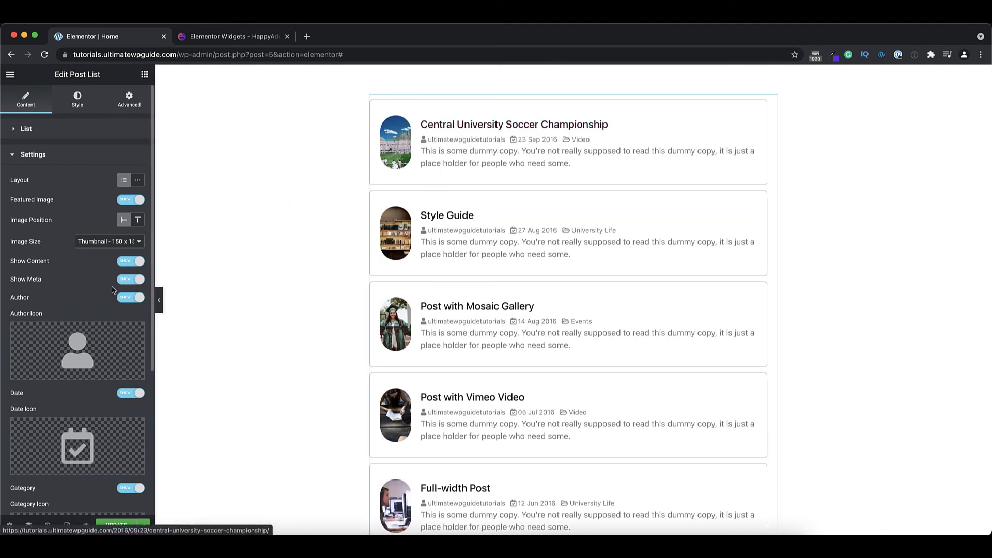
click(137, 280)
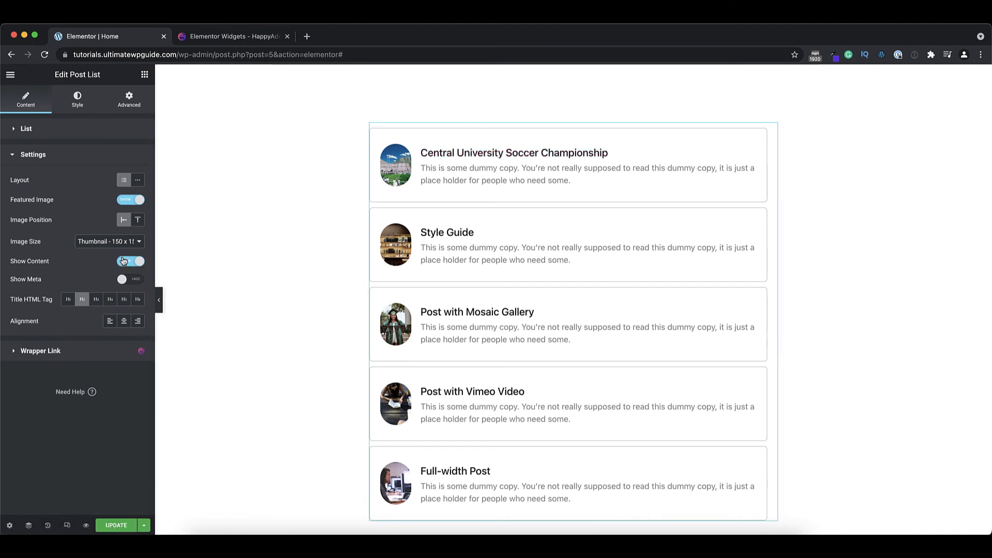
click(130, 262)
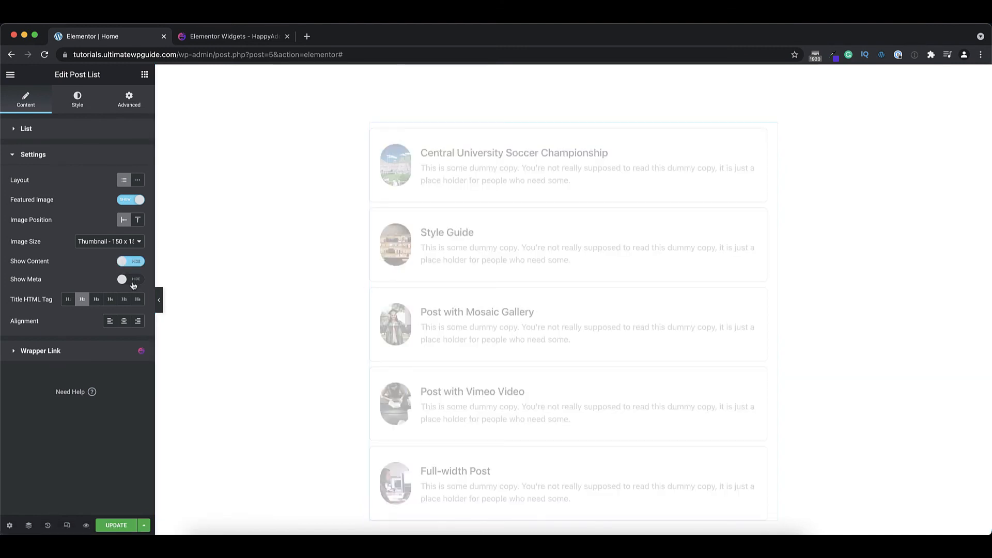
click(133, 280)
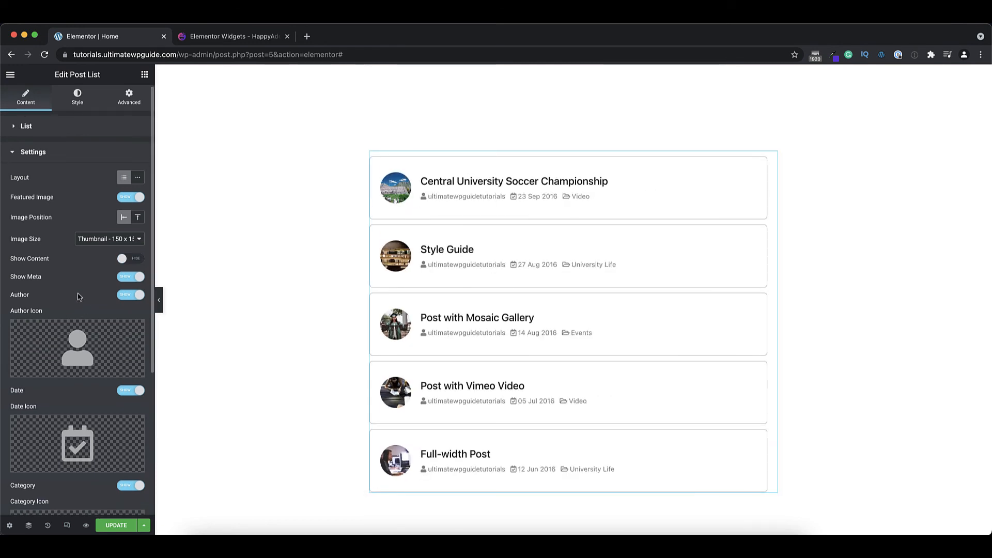
Look through the author, date and category icon settings, the meta position, the title HTML tag and the alignment options
scroll(79, 297, down, 3)
mouse_move(78, 239)
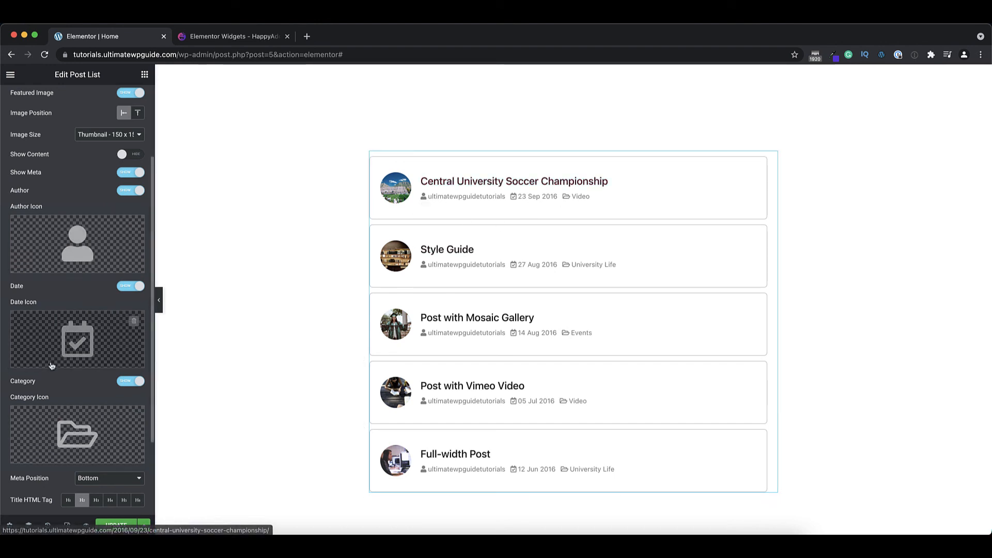
scroll(89, 353, down, 2)
mouse_move(89, 353)
scroll(89, 353, down, 1)
scroll(89, 353, up, 2)
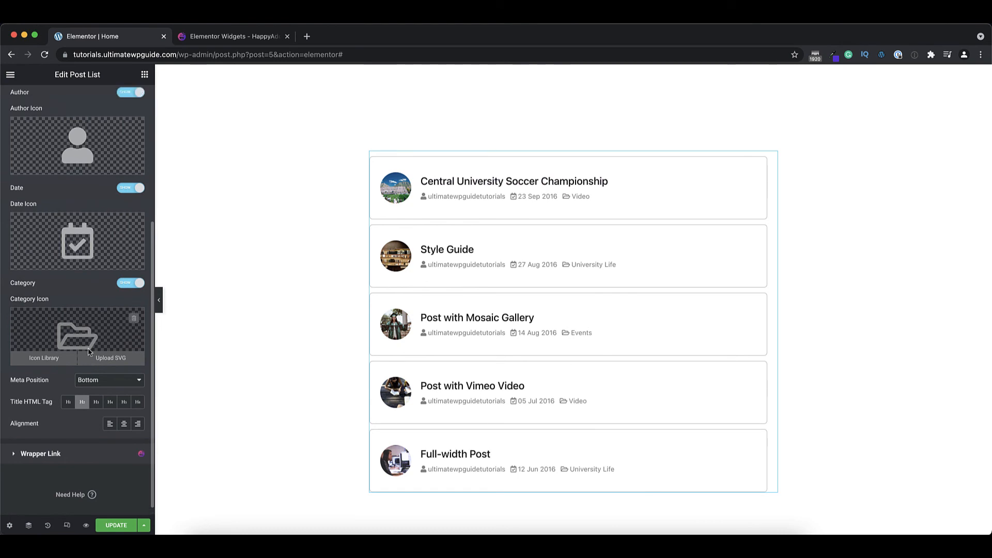
scroll(89, 353, down, 2)
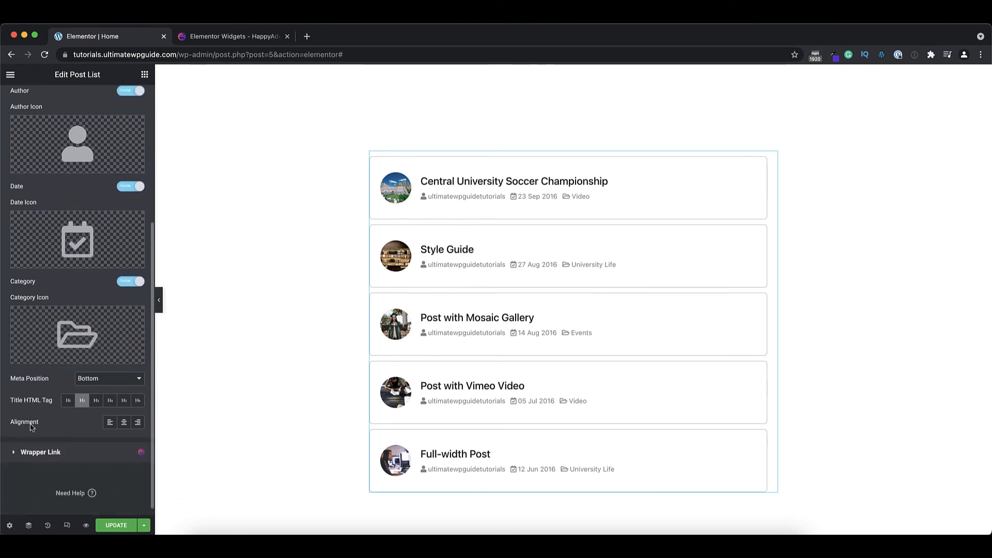
Try center and right alignment for the post list items, and return them to left alignment
click(125, 423)
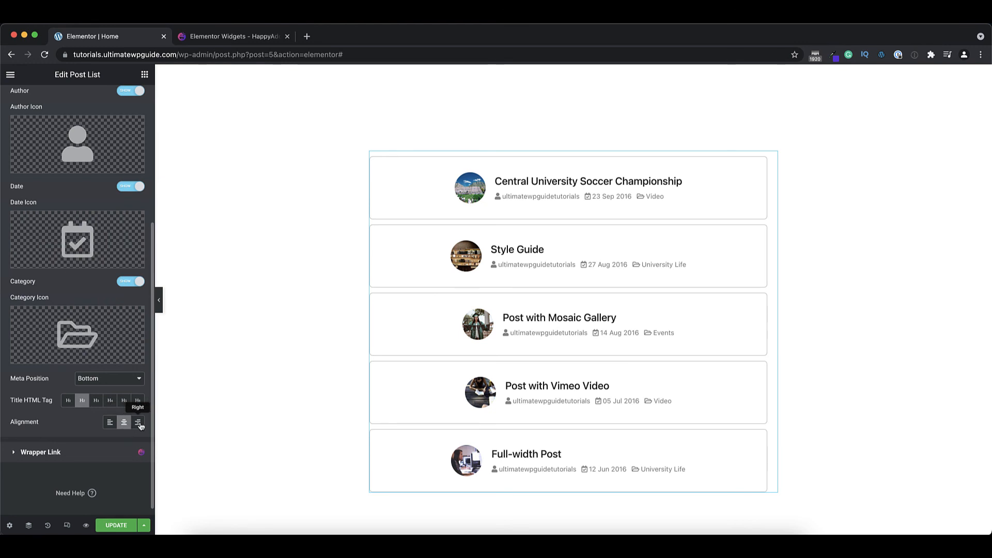
click(138, 424)
click(108, 424)
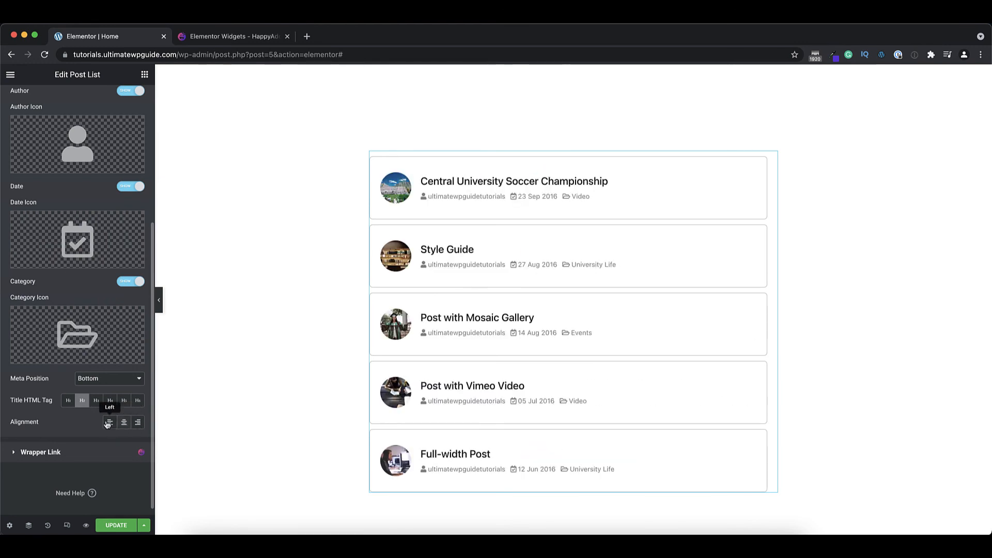
scroll(109, 408, up, 5)
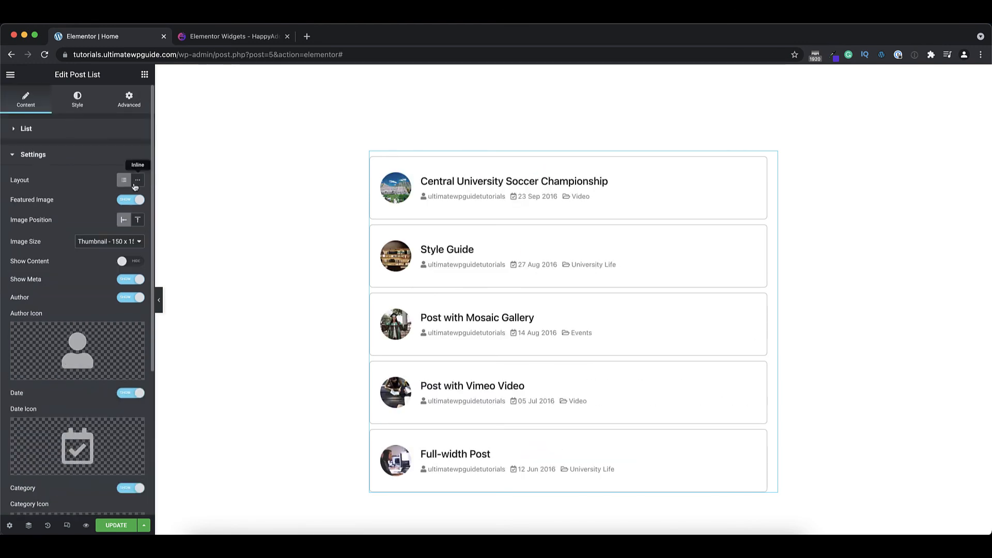
Examine the Post List's list style settings, including margin, padding, background type, box shadow, border and border radius
click(79, 107)
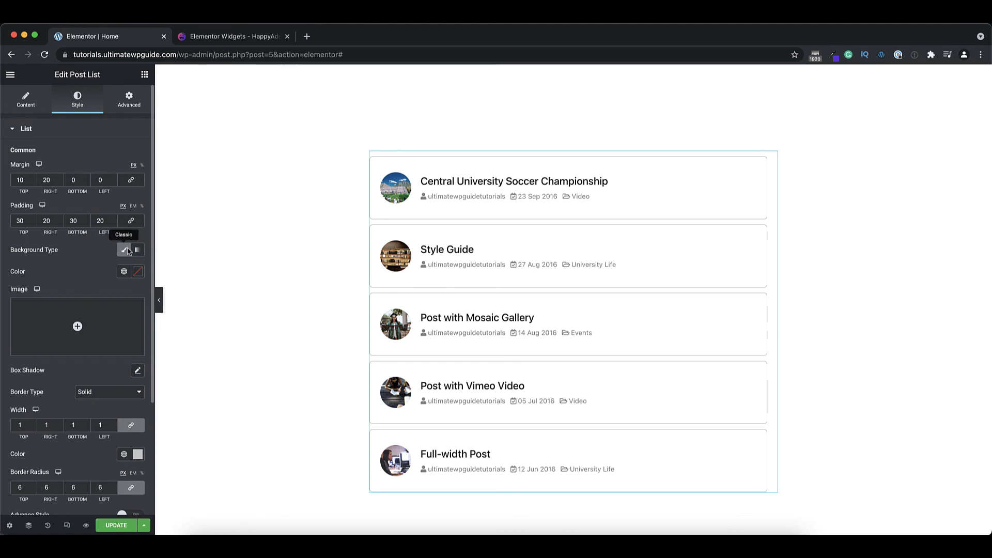
scroll(90, 279, down, 1)
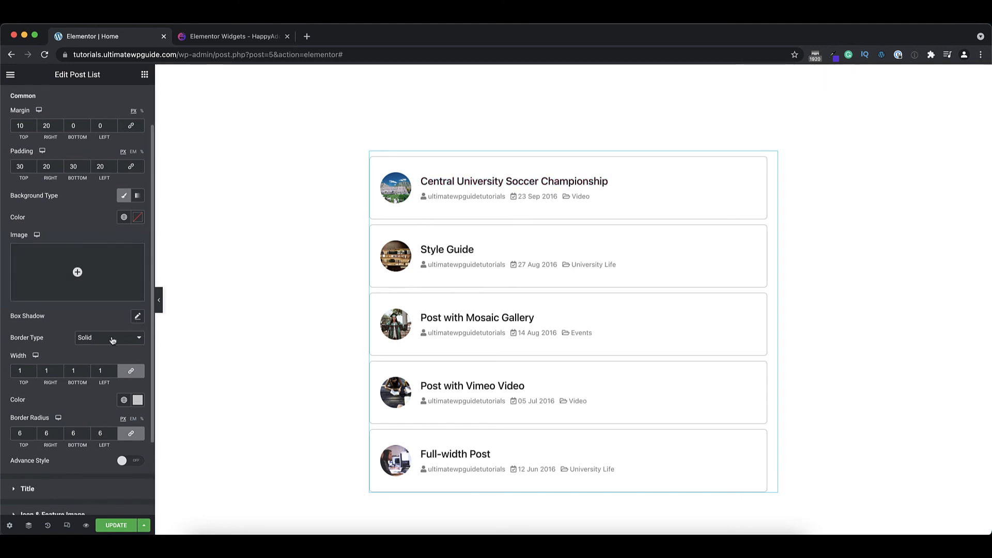
scroll(112, 339, down, 3)
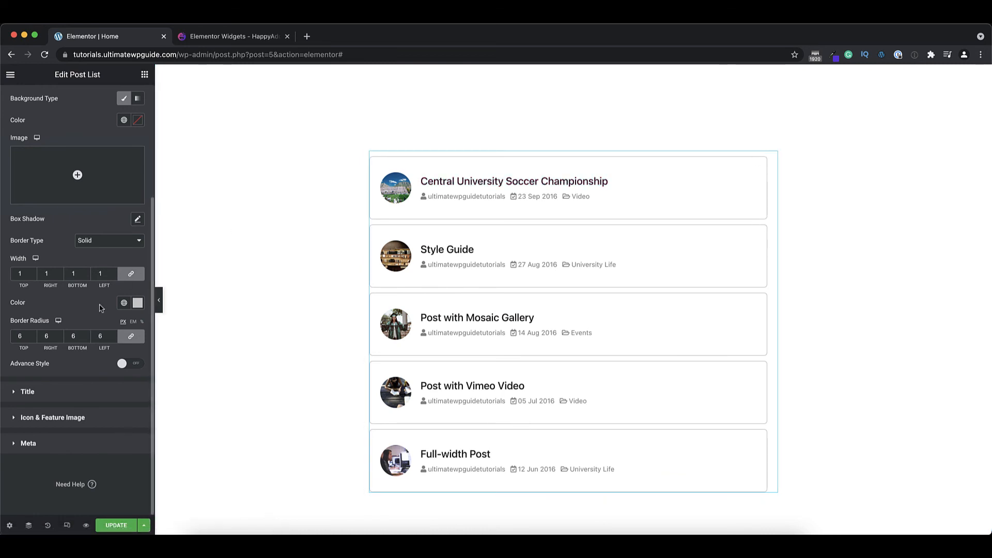
Try a border radius of 0 on the Post List items, and set it to 8 px on all corners
drag(25, 336, 15, 336)
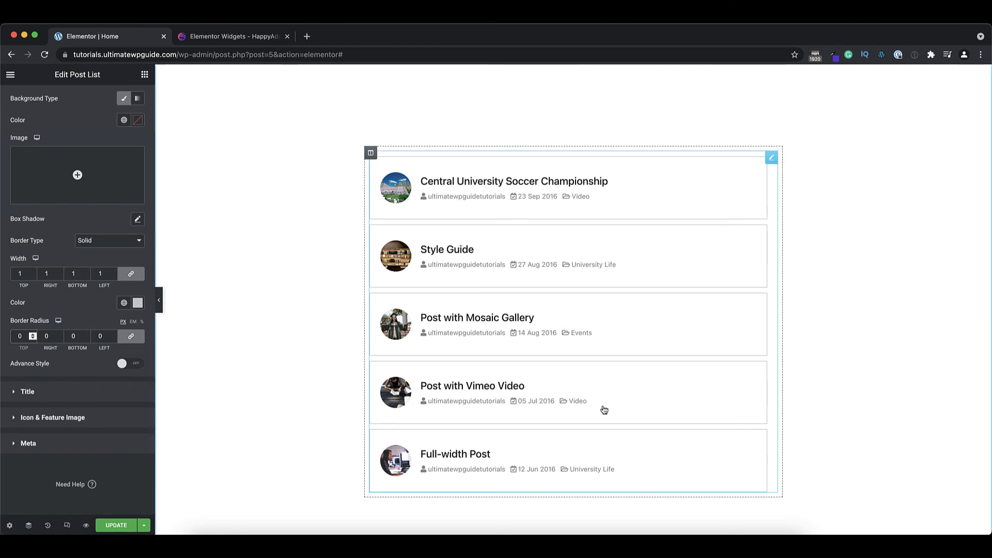
double_click(21, 336)
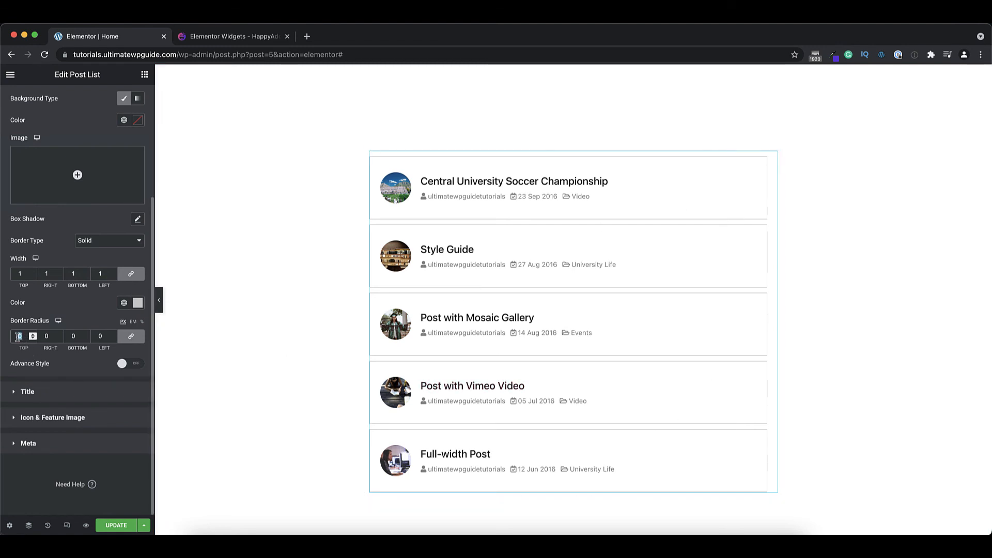
text(8)
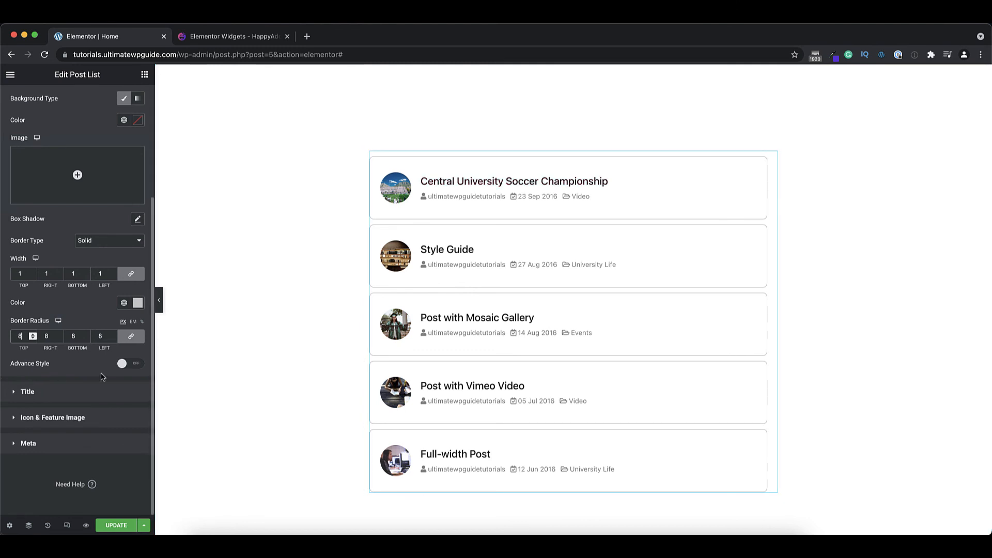
Turn on the list's Advance Style to view the first and last item options, and turn it back off
click(125, 365)
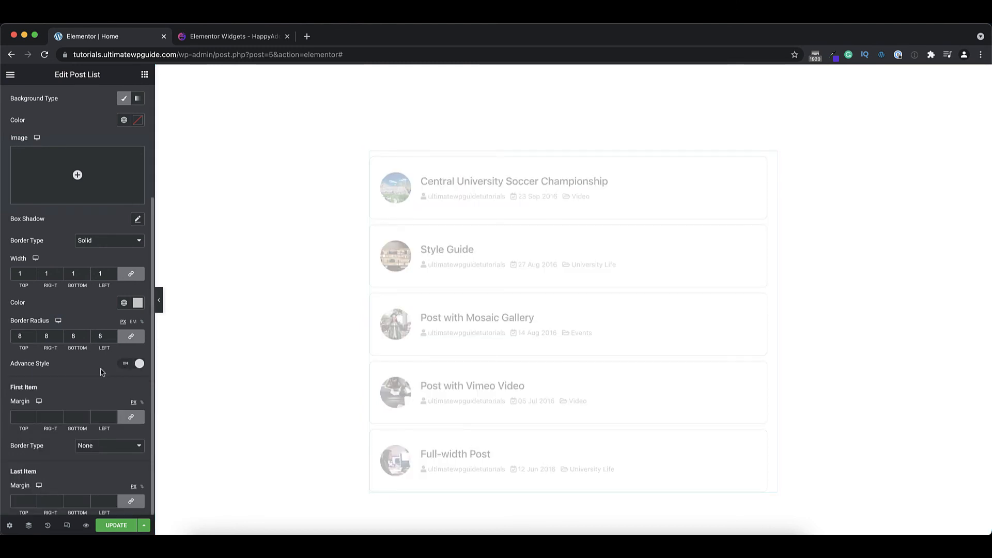
scroll(96, 373, down, 1)
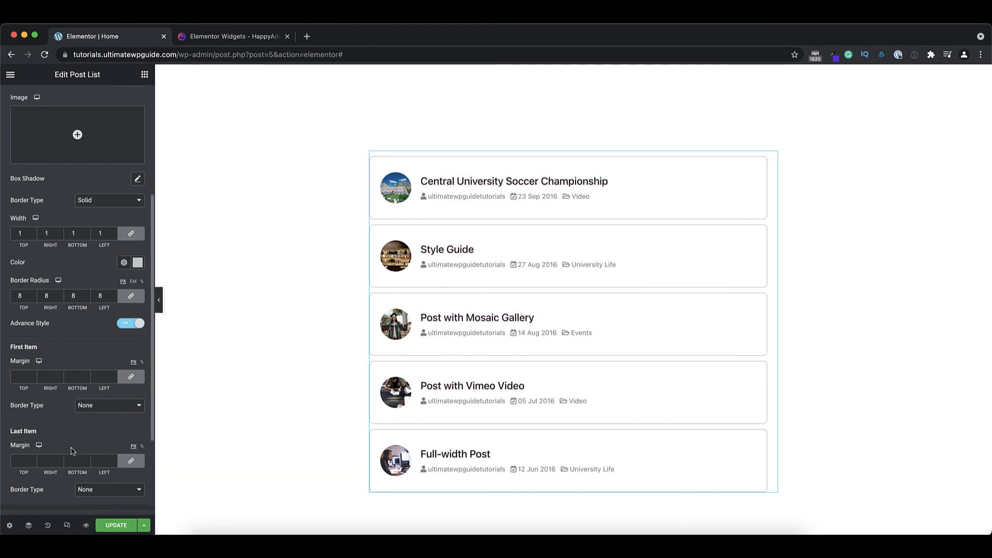
click(127, 324)
Look at the Post List title's typography and its normal and hover colour settings
click(50, 355)
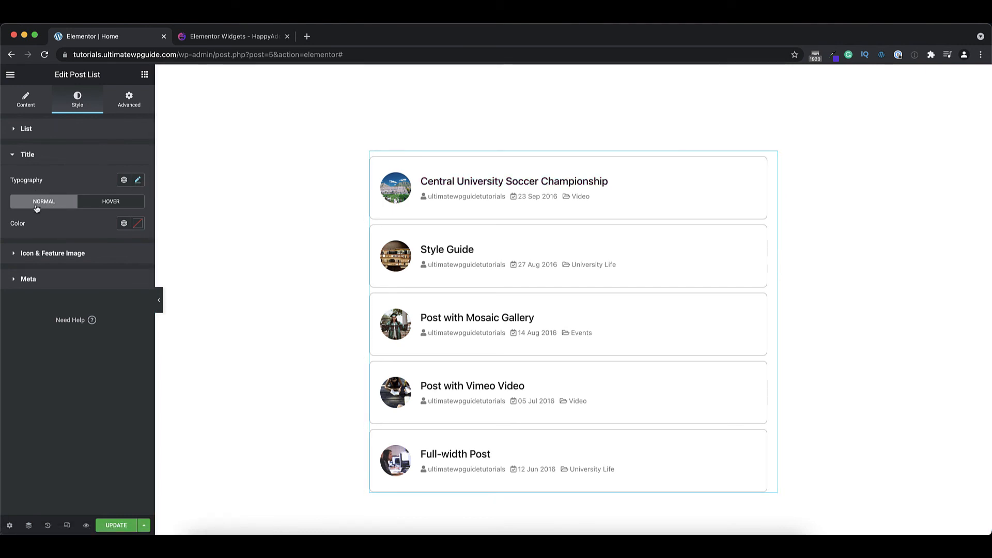
click(110, 201)
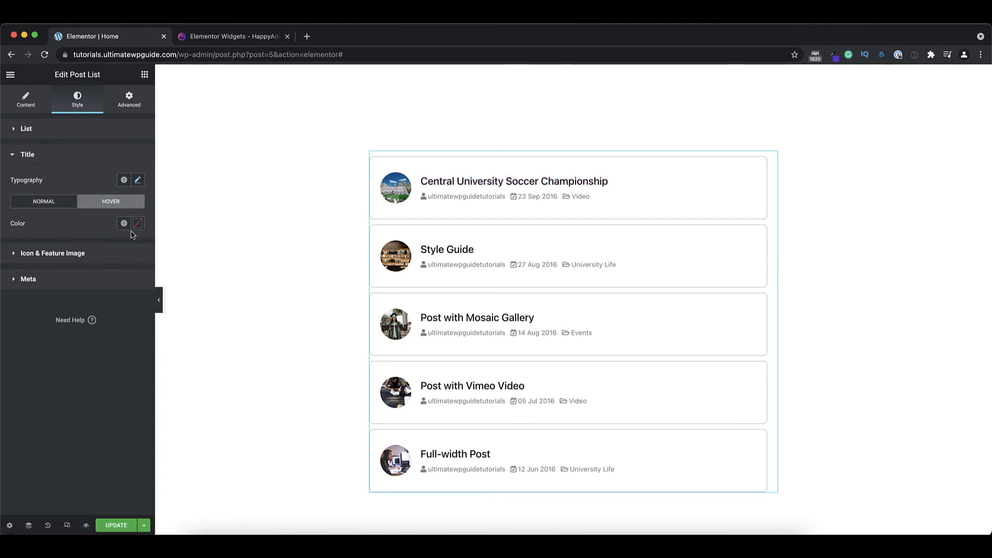
click(44, 202)
Try a border radius of 0 on the Post List's feature images, and restore it to 100 px
click(47, 254)
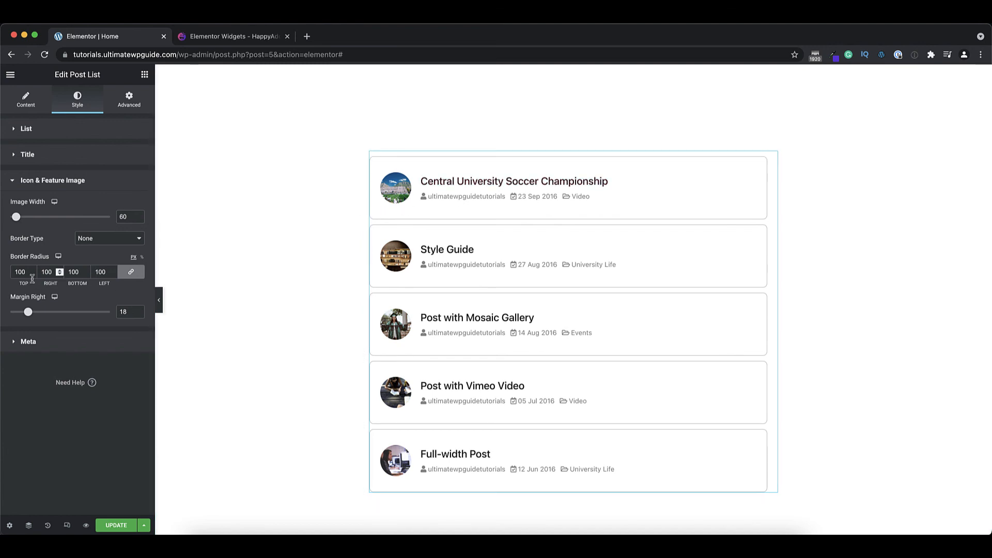
drag(26, 273, 16, 273)
text(0)
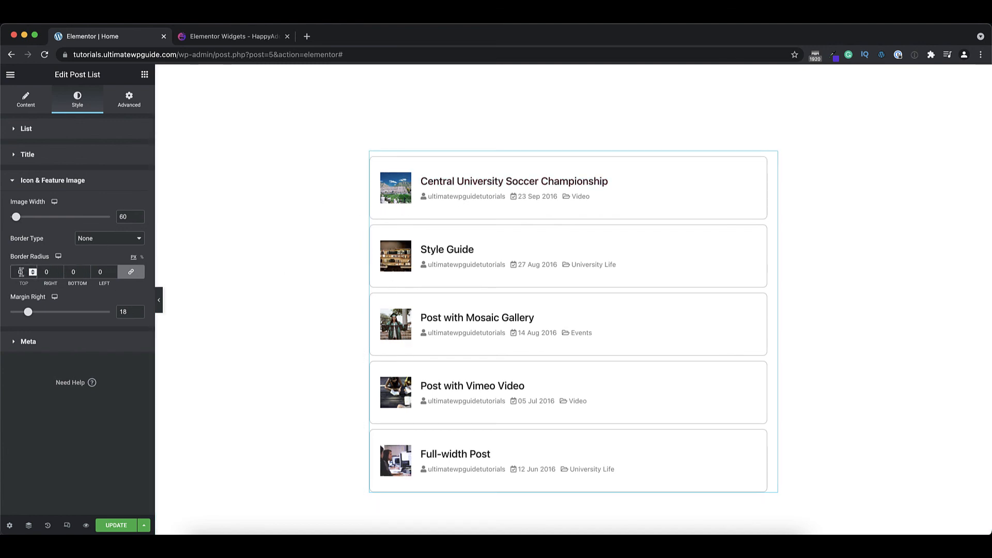
drag(21, 273, 16, 272)
text(100)
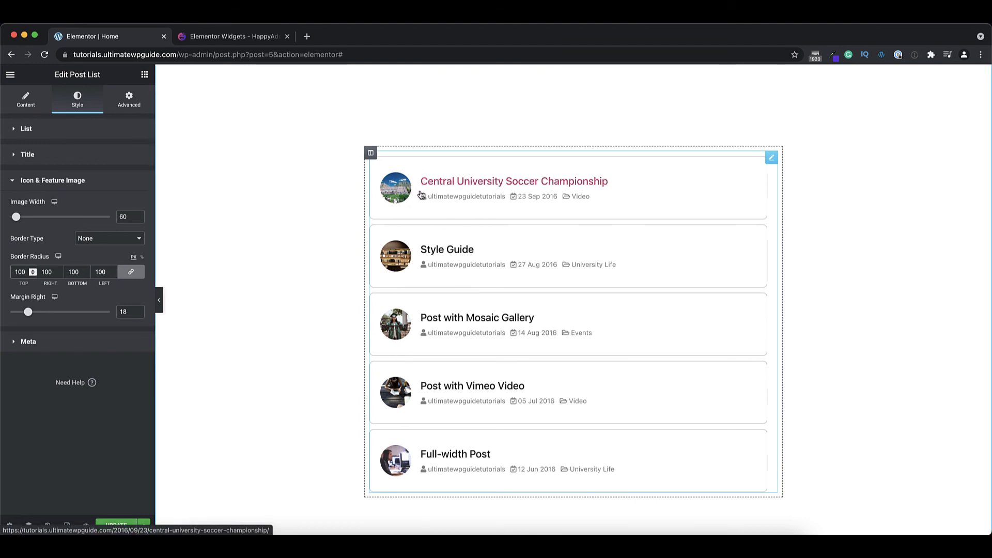
Set the post meta's space between to 10 and the meta icon's space between to 8, after trying 15
click(47, 343)
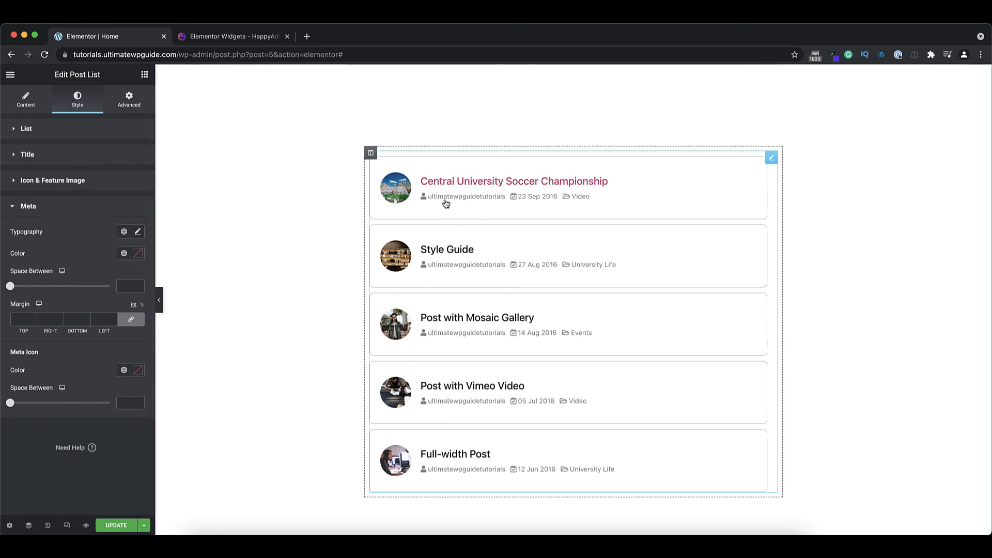
click(126, 286)
text(10)
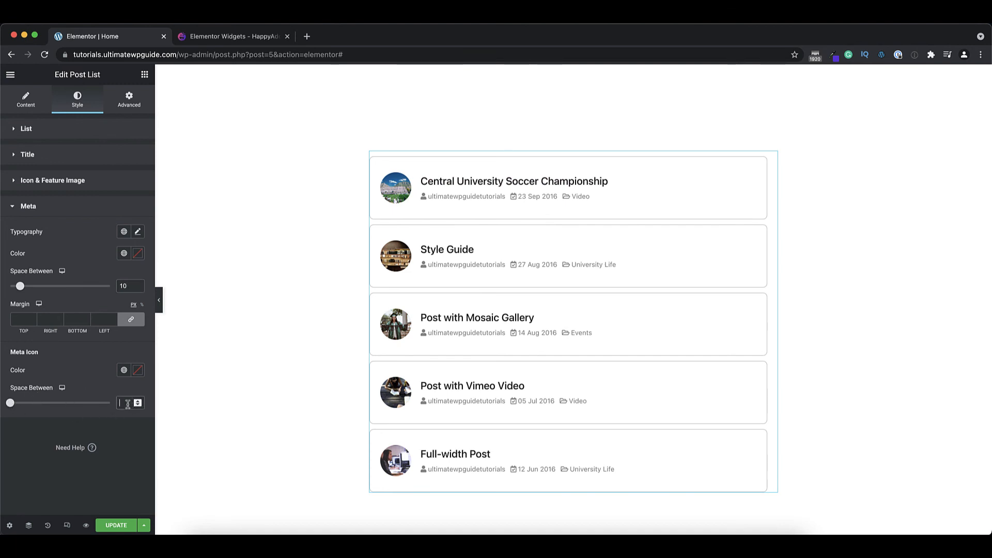
text(15)
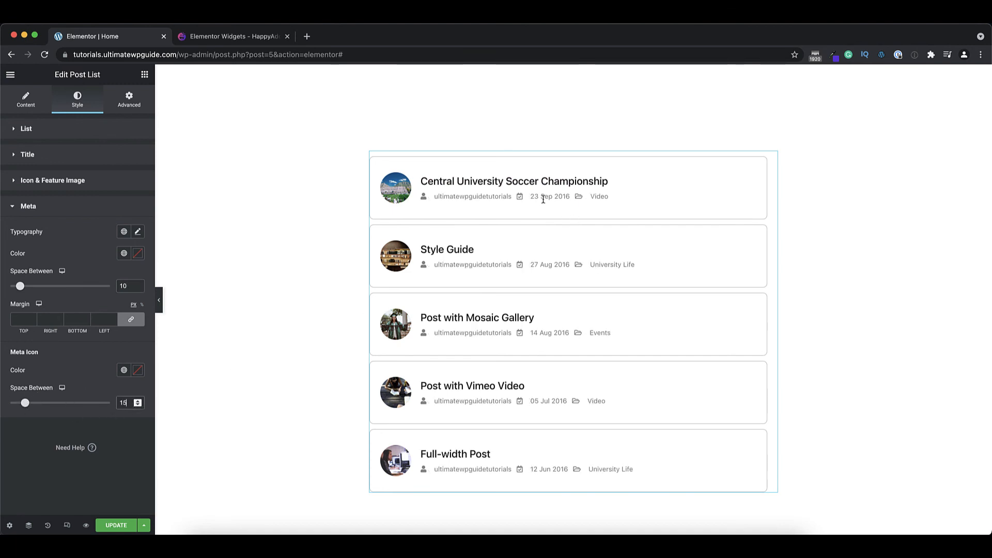
drag(129, 403, 117, 403)
text(8)
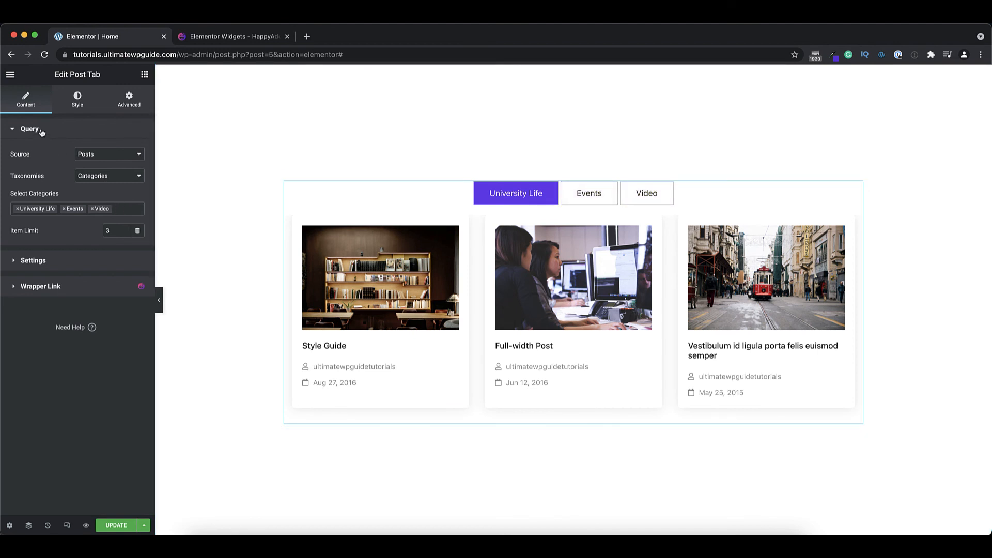
Examine the Post Tab's query options, including the source, taxonomies, selected categories and item limit
click(97, 155)
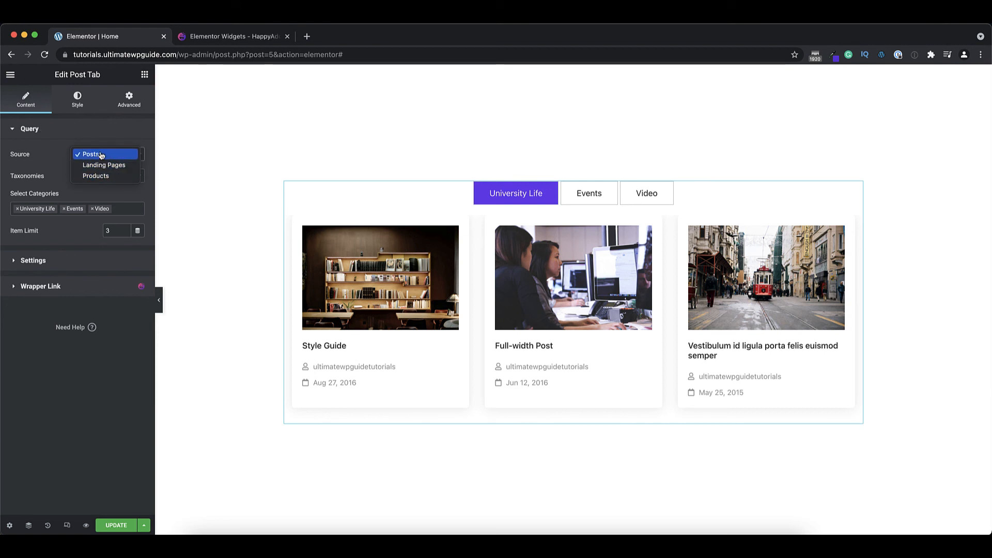
click(52, 151)
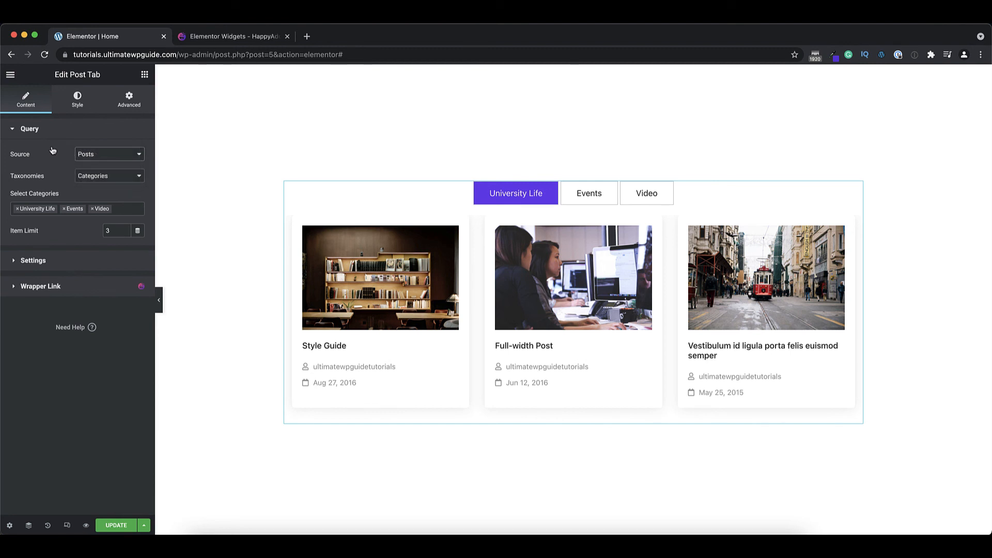
click(113, 179)
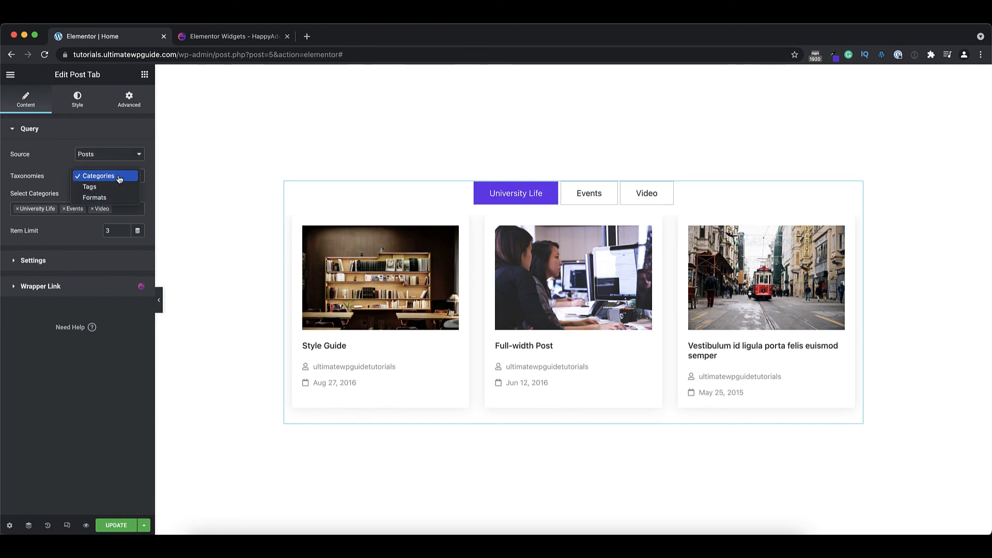
click(55, 163)
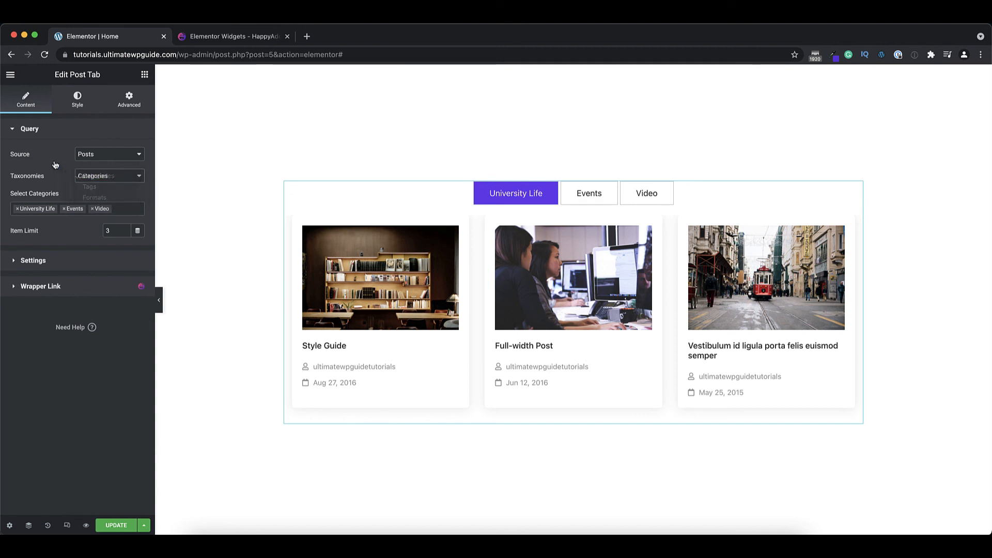
click(118, 209)
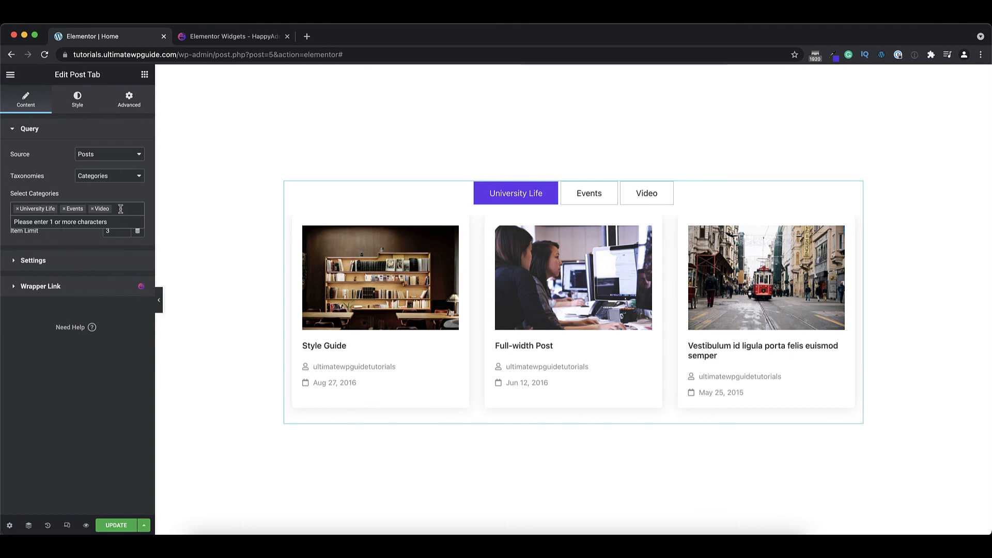
click(93, 193)
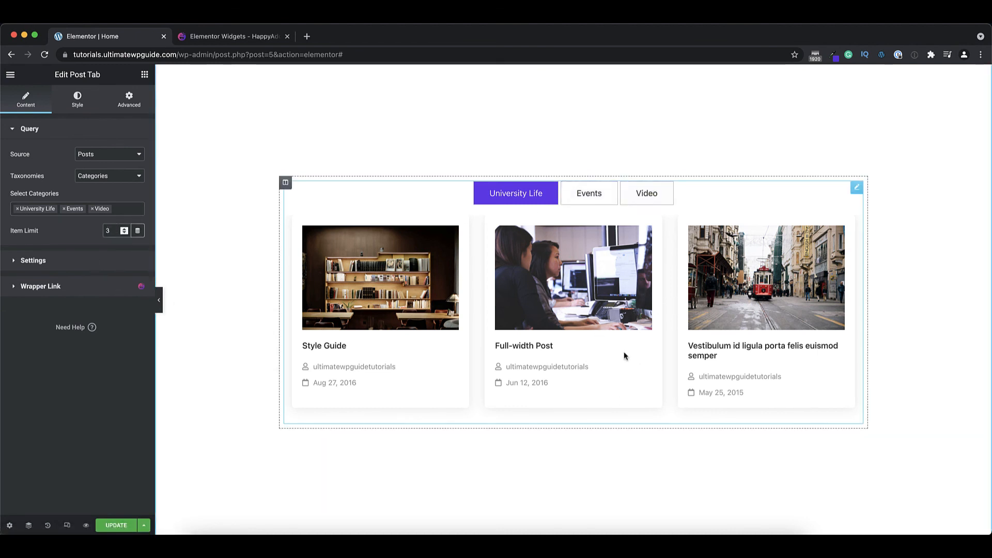
scroll(606, 353, down, 1)
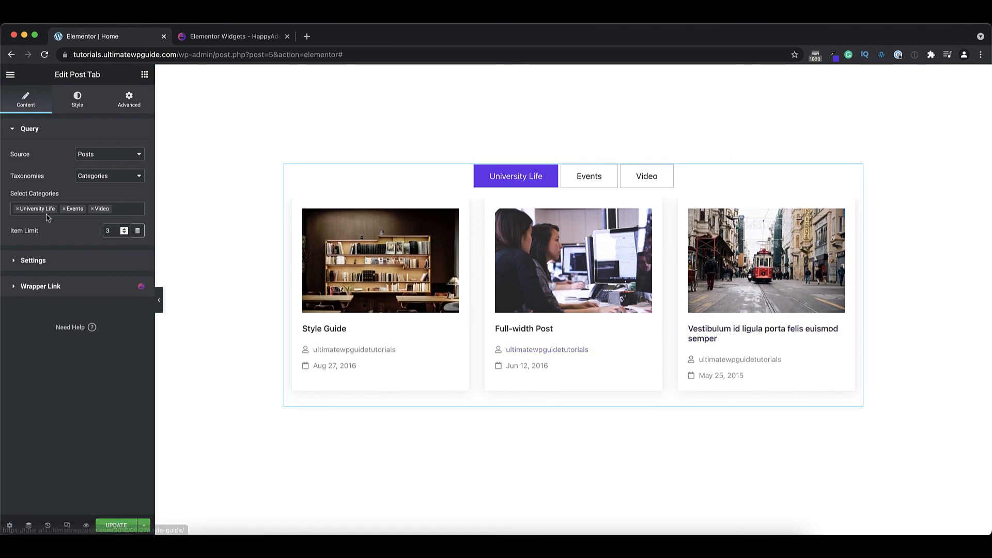
Look through the column count choices in the Post Tab's settings
click(33, 261)
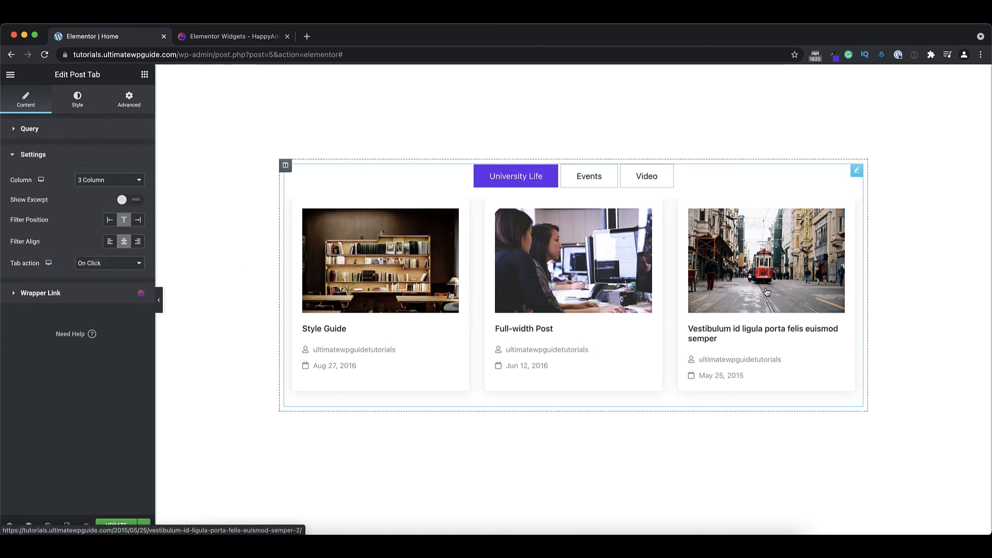
click(109, 181)
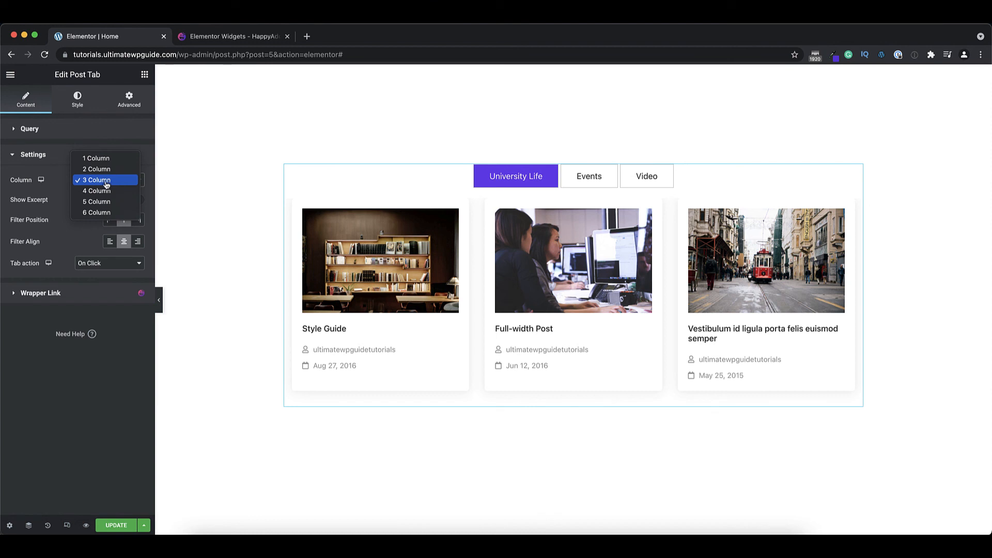
click(57, 213)
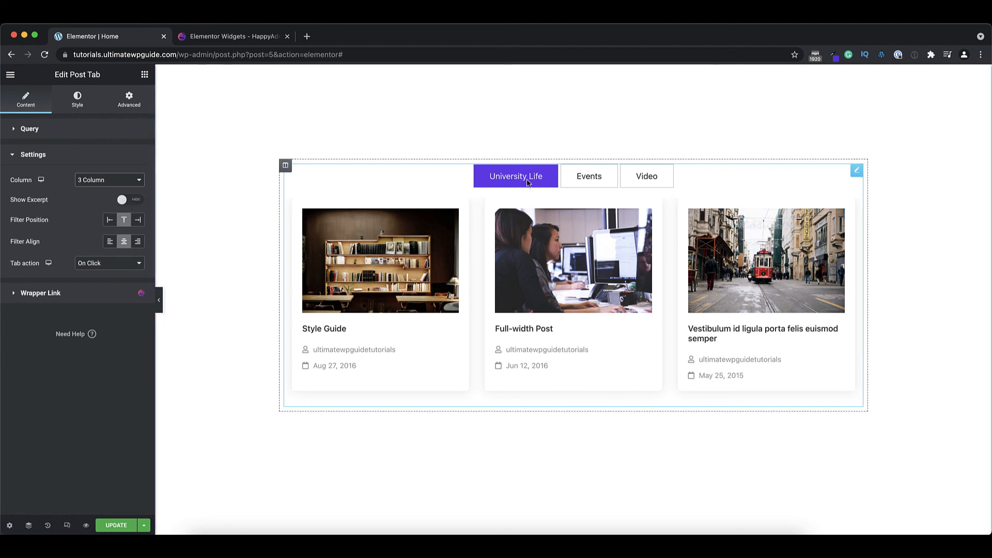
Try the left filter position for the Post Tab, return it to top, and check the tab action options
click(109, 222)
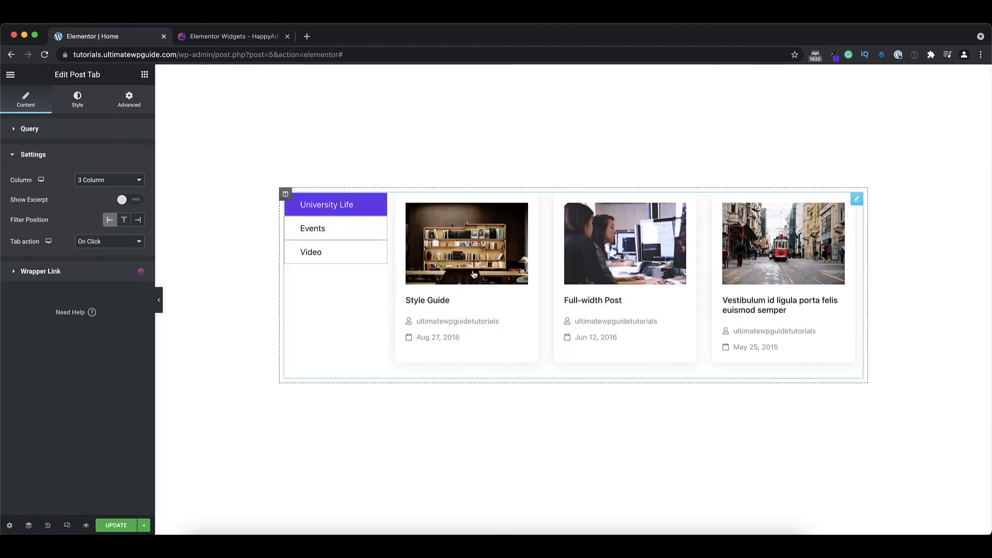
click(124, 219)
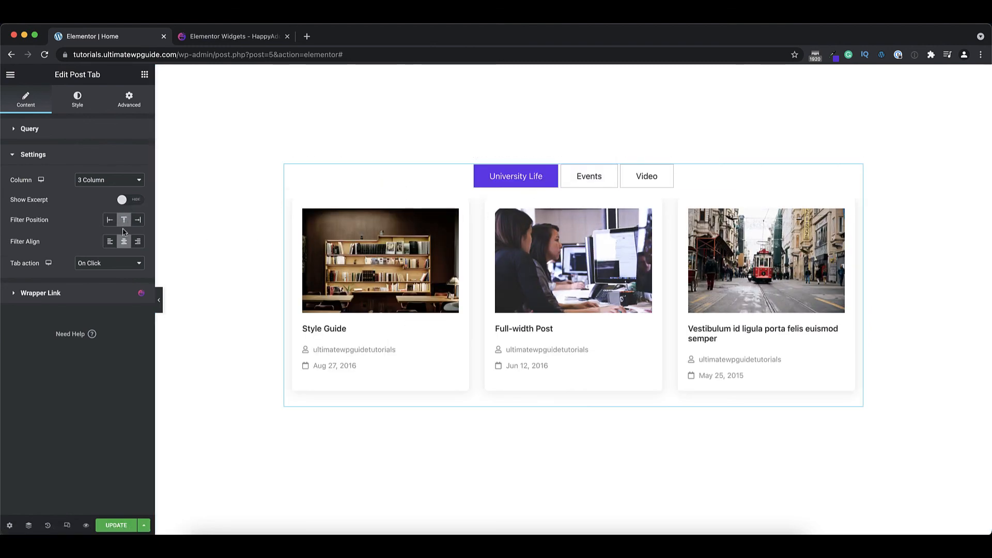
click(101, 264)
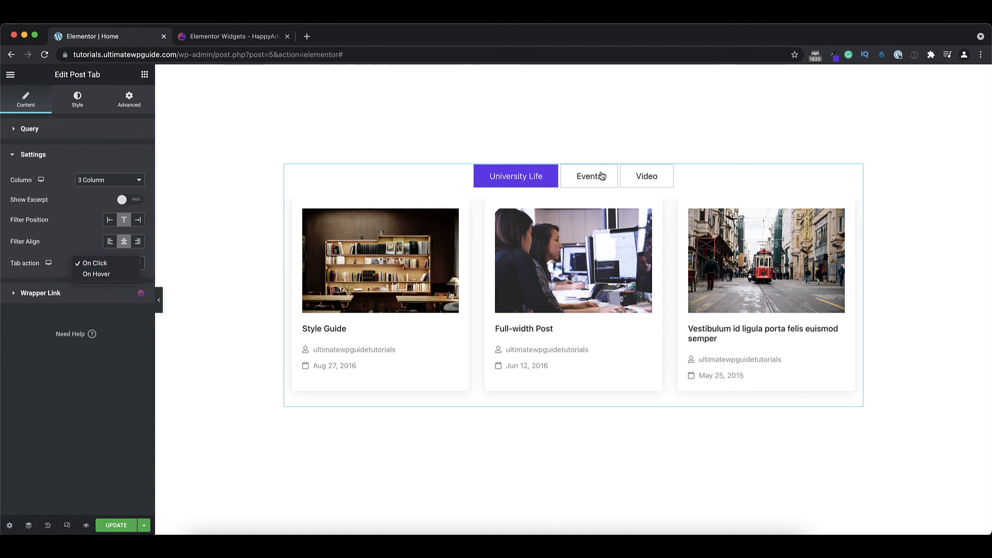
click(79, 242)
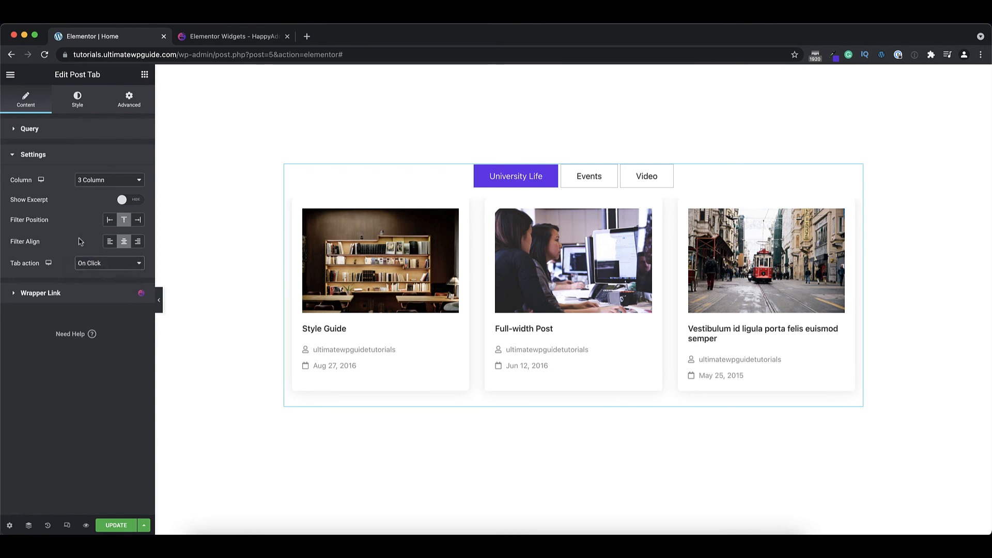
Examine the Post Tab's tab and column style settings, including spacing, the tab items' normal and hover colours, typography and borders
click(79, 104)
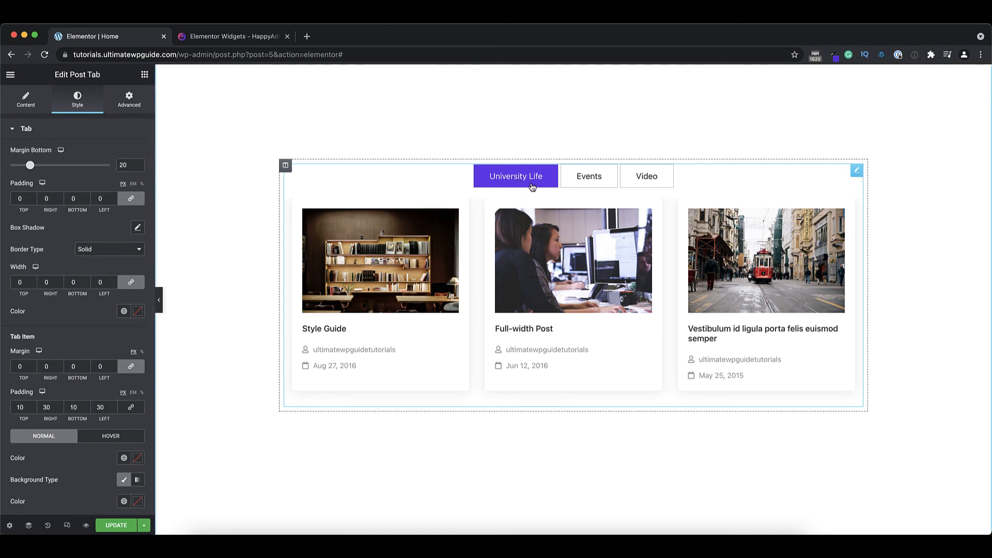
scroll(67, 320, down, 4)
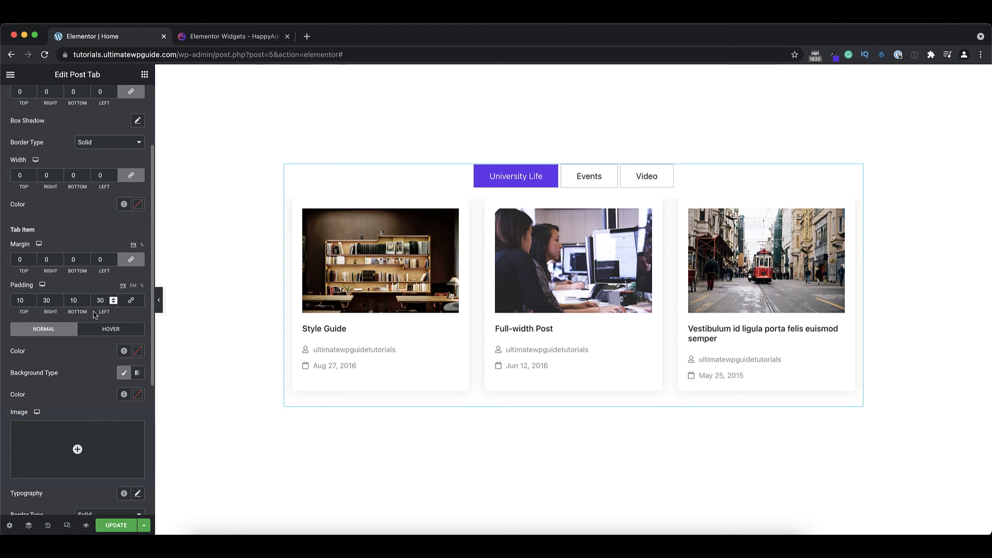
scroll(95, 314, down, 3)
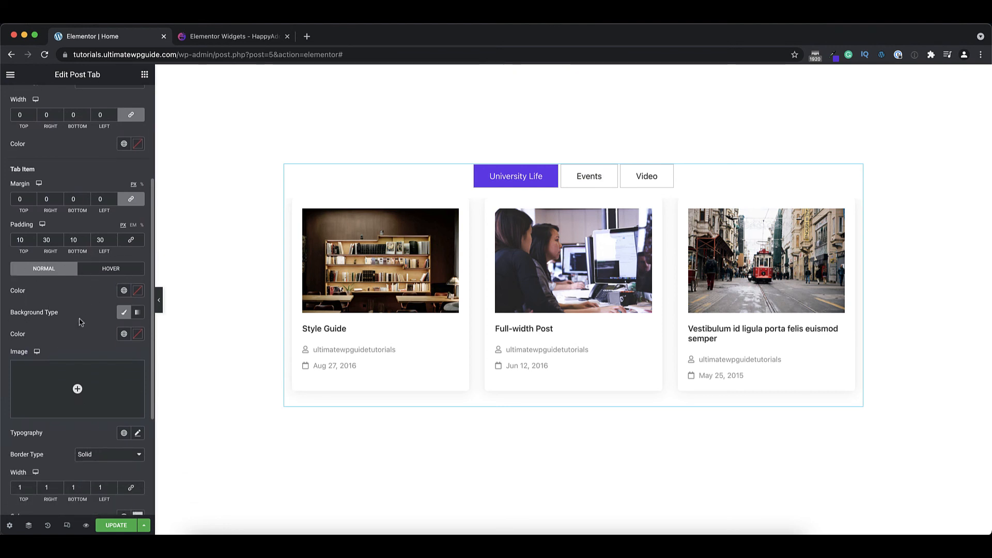
click(103, 269)
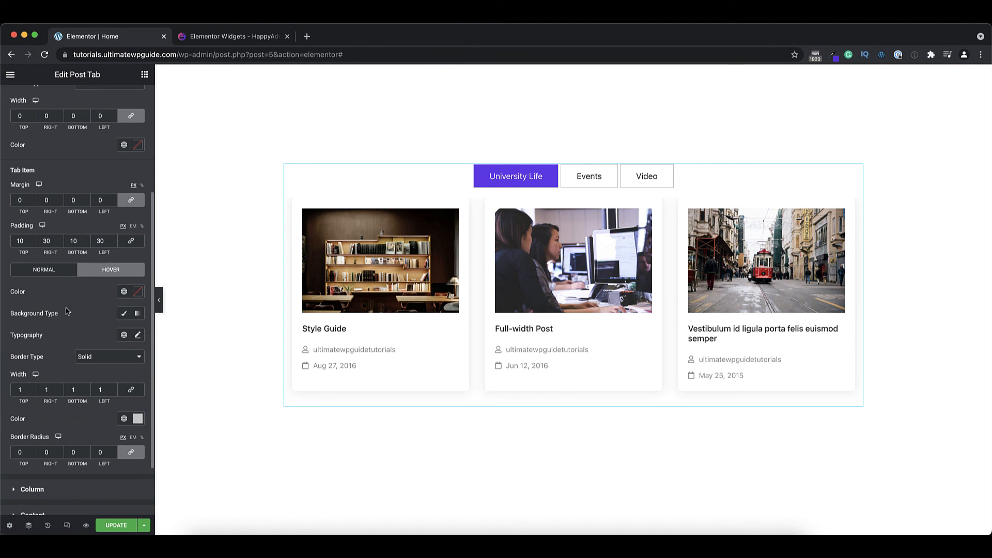
click(39, 272)
scroll(52, 290, down, 3)
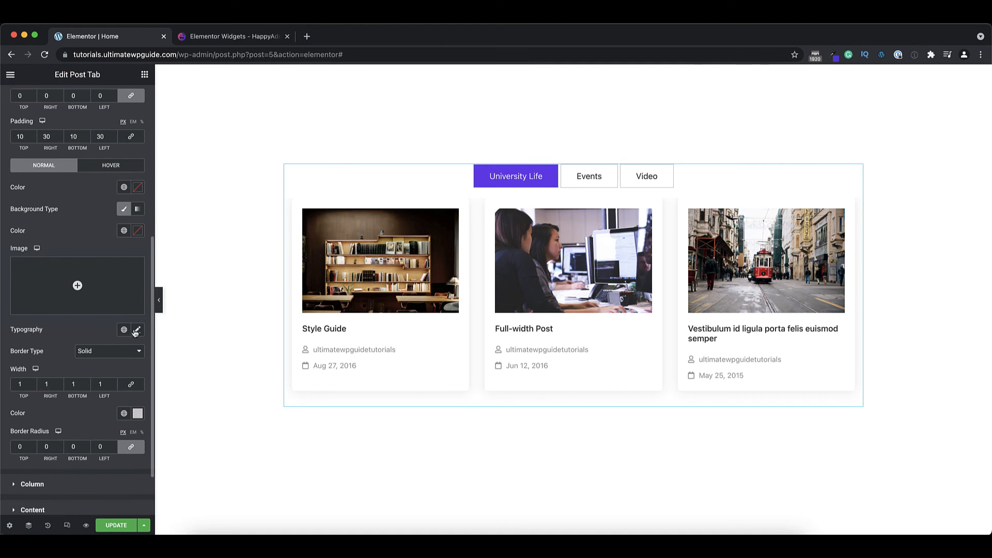
scroll(88, 360, down, 1)
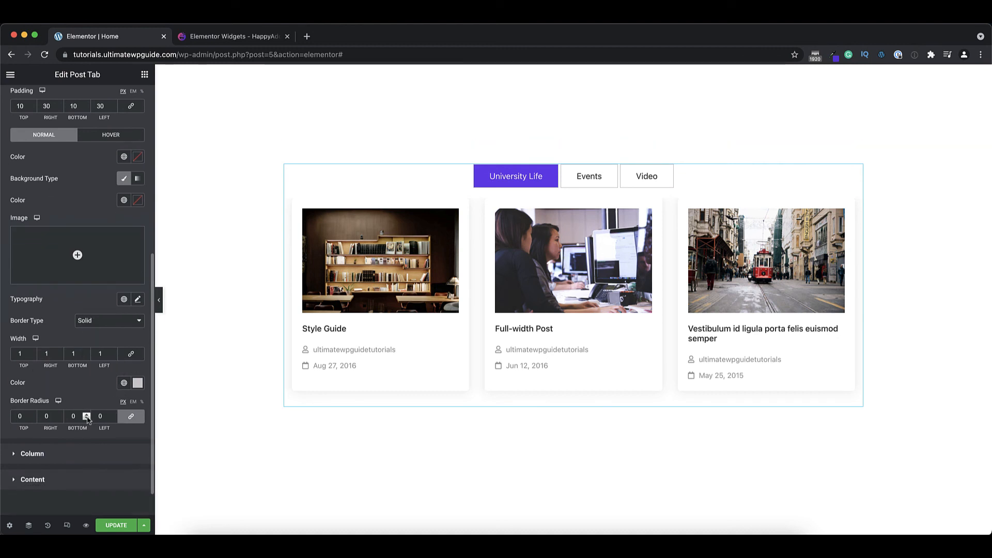
scroll(87, 419, down, 1)
click(55, 422)
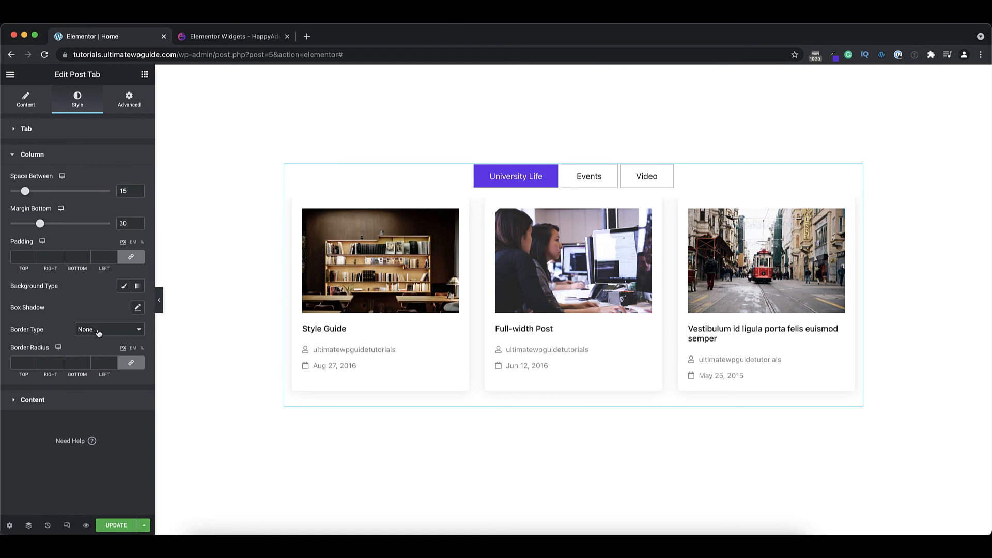
Examine the Post Tab's content style settings for the image, title and meta, including the title's normal and hover colours
click(66, 404)
scroll(89, 208, down, 1)
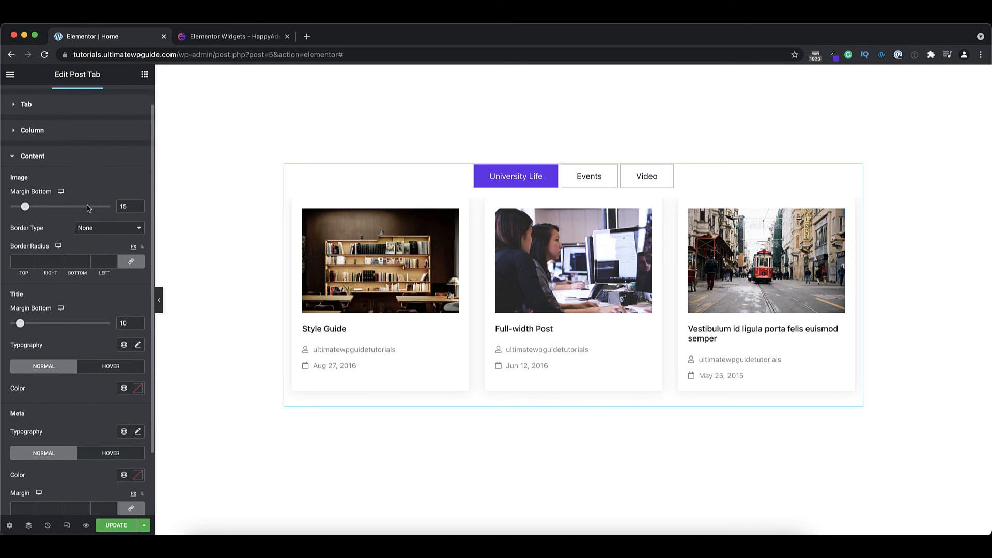
scroll(89, 208, down, 1)
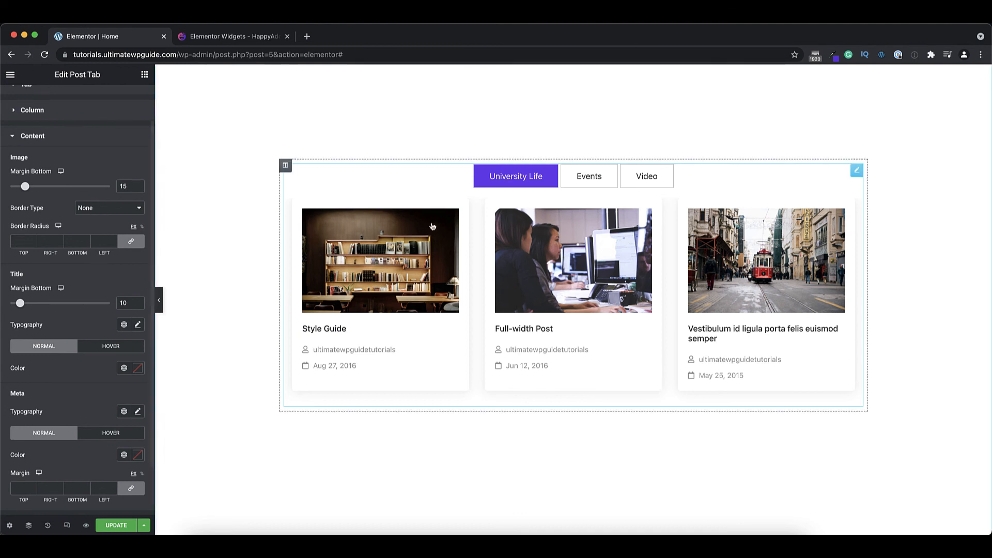
scroll(88, 277, down, 3)
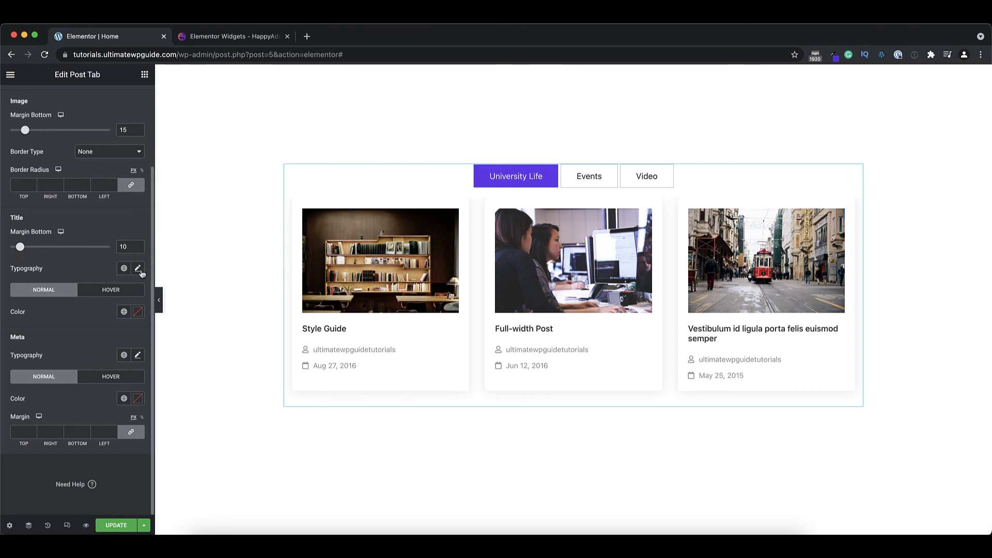
click(101, 292)
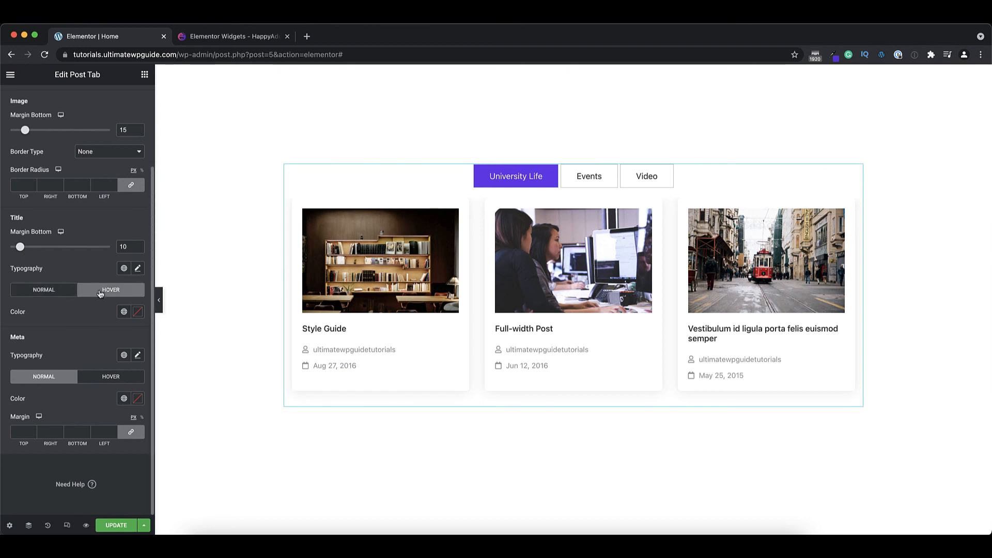
click(58, 295)
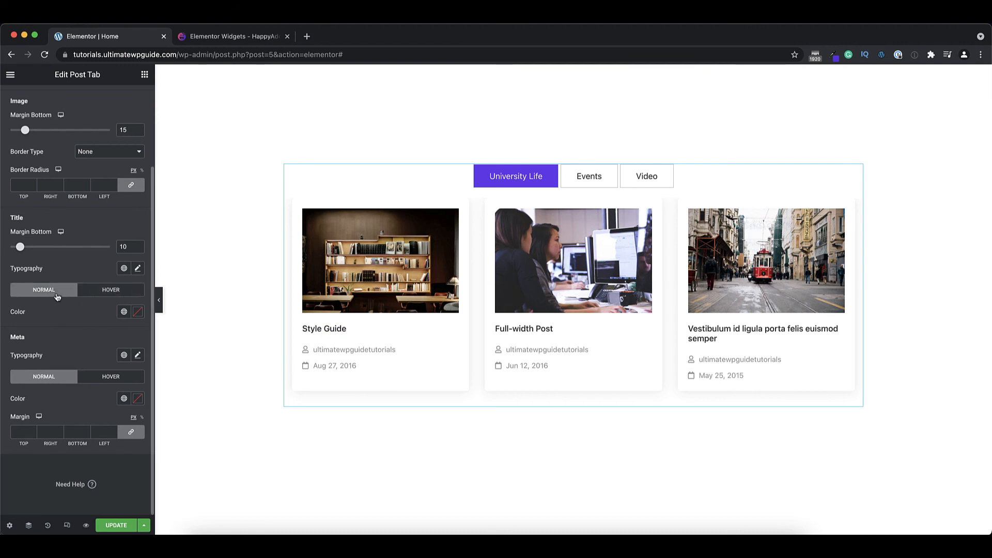
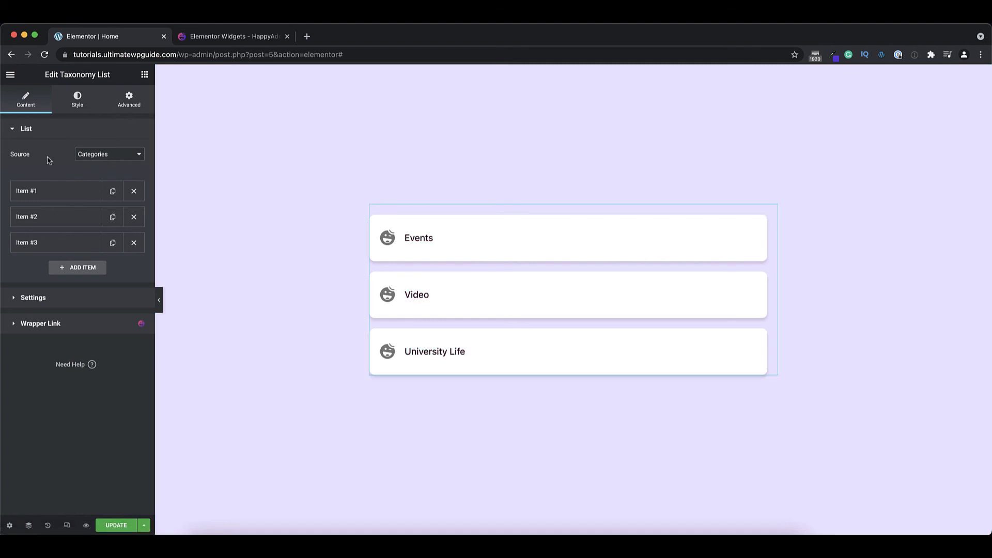
Look through the Taxonomy List's source choices and check the first item's title, icon and category options
click(106, 156)
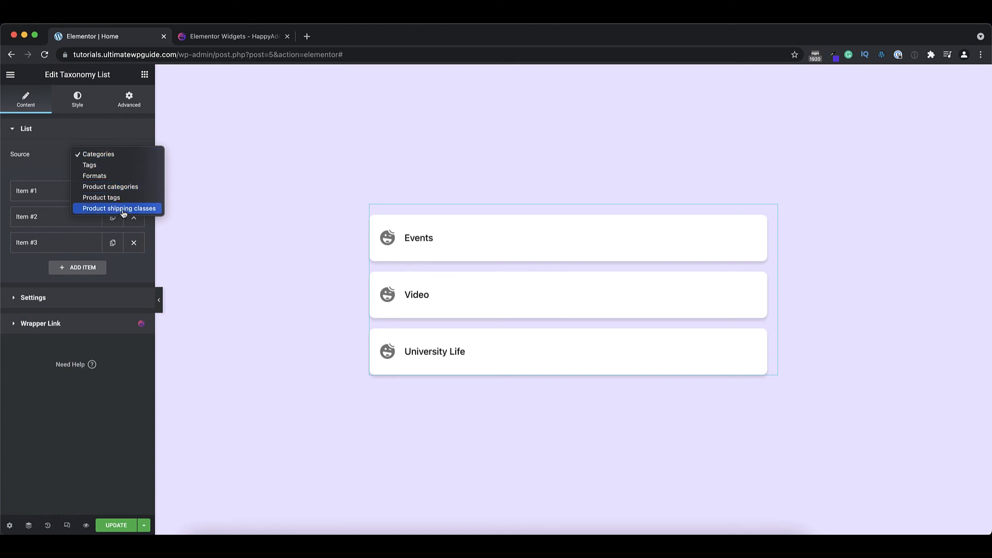
click(49, 170)
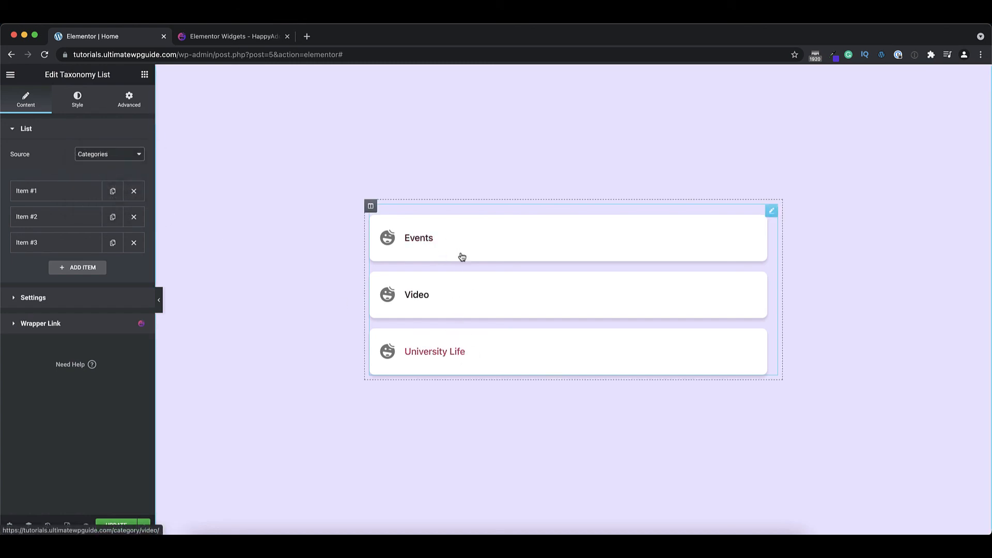
click(56, 192)
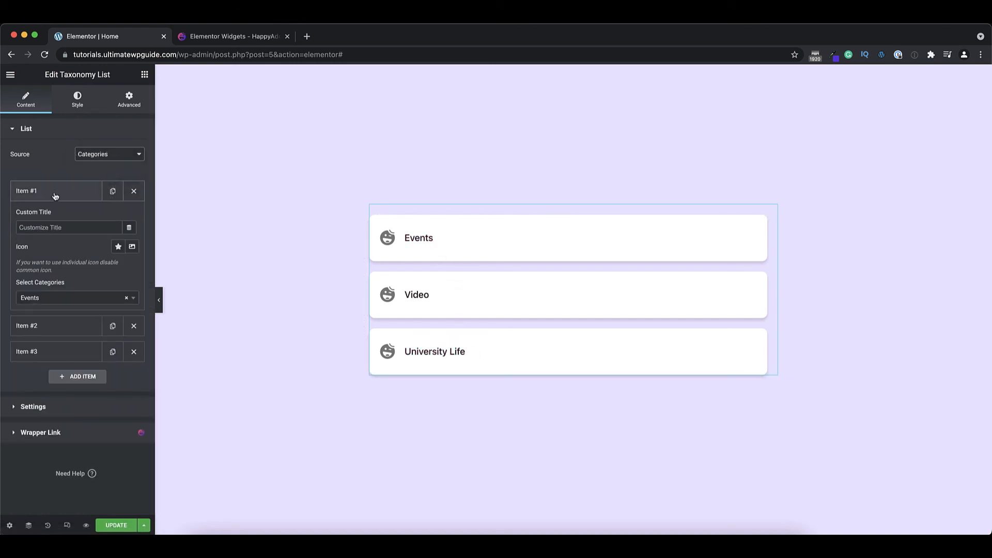
click(52, 192)
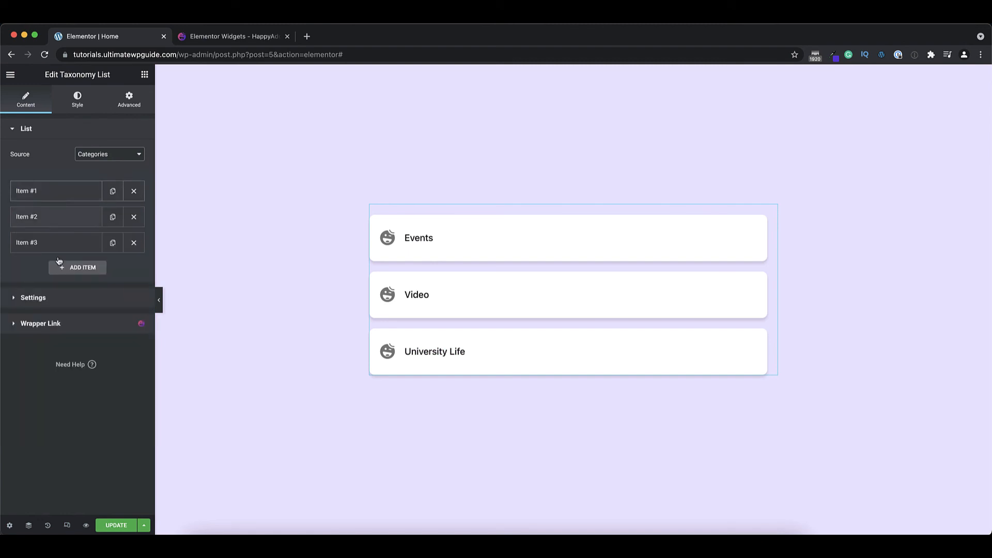
Add a fourth item to the Taxonomy List and remove it again
click(83, 269)
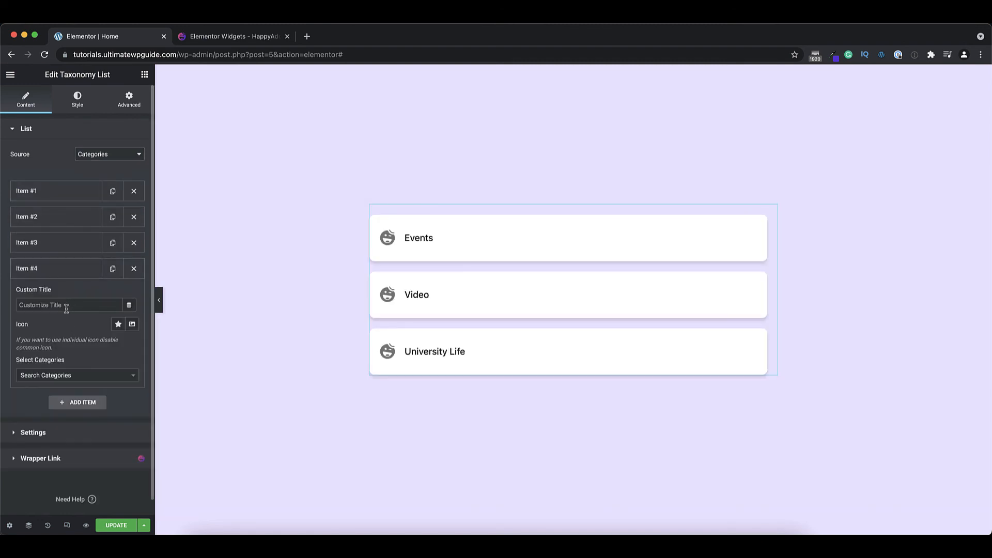
click(59, 277)
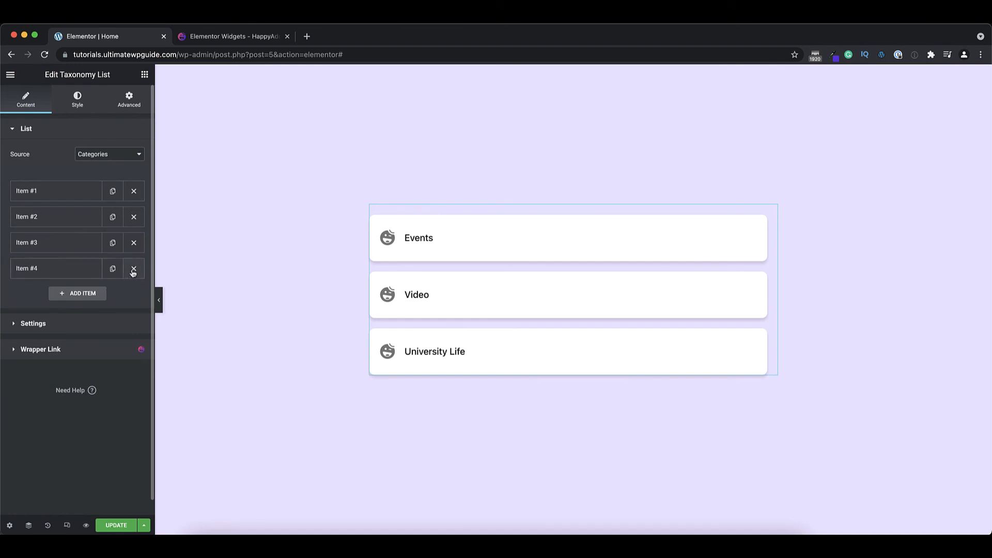
click(133, 272)
Check the custom title option of the Taxonomy List's first item
click(46, 192)
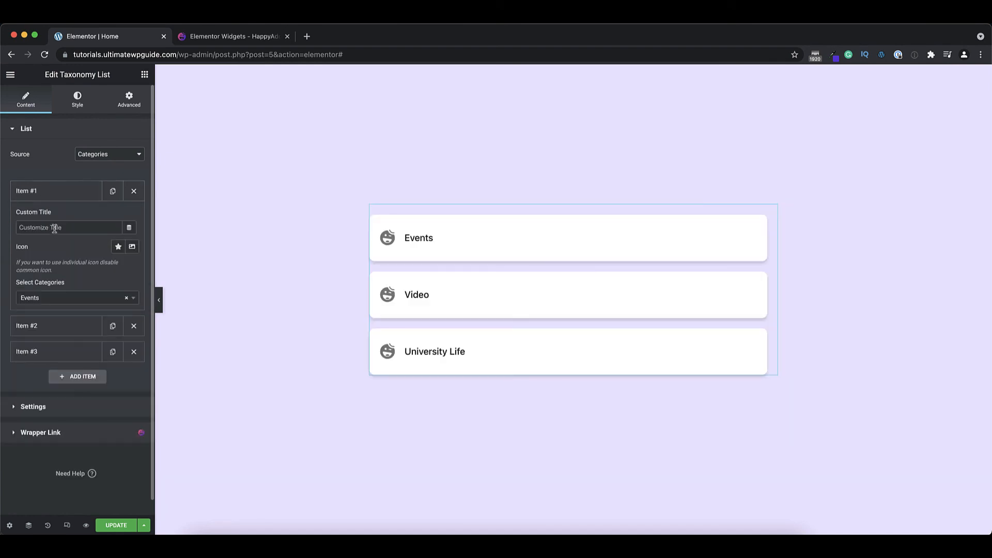
click(75, 230)
click(46, 195)
Search the categories for "e" in the Taxonomy List's second item and close the choices without picking one
click(46, 218)
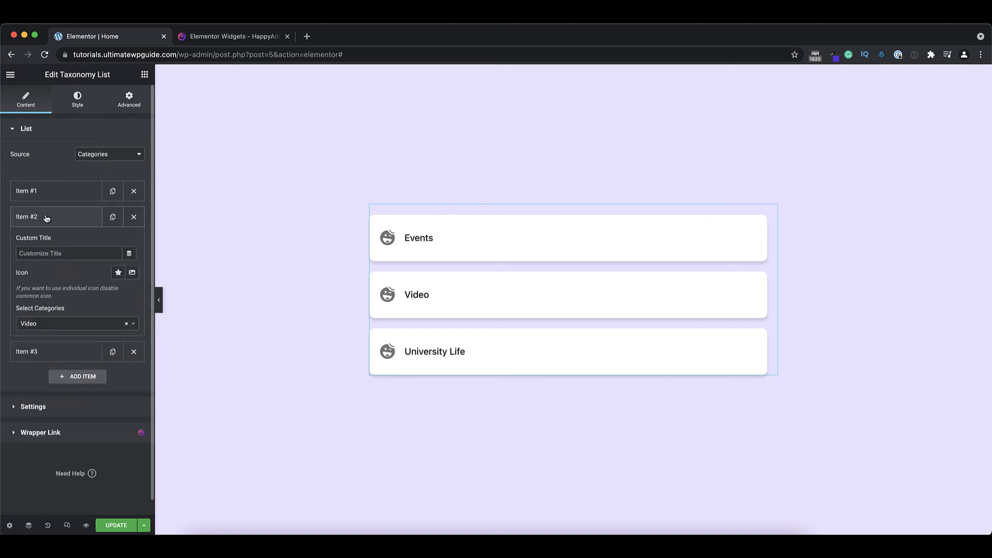
click(134, 325)
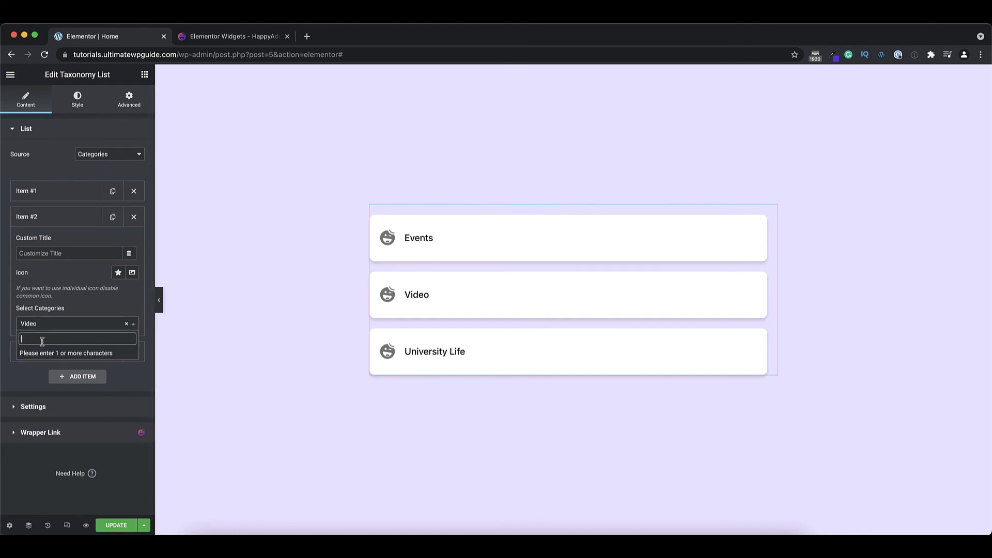
text(e)
scroll(61, 413, down, 1)
scroll(61, 411, down, 3)
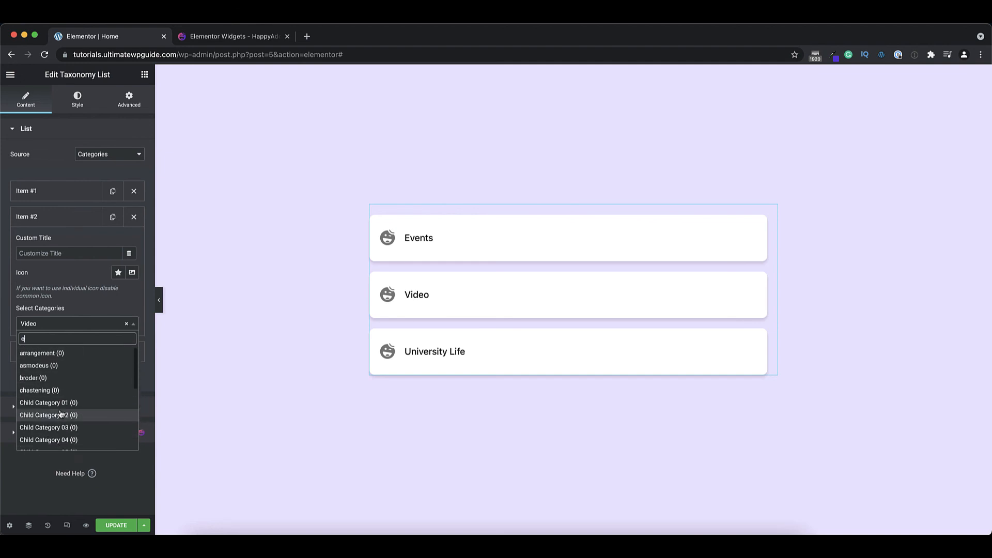
click(113, 314)
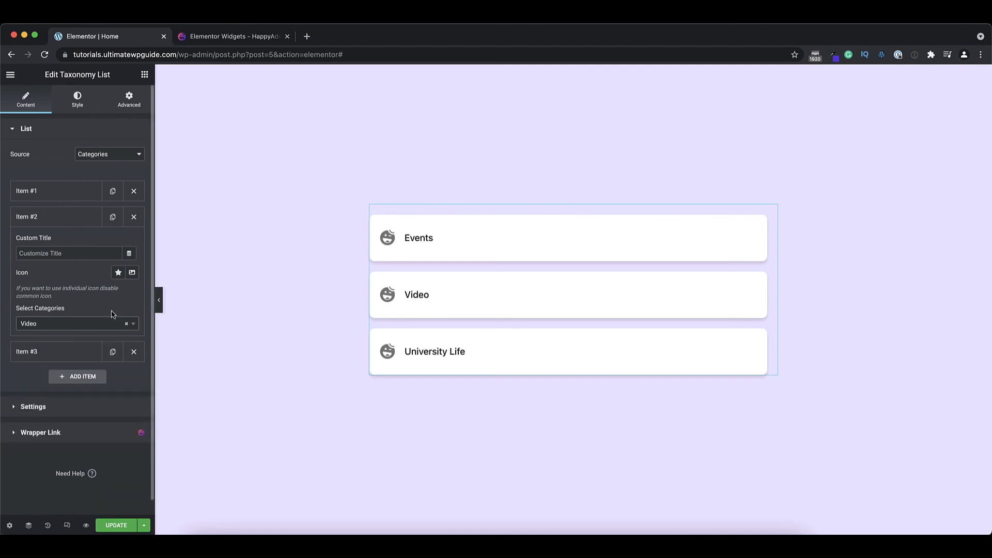
click(50, 219)
Try the Taxonomy List's inline layout and switch the common icon off and on, comparing its icon and image types
click(49, 298)
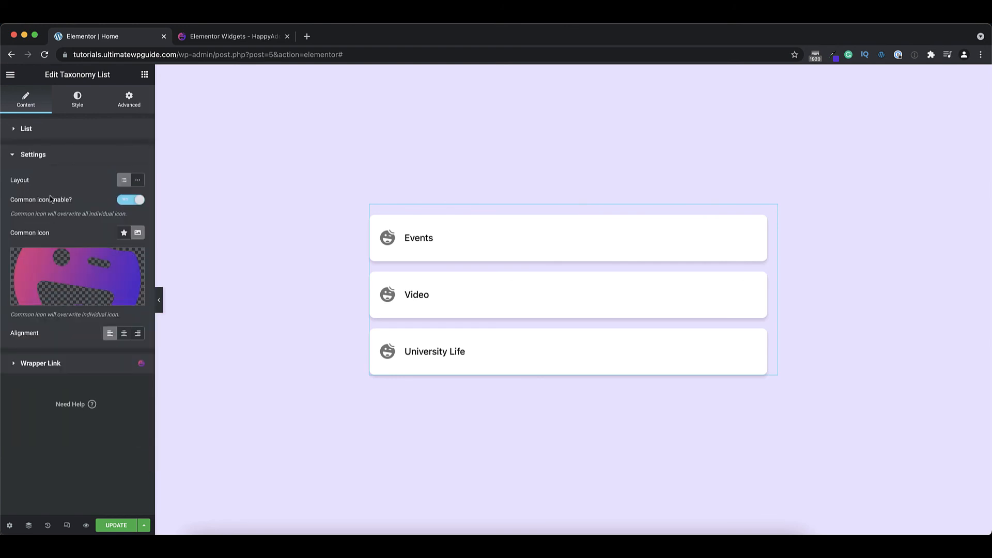
click(138, 180)
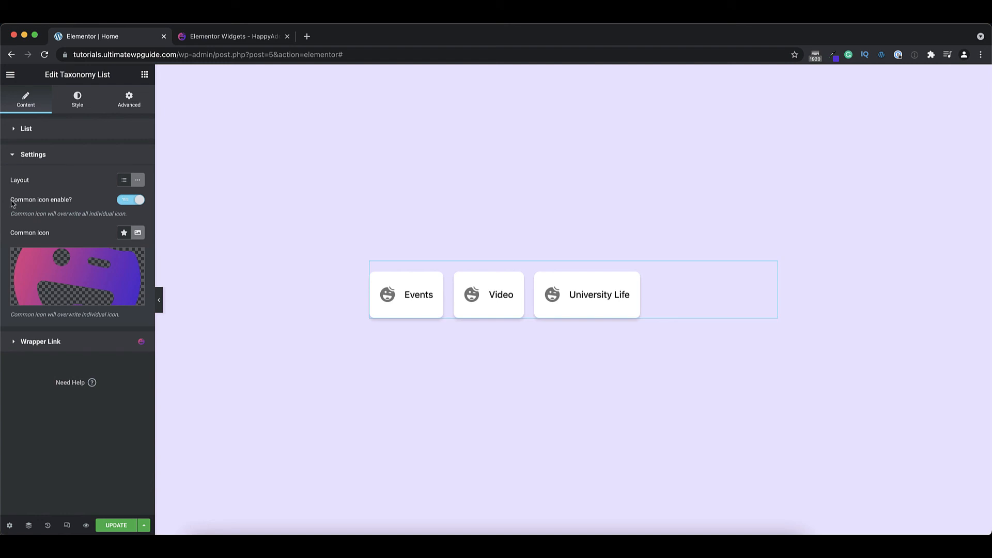
click(129, 201)
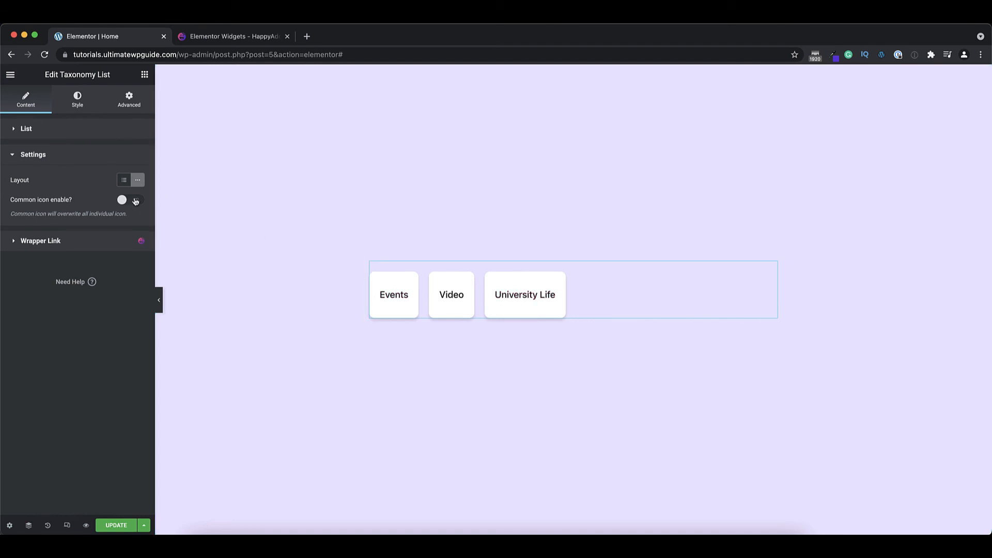
click(135, 201)
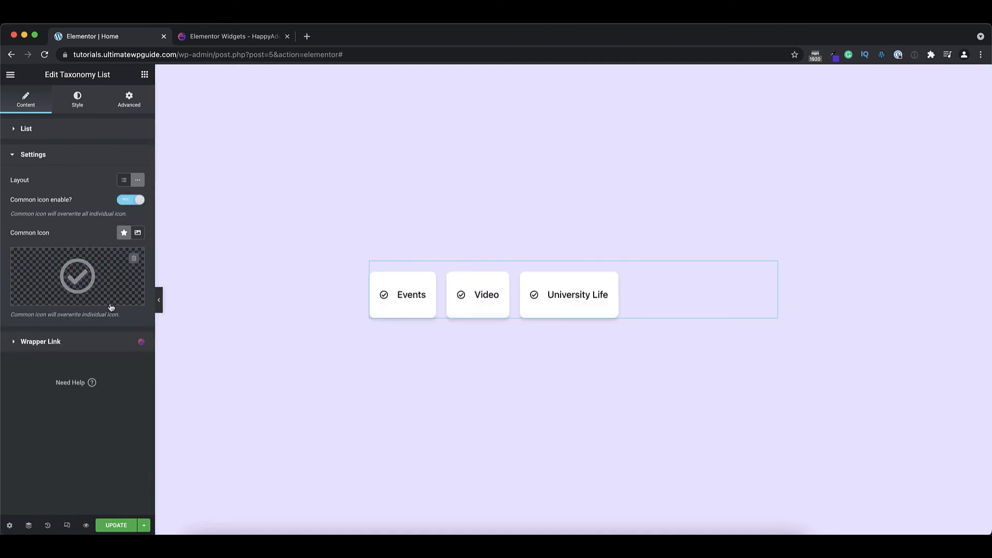
mouse_move(107, 302)
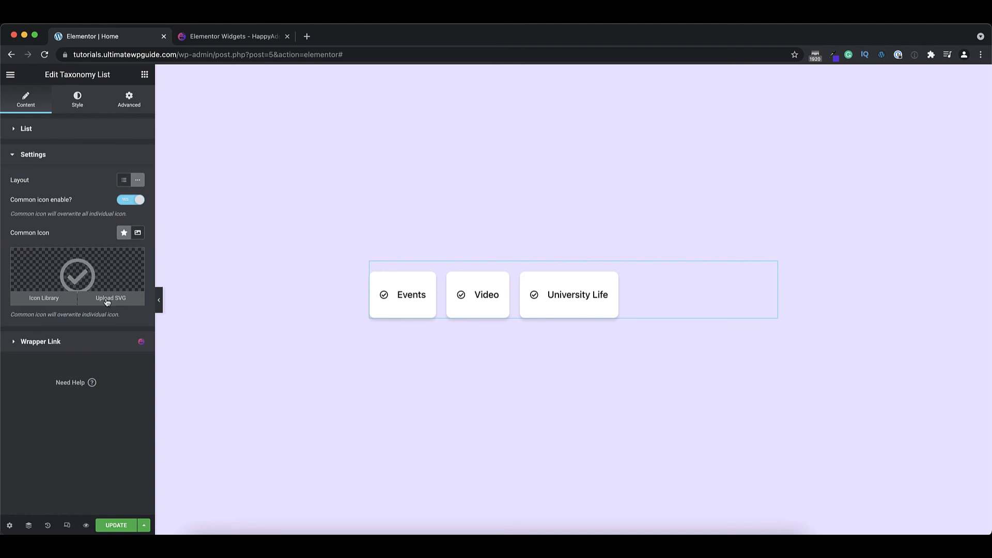
click(137, 233)
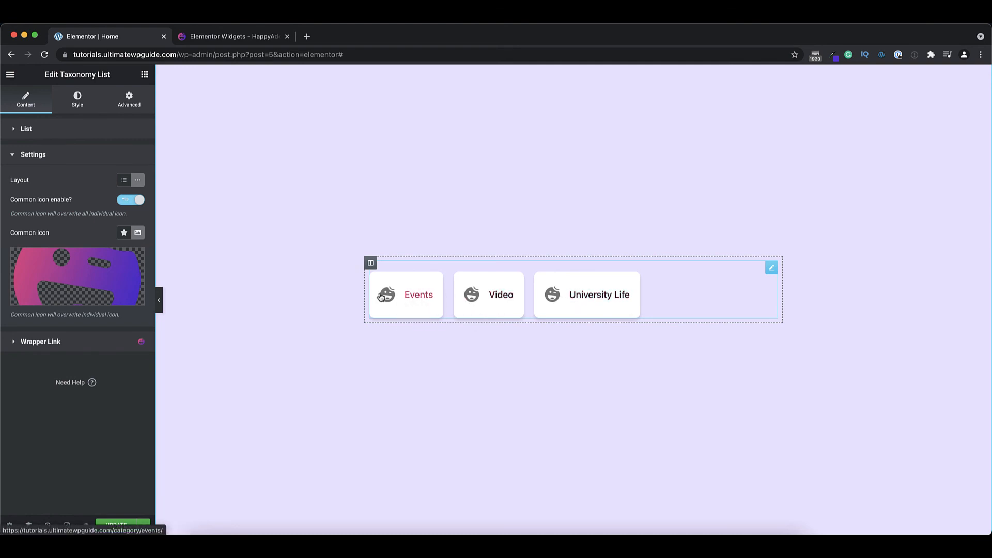
Return the Taxonomy List to the list layout and try center and right alignment before restoring left
click(124, 181)
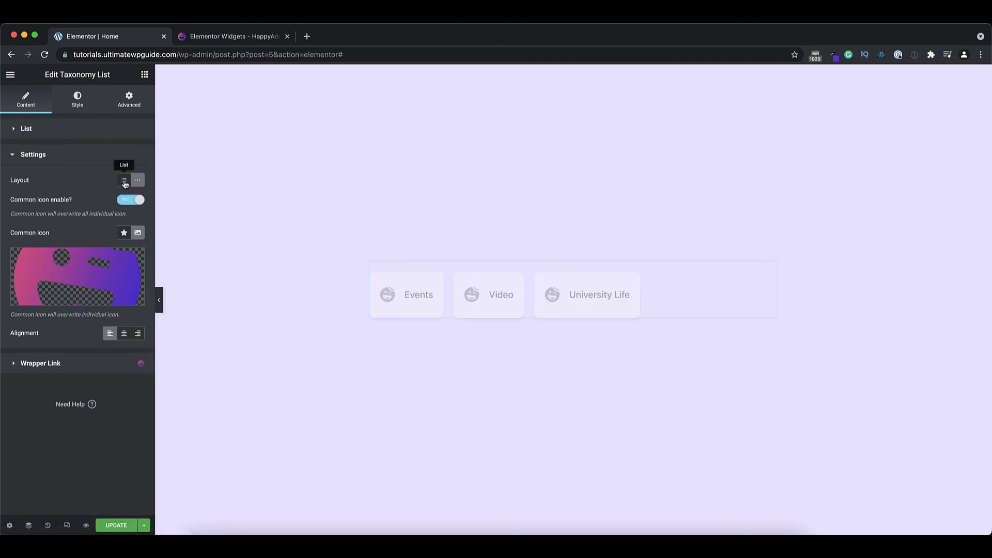
click(124, 337)
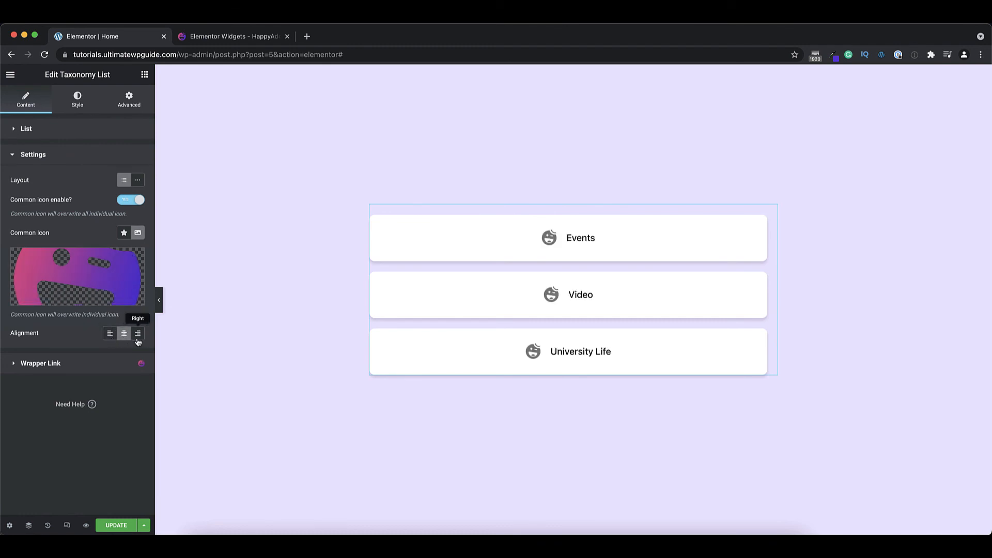
click(139, 335)
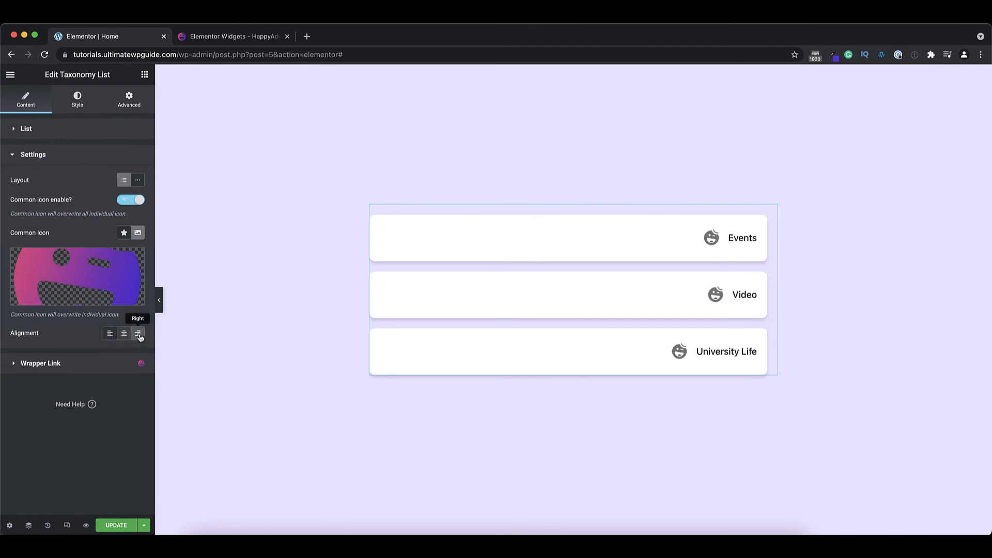
click(111, 335)
Examine the list style settings, briefly enabling Advance Style for the first and last items, and check the title's typography and hover colour
click(78, 100)
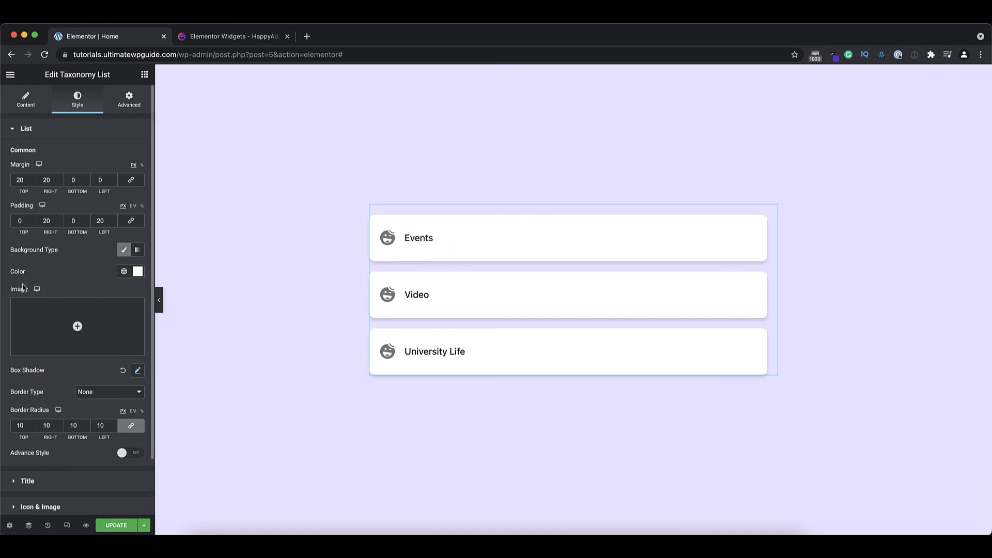
scroll(66, 283, down, 2)
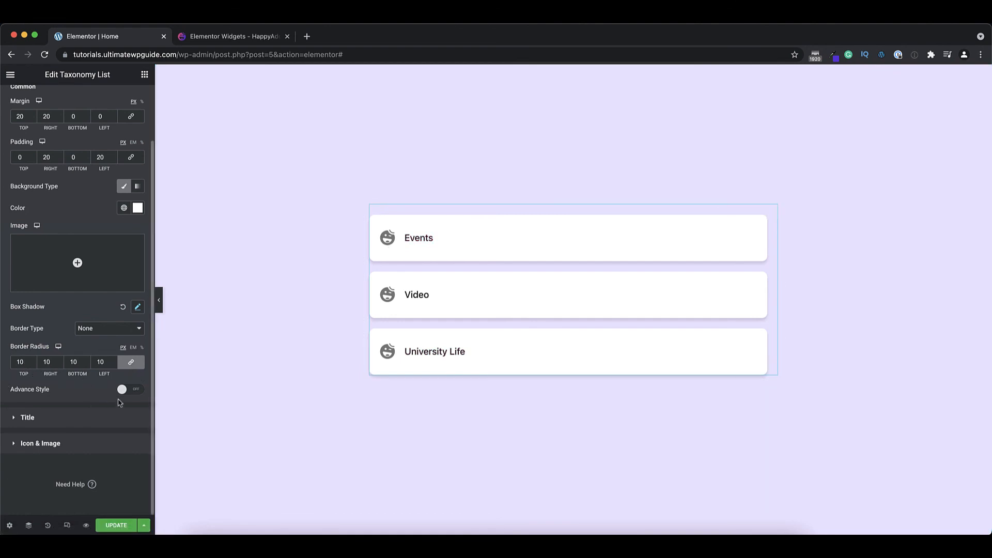
click(135, 390)
scroll(83, 388, down, 3)
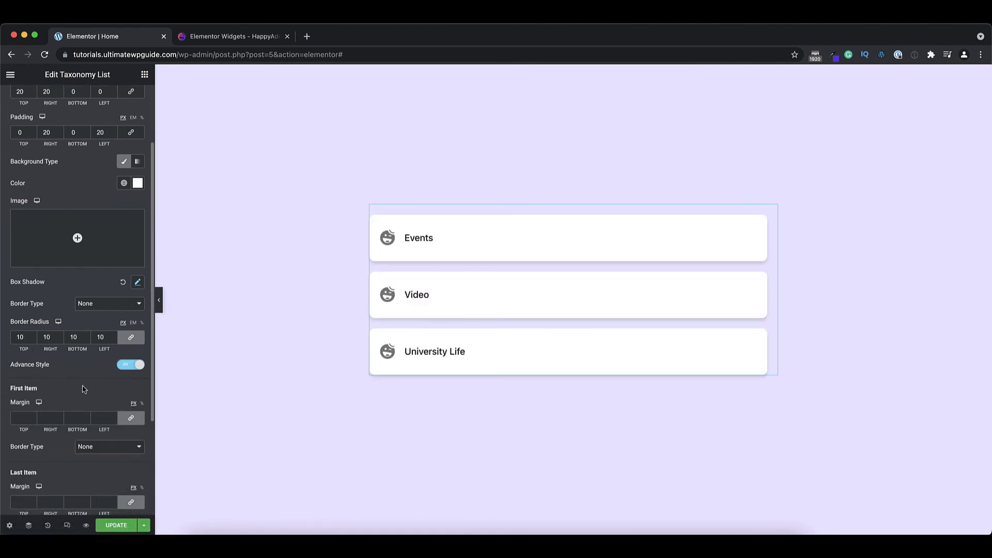
scroll(84, 389, down, 3)
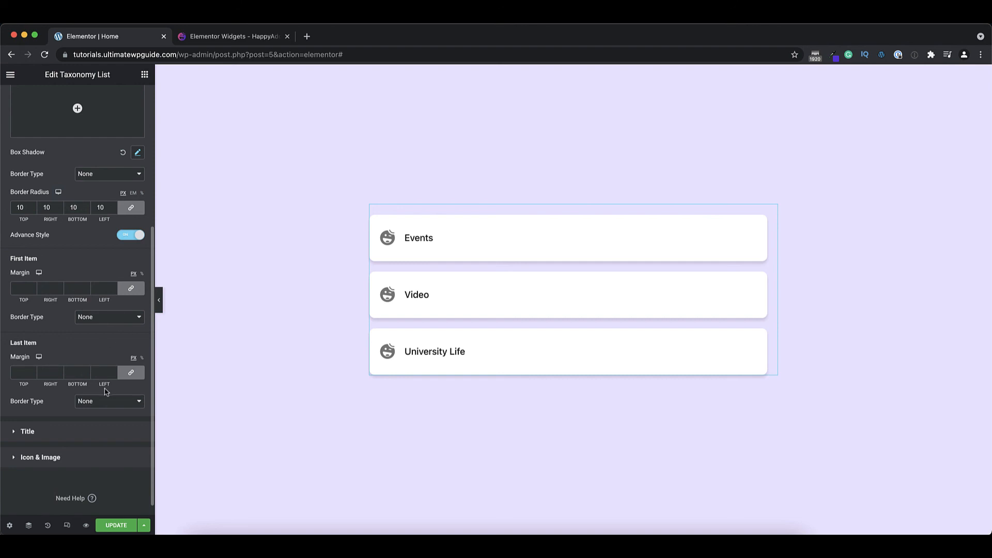
click(126, 237)
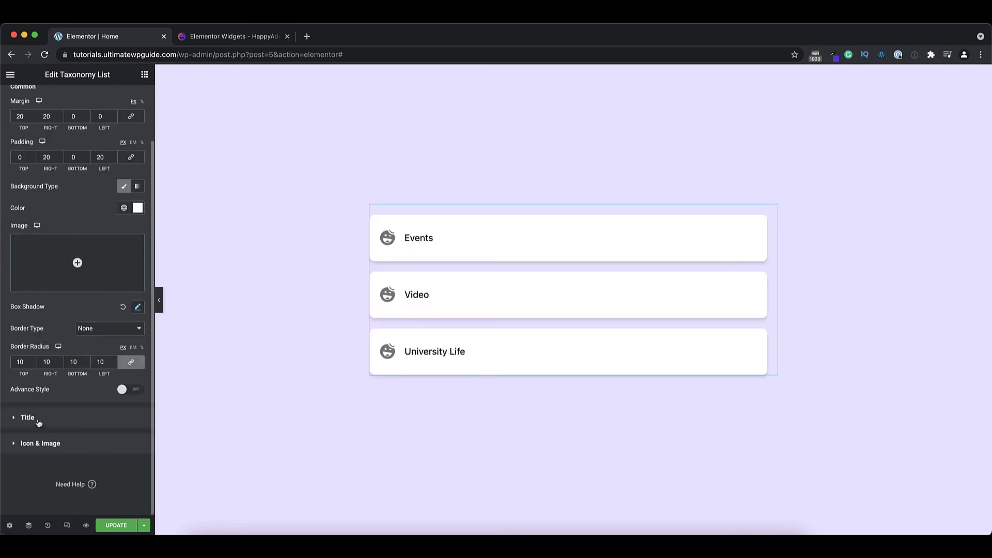
click(38, 419)
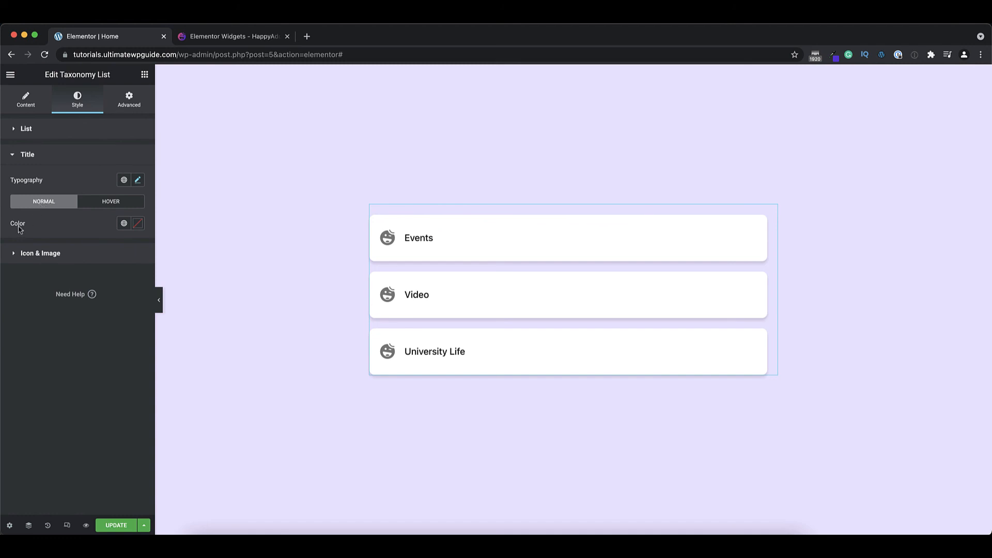
click(110, 202)
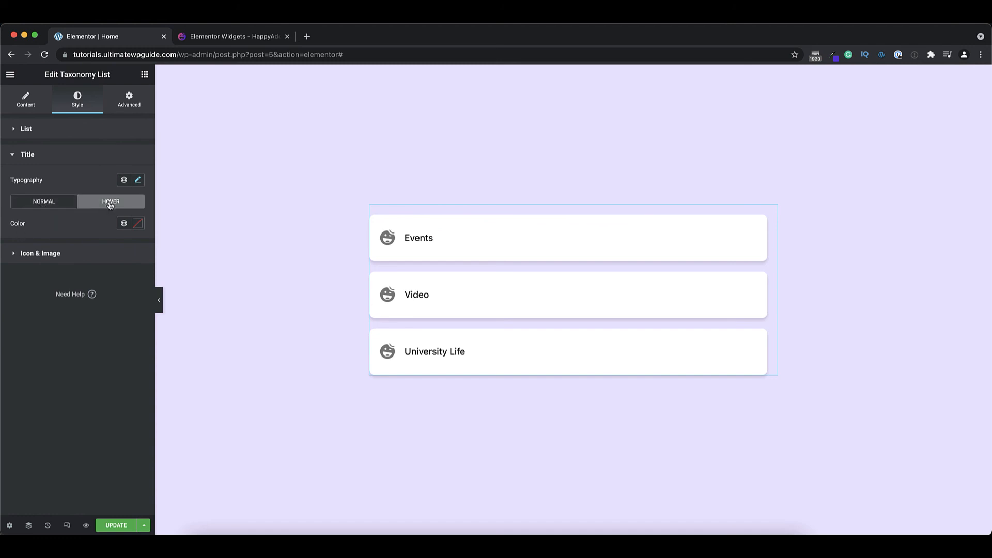
Set the Taxonomy List's icon size to 14 and its image width to 20
click(45, 254)
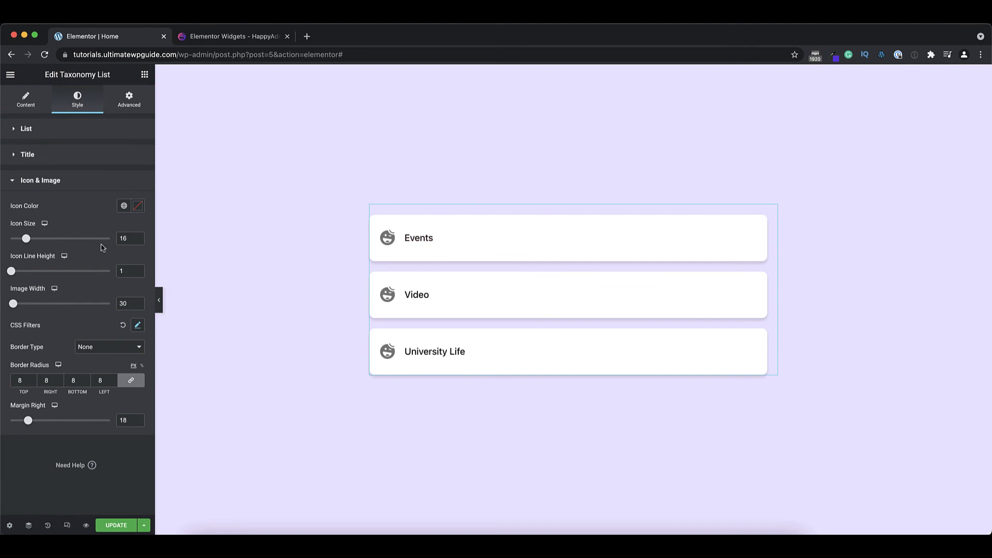
double_click(119, 239)
text(14)
double_click(126, 303)
text(20)
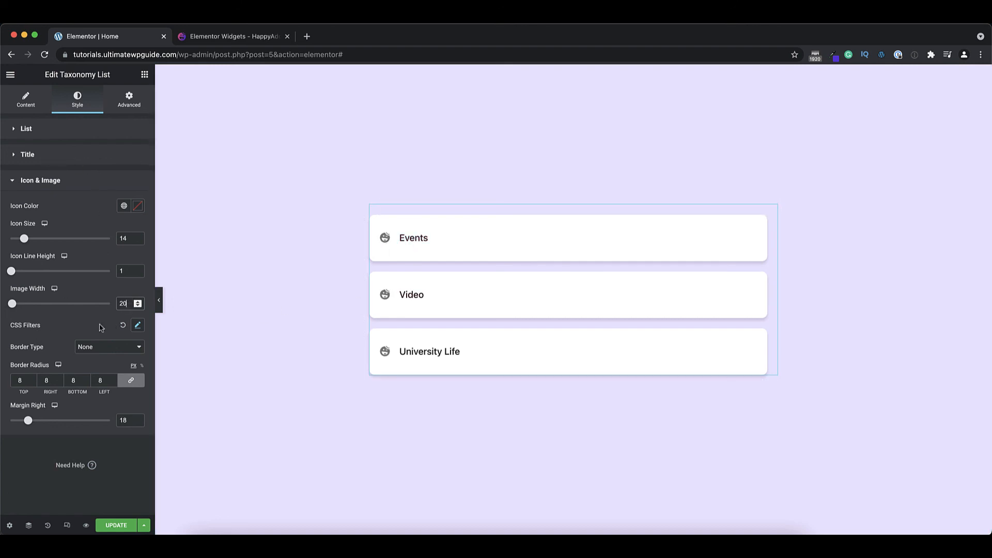
Examine the CSS filter settings for the Taxonomy List's icon images
click(137, 327)
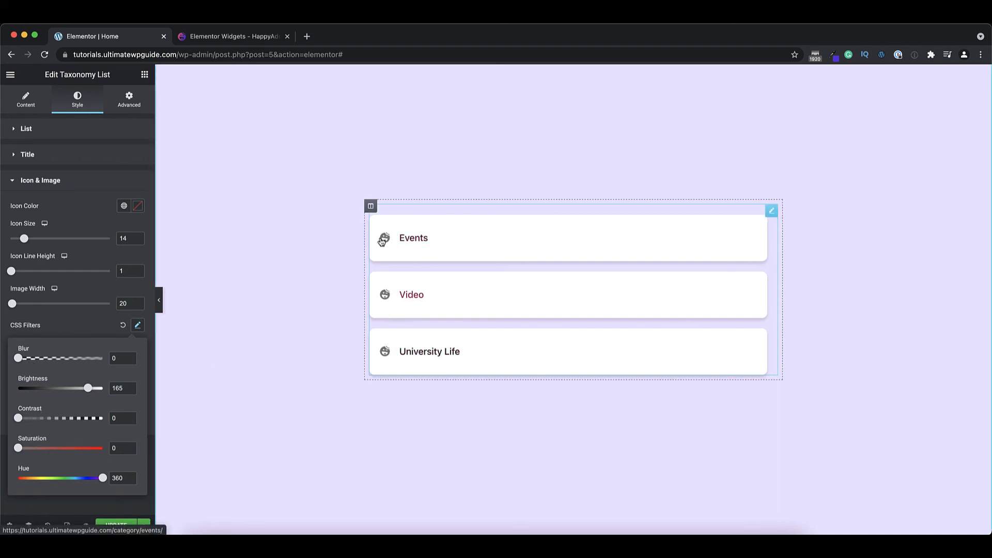
click(76, 322)
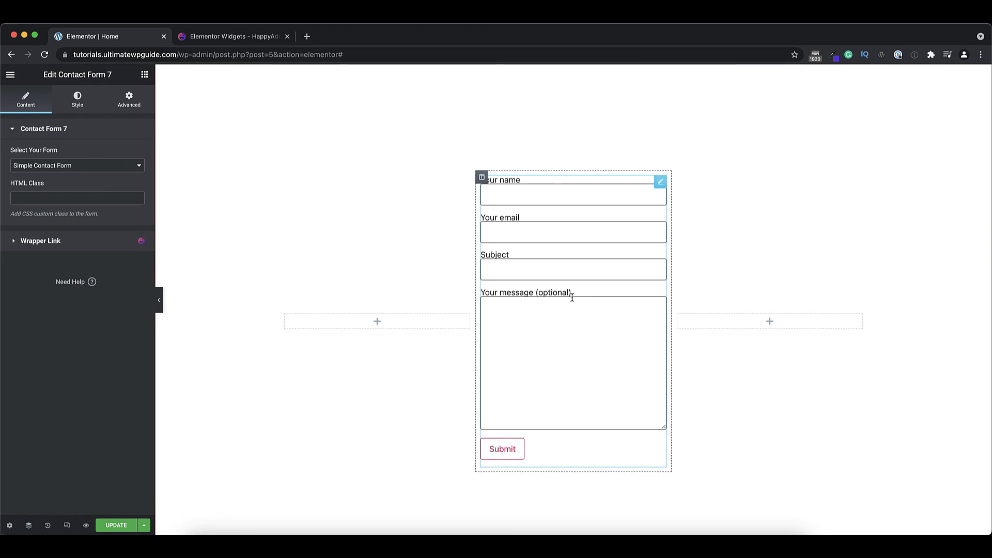
Review the Forms widget collection on the HappyAddons site and check the form choices in the Contact Form 7 widget
click(229, 37)
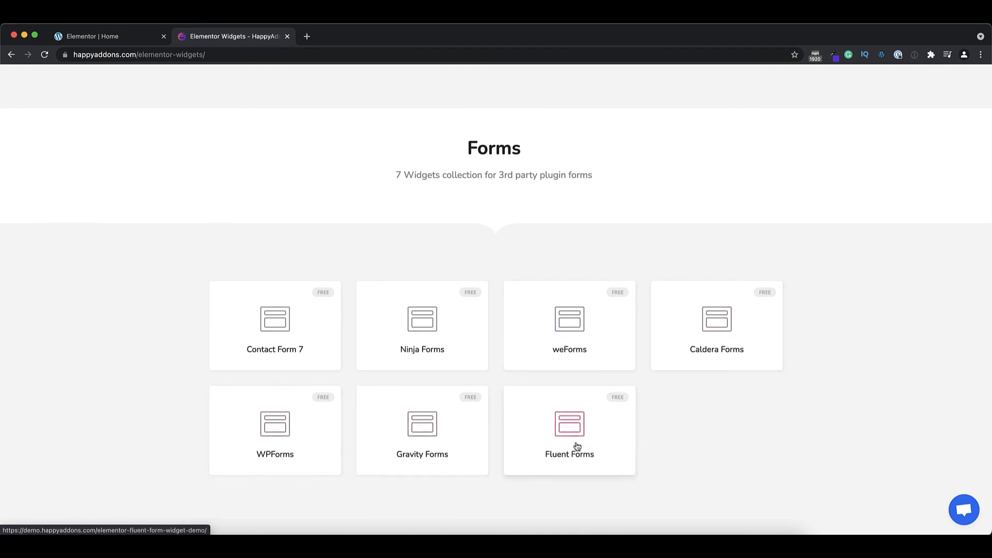
click(98, 36)
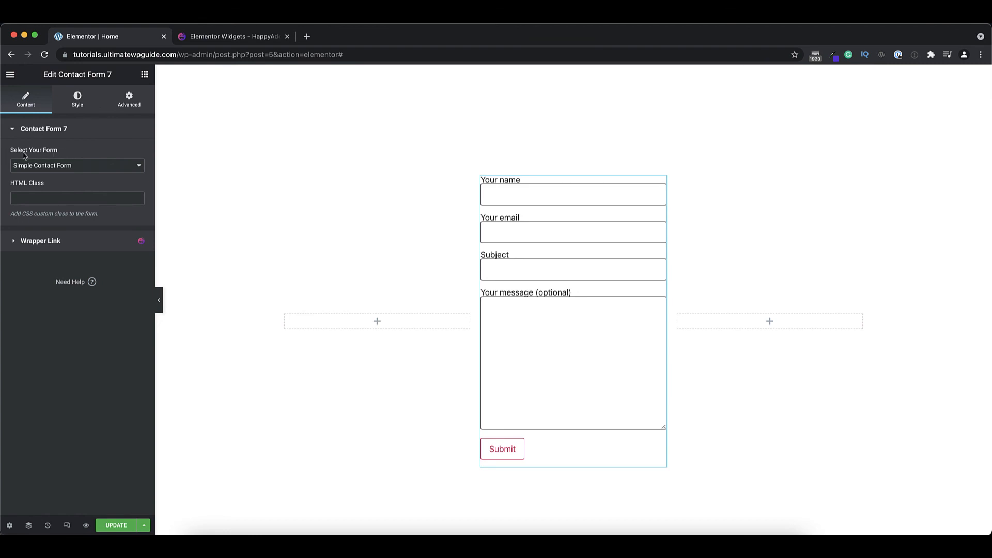
click(82, 166)
click(53, 170)
Give the Contact Form 7 fields a solid focus border with a width of 1 and the red colour #E52020
click(77, 99)
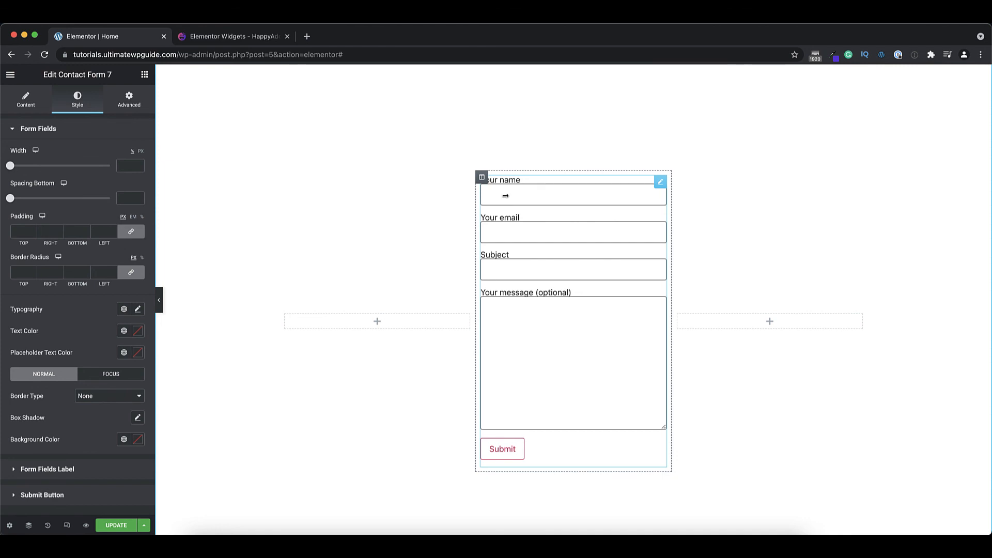
scroll(60, 336, down, 2)
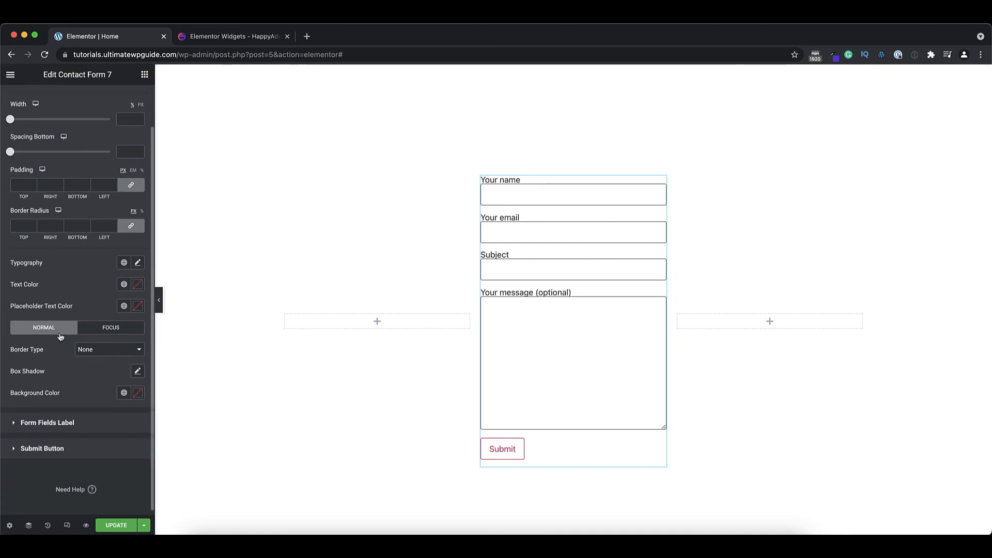
click(109, 332)
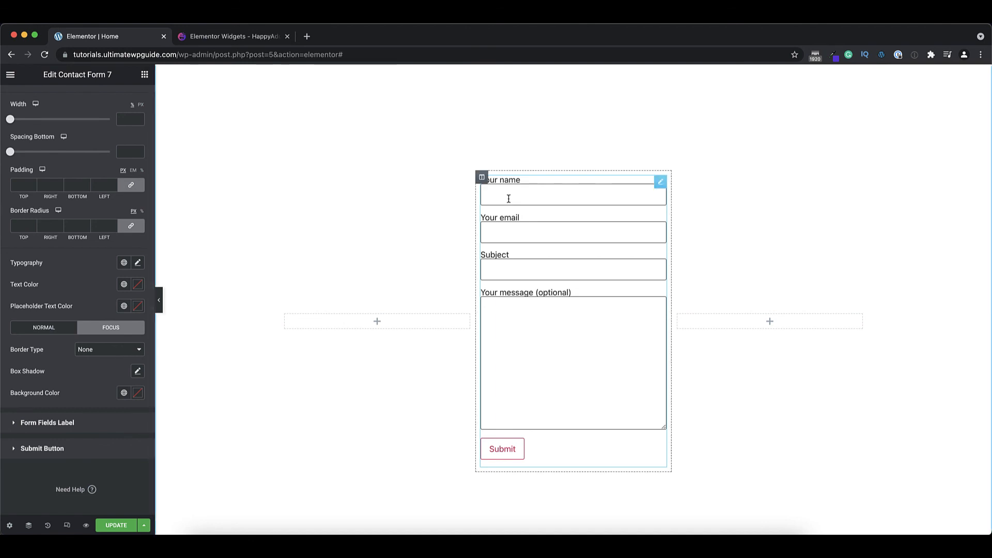
click(102, 355)
click(100, 359)
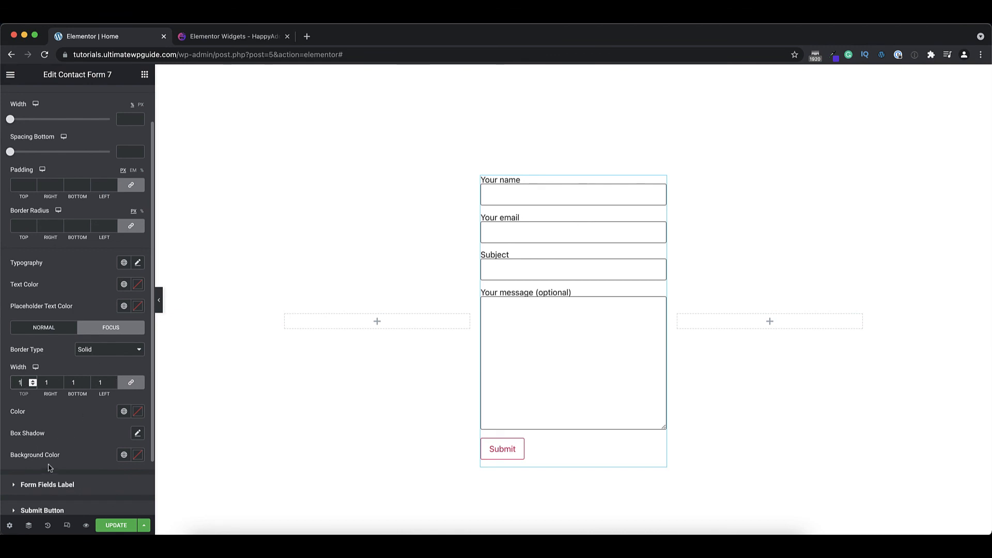
click(138, 411)
click(79, 353)
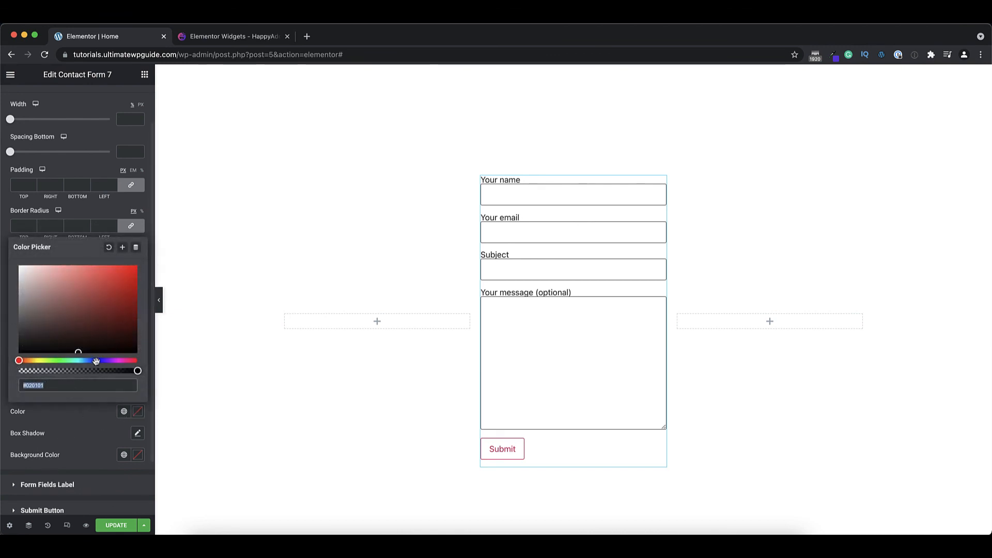
click(121, 274)
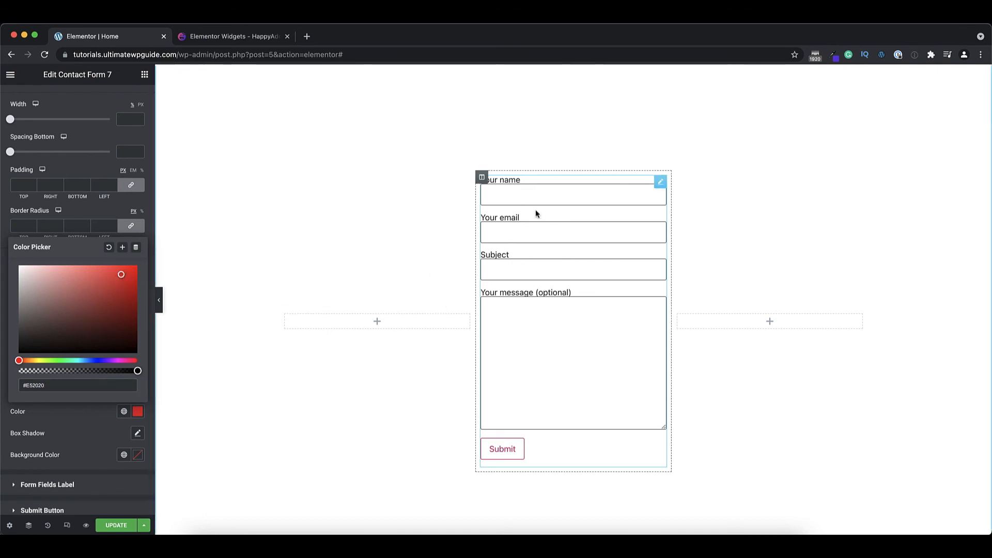
Focus the form's name, message and subject fields in the preview to check their focus border
click(514, 195)
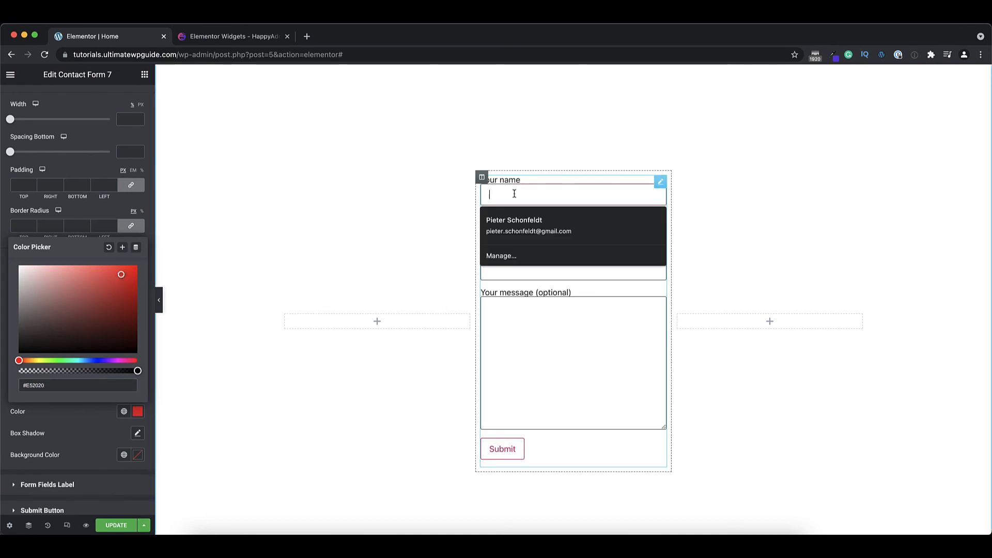
click(523, 274)
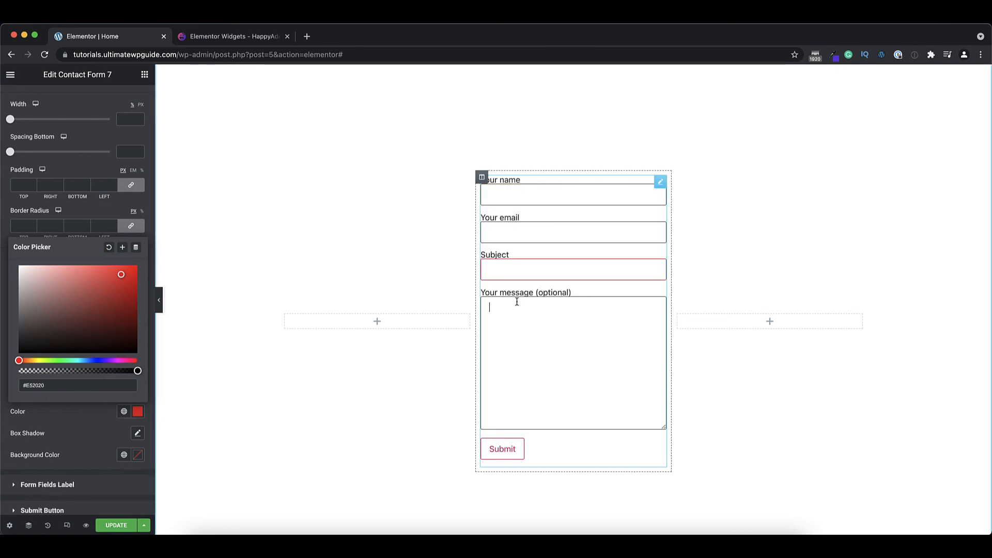
click(544, 266)
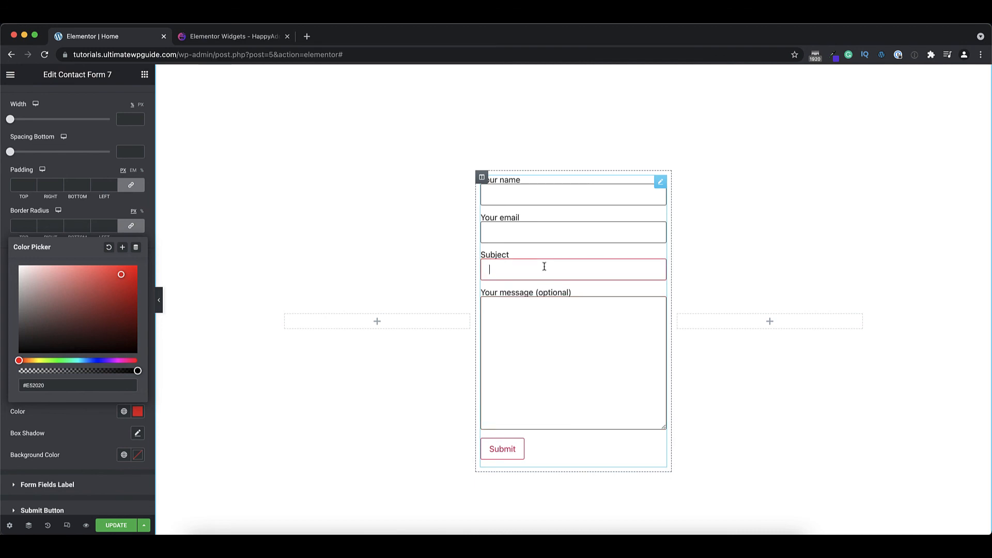
click(89, 213)
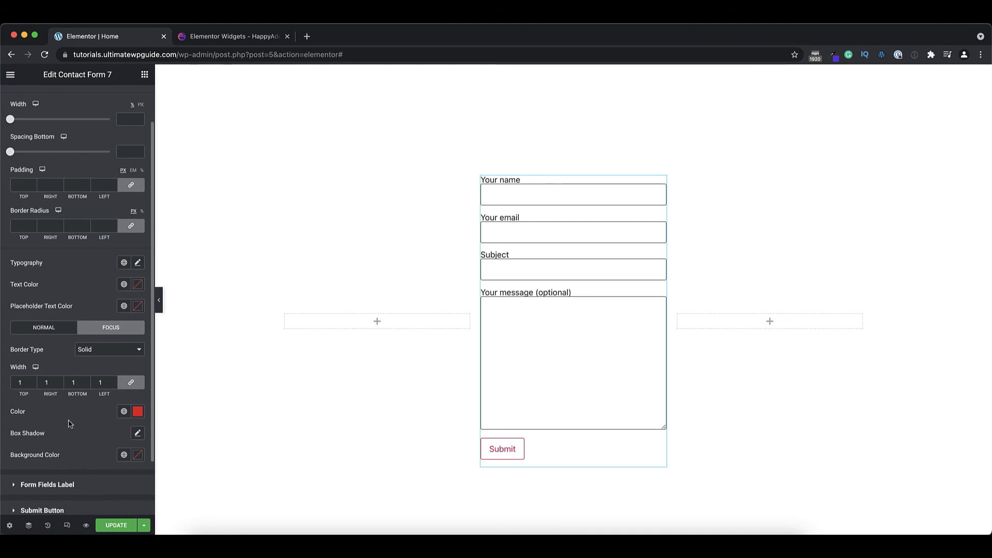
Set the bottom spacing of the form field labels to 5
scroll(70, 422, down, 2)
click(82, 453)
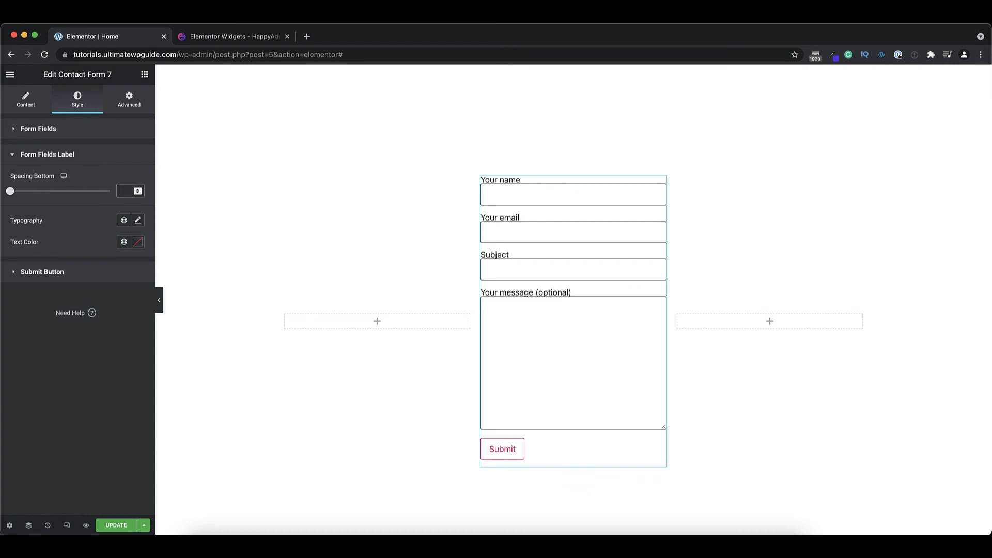
text(5)
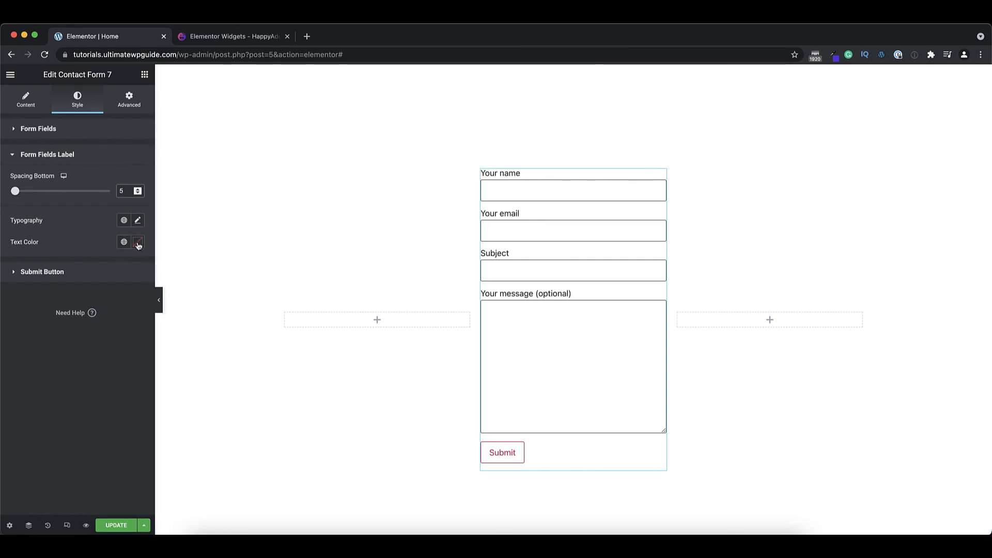
Set the Submit button's padding to 25 on all sides and unlink the four padding values
click(60, 271)
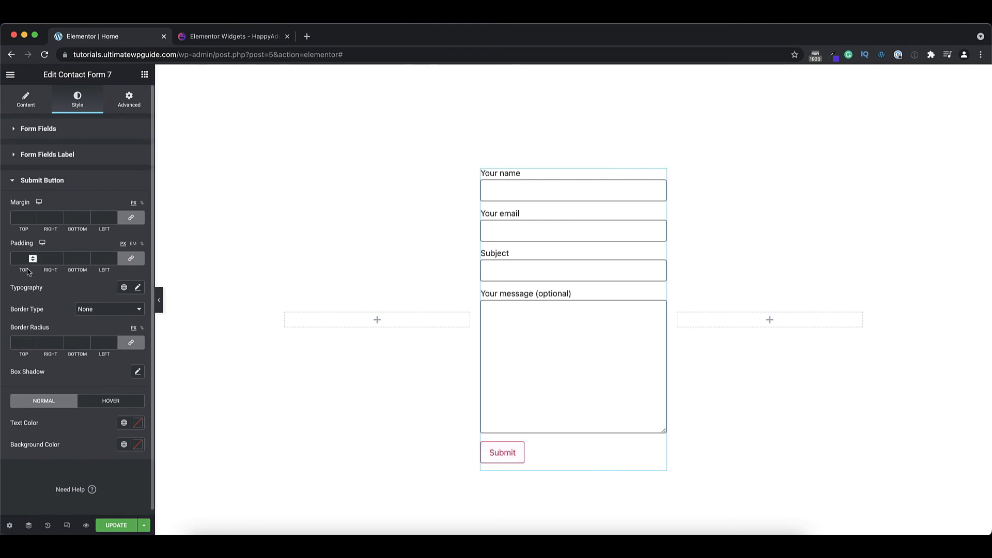
click(46, 259)
text(25)
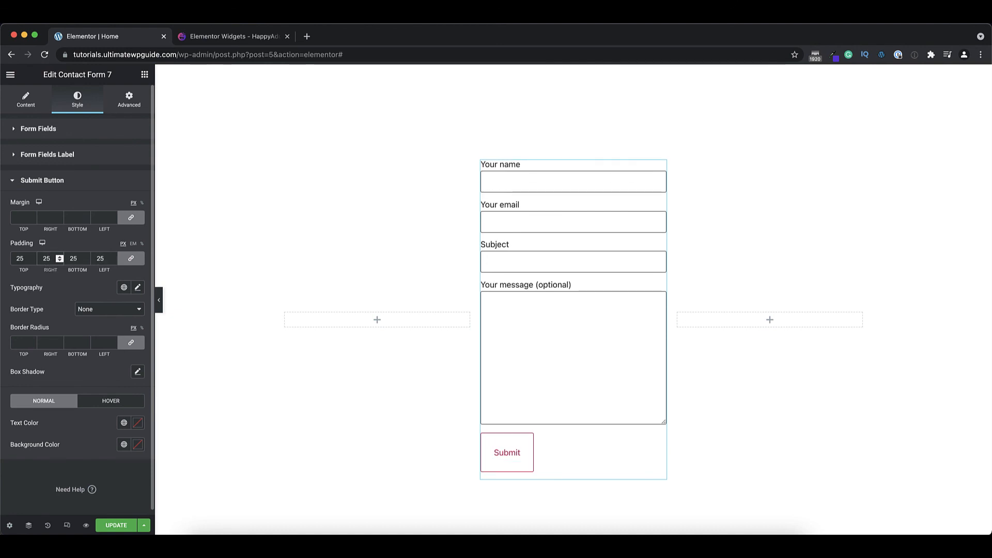
click(130, 259)
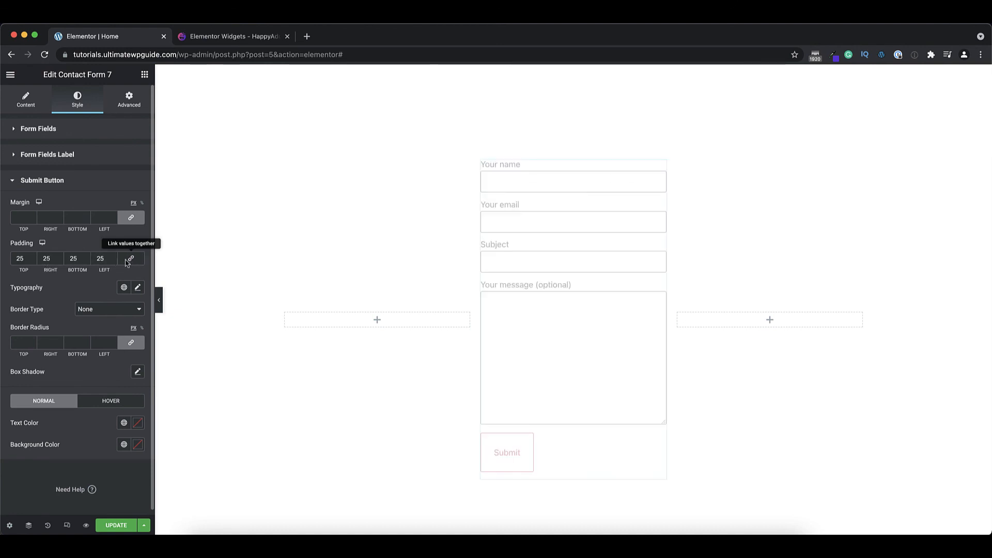
Try a padding of 0 on the top and bottom of the Submit button
double_click(100, 259)
double_click(66, 259)
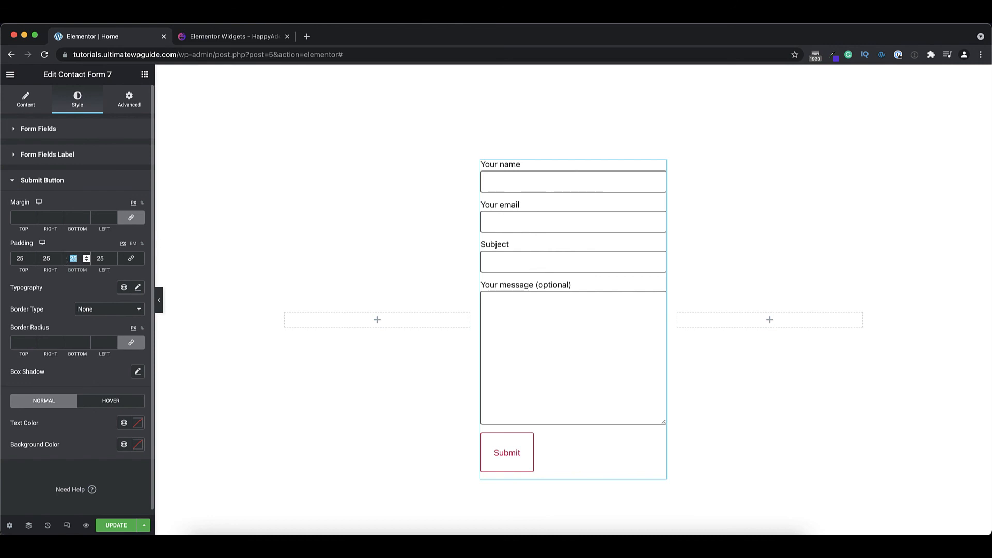
text(0)
double_click(20, 259)
text(0)
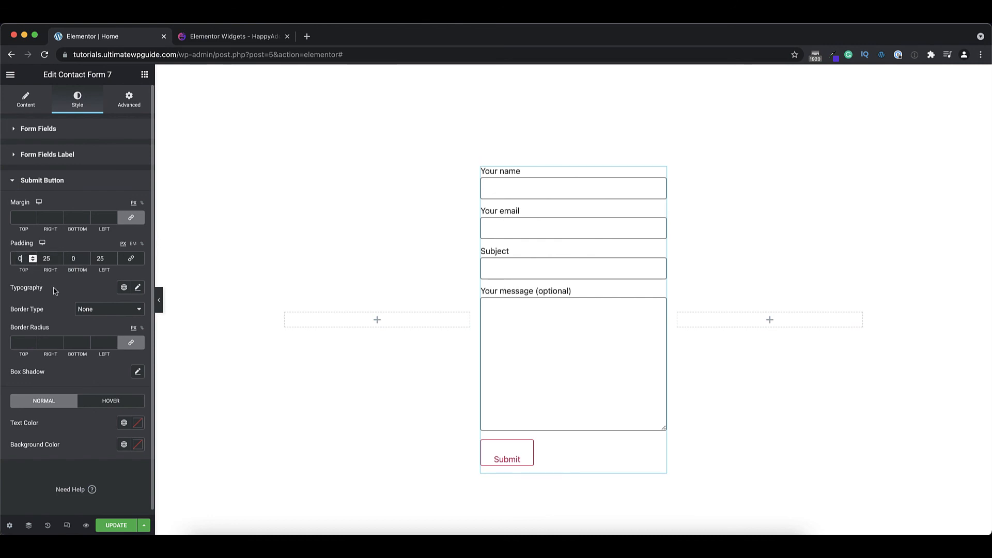
Set the Submit button's top and bottom padding to 10
double_click(14, 259)
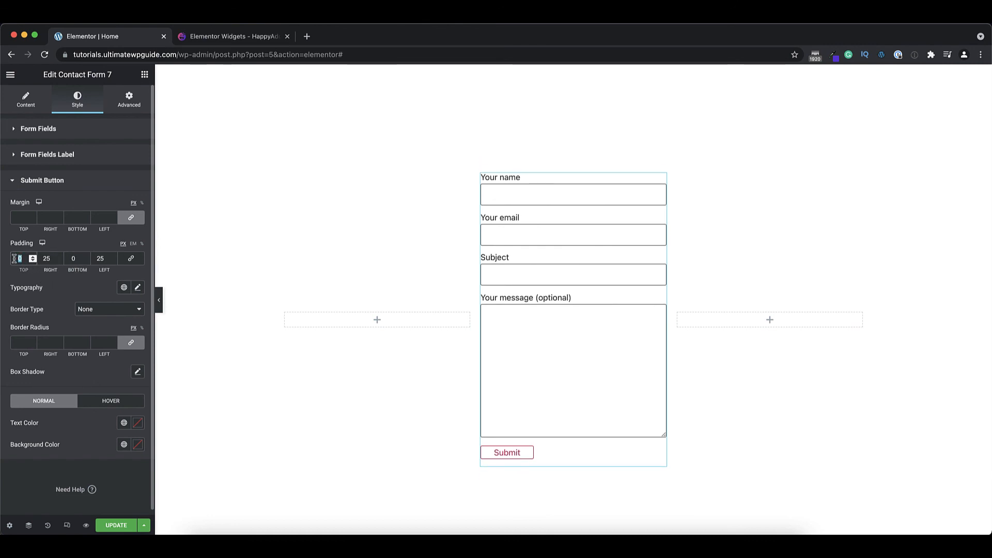
text(10)
double_click(67, 259)
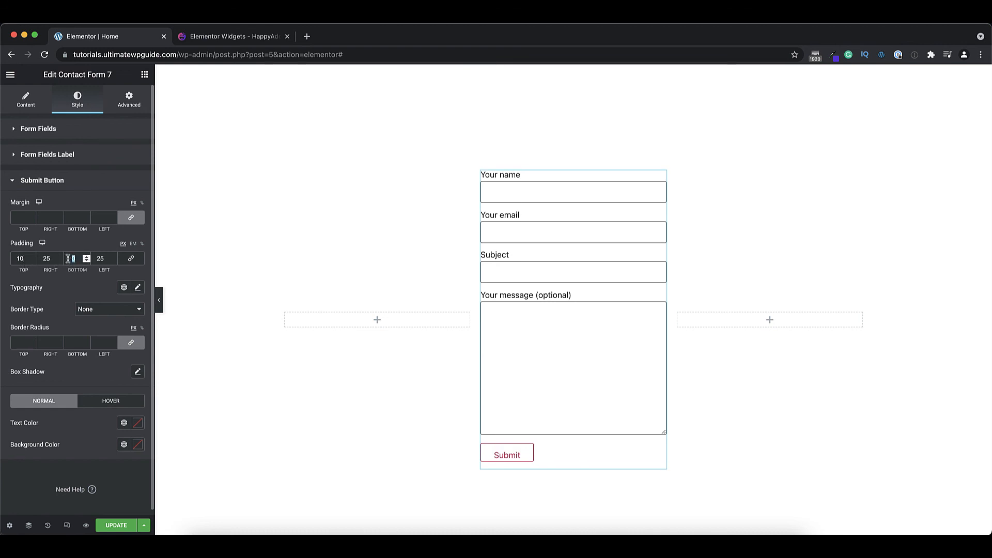
text(10)
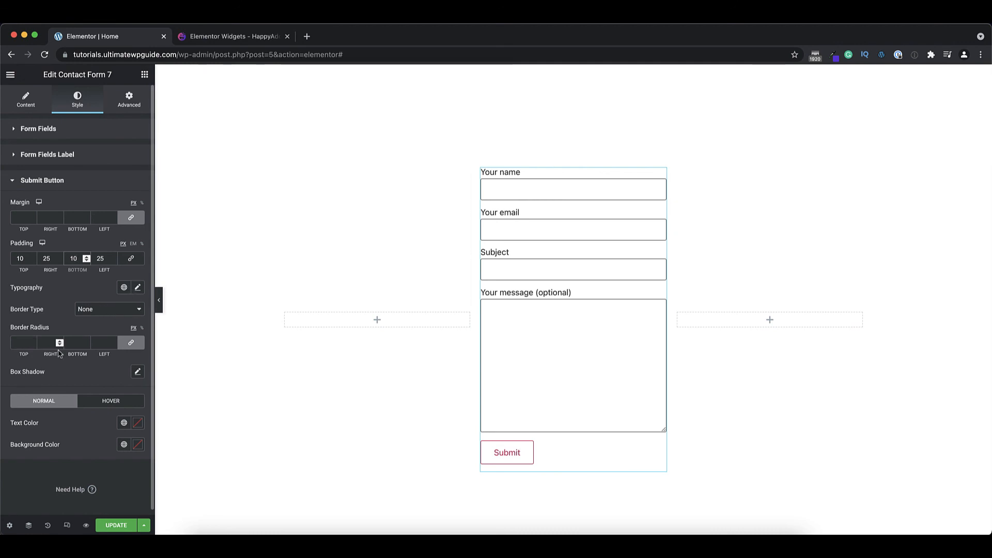
Round the Submit button with a border radius of 25 and set its left and right padding to 35
click(23, 343)
text(25)
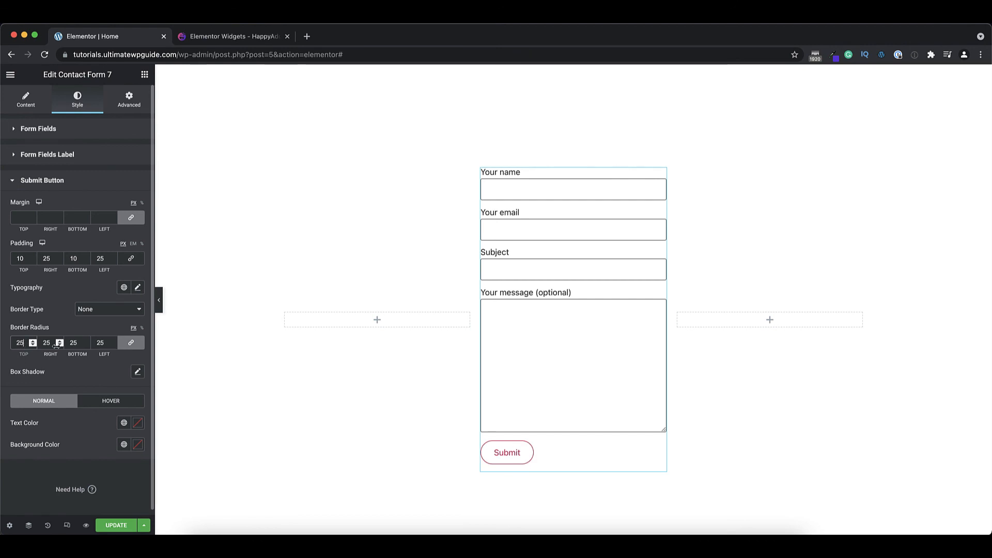
double_click(96, 259)
text(35)
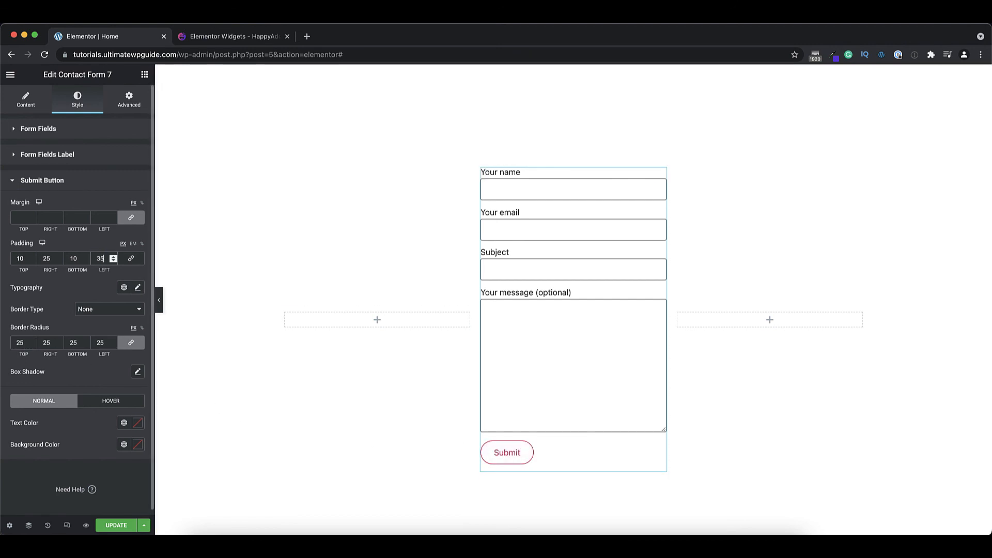
double_click(46, 259)
text(35)
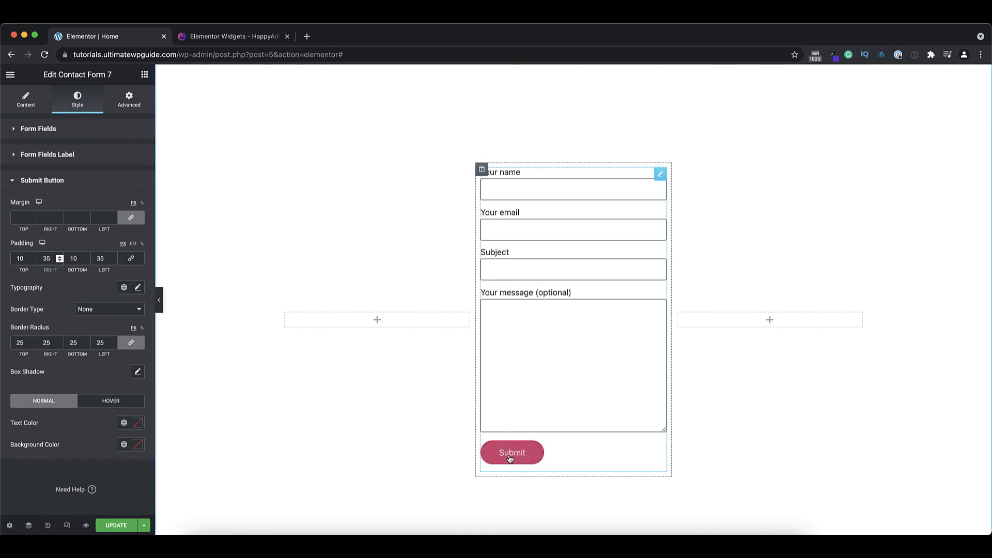
click(110, 401)
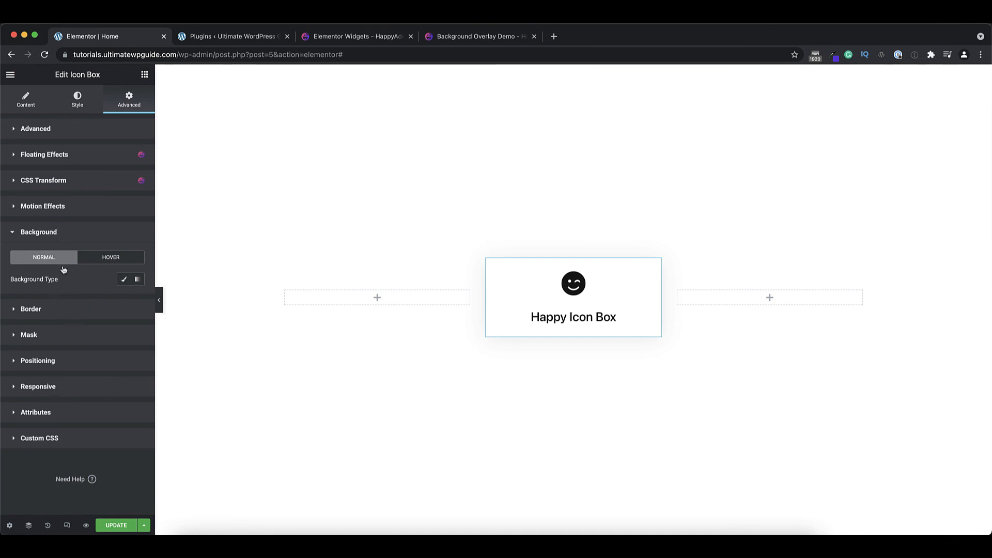
Set the Icon Box's normal background type to classic and open its Background Overlay settings
click(124, 280)
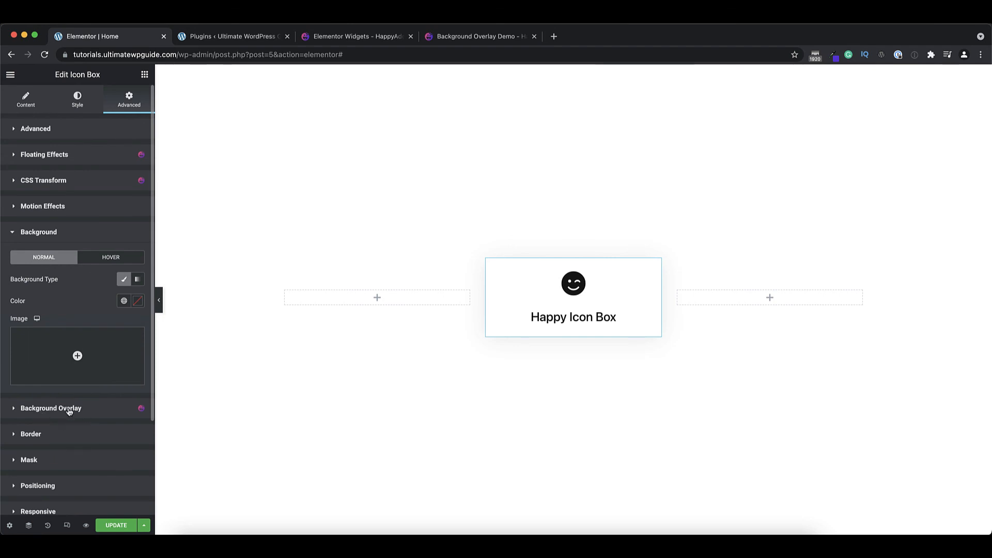
scroll(82, 410, down, 2)
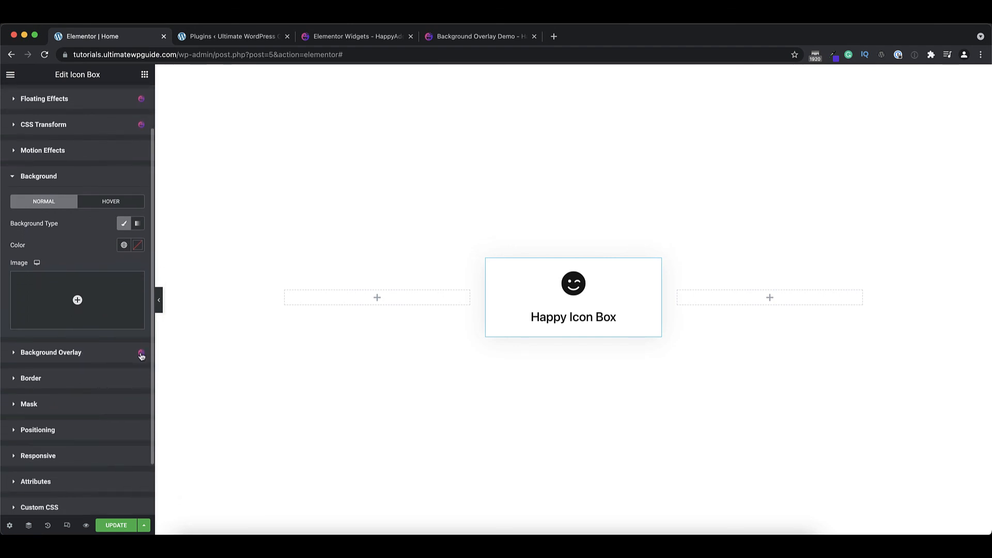
click(91, 357)
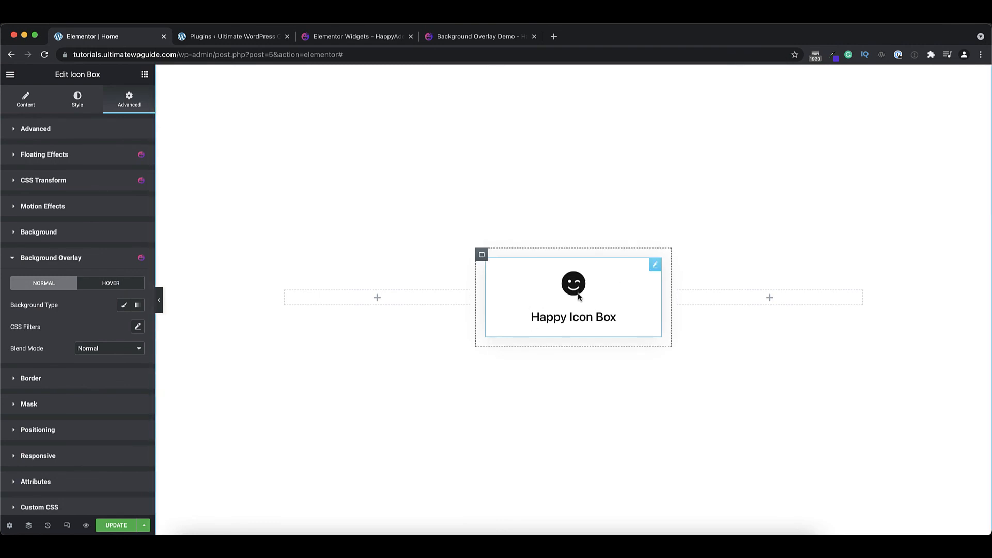
Add a classic background overlay in blue #0C6BE0 to the Icon Box's normal state
click(125, 306)
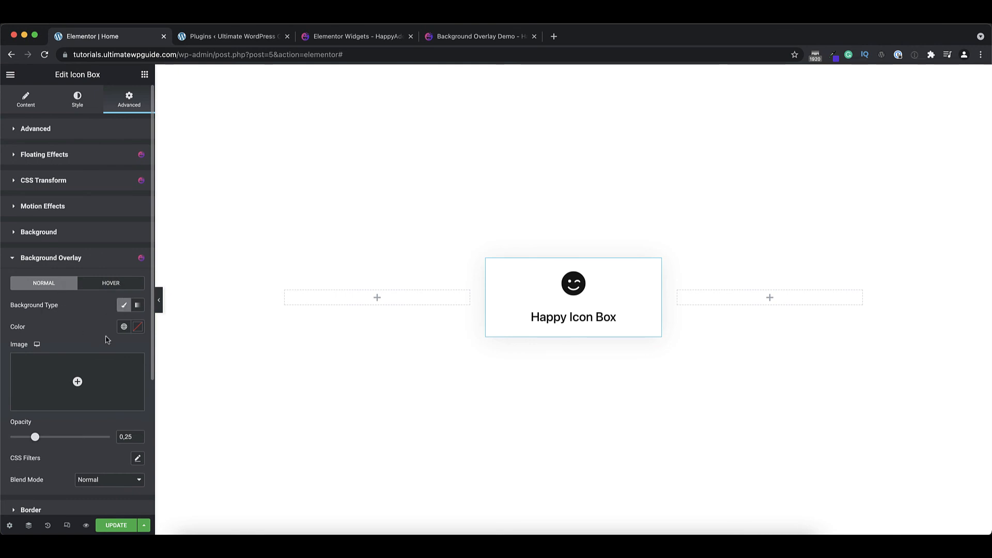
click(138, 326)
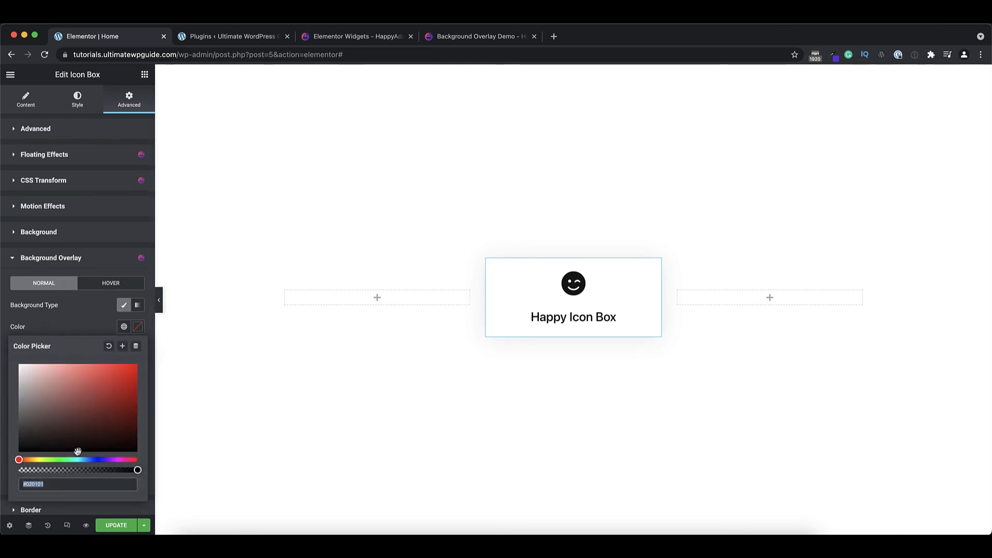
drag(19, 460, 89, 460)
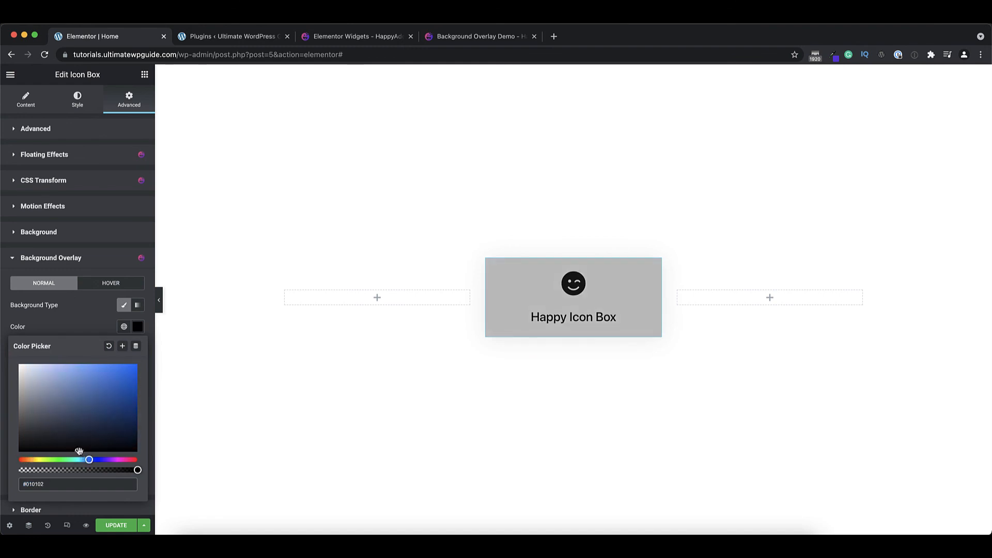
click(115, 389)
drag(123, 382, 131, 375)
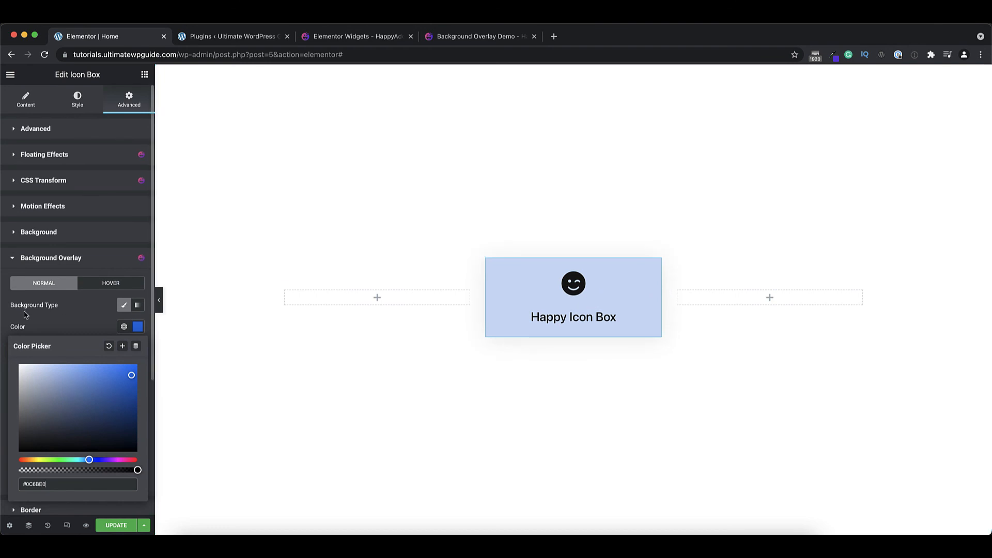
click(53, 326)
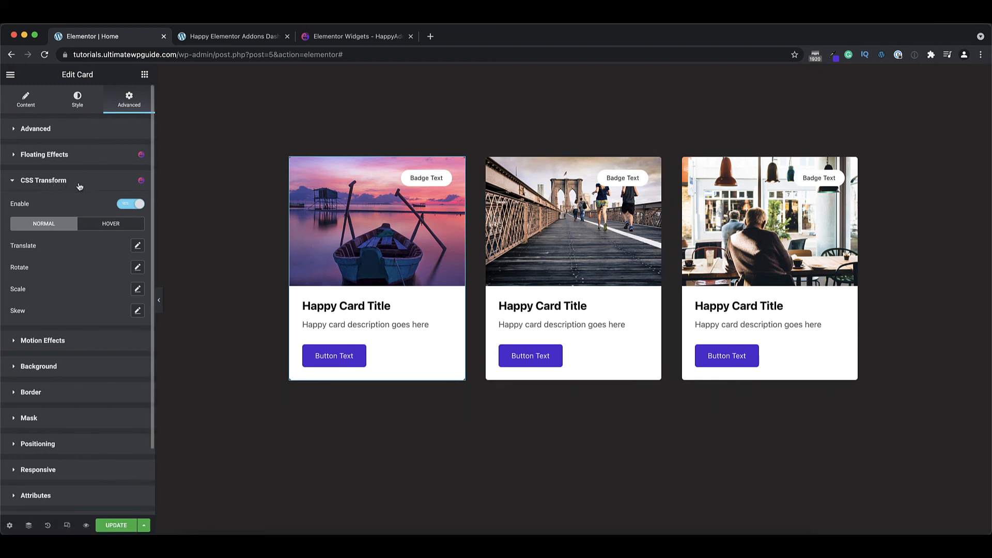
Switch the first card's CSS Transform off and on again and check its hover-state options
click(127, 205)
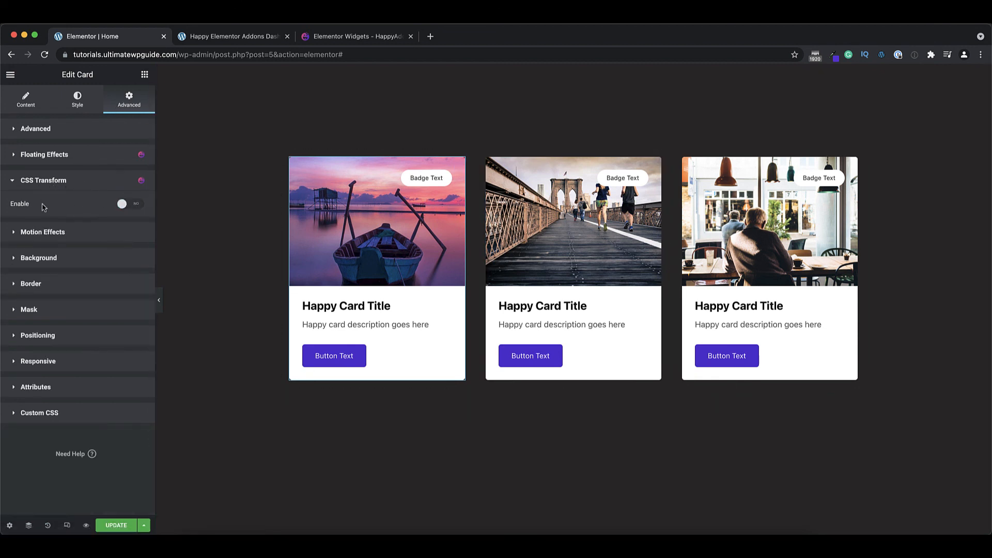
click(137, 205)
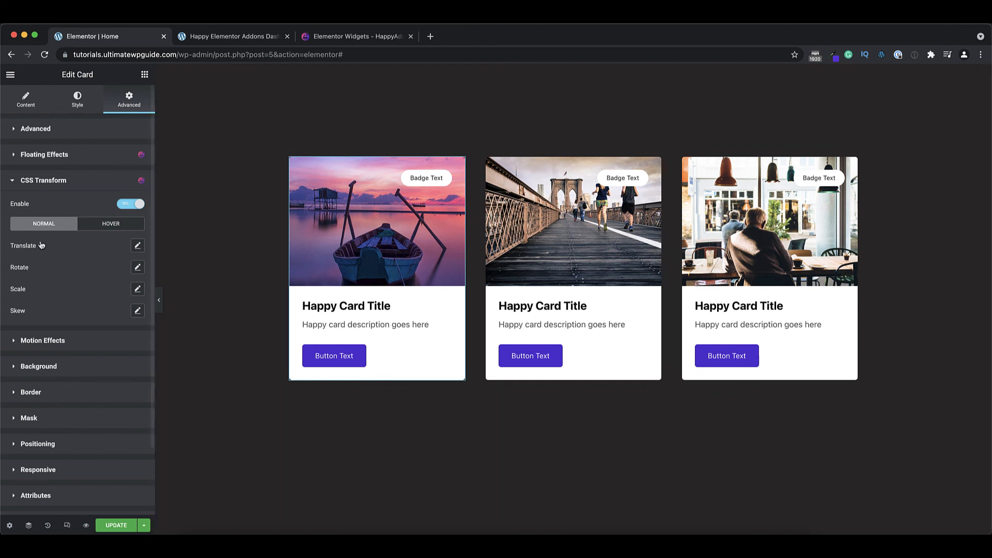
click(98, 226)
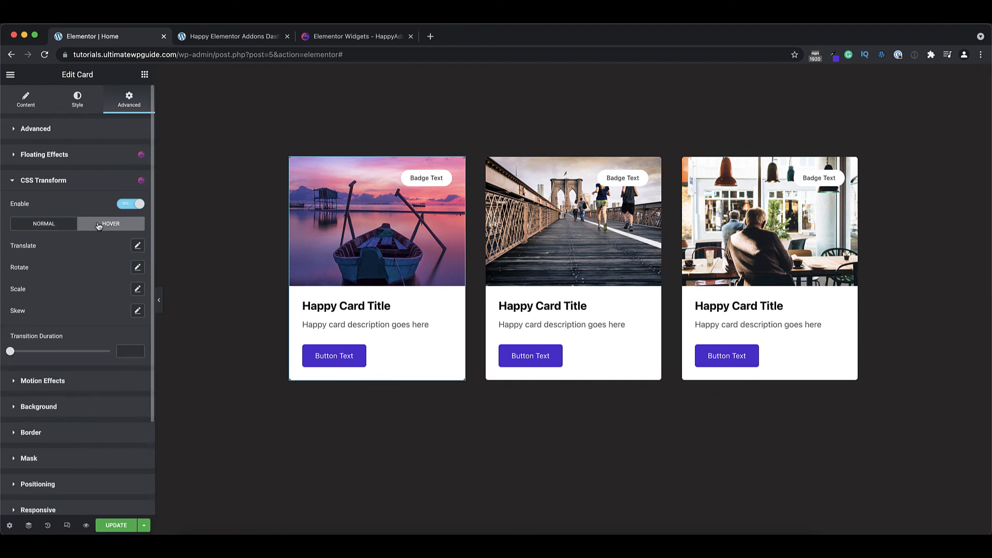
click(41, 227)
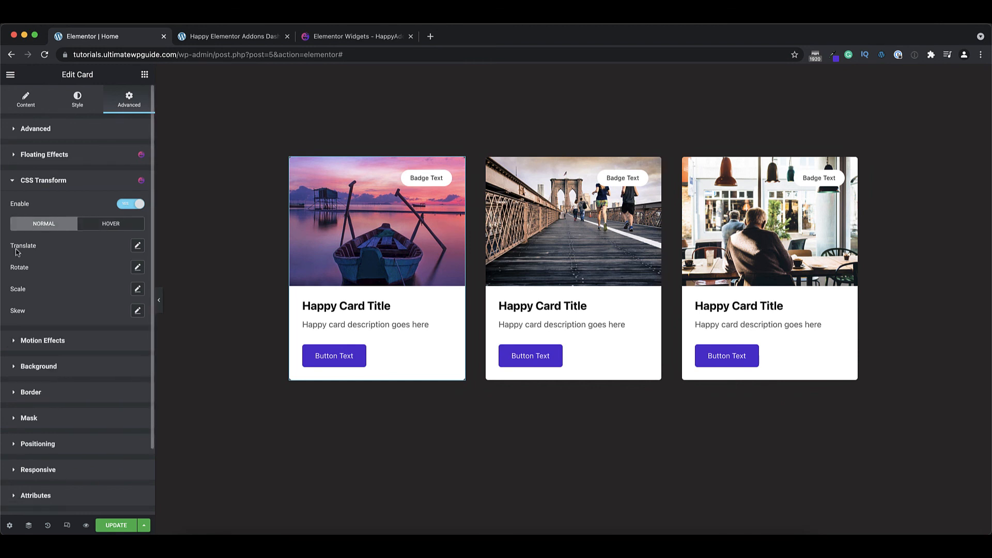
Try Translate X offsets of 50 and -50 and a Translate Y offset of 50 on the first card's normal state
click(138, 247)
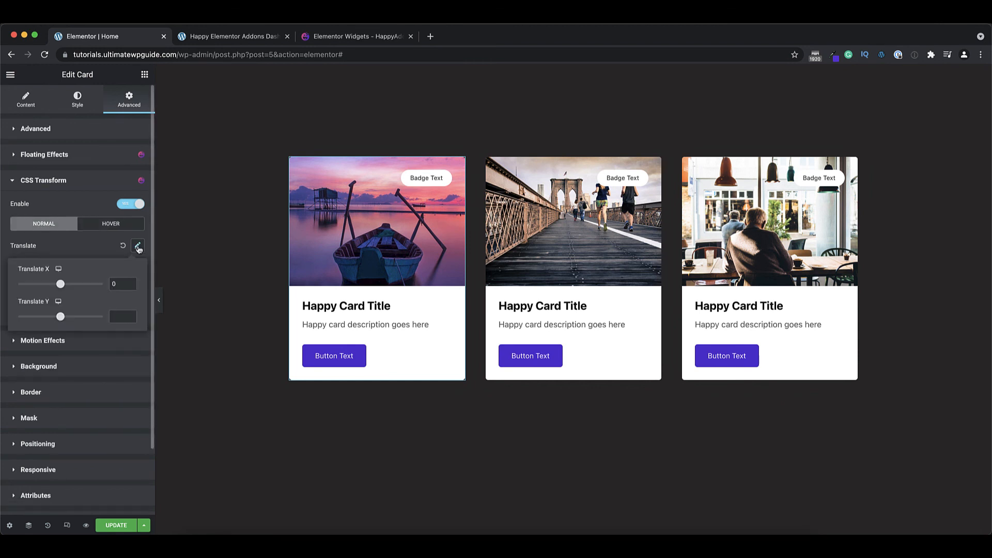
double_click(109, 287)
text(50)
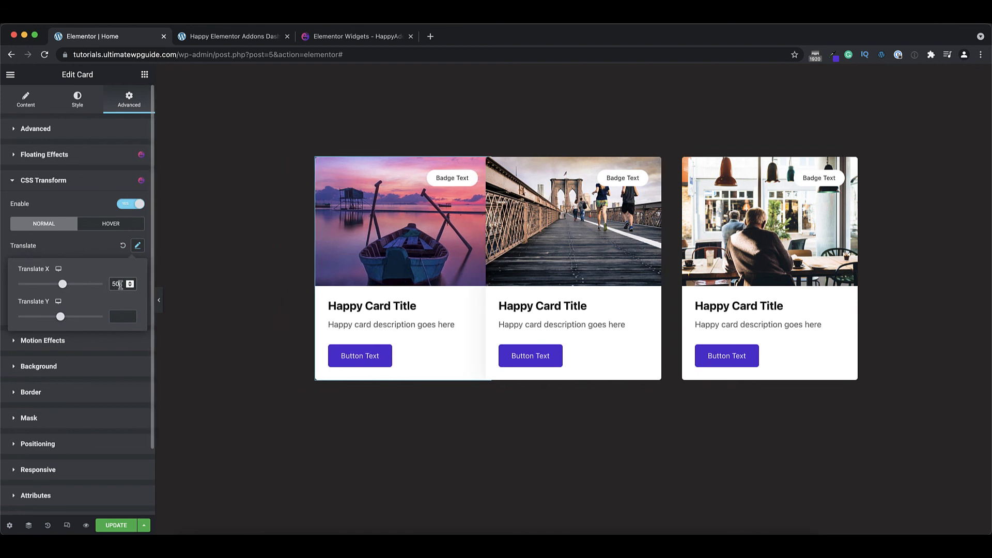
drag(121, 285, 109, 285)
text(-50)
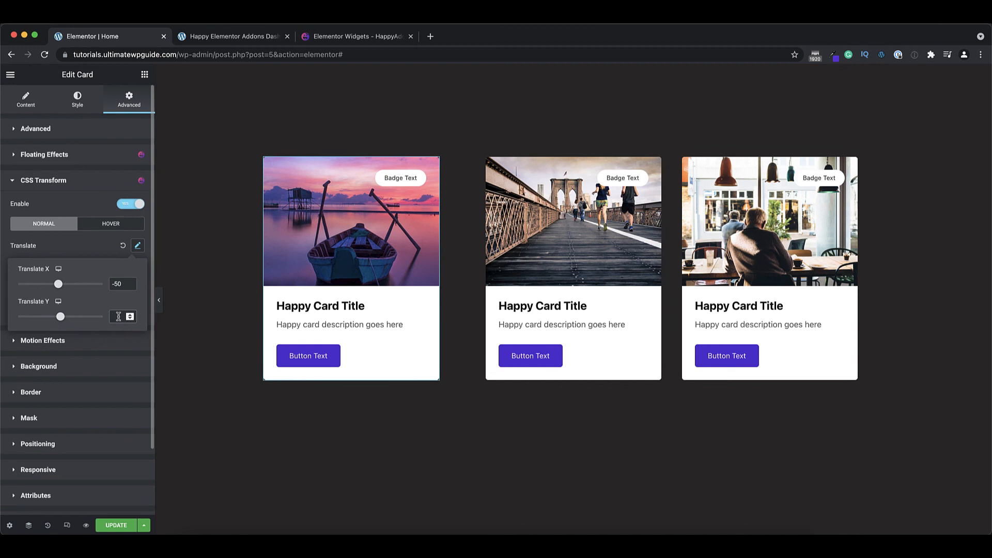
text(50)
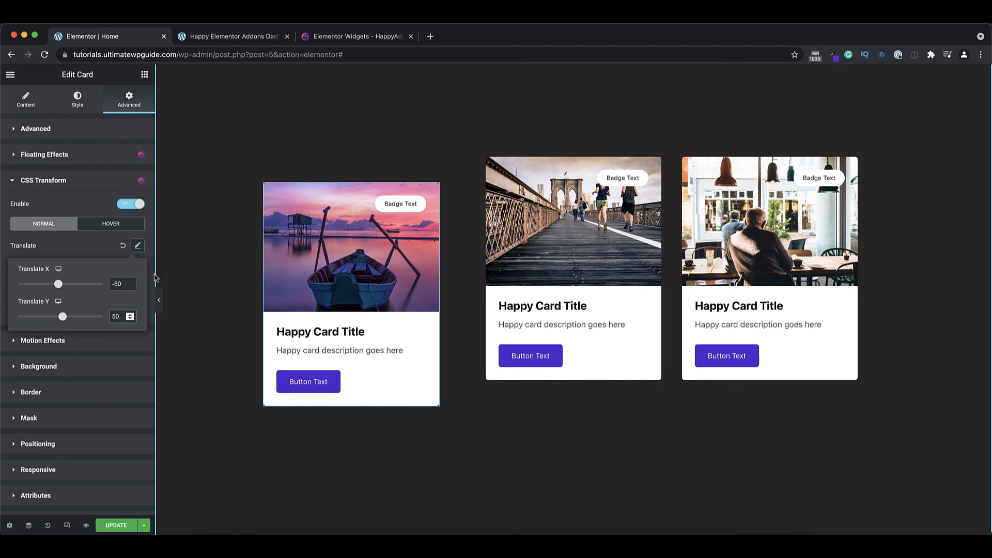
Set both Translate offsets of the first card back to 0 and restore Translate to its default
drag(123, 285, 102, 320)
text(0)
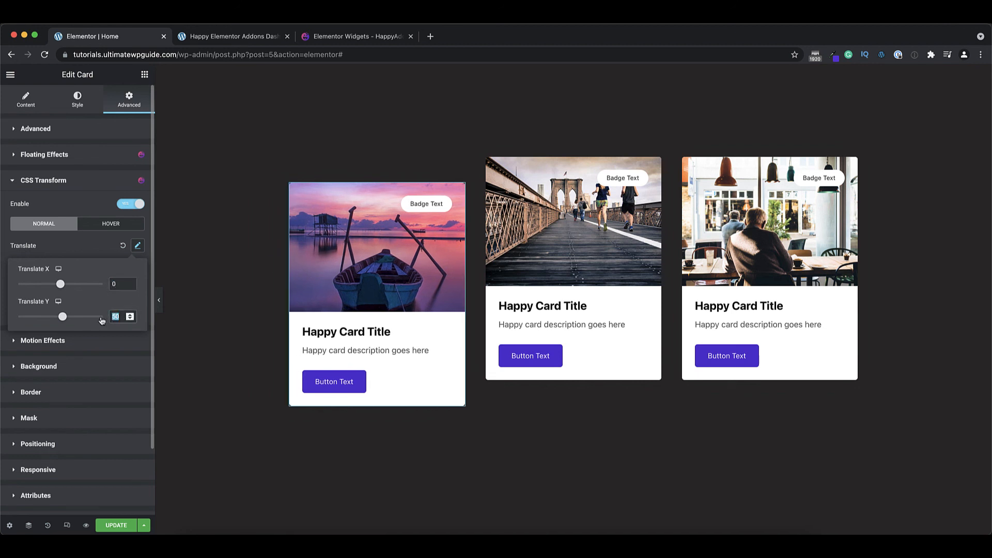
text(0)
click(122, 245)
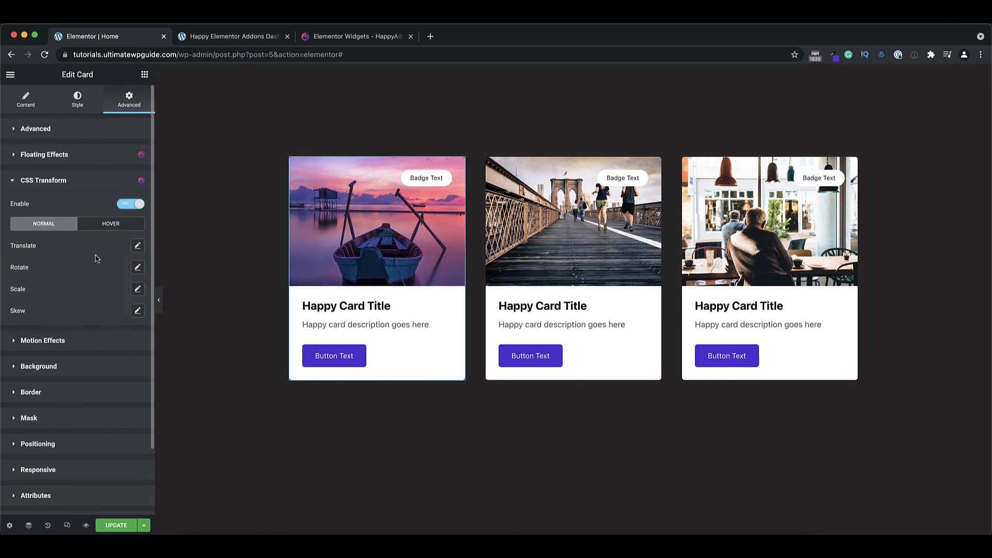
Try rotating the first card by 90 on Z with X and Y rotation at 0, and reset the rotation
click(138, 267)
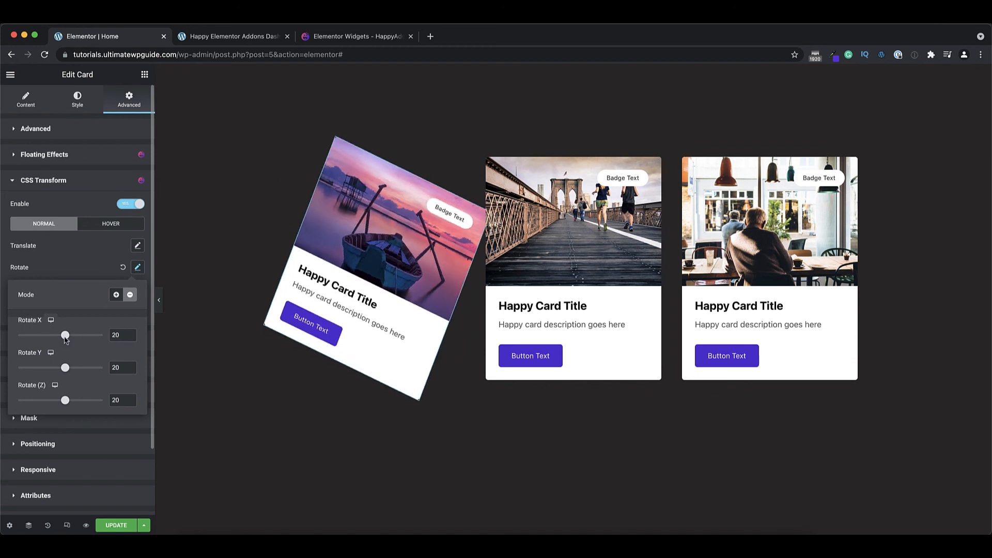
drag(120, 335, 105, 403)
text(0090)
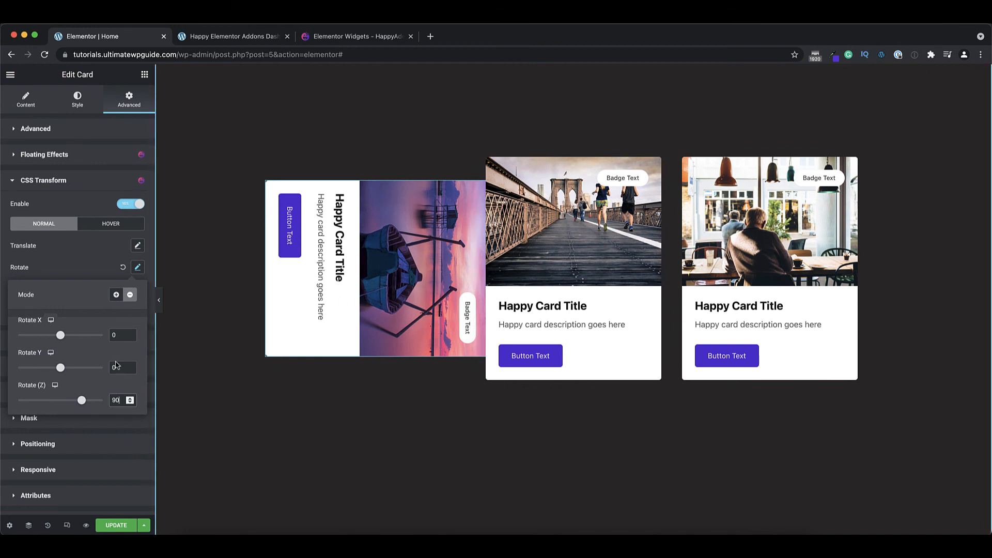
click(106, 270)
click(124, 268)
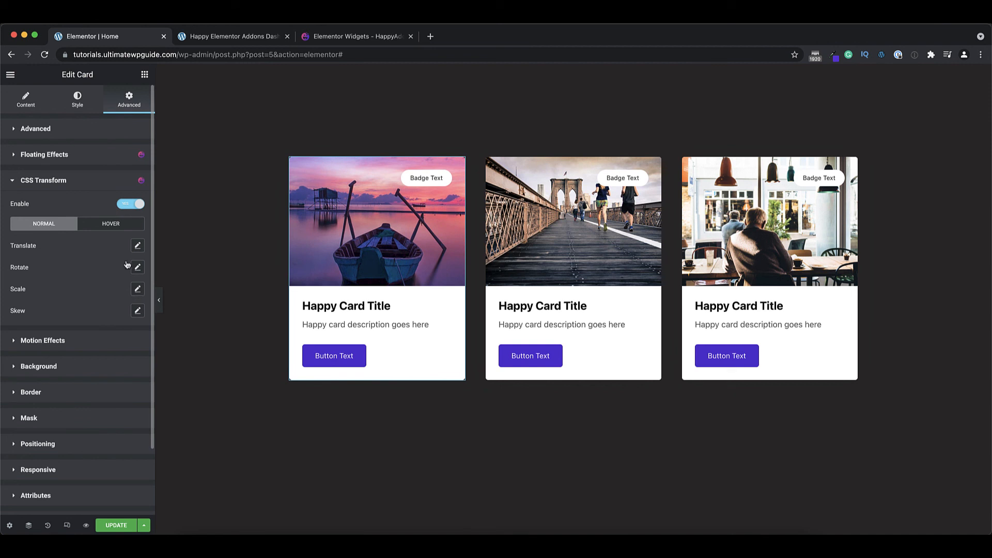
Try a hover-state scale of 2 in both X and Y on the first card
click(109, 223)
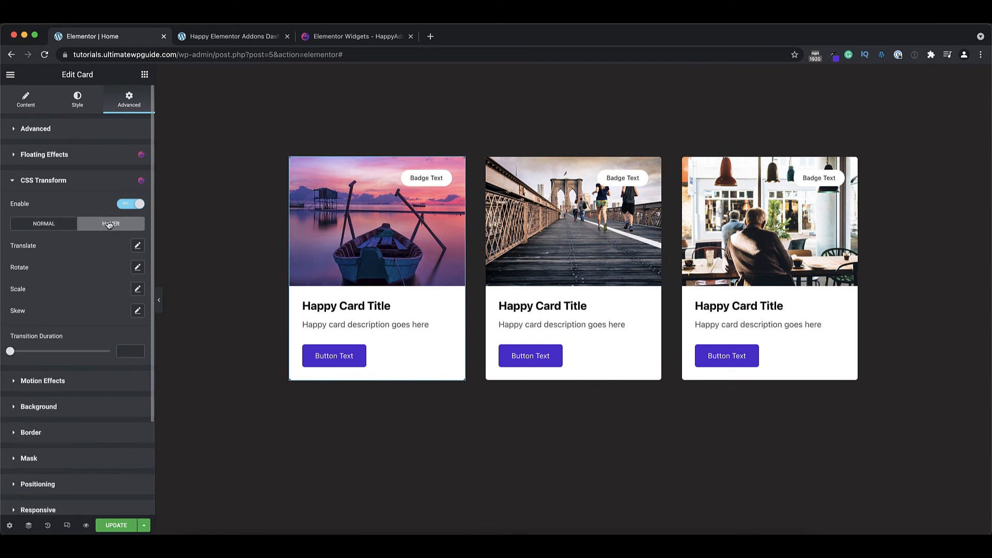
click(138, 290)
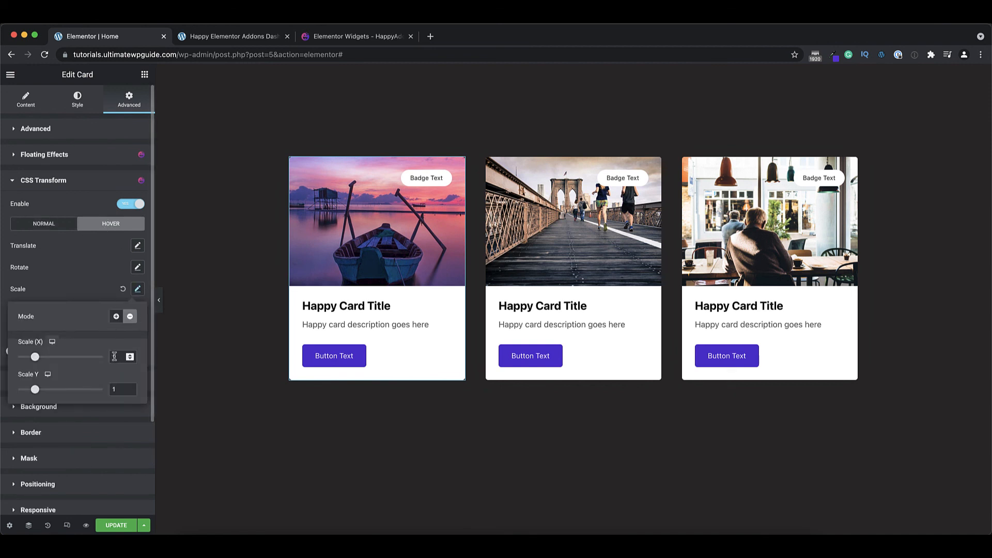
text(2)
double_click(111, 390)
text(2)
click(89, 289)
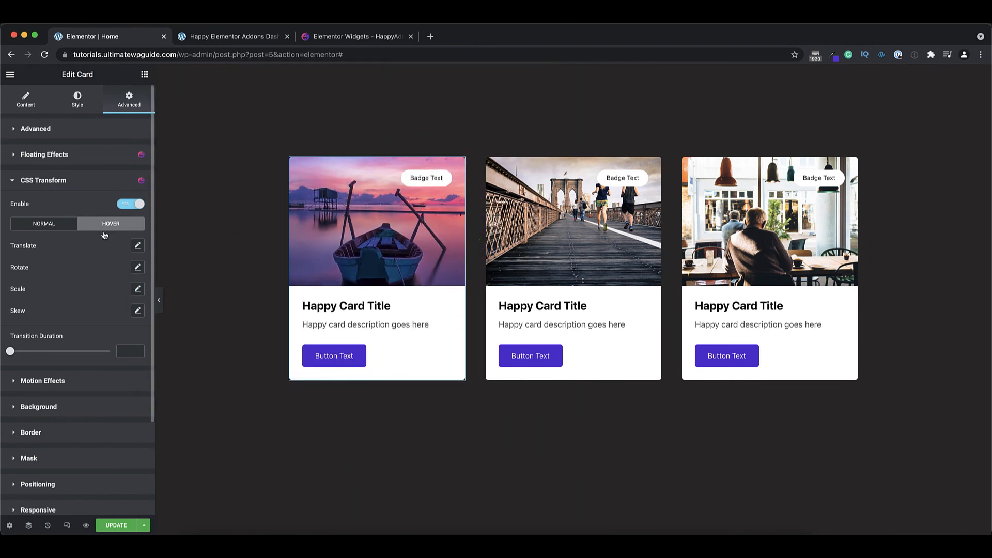
Add a hover-state skew to the first card with Skew X at 10
click(137, 311)
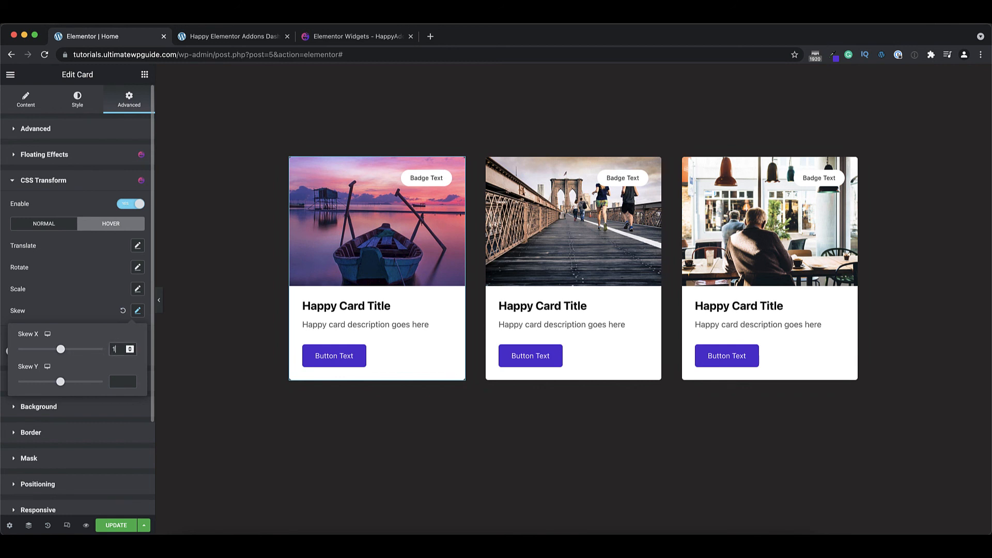
text(010)
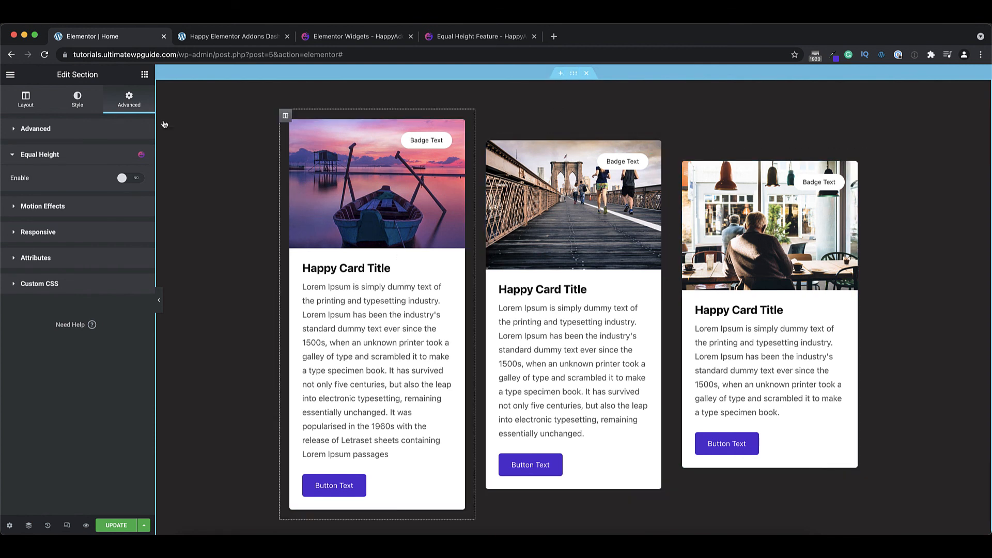
Enable Equal Height on the section holding the three cards, applied to the Card (ha-card) widgets
click(136, 179)
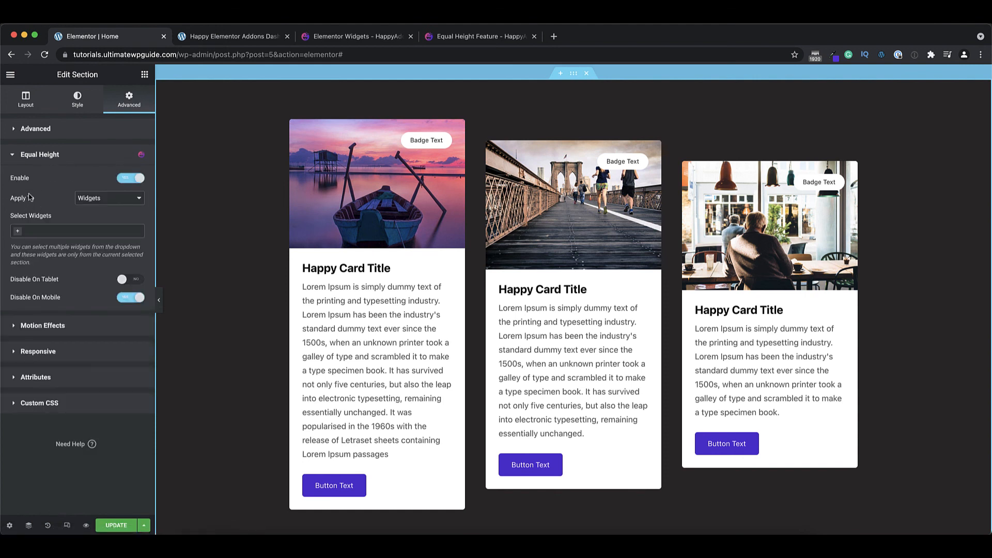
click(85, 207)
click(108, 206)
click(33, 232)
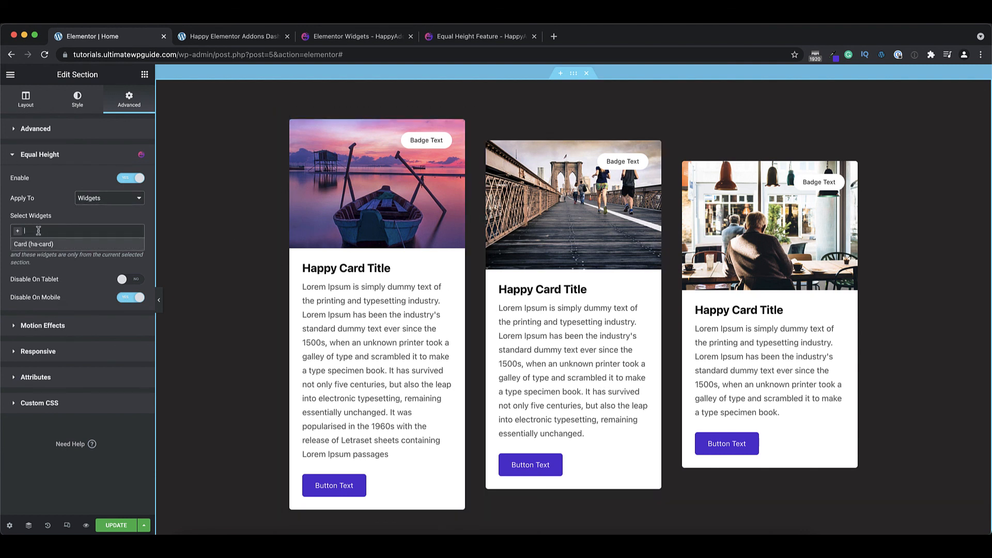
click(22, 246)
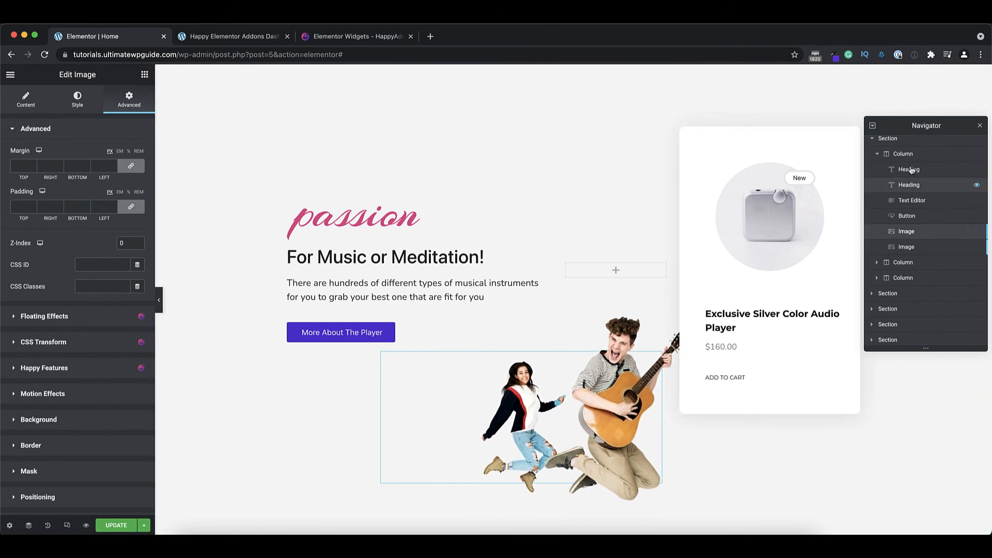
Open the guitarist image's Floating Effects settings and switch the effects off and on again
click(908, 244)
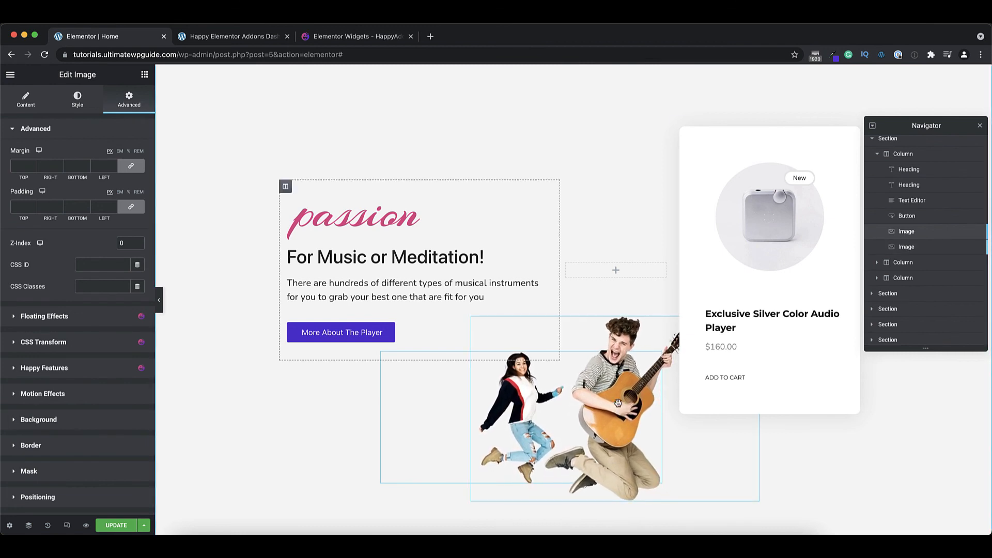
click(908, 247)
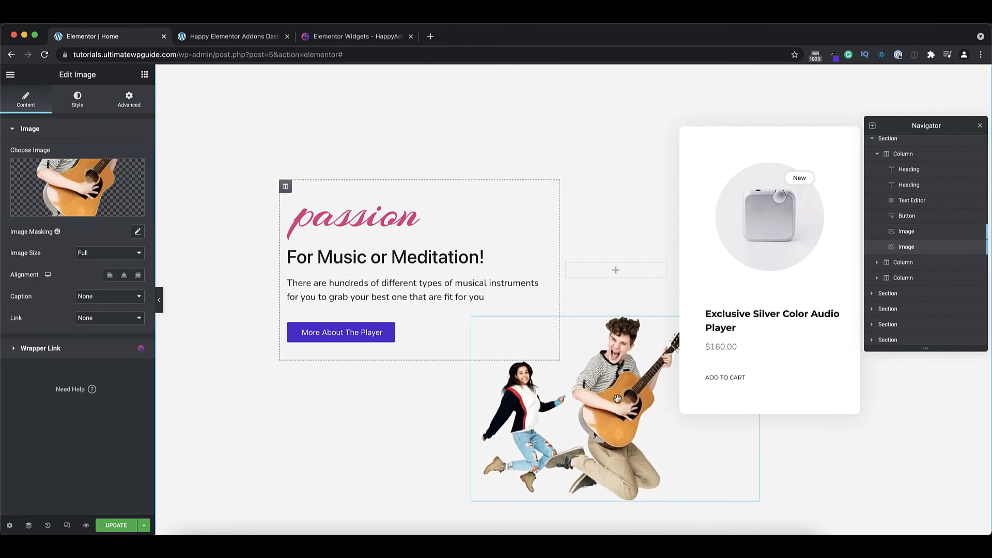
click(130, 101)
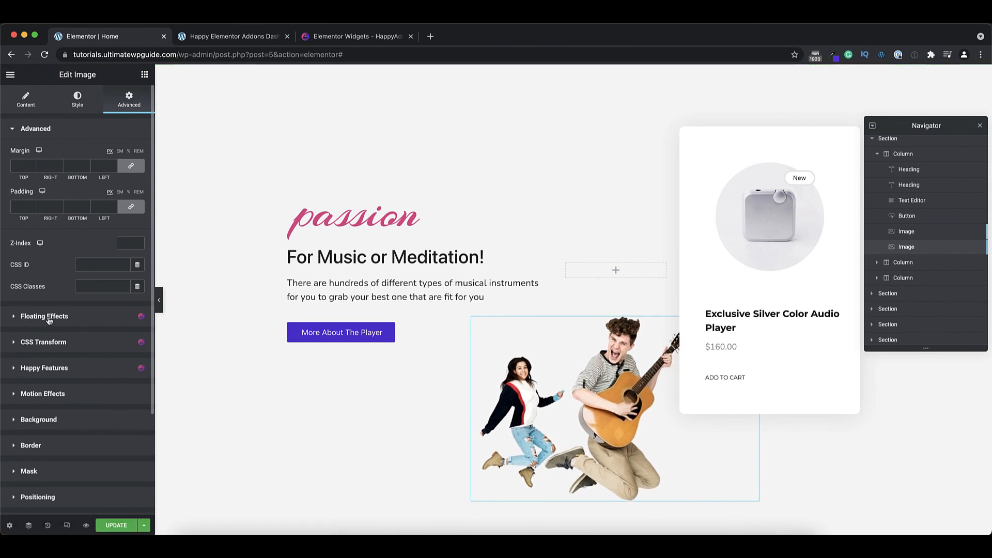
click(78, 317)
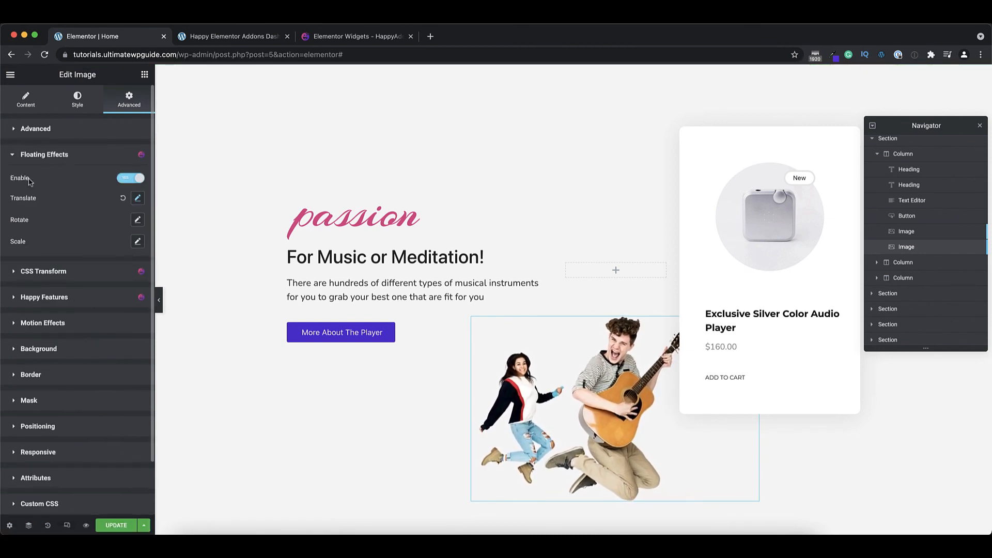
click(131, 179)
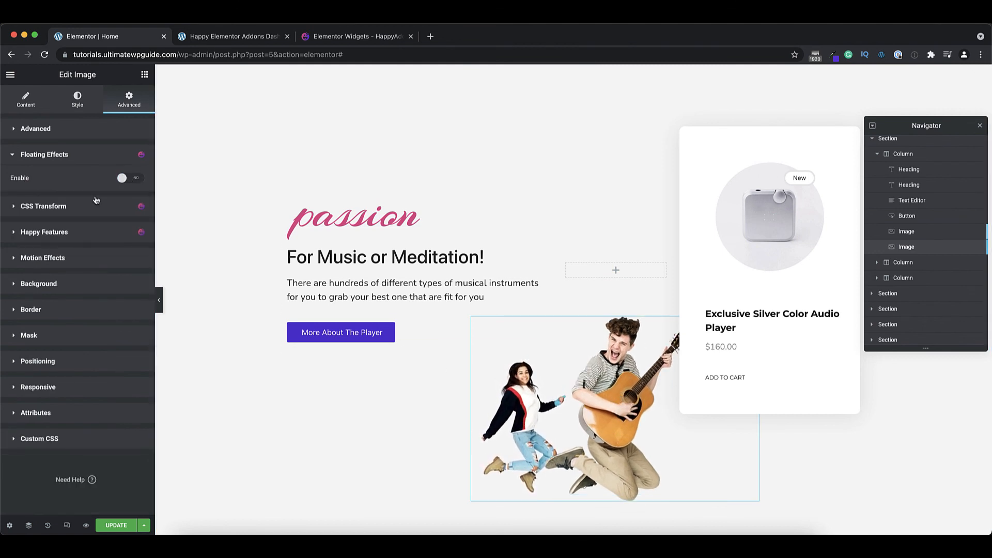
click(135, 178)
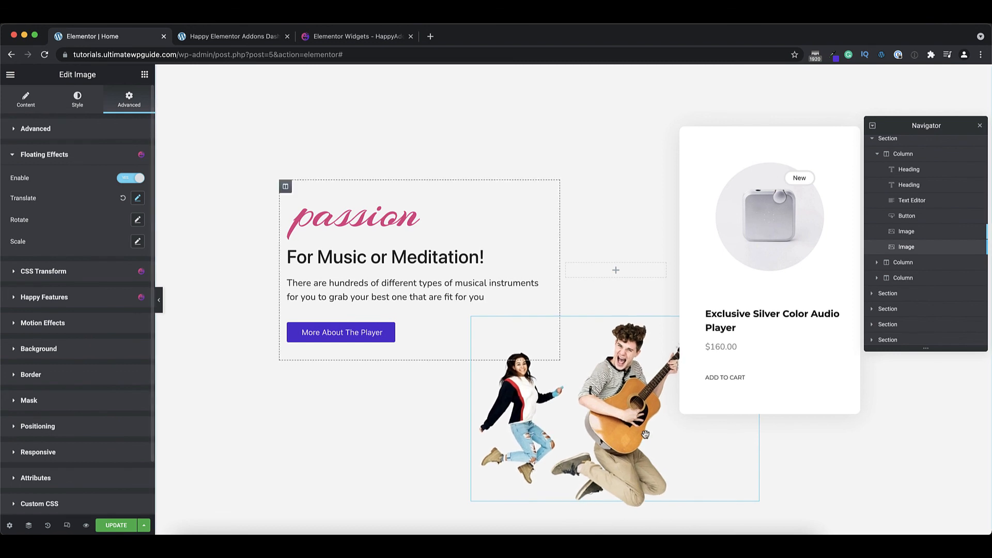
Try a floating Translate of 50 in both X and Y on the guitarist image
click(137, 199)
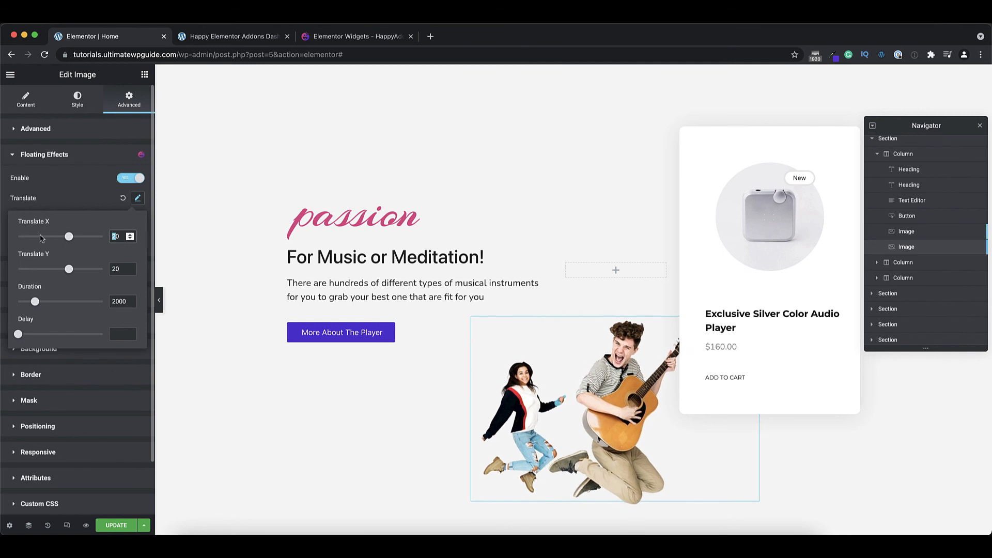
text(50)
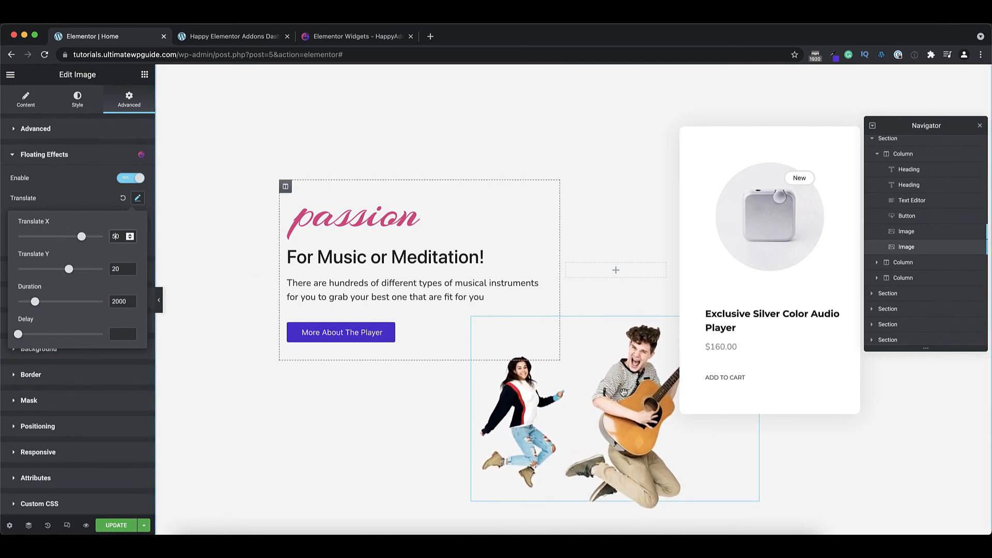
text(50)
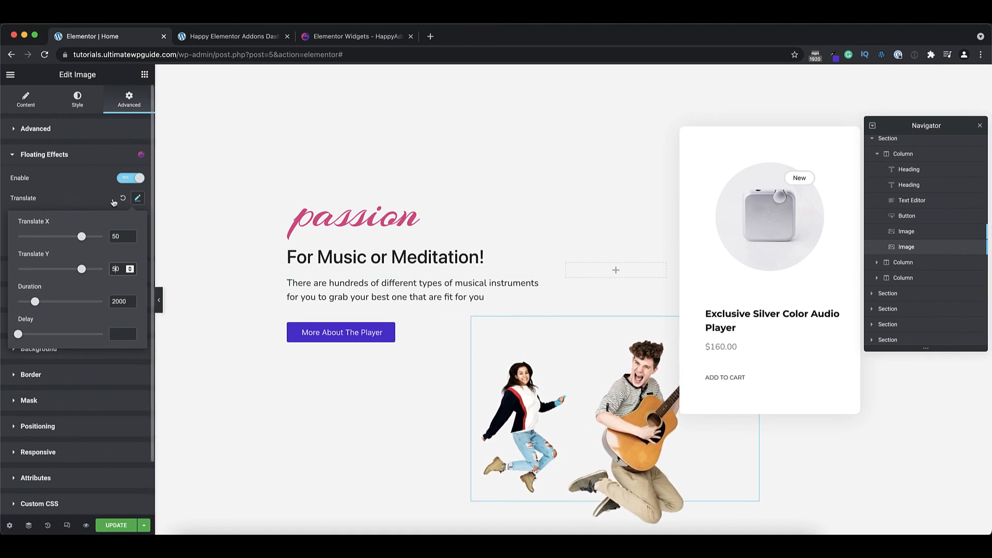
click(137, 198)
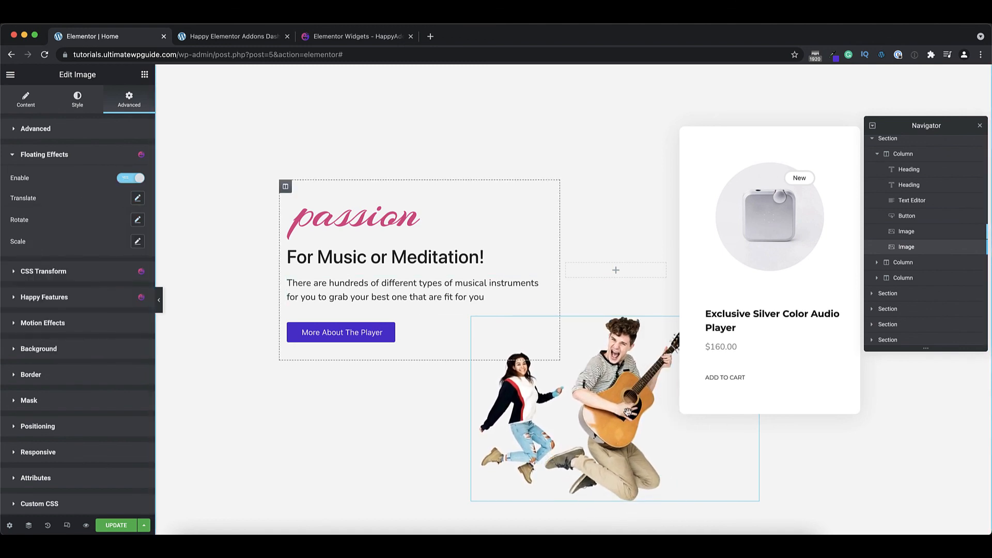
Try the default floating Rotate effect on the guitarist image, reset it, and try the Scale effect
click(137, 221)
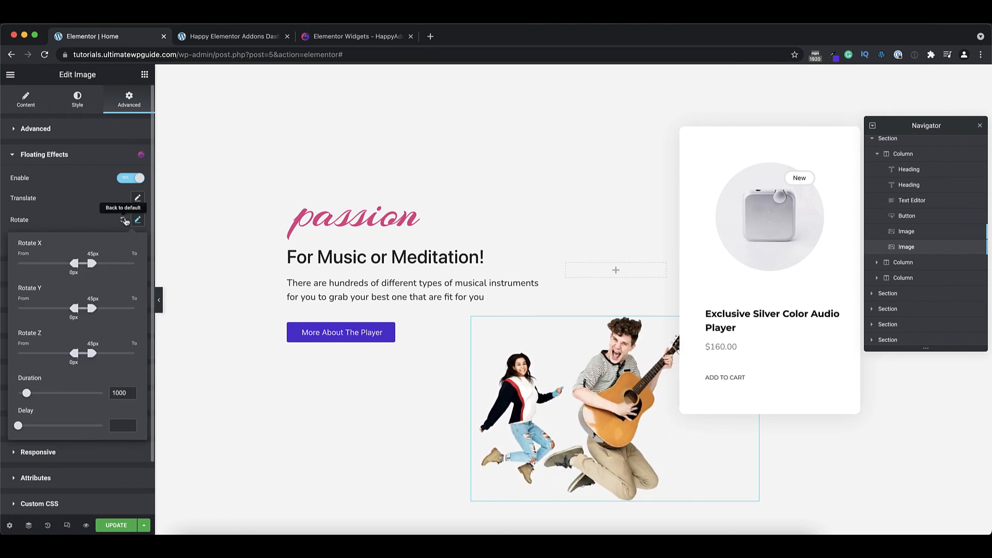
click(124, 220)
click(138, 243)
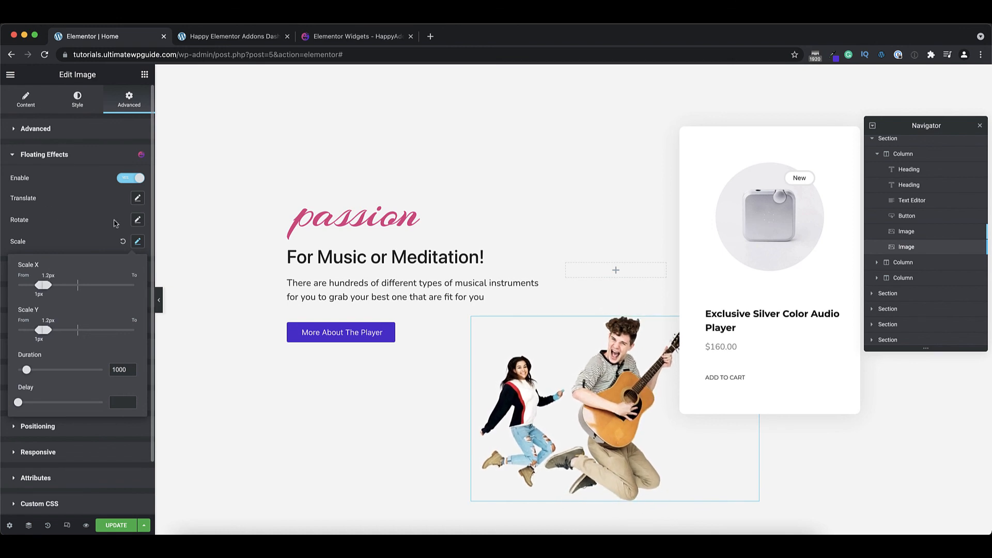
Enable the floating Translate effect on the guitarist image with X and Y at 20 and a duration of 3000
click(139, 199)
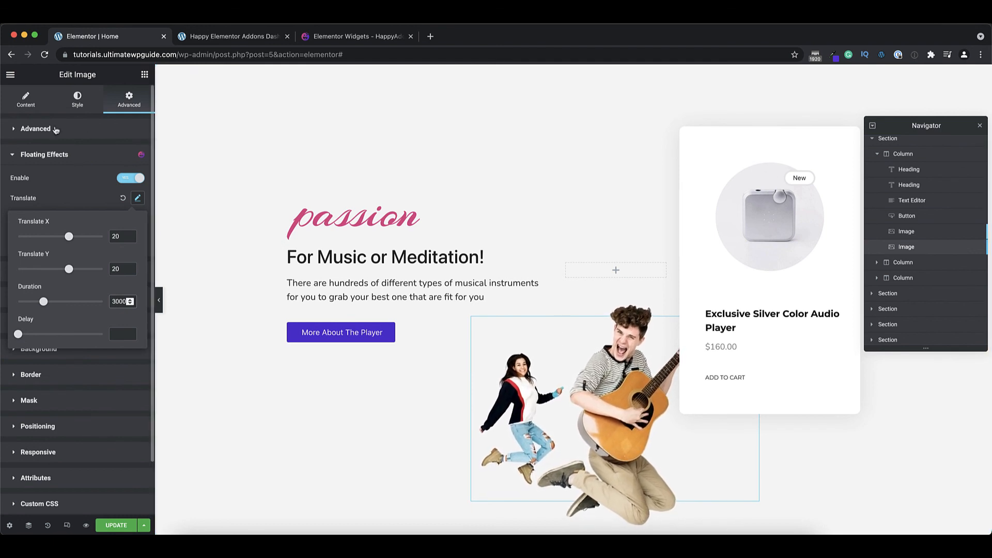
click(37, 129)
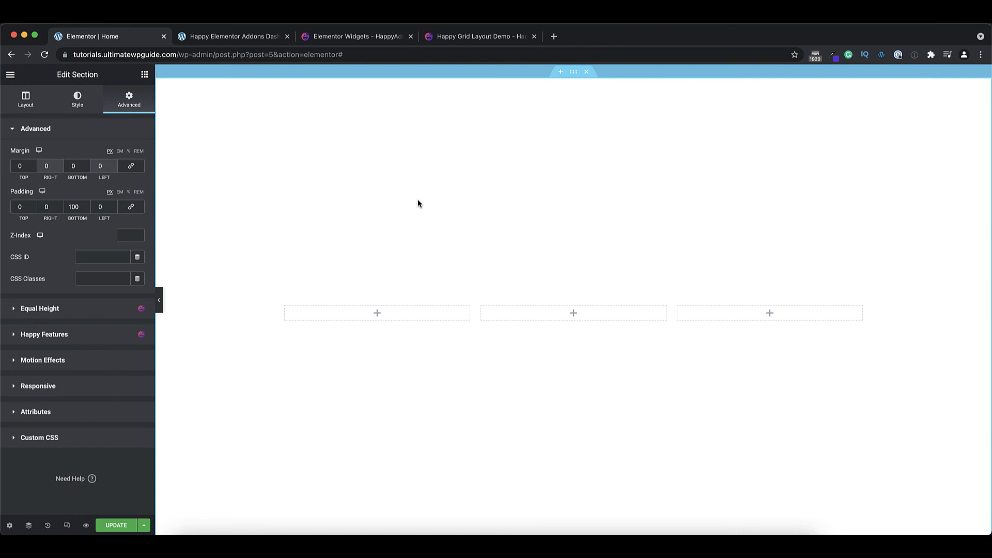
Turn on the Grid Layer in the page settings and set its number of columns to 4
click(9, 526)
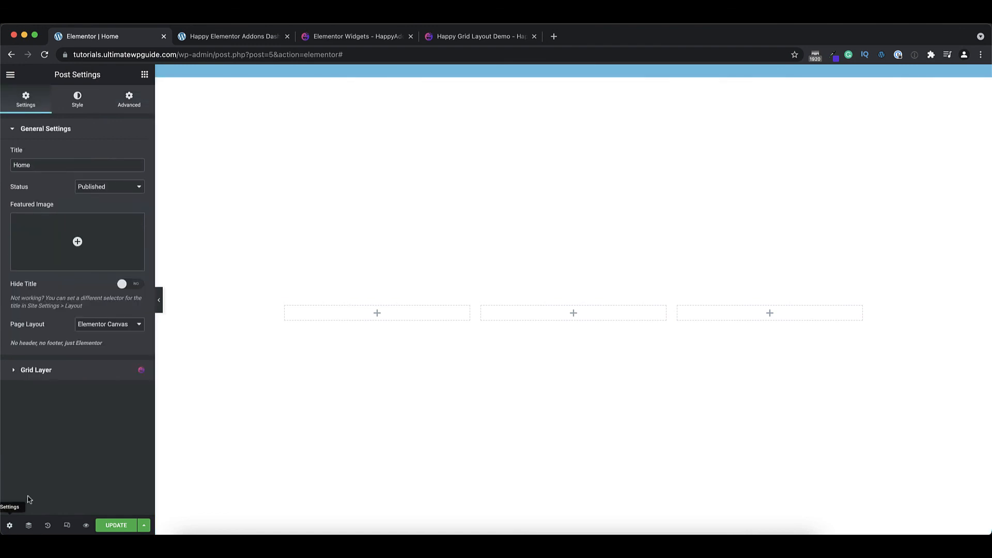
click(67, 373)
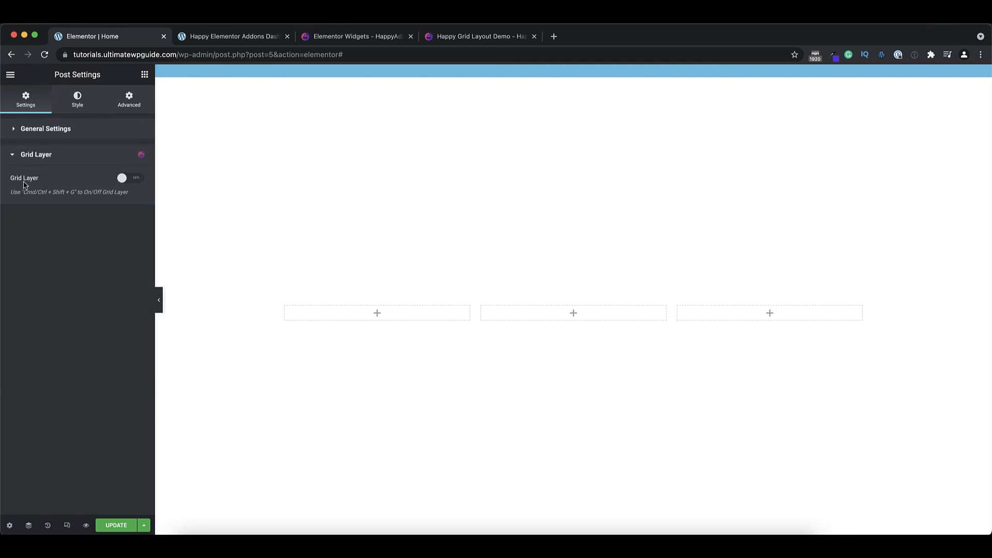
click(133, 179)
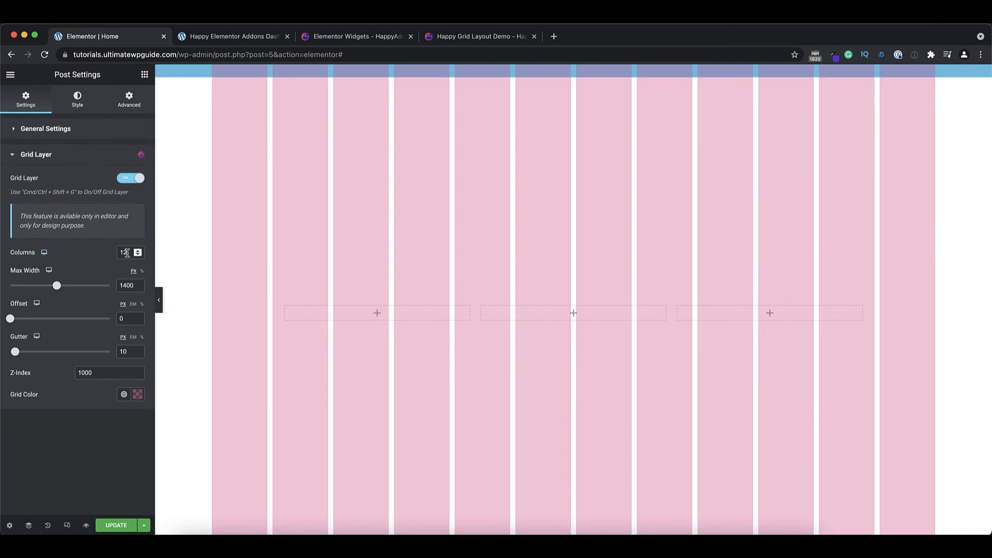
drag(126, 253, 106, 254)
text(4)
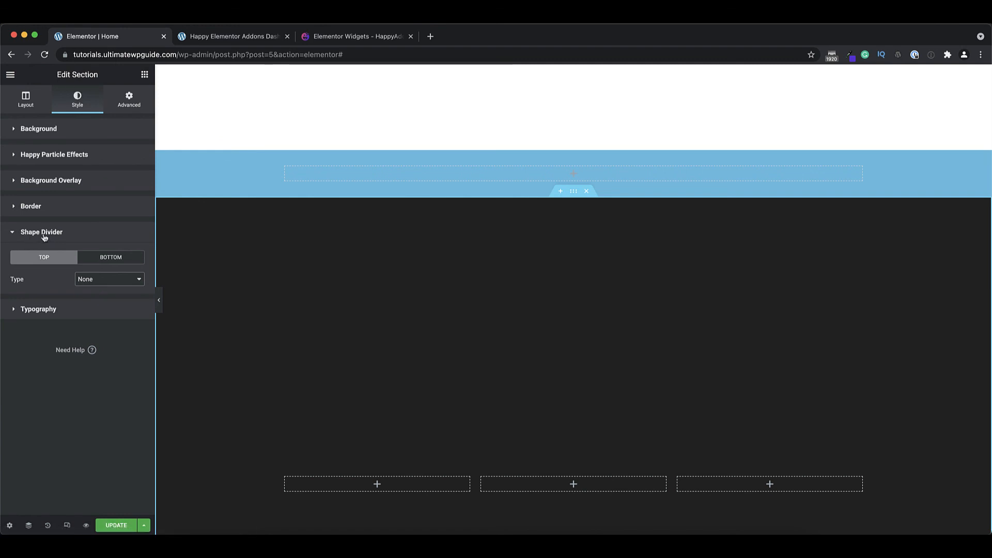
Set the dark section's top shape divider to Mountains
click(103, 279)
click(106, 300)
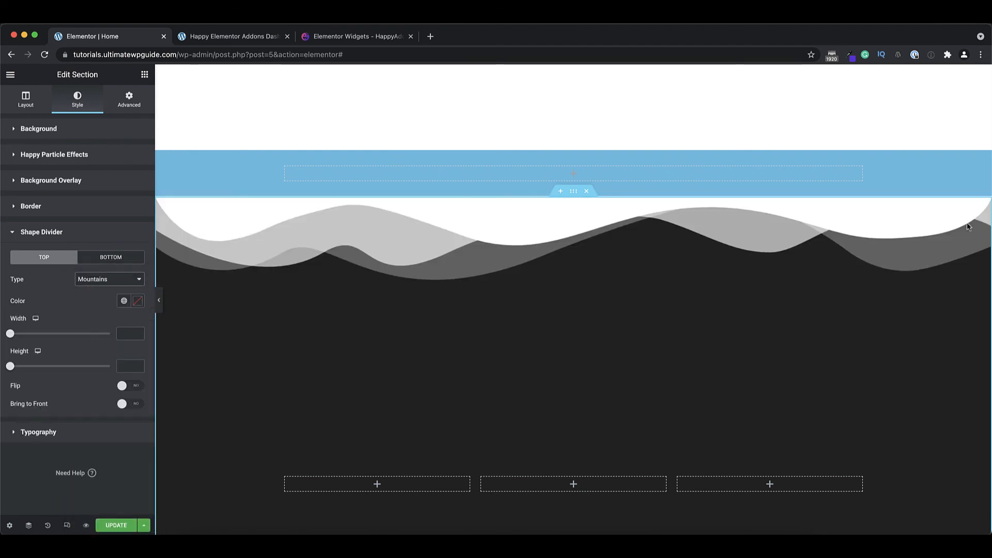
Try a Zigzag bottom shape divider with a height of 194 on the dark section
scroll(689, 315, down, 1)
scroll(690, 314, down, 7)
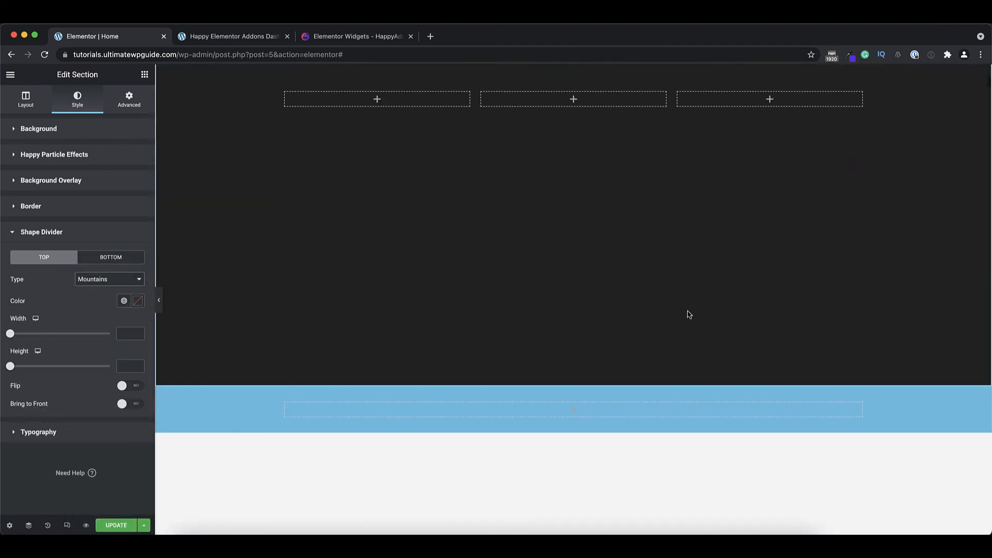
click(118, 260)
click(114, 279)
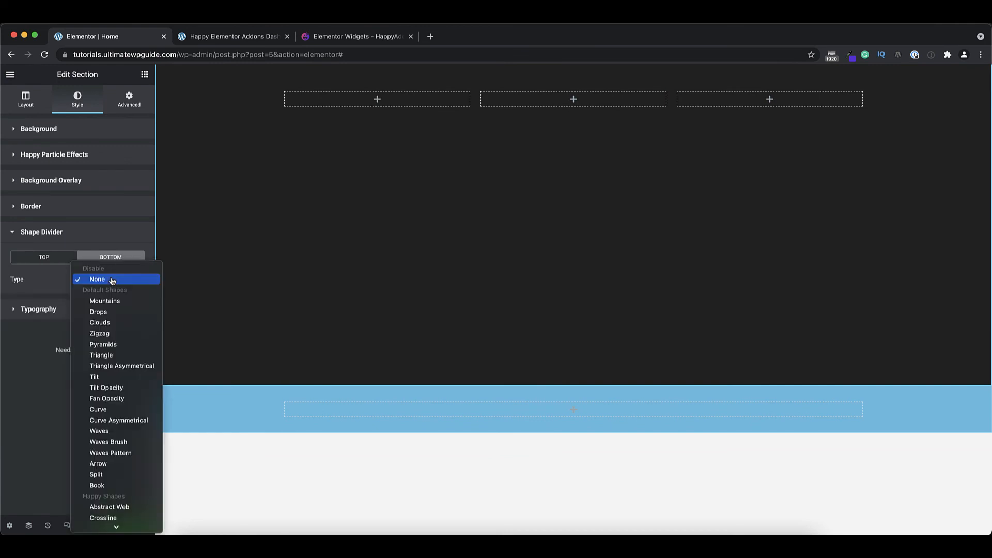
click(107, 336)
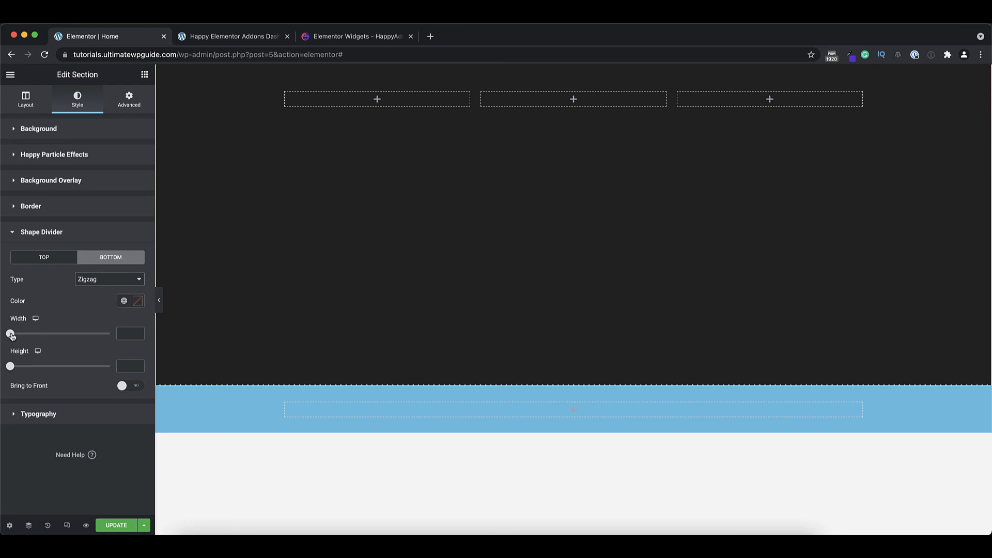
drag(10, 366, 49, 367)
Change the bottom shape divider to Curve and set its height to 98
click(98, 280)
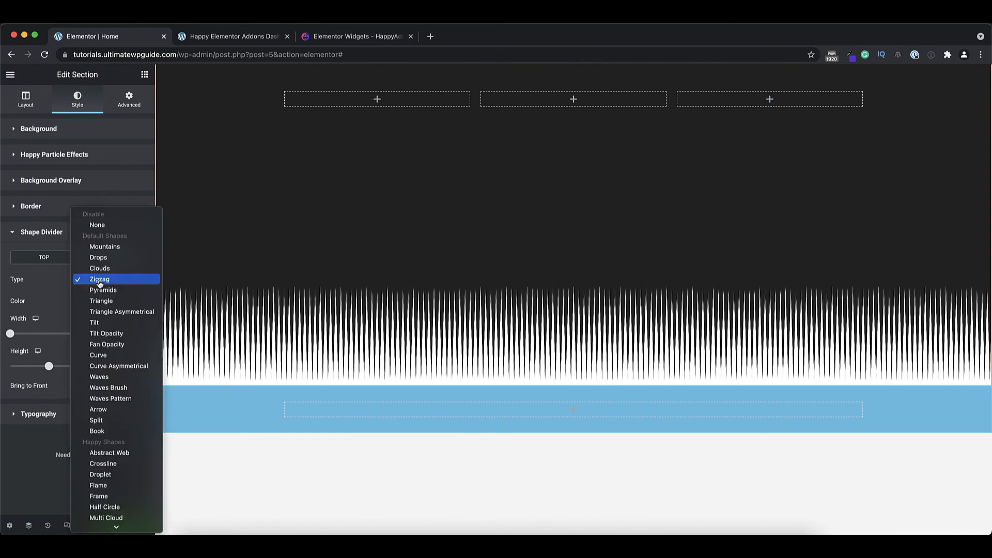
click(99, 356)
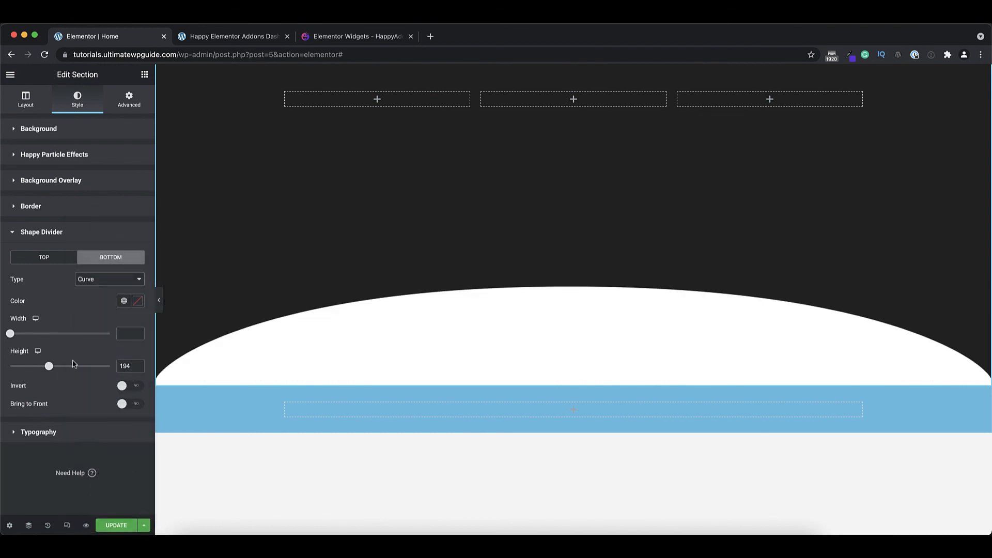
drag(47, 368, 30, 368)
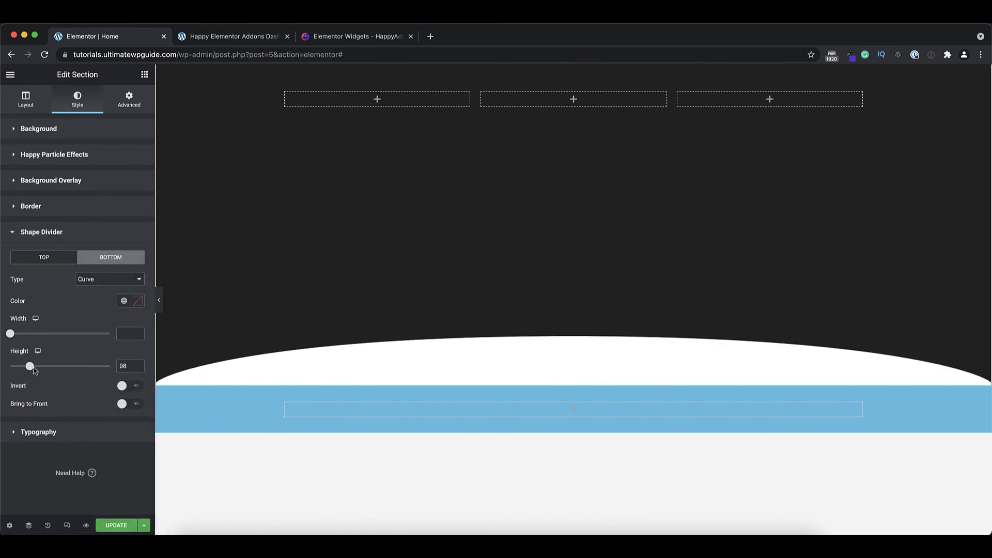
Try the Abstract Web, Multi Cloud and Half Circle shapes as the section's bottom divider
click(106, 280)
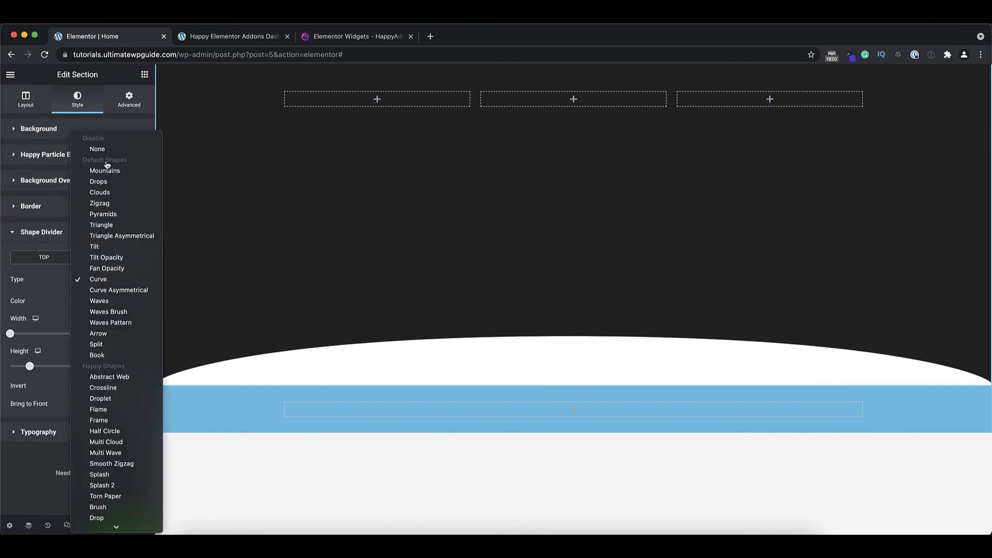
scroll(125, 281, down, 5)
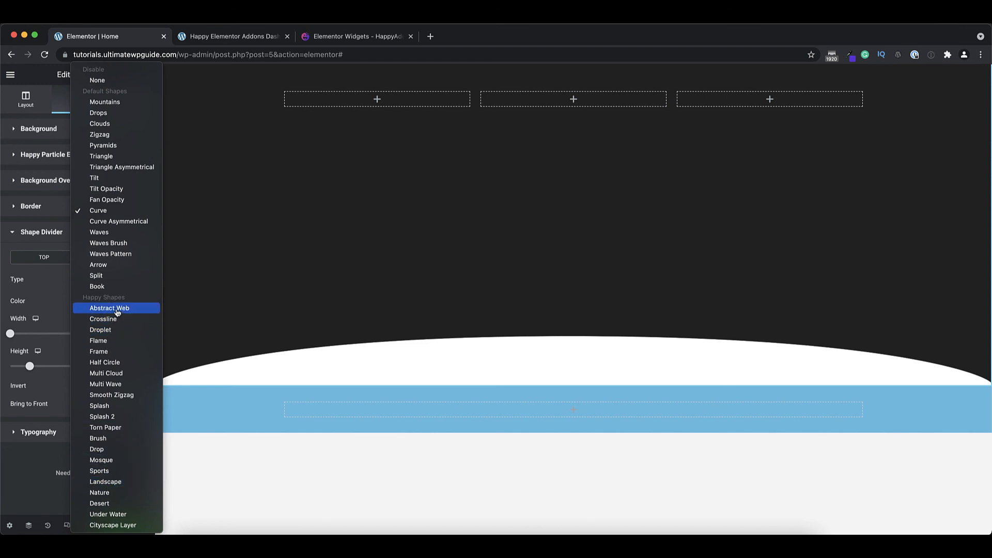
click(116, 309)
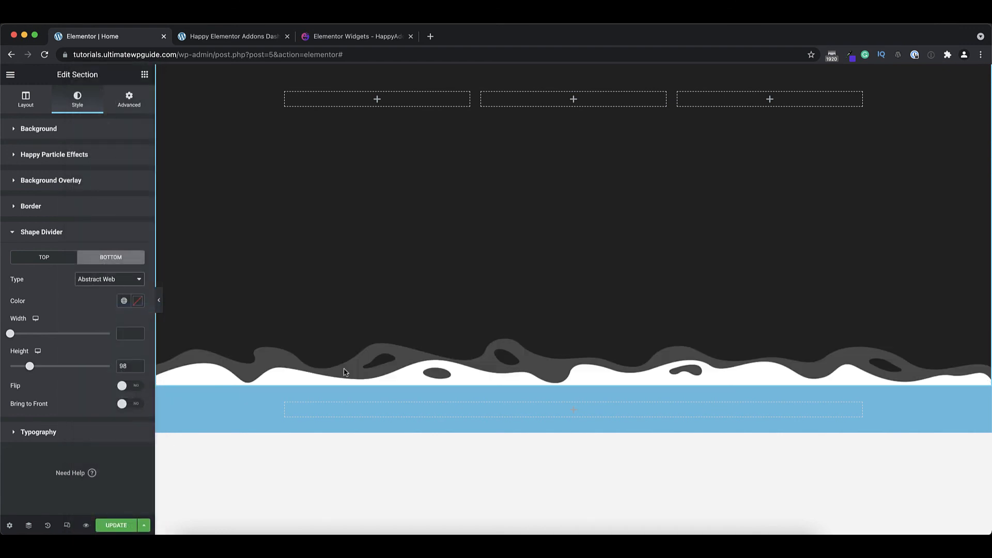
click(98, 281)
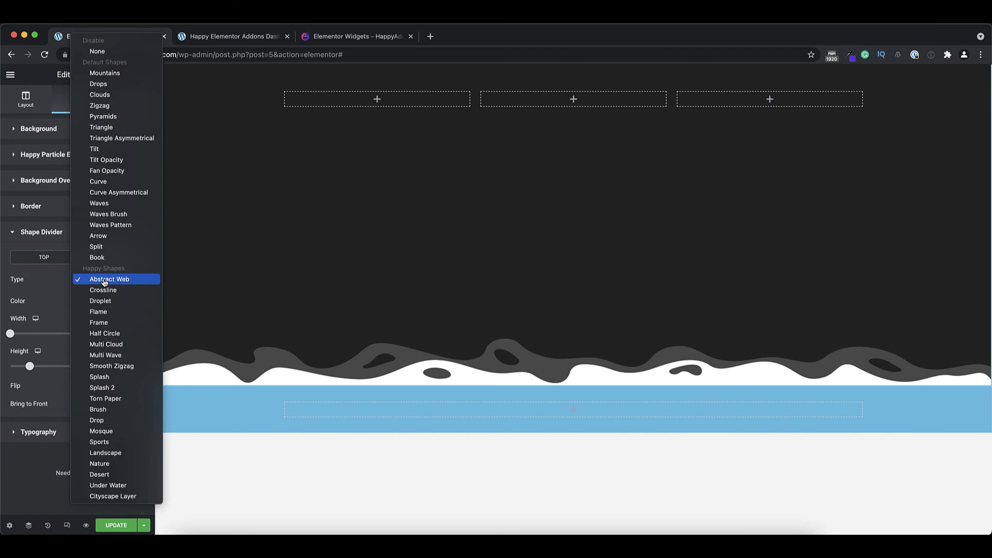
click(105, 345)
click(113, 280)
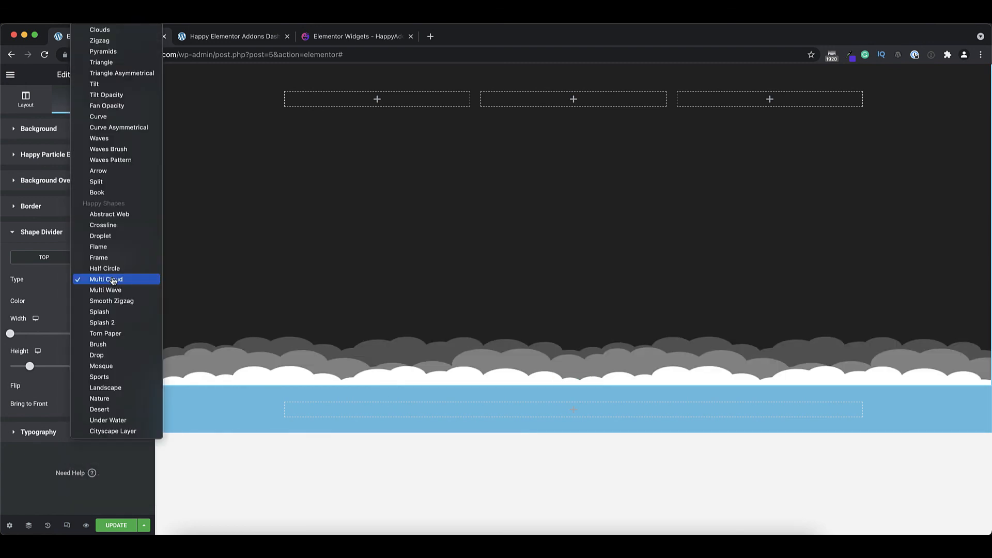
click(105, 268)
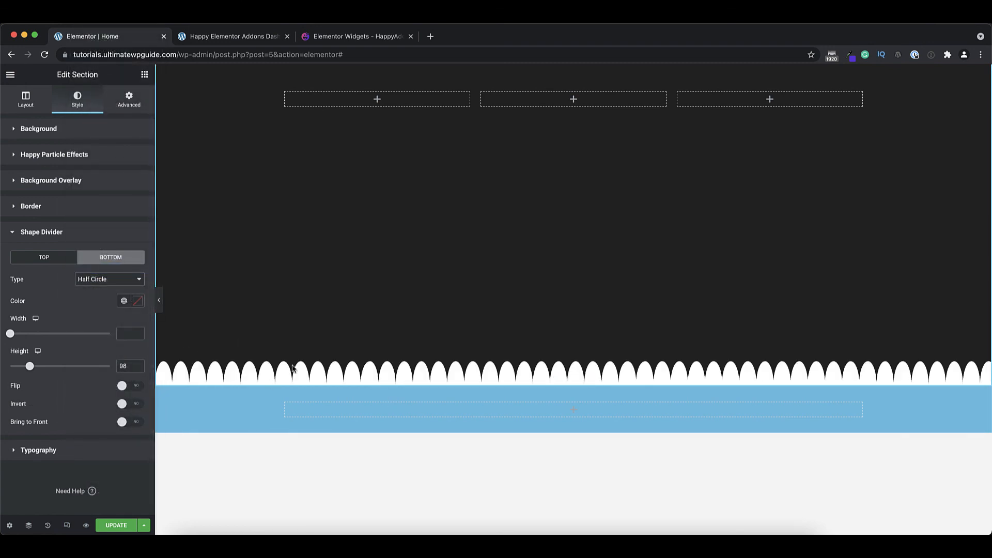
Set the bottom shape divider to Nature and switch its Flip and Bring to Front options on and off again
click(113, 281)
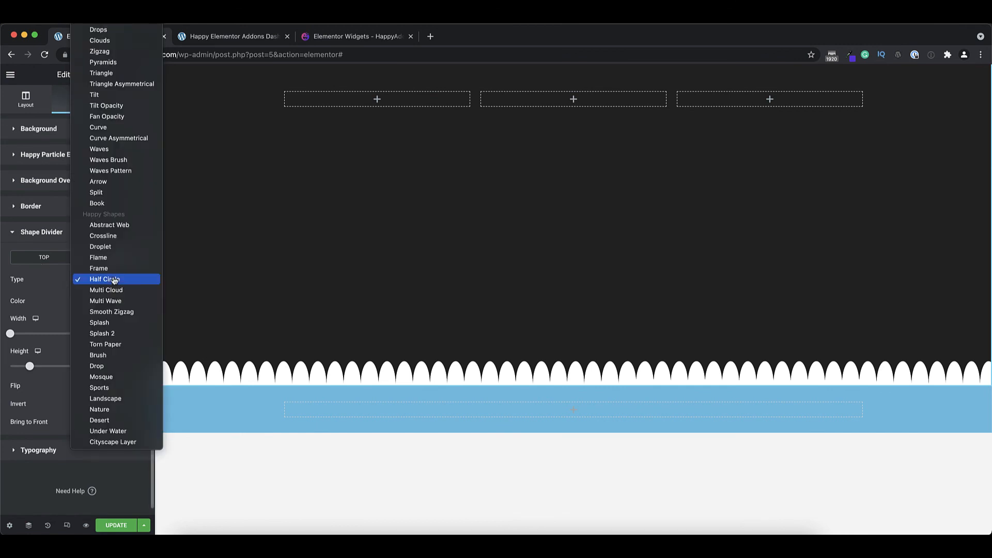
click(100, 410)
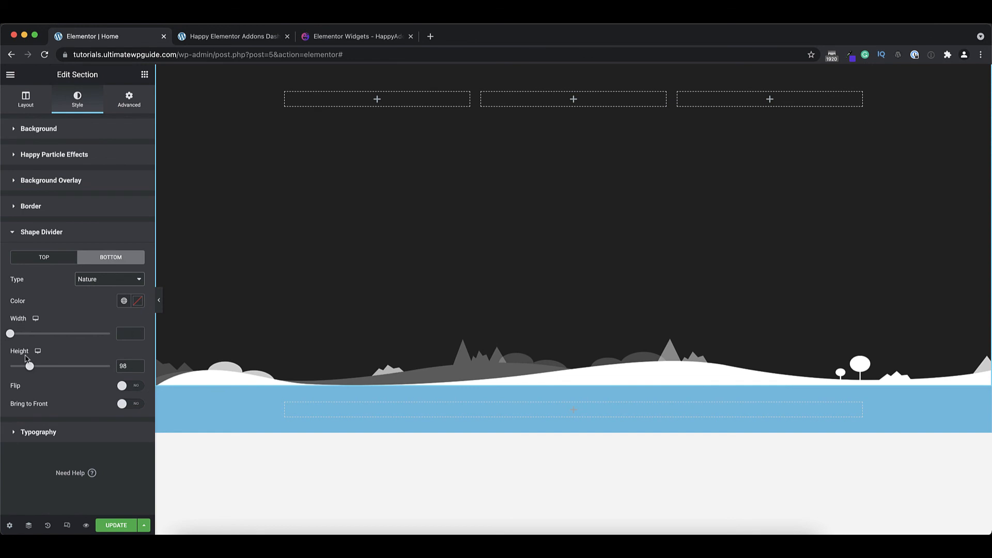
click(129, 386)
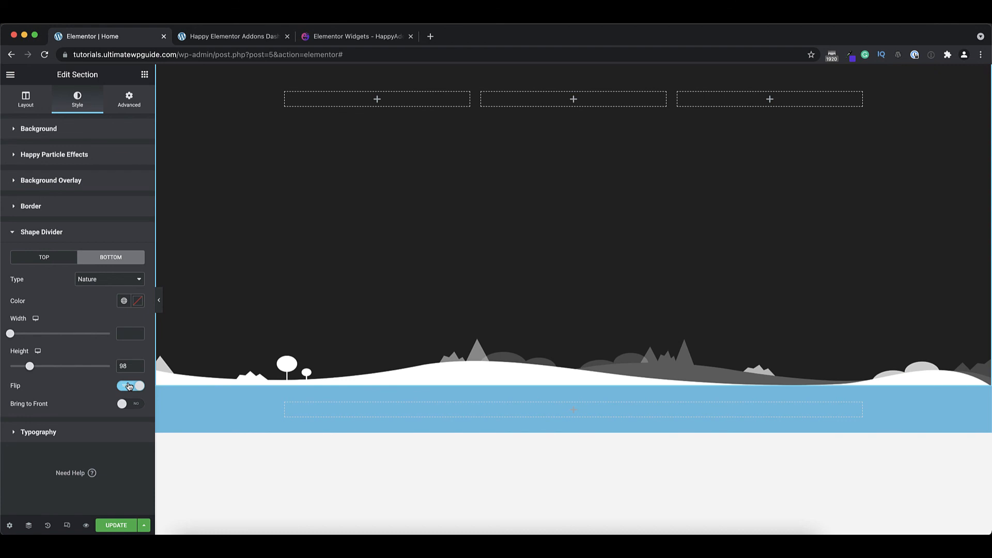
click(129, 387)
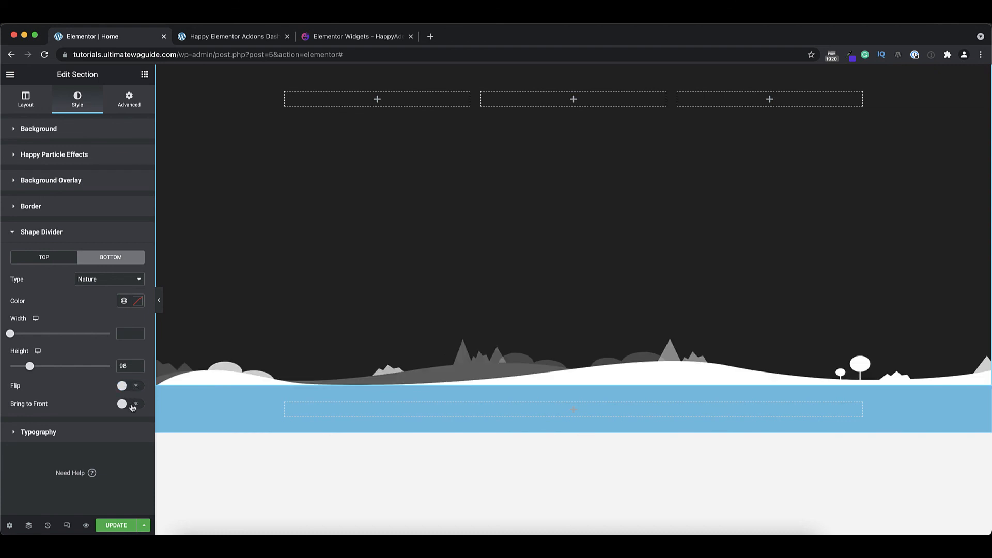
click(133, 406)
click(132, 405)
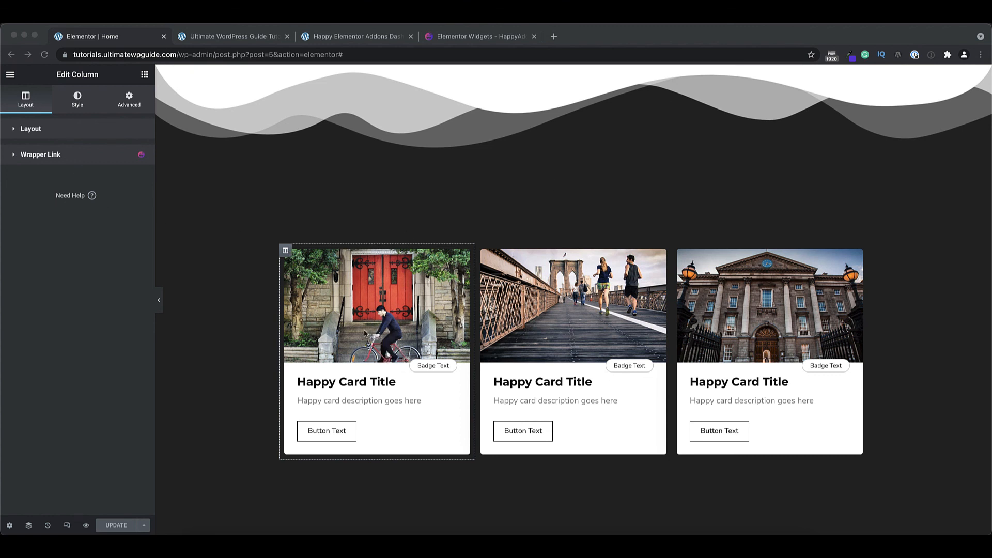
click(283, 250)
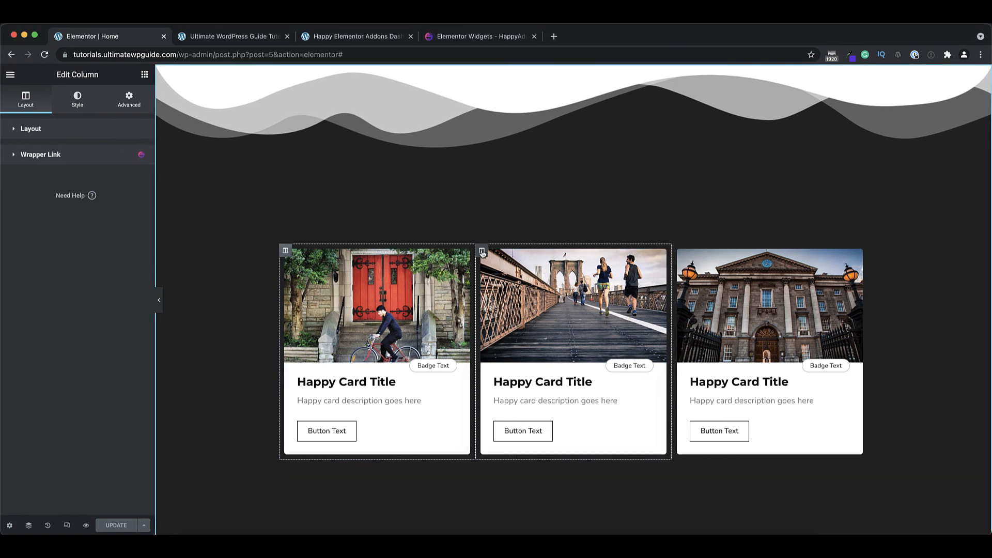
click(482, 250)
click(128, 99)
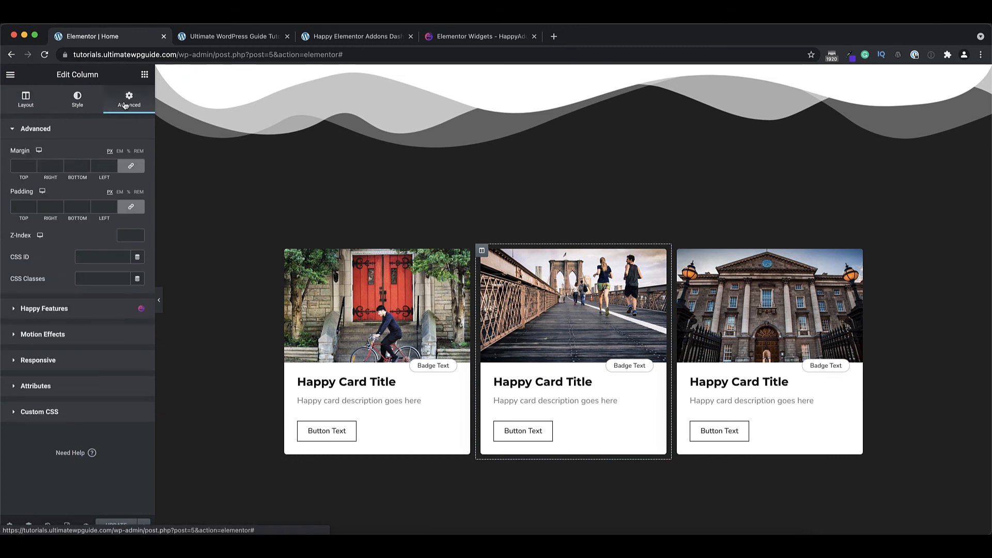
click(81, 101)
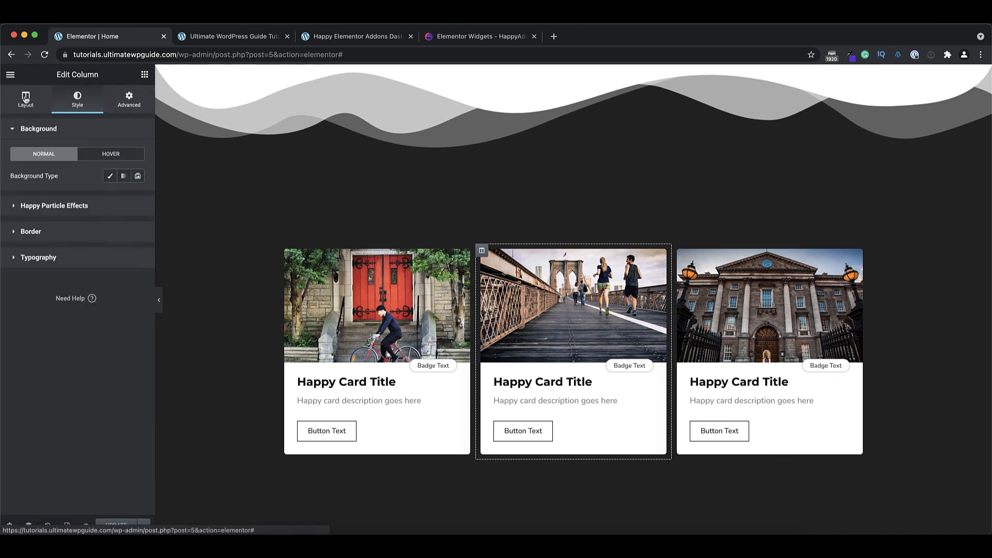
click(26, 100)
click(72, 390)
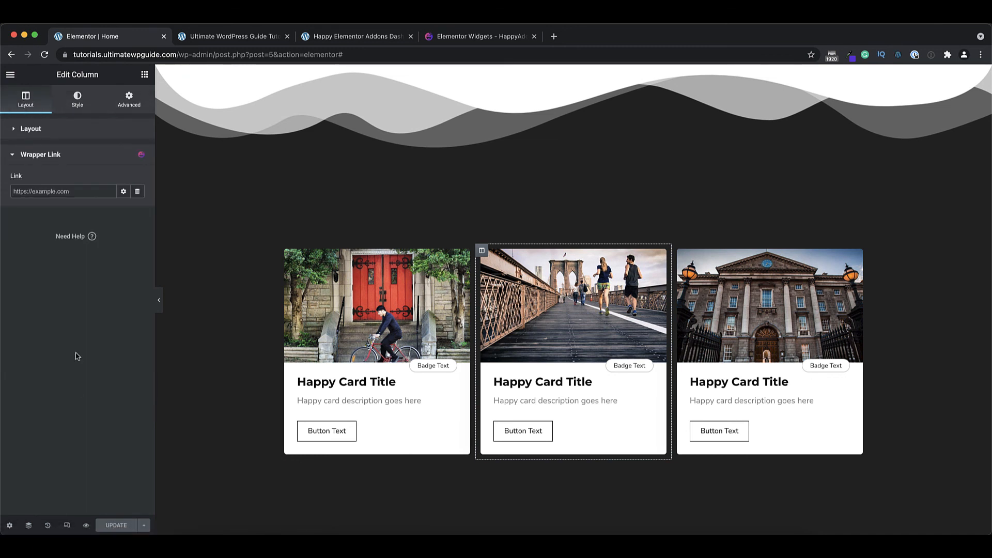
click(55, 192)
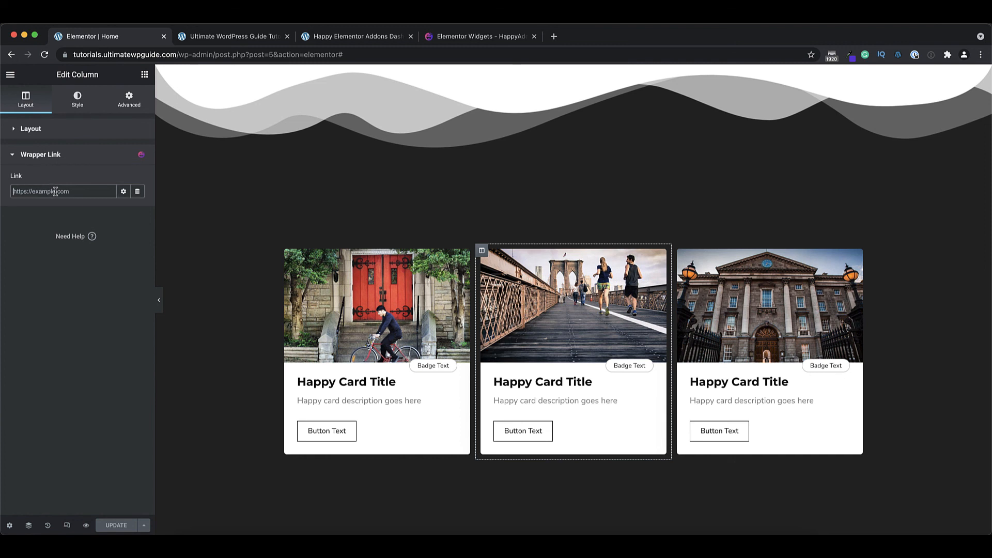
text(https://ultimatewpguide.com)
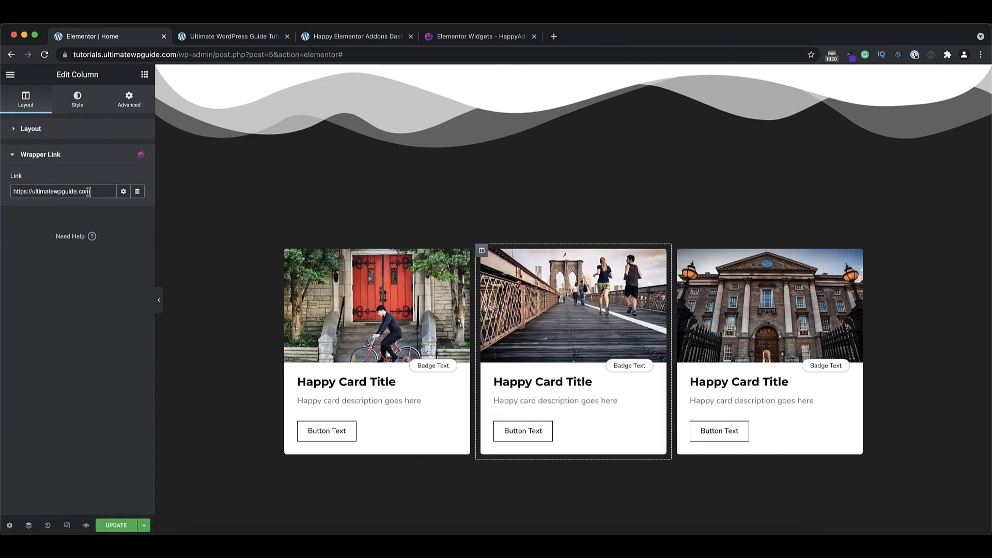
drag(76, 191, 32, 192)
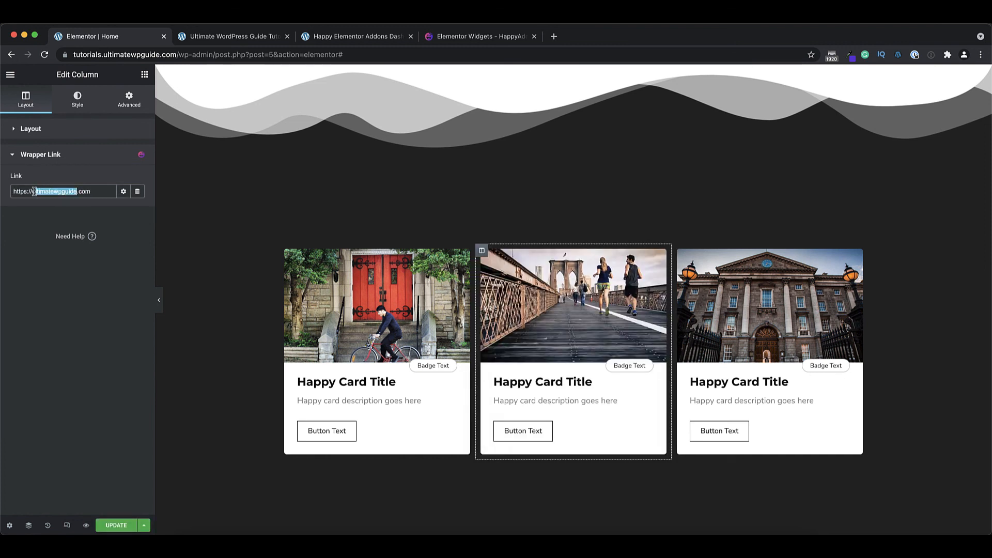
text(google)
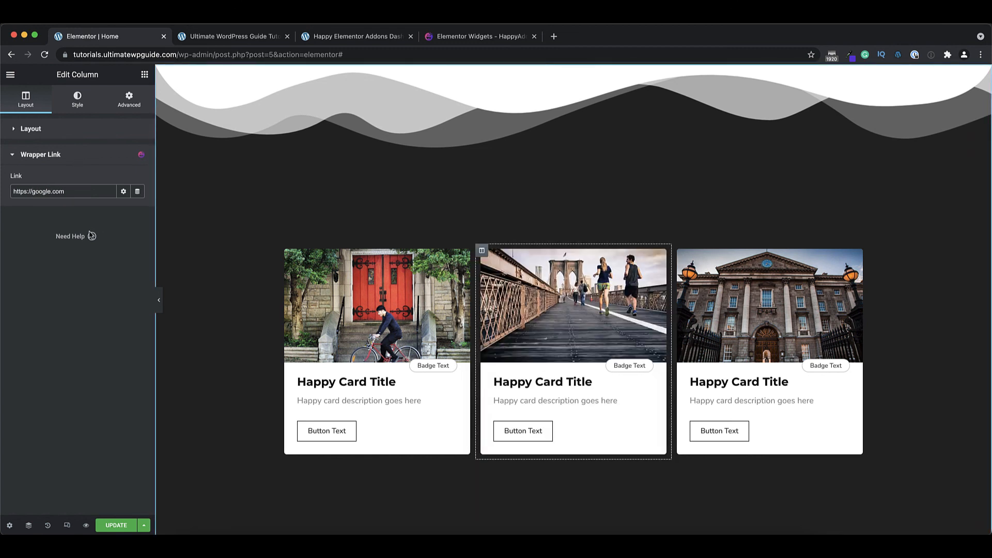
Make the middle column's wrapper link open in a new window and update the page
click(122, 194)
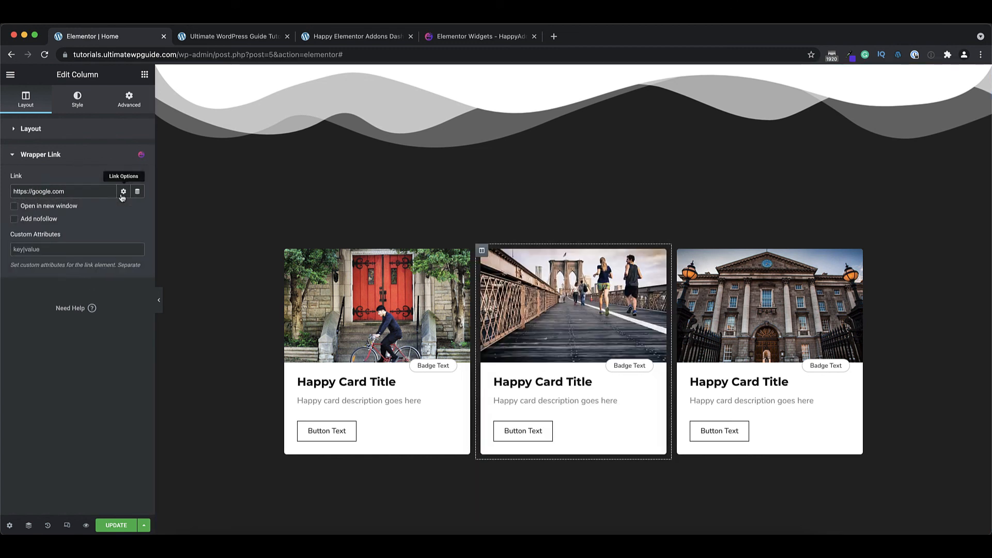
click(39, 208)
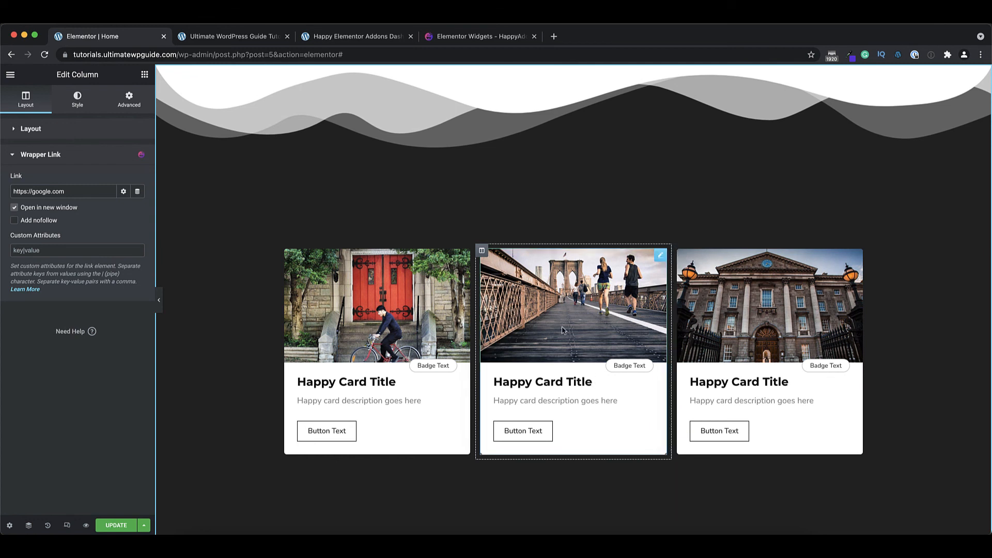
click(117, 526)
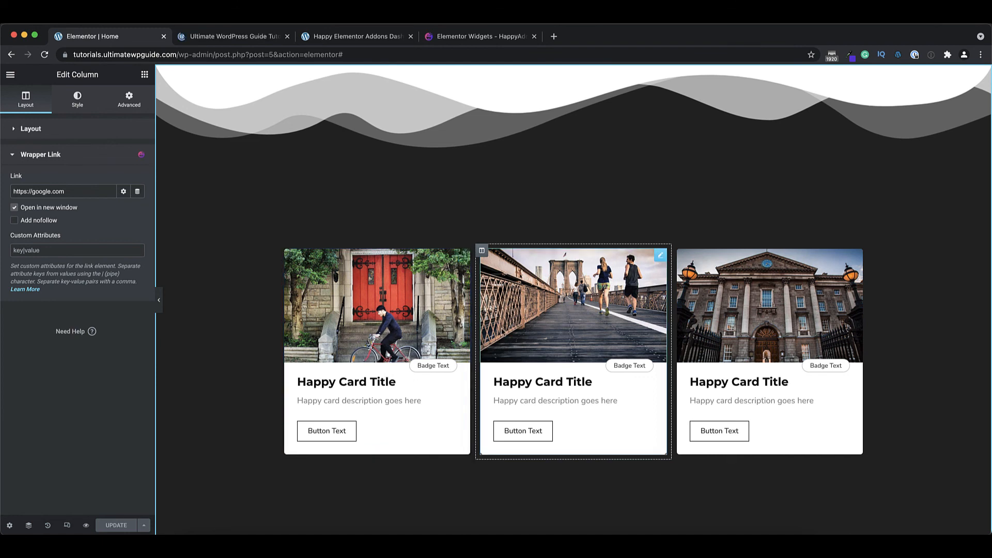
Test the middle card's link on the page preview and close the page that it opens
click(229, 36)
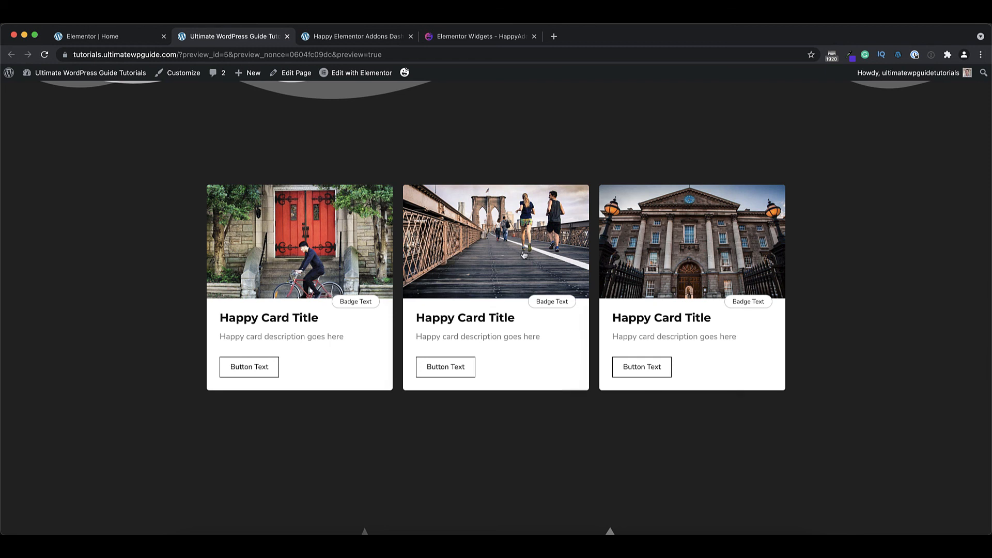
click(554, 362)
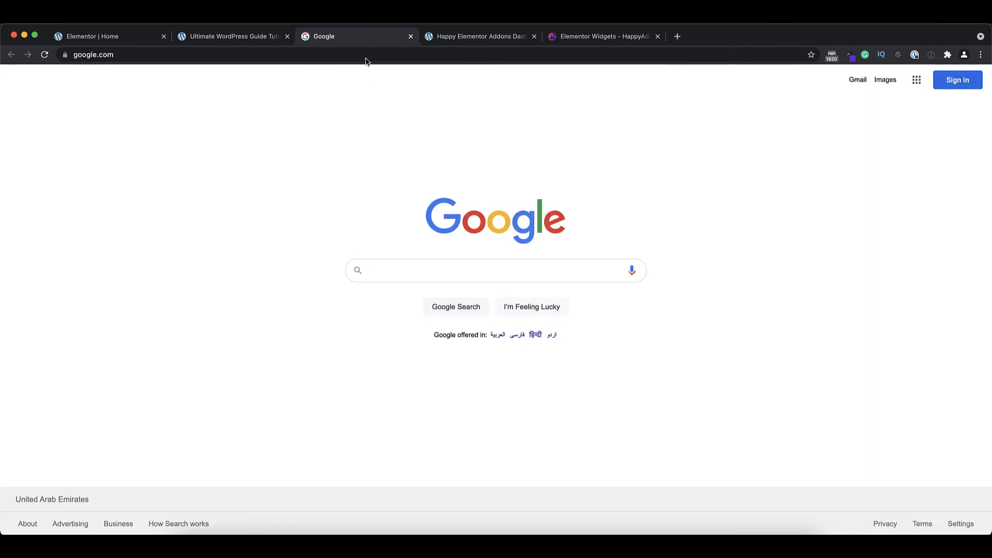
key(super+w)
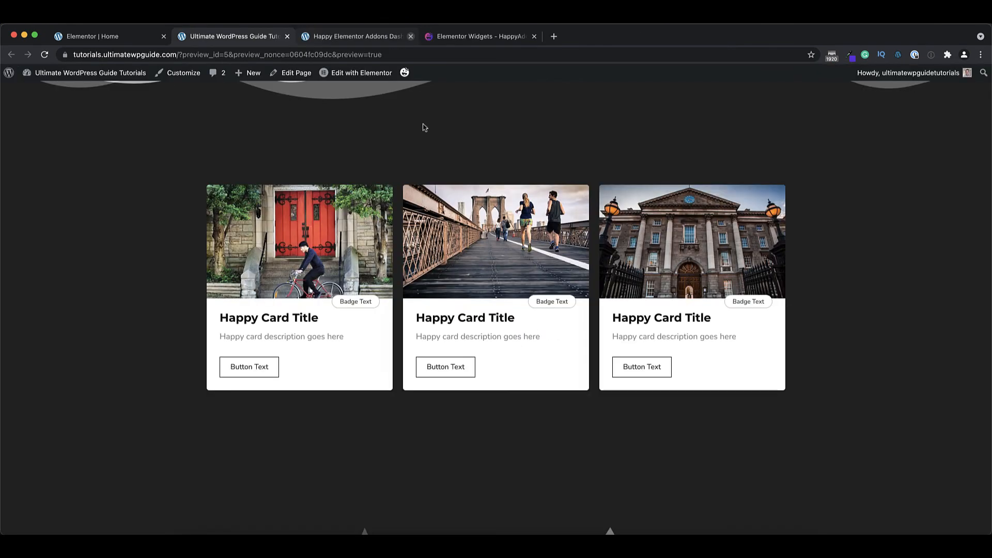